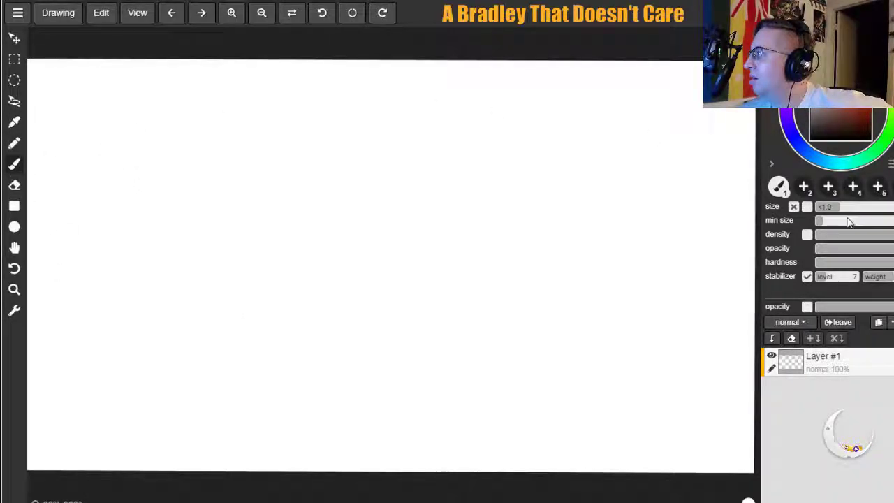
Handwrite "art" in large, thick red brush strokes across the upper-left part of the canvas.
mouse_move(201, 156)
left_mouse_down()
mouse_move(100, 252)
mouse_move(243, 257)
left_mouse_up()
mouse_move(258, 222)
left_mouse_down()
mouse_move(253, 102)
mouse_move(362, 187)
left_mouse_up()
left_click_drag(288, 165, 353, 108)
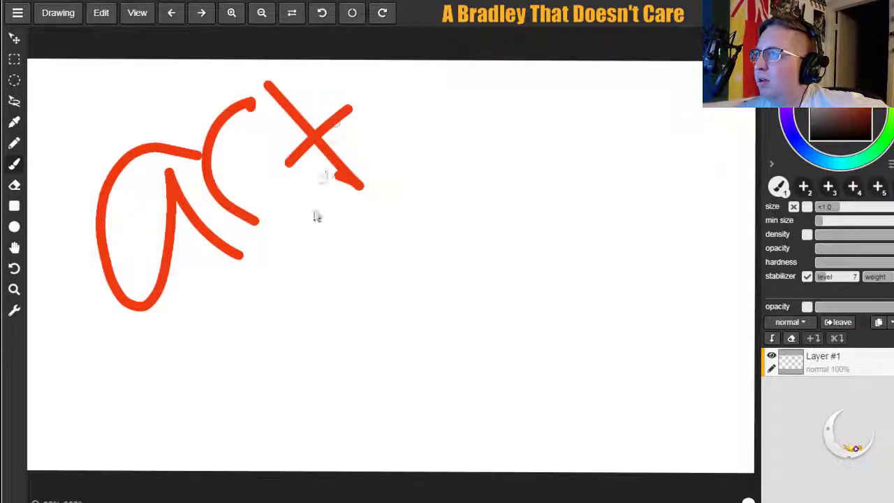
Handwrite "comes soon" in red, rising diagonally across the canvas, and underline it with a zigzag stroke.
mouse_move(242, 348)
left_mouse_down()
mouse_move(236, 474)
mouse_move(269, 389)
mouse_move(285, 448)
mouse_move(265, 384)
mouse_move(295, 343)
mouse_move(385, 370)
left_mouse_up()
left_click_drag(372, 325, 394, 306)
mouse_move(395, 270)
left_mouse_down()
mouse_move(420, 329)
mouse_move(417, 255)
mouse_move(423, 281)
mouse_move(466, 285)
mouse_move(474, 259)
left_mouse_up()
mouse_move(512, 149)
left_mouse_down()
mouse_move(540, 211)
mouse_move(572, 235)
mouse_move(580, 164)
mouse_move(593, 175)
mouse_move(646, 103)
left_mouse_up()
left_click_drag(674, 153, 685, 171)
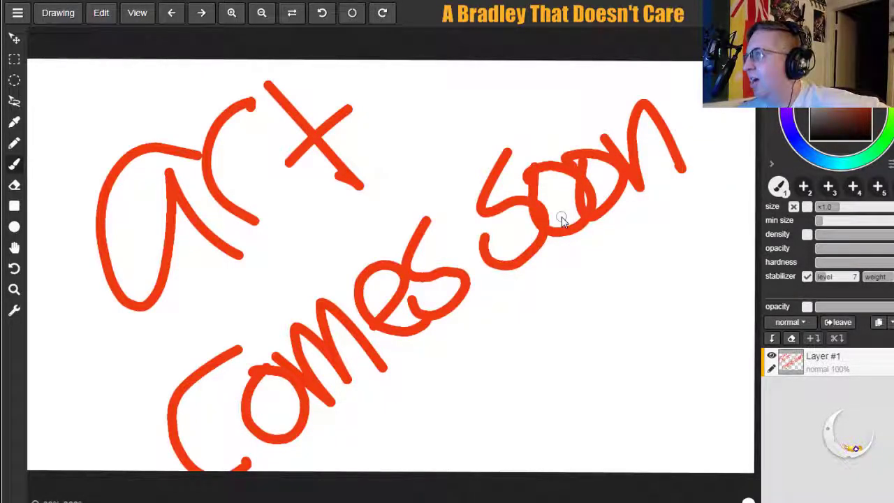
mouse_move(414, 409)
left_mouse_down()
mouse_move(462, 354)
mouse_move(686, 220)
mouse_move(642, 308)
mouse_move(613, 360)
left_mouse_up()
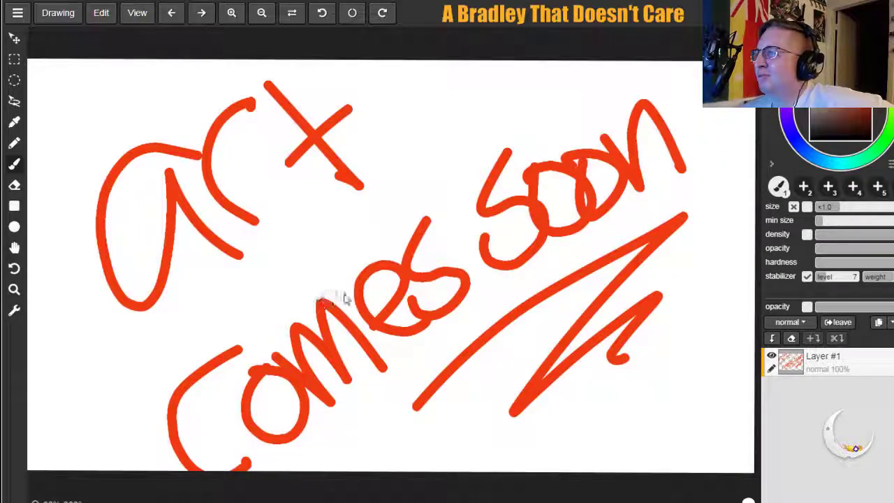
Draw three red hearts around the lettering and scribble their insides full of red.
mouse_move(116, 389)
left_mouse_down()
mouse_move(96, 395)
mouse_move(130, 387)
mouse_move(136, 347)
left_mouse_up()
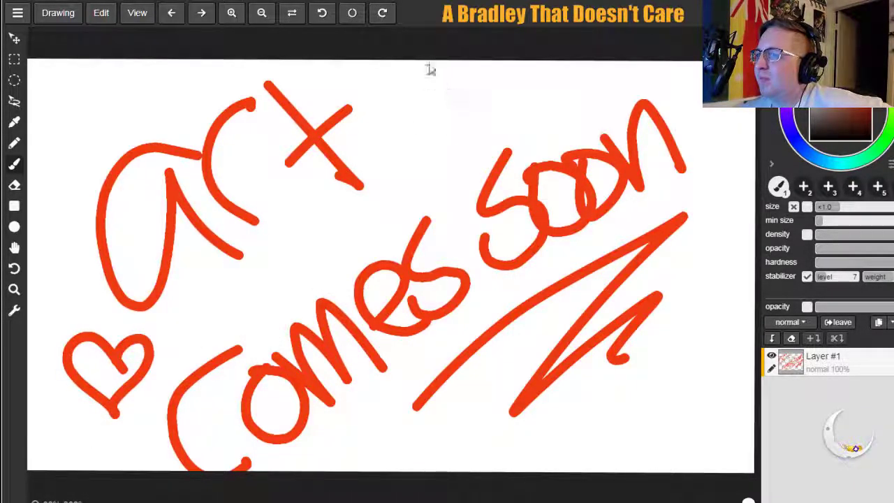
mouse_move(437, 112)
left_mouse_down()
mouse_move(423, 160)
mouse_move(464, 117)
mouse_move(438, 112)
left_mouse_up()
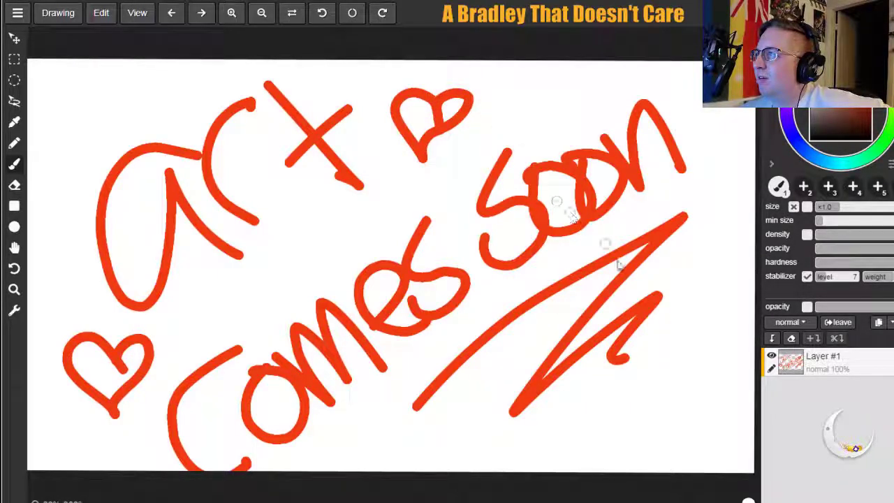
mouse_move(646, 412)
left_mouse_down()
mouse_move(630, 445)
mouse_move(645, 423)
mouse_move(652, 377)
mouse_move(639, 399)
mouse_move(640, 359)
mouse_move(624, 423)
mouse_move(639, 425)
mouse_move(666, 391)
mouse_move(614, 406)
mouse_move(668, 444)
mouse_move(688, 371)
mouse_move(653, 385)
mouse_move(644, 406)
mouse_move(627, 403)
mouse_move(625, 391)
mouse_move(669, 419)
mouse_move(669, 391)
left_mouse_up()
key("ctrl+z")
key("ctrl+z")
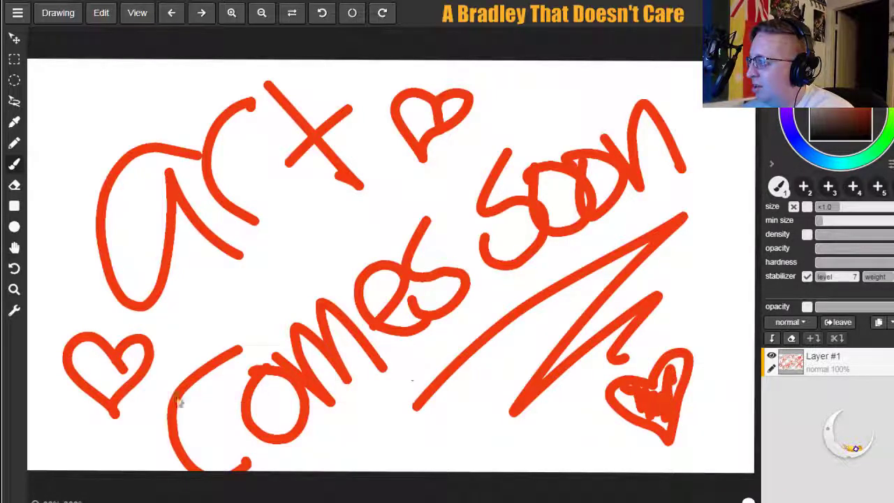
mouse_move(94, 368)
left_mouse_down()
mouse_move(90, 359)
mouse_move(108, 380)
mouse_move(137, 350)
left_mouse_up()
left_click_drag(413, 120, 461, 119)
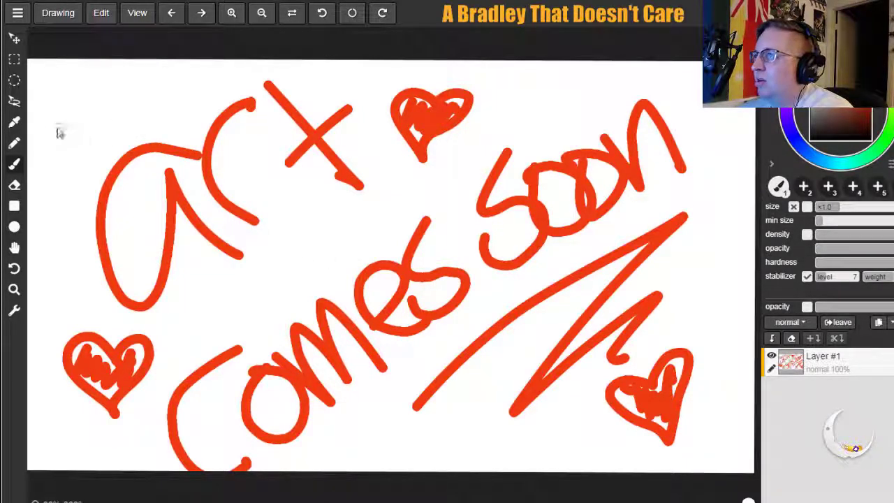
Change the brush colour to green and handwrite "fine" in quotation marks above the word "art".
left_click(878, 152)
mouse_move(82, 74)
left_mouse_down()
mouse_move(43, 109)
mouse_move(81, 162)
mouse_move(55, 155)
mouse_move(84, 130)
mouse_move(116, 145)
left_mouse_up()
mouse_move(80, 103)
left_mouse_down()
mouse_move(111, 104)
mouse_move(109, 120)
mouse_move(127, 108)
mouse_move(142, 120)
mouse_move(151, 109)
mouse_move(149, 84)
mouse_move(178, 103)
left_mouse_up()
key("ctrl+z")
mouse_move(184, 63)
left_mouse_down()
mouse_move(181, 80)
mouse_move(190, 80)
left_mouse_up()
mouse_move(37, 161)
left_mouse_down()
mouse_move(29, 175)
mouse_move(41, 169)
left_mouse_up()
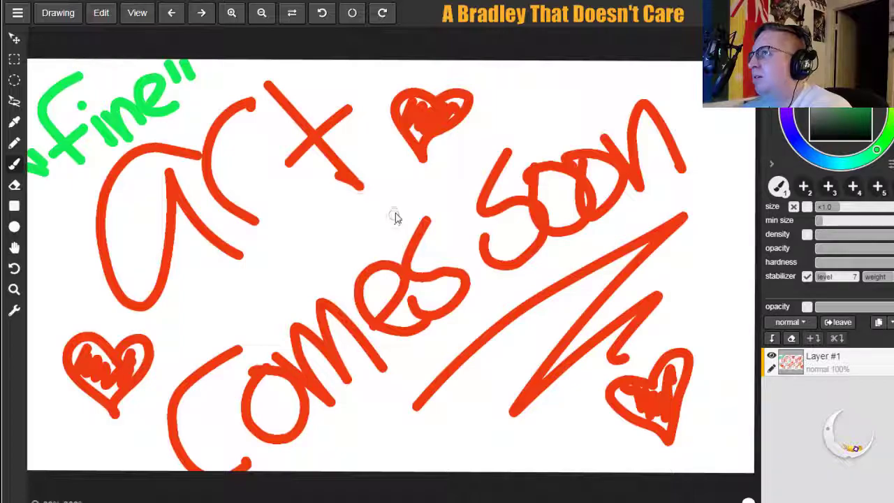
left_click(189, 100)
left_click(205, 92)
left_click(222, 83)
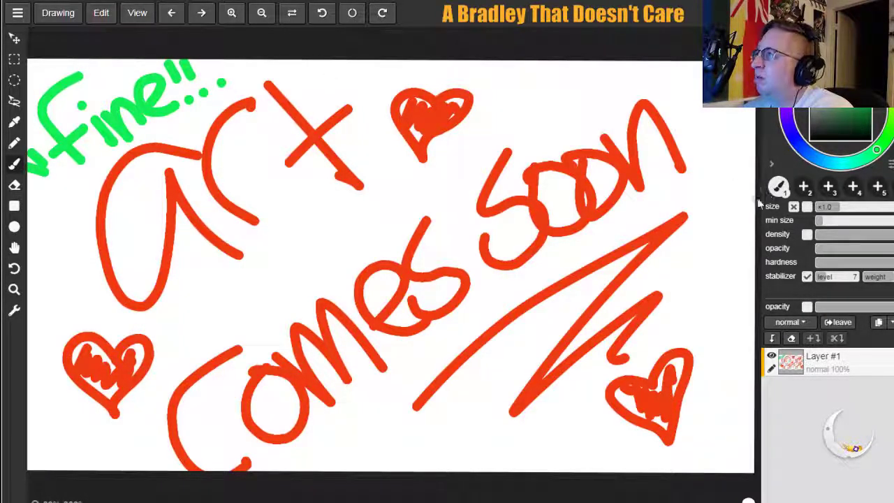
key("ctrl+z")
key("ctrl+z")
key("ctrl+z")
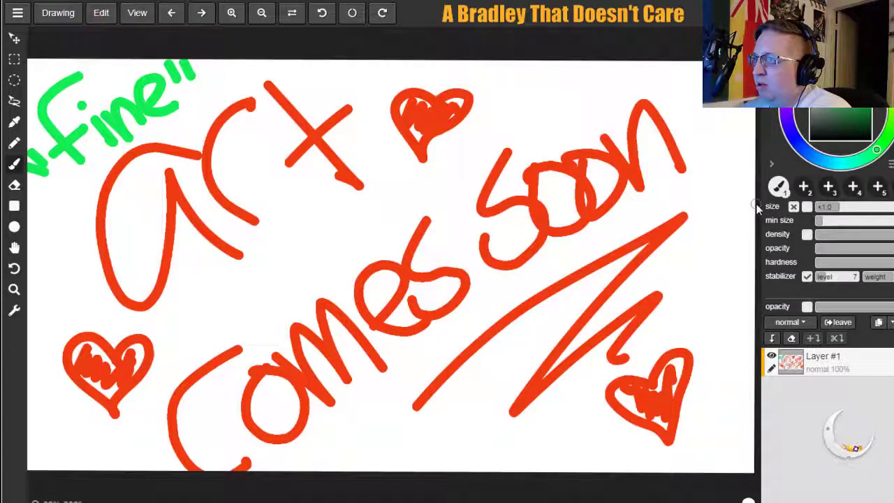
Add three green dots as an ellipsis after the word "soon".
mouse_move(694, 154)
left_mouse_down()
mouse_move(710, 150)
mouse_move(704, 145)
left_mouse_up()
key("ctrl+z")
key("ctrl+z")
left_click(709, 149)
left_click_drag(724, 137, 756, 133)
key("ctrl+z")
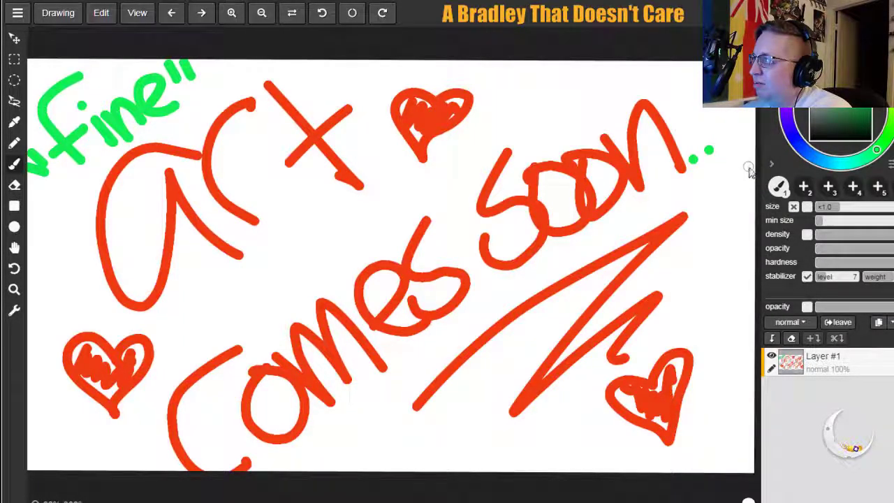
left_click(720, 144)
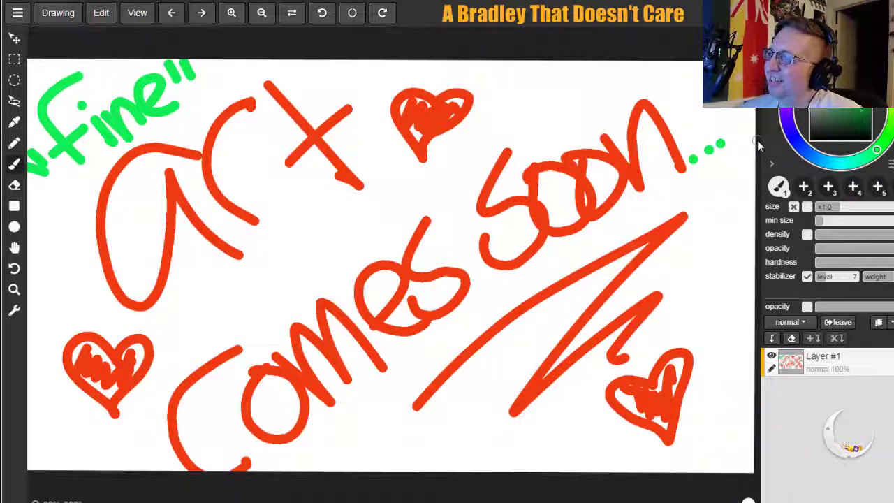
Draw a green smiley face with two eyes and a mouth inside the "o" of "comes".
left_click(272, 396)
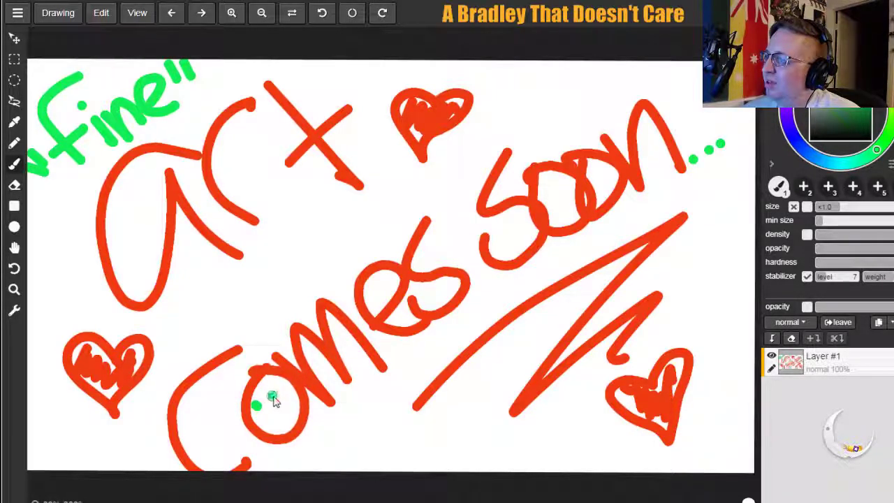
mouse_move(264, 427)
left_mouse_down()
mouse_move(293, 427)
mouse_move(299, 408)
left_mouse_up()
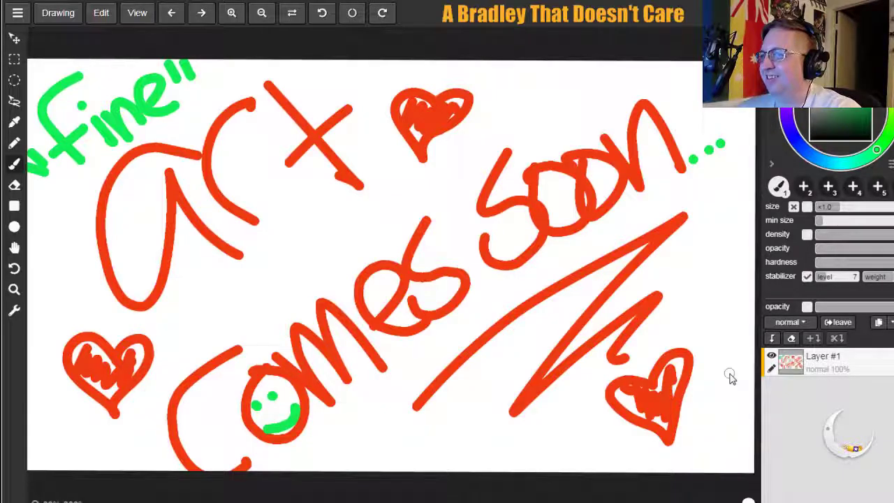
left_click(14, 248)
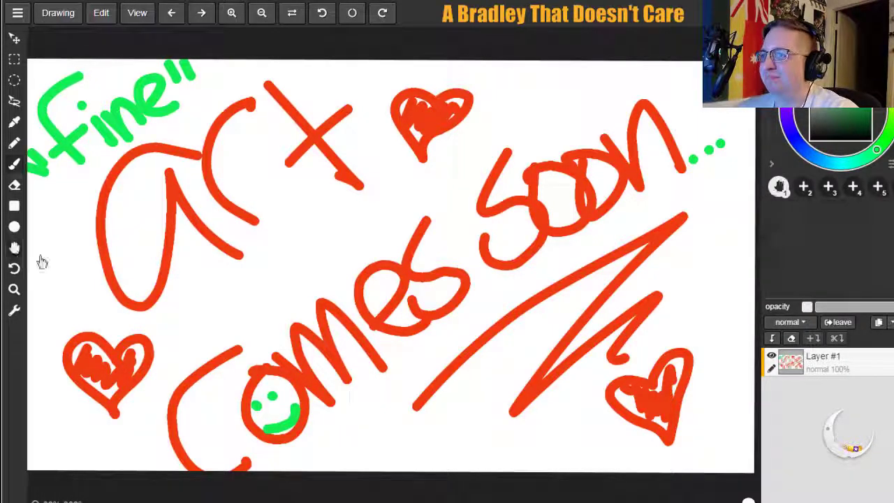
mouse_move(134, 270)
left_mouse_down()
mouse_move(144, 262)
mouse_move(146, 269)
left_mouse_up()
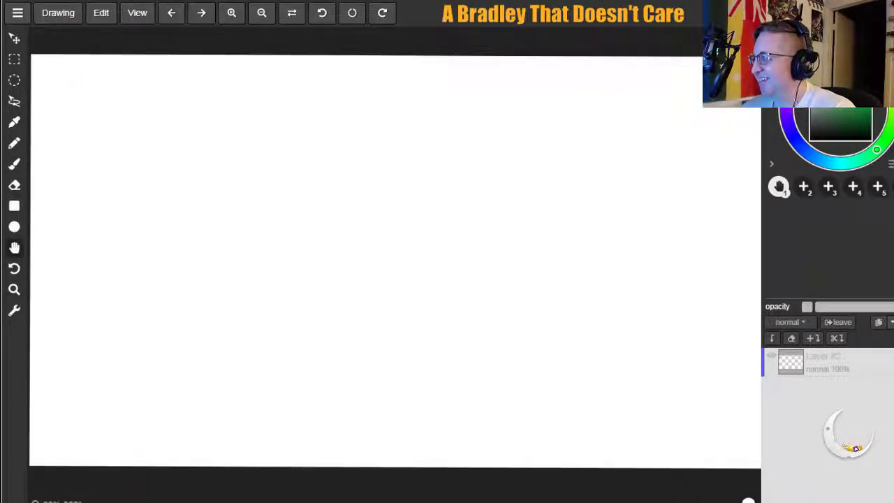
Add a new layer and ready the brush with a dark grey colour.
left_click(813, 338)
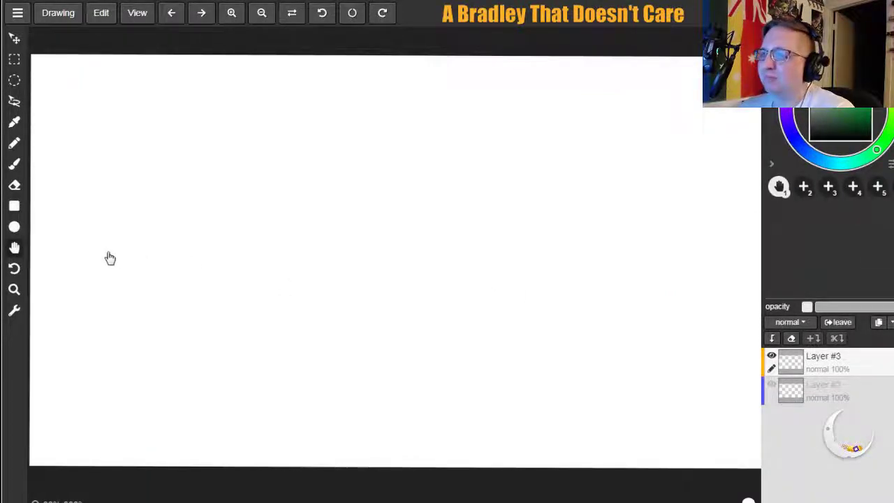
left_click(14, 163)
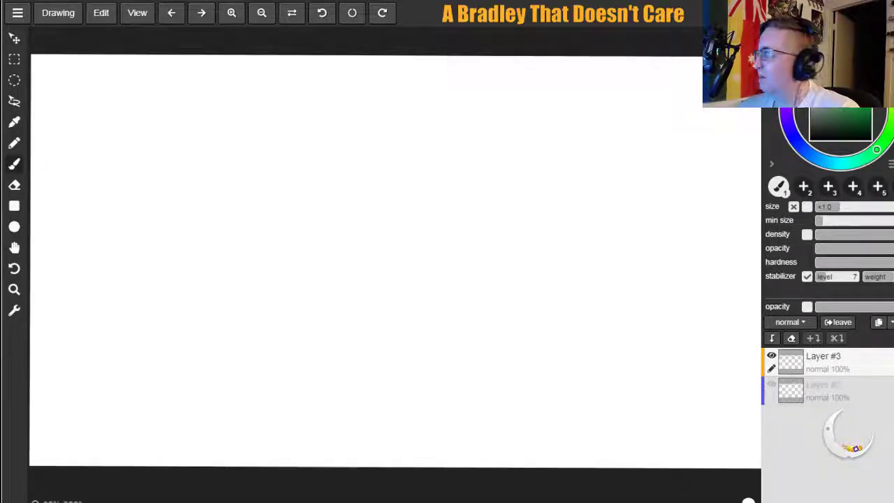
left_click(814, 128)
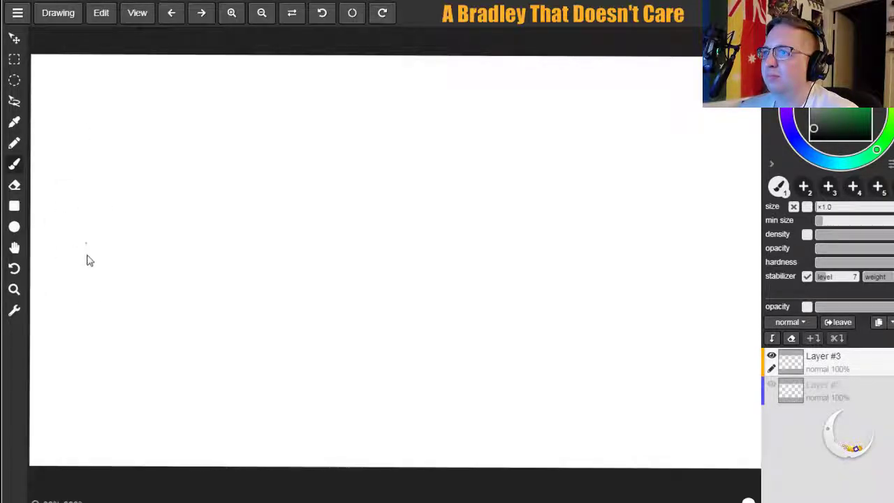
left_click_drag(58, 166, 68, 298)
mouse_move(62, 231)
left_mouse_down()
mouse_move(65, 359)
mouse_move(44, 154)
mouse_move(67, 278)
mouse_move(69, 370)
mouse_move(58, 288)
left_mouse_up()
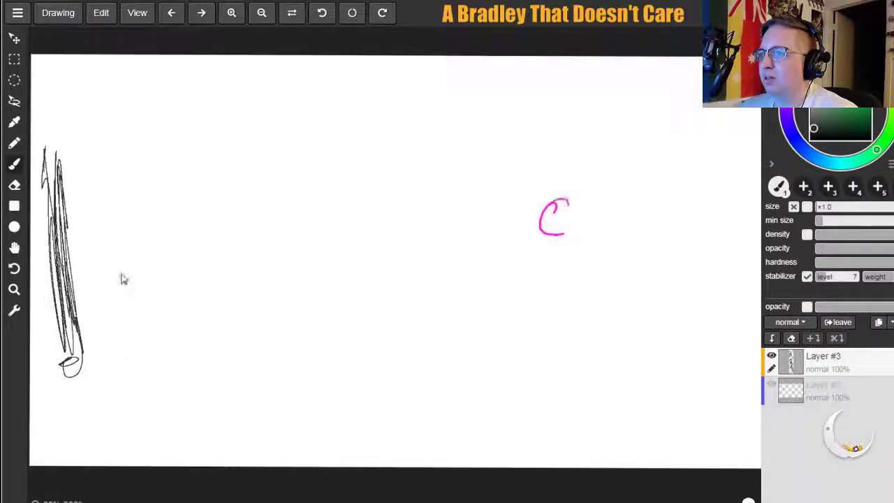
key("ctrl+z")
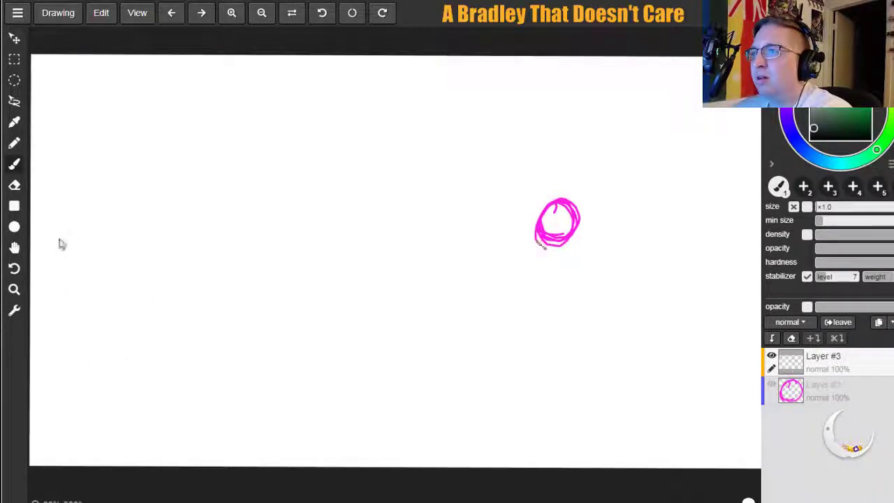
mouse_move(59, 192)
left_mouse_down()
mouse_move(82, 311)
mouse_move(58, 185)
mouse_move(63, 241)
left_mouse_up()
key("ctrl+z")
Rough out the scene's left side with an upright, a slanted top beam with a large oval, and ground lines carrying a small round figure.
mouse_move(57, 198)
left_mouse_down()
mouse_move(76, 323)
mouse_move(48, 137)
mouse_move(74, 321)
left_mouse_up()
mouse_move(49, 144)
left_mouse_down()
mouse_move(115, 88)
mouse_move(94, 148)
mouse_move(116, 98)
mouse_move(133, 110)
left_mouse_up()
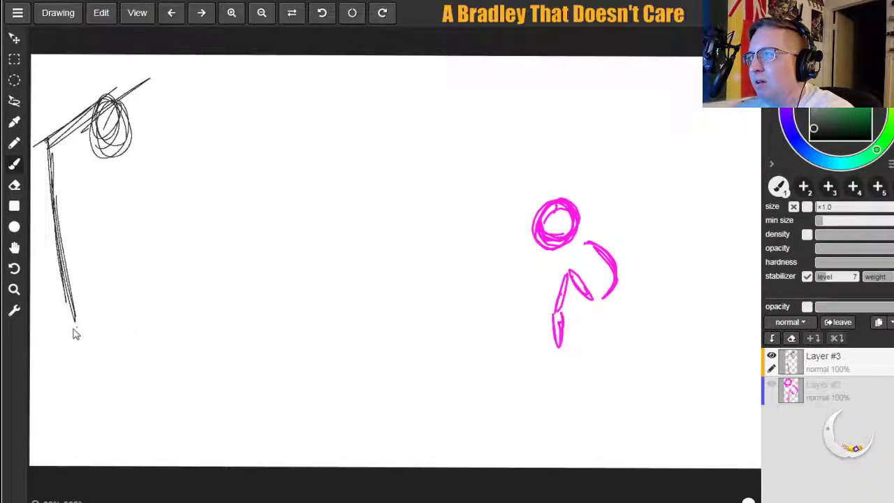
left_click_drag(56, 328, 167, 321)
mouse_move(99, 330)
left_mouse_down()
mouse_move(260, 312)
mouse_move(261, 324)
left_mouse_up()
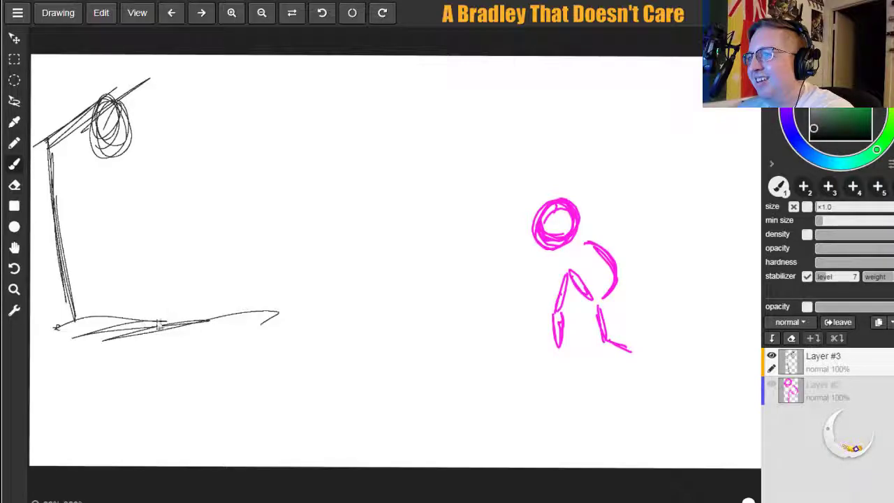
mouse_move(158, 321)
left_mouse_down()
mouse_move(167, 316)
mouse_move(159, 313)
mouse_move(168, 333)
mouse_move(159, 316)
mouse_move(169, 302)
mouse_move(165, 313)
left_mouse_up()
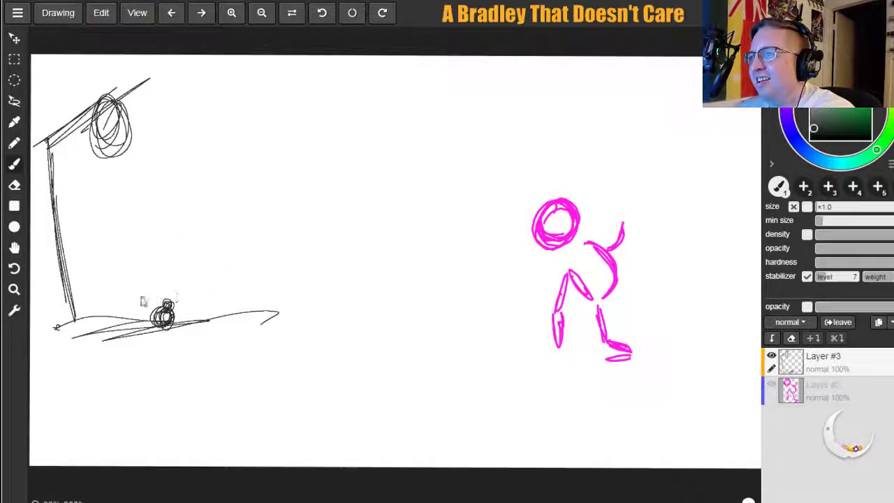
Sketch a horizontal line above the ground and the upright lines that close the scene's right side.
left_click_drag(119, 278, 230, 275)
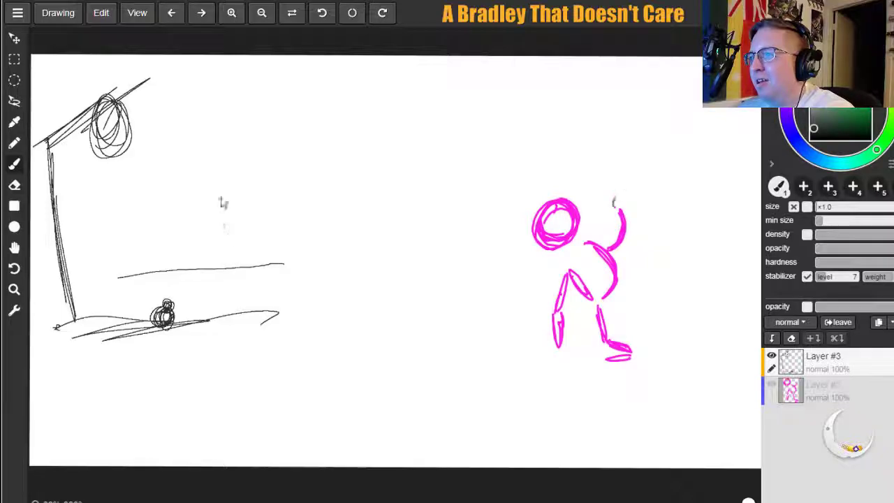
mouse_move(208, 154)
left_mouse_down()
mouse_move(222, 286)
mouse_move(218, 241)
mouse_move(222, 280)
left_mouse_up()
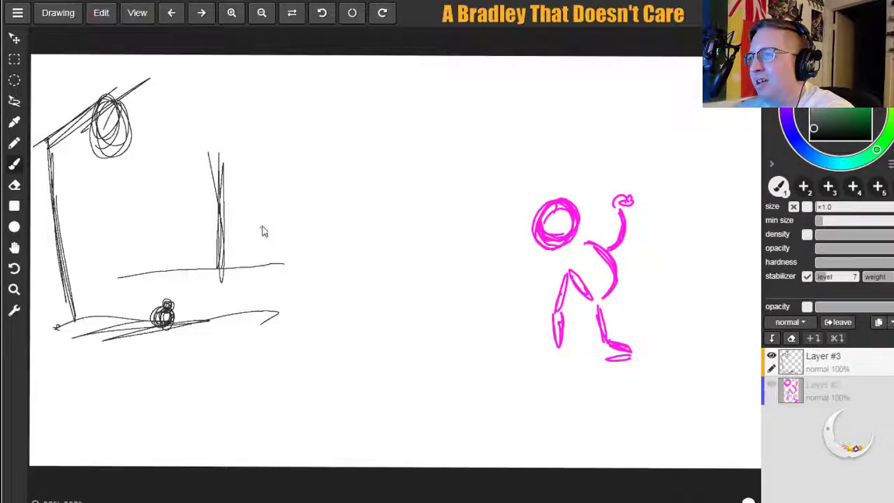
key("ctrl+z")
key("ctrl+z")
mouse_move(255, 170)
left_mouse_down()
mouse_move(259, 276)
mouse_move(260, 164)
left_mouse_up()
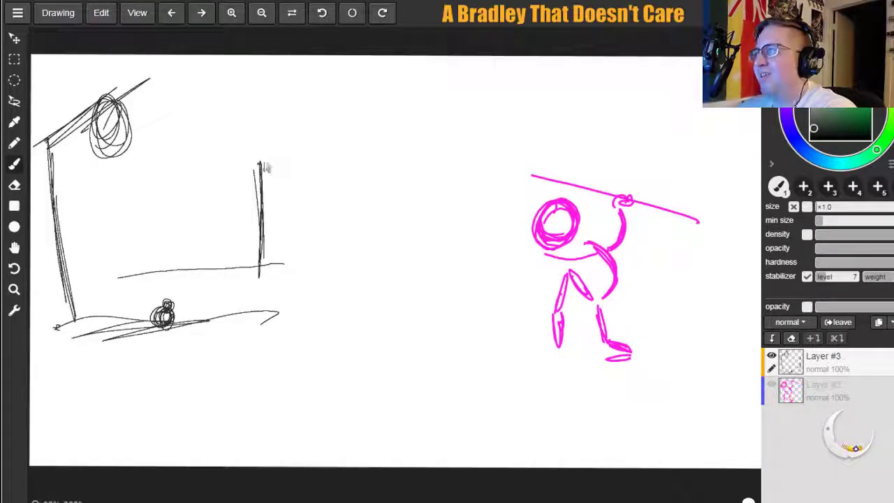
mouse_move(263, 162)
left_mouse_down()
mouse_move(225, 178)
mouse_move(268, 167)
mouse_move(237, 176)
mouse_move(277, 190)
mouse_move(297, 267)
left_mouse_up()
Hatch the slanted top beam, scatter small circles inside the scene, and add diagonal strokes at its upper-right corner.
mouse_move(49, 138)
left_mouse_down()
mouse_move(130, 80)
mouse_move(73, 109)
left_mouse_up()
left_click_drag(112, 166, 105, 174)
left_click_drag(149, 128, 145, 135)
left_click_drag(155, 194, 154, 195)
mouse_move(246, 155)
left_mouse_down()
mouse_move(267, 150)
mouse_move(257, 155)
mouse_move(236, 127)
mouse_move(190, 126)
mouse_move(193, 104)
mouse_move(280, 133)
mouse_move(285, 112)
mouse_move(318, 89)
left_mouse_up()
left_click_drag(278, 127, 326, 82)
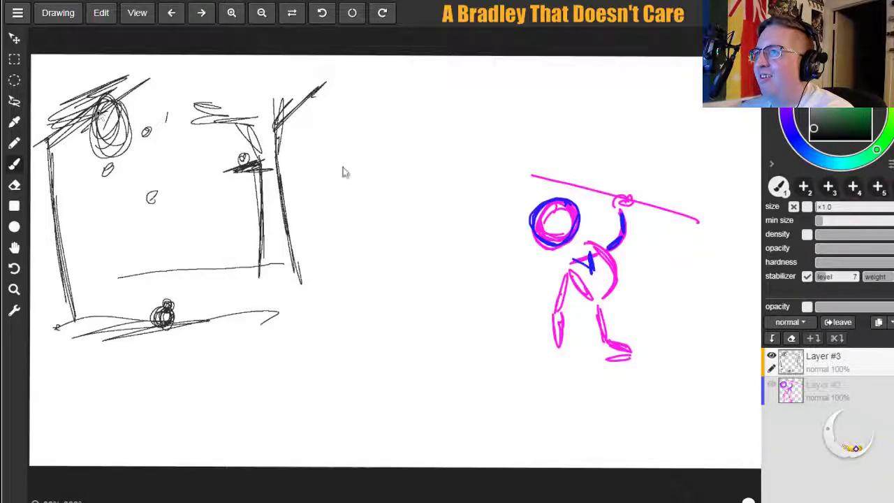
Lower the rough sketch layer's opacity to 23% and add a new layer above it.
left_click_drag(890, 307, 838, 308)
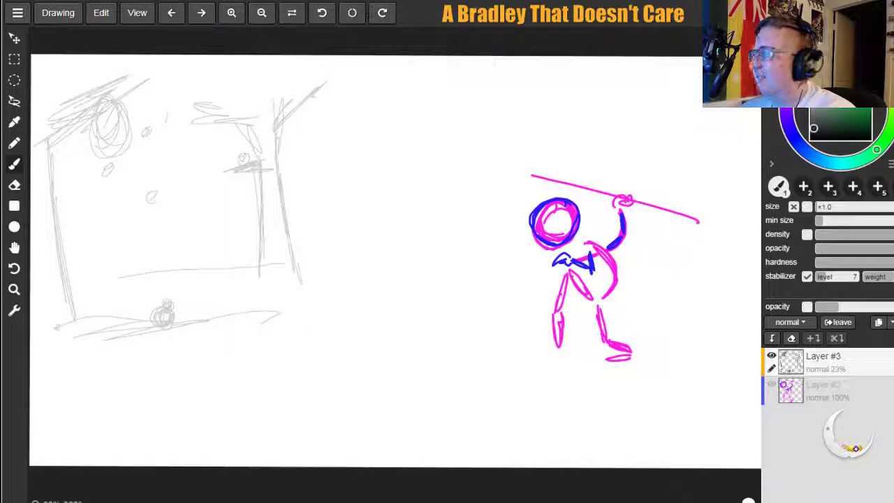
left_click(813, 338)
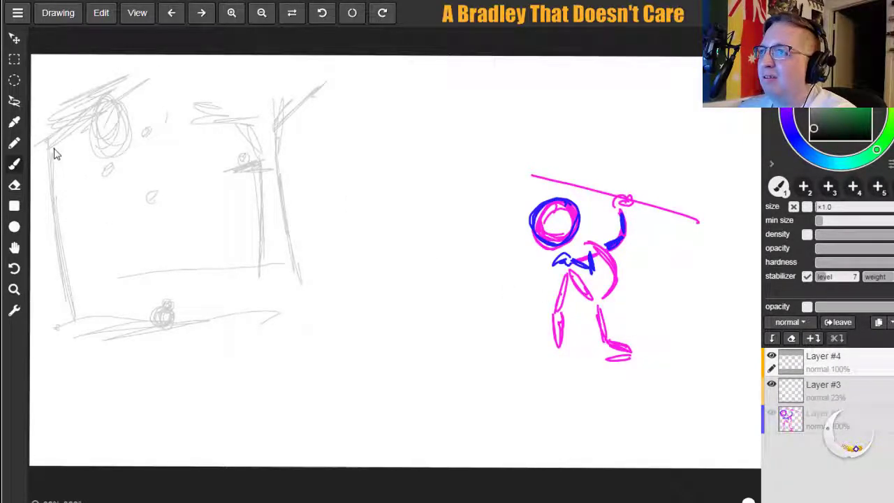
Trace clean lines over the faded sketch for the left upright with its rounded foot and the two slanted top lines.
mouse_move(50, 148)
left_mouse_down()
mouse_move(74, 301)
mouse_move(110, 324)
left_mouse_up()
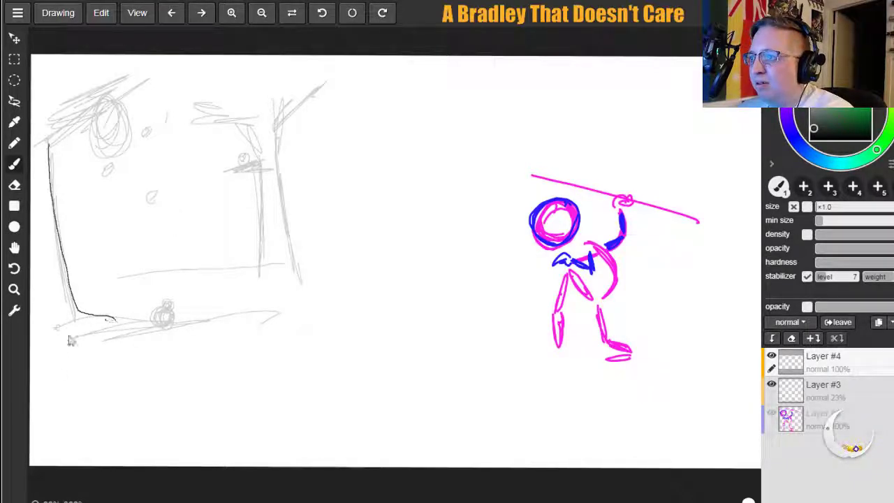
mouse_move(78, 329)
left_mouse_down()
mouse_move(65, 326)
mouse_move(117, 331)
left_mouse_up()
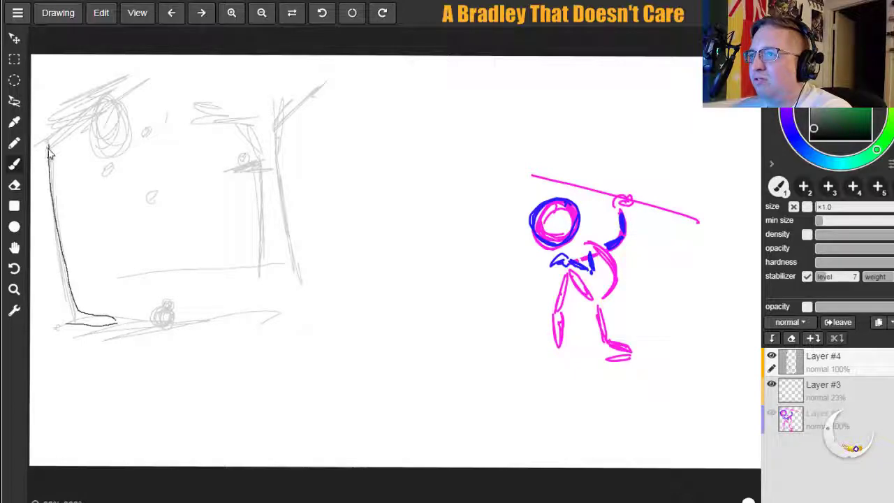
left_click_drag(47, 147, 140, 93)
left_click_drag(41, 102, 156, 79)
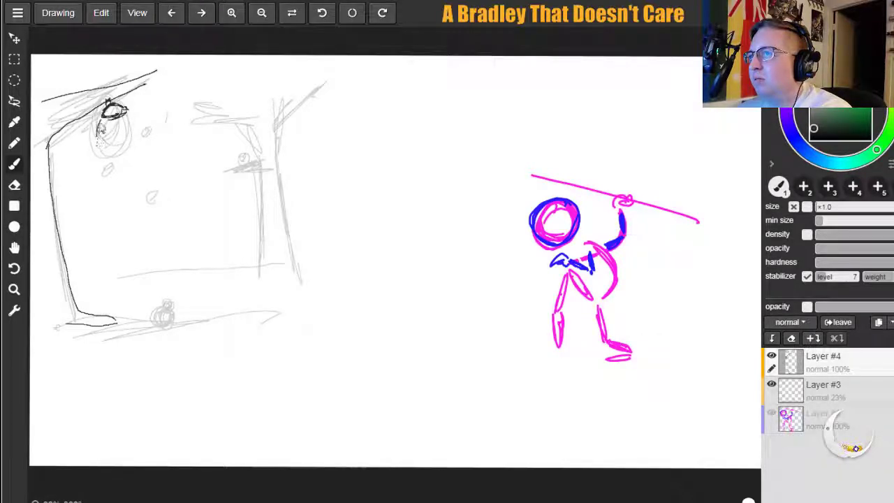
Draw the round shape under the slanted top lines with repeated circular strokes and vertical lines inside it.
left_click_drag(107, 145, 118, 138)
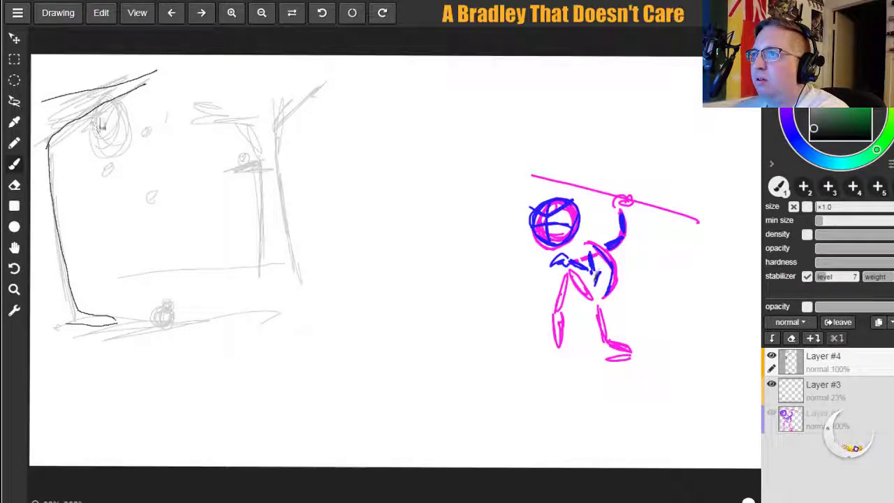
mouse_move(95, 131)
left_mouse_down()
mouse_move(123, 110)
mouse_move(96, 120)
mouse_move(111, 148)
mouse_move(130, 112)
mouse_move(104, 103)
mouse_move(111, 115)
mouse_move(91, 123)
mouse_move(100, 143)
mouse_move(88, 112)
mouse_move(99, 145)
mouse_move(87, 112)
mouse_move(105, 98)
mouse_move(89, 105)
mouse_move(108, 101)
mouse_move(112, 127)
mouse_move(119, 112)
mouse_move(124, 132)
left_mouse_up()
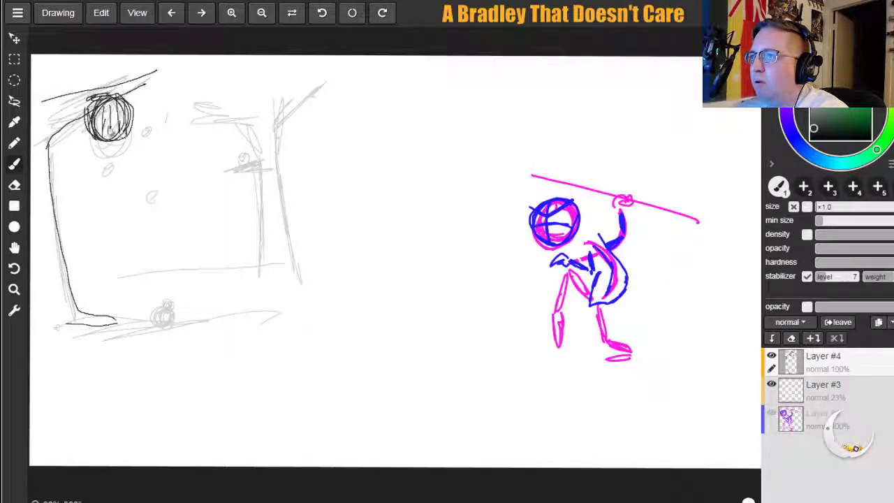
Crosshatch the round shape under the slanted top lines with diagonal strokes and add a small dark mark at its upper-left edge.
mouse_move(105, 102)
left_mouse_down()
mouse_move(130, 124)
mouse_move(118, 138)
left_mouse_up()
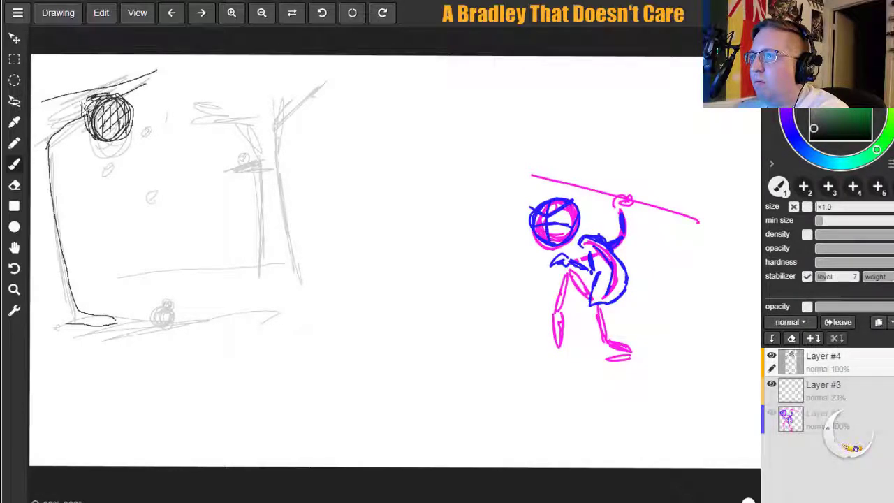
key("alt")
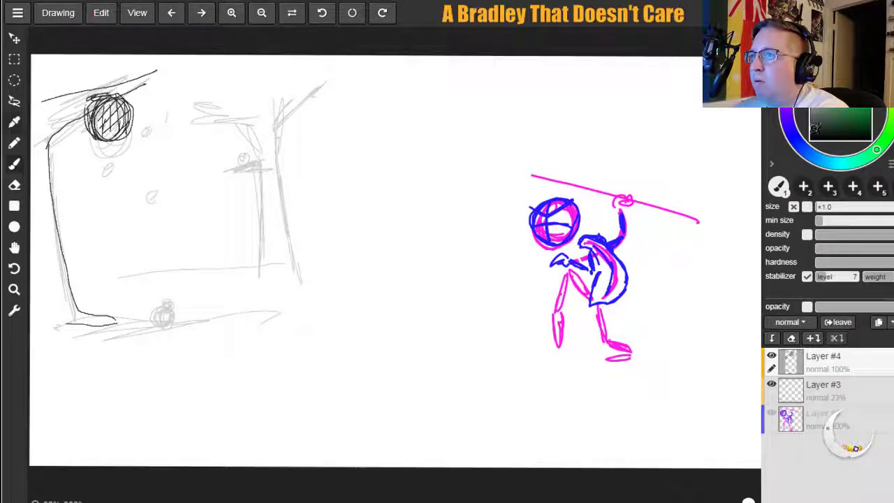
key("b")
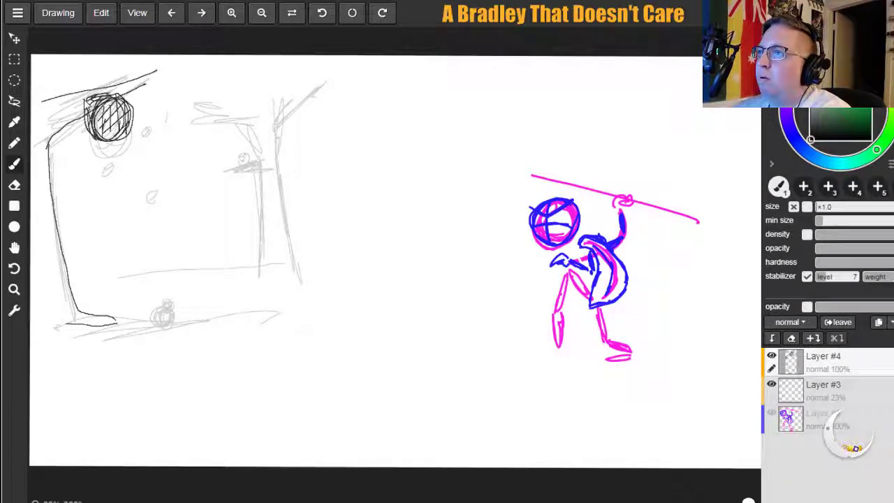
left_click_drag(85, 106, 82, 100)
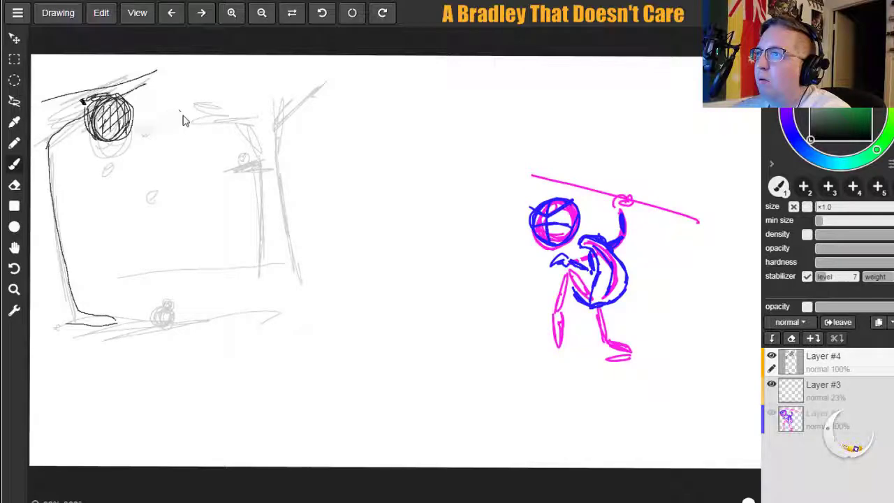
mouse_move(165, 313)
left_mouse_down()
mouse_move(178, 314)
mouse_move(171, 323)
mouse_move(160, 312)
mouse_move(171, 307)
mouse_move(165, 315)
left_mouse_up()
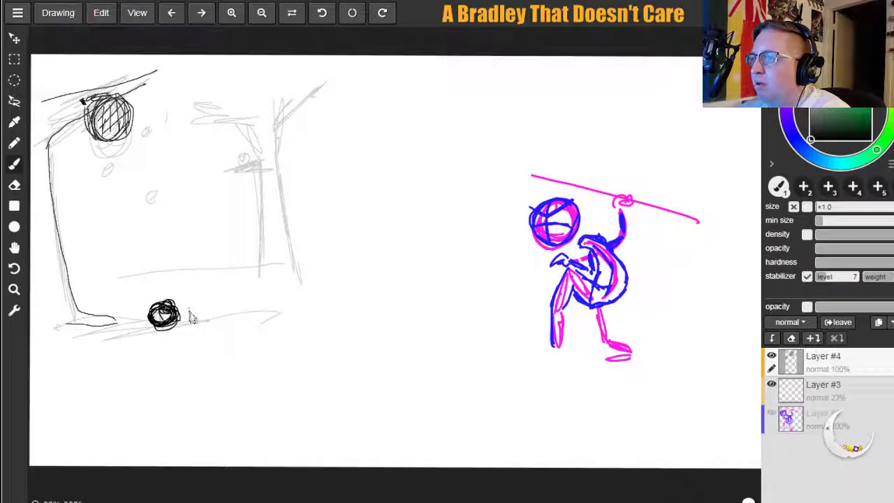
left_click_drag(155, 310, 149, 318)
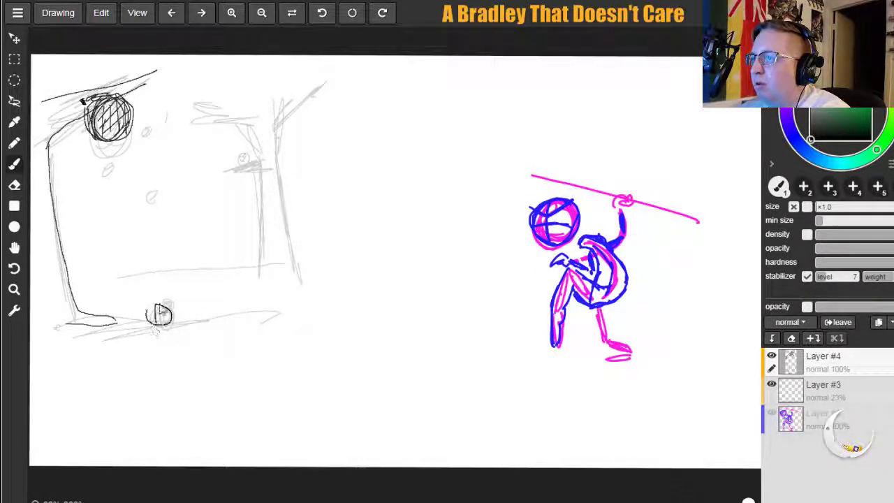
key("ctrl+z")
key("ctrl+z")
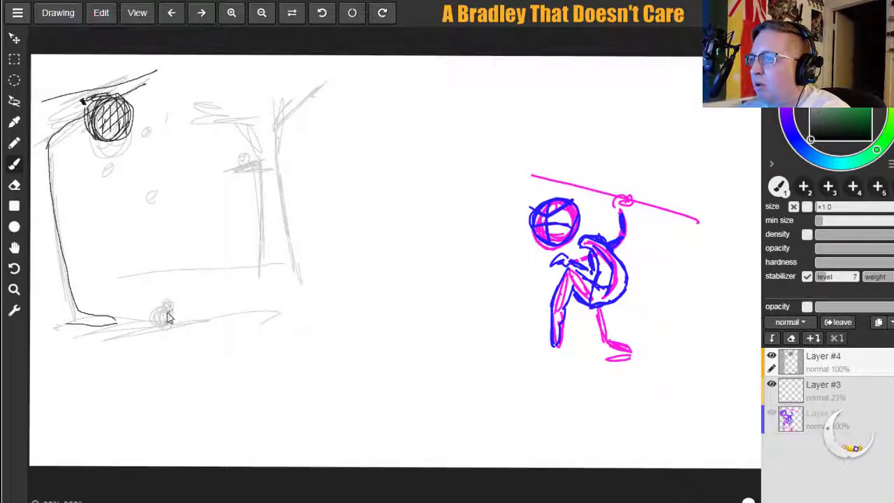
Draw the small round figure on the ground, then trace the uneven ground line around it and the horizon line above.
left_click_drag(162, 321, 167, 317)
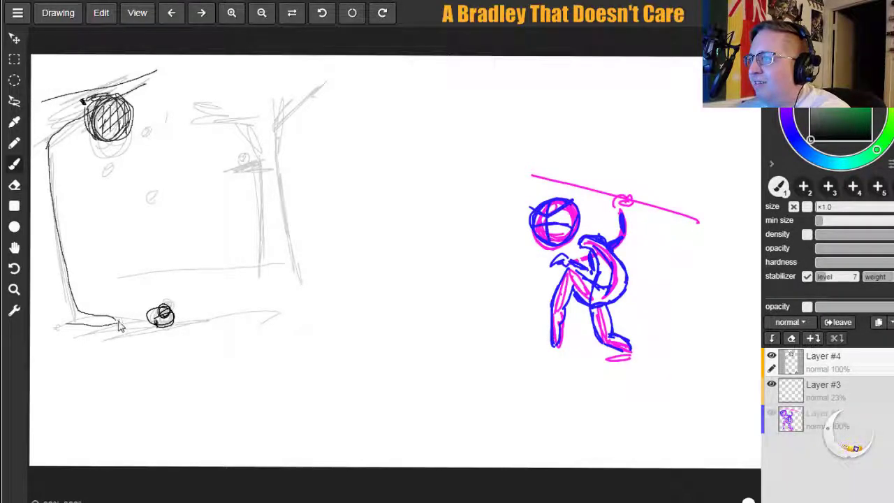
left_click_drag(177, 326, 305, 314)
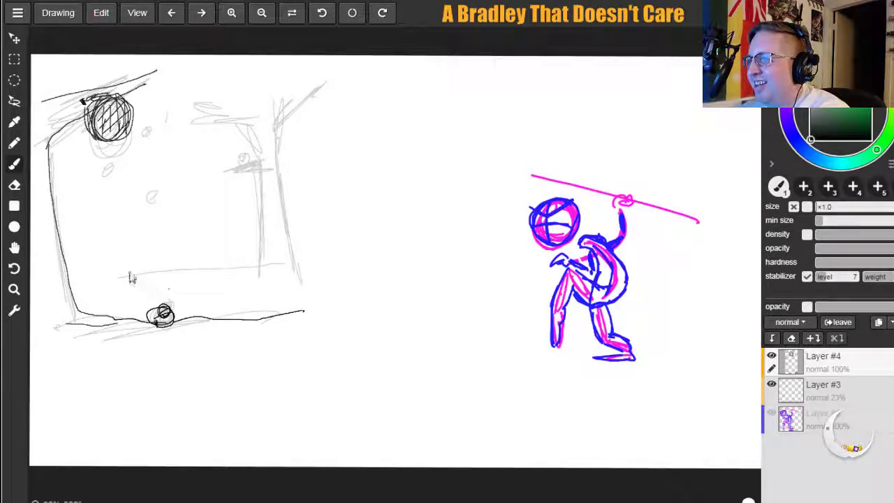
left_click_drag(95, 264, 261, 262)
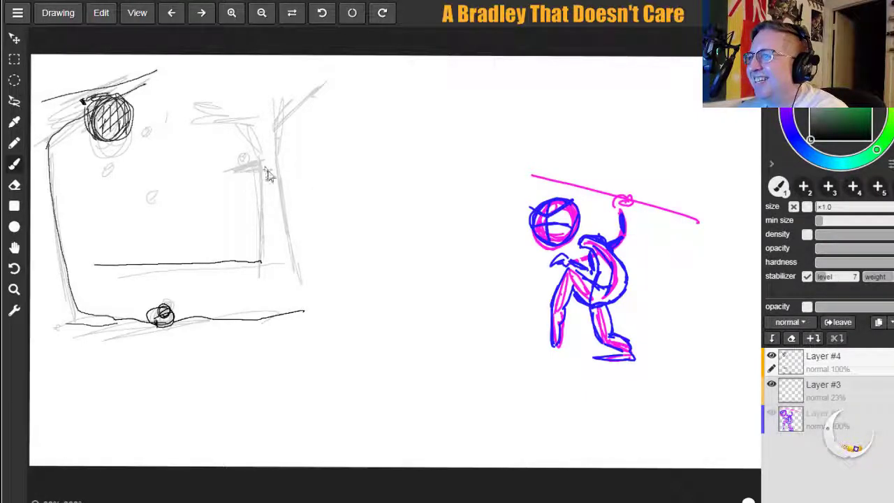
Trace the short wedge-shaped branch stub over the faded right trunk, closing its rounded end in the sampled line colour.
mouse_move(264, 160)
left_mouse_down()
mouse_move(230, 175)
mouse_move(266, 171)
mouse_move(266, 164)
left_mouse_up()
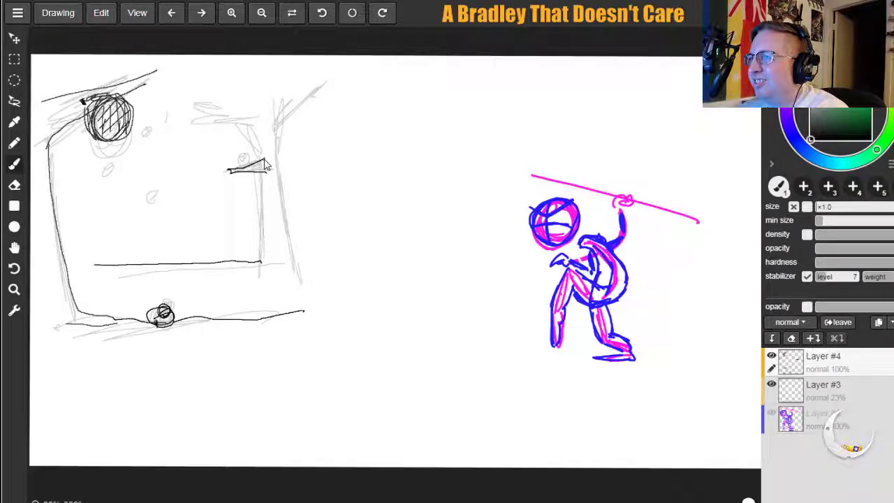
left_click(278, 162, "alt")
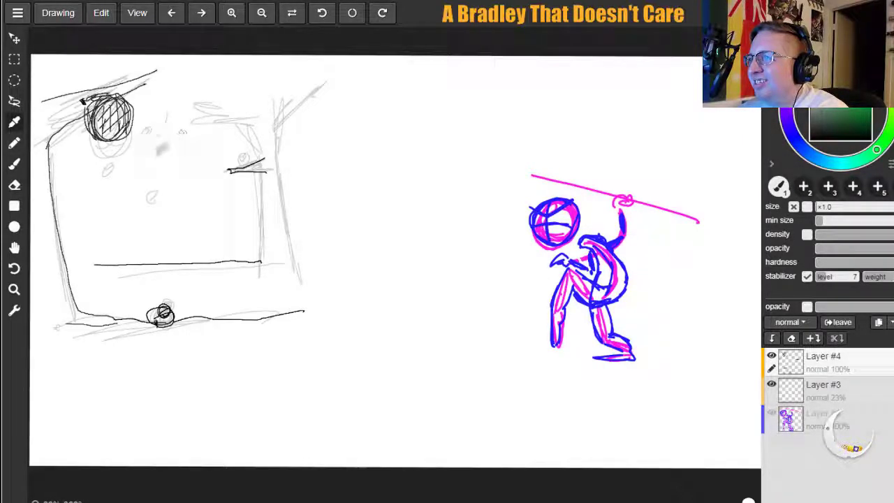
left_click(165, 318)
key("b")
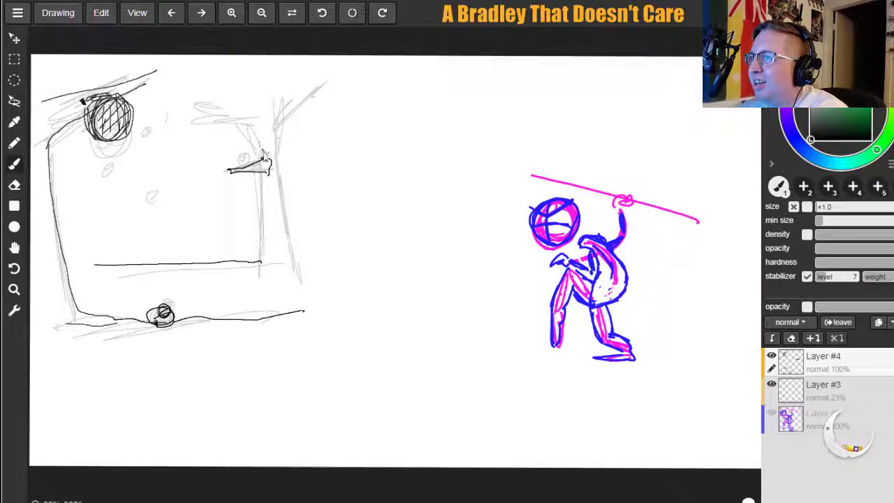
Trace the right tree's trunk with flared roots, and extend the horizon past it and the ground line to the canvas's left edge.
mouse_move(260, 150)
left_mouse_down()
mouse_move(261, 252)
mouse_move(236, 274)
mouse_move(260, 261)
left_mouse_up()
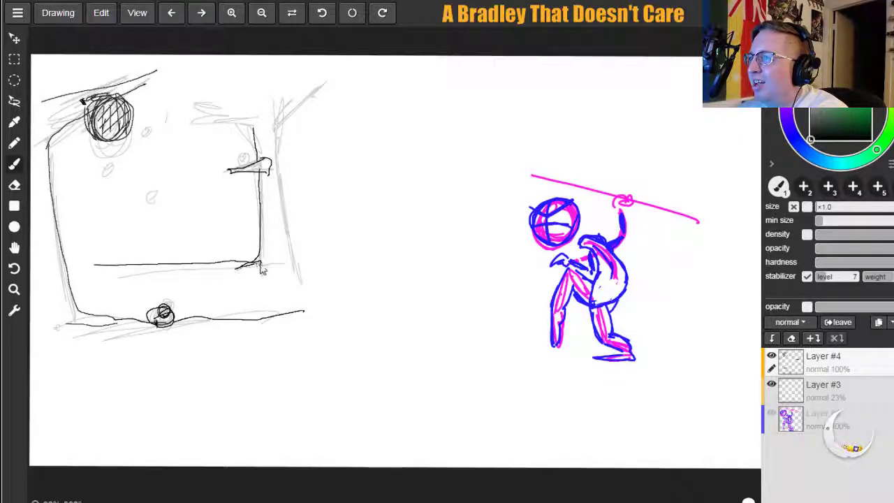
key("ctrl+z")
key("ctrl+z")
mouse_move(260, 174)
left_mouse_down()
mouse_move(261, 257)
mouse_move(232, 277)
left_mouse_up()
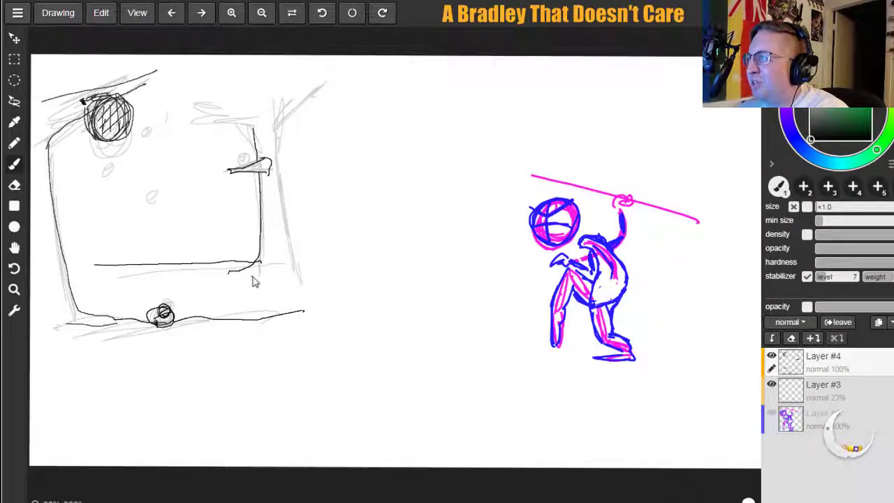
mouse_move(229, 274)
left_mouse_down()
mouse_move(271, 262)
mouse_move(247, 290)
mouse_move(295, 269)
mouse_move(286, 274)
mouse_move(317, 288)
left_mouse_up()
mouse_move(279, 146)
left_mouse_down()
mouse_move(289, 237)
mouse_move(305, 280)
mouse_move(323, 288)
left_mouse_up()
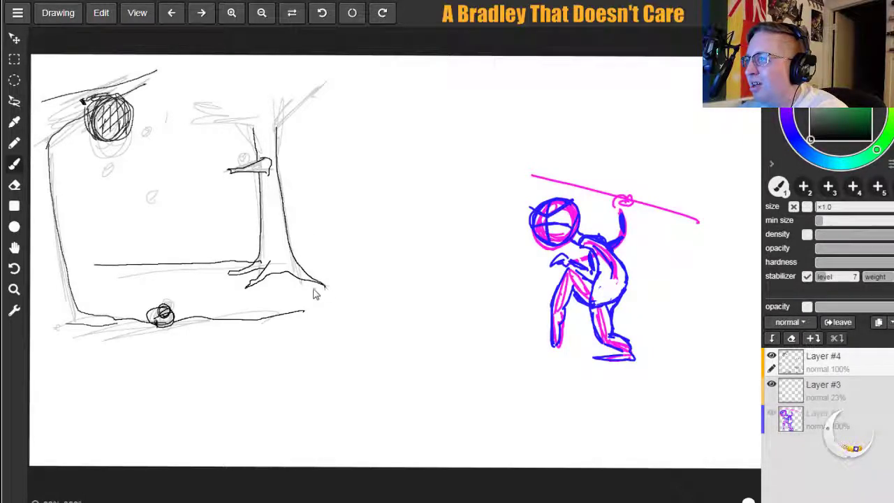
left_click_drag(293, 260, 345, 258)
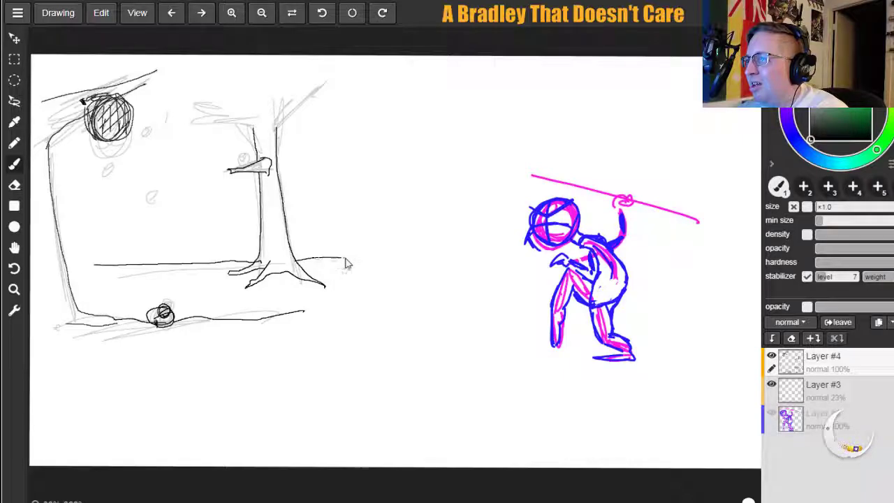
left_click_drag(73, 323, 32, 336)
Trace the tree's two upper branches, one rising to the right and one running level to the left.
left_click_drag(276, 132, 330, 90)
left_click_drag(269, 113, 328, 91)
key("ctrl+z")
mouse_move(269, 111)
left_mouse_down()
mouse_move(329, 92)
mouse_move(288, 114)
mouse_move(273, 100)
mouse_move(274, 109)
mouse_move(288, 108)
mouse_move(330, 87)
left_mouse_up()
key("ctrl+z")
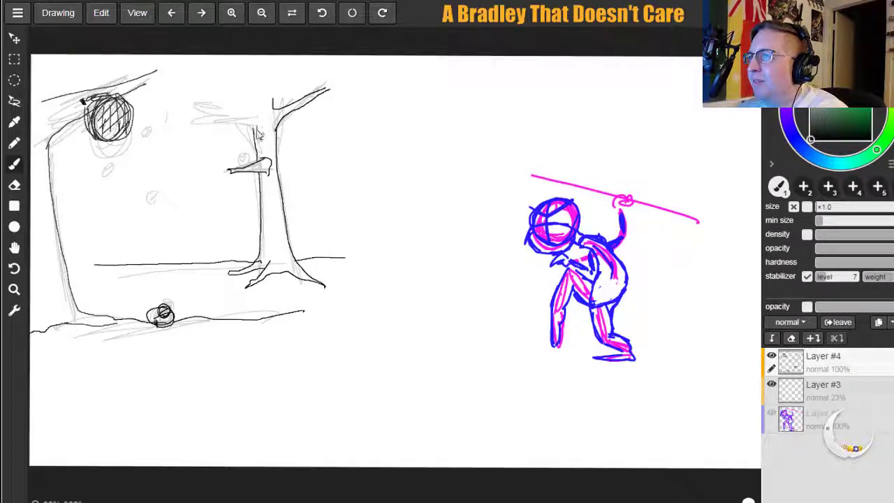
mouse_move(236, 129)
left_mouse_down()
mouse_move(193, 117)
mouse_move(200, 121)
mouse_move(193, 111)
mouse_move(252, 120)
left_mouse_up()
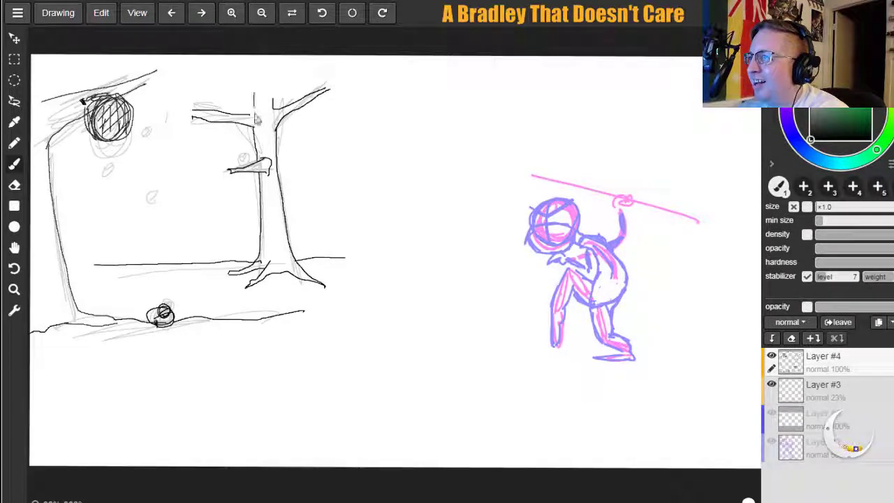
key("ctrl+z")
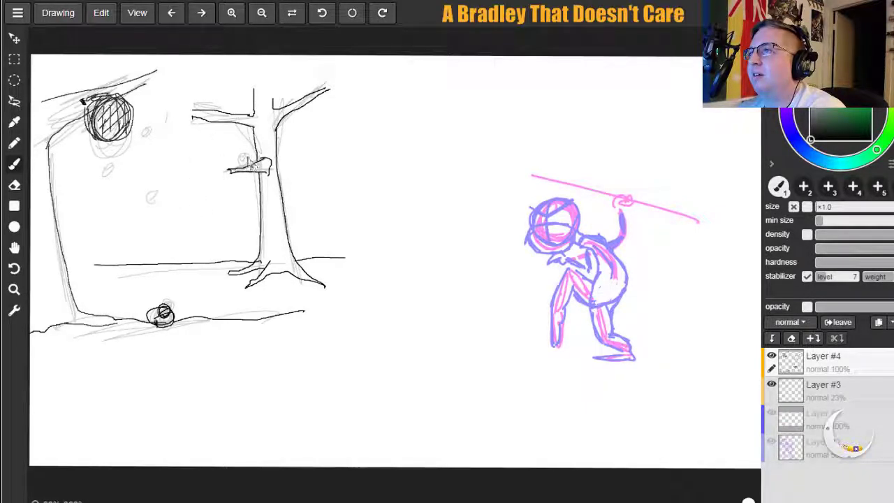
Draw a two-circle figure with two wings on the short branch, and small circles for the floating dots and one below the horizon.
mouse_move(241, 154)
left_mouse_down()
mouse_move(224, 146)
mouse_move(241, 155)
left_mouse_up()
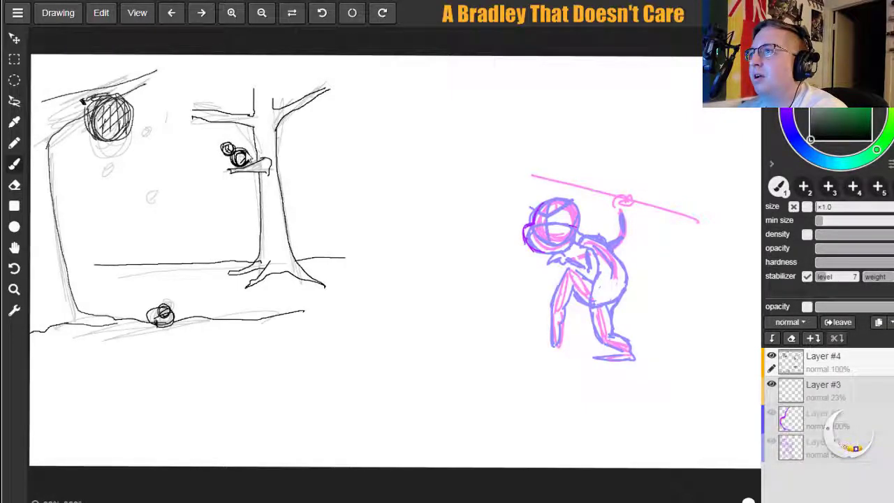
mouse_move(240, 149)
left_mouse_down()
mouse_move(250, 135)
mouse_move(245, 146)
mouse_move(210, 144)
mouse_move(212, 159)
left_mouse_up()
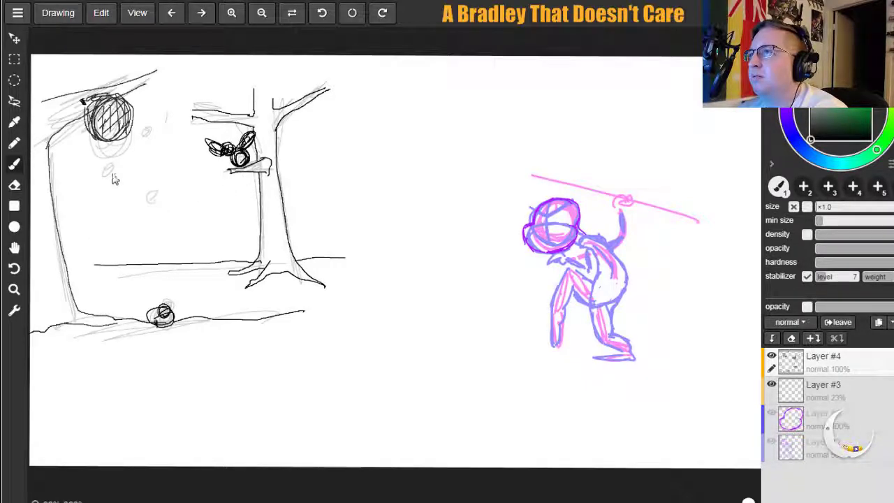
left_click_drag(109, 173, 108, 170)
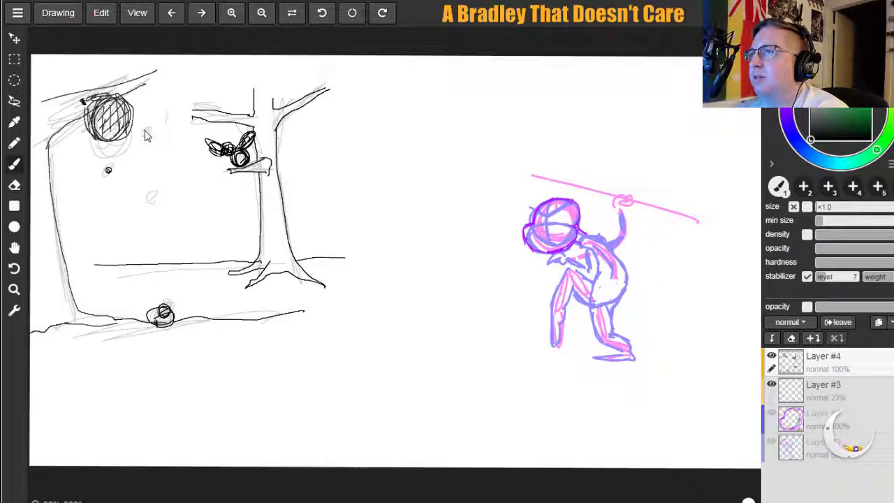
left_click_drag(151, 198, 149, 194)
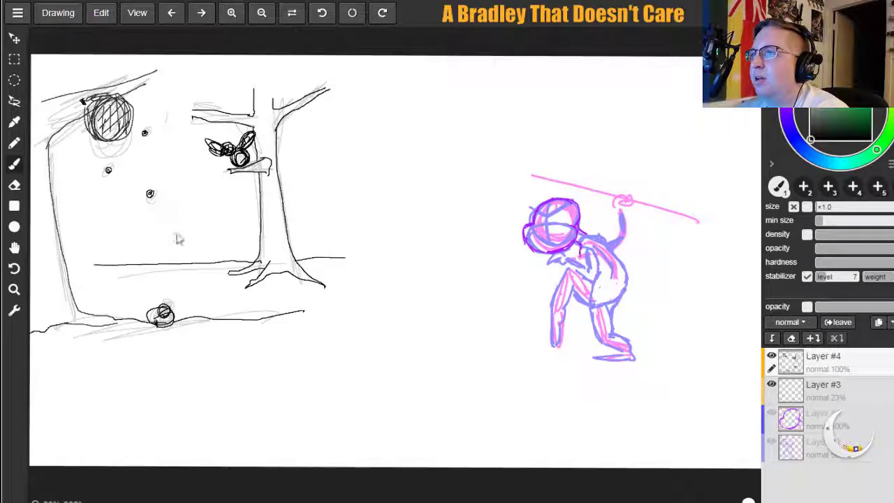
left_click_drag(183, 278, 181, 274)
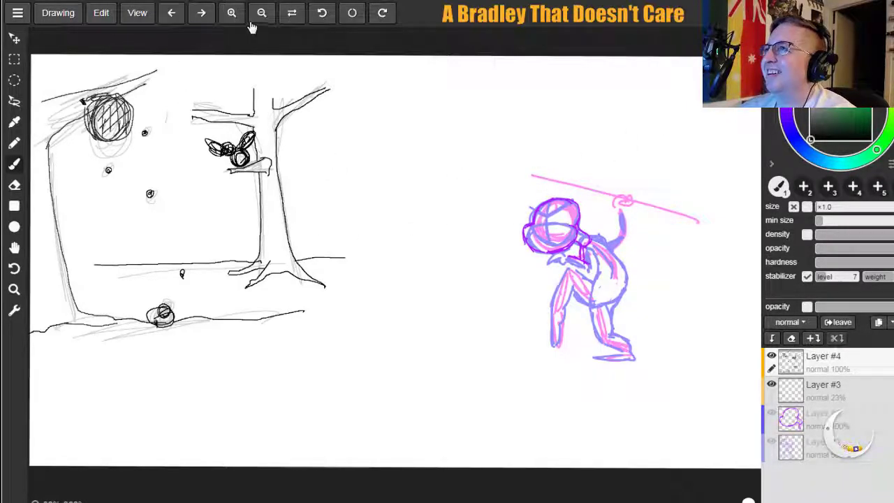
Lower the opacity of Layer #4 to 19% and Layer #3 to 4%, and add a new layer on top.
left_click(231, 13)
left_click(14, 247)
mouse_move(120, 235)
left_mouse_down()
mouse_move(226, 235)
mouse_move(407, 335)
mouse_move(438, 321)
left_mouse_up()
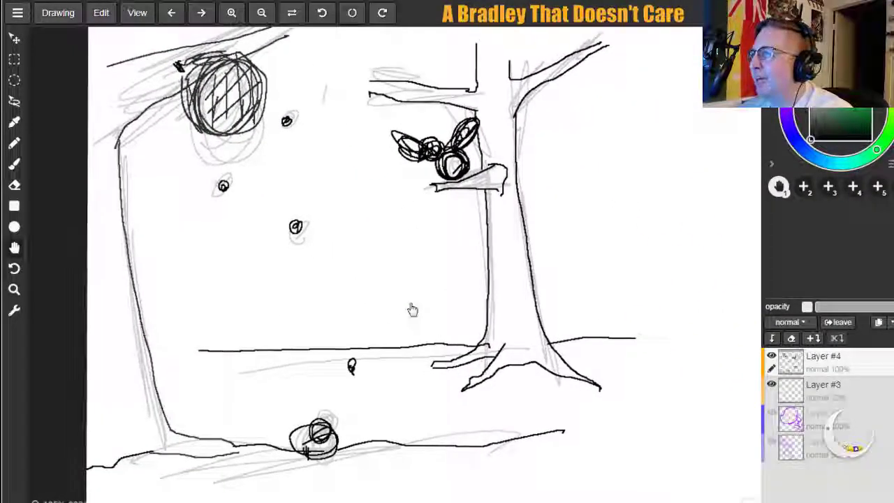
left_click_drag(873, 307, 822, 312)
left_click(884, 381)
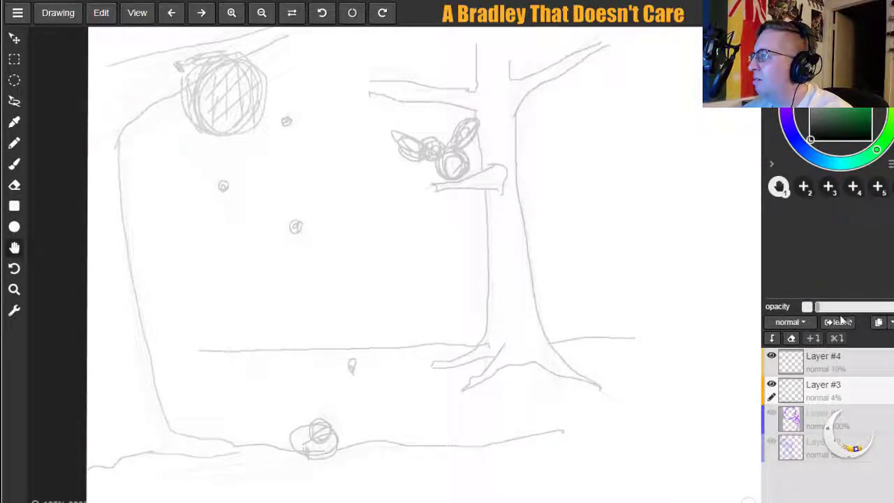
left_click(840, 361)
left_click(880, 323)
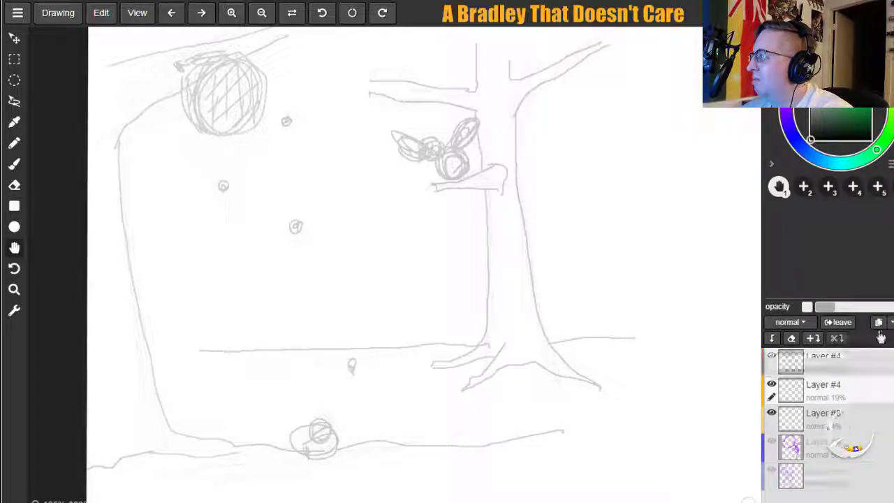
Ink the left side of the hanging round shape in black and the wavy upper outline of its front face with the brush.
left_click(233, 14)
left_click(232, 13)
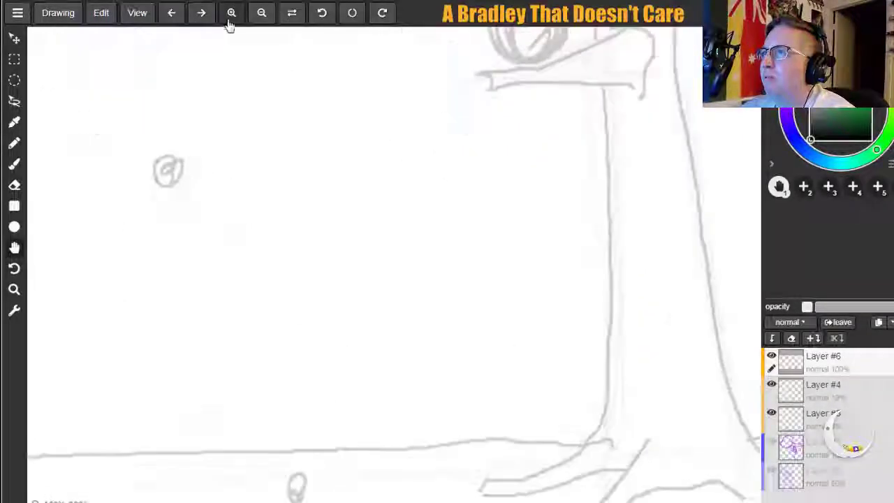
mouse_move(82, 157)
left_mouse_down()
mouse_move(116, 259)
mouse_move(197, 418)
left_mouse_up()
left_click_drag(261, 226, 385, 345)
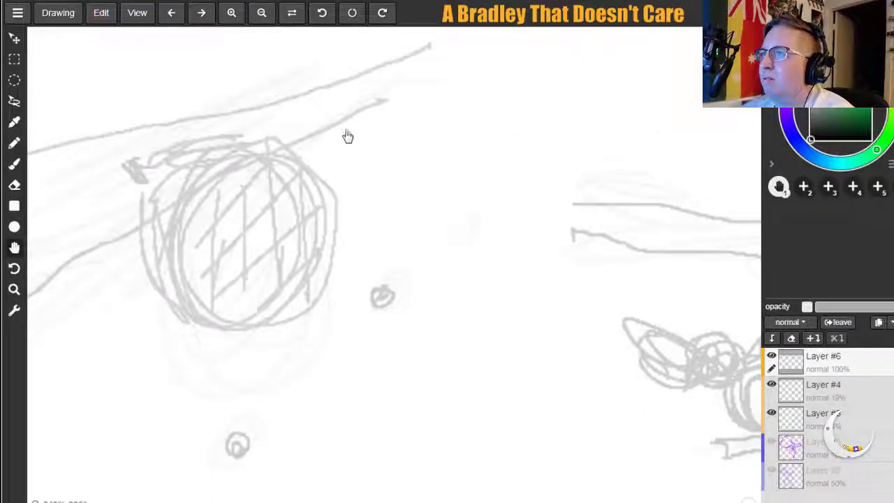
left_click(231, 13)
left_click_drag(224, 146, 363, 251)
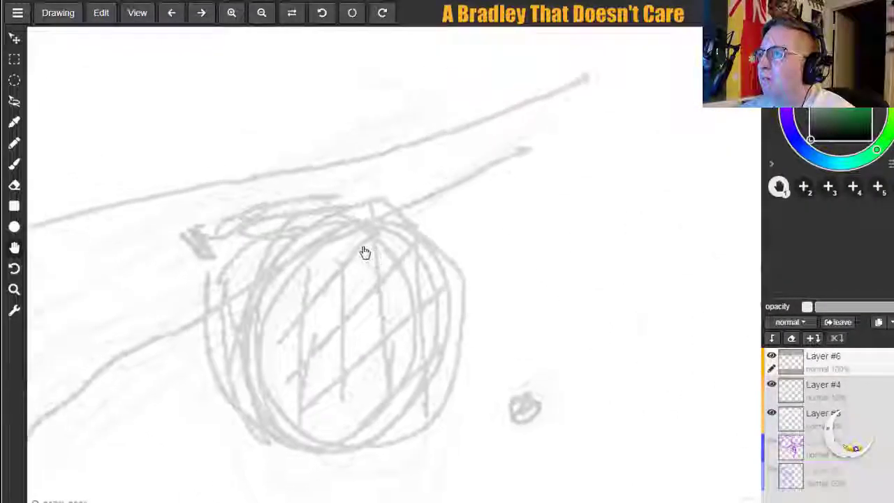
left_click(234, 14)
left_click(234, 15)
left_click_drag(284, 240, 306, 178)
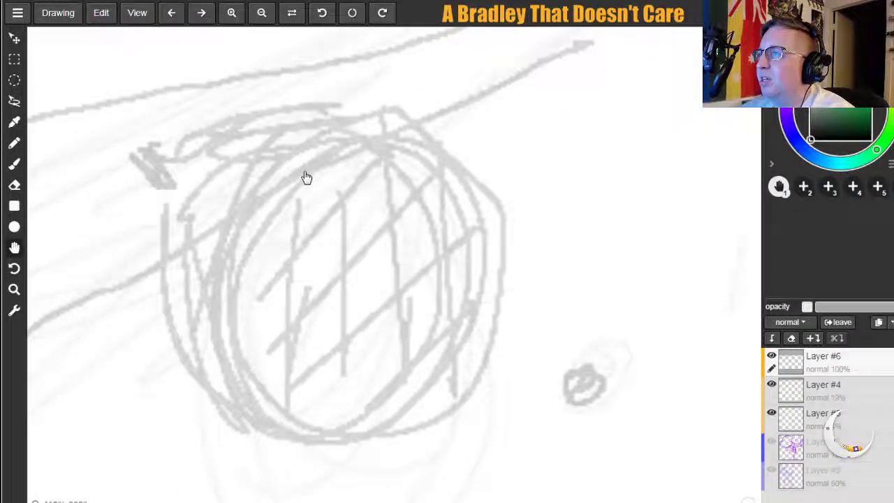
left_click(16, 165)
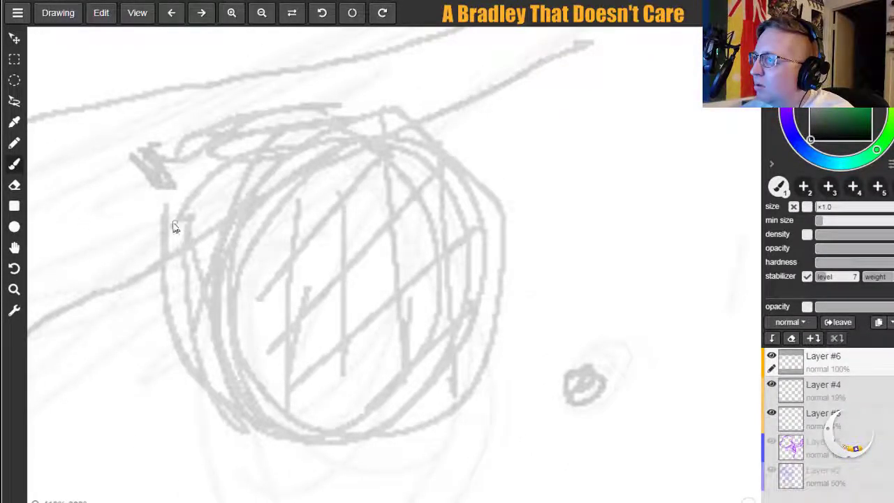
mouse_move(136, 171)
left_mouse_down()
mouse_move(164, 204)
mouse_move(169, 305)
mouse_move(207, 387)
left_mouse_up()
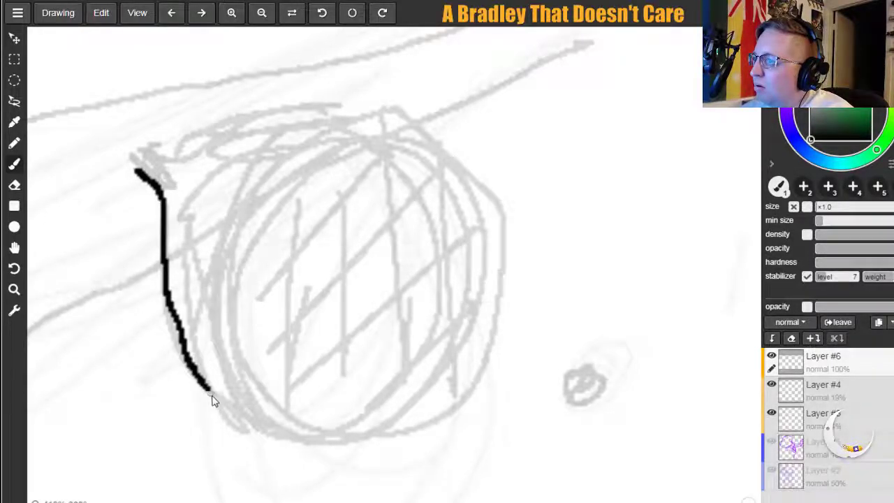
left_click_drag(250, 436, 249, 433)
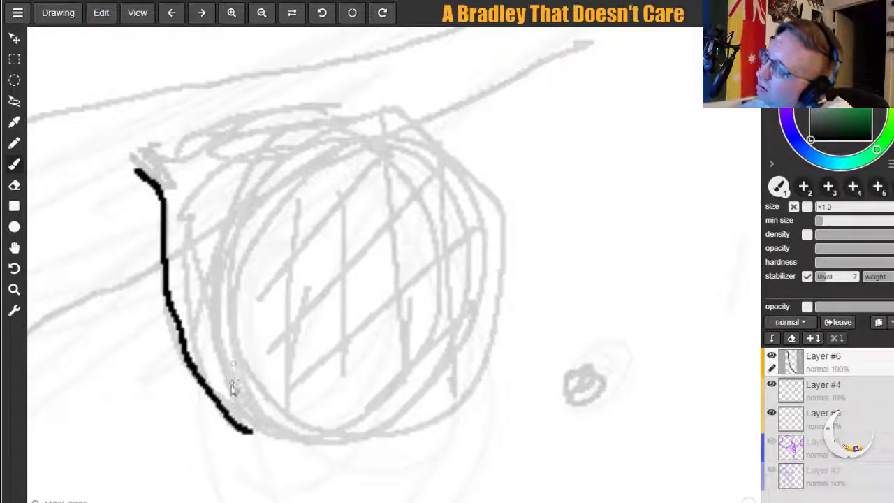
mouse_move(255, 436)
left_mouse_down()
mouse_move(227, 389)
mouse_move(214, 307)
mouse_move(222, 269)
mouse_move(243, 247)
mouse_move(267, 190)
mouse_move(302, 154)
mouse_move(385, 132)
mouse_move(443, 155)
mouse_move(497, 204)
mouse_move(501, 258)
left_mouse_up()
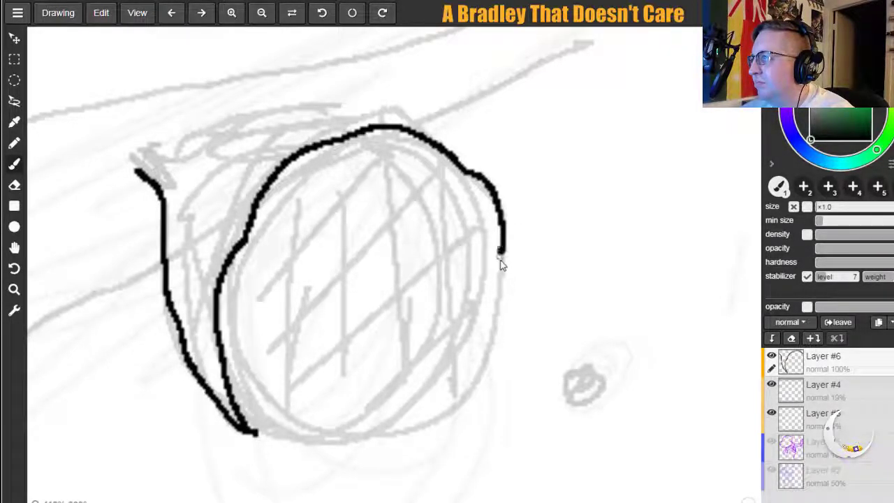
left_click_drag(255, 431, 326, 441)
key("ctrl+z")
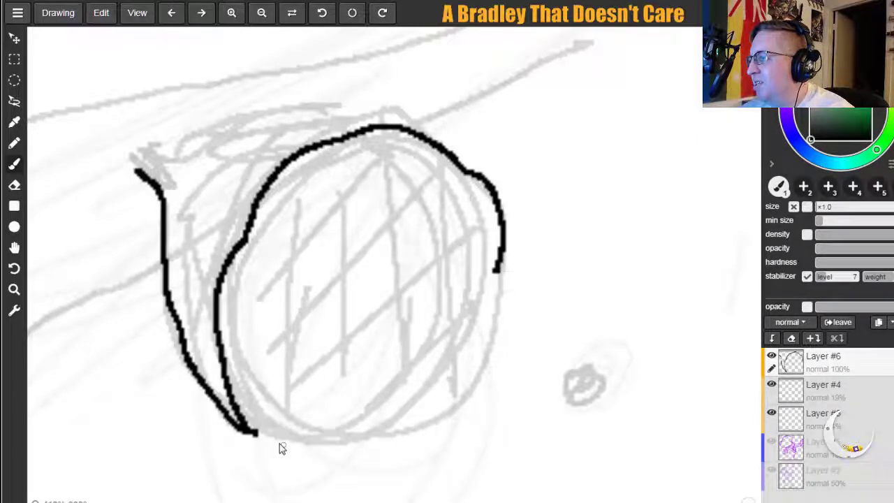
mouse_move(254, 436)
left_mouse_down()
mouse_move(329, 448)
mouse_move(341, 441)
left_mouse_up()
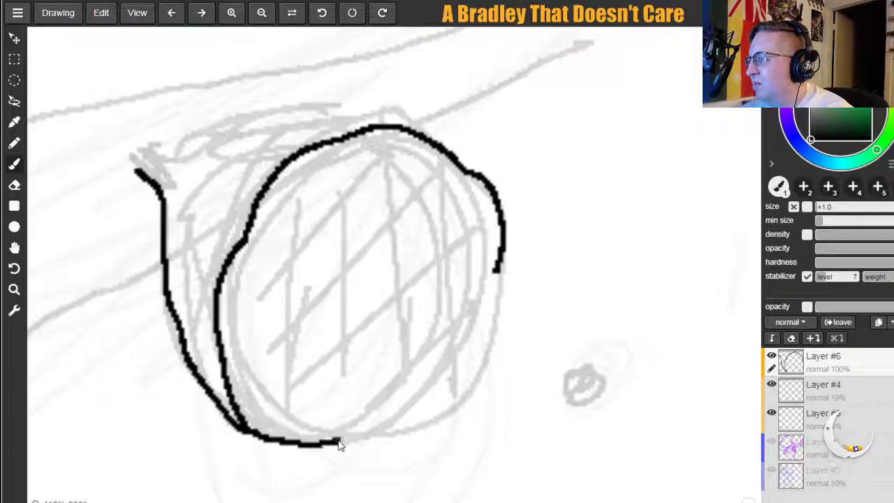
key("ctrl+z")
mouse_move(259, 436)
left_mouse_down()
mouse_move(300, 454)
mouse_move(377, 449)
left_mouse_up()
key("ctrl+z")
Complete the round shape's outline with a scalloped lower edge and a top edge, and add three short crease lines behind the front face.
mouse_move(259, 434)
left_mouse_down()
mouse_move(331, 446)
mouse_move(423, 418)
mouse_move(485, 349)
mouse_move(496, 268)
left_mouse_up()
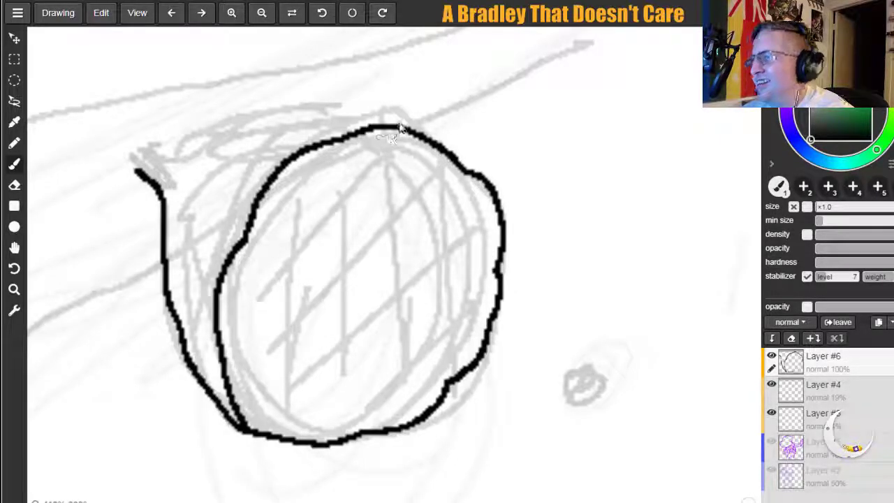
mouse_move(439, 147)
left_mouse_down()
mouse_move(382, 117)
mouse_move(266, 116)
mouse_move(195, 147)
mouse_move(148, 144)
mouse_move(143, 177)
mouse_move(168, 194)
left_mouse_up()
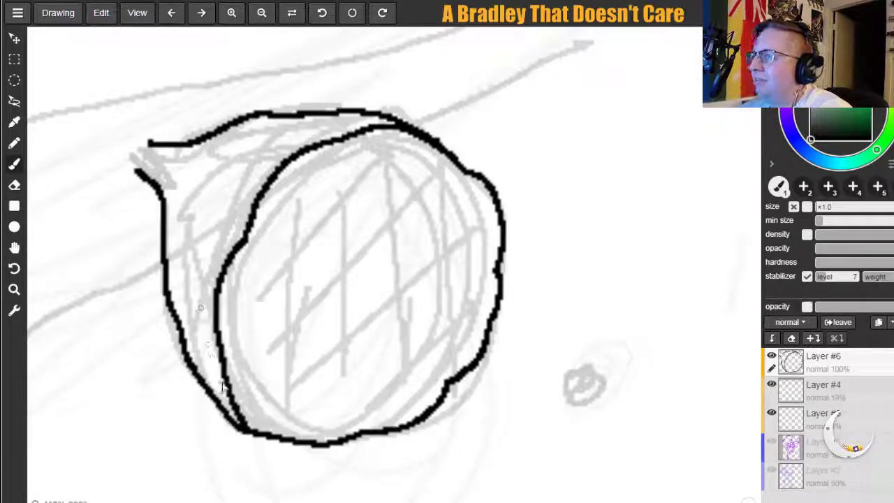
left_click_drag(216, 340, 194, 295)
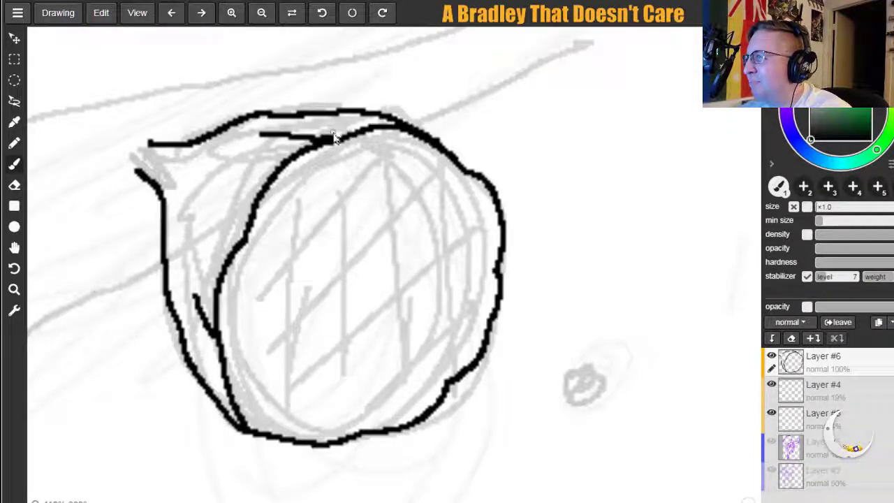
left_click_drag(257, 129, 328, 125)
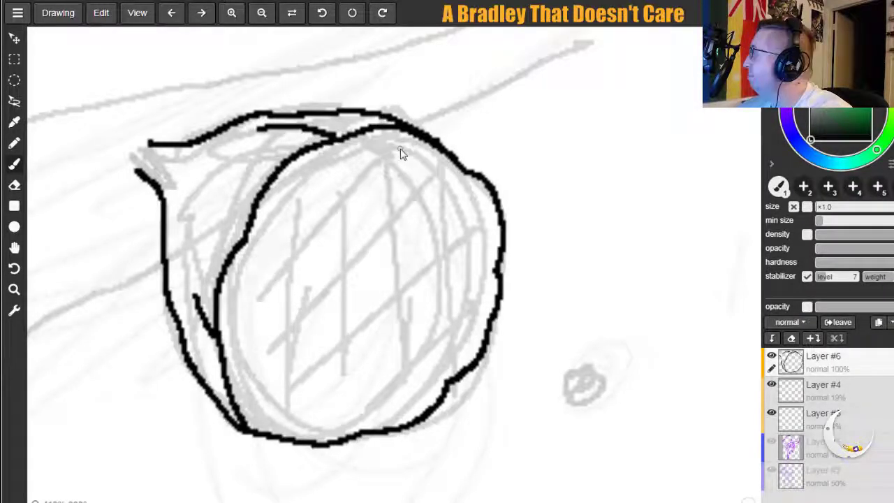
left_click_drag(198, 197, 247, 241)
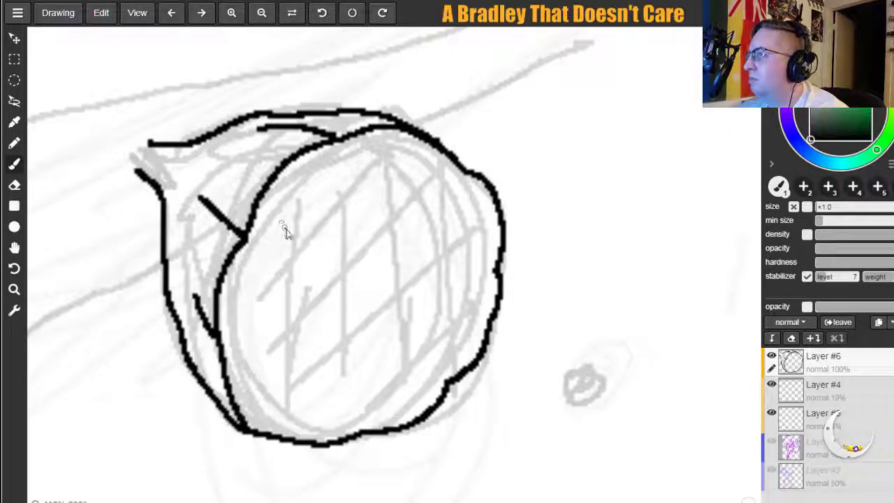
Draw a second wavy outline just inside the front face's edge to form a narrow rim.
left_click_drag(256, 250, 252, 259)
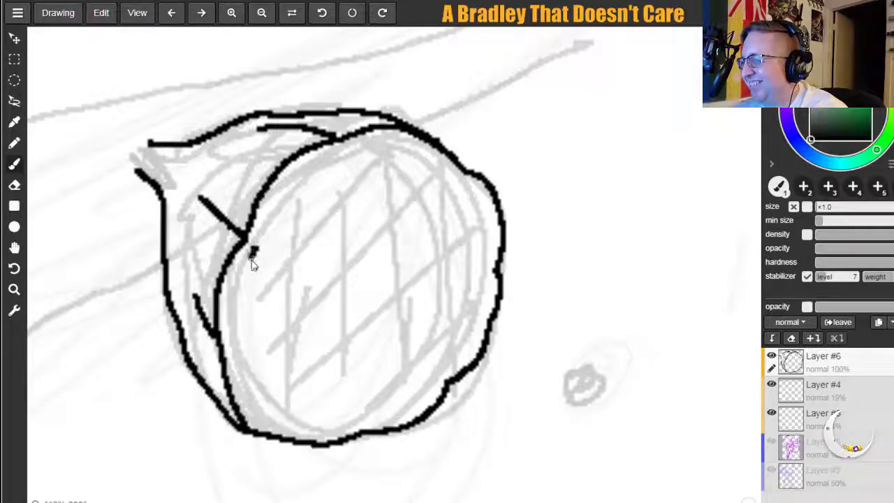
mouse_move(239, 337)
left_mouse_down()
mouse_move(244, 383)
mouse_move(267, 420)
mouse_move(308, 431)
mouse_move(395, 423)
mouse_move(467, 353)
mouse_move(479, 326)
mouse_move(487, 213)
left_mouse_up()
mouse_move(463, 184)
left_mouse_down()
mouse_move(443, 162)
mouse_move(367, 145)
mouse_move(312, 168)
mouse_move(286, 195)
mouse_move(262, 248)
left_mouse_up()
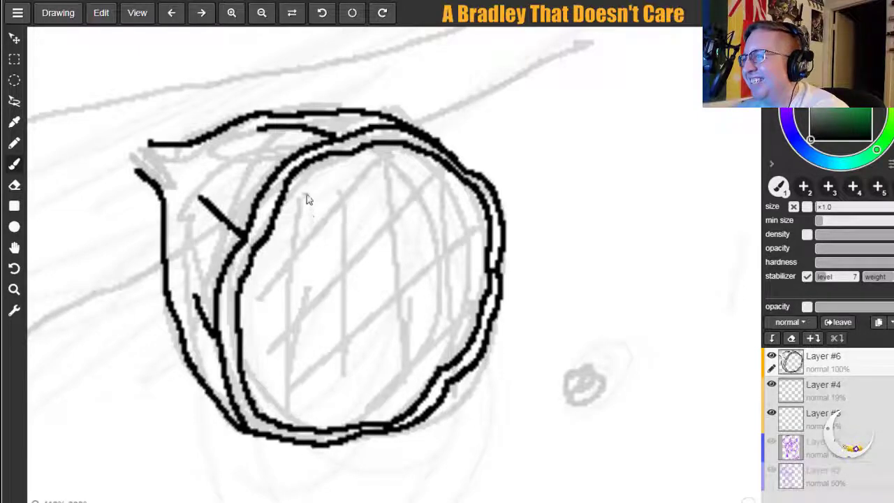
Draw the first five honeycomb cells inside the rim at the upper left of the front face.
left_click(231, 13)
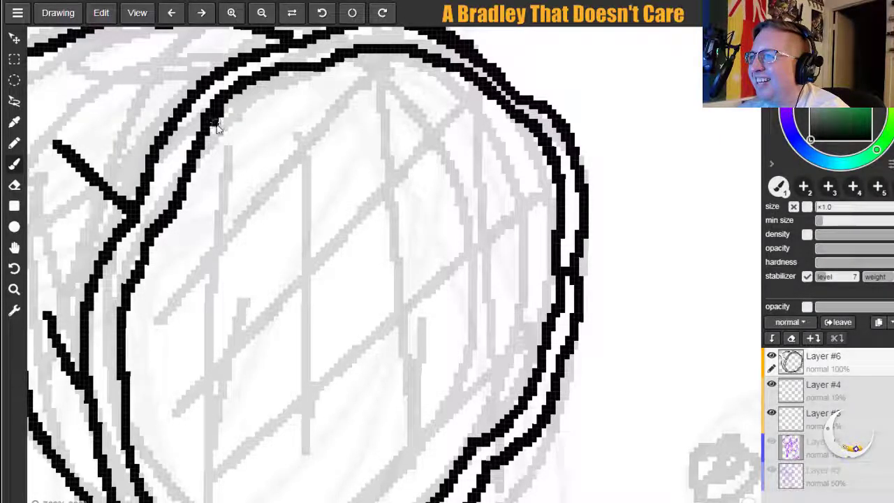
mouse_move(221, 145)
left_mouse_down()
mouse_move(250, 157)
mouse_move(275, 135)
mouse_move(283, 120)
mouse_move(268, 76)
left_mouse_up()
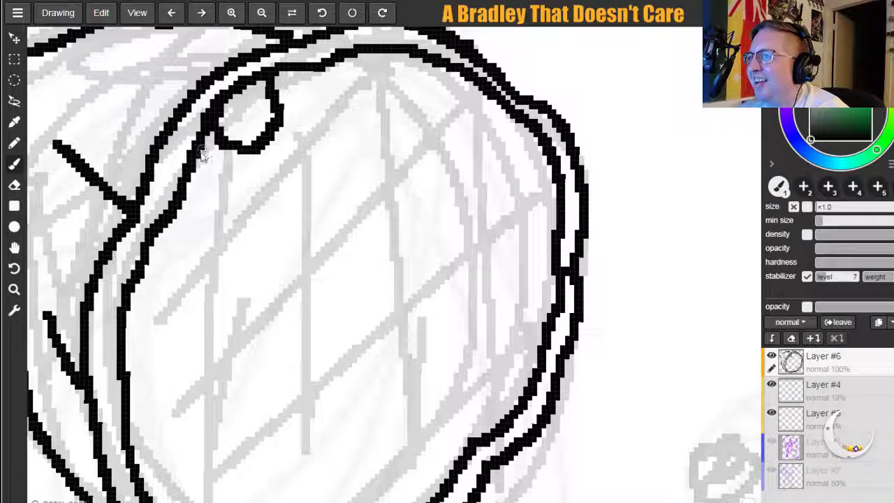
mouse_move(223, 151)
left_mouse_down()
mouse_move(253, 151)
mouse_move(268, 183)
mouse_move(252, 208)
mouse_move(211, 199)
mouse_move(202, 172)
left_mouse_up()
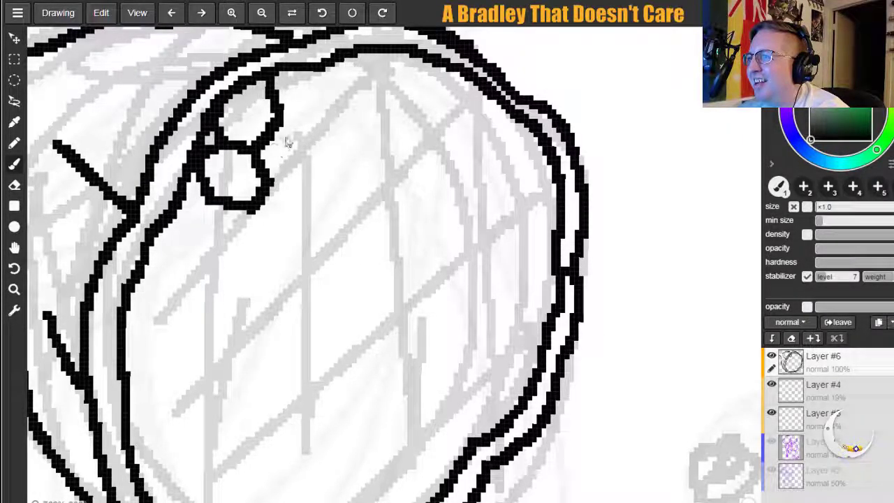
mouse_move(278, 126)
left_mouse_down()
mouse_move(312, 120)
mouse_move(328, 148)
mouse_move(317, 176)
mouse_move(272, 183)
left_mouse_up()
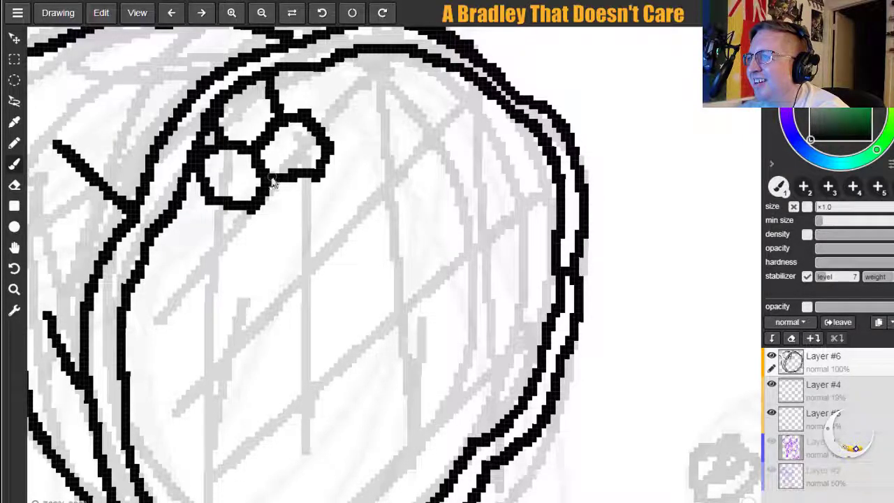
mouse_move(310, 113)
left_mouse_down()
mouse_move(339, 103)
mouse_move(335, 55)
left_mouse_up()
mouse_move(344, 104)
left_mouse_down()
mouse_move(358, 94)
mouse_move(384, 99)
mouse_move(391, 150)
mouse_move(325, 147)
left_mouse_up()
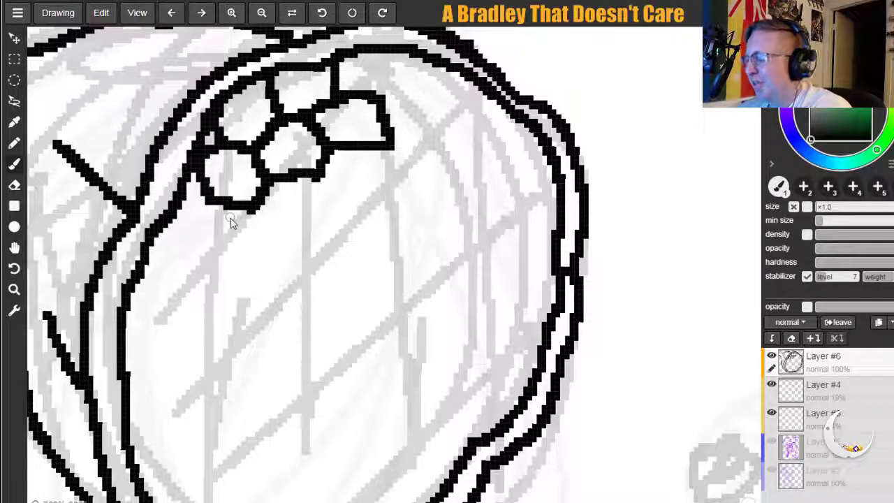
Extend the honeycomb down the face's left side and across its middle, and close off a cell against the upper rim.
mouse_move(207, 199)
left_mouse_down()
mouse_move(209, 230)
mouse_move(158, 237)
left_mouse_up()
mouse_move(248, 209)
left_mouse_down()
mouse_move(268, 249)
mouse_move(251, 280)
mouse_move(206, 241)
mouse_move(201, 269)
mouse_move(181, 293)
mouse_move(167, 300)
mouse_move(137, 289)
mouse_move(185, 318)
mouse_move(186, 329)
mouse_move(216, 341)
mouse_move(251, 318)
mouse_move(246, 290)
left_mouse_up()
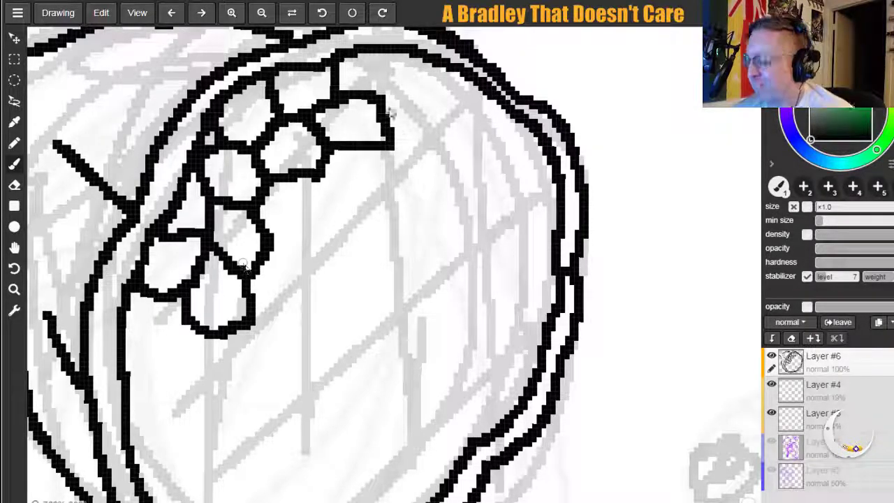
mouse_move(284, 247)
left_mouse_down()
mouse_move(339, 229)
mouse_move(334, 197)
mouse_move(363, 211)
mouse_move(401, 196)
mouse_move(412, 178)
mouse_move(390, 144)
left_mouse_up()
left_click_drag(384, 105, 430, 68)
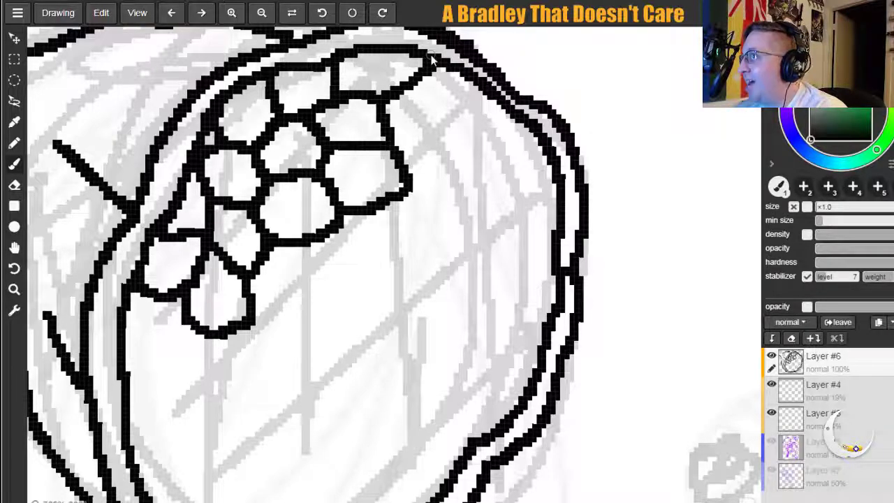
mouse_move(312, 250)
left_mouse_down()
mouse_move(341, 283)
mouse_move(341, 299)
mouse_move(297, 330)
mouse_move(258, 330)
left_mouse_up()
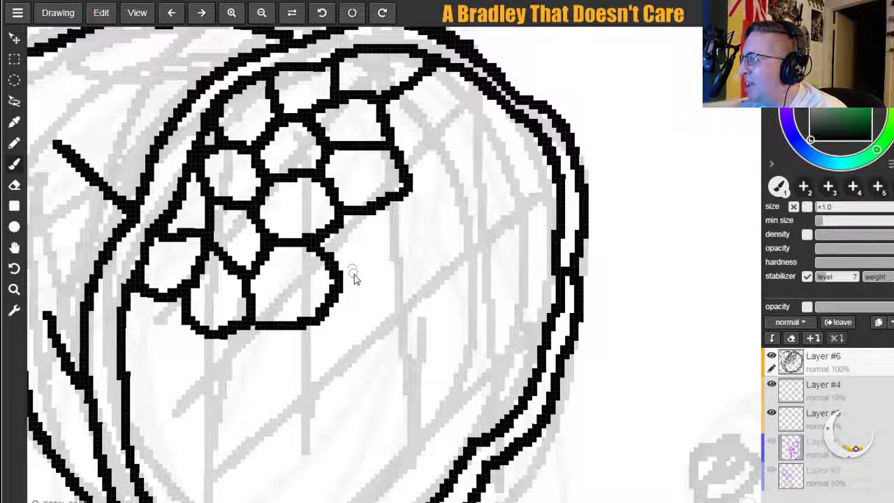
mouse_move(346, 286)
left_mouse_down()
mouse_move(393, 276)
mouse_move(416, 239)
mouse_move(375, 216)
left_mouse_up()
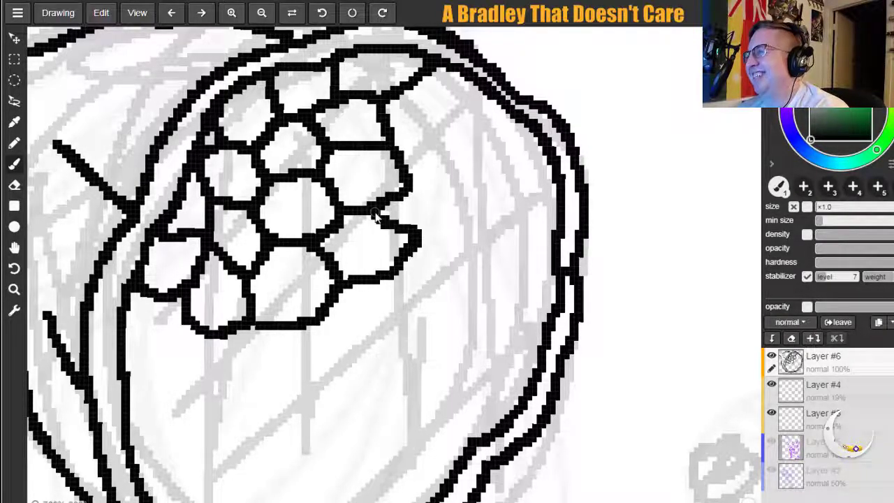
mouse_move(430, 192)
left_mouse_down()
mouse_move(449, 187)
mouse_move(461, 209)
mouse_move(439, 233)
mouse_move(417, 234)
left_mouse_up()
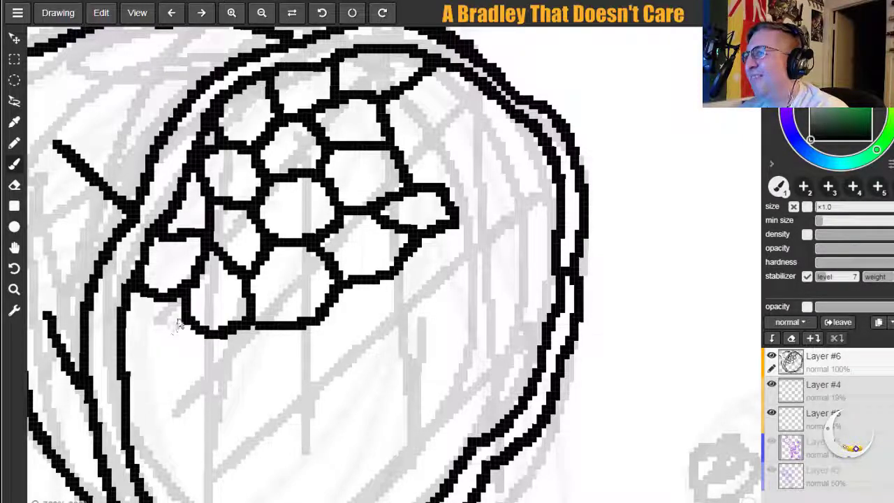
Add a rounded honeycomb cell against the left rim and more cells reaching the upper right rim.
left_click_drag(176, 302, 147, 315)
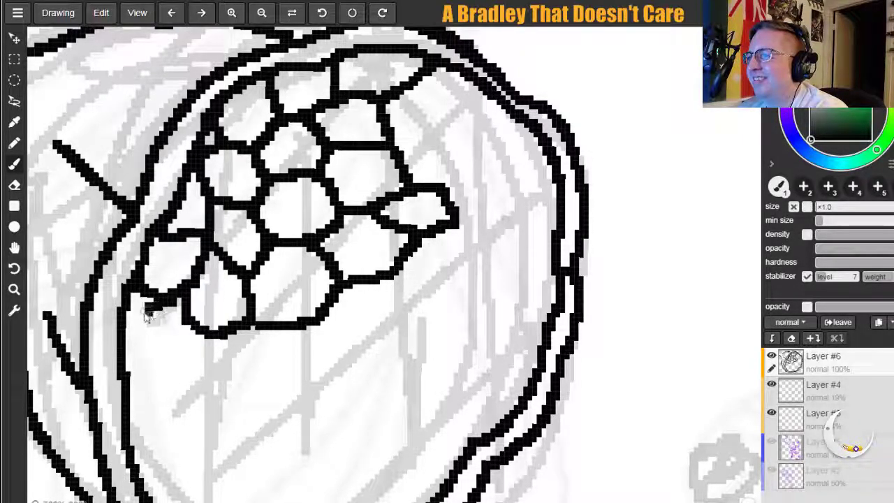
left_click_drag(129, 351, 128, 377)
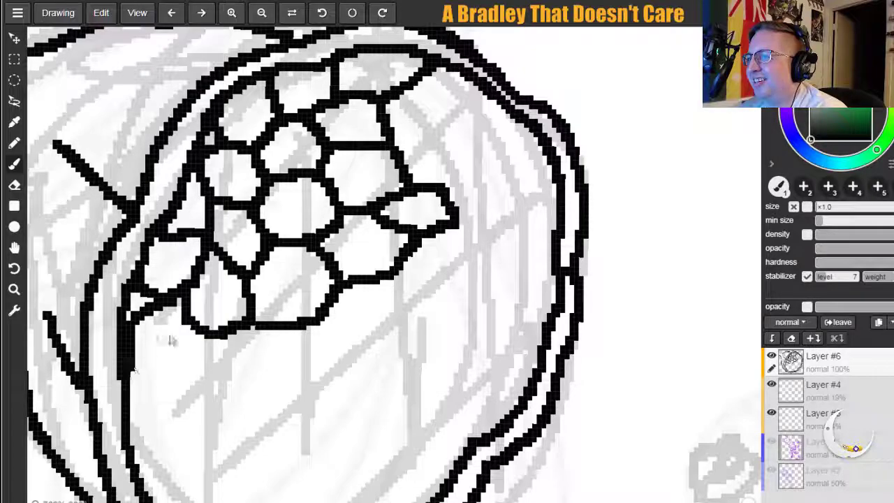
mouse_move(198, 349)
left_mouse_down()
mouse_move(202, 374)
mouse_move(169, 403)
mouse_move(128, 370)
left_mouse_up()
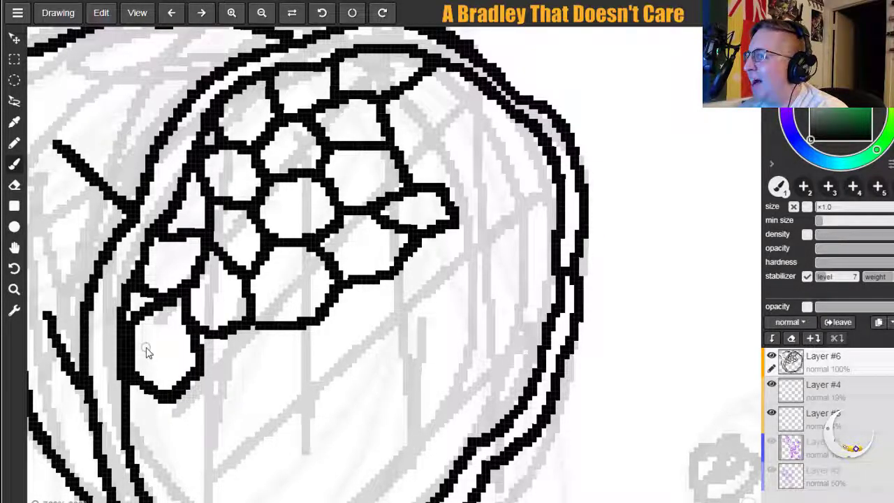
mouse_move(395, 144)
left_mouse_down()
mouse_move(451, 137)
mouse_move(465, 112)
mouse_move(468, 91)
mouse_move(431, 65)
left_mouse_up()
mouse_move(453, 187)
left_mouse_down()
mouse_move(480, 176)
mouse_move(484, 164)
mouse_move(484, 131)
mouse_move(458, 128)
mouse_move(491, 110)
mouse_move(512, 133)
left_mouse_up()
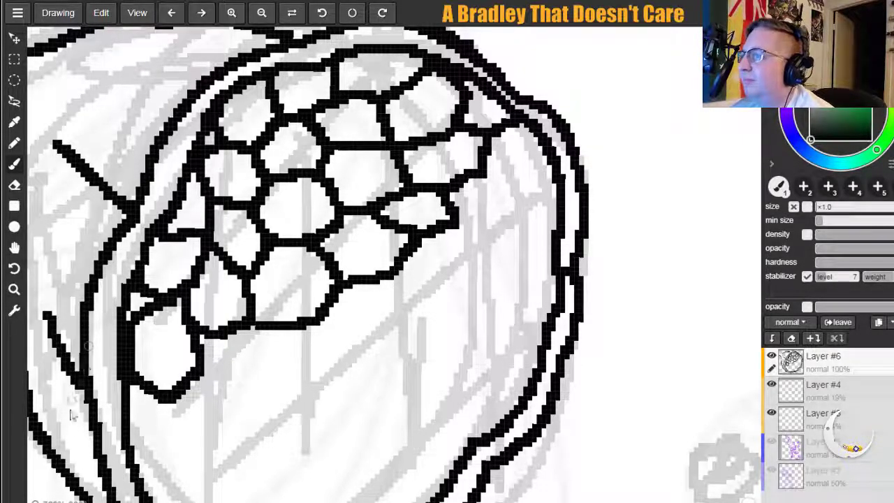
Continue the honeycomb cells down the left rim to the bottom edge, with two adjoining cells toward the face's centre.
mouse_move(173, 397)
left_mouse_down()
mouse_move(192, 435)
mouse_move(177, 464)
mouse_move(152, 482)
left_mouse_up()
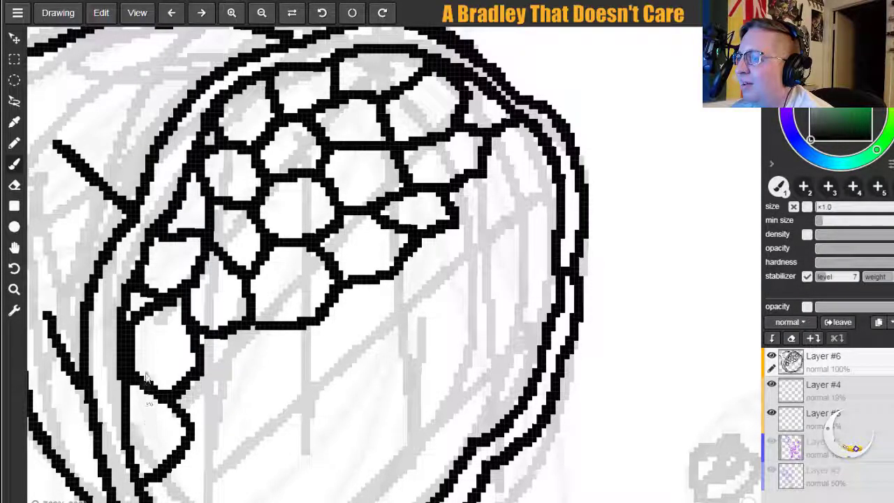
left_click(14, 248)
left_click_drag(189, 243, 185, 170)
left_click(14, 164)
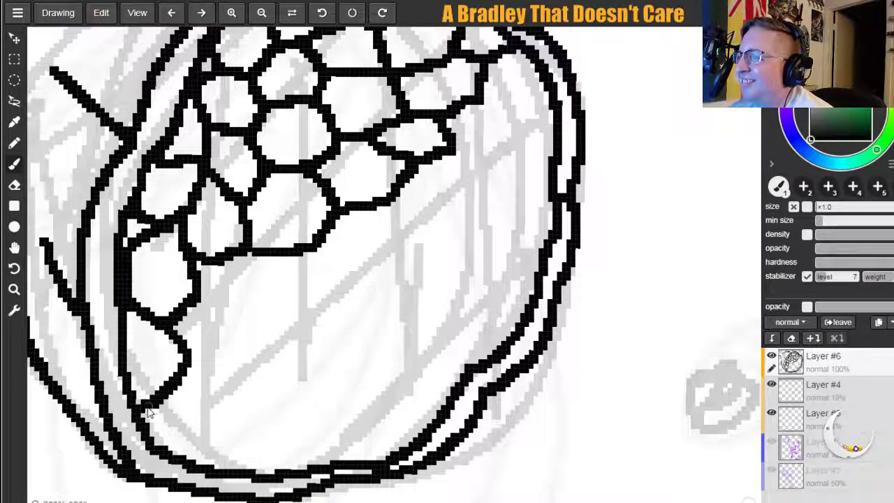
mouse_move(195, 392)
left_mouse_down()
mouse_move(227, 409)
mouse_move(236, 429)
mouse_move(239, 447)
mouse_move(223, 469)
left_mouse_up()
mouse_move(187, 320)
left_mouse_down()
mouse_move(224, 309)
mouse_move(244, 346)
mouse_move(222, 398)
left_mouse_up()
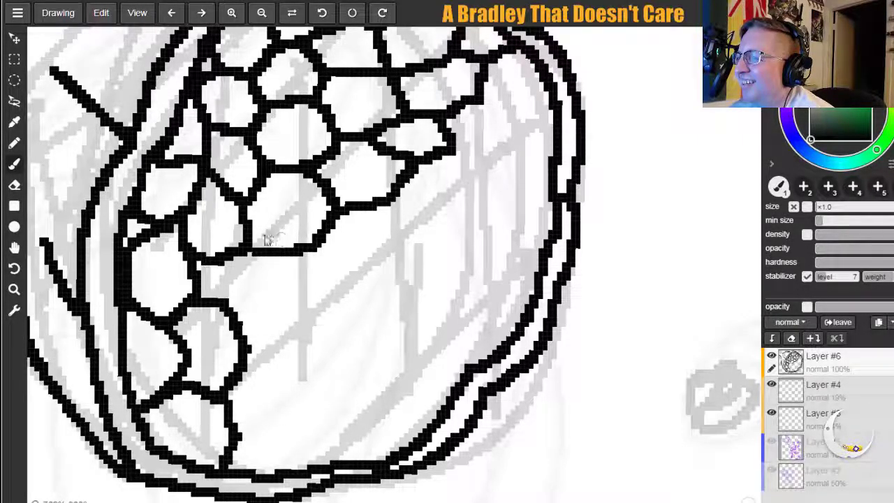
mouse_move(237, 313)
left_mouse_down()
mouse_move(274, 307)
mouse_move(288, 266)
left_mouse_up()
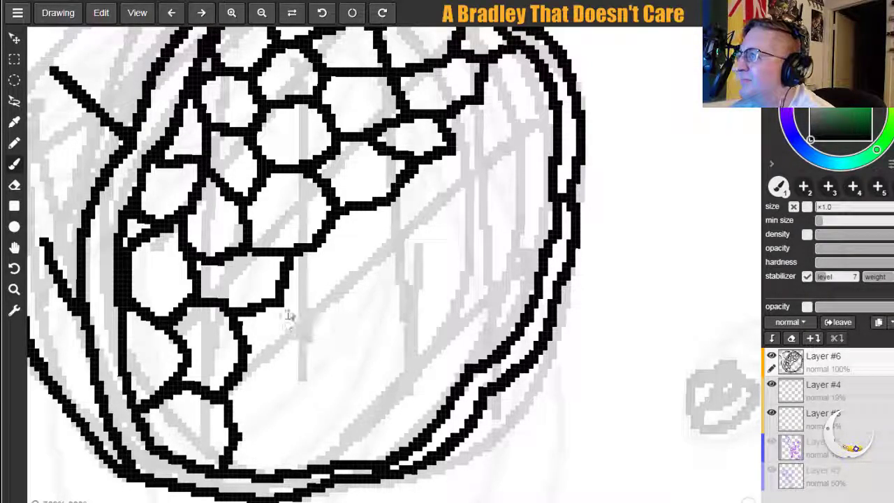
Add three honeycomb cells beside the lower-left cells and further cells along the upper right rim of the face.
mouse_move(250, 375)
left_mouse_down()
mouse_move(278, 375)
mouse_move(284, 410)
mouse_move(256, 434)
mouse_move(233, 434)
mouse_move(261, 438)
mouse_move(300, 424)
mouse_move(318, 466)
left_mouse_up()
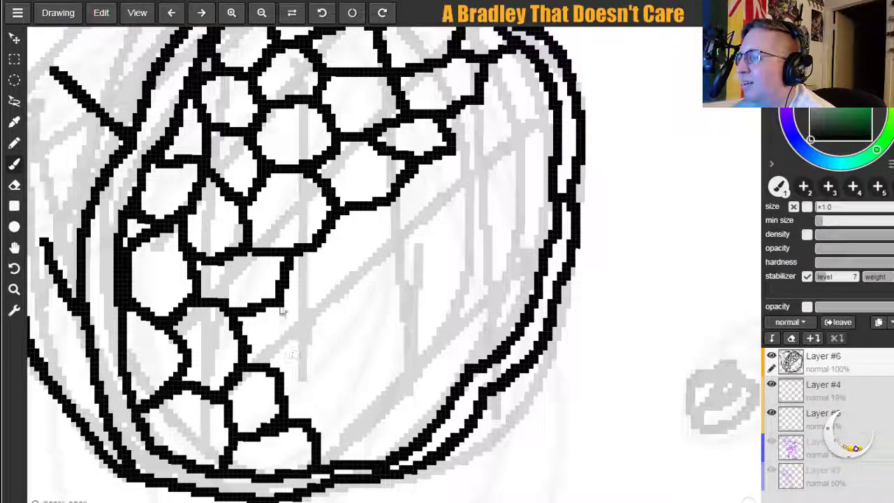
mouse_move(279, 299)
left_mouse_down()
mouse_move(303, 336)
mouse_move(289, 365)
mouse_move(274, 369)
left_mouse_up()
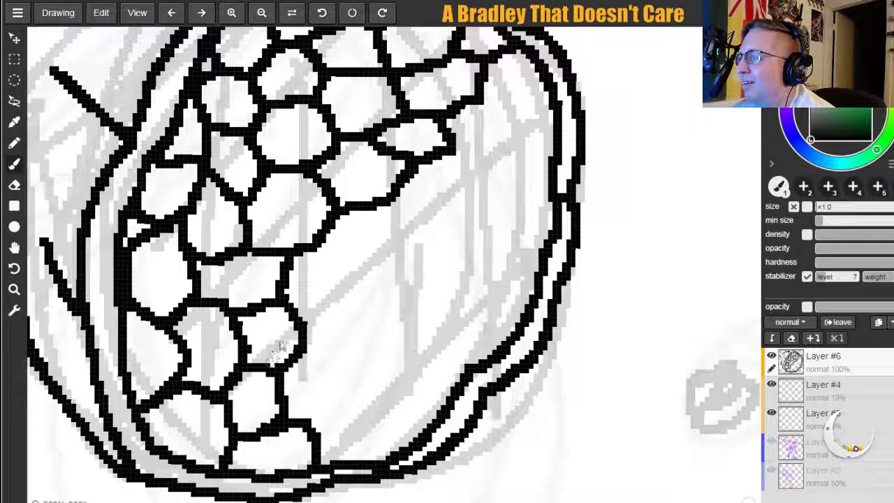
mouse_move(482, 77)
left_mouse_down()
mouse_move(508, 125)
mouse_move(555, 122)
left_mouse_up()
mouse_move(451, 133)
left_mouse_down()
mouse_move(457, 161)
mouse_move(502, 169)
mouse_move(513, 129)
left_mouse_up()
left_click_drag(512, 170, 554, 197)
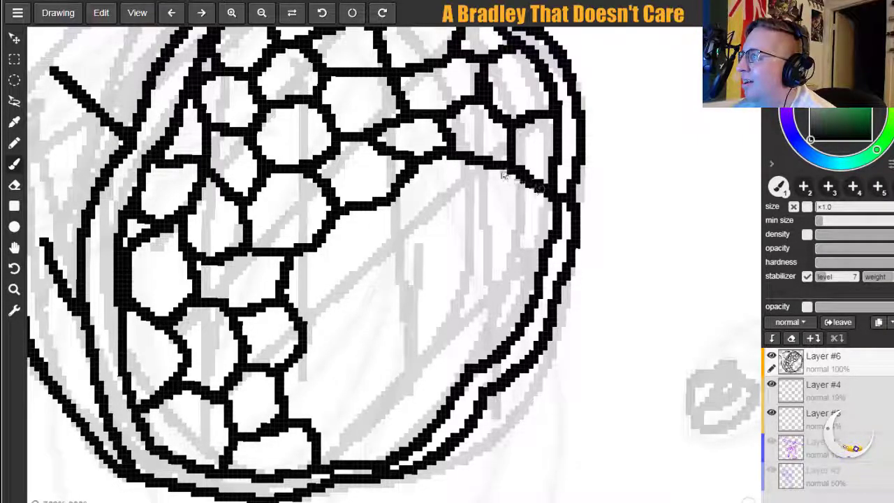
mouse_move(477, 178)
left_mouse_down()
mouse_move(461, 215)
mouse_move(513, 233)
mouse_move(537, 210)
mouse_move(542, 178)
left_mouse_up()
left_click_drag(523, 232, 533, 275)
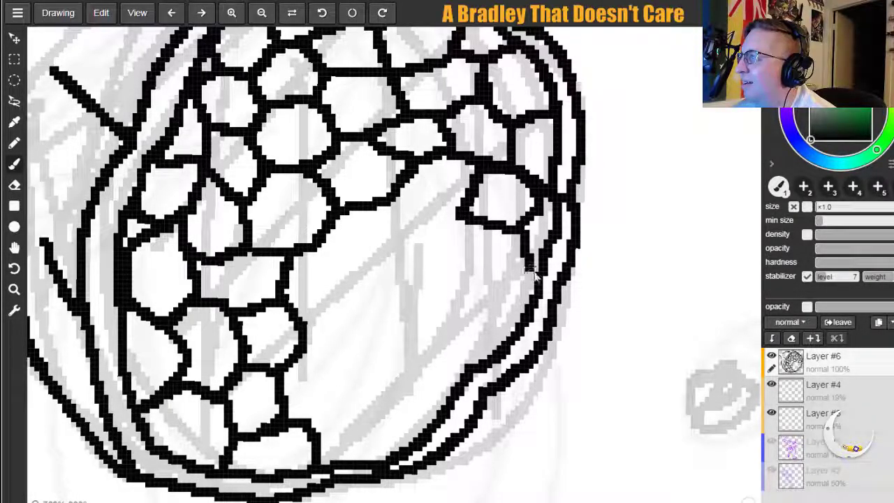
Continue the honeycomb diagonally through the face's centre and down to the bottom rim.
mouse_move(380, 206)
left_mouse_down()
mouse_move(419, 232)
mouse_move(447, 232)
mouse_move(461, 217)
left_mouse_up()
mouse_move(337, 229)
left_mouse_down()
mouse_move(344, 256)
mouse_move(402, 250)
mouse_move(412, 236)
left_mouse_up()
mouse_move(342, 252)
left_mouse_down()
mouse_move(344, 288)
mouse_move(303, 322)
left_mouse_up()
mouse_move(311, 353)
left_mouse_down()
mouse_move(337, 360)
mouse_move(343, 407)
mouse_move(300, 414)
left_mouse_up()
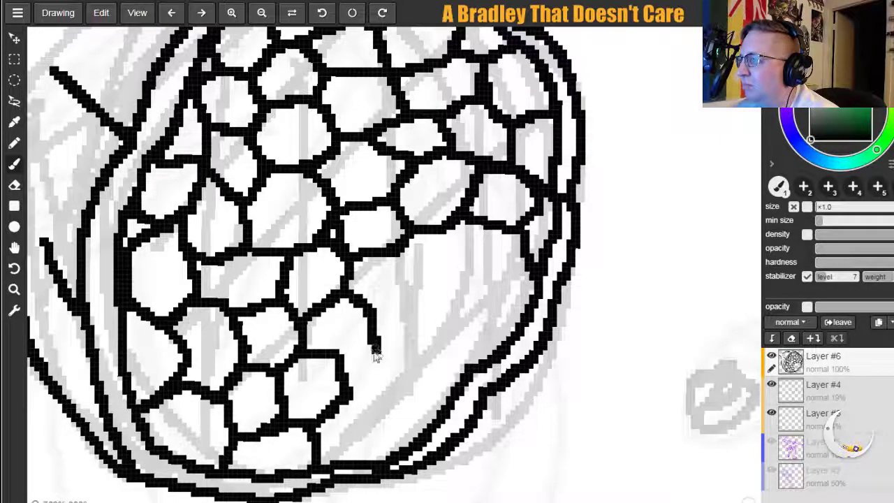
left_click_drag(376, 354, 333, 362)
mouse_move(351, 402)
left_mouse_down()
mouse_move(398, 419)
mouse_move(400, 458)
left_mouse_up()
mouse_move(371, 352)
left_mouse_down()
mouse_move(403, 345)
mouse_move(419, 369)
mouse_move(400, 410)
left_mouse_up()
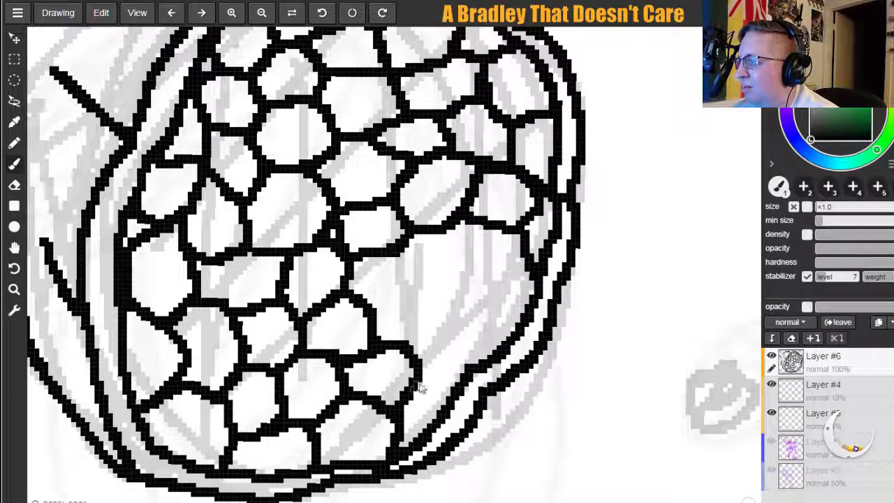
Fill the remaining gap in the lower right of the face with honeycomb cells up to the rim.
mouse_move(401, 251)
left_mouse_down()
mouse_move(423, 284)
mouse_move(374, 307)
left_mouse_up()
mouse_move(421, 283)
left_mouse_down()
mouse_move(454, 310)
mouse_move(411, 349)
mouse_move(491, 319)
mouse_move(502, 340)
left_mouse_up()
mouse_move(460, 227)
left_mouse_down()
mouse_move(482, 245)
mouse_move(451, 301)
left_mouse_up()
mouse_move(491, 254)
left_mouse_down()
mouse_move(475, 286)
mouse_move(482, 263)
mouse_move(513, 271)
mouse_move(525, 311)
left_mouse_up()
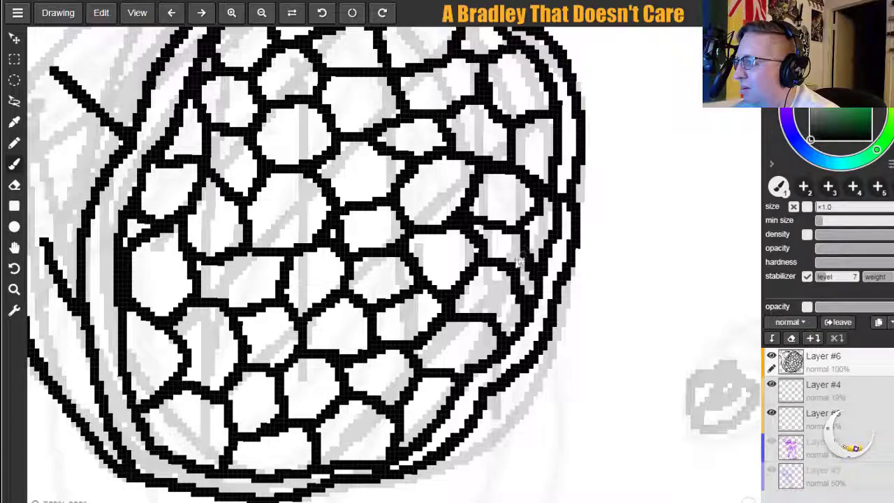
left_click_drag(507, 260, 521, 257)
left_click_drag(491, 325, 517, 311)
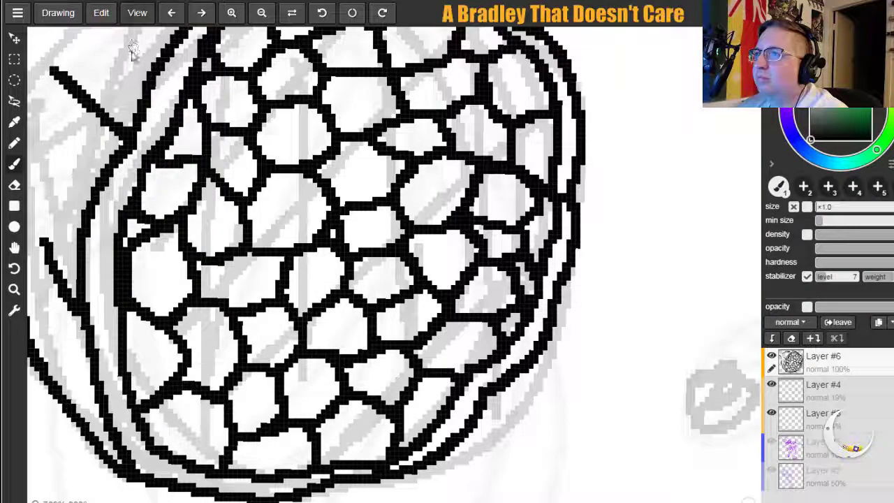
Close the pointed tip at the hive outline's upper left corner and start a curled lip around it.
left_click(15, 249)
mouse_move(143, 169)
left_mouse_down()
mouse_move(176, 165)
mouse_move(463, 301)
mouse_move(489, 340)
left_mouse_up()
left_click_drag(482, 125, 538, 172)
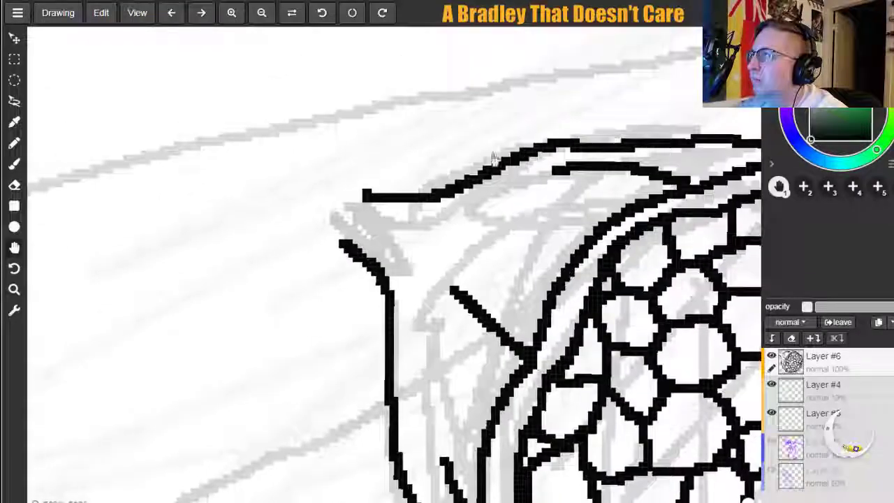
left_click(26, 165)
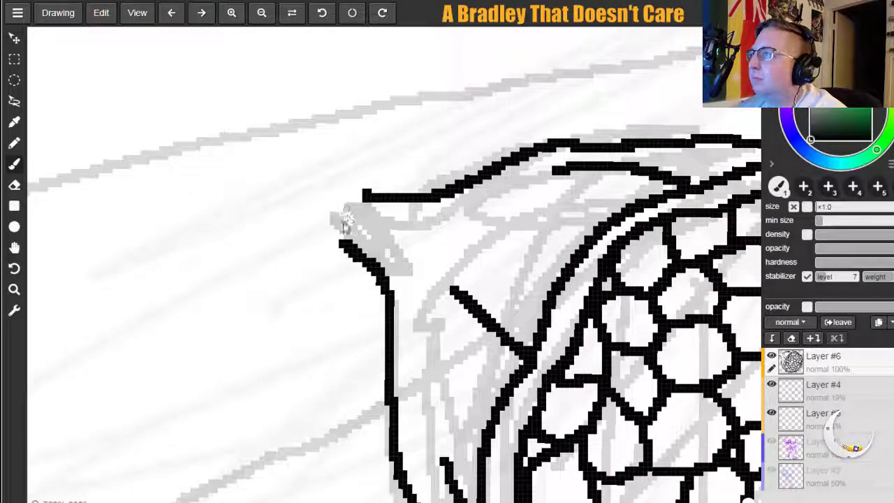
left_click_drag(339, 241, 315, 234)
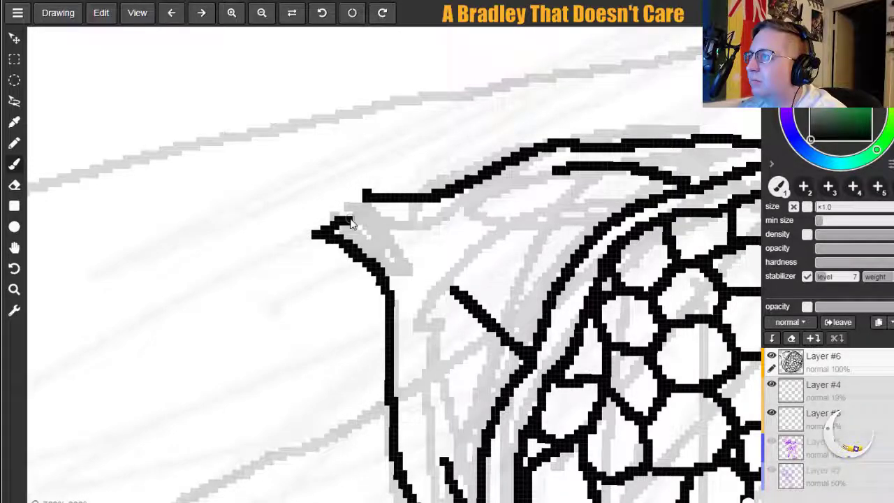
mouse_move(345, 199)
left_mouse_down()
mouse_move(353, 180)
mouse_move(412, 168)
mouse_move(438, 190)
left_mouse_up()
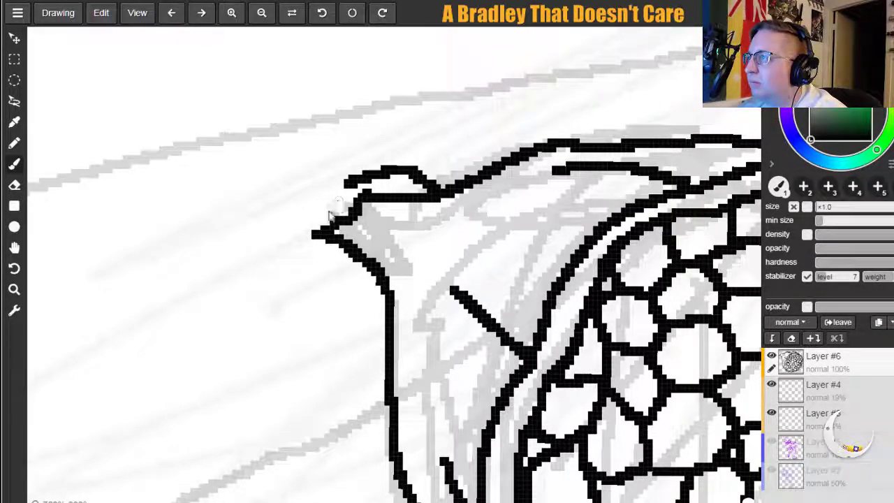
mouse_move(323, 210)
left_mouse_down()
mouse_move(292, 240)
mouse_move(309, 305)
left_mouse_up()
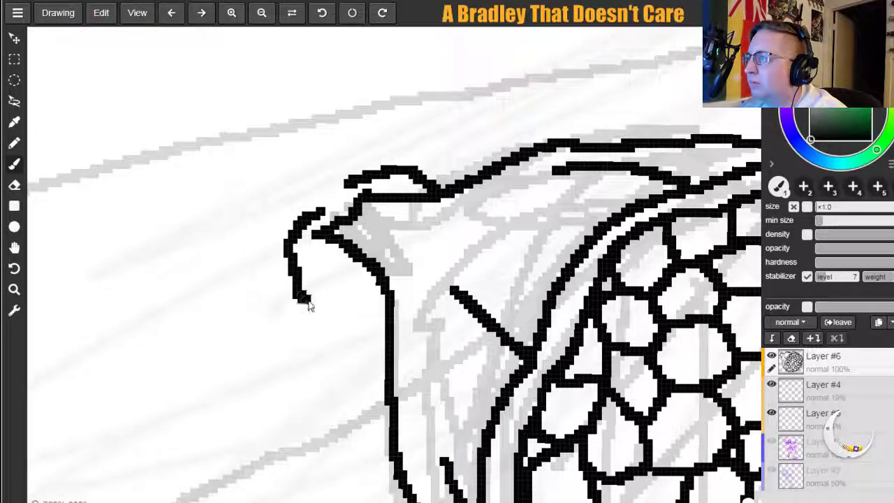
Close the curled lip around the hive's upper left tip and add fold lines inside it.
left_click_drag(370, 278, 327, 292)
mouse_move(332, 257)
left_mouse_down()
mouse_move(331, 288)
mouse_move(308, 308)
mouse_move(332, 327)
mouse_move(385, 329)
left_mouse_up()
mouse_move(326, 227)
left_mouse_down()
mouse_move(343, 185)
mouse_move(389, 199)
mouse_move(403, 187)
mouse_move(420, 200)
mouse_move(400, 185)
mouse_move(376, 203)
left_mouse_up()
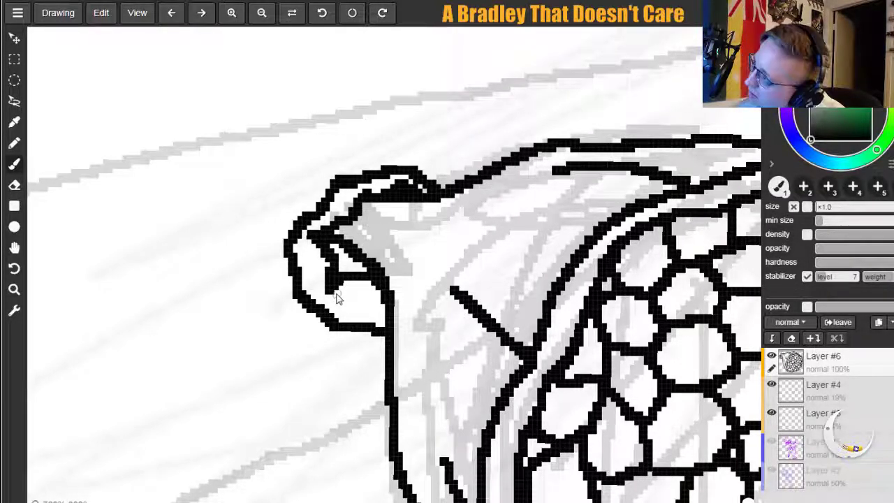
left_click_drag(336, 297, 379, 320)
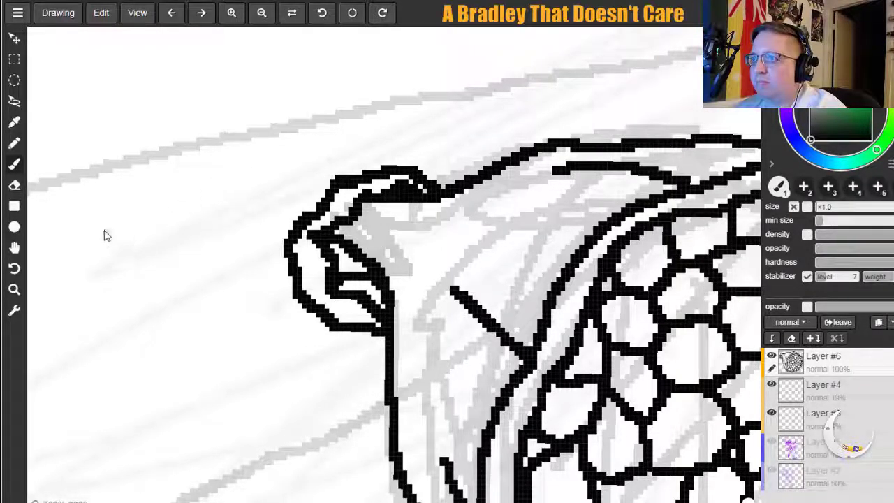
Ink the branch's lower edge over the sketch, from the hive's left side curving down to the top of the trunk.
left_click(14, 247)
mouse_move(145, 226)
left_mouse_down()
mouse_move(236, 185)
mouse_move(389, 20)
left_mouse_up()
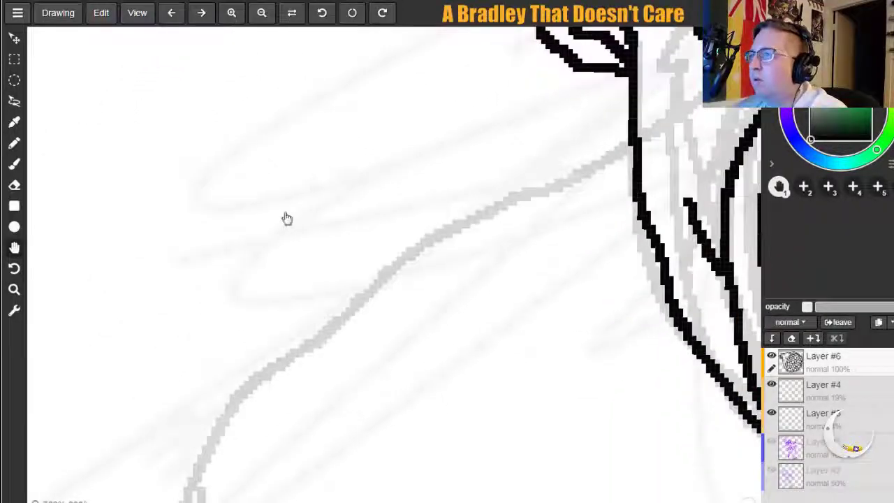
left_click(261, 14)
left_click(261, 14)
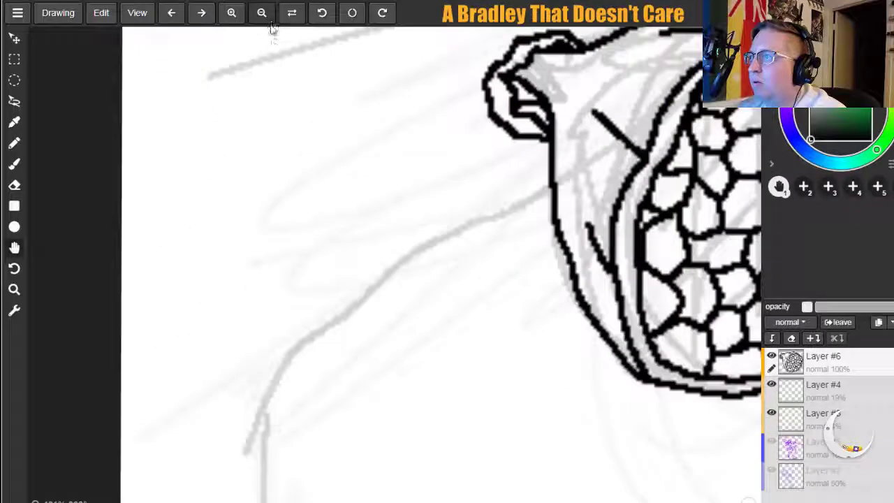
mouse_move(249, 182)
left_mouse_down()
mouse_move(132, 329)
mouse_move(244, 230)
mouse_move(319, 90)
mouse_move(277, 57)
left_mouse_up()
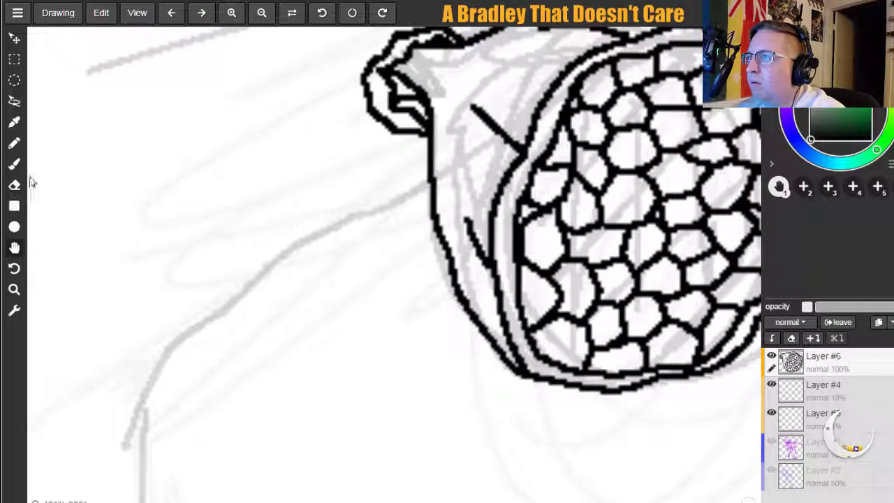
left_click(18, 166)
mouse_move(429, 181)
left_mouse_down()
mouse_move(391, 214)
mouse_move(331, 233)
mouse_move(264, 274)
mouse_move(215, 326)
left_mouse_up()
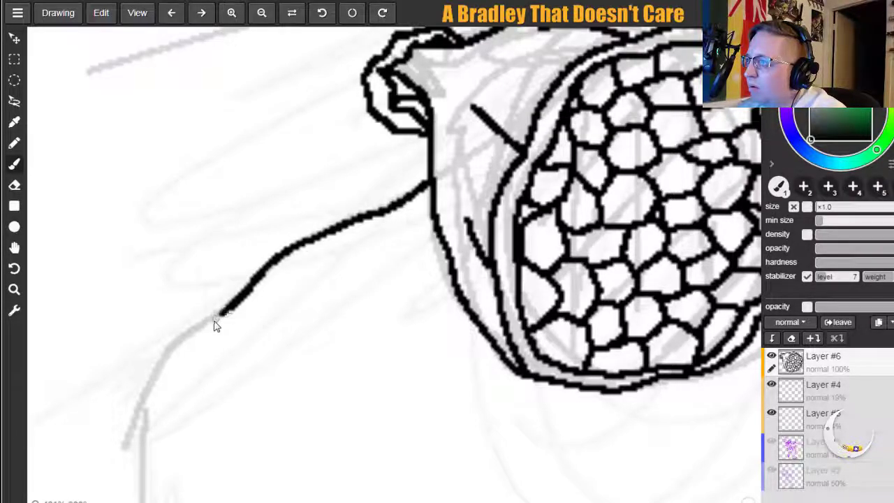
mouse_move(168, 368)
left_mouse_down()
mouse_move(137, 412)
mouse_move(127, 461)
left_mouse_up()
Ink the trunk's right edge downward from the branch and add a small looped knot on it.
left_click(14, 247)
mouse_move(175, 409)
left_mouse_down()
mouse_move(243, 121)
mouse_move(217, 63)
mouse_move(178, 53)
mouse_move(182, 45)
mouse_move(175, 206)
mouse_move(192, 419)
mouse_move(210, 493)
left_mouse_up()
left_click(14, 166)
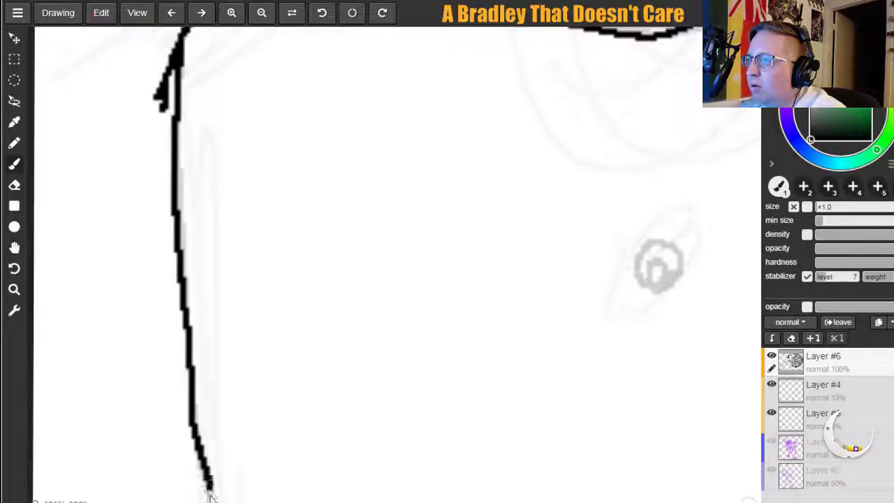
left_click(15, 249)
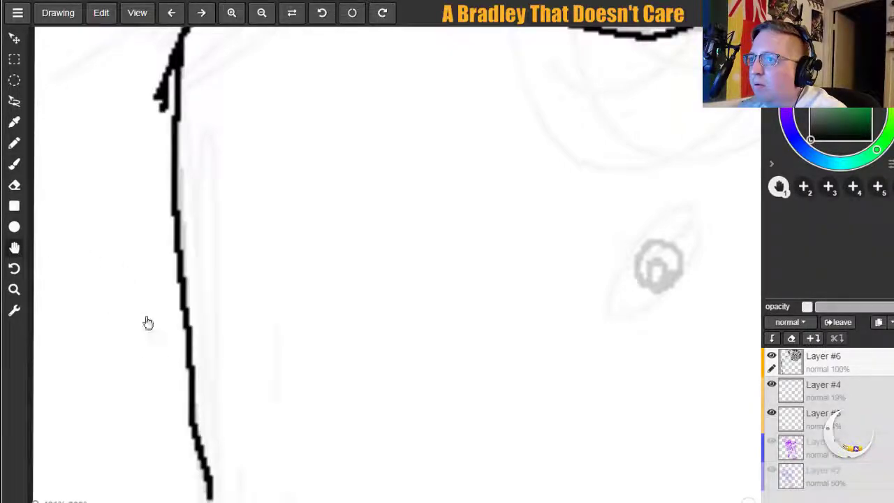
left_click_drag(148, 323, 203, 105)
left_click(15, 164)
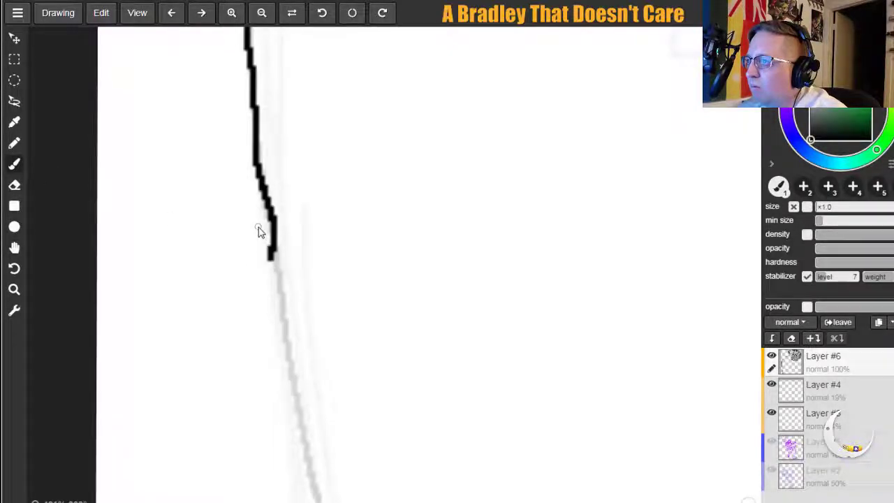
left_click_drag(292, 362, 314, 476)
mouse_move(252, 198)
left_mouse_down()
mouse_move(244, 239)
mouse_move(253, 266)
left_mouse_up()
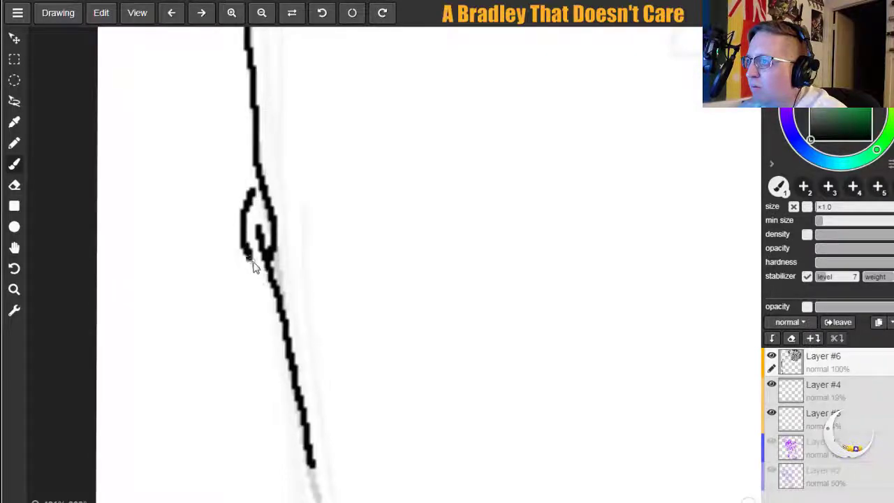
Continue the trunk's right edge from the knot down along the sketch toward the tree's base.
key("h")
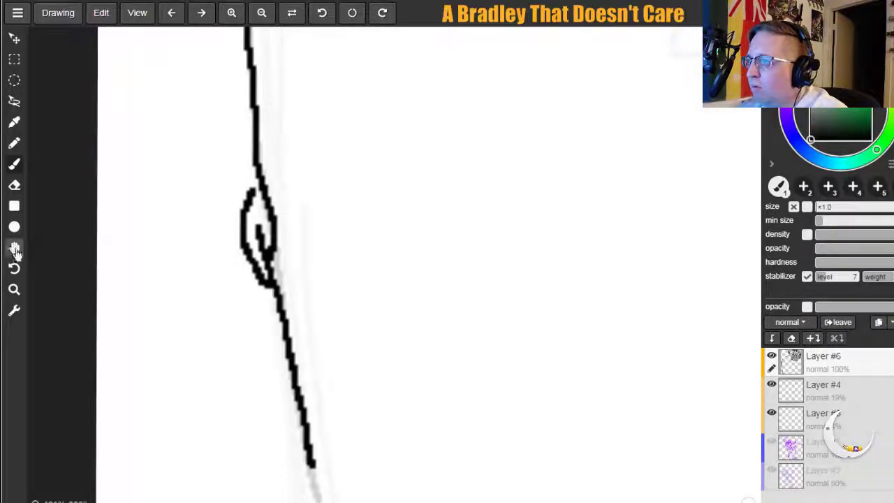
left_click_drag(236, 349, 147, 96)
mouse_move(162, 335)
left_mouse_down()
mouse_move(76, 149)
mouse_move(100, 224)
mouse_move(94, 257)
left_mouse_up()
left_click(14, 163)
mouse_move(161, 140)
left_mouse_down()
mouse_move(201, 355)
mouse_move(234, 428)
mouse_move(245, 493)
left_mouse_up()
left_click(14, 247)
left_click_drag(194, 373, 132, 78)
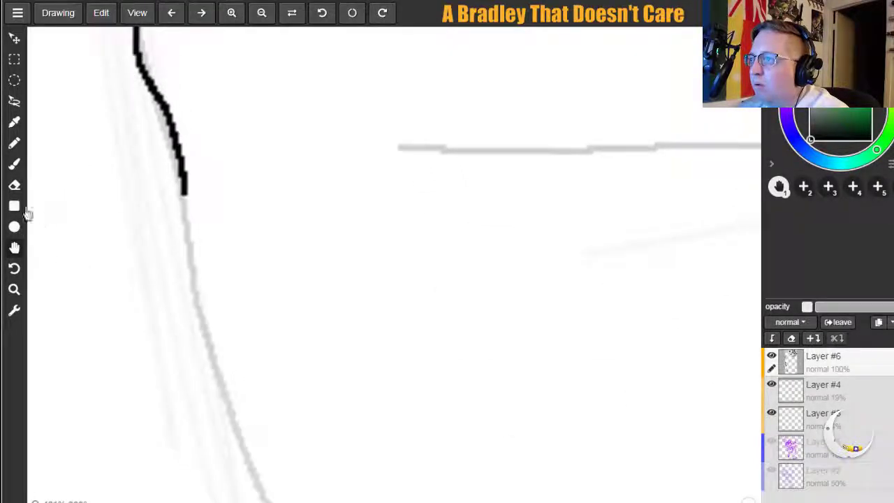
left_click(14, 163)
mouse_move(186, 197)
left_mouse_down()
mouse_move(197, 307)
mouse_move(271, 502)
left_mouse_up()
Ink the upper edge of the root spreading rightward from the trunk's base to its tip.
left_click(15, 249)
left_click_drag(149, 385, 104, 119)
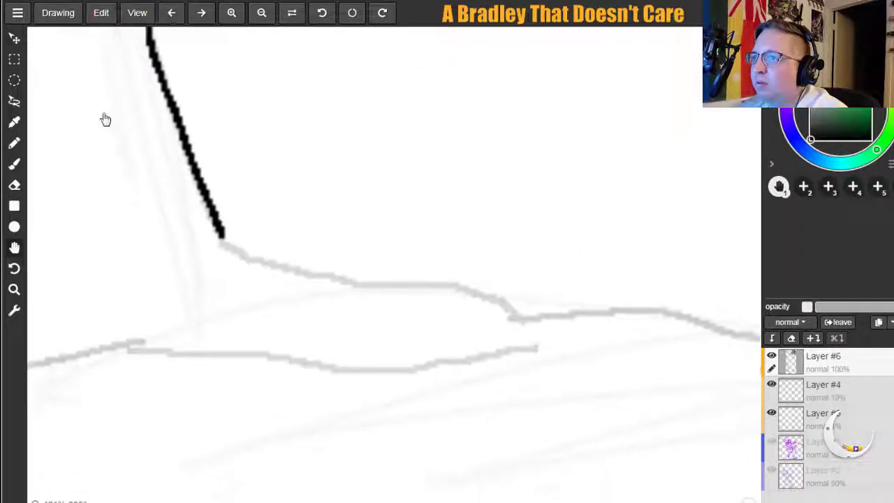
left_click(14, 164)
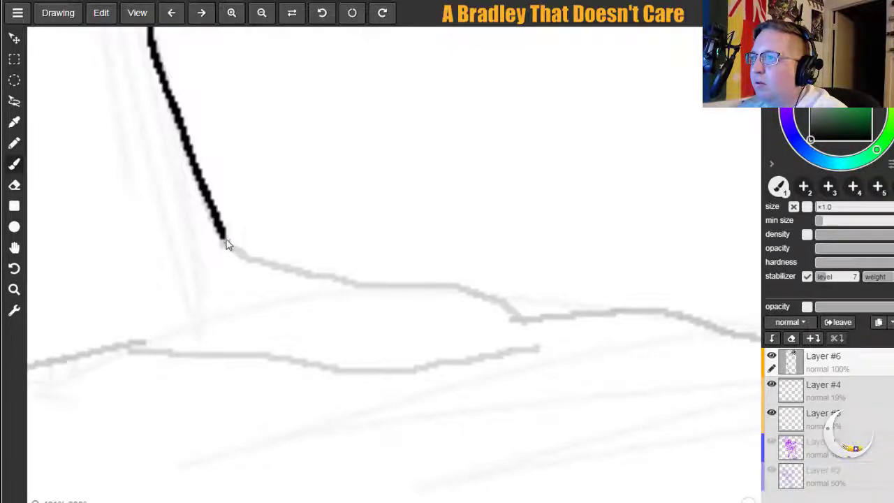
mouse_move(230, 255)
left_mouse_down()
mouse_move(283, 287)
mouse_move(447, 297)
mouse_move(508, 310)
mouse_move(539, 336)
mouse_move(574, 341)
left_mouse_up()
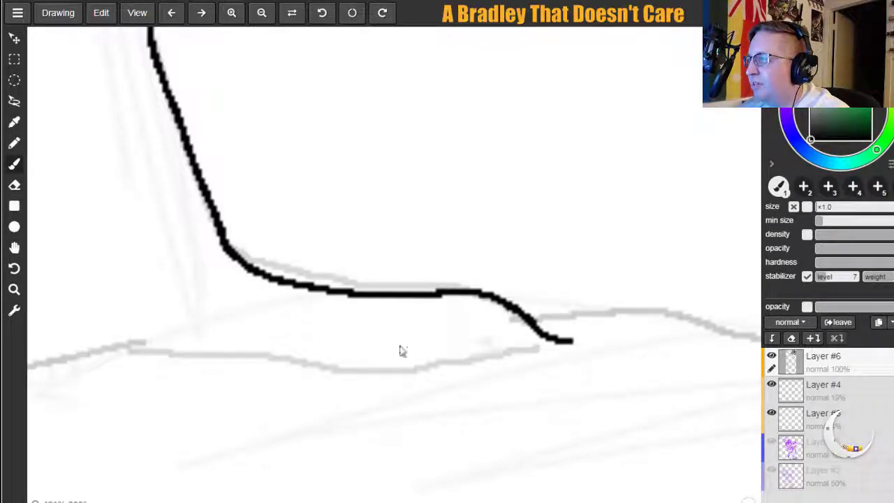
Ink the root's lower edge from its tip back under the trunk to the canvas's left edge.
left_click(14, 247)
mouse_move(178, 291)
left_mouse_down()
mouse_move(291, 186)
mouse_move(359, 167)
left_mouse_up()
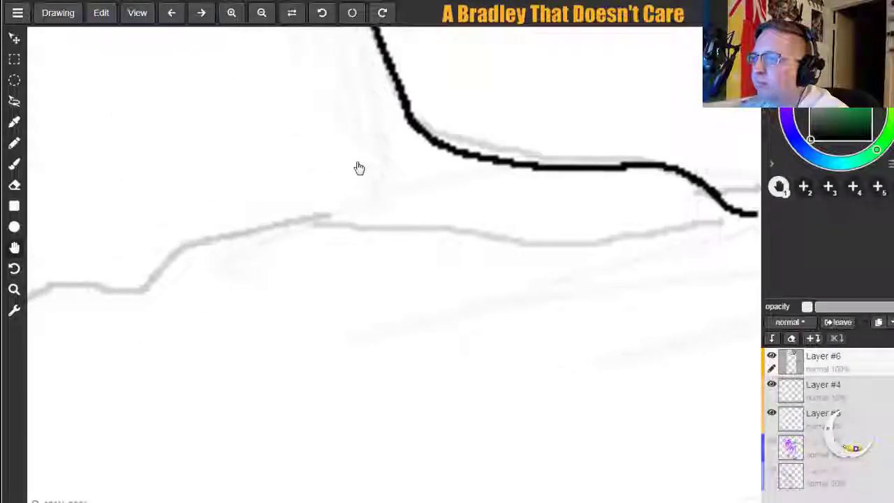
left_click(14, 164)
mouse_move(753, 217)
left_mouse_down()
mouse_move(535, 248)
mouse_move(326, 216)
mouse_move(256, 227)
mouse_move(168, 268)
mouse_move(127, 272)
left_mouse_up()
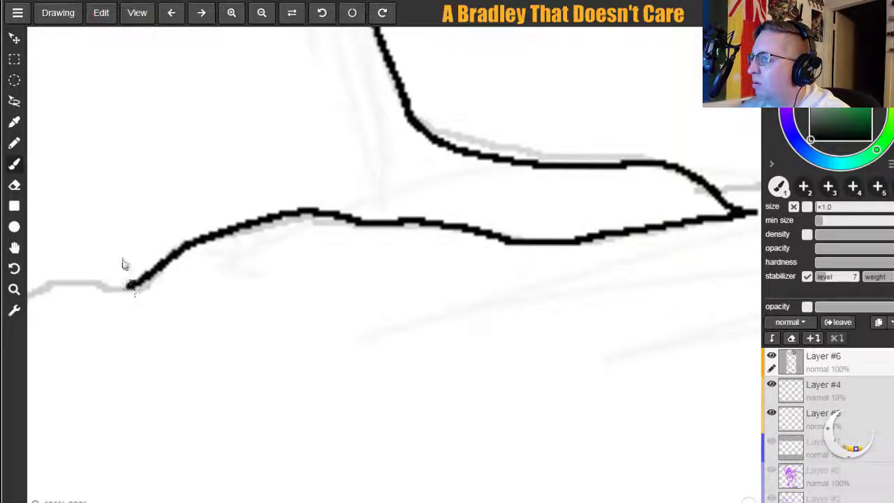
left_click(14, 247)
left_click_drag(66, 251, 290, 138)
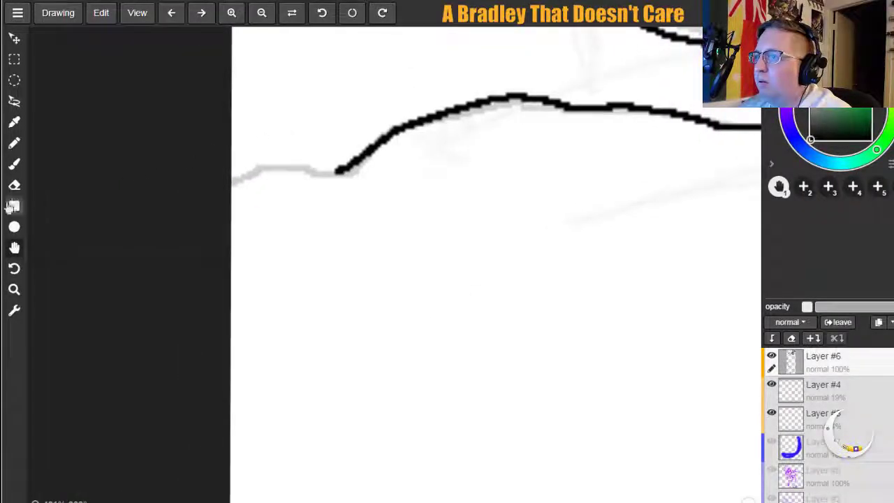
left_click(13, 164)
mouse_move(326, 177)
left_mouse_down()
mouse_move(340, 174)
mouse_move(311, 181)
mouse_move(277, 170)
mouse_move(225, 186)
left_mouse_up()
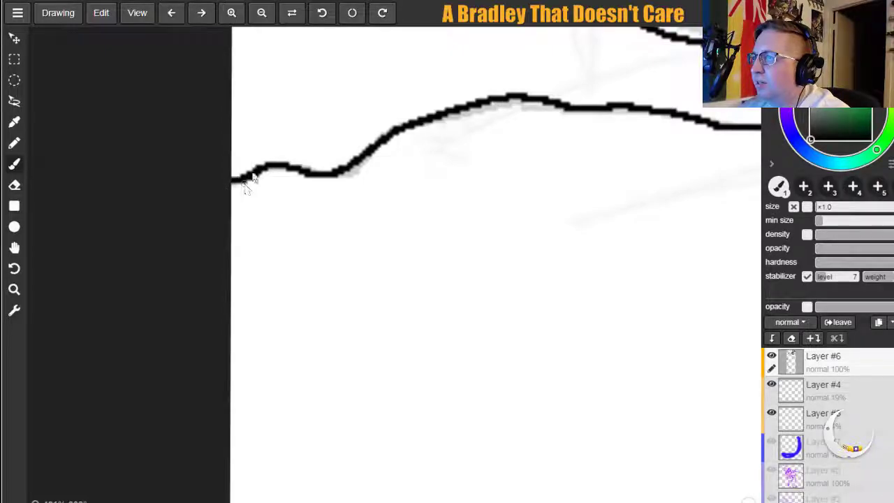
Ink a round outline for the bird's head over the sketch to the right of the root's tip.
left_click(14, 248)
left_click_drag(601, 108, 137, 355)
mouse_move(500, 258)
left_mouse_down()
mouse_move(319, 213)
mouse_move(168, 192)
left_mouse_up()
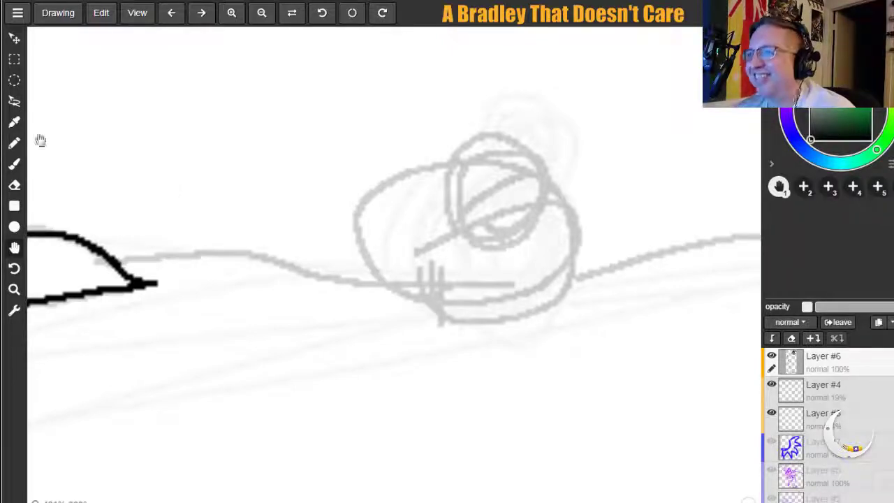
left_click(14, 162)
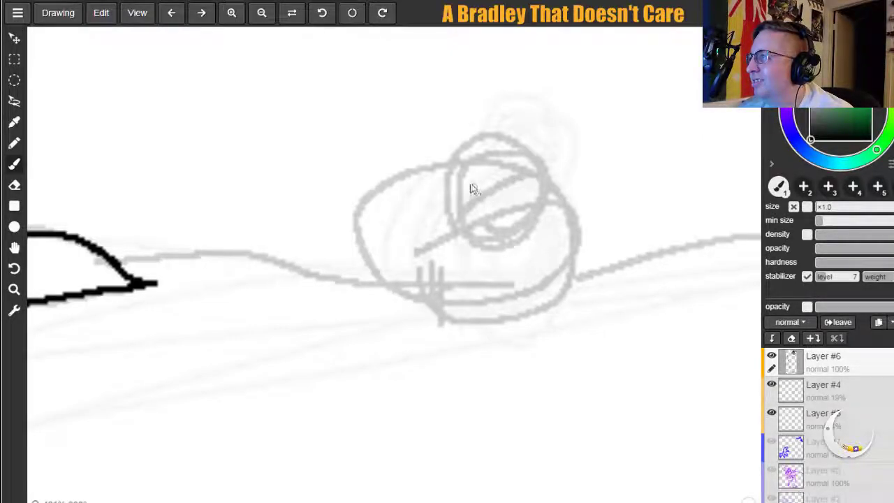
left_click_drag(445, 171, 376, 198)
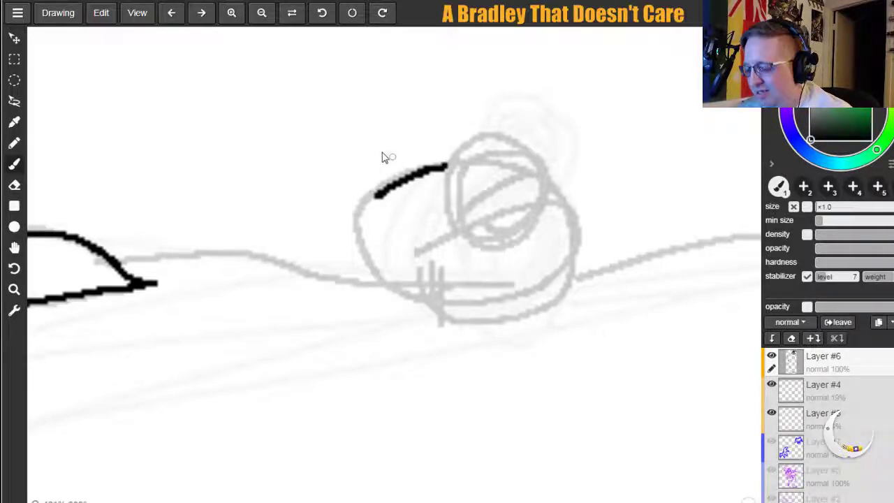
key("ctrl+z")
mouse_move(445, 168)
left_mouse_down()
mouse_move(368, 205)
mouse_move(354, 223)
mouse_move(379, 271)
mouse_move(414, 296)
mouse_move(460, 308)
mouse_move(520, 307)
mouse_move(517, 285)
left_mouse_up()
key("ctrl+z")
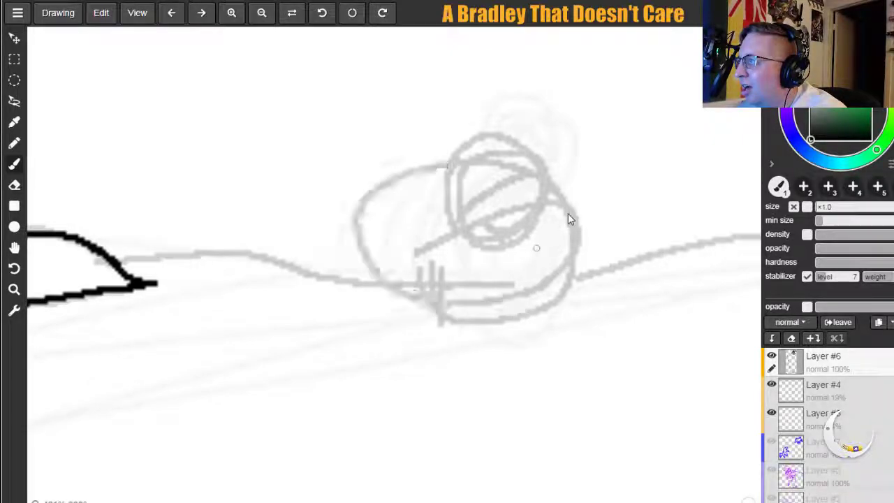
mouse_move(454, 189)
left_mouse_down()
mouse_move(459, 164)
mouse_move(491, 144)
mouse_move(540, 152)
mouse_move(556, 187)
left_mouse_up()
mouse_move(542, 234)
left_mouse_down()
mouse_move(516, 242)
mouse_move(480, 240)
mouse_move(452, 189)
left_mouse_up()
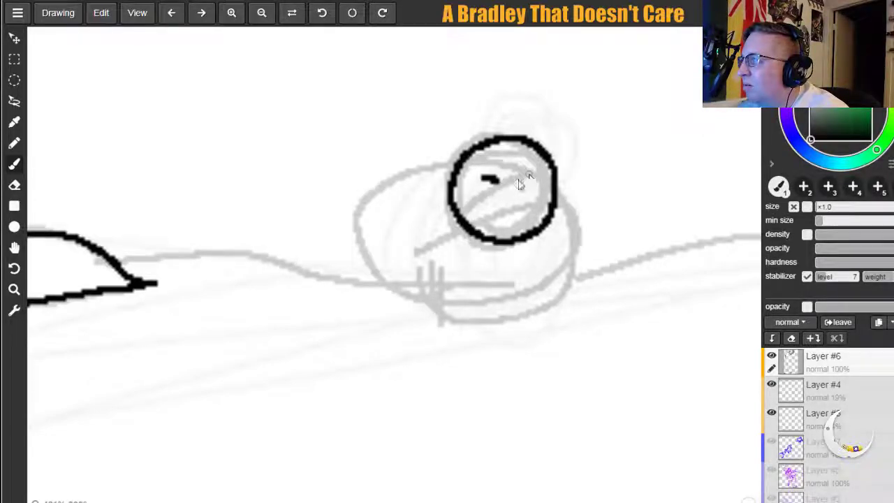
left_click(493, 185)
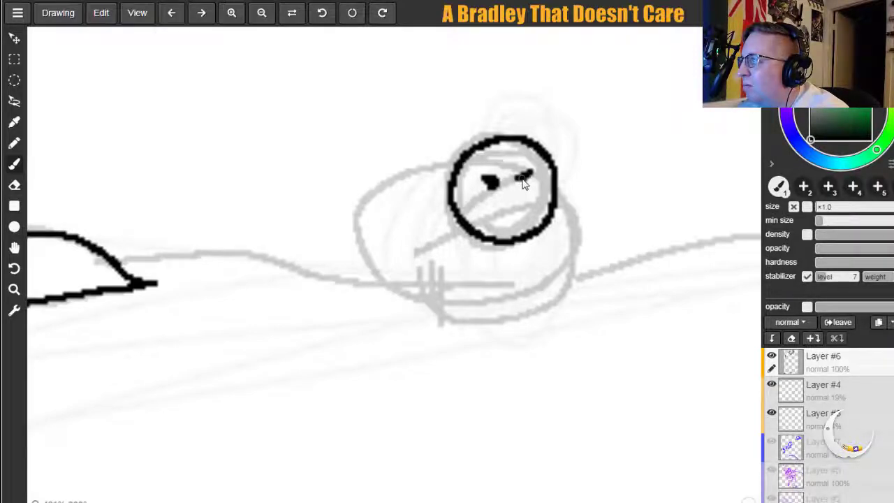
key("i")
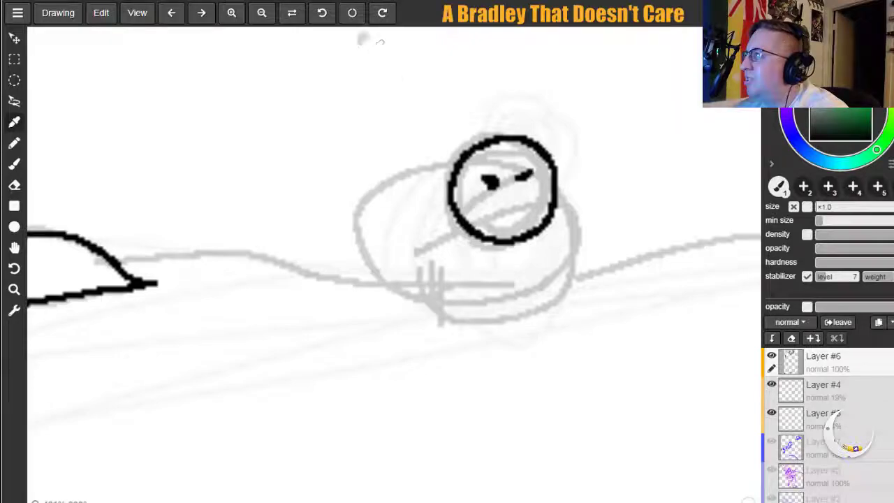
left_click(15, 163)
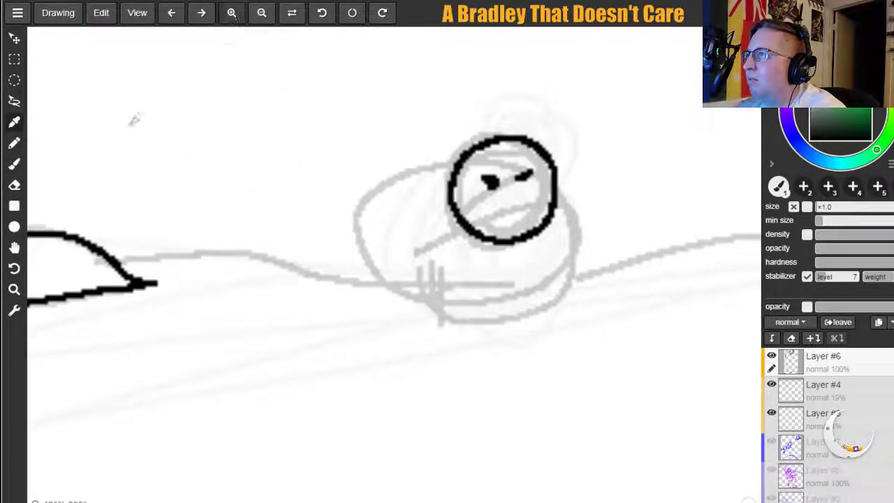
left_click(14, 165)
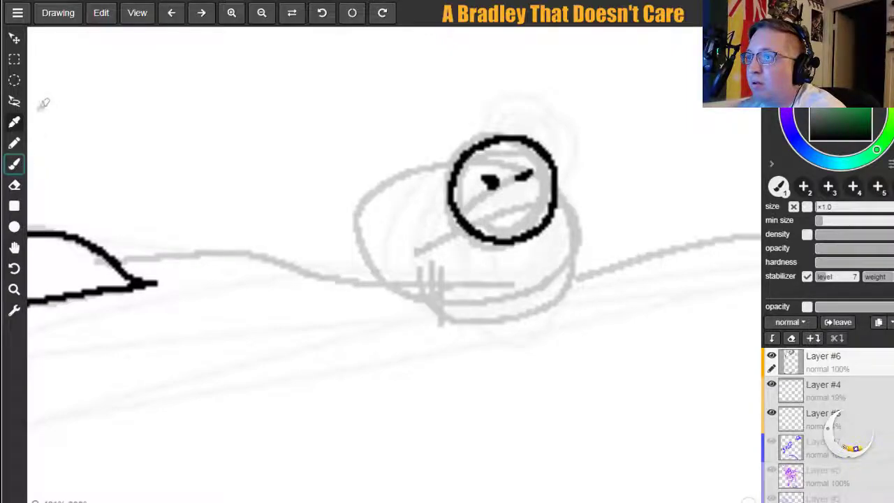
left_click(14, 124)
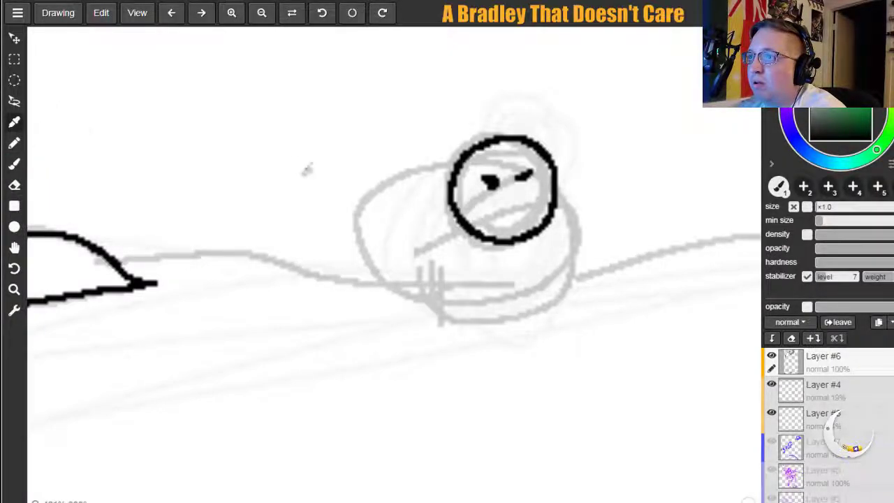
left_click(452, 185)
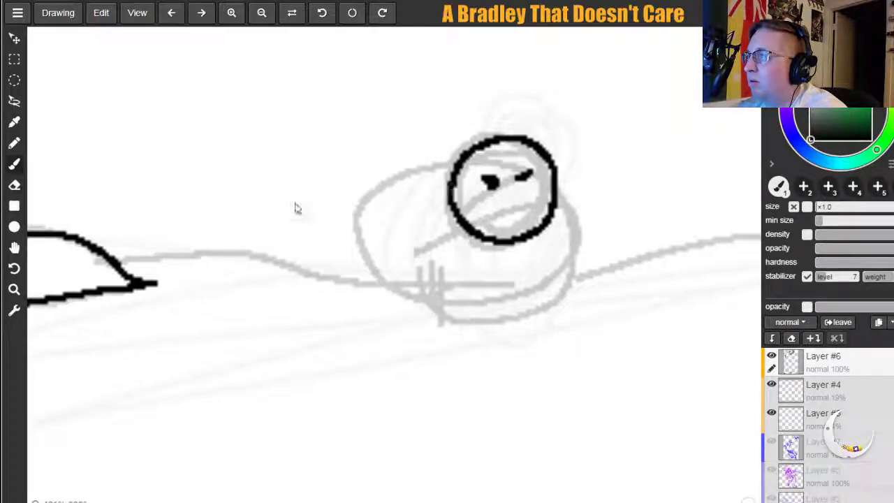
key("ctrl+z")
key("ctrl+z")
Ink two slanted eyes and a small open beak inside the bird's head circle.
left_click_drag(472, 173, 494, 193)
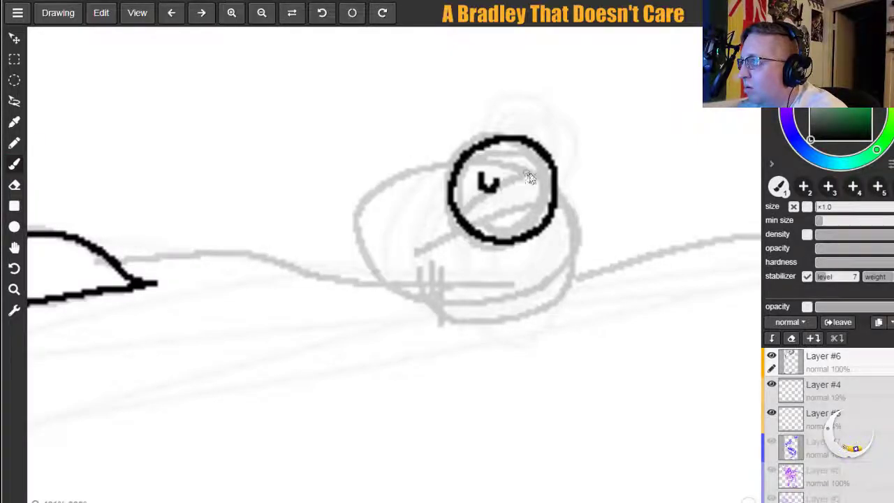
left_click_drag(536, 180, 534, 164)
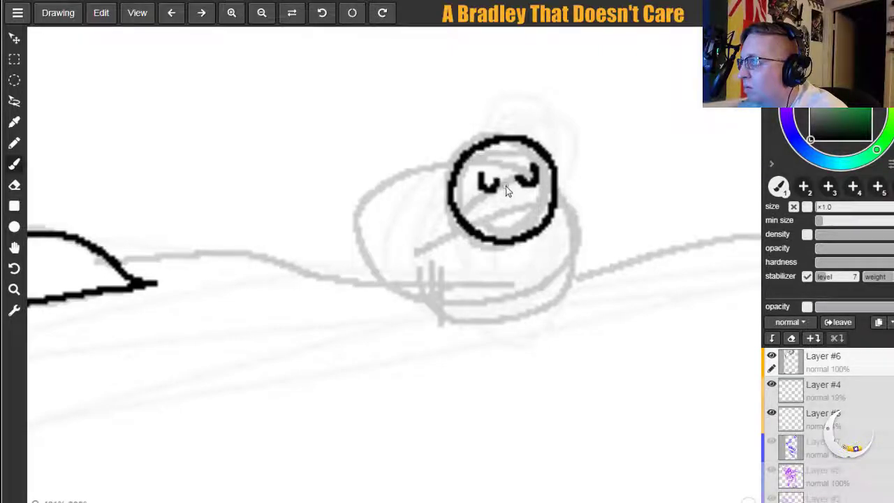
mouse_move(522, 190)
left_mouse_down()
mouse_move(527, 204)
mouse_move(494, 202)
left_mouse_up()
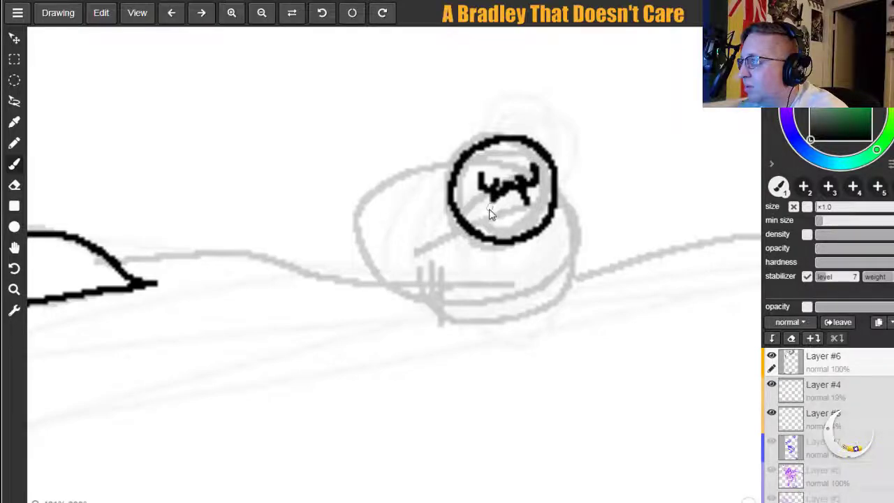
mouse_move(493, 204)
left_mouse_down()
mouse_move(517, 215)
mouse_move(526, 207)
mouse_move(512, 223)
left_mouse_up()
left_click_drag(479, 179, 498, 183)
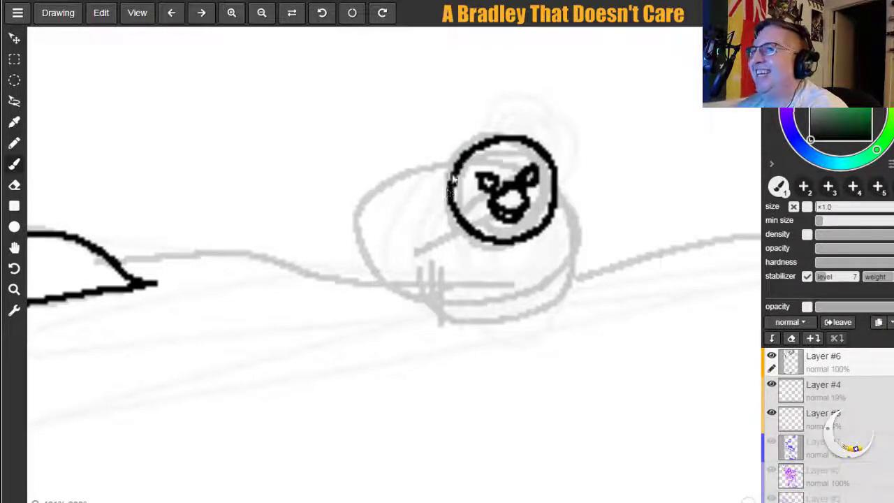
Ink the curve of the bird's back from the head down toward the tail.
mouse_move(463, 156)
left_mouse_down()
mouse_move(401, 207)
mouse_move(384, 236)
mouse_move(409, 210)
left_mouse_up()
key("ctrl+z")
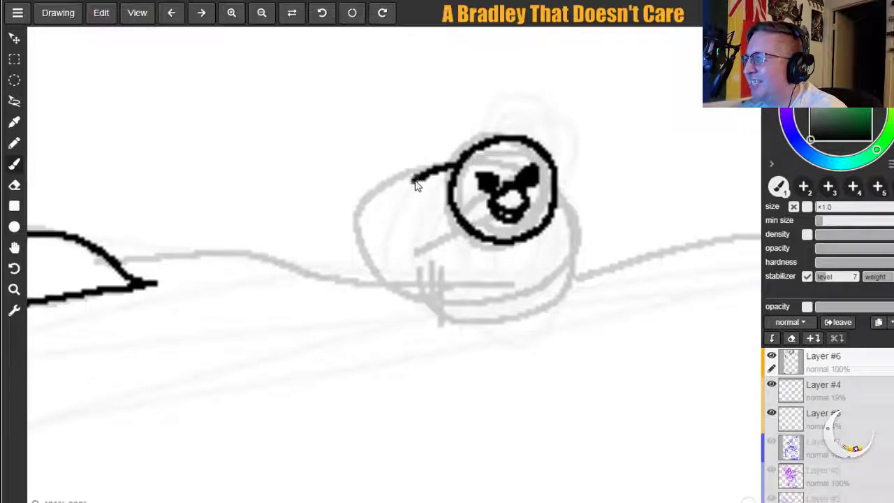
mouse_move(458, 167)
left_mouse_down()
mouse_move(397, 173)
mouse_move(347, 207)
left_mouse_up()
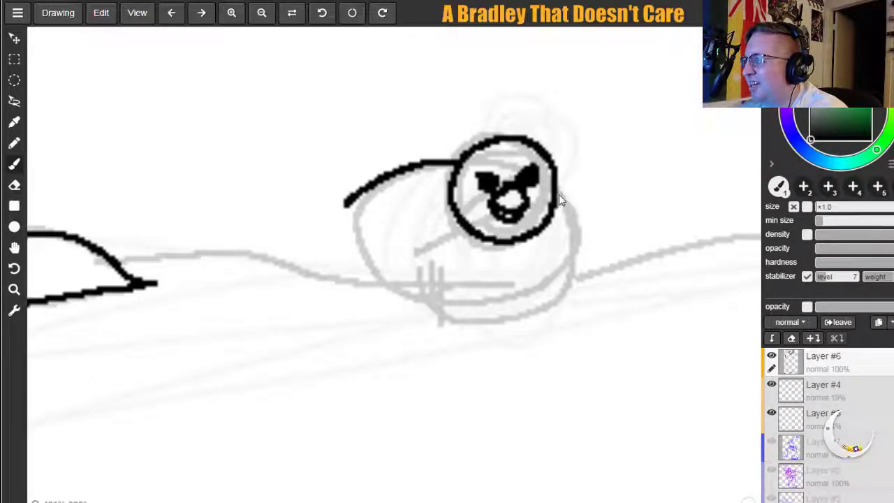
Erase the eyes and beak inside the bird's head with a small eraser, keeping the head circle.
left_click(231, 14)
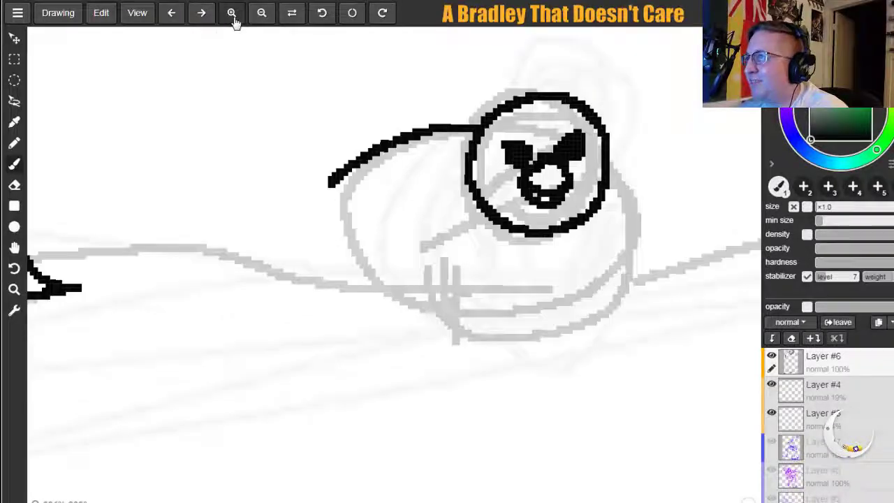
left_click(14, 248)
left_click_drag(438, 216, 259, 331)
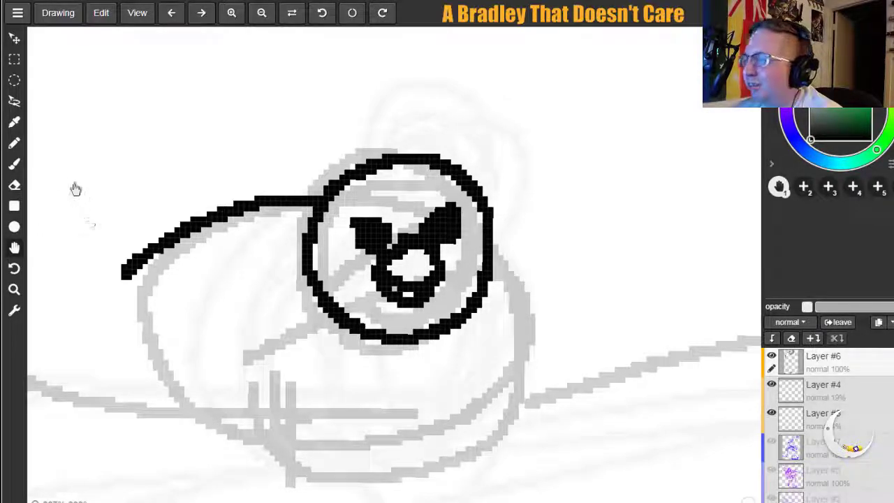
left_click(14, 185)
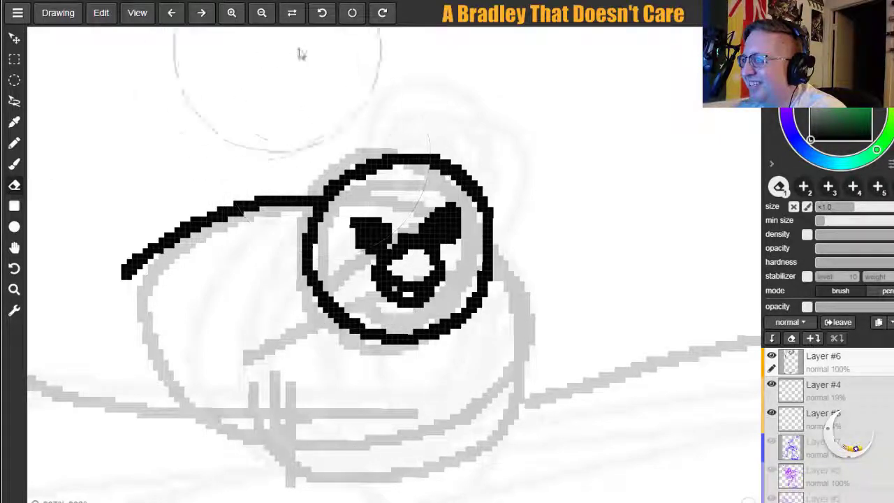
left_click_drag(824, 209, 817, 206)
mouse_move(359, 231)
left_mouse_down()
mouse_move(401, 260)
mouse_move(394, 276)
mouse_move(375, 272)
mouse_move(394, 269)
mouse_move(387, 292)
mouse_move(369, 256)
mouse_move(380, 269)
mouse_move(388, 220)
mouse_move(362, 216)
mouse_move(436, 207)
mouse_move(459, 218)
mouse_move(443, 279)
mouse_move(415, 305)
left_mouse_up()
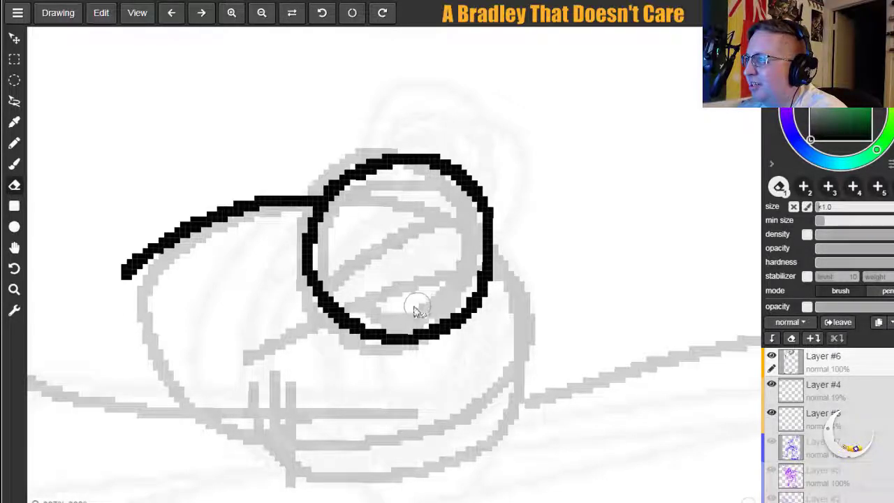
Ink the wing's lower edge from the tail to the head and the rounded belly beneath it up to the head's right side.
left_click(14, 163)
mouse_move(123, 277)
left_mouse_down()
mouse_move(137, 312)
mouse_move(188, 341)
mouse_move(235, 352)
mouse_move(353, 325)
left_mouse_up()
mouse_move(159, 334)
left_mouse_down()
mouse_move(180, 392)
mouse_move(208, 417)
mouse_move(283, 444)
left_mouse_up()
mouse_move(470, 323)
left_mouse_down()
mouse_move(492, 283)
mouse_move(482, 373)
left_mouse_up()
mouse_move(445, 428)
left_mouse_down()
mouse_move(405, 447)
mouse_move(342, 457)
mouse_move(290, 447)
mouse_move(262, 425)
left_mouse_up()
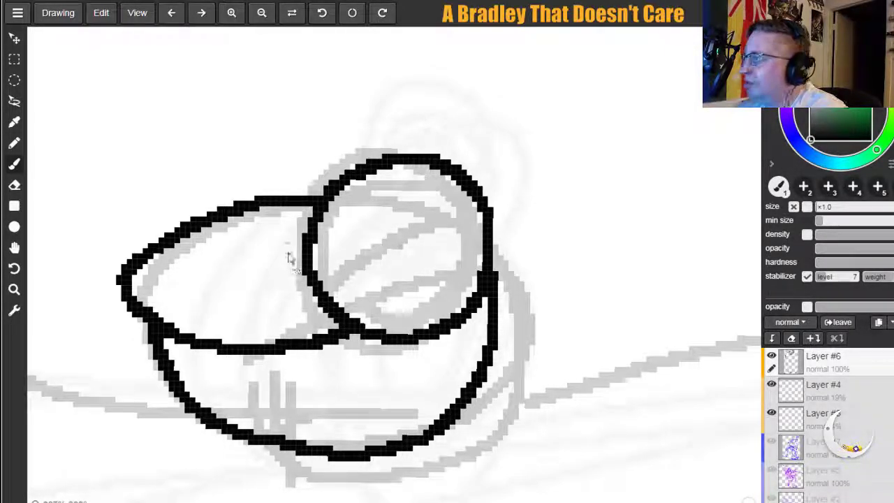
Draw three curved feather lines across the bird's wing and ink a larger beak low inside the head circle.
mouse_move(130, 276)
left_mouse_down()
mouse_move(230, 341)
mouse_move(270, 345)
left_mouse_up()
key("ctrl+z")
mouse_move(148, 287)
left_mouse_down()
mouse_move(218, 312)
mouse_move(266, 318)
mouse_move(318, 304)
left_mouse_up()
mouse_move(165, 256)
left_mouse_down()
mouse_move(221, 291)
mouse_move(292, 287)
left_mouse_up()
mouse_move(185, 245)
left_mouse_down()
mouse_move(259, 269)
mouse_move(290, 260)
left_mouse_up()
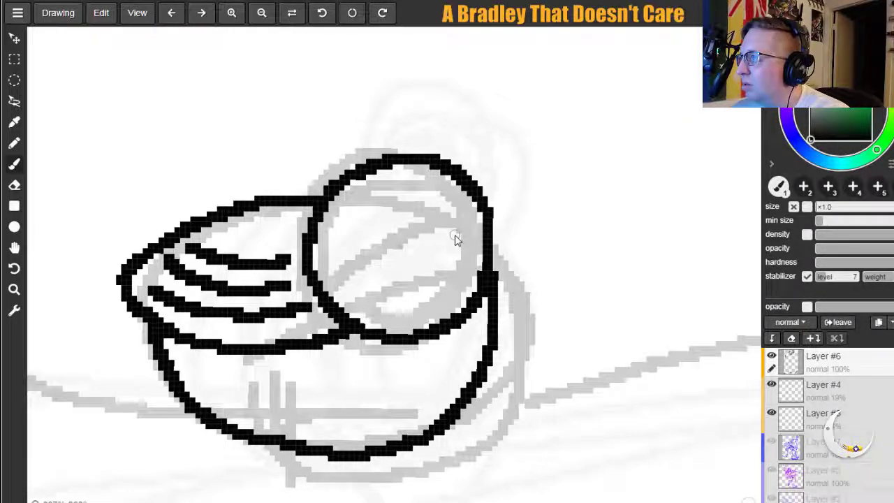
mouse_move(430, 248)
left_mouse_down()
mouse_move(366, 277)
mouse_move(397, 307)
mouse_move(403, 281)
mouse_move(376, 273)
mouse_move(414, 291)
mouse_move(442, 291)
mouse_move(440, 260)
mouse_move(426, 242)
mouse_move(450, 264)
mouse_move(455, 291)
mouse_move(399, 308)
left_mouse_up()
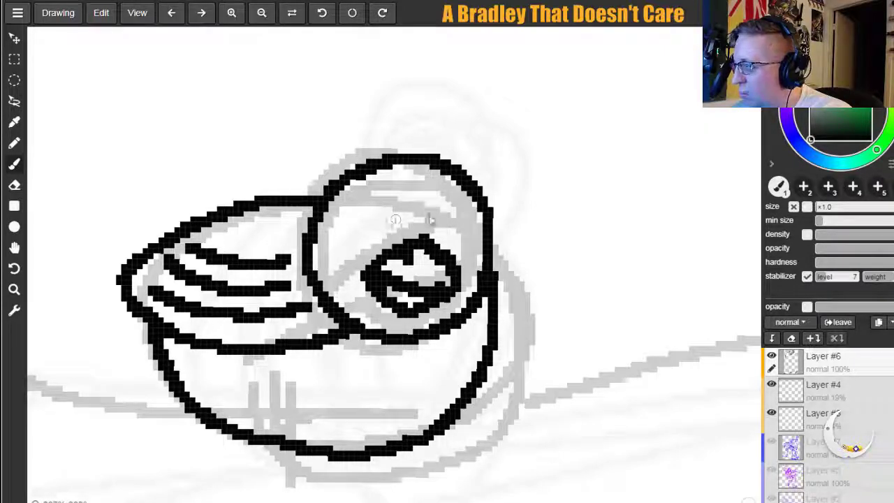
left_click_drag(378, 220, 407, 241)
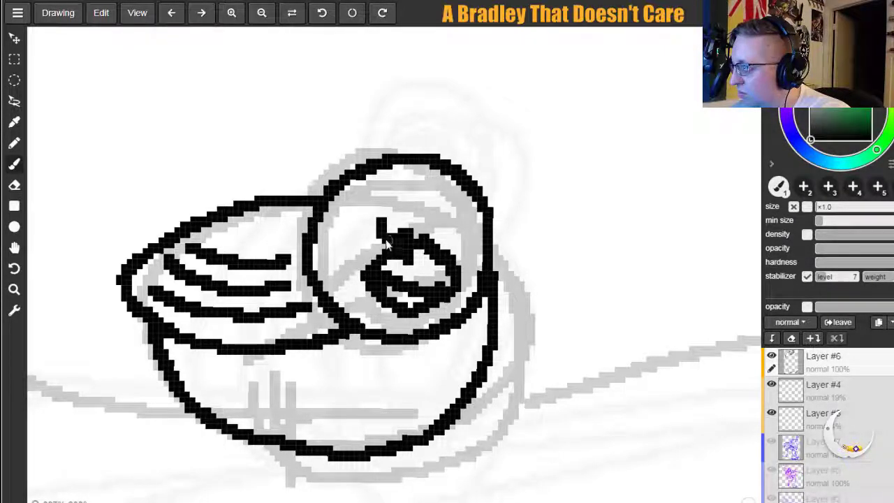
left_click_drag(439, 241, 475, 241)
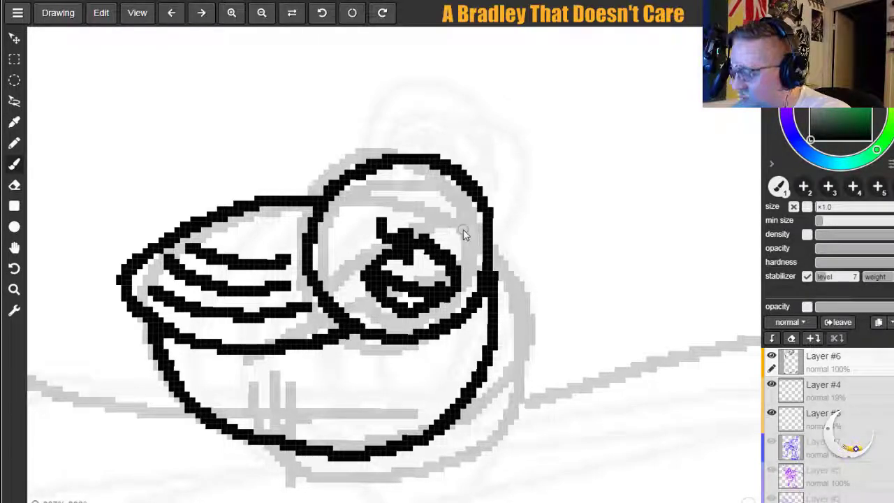
key("ctrl+z")
key("ctrl+z")
mouse_move(375, 219)
left_mouse_down()
mouse_move(382, 246)
mouse_move(402, 239)
mouse_move(406, 223)
mouse_move(370, 212)
mouse_move(412, 217)
mouse_move(452, 236)
mouse_move(438, 231)
mouse_move(449, 253)
mouse_move(466, 253)
mouse_move(478, 231)
mouse_move(444, 226)
mouse_move(451, 249)
mouse_move(466, 235)
mouse_move(463, 227)
mouse_move(456, 259)
left_mouse_up()
key("ctrl+z")
key("ctrl+z")
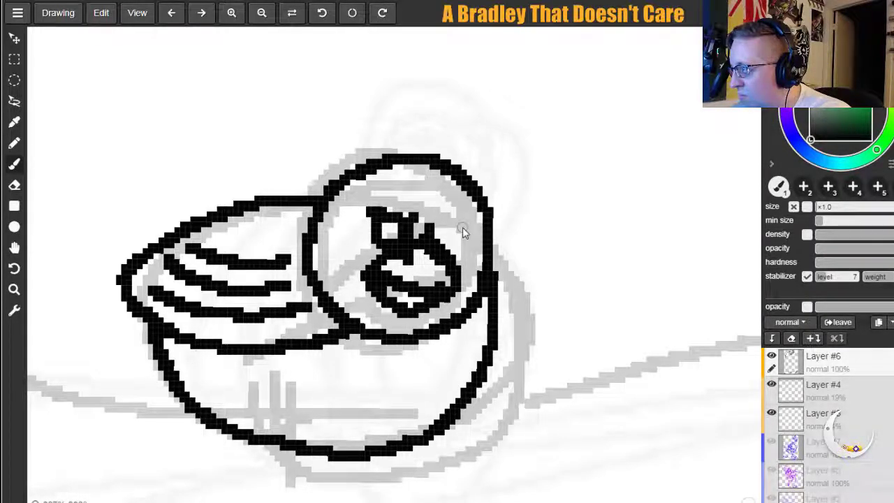
left_click_drag(429, 225, 473, 216)
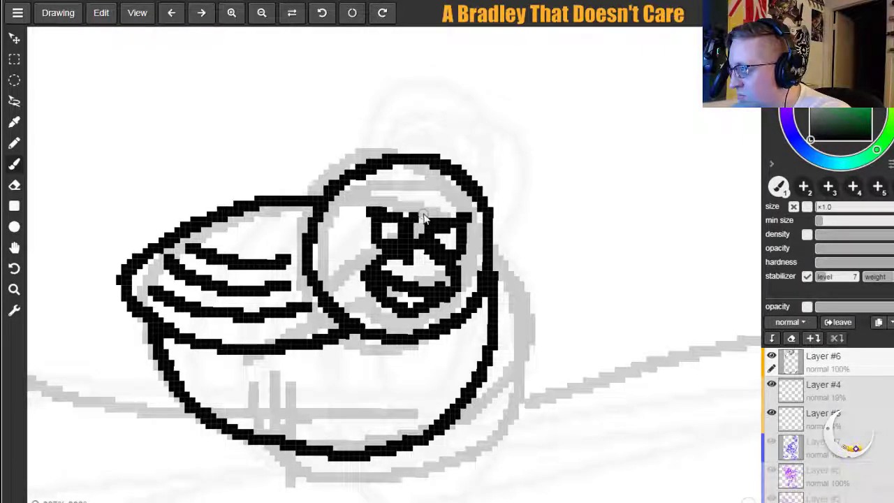
key("ctrl+z")
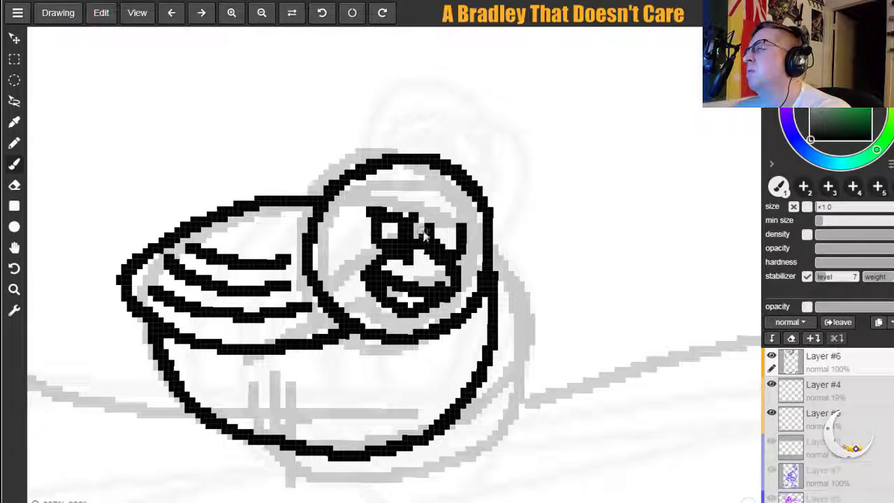
key("ctrl+z")
key("ctrl+z")
key("ctrl+z")
key("ctrl+z")
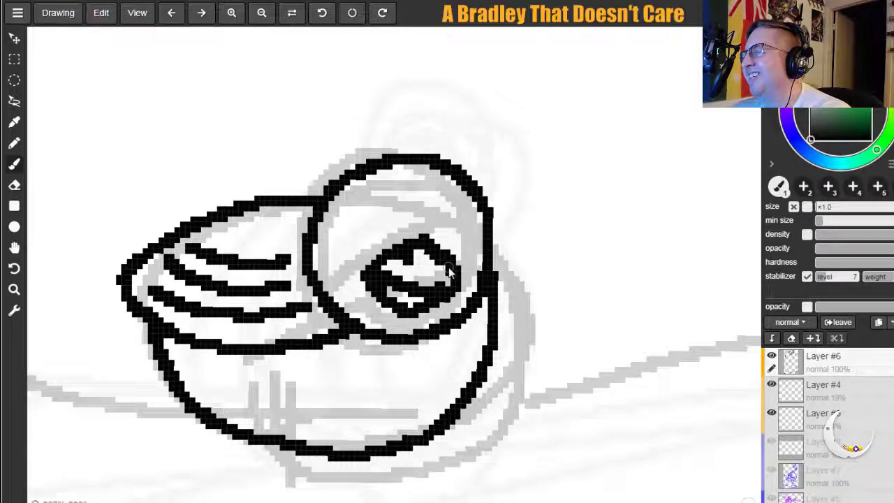
key("ctrl+z")
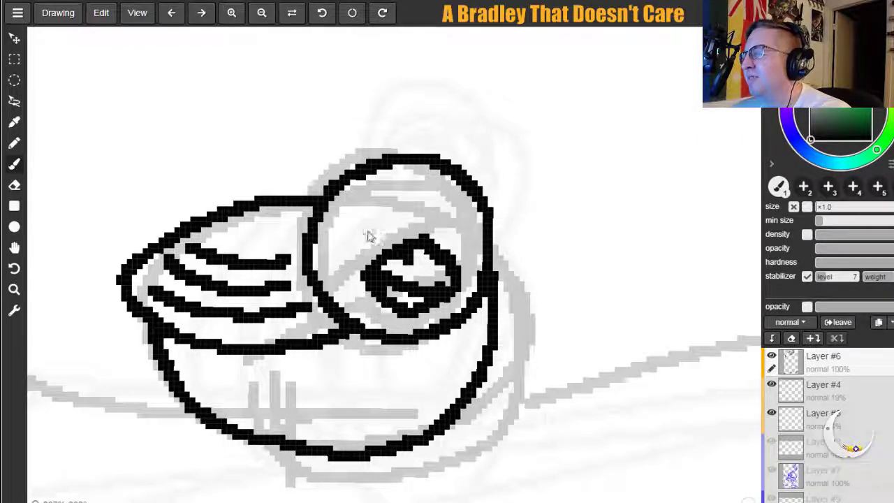
Ink two slanted, angry-looking eyes above the beak and a small far-wing shape below the head at the chest's right edge.
mouse_move(421, 232)
left_mouse_down()
mouse_move(427, 221)
mouse_move(440, 247)
mouse_move(467, 239)
mouse_move(452, 214)
mouse_move(468, 218)
mouse_move(468, 257)
mouse_move(456, 265)
mouse_move(465, 224)
mouse_move(395, 231)
left_mouse_up()
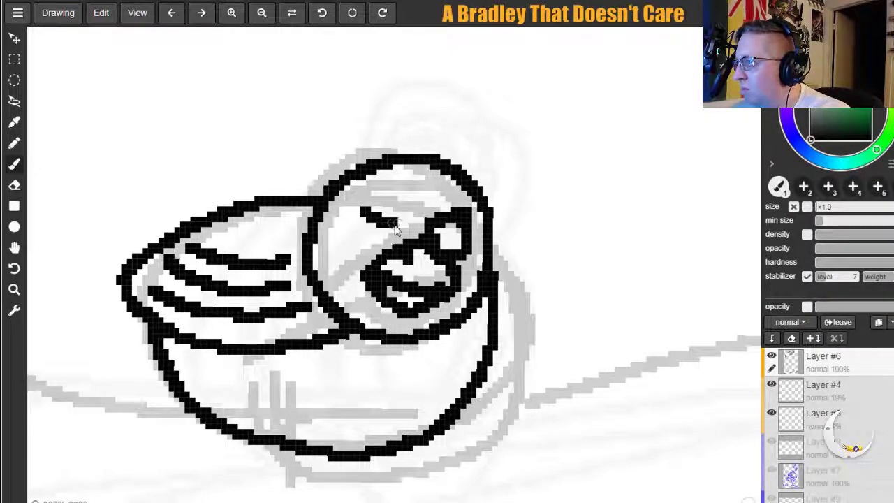
key("ctrl+z")
mouse_move(359, 202)
left_mouse_down()
mouse_move(398, 221)
mouse_move(389, 252)
left_mouse_up()
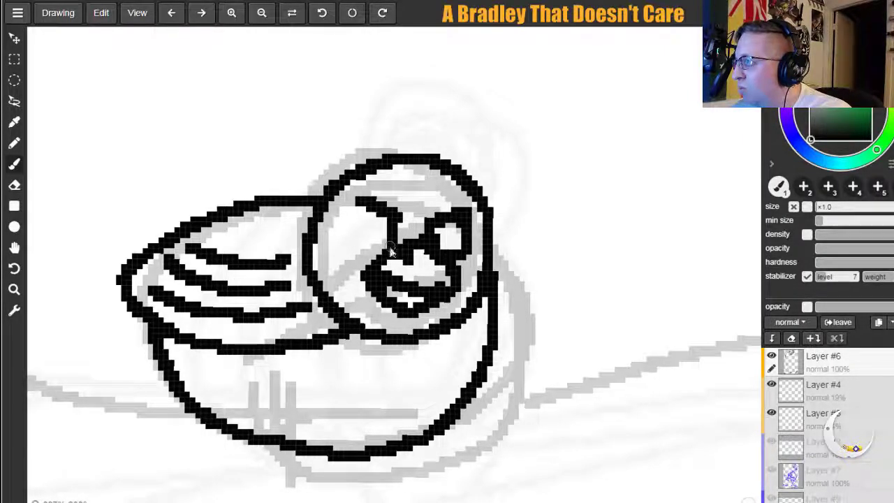
mouse_move(357, 209)
left_mouse_down()
mouse_move(366, 245)
mouse_move(383, 246)
left_mouse_up()
key("ctrl+z")
mouse_move(360, 205)
left_mouse_down()
mouse_move(371, 252)
mouse_move(387, 248)
mouse_move(387, 234)
mouse_move(358, 226)
mouse_move(358, 243)
mouse_move(390, 239)
left_mouse_up()
key("ctrl+z")
key("ctrl+z")
mouse_move(364, 210)
left_mouse_down()
mouse_move(360, 242)
mouse_move(392, 252)
left_mouse_up()
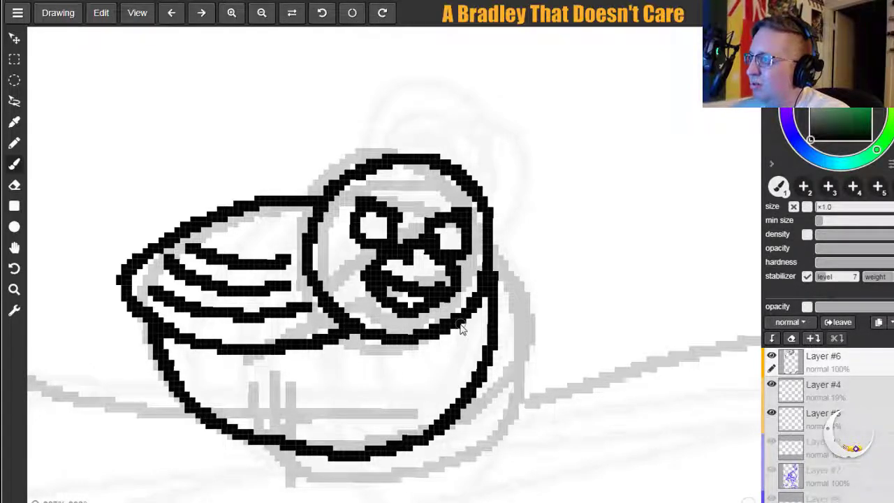
mouse_move(456, 333)
left_mouse_down()
mouse_move(484, 361)
mouse_move(501, 316)
mouse_move(492, 285)
mouse_move(502, 335)
mouse_move(491, 369)
left_mouse_up()
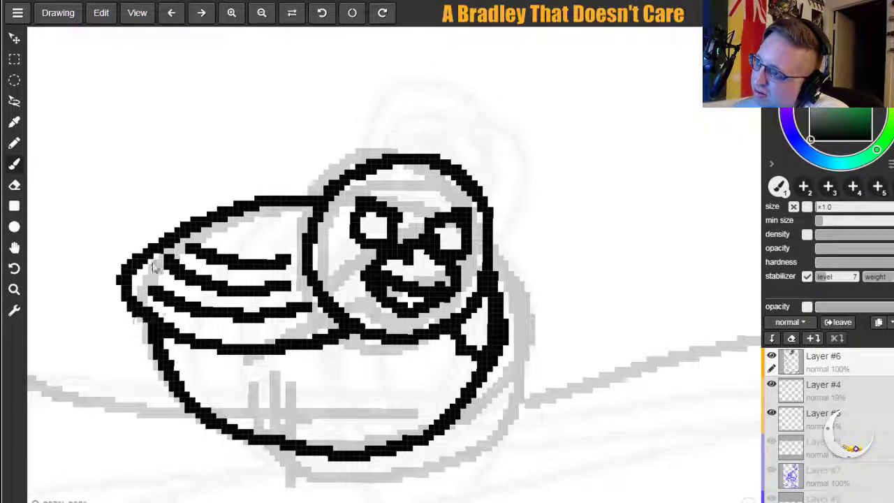
Ink a short pointed tail with two feather tips behind the bird's body, just below the wing's rear end.
mouse_move(134, 232)
left_mouse_down()
mouse_move(164, 213)
mouse_move(261, 200)
left_mouse_up()
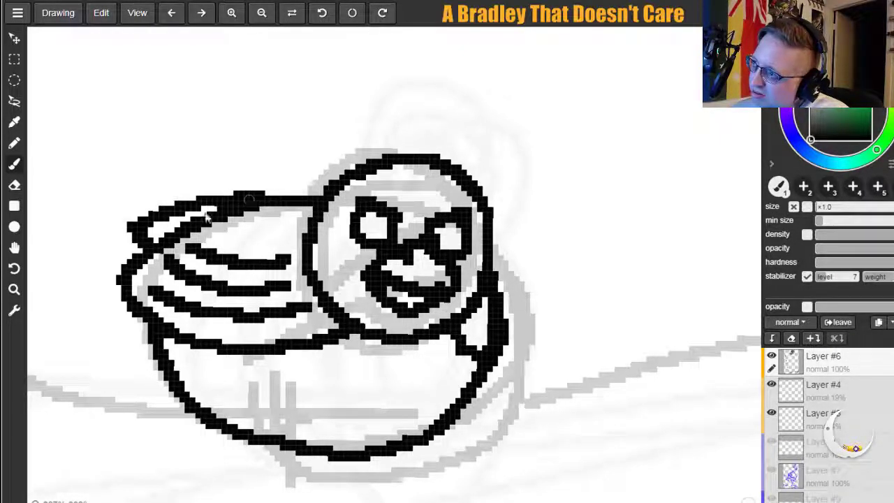
key("ctrl+z")
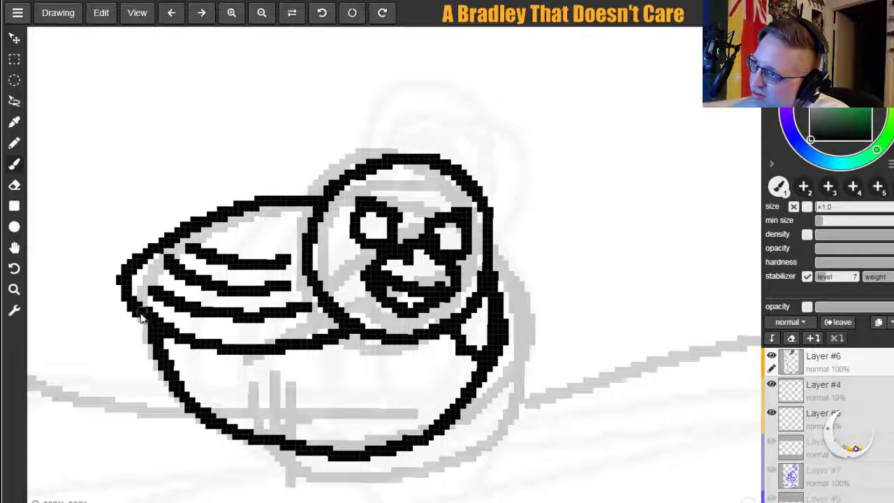
mouse_move(138, 314)
left_mouse_down()
mouse_move(84, 326)
mouse_move(115, 355)
mouse_move(164, 367)
left_mouse_up()
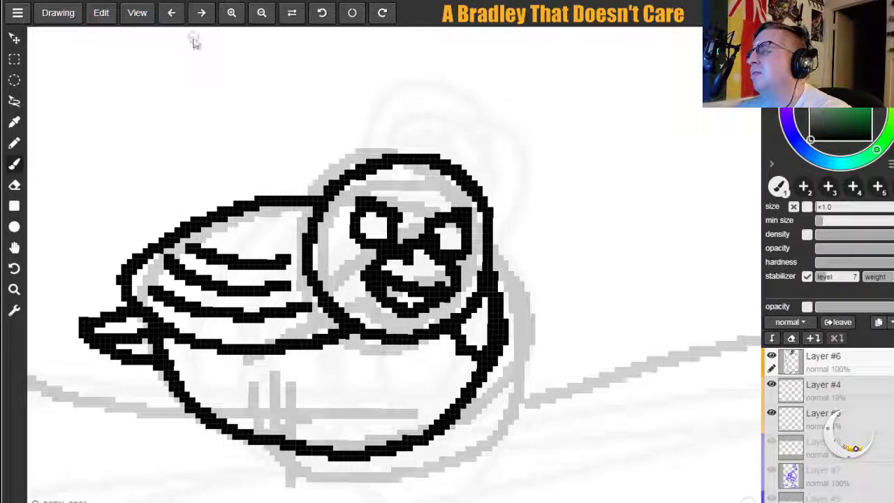
Ink spiky grass blades over the rear and middle of the bird's lower belly edge.
key("h")
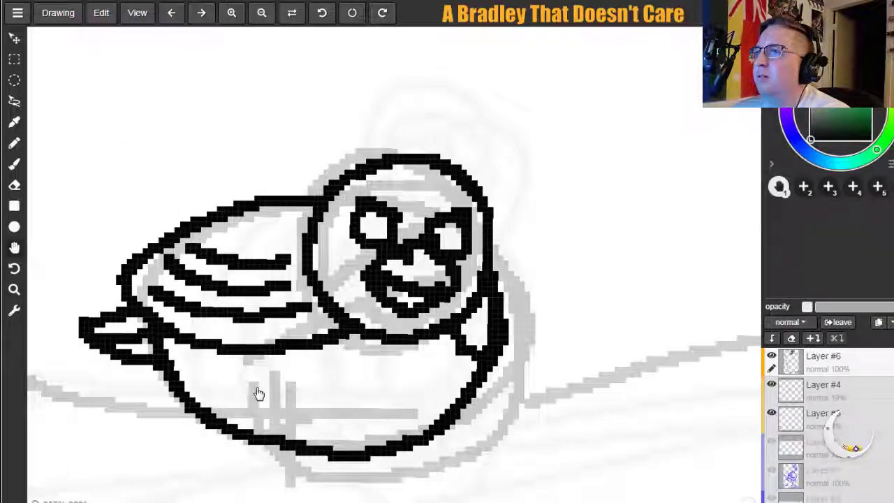
left_click_drag(256, 394, 219, 184)
left_click_drag(273, 190, 349, 276)
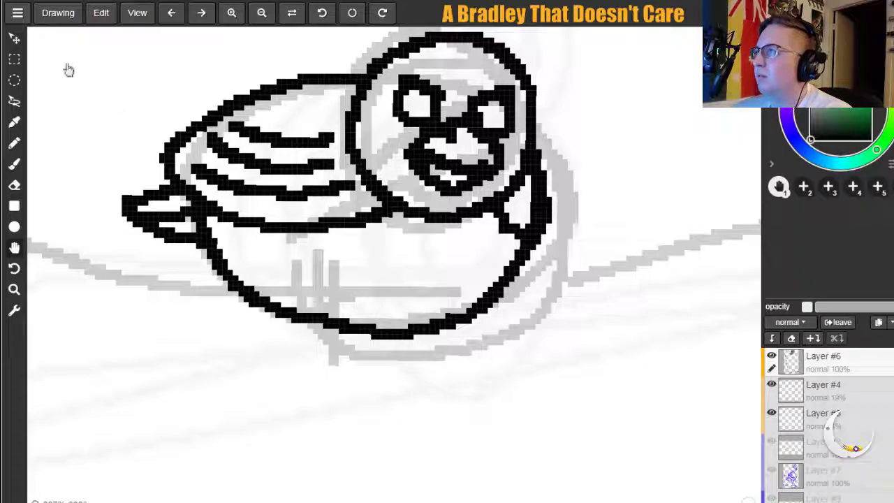
left_click(14, 163)
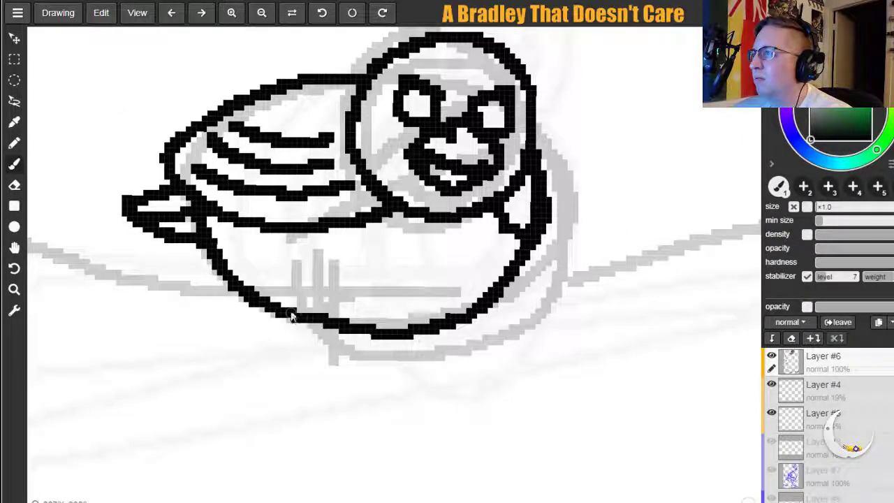
mouse_move(271, 292)
left_mouse_down()
mouse_move(271, 335)
mouse_move(290, 320)
mouse_move(291, 349)
left_mouse_up()
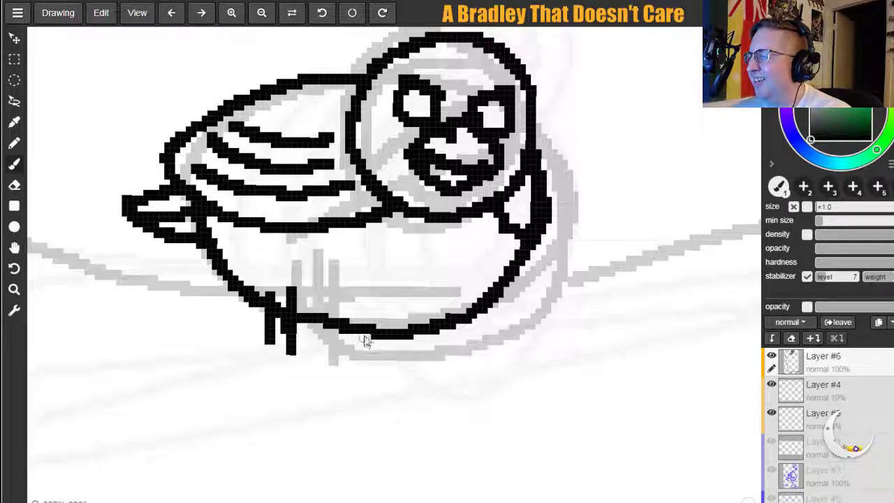
mouse_move(257, 346)
left_mouse_down()
mouse_move(235, 302)
mouse_move(204, 284)
mouse_move(240, 307)
left_mouse_up()
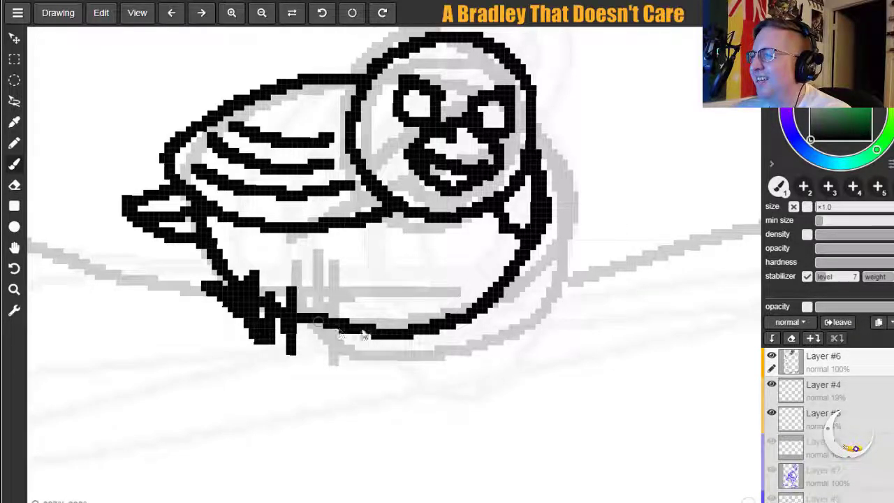
mouse_move(319, 327)
left_mouse_down()
mouse_move(349, 275)
mouse_move(335, 358)
mouse_move(372, 275)
mouse_move(391, 268)
mouse_move(369, 334)
mouse_move(374, 372)
left_mouse_up()
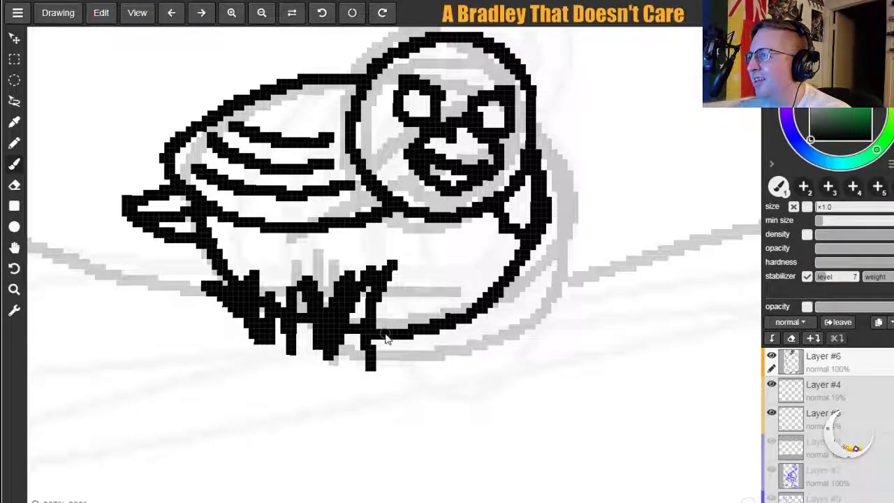
Ink grass blades over the front of the bird's lower belly and fill the gap beneath its middle with short tufts.
mouse_move(465, 344)
left_mouse_down()
mouse_move(431, 266)
mouse_move(466, 348)
mouse_move(458, 304)
mouse_move(440, 276)
mouse_move(503, 330)
left_mouse_up()
left_click_drag(473, 245, 499, 297)
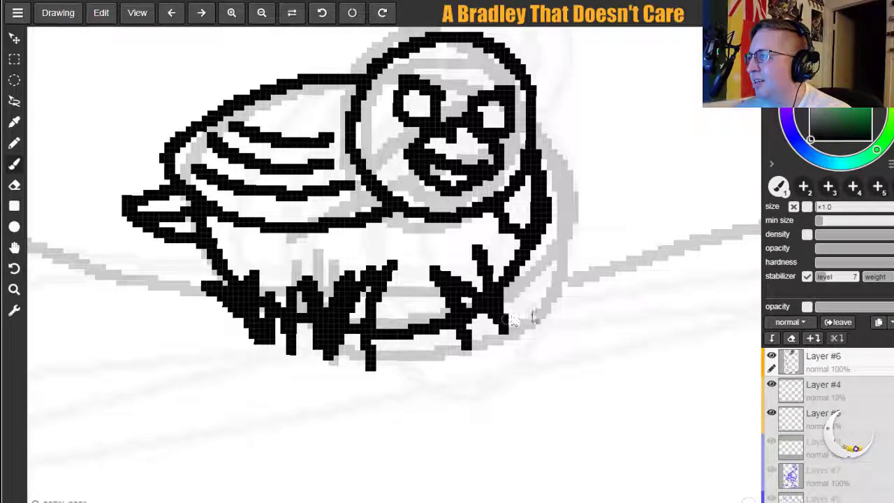
mouse_move(536, 261)
left_mouse_down()
mouse_move(516, 313)
mouse_move(519, 335)
mouse_move(574, 246)
left_mouse_up()
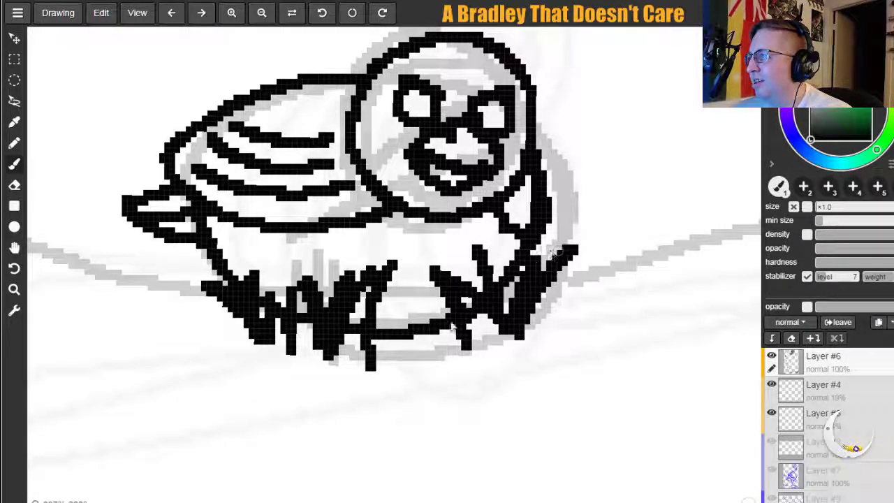
left_click_drag(370, 359, 386, 370)
left_click_drag(401, 286, 392, 345)
left_click_drag(418, 319, 424, 352)
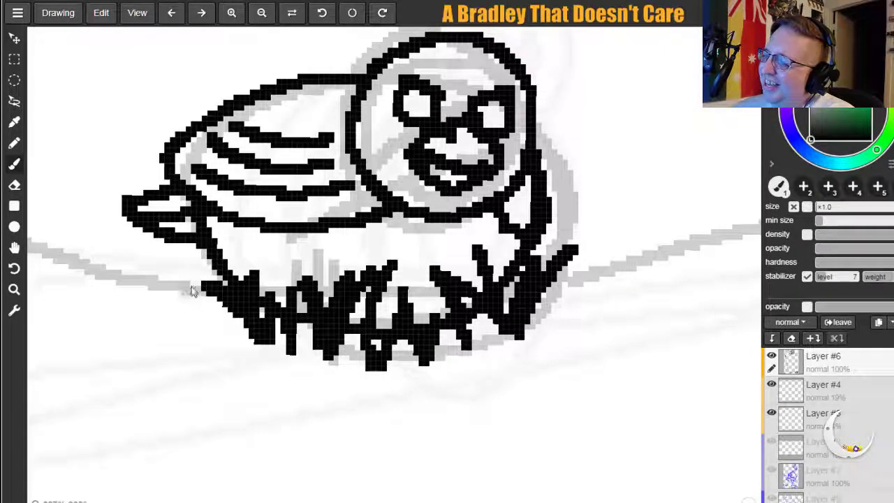
Extend the grass around the bird's tail and add taller blades behind the tail and in front of the chest.
mouse_move(237, 328)
left_mouse_down()
mouse_move(171, 262)
mouse_move(207, 314)
mouse_move(187, 306)
mouse_move(165, 243)
mouse_move(161, 298)
mouse_move(128, 175)
mouse_move(137, 289)
mouse_move(161, 321)
mouse_move(127, 252)
mouse_move(65, 196)
left_mouse_up()
left_click_drag(92, 244, 114, 332)
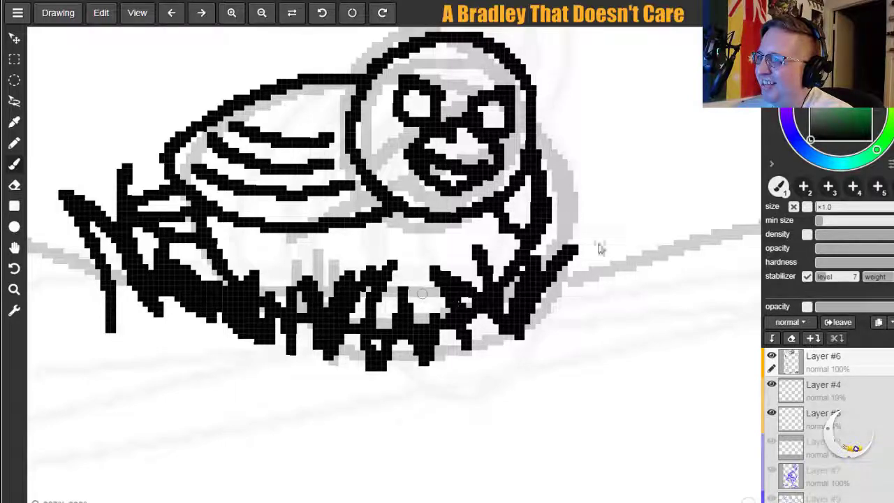
left_click_drag(555, 321, 575, 213)
mouse_move(549, 140)
left_mouse_down()
mouse_move(576, 253)
mouse_move(561, 320)
mouse_move(600, 240)
mouse_move(612, 316)
left_mouse_up()
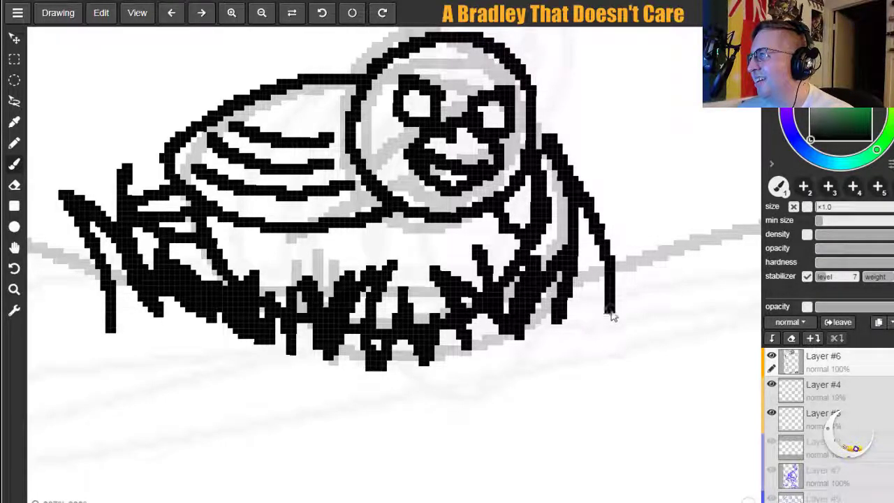
mouse_move(612, 274)
left_mouse_down()
mouse_move(676, 140)
mouse_move(640, 305)
left_mouse_up()
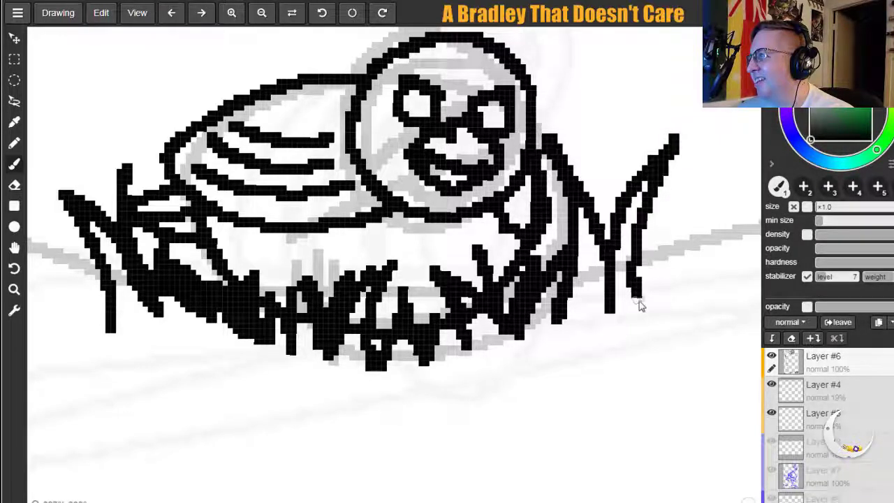
mouse_move(137, 199)
left_mouse_down()
mouse_move(99, 97)
mouse_move(166, 200)
left_mouse_up()
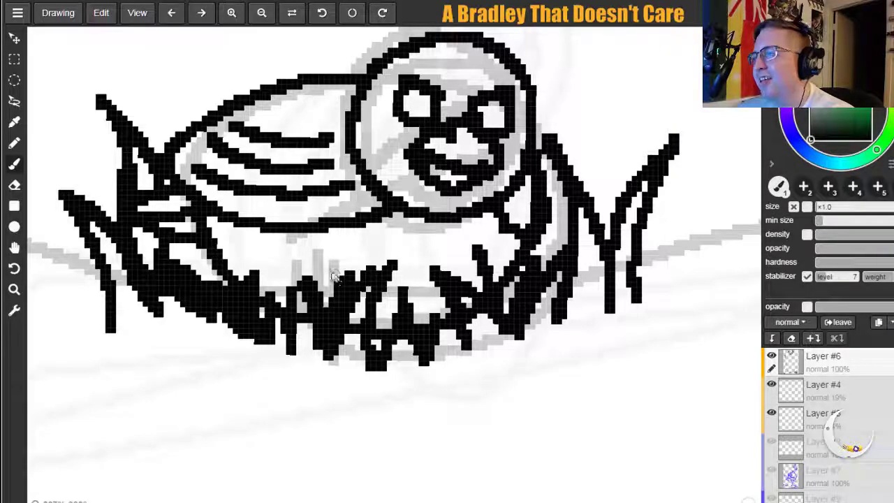
Ink grass blades of varying height along the ground line between the pointed tree root and the bird.
left_click(14, 247)
mouse_move(355, 236)
left_mouse_down()
mouse_move(395, 417)
mouse_move(334, 386)
left_mouse_up()
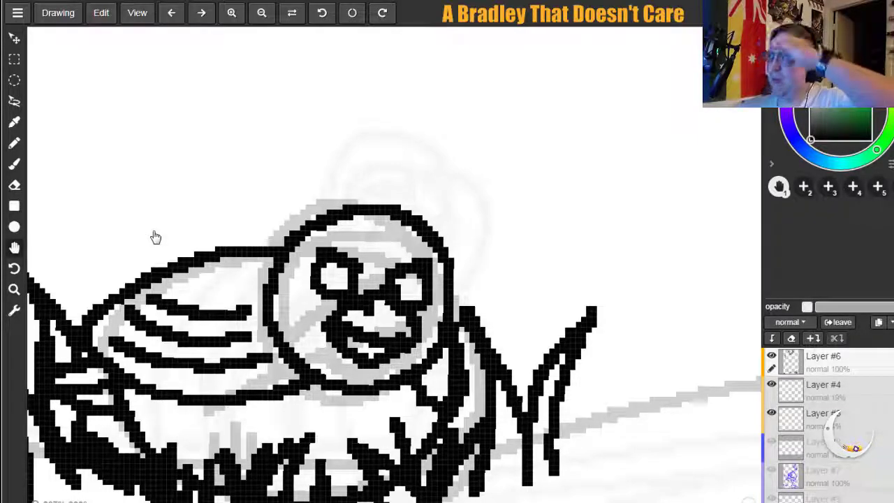
left_click_drag(116, 298, 637, 71)
left_click_drag(318, 205, 262, 315)
left_click(14, 164)
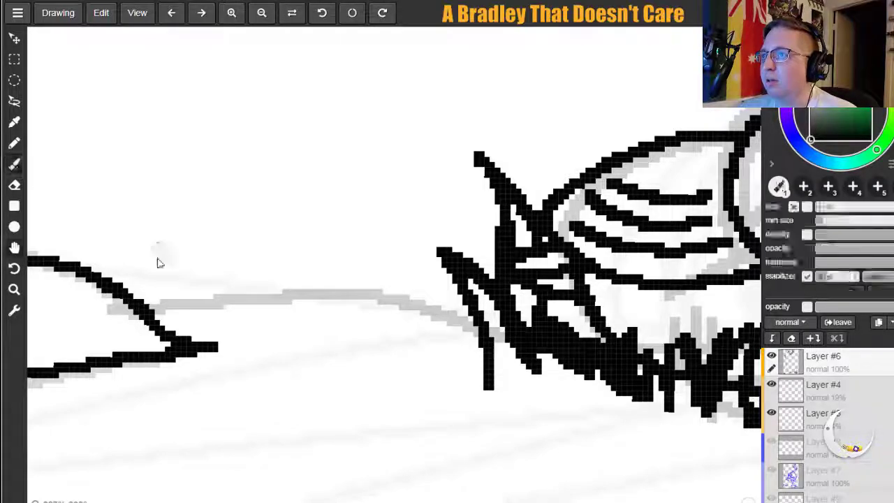
mouse_move(85, 187)
left_mouse_down()
mouse_move(130, 276)
mouse_move(186, 325)
left_mouse_up()
mouse_move(180, 254)
left_mouse_down()
mouse_move(188, 321)
mouse_move(210, 270)
mouse_move(224, 306)
mouse_move(250, 306)
mouse_move(253, 174)
mouse_move(285, 314)
left_mouse_up()
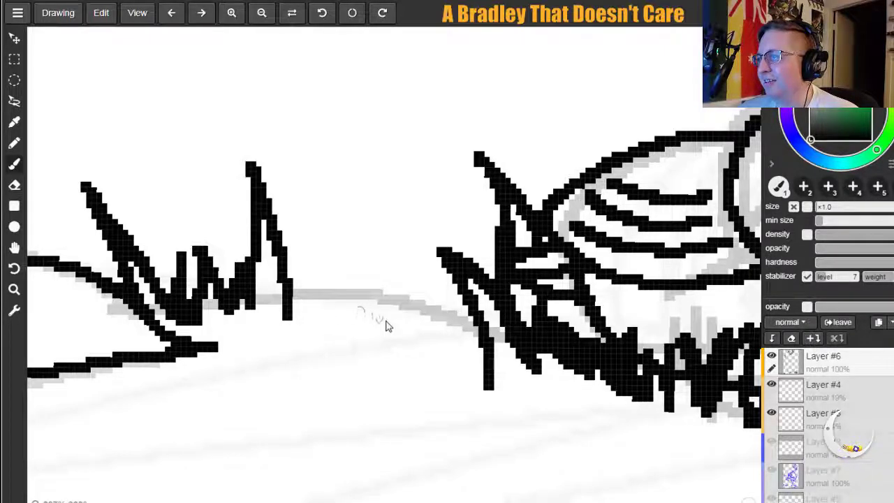
mouse_move(463, 340)
left_mouse_down()
mouse_move(476, 208)
mouse_move(434, 248)
mouse_move(406, 344)
mouse_move(408, 236)
mouse_move(405, 333)
mouse_move(390, 260)
mouse_move(369, 232)
mouse_move(369, 329)
mouse_move(368, 253)
mouse_move(387, 205)
mouse_move(344, 294)
mouse_move(341, 323)
mouse_move(330, 274)
mouse_move(338, 315)
mouse_move(298, 241)
mouse_move(309, 331)
mouse_move(293, 288)
mouse_move(308, 265)
mouse_move(423, 205)
mouse_move(371, 159)
mouse_move(358, 248)
left_mouse_up()
mouse_move(423, 248)
left_mouse_down()
mouse_move(418, 166)
mouse_move(447, 241)
left_mouse_up()
Ink grass blades across the root's pointed tip and a small V-shaped tuft on its upper edge.
left_click(14, 247)
left_click_drag(77, 259, 385, 254)
left_click(14, 163)
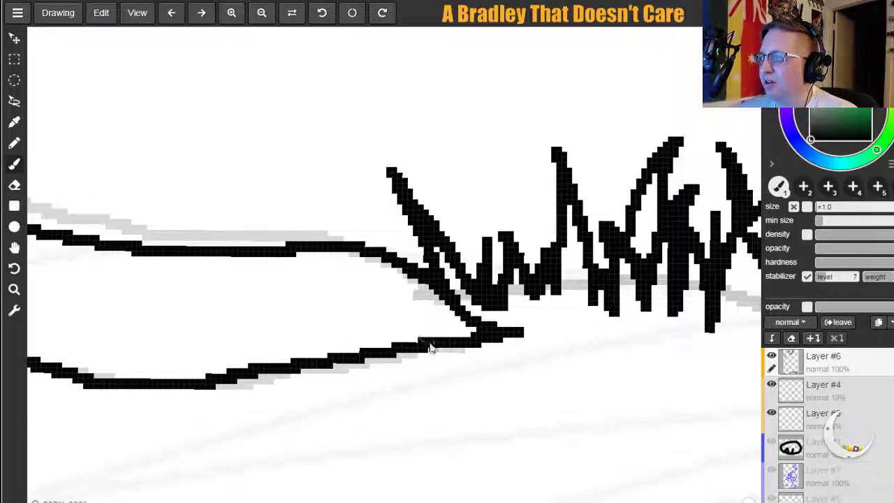
mouse_move(428, 365)
left_mouse_down()
mouse_move(452, 290)
mouse_move(476, 356)
mouse_move(467, 329)
mouse_move(434, 368)
mouse_move(410, 278)
mouse_move(429, 367)
mouse_move(367, 271)
mouse_move(395, 380)
left_mouse_up()
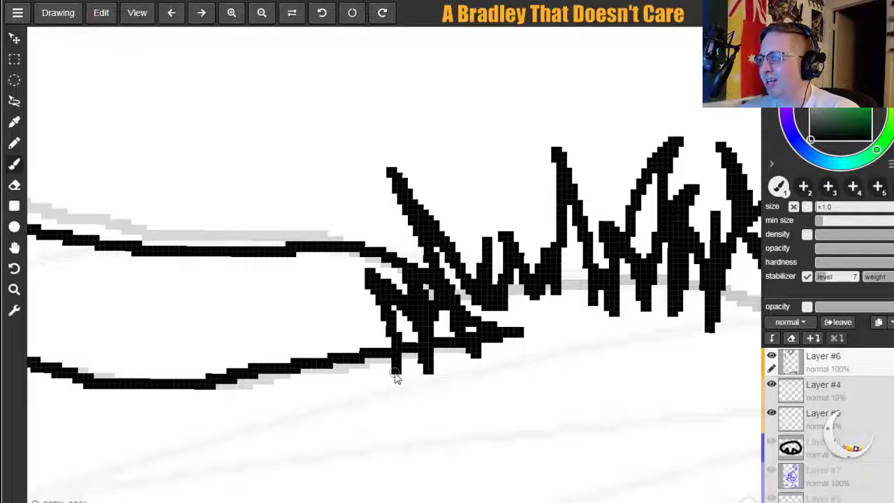
mouse_move(296, 251)
left_mouse_down()
mouse_move(323, 194)
mouse_move(265, 157)
mouse_move(288, 256)
left_mouse_up()
Ink a dense row of grass and a separate V-shaped tuft along the lower edge of the tree root.
left_click(15, 248)
left_click_drag(162, 309, 428, 286)
left_click(14, 164)
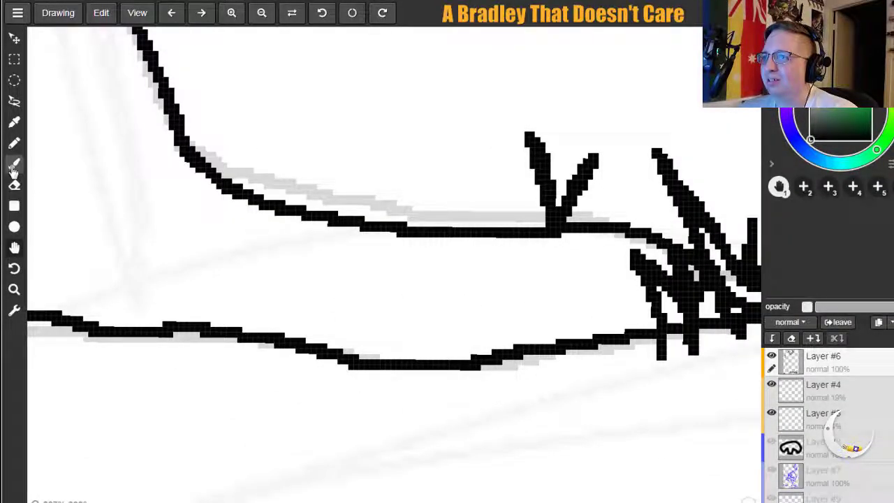
mouse_move(140, 346)
left_mouse_down()
mouse_move(129, 255)
mouse_move(162, 347)
mouse_move(163, 318)
mouse_move(172, 323)
mouse_move(189, 296)
mouse_move(187, 346)
mouse_move(204, 315)
mouse_move(208, 325)
mouse_move(196, 247)
mouse_move(232, 368)
mouse_move(239, 312)
mouse_move(248, 353)
mouse_move(264, 343)
mouse_move(277, 286)
mouse_move(291, 269)
mouse_move(299, 357)
mouse_move(321, 331)
mouse_move(327, 366)
mouse_move(326, 290)
mouse_move(342, 314)
mouse_move(355, 380)
mouse_move(360, 302)
mouse_move(380, 372)
mouse_move(386, 358)
mouse_move(400, 371)
mouse_move(397, 344)
mouse_move(491, 369)
mouse_move(445, 363)
mouse_move(477, 365)
mouse_move(464, 289)
mouse_move(487, 378)
mouse_move(523, 278)
left_mouse_up()
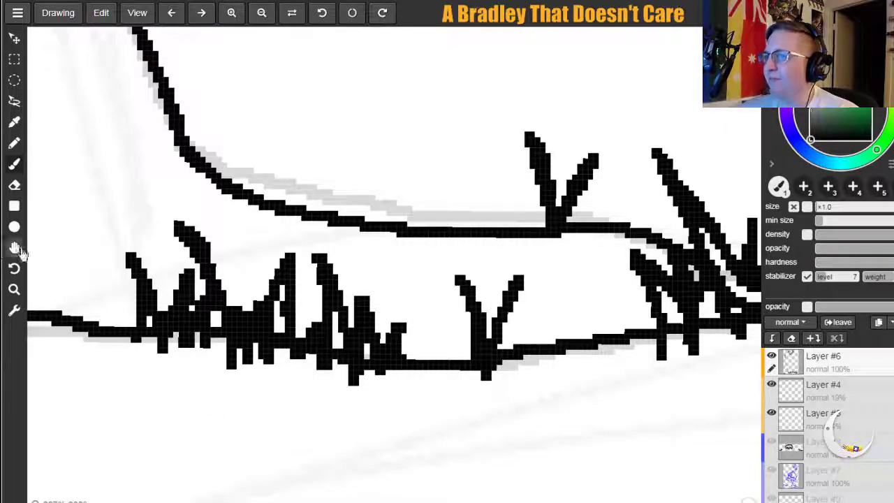
Ink tall grass clumps along the sloping ground outline left of the root grass and a tuft at the trunk's base curve.
left_click(14, 249)
left_click_drag(104, 326, 397, 313)
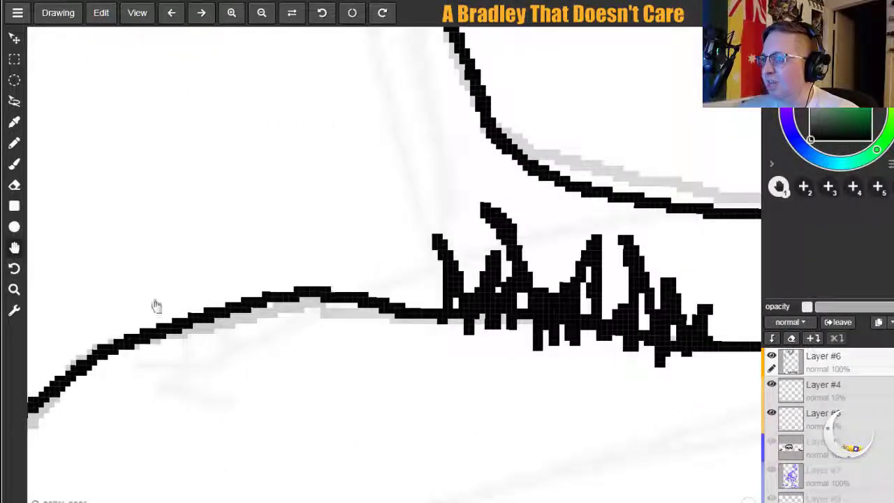
left_click(14, 163)
mouse_move(78, 384)
left_mouse_down()
mouse_move(62, 241)
mouse_move(99, 337)
mouse_move(98, 370)
mouse_move(140, 252)
mouse_move(151, 312)
left_mouse_up()
mouse_move(115, 377)
left_mouse_down()
mouse_move(147, 321)
mouse_move(154, 350)
mouse_move(179, 320)
left_mouse_up()
left_click_drag(156, 181, 215, 359)
mouse_move(262, 315)
left_mouse_down()
mouse_move(267, 230)
mouse_move(275, 304)
mouse_move(285, 226)
mouse_move(303, 308)
mouse_move(329, 307)
left_mouse_up()
mouse_move(524, 155)
left_mouse_down()
mouse_move(593, 61)
mouse_move(542, 175)
left_mouse_up()
mouse_move(591, 120)
left_mouse_down()
mouse_move(552, 168)
mouse_move(577, 166)
left_mouse_up()
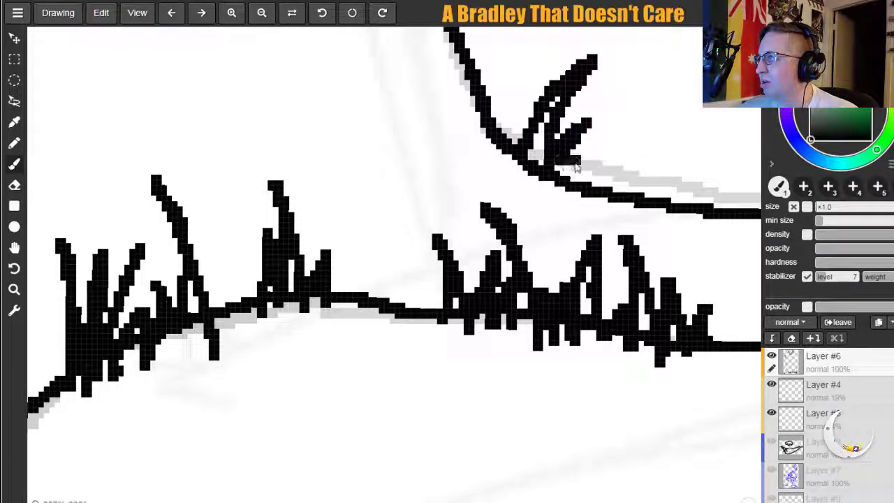
mouse_move(519, 136)
left_mouse_down()
mouse_move(509, 42)
mouse_move(511, 134)
left_mouse_up()
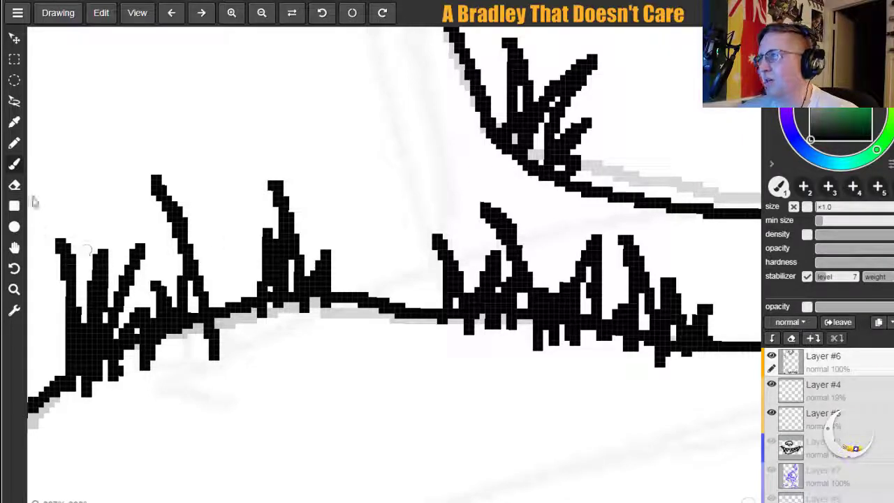
Ink grass blades of mixed height along the rising ground to the right of the bird.
left_click(14, 247)
mouse_move(158, 343)
left_mouse_down()
mouse_move(431, 258)
mouse_move(333, 279)
left_mouse_up()
left_click_drag(600, 381, 134, 356)
mouse_move(717, 354)
left_mouse_down()
mouse_move(592, 380)
mouse_move(283, 313)
left_mouse_up()
left_click_drag(737, 271, 268, 399)
left_click_drag(664, 327, 241, 331)
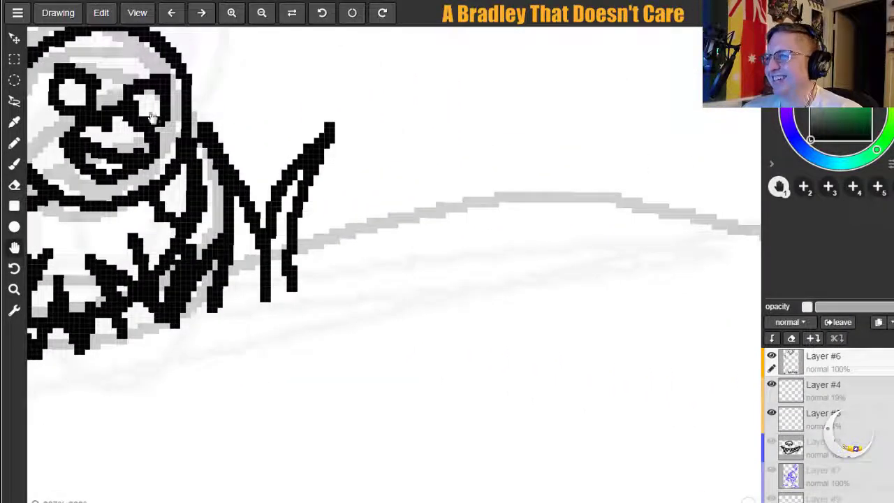
left_click(14, 164)
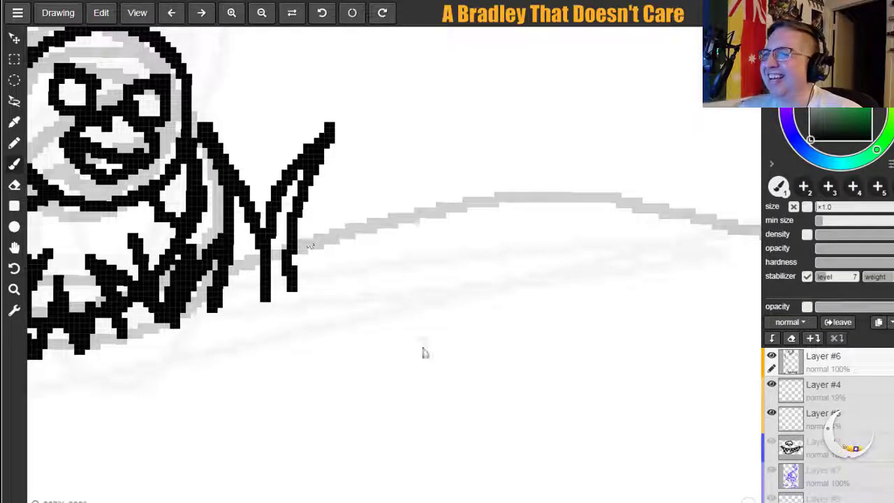
mouse_move(295, 297)
left_mouse_down()
mouse_move(343, 319)
mouse_move(385, 273)
mouse_move(378, 241)
mouse_move(415, 340)
mouse_move(458, 166)
mouse_move(485, 281)
mouse_move(504, 251)
left_mouse_up()
mouse_move(523, 307)
left_mouse_down()
mouse_move(551, 181)
mouse_move(572, 323)
left_mouse_up()
left_click_drag(517, 321, 508, 208)
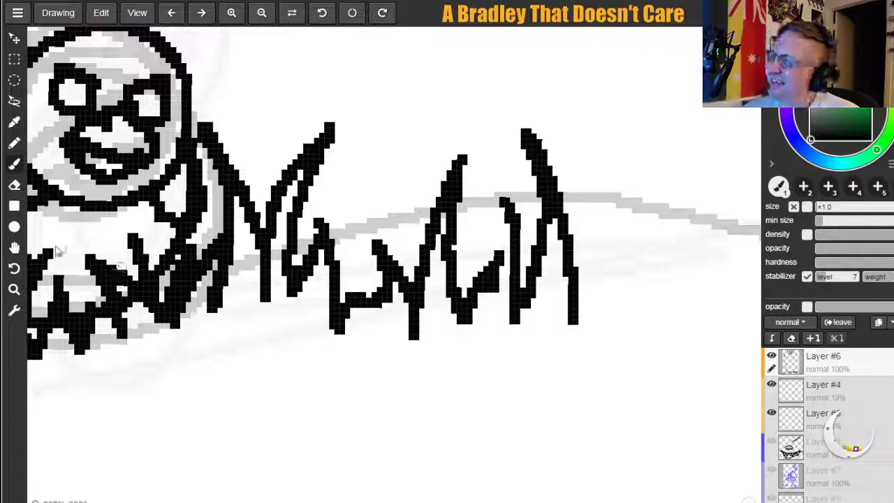
Continue the grass over the crest of the hill and down its far slope with progressively shorter blades.
left_click(14, 247)
mouse_move(602, 315)
left_mouse_down()
mouse_move(194, 320)
mouse_move(148, 333)
mouse_move(182, 333)
mouse_move(196, 149)
mouse_move(187, 136)
left_mouse_up()
left_click(14, 164)
mouse_move(216, 176)
left_mouse_down()
mouse_move(238, 325)
mouse_move(276, 202)
left_mouse_up()
mouse_move(285, 238)
left_mouse_down()
mouse_move(305, 325)
mouse_move(319, 313)
mouse_move(371, 323)
mouse_move(383, 265)
mouse_move(398, 318)
left_mouse_up()
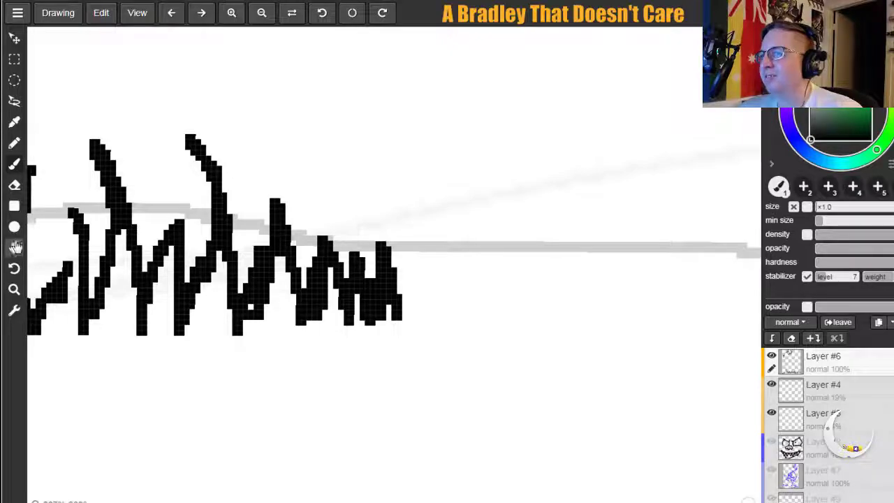
Ink tall and short grass blades along the flat stretch of ground beyond the hill.
left_click(14, 248)
left_click_drag(517, 293, 234, 282)
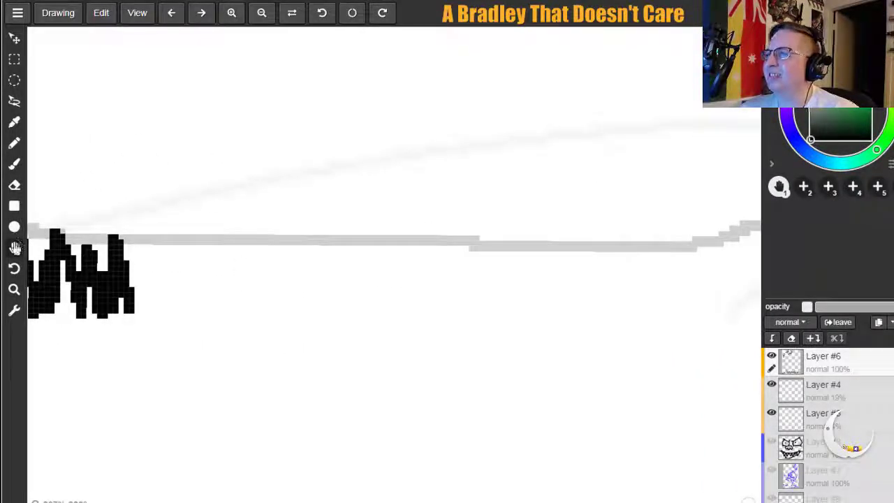
left_click(14, 164)
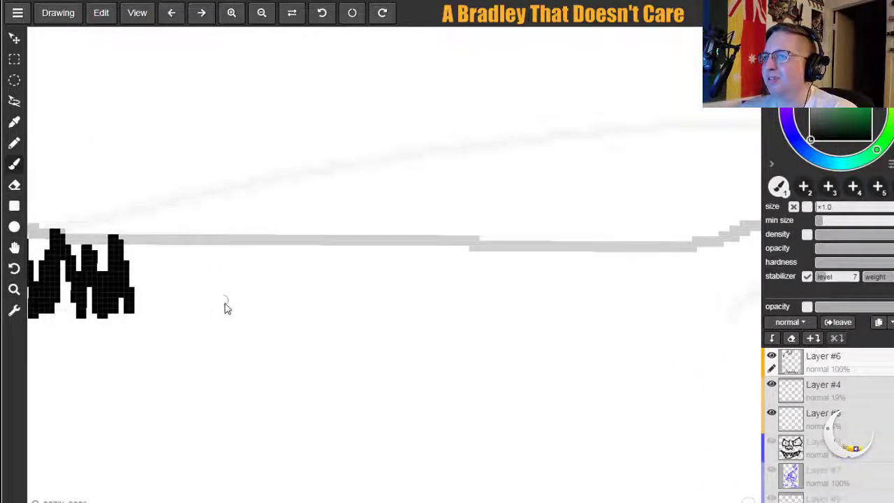
mouse_move(129, 304)
left_mouse_down()
mouse_move(186, 257)
mouse_move(219, 282)
mouse_move(230, 305)
left_mouse_up()
mouse_move(233, 337)
left_mouse_down()
mouse_move(275, 269)
mouse_move(282, 363)
mouse_move(282, 160)
mouse_move(333, 272)
mouse_move(341, 258)
mouse_move(329, 140)
left_mouse_up()
left_click_drag(362, 319, 379, 192)
mouse_move(331, 136)
left_mouse_down()
mouse_move(345, 195)
mouse_move(352, 319)
left_mouse_up()
mouse_move(391, 248)
left_mouse_down()
mouse_move(421, 284)
mouse_move(451, 177)
mouse_move(447, 163)
mouse_move(487, 318)
left_mouse_up()
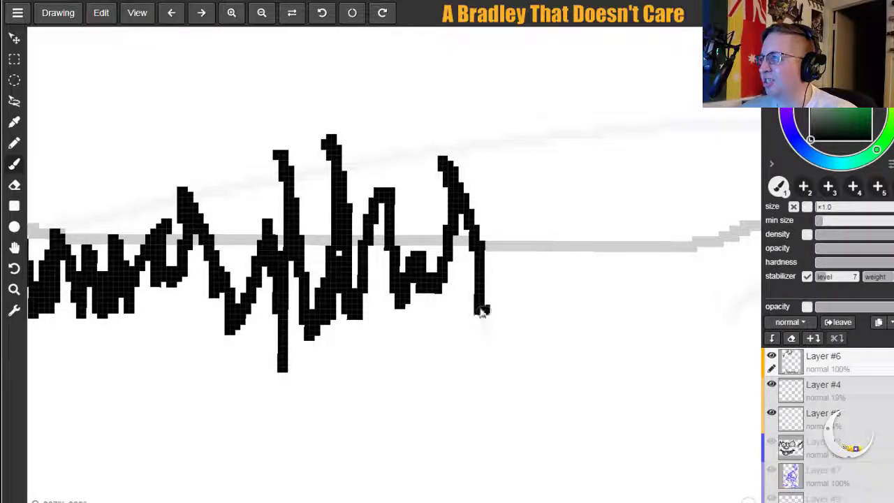
Ink more grass along the flat ground and a tall tuft of crossing blades just before the ground starts rising.
left_click(14, 248)
left_click_drag(727, 227, 317, 277)
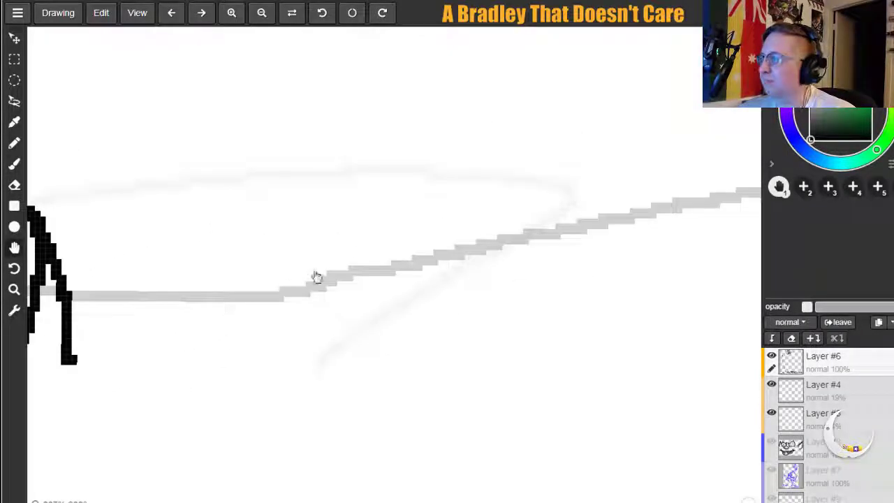
left_click(14, 164)
mouse_move(98, 247)
left_mouse_down()
mouse_move(106, 327)
mouse_move(171, 300)
mouse_move(215, 204)
mouse_move(277, 190)
left_mouse_up()
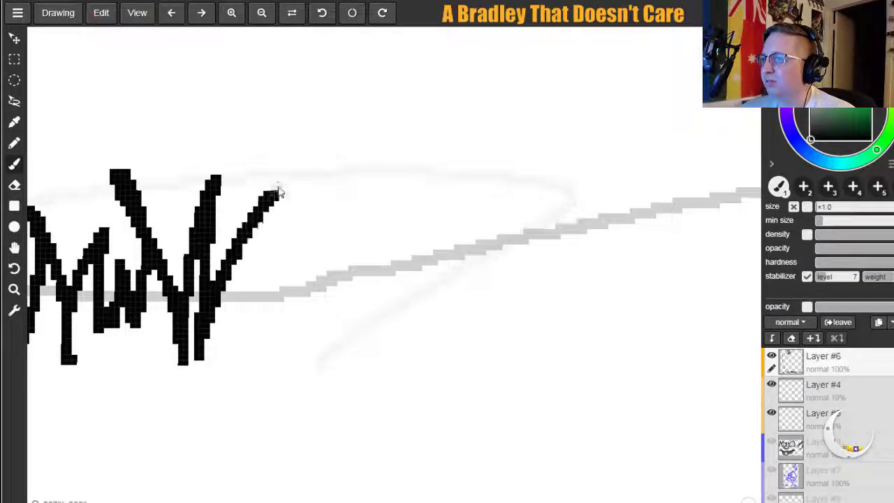
mouse_move(154, 246)
left_mouse_down()
mouse_move(260, 64)
mouse_move(202, 276)
left_mouse_up()
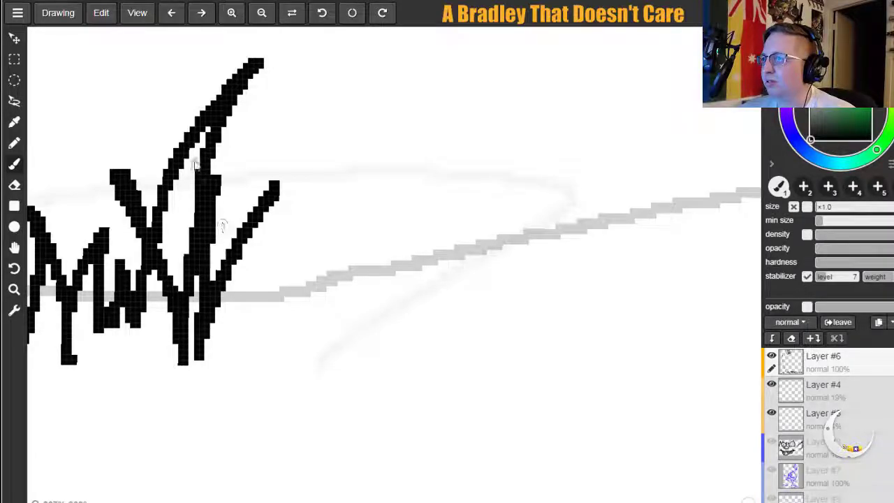
left_click_drag(114, 42, 170, 220)
left_click_drag(112, 49, 154, 213)
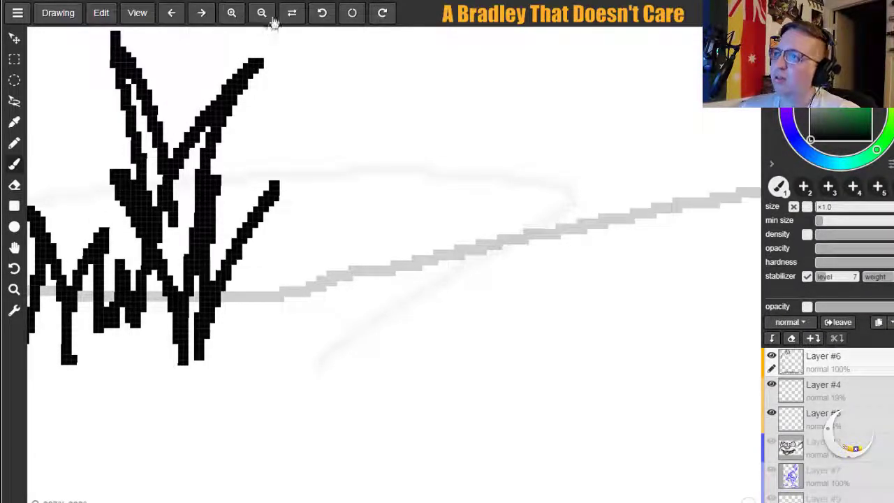
Examine the inked grass line and tall tuft at a smaller scale against the rest of the scene.
left_click(260, 15)
left_click(260, 16)
left_click(260, 15)
left_click(258, 20)
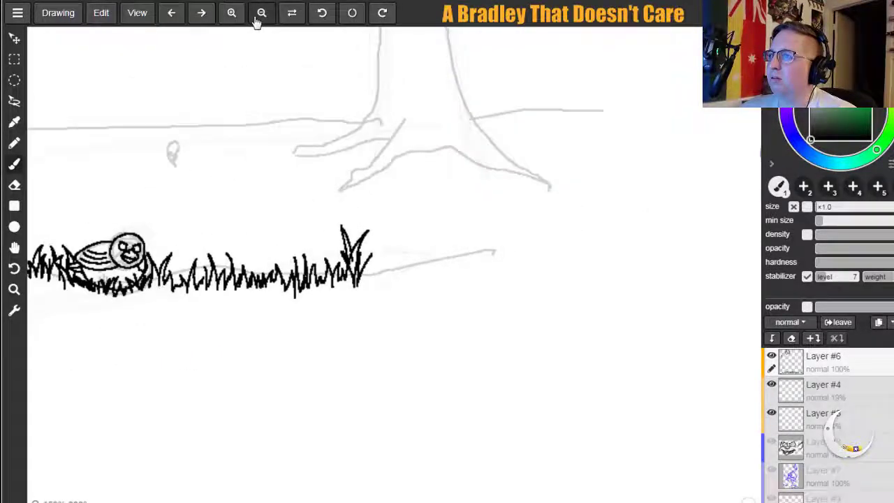
left_click(231, 14)
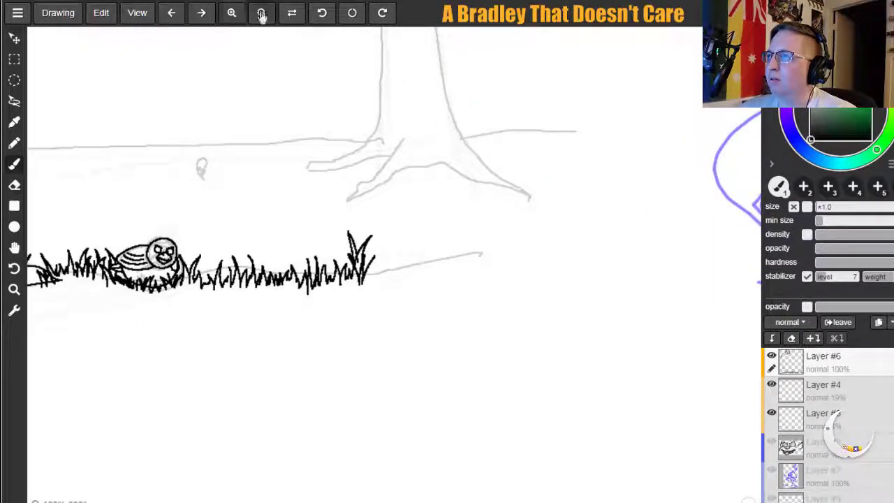
left_click(260, 16)
left_click(259, 18)
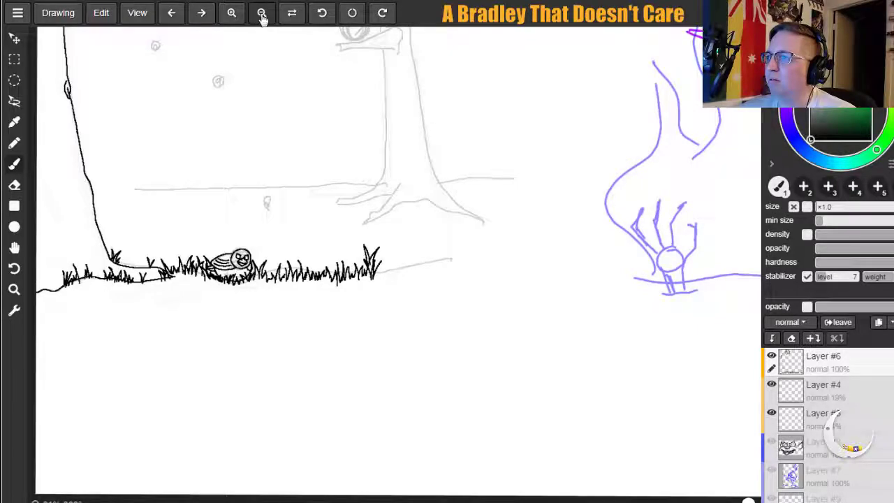
Ink short and tall grass blades along the rising ground line to the right of the tall tuft.
left_click(231, 14)
left_click(232, 13)
left_click(231, 14)
left_click(231, 14)
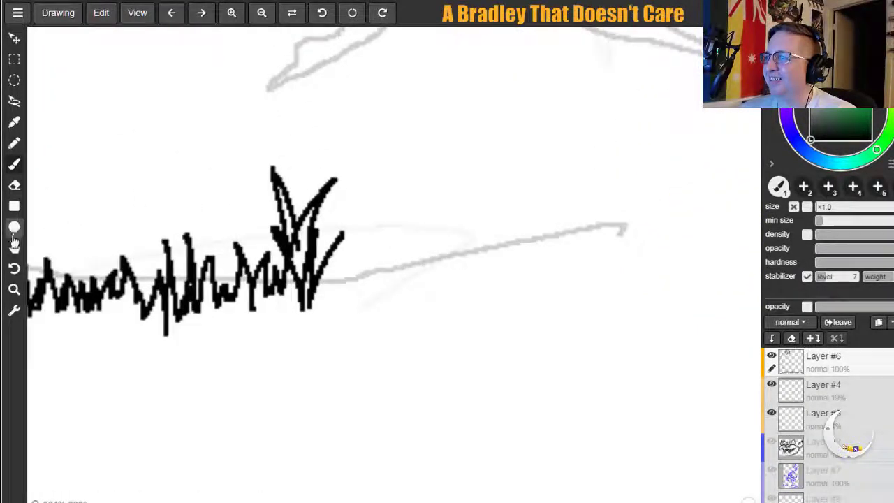
left_click(16, 163)
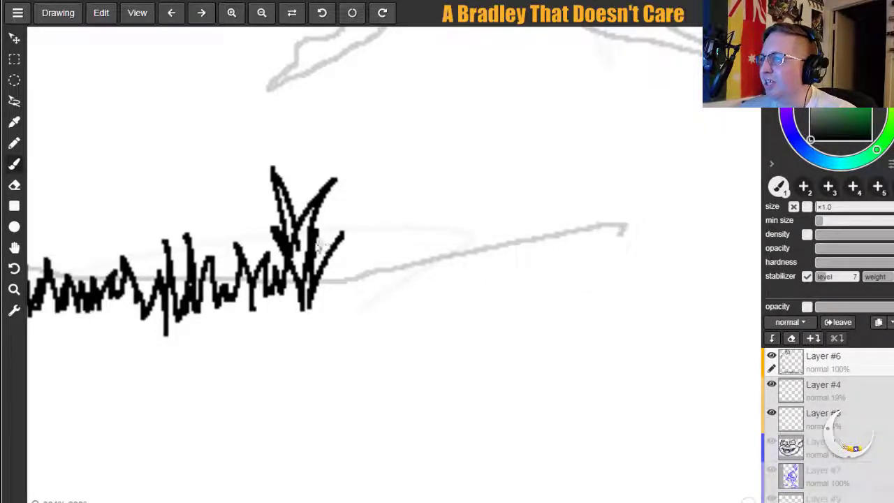
mouse_move(336, 255)
left_mouse_down()
mouse_move(329, 303)
mouse_move(345, 286)
mouse_move(402, 302)
left_mouse_up()
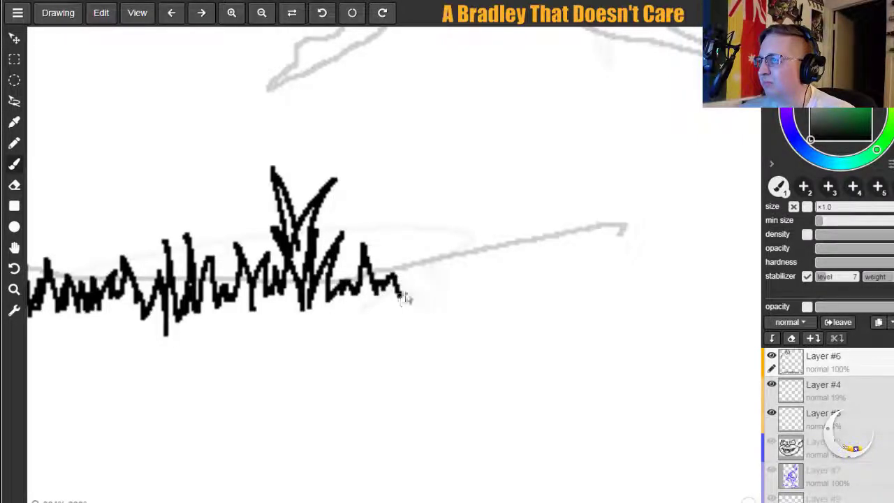
mouse_move(421, 295)
left_mouse_down()
mouse_move(394, 206)
mouse_move(398, 290)
mouse_move(434, 278)
mouse_move(441, 301)
mouse_move(450, 210)
mouse_move(468, 290)
mouse_move(469, 268)
mouse_move(476, 283)
mouse_move(506, 197)
mouse_move(500, 288)
left_mouse_up()
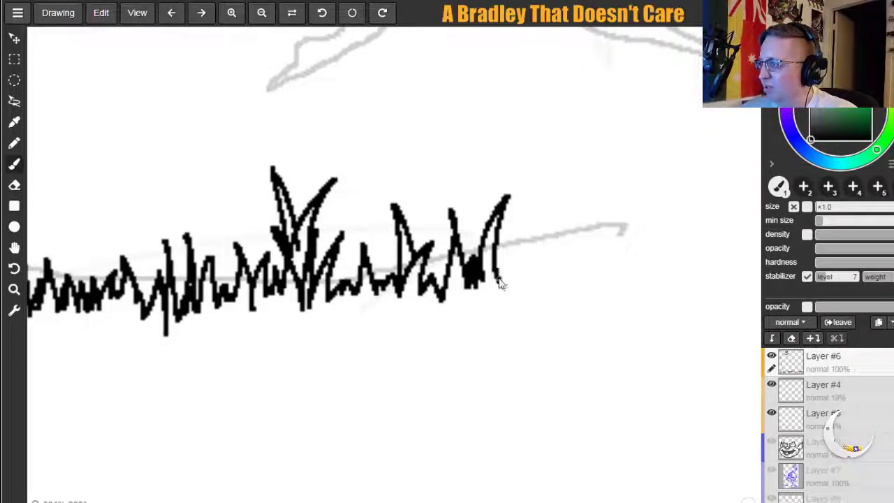
Fill the last stretch of the rising ground line with dense grass blades up to its right end.
mouse_move(498, 276)
left_mouse_down()
mouse_move(540, 229)
mouse_move(521, 287)
mouse_move(535, 261)
mouse_move(540, 281)
mouse_move(545, 252)
left_mouse_up()
left_click_drag(512, 292, 510, 253)
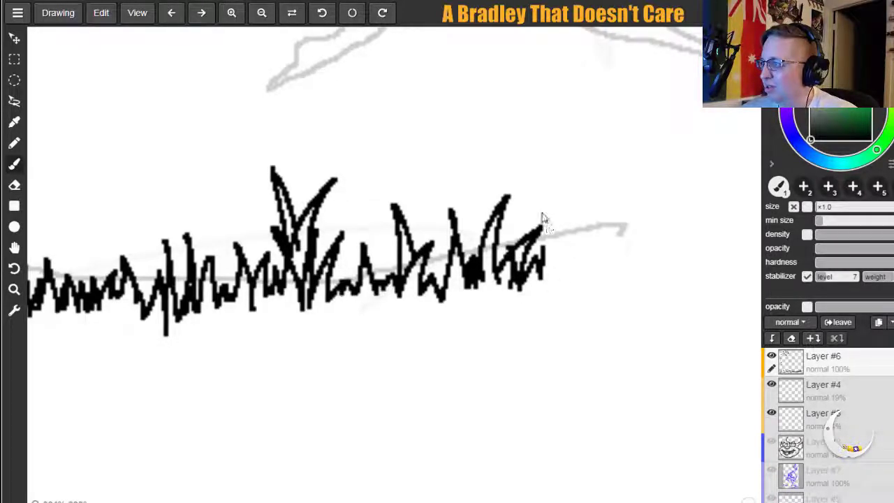
mouse_move(532, 196)
left_mouse_down()
mouse_move(556, 281)
mouse_move(579, 225)
mouse_move(568, 276)
left_mouse_up()
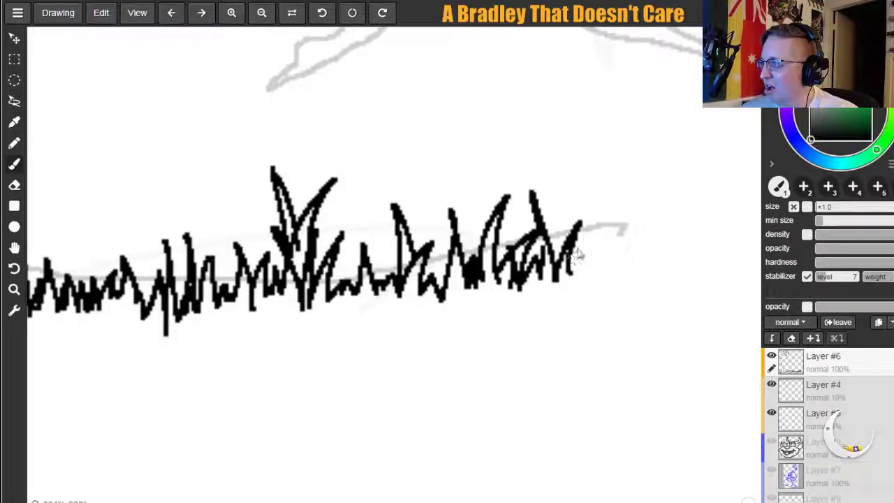
mouse_move(558, 209)
left_mouse_down()
mouse_move(561, 249)
mouse_move(587, 246)
mouse_move(576, 275)
mouse_move(571, 266)
mouse_move(608, 230)
mouse_move(601, 270)
mouse_move(585, 279)
mouse_move(587, 210)
mouse_move(591, 282)
mouse_move(607, 272)
mouse_move(601, 277)
mouse_move(615, 217)
mouse_move(617, 277)
left_mouse_up()
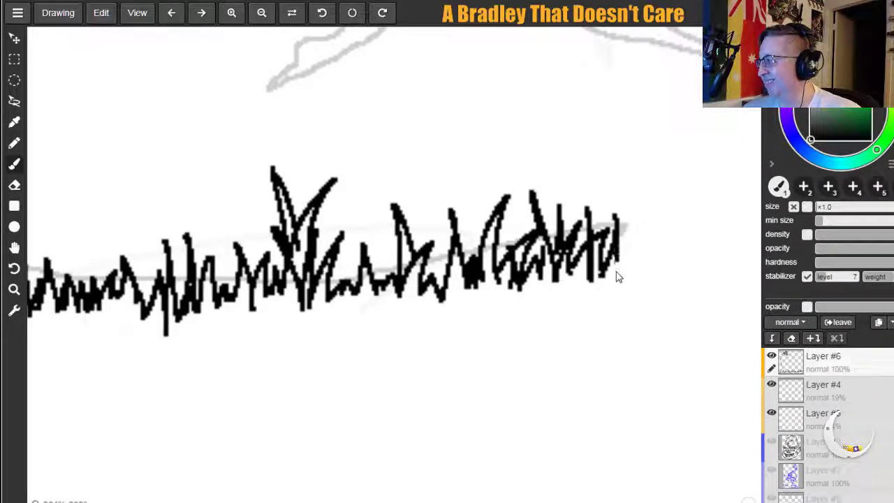
mouse_move(634, 246)
left_mouse_down()
mouse_move(621, 279)
mouse_move(645, 270)
mouse_move(635, 244)
left_mouse_up()
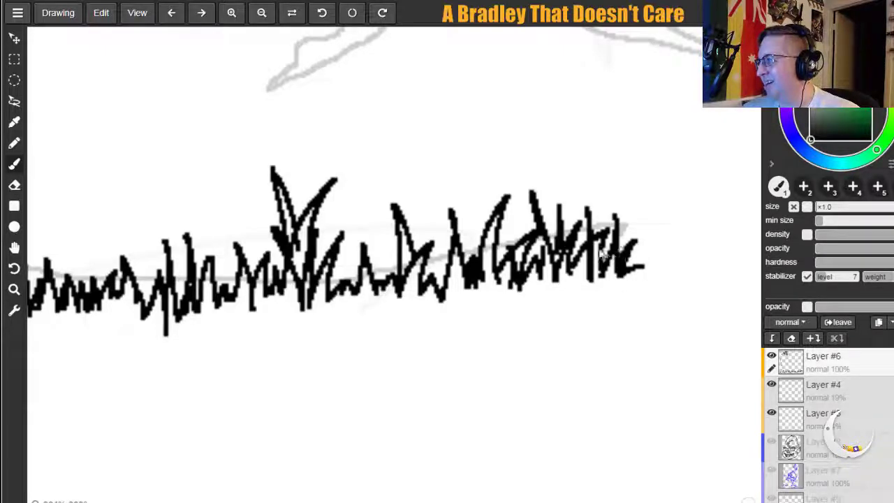
Ink the background tree's lower left trunk edge, its two left roots and the underside up to the central peak.
key("h")
mouse_move(661, 180)
left_mouse_down()
mouse_move(646, 302)
mouse_move(667, 354)
left_mouse_up()
left_click_drag(518, 200, 653, 353)
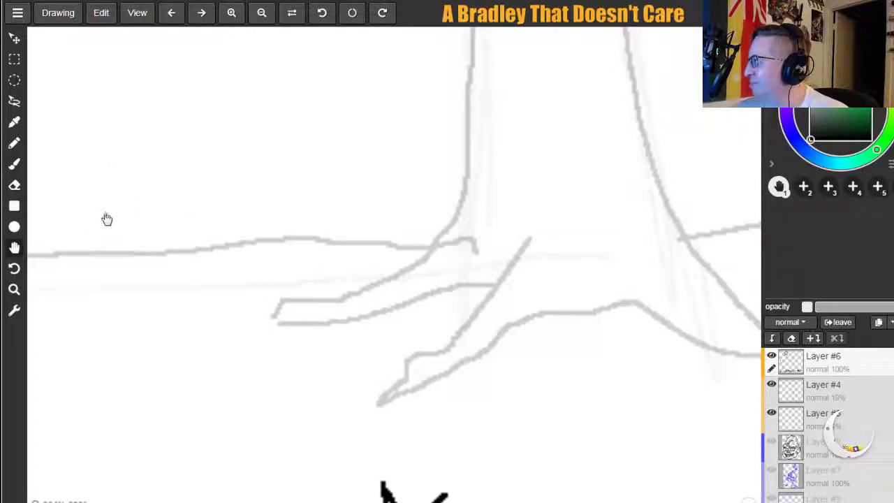
key("b")
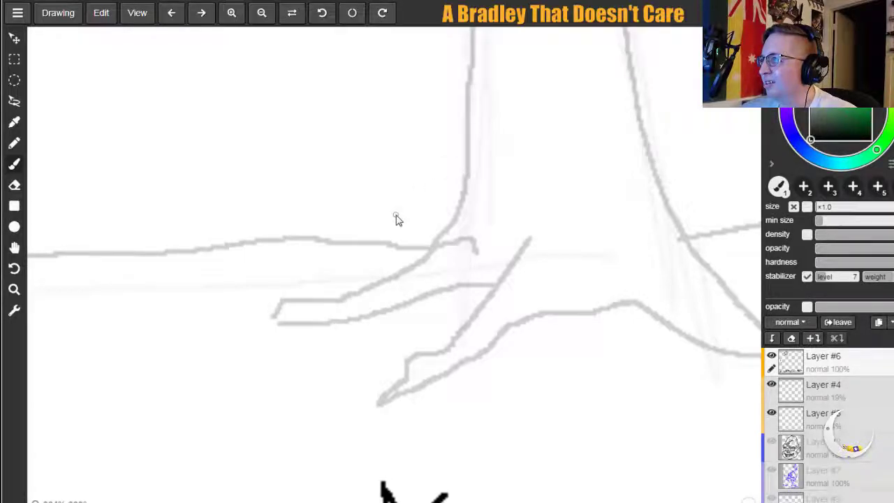
mouse_move(262, 321)
left_mouse_down()
mouse_move(367, 294)
mouse_move(431, 256)
mouse_move(451, 232)
mouse_move(492, 218)
mouse_move(471, 172)
left_mouse_up()
left_click_drag(263, 326, 488, 283)
mouse_move(529, 240)
left_mouse_down()
mouse_move(446, 341)
mouse_move(418, 355)
mouse_move(388, 392)
mouse_move(346, 399)
left_mouse_up()
left_click_drag(458, 324, 424, 343)
mouse_move(371, 353)
left_mouse_down()
mouse_move(325, 363)
mouse_move(407, 362)
mouse_move(363, 400)
mouse_move(374, 398)
mouse_move(347, 402)
mouse_move(398, 395)
mouse_move(508, 336)
mouse_move(632, 301)
left_mouse_up()
Ink the background tree's right root, from the central peak and the right trunk edge to a closed, blunt tip.
left_click(14, 248)
mouse_move(708, 343)
left_mouse_down()
mouse_move(485, 321)
mouse_move(309, 317)
left_mouse_up()
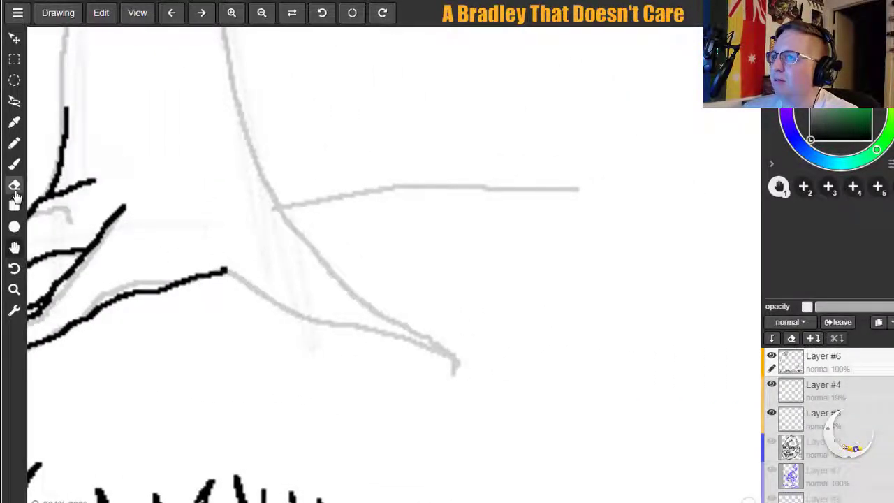
left_click(14, 165)
mouse_move(225, 273)
left_mouse_down()
mouse_move(321, 317)
mouse_move(427, 347)
mouse_move(491, 351)
left_mouse_up()
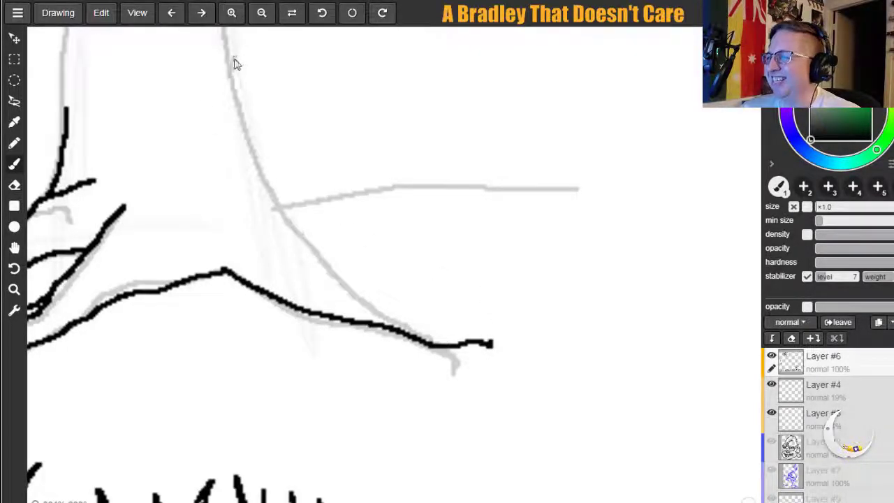
mouse_move(230, 43)
left_mouse_down()
mouse_move(248, 147)
mouse_move(276, 213)
mouse_move(367, 296)
left_mouse_up()
left_click_drag(424, 318, 487, 328)
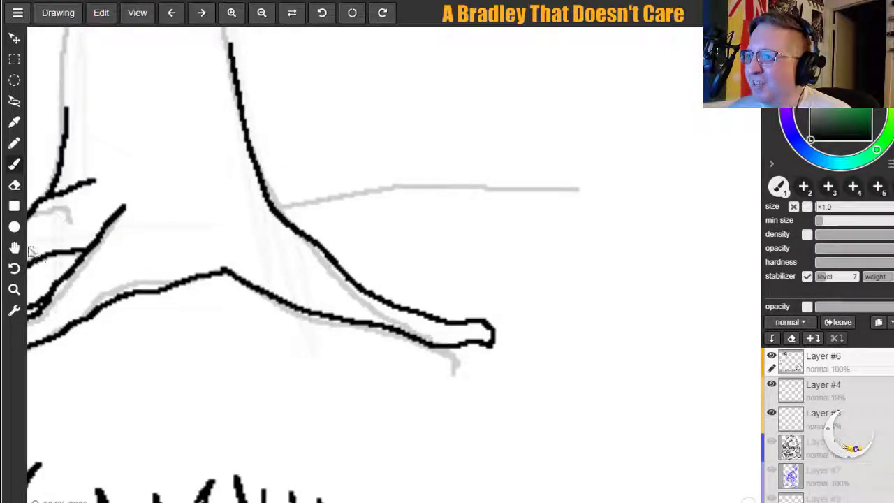
Ink the hive branch's lower edge right of the hive, its dark broken tip and the upper edge above the hive.
left_click(14, 248)
left_click_drag(168, 302, 680, 196)
left_click_drag(300, 327, 585, 246)
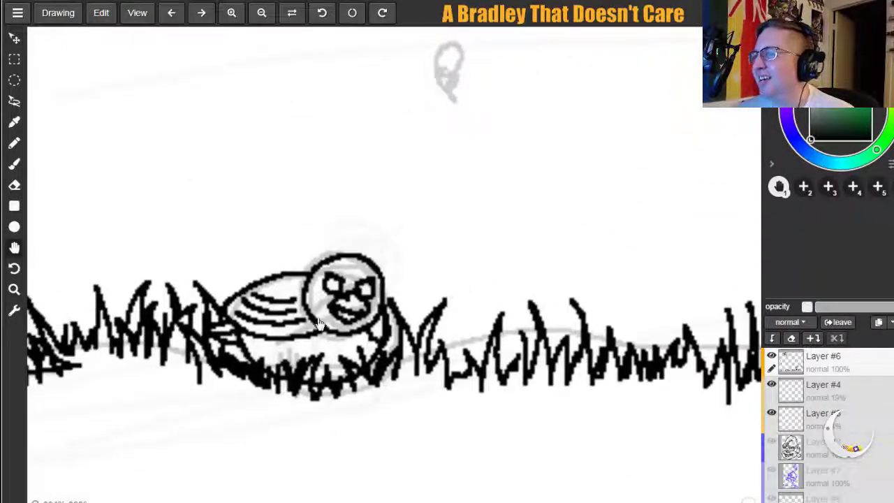
left_click_drag(177, 209, 419, 463)
left_click_drag(491, 93, 331, 483)
left_click_drag(508, 157, 387, 435)
left_click_drag(488, 177, 593, 226)
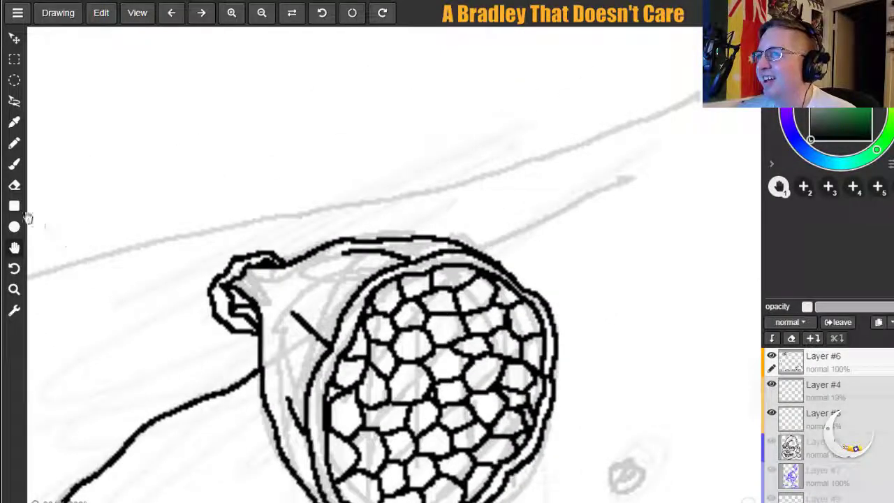
left_click(14, 163)
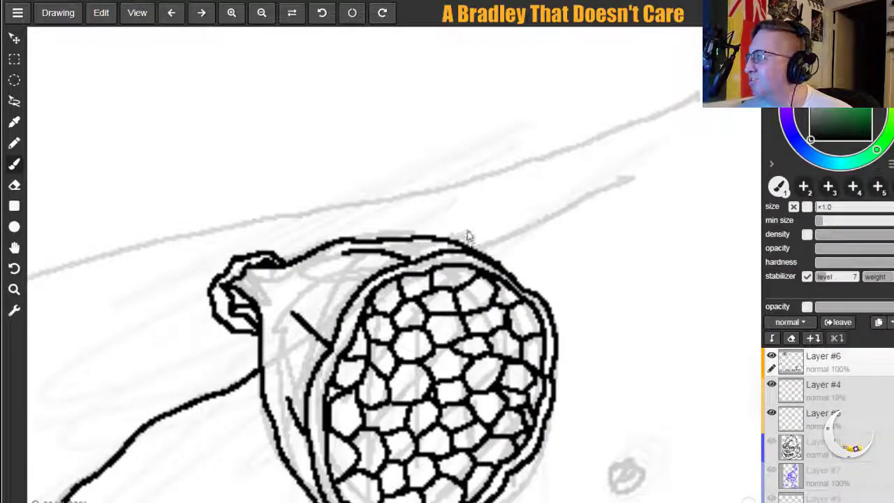
left_click_drag(479, 256, 645, 179)
mouse_move(666, 146)
left_mouse_down()
mouse_move(710, 109)
mouse_move(699, 106)
mouse_move(693, 86)
mouse_move(570, 142)
mouse_move(192, 257)
left_mouse_up()
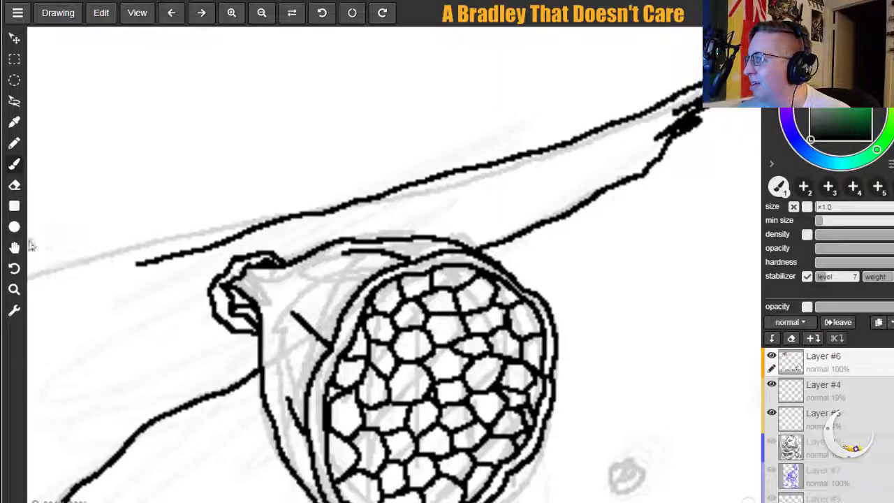
Extend the branch's upper edge left to the trunk, ink the trunk edge above it and add short bark lines.
left_click(14, 247)
mouse_move(183, 215)
left_mouse_down()
mouse_move(465, 110)
mouse_move(559, 85)
left_mouse_up()
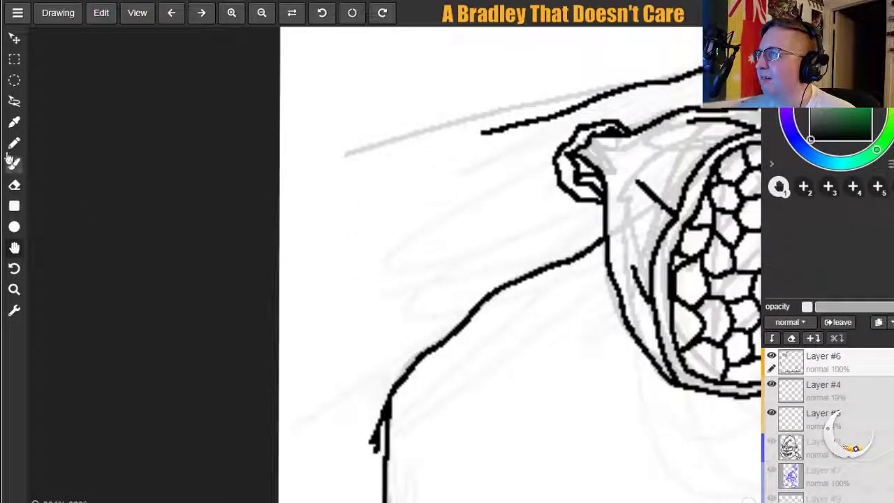
key("b")
mouse_move(350, 55)
left_mouse_down()
mouse_move(347, 155)
mouse_move(419, 148)
left_mouse_up()
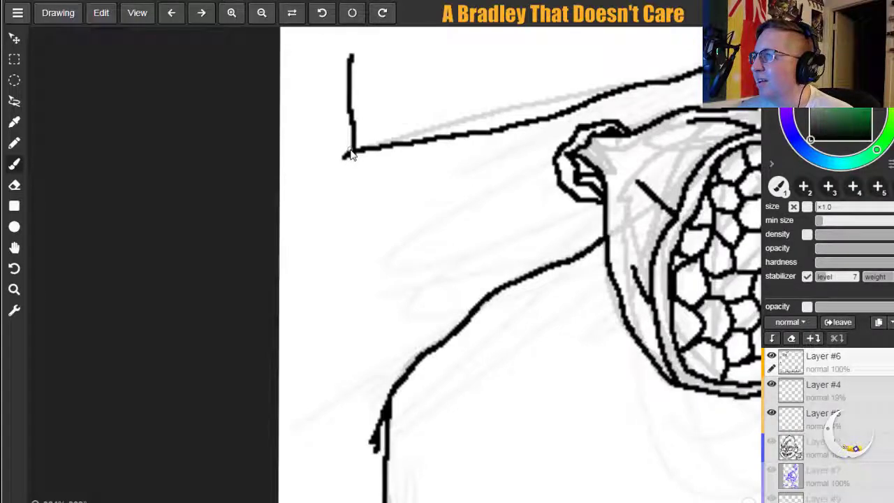
left_click_drag(325, 300, 329, 382)
left_click_drag(327, 332, 332, 365)
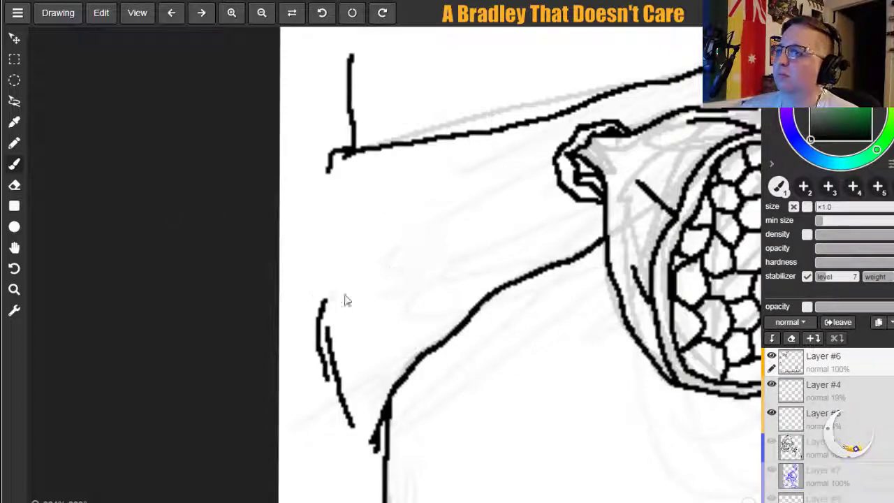
Ink a row of short, distant grass blades along the left end of the background horizon line.
left_click(13, 248)
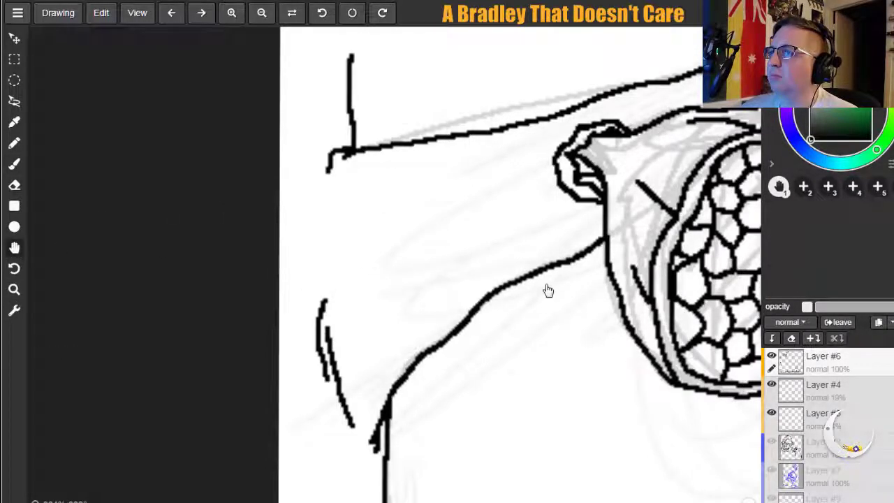
left_click_drag(684, 357, 342, 412)
left_click_drag(729, 220, 343, 464)
mouse_move(627, 360)
left_mouse_down()
mouse_move(371, 194)
mouse_move(241, 152)
left_mouse_up()
mouse_move(456, 463)
left_mouse_down()
mouse_move(544, 204)
mouse_move(518, 166)
left_mouse_up()
left_click_drag(461, 469, 301, 213)
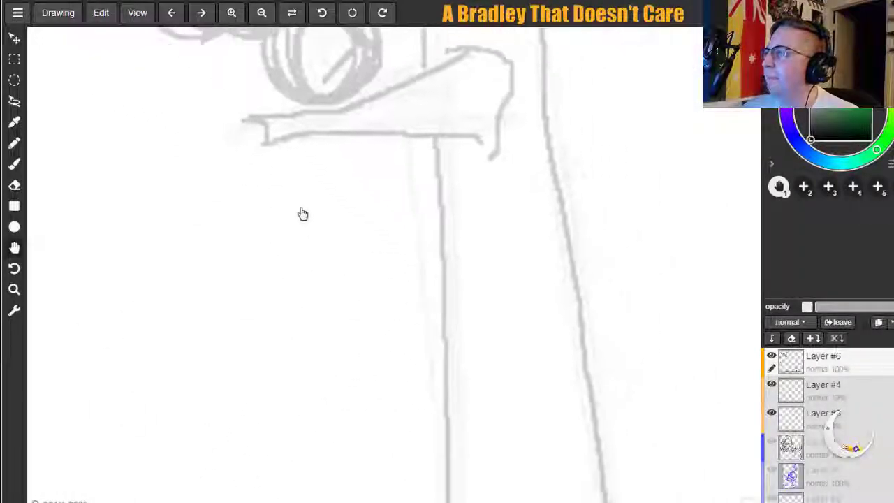
mouse_move(378, 454)
left_mouse_down()
mouse_move(351, 186)
mouse_move(419, 305)
mouse_move(459, 189)
mouse_move(615, 90)
left_mouse_up()
mouse_move(307, 338)
left_mouse_down()
mouse_move(439, 303)
mouse_move(745, 277)
left_mouse_up()
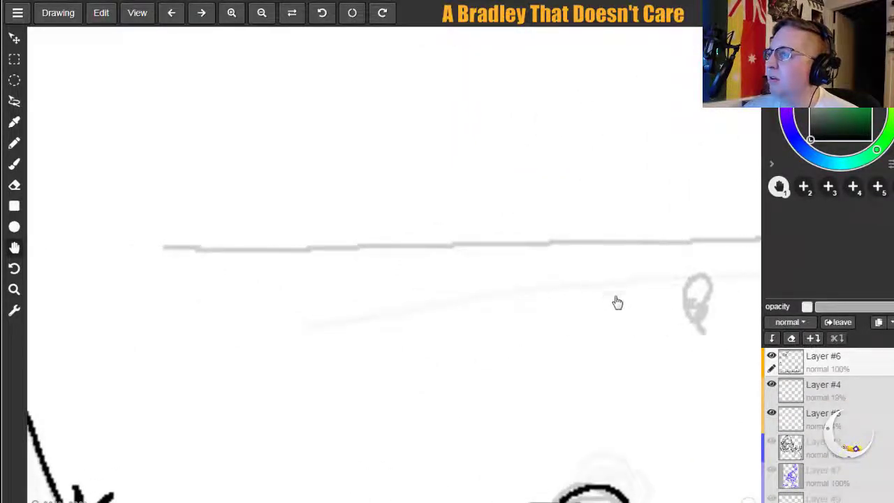
left_click_drag(617, 303, 718, 289)
left_click(15, 166)
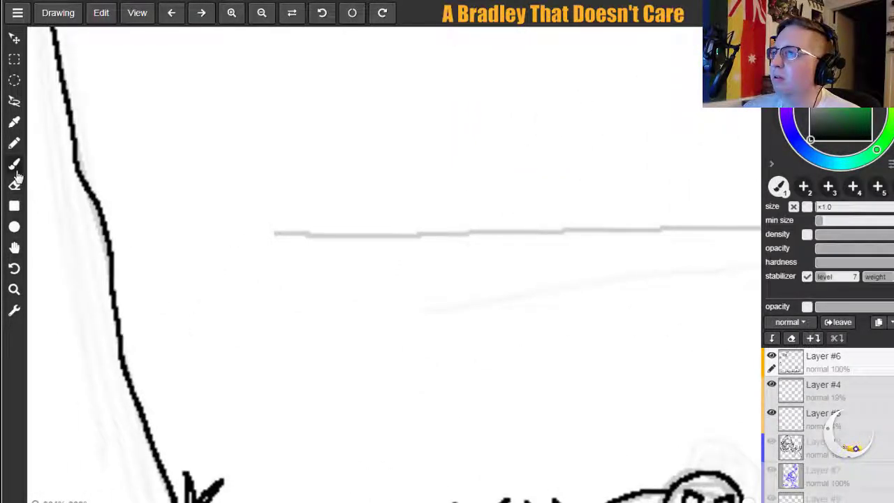
left_click(232, 14)
left_click(233, 14)
left_click(233, 14)
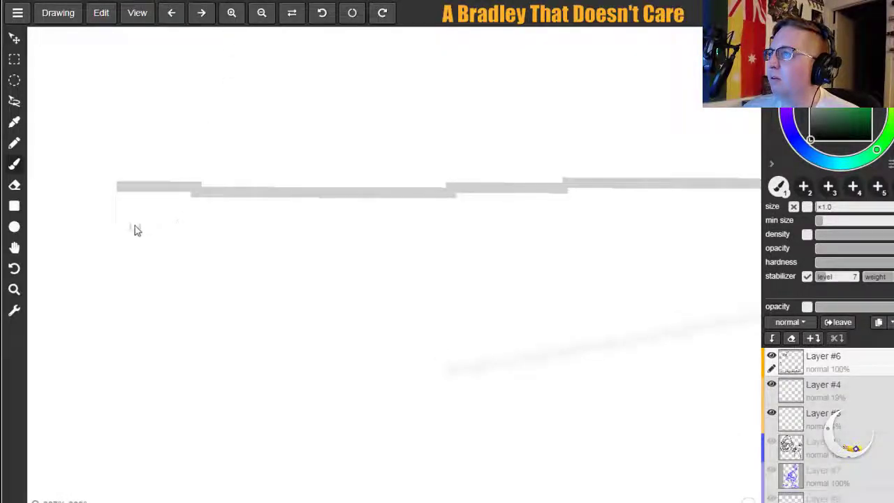
mouse_move(121, 194)
left_mouse_down()
mouse_move(152, 151)
mouse_move(179, 206)
mouse_move(254, 184)
mouse_move(296, 184)
mouse_move(294, 123)
mouse_move(335, 195)
mouse_move(389, 179)
mouse_move(461, 192)
mouse_move(498, 164)
mouse_move(525, 161)
mouse_move(538, 168)
mouse_move(552, 214)
mouse_move(573, 137)
mouse_move(602, 144)
mouse_move(604, 175)
mouse_move(619, 183)
mouse_move(634, 146)
left_mouse_up()
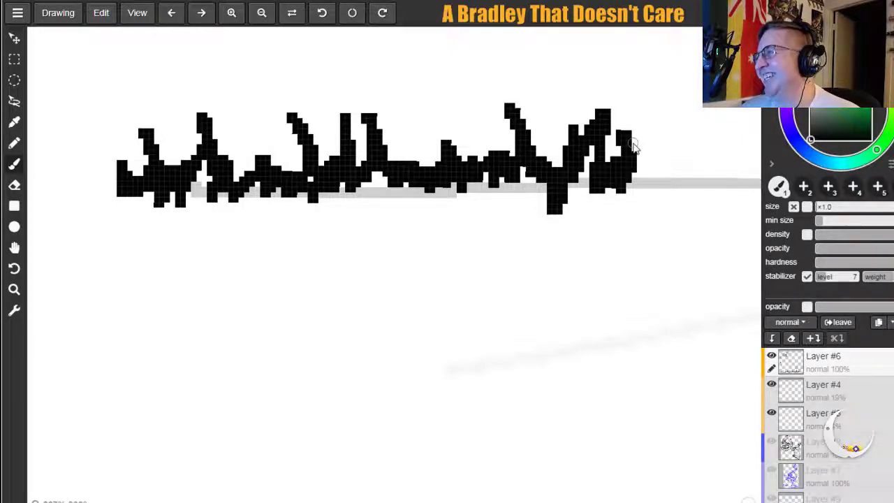
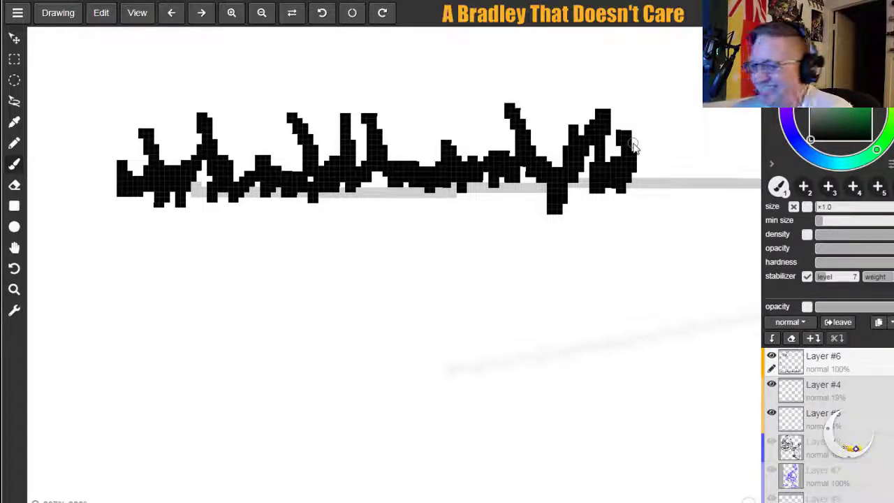
Extend the row of short, distant grass blades rightward along the middle of the background horizon line.
left_click(14, 248)
mouse_move(491, 176)
left_mouse_down()
mouse_move(101, 242)
mouse_move(0, 235)
left_mouse_up()
left_click(15, 164)
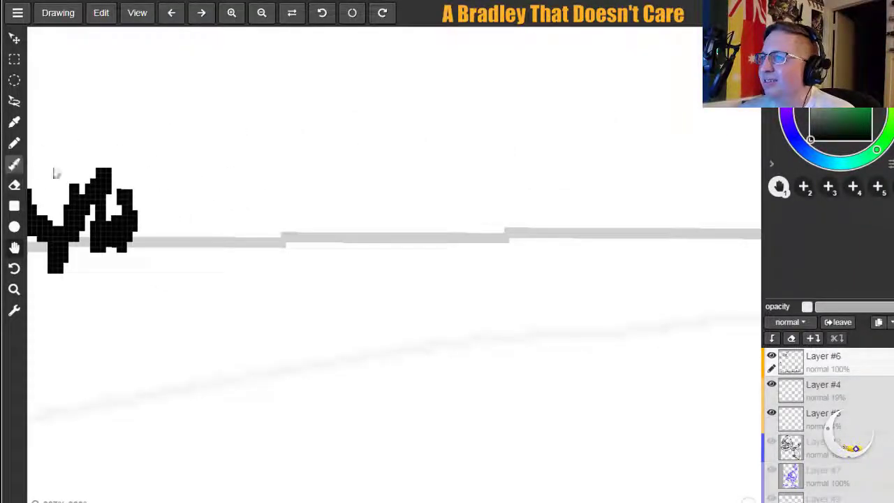
mouse_move(154, 250)
left_mouse_down()
mouse_move(181, 251)
mouse_move(211, 203)
mouse_move(219, 249)
mouse_move(258, 251)
mouse_move(275, 241)
mouse_move(291, 249)
mouse_move(310, 194)
mouse_move(325, 235)
mouse_move(347, 226)
mouse_move(353, 181)
mouse_move(407, 235)
mouse_move(433, 220)
mouse_move(449, 248)
mouse_move(509, 238)
mouse_move(498, 241)
mouse_move(539, 200)
mouse_move(552, 233)
mouse_move(626, 229)
mouse_move(660, 203)
mouse_move(674, 256)
mouse_move(723, 192)
mouse_move(737, 225)
left_mouse_up()
left_click(14, 247)
mouse_move(706, 264)
left_mouse_down()
mouse_move(370, 261)
mouse_move(109, 280)
left_mouse_up()
key("b")
mouse_move(123, 235)
left_mouse_down()
mouse_move(121, 213)
mouse_move(147, 248)
mouse_move(162, 231)
mouse_move(185, 236)
mouse_move(170, 188)
mouse_move(204, 234)
mouse_move(221, 201)
mouse_move(227, 229)
mouse_move(233, 169)
mouse_move(269, 193)
mouse_move(277, 227)
mouse_move(288, 196)
mouse_move(297, 213)
mouse_move(345, 186)
mouse_move(358, 206)
mouse_move(374, 206)
mouse_move(353, 138)
mouse_move(399, 221)
mouse_move(413, 163)
left_mouse_up()
mouse_move(421, 194)
left_mouse_down()
mouse_move(431, 218)
mouse_move(447, 198)
mouse_move(457, 169)
mouse_move(489, 172)
mouse_move(506, 211)
mouse_move(524, 183)
mouse_move(529, 215)
mouse_move(558, 181)
mouse_move(561, 210)
mouse_move(571, 200)
mouse_move(569, 141)
mouse_move(592, 209)
mouse_move(599, 185)
mouse_move(631, 166)
mouse_move(628, 210)
left_mouse_up()
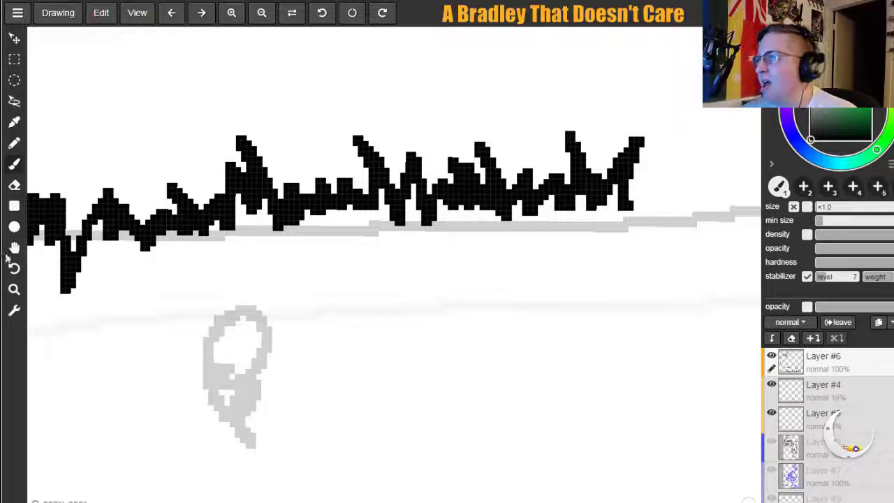
Continue the horizon grass up to the background tree's left trunk edge, with taller blades where it meets the trunk.
left_click(12, 249)
mouse_move(726, 233)
left_mouse_down()
mouse_move(465, 275)
mouse_move(343, 272)
left_mouse_up()
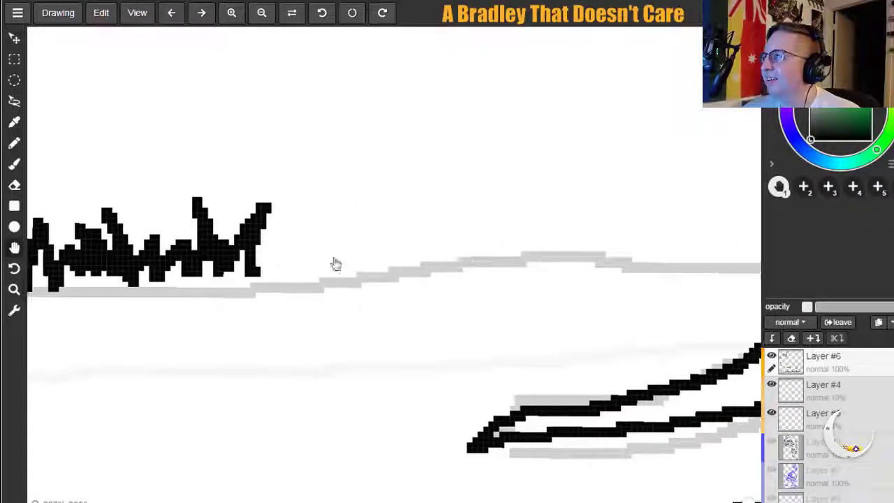
left_click(14, 164)
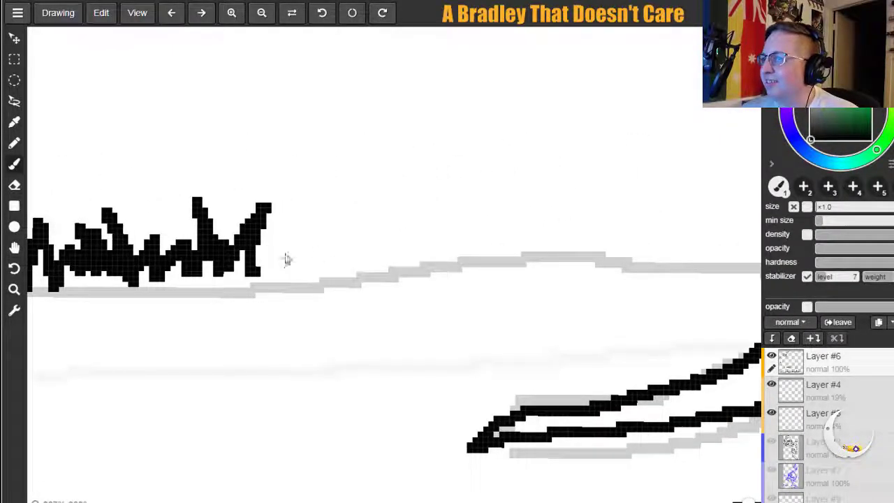
mouse_move(275, 249)
left_mouse_down()
mouse_move(314, 278)
mouse_move(328, 196)
mouse_move(348, 278)
mouse_move(382, 244)
mouse_move(412, 237)
mouse_move(428, 262)
mouse_move(454, 237)
mouse_move(442, 159)
mouse_move(504, 183)
mouse_move(493, 250)
mouse_move(545, 256)
mouse_move(561, 218)
mouse_move(598, 257)
mouse_move(660, 237)
mouse_move(670, 257)
mouse_move(690, 187)
mouse_move(723, 248)
mouse_move(742, 260)
left_mouse_up()
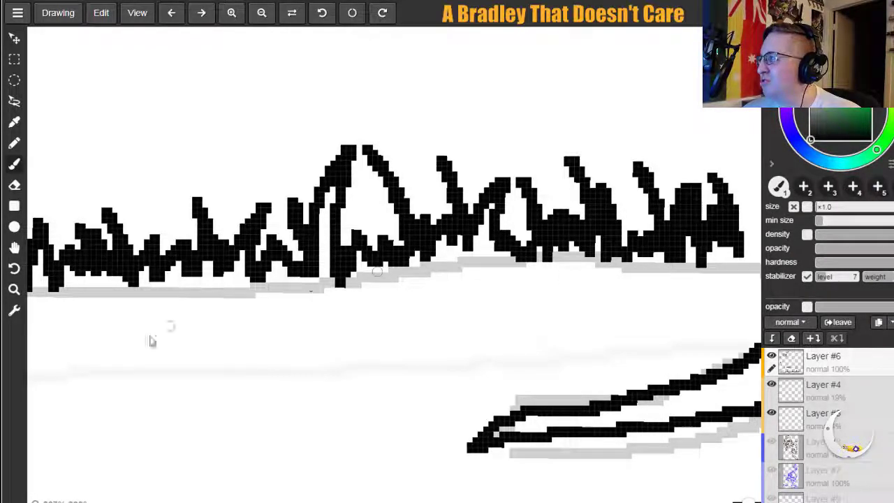
left_click(14, 244)
mouse_move(532, 294)
left_mouse_down()
mouse_move(234, 322)
mouse_move(209, 308)
left_mouse_up()
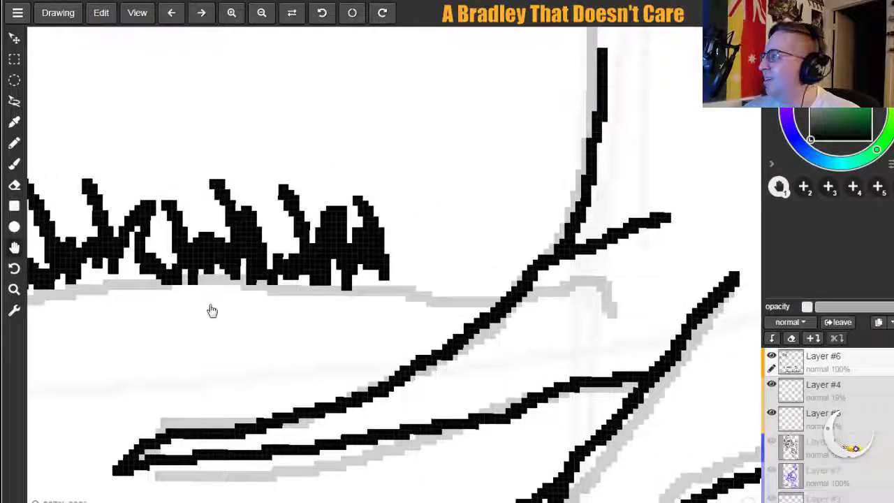
left_click(14, 162)
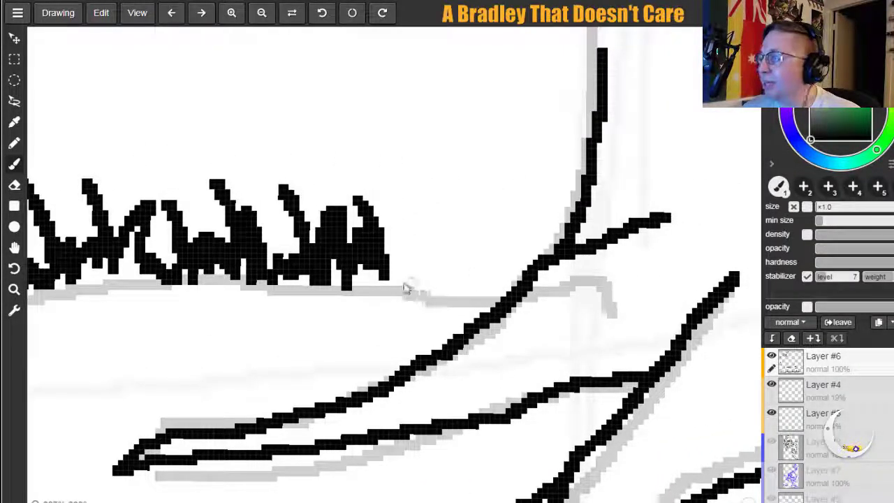
mouse_move(384, 288)
left_mouse_down()
mouse_move(398, 241)
mouse_move(426, 281)
mouse_move(431, 216)
mouse_move(445, 253)
mouse_move(459, 259)
mouse_move(523, 214)
mouse_move(494, 274)
mouse_move(426, 126)
mouse_move(482, 231)
mouse_move(506, 220)
mouse_move(522, 183)
mouse_move(520, 208)
mouse_move(494, 102)
mouse_move(533, 170)
mouse_move(530, 188)
mouse_move(570, 103)
mouse_move(547, 207)
mouse_move(551, 257)
mouse_move(512, 283)
mouse_move(493, 274)
mouse_move(538, 223)
mouse_move(534, 270)
left_mouse_up()
Ink grass tufts along the background tree's upper left root, from its tip to the fork beside the trunk.
mouse_move(180, 429)
left_mouse_down()
mouse_move(176, 379)
mouse_move(197, 422)
mouse_move(210, 424)
mouse_move(227, 358)
left_mouse_up()
mouse_move(133, 449)
left_mouse_down()
mouse_move(99, 424)
mouse_move(121, 454)
mouse_move(77, 418)
mouse_move(112, 480)
mouse_move(152, 443)
mouse_move(158, 461)
mouse_move(159, 421)
mouse_move(204, 435)
mouse_move(299, 405)
mouse_move(278, 454)
mouse_move(302, 459)
mouse_move(312, 402)
mouse_move(347, 441)
mouse_move(323, 340)
left_mouse_up()
mouse_move(323, 341)
left_mouse_down()
mouse_move(375, 430)
mouse_move(388, 403)
mouse_move(396, 420)
mouse_move(416, 411)
mouse_move(422, 448)
mouse_move(436, 413)
mouse_move(439, 447)
left_mouse_up()
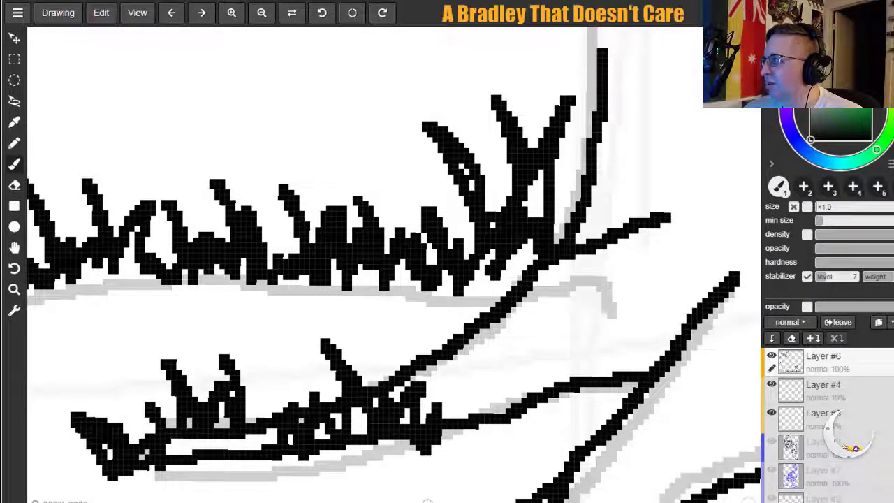
mouse_move(498, 431)
left_mouse_down()
mouse_move(522, 394)
mouse_move(566, 365)
mouse_move(573, 399)
left_mouse_up()
mouse_move(634, 378)
left_mouse_down()
mouse_move(667, 288)
mouse_move(680, 329)
mouse_move(618, 265)
left_mouse_up()
mouse_move(618, 265)
left_mouse_down()
mouse_move(668, 332)
mouse_move(636, 307)
mouse_move(658, 326)
left_mouse_up()
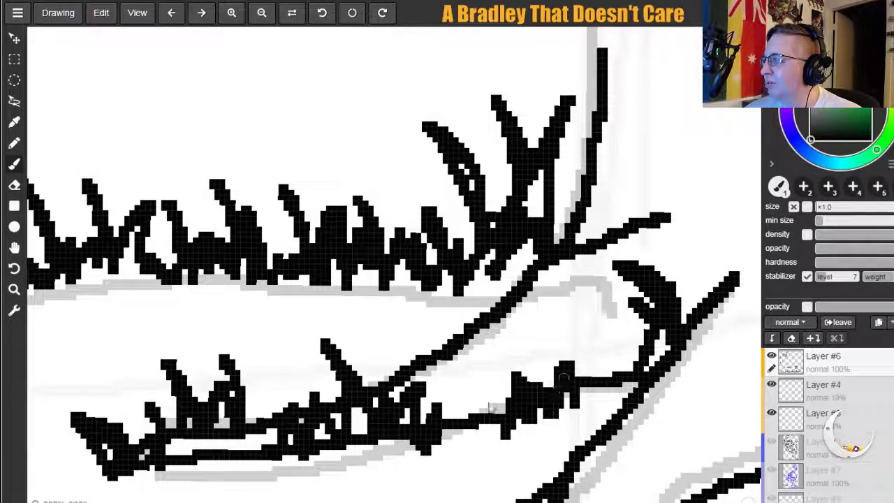
Ink grass blades over the tree's lower left roots and along the base line rising toward the central peak.
left_click(13, 248)
left_click_drag(399, 369, 241, 129)
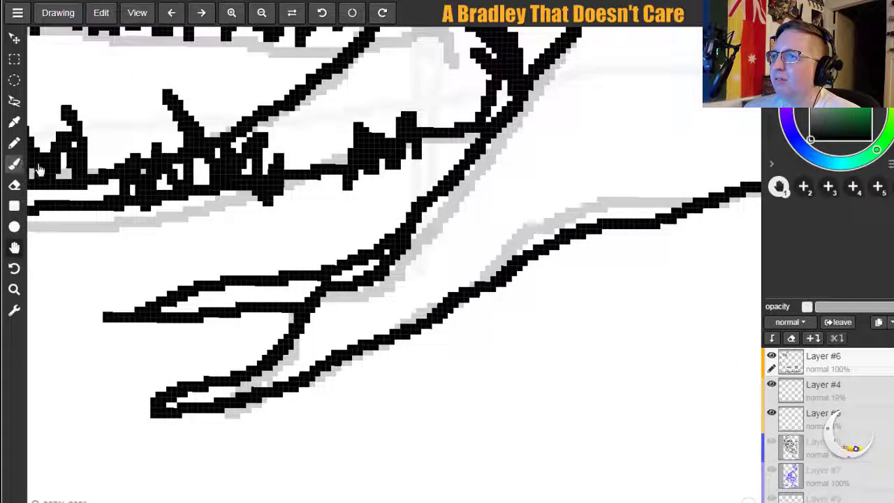
left_click(13, 164)
mouse_move(119, 272)
left_mouse_down()
mouse_move(123, 320)
mouse_move(179, 333)
mouse_move(202, 333)
mouse_move(246, 293)
mouse_move(231, 345)
left_mouse_up()
mouse_move(168, 401)
left_mouse_down()
mouse_move(156, 350)
mouse_move(181, 379)
mouse_move(234, 365)
mouse_move(268, 302)
mouse_move(277, 368)
mouse_move(322, 258)
mouse_move(351, 258)
mouse_move(349, 205)
mouse_move(364, 241)
mouse_move(381, 206)
left_mouse_up()
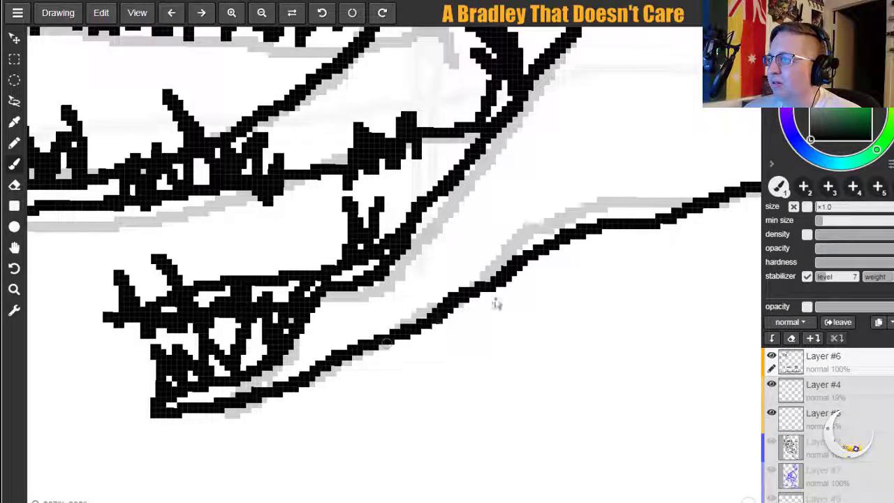
left_click_drag(318, 325, 338, 374)
mouse_move(344, 337)
left_mouse_down()
mouse_move(350, 362)
mouse_move(351, 309)
mouse_move(380, 355)
mouse_move(397, 319)
mouse_move(417, 365)
mouse_move(423, 310)
mouse_move(448, 361)
mouse_move(464, 356)
mouse_move(452, 260)
mouse_move(481, 337)
mouse_move(475, 316)
mouse_move(503, 271)
mouse_move(489, 355)
mouse_move(516, 315)
mouse_move(517, 341)
mouse_move(537, 275)
mouse_move(554, 309)
mouse_move(558, 358)
mouse_move(577, 308)
mouse_move(619, 366)
left_mouse_up()
mouse_move(586, 240)
left_mouse_down()
mouse_move(588, 181)
mouse_move(601, 236)
mouse_move(603, 183)
mouse_move(633, 225)
mouse_move(636, 139)
mouse_move(646, 223)
mouse_move(688, 136)
left_mouse_up()
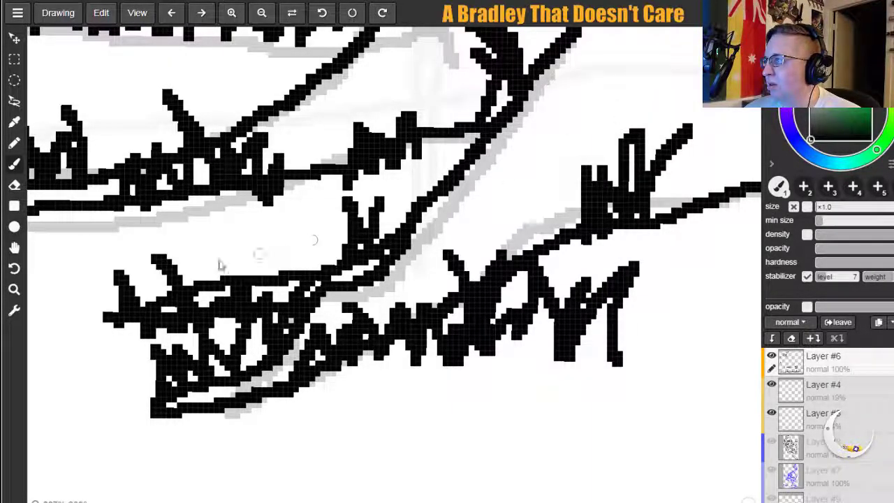
Ink a grass tuft on the central root peak and start the horizon grass beside the right trunk edge.
left_click(15, 249)
mouse_move(684, 222)
left_mouse_down()
mouse_move(543, 229)
mouse_move(218, 300)
left_mouse_up()
left_click(14, 164)
mouse_move(319, 300)
left_mouse_down()
mouse_move(337, 283)
mouse_move(345, 237)
mouse_move(377, 236)
mouse_move(394, 253)
mouse_move(407, 244)
mouse_move(411, 313)
left_mouse_up()
mouse_move(361, 251)
left_mouse_down()
mouse_move(332, 158)
mouse_move(382, 170)
left_mouse_up()
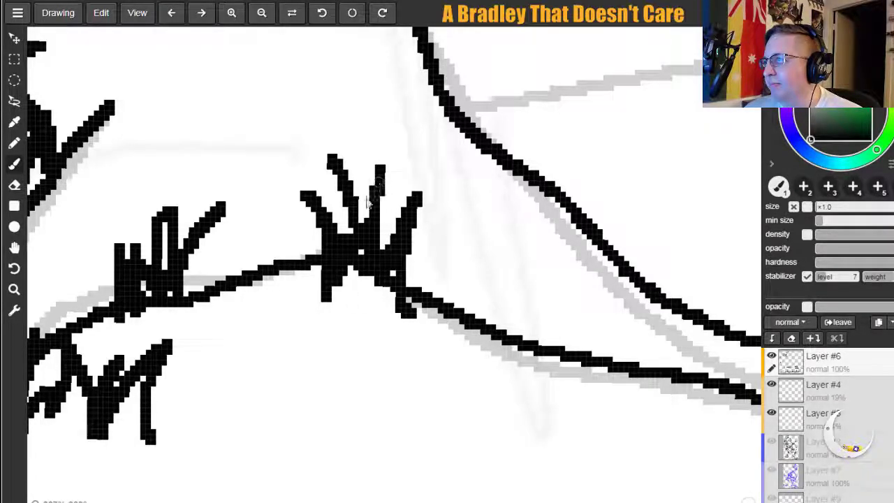
mouse_move(467, 120)
left_mouse_down()
mouse_move(497, 145)
mouse_move(501, 120)
mouse_move(529, 89)
mouse_move(538, 131)
mouse_move(521, 27)
mouse_move(581, 140)
mouse_move(637, 62)
mouse_move(589, 129)
left_mouse_up()
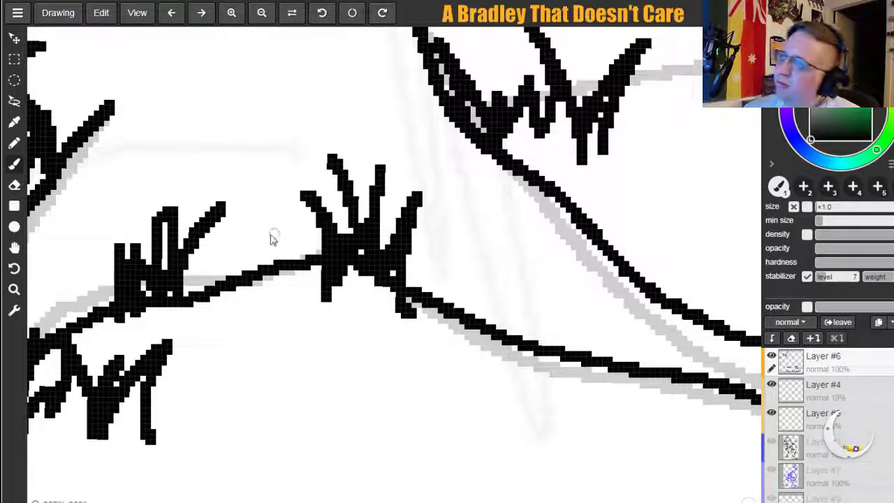
Ink grass tufts along the upper and lower edges of the background tree's right root.
left_click(15, 249)
mouse_move(305, 282)
left_mouse_down()
mouse_move(275, 200)
mouse_move(173, 185)
left_mouse_up()
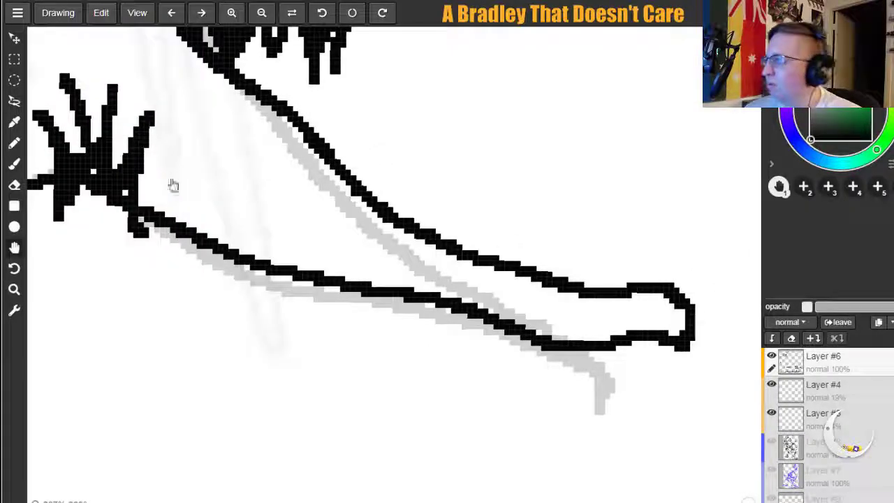
left_click(16, 164)
mouse_move(394, 223)
left_mouse_down()
mouse_move(419, 220)
mouse_move(446, 150)
mouse_move(447, 236)
mouse_move(489, 178)
left_mouse_up()
mouse_move(274, 193)
left_mouse_down()
mouse_move(314, 276)
mouse_move(377, 245)
mouse_move(383, 231)
left_mouse_up()
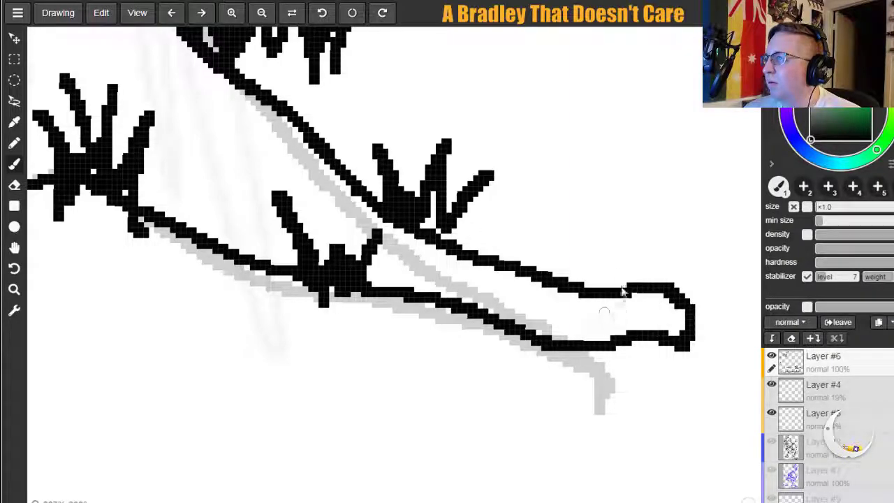
mouse_move(599, 208)
left_mouse_down()
mouse_move(639, 241)
mouse_move(676, 236)
left_mouse_up()
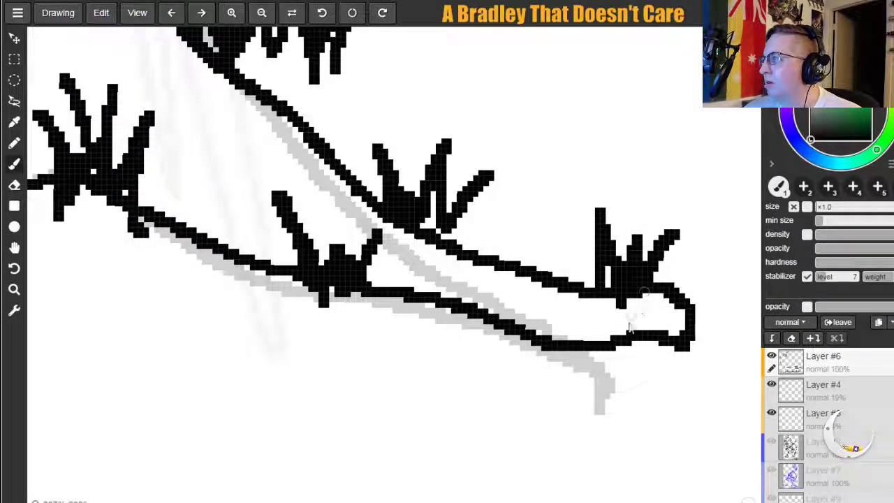
mouse_move(363, 299)
left_mouse_down()
mouse_move(388, 264)
mouse_move(416, 310)
mouse_move(427, 311)
mouse_move(456, 270)
mouse_move(484, 322)
mouse_move(503, 306)
left_mouse_up()
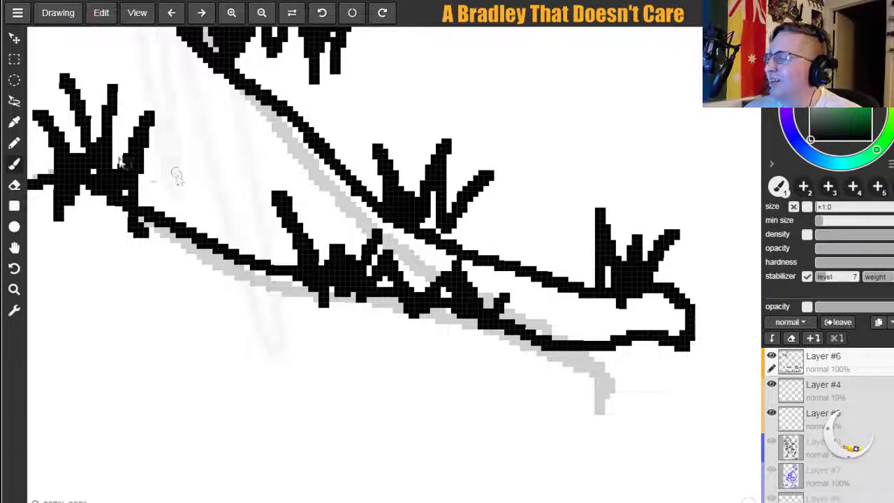
Ink the horizon grass right of the background tree to the line's end, with two tall crossing blades above it.
left_click(15, 246)
mouse_move(405, 150)
left_mouse_down()
mouse_move(230, 266)
mouse_move(137, 310)
mouse_move(133, 342)
left_mouse_up()
left_click(14, 164)
mouse_move(77, 231)
left_mouse_down()
mouse_move(63, 276)
mouse_move(97, 285)
mouse_move(130, 259)
mouse_move(256, 264)
mouse_move(275, 132)
mouse_move(282, 262)
mouse_move(303, 163)
mouse_move(318, 232)
left_mouse_up()
mouse_move(172, 225)
left_mouse_down()
mouse_move(192, 261)
mouse_move(232, 249)
left_mouse_up()
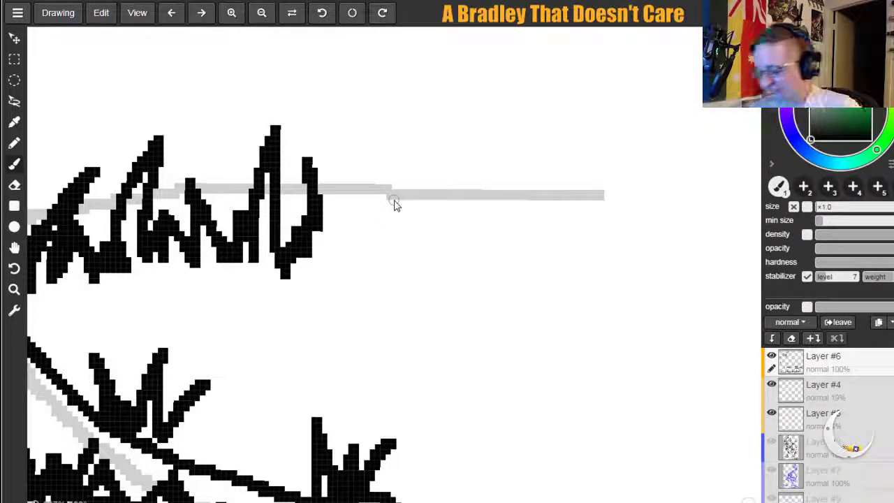
mouse_move(318, 228)
left_mouse_down()
mouse_move(357, 236)
mouse_move(389, 142)
mouse_move(385, 236)
mouse_move(399, 257)
mouse_move(448, 258)
mouse_move(445, 227)
mouse_move(467, 202)
mouse_move(493, 221)
mouse_move(513, 241)
left_mouse_up()
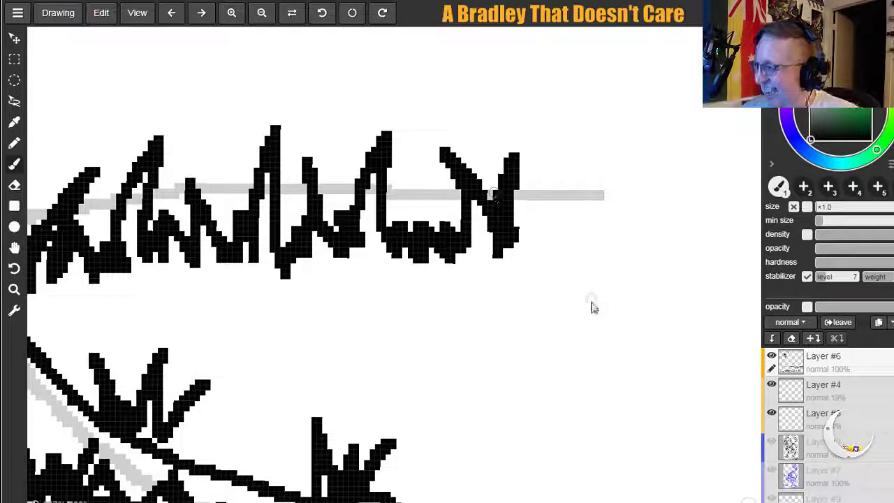
mouse_move(523, 246)
left_mouse_down()
mouse_move(530, 180)
mouse_move(564, 236)
mouse_move(605, 146)
mouse_move(616, 245)
left_mouse_up()
mouse_move(375, 80)
left_mouse_down()
mouse_move(441, 222)
mouse_move(499, 64)
left_mouse_up()
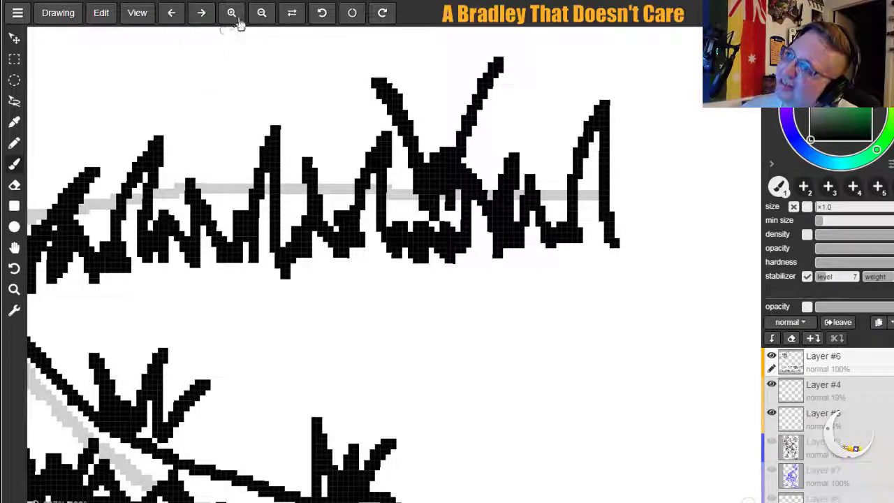
Examine the whole canvas, from the inked tree scene across to the sketched creature holding the pitchfork.
left_click(261, 14)
left_click(263, 14)
left_click(264, 14)
left_click(264, 14)
left_click(263, 14)
left_click(263, 15)
left_click(264, 15)
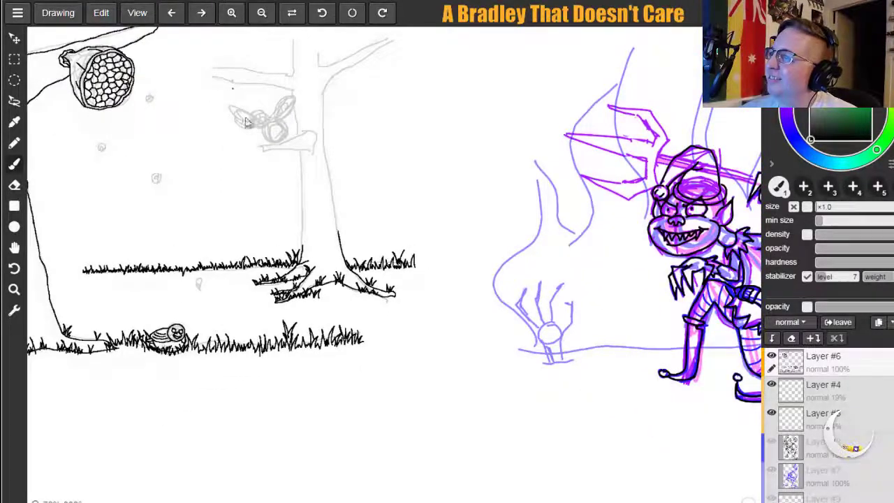
left_click(14, 248)
mouse_move(124, 265)
left_mouse_down()
mouse_move(203, 234)
mouse_move(146, 345)
mouse_move(170, 334)
left_mouse_up()
mouse_move(343, 377)
left_mouse_down()
mouse_move(396, 174)
mouse_move(390, 235)
mouse_move(177, 343)
left_mouse_up()
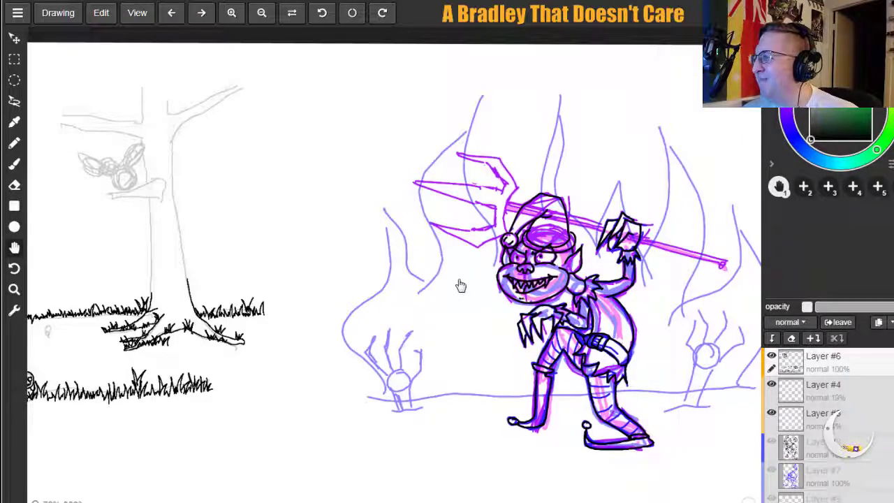
mouse_move(461, 288)
left_mouse_down()
mouse_move(355, 294)
mouse_move(370, 291)
left_mouse_up()
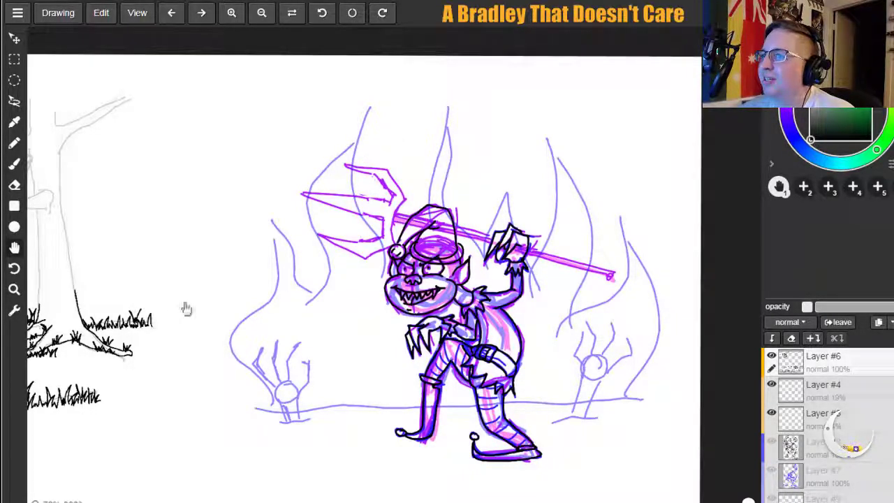
Handwrite "go" and "A+" beside the pitchfork creature's face, undoing each scribble.
left_click(15, 164)
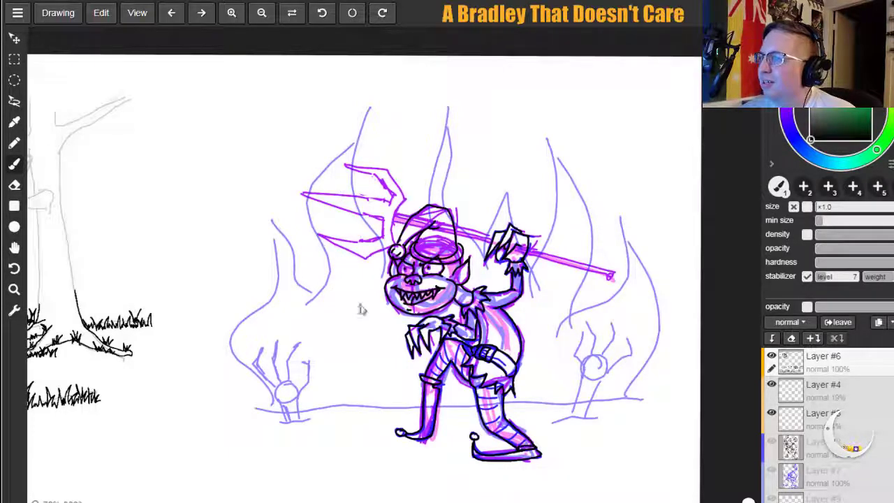
left_click_drag(351, 298, 353, 292)
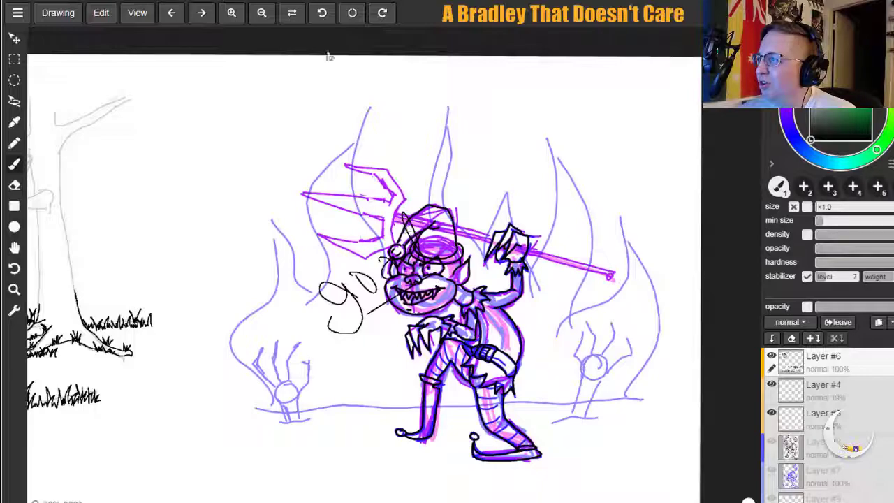
left_click(172, 14)
left_click(175, 14)
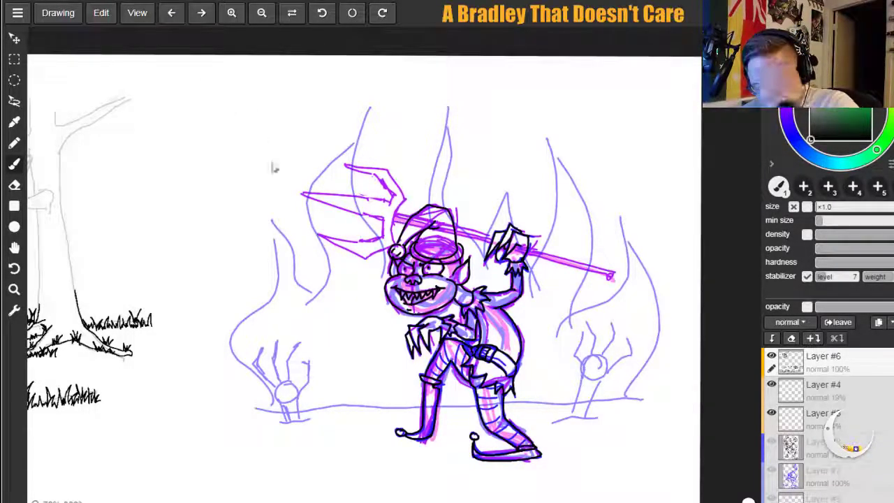
left_click_drag(323, 266, 335, 342)
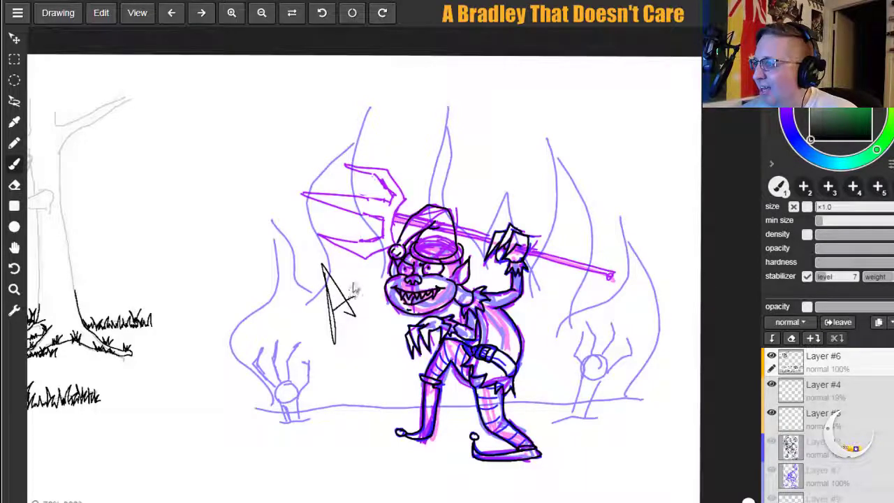
left_click_drag(346, 275, 370, 261)
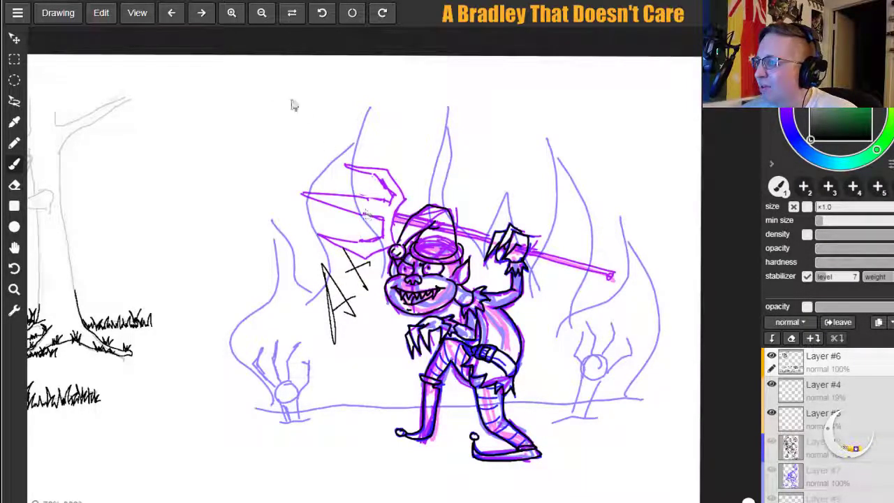
left_click(172, 13)
left_click(172, 13)
left_click(173, 14)
left_click(173, 14)
left_click(172, 14)
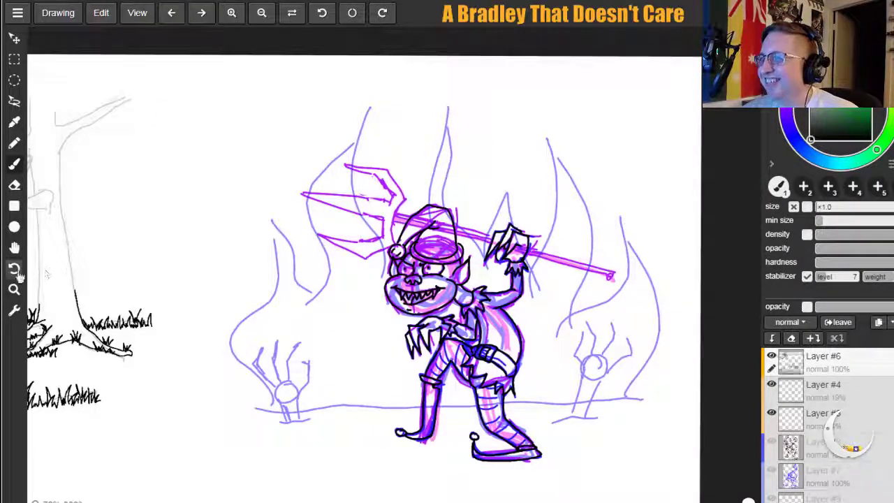
Ink the background tree's left trunk edge downward from the broken branch, starting a curled knot partway down.
left_click(14, 248)
left_click_drag(49, 248, 266, 264)
left_click(14, 164)
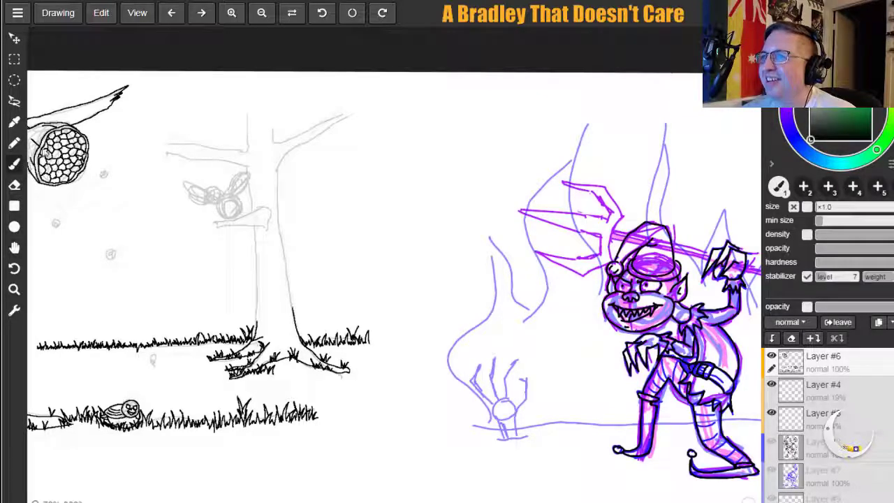
left_click(232, 16)
left_click(231, 15)
left_click(232, 15)
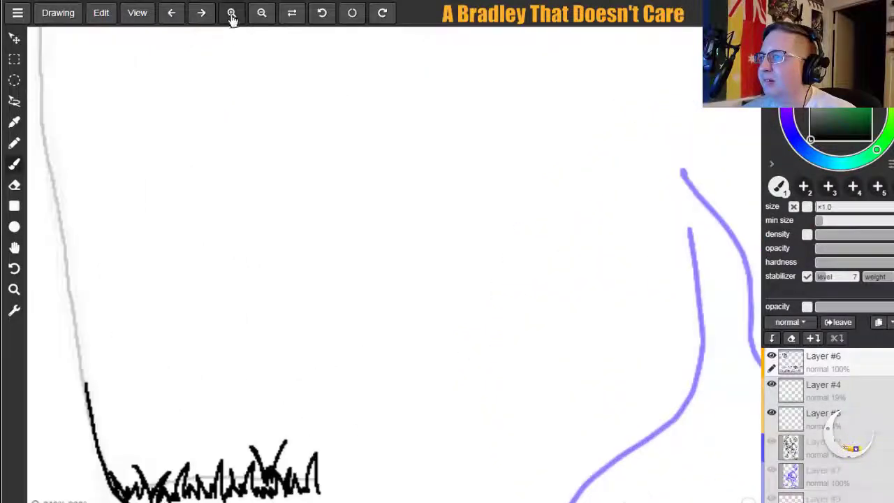
left_click(14, 247)
mouse_move(117, 266)
left_mouse_down()
mouse_move(297, 236)
mouse_move(411, 203)
left_mouse_up()
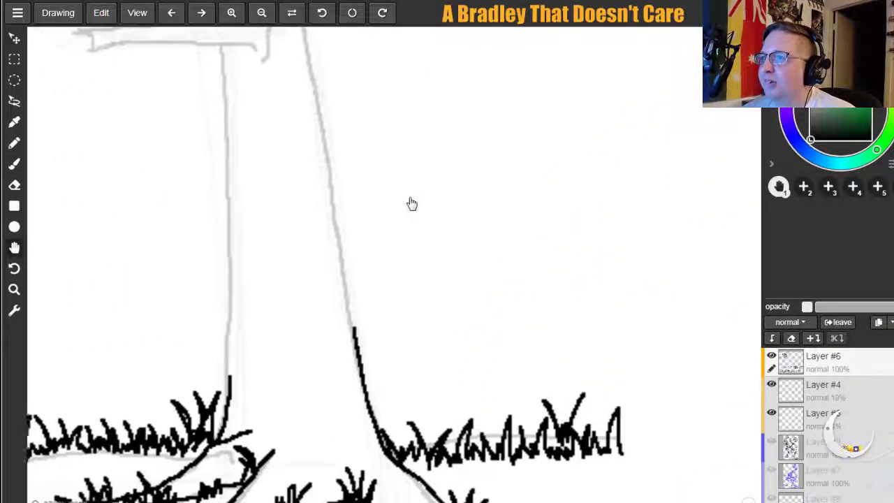
left_click(14, 164)
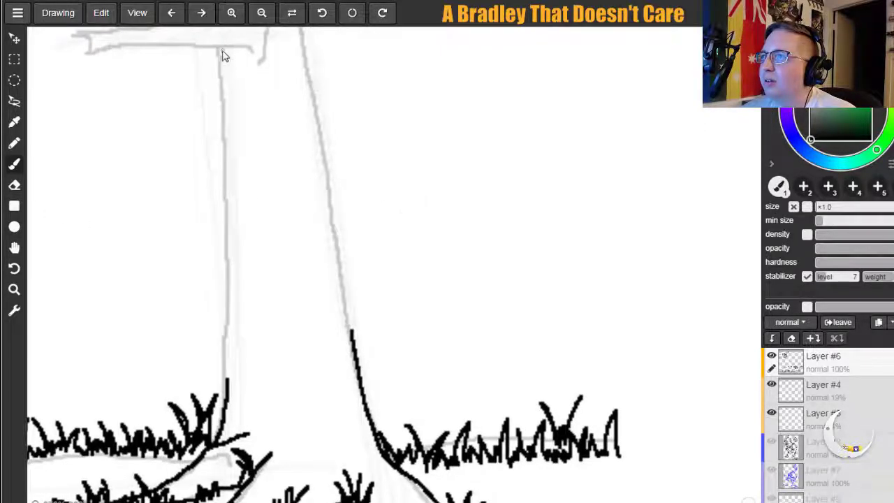
mouse_move(219, 49)
left_mouse_down()
mouse_move(228, 179)
mouse_move(238, 177)
left_mouse_up()
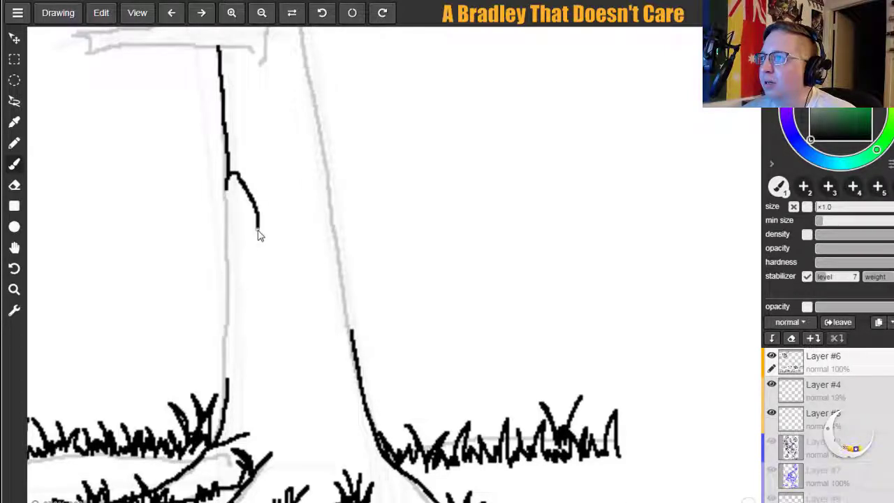
mouse_move(225, 195)
left_mouse_down()
mouse_move(247, 221)
mouse_move(230, 198)
mouse_move(227, 241)
left_mouse_up()
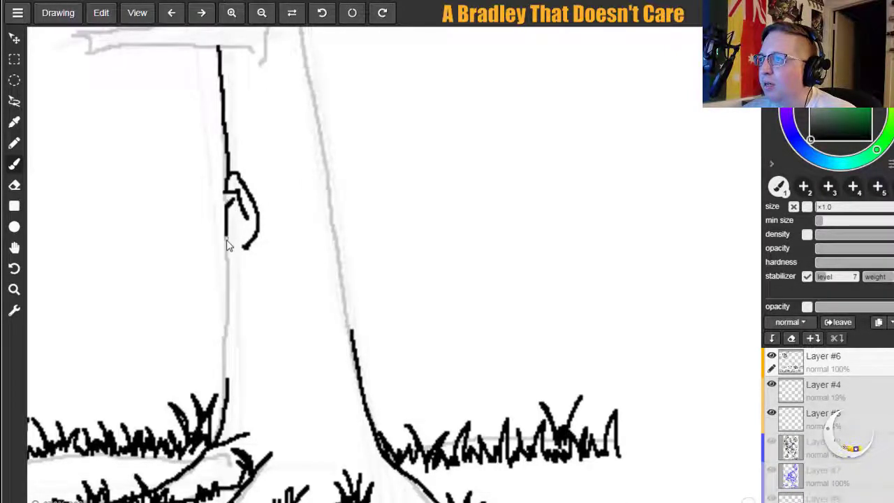
Complete the curled knot and ink the rest of the left trunk edge down to the root.
left_click_drag(223, 203, 226, 294)
mouse_move(236, 246)
left_mouse_down()
mouse_move(237, 222)
mouse_move(245, 253)
left_mouse_up()
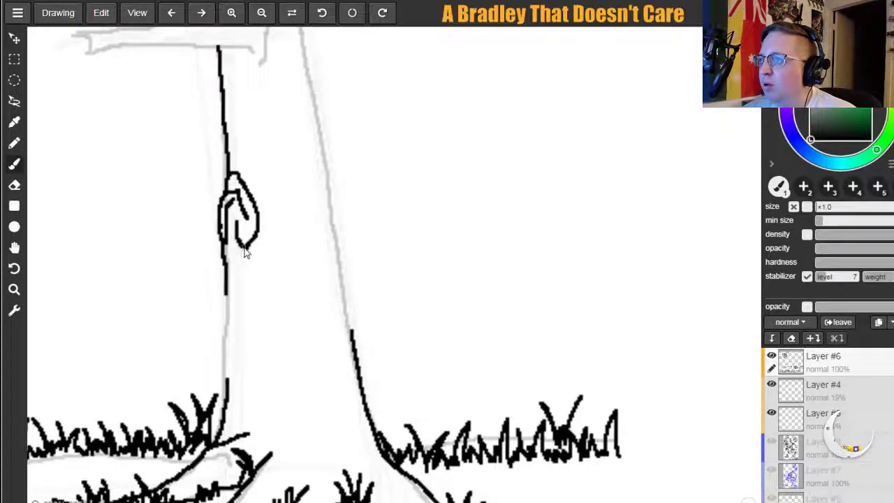
mouse_move(237, 208)
left_mouse_down()
mouse_move(250, 227)
mouse_move(248, 244)
mouse_move(235, 251)
left_mouse_up()
left_click_drag(229, 297, 227, 391)
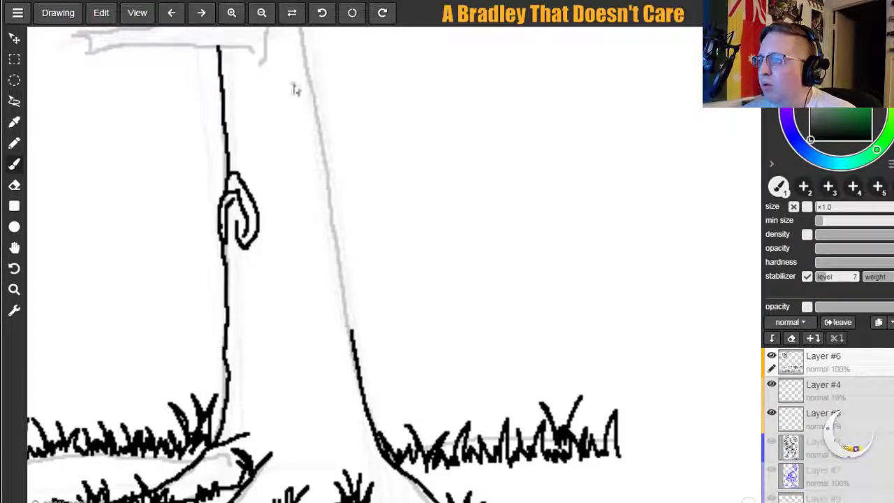
Ink the broken branch with its splintered tip and rounded base, plus the background tree's right trunk edge.
left_click(14, 248)
mouse_move(105, 191)
left_mouse_down()
mouse_move(136, 303)
mouse_move(112, 345)
left_mouse_up()
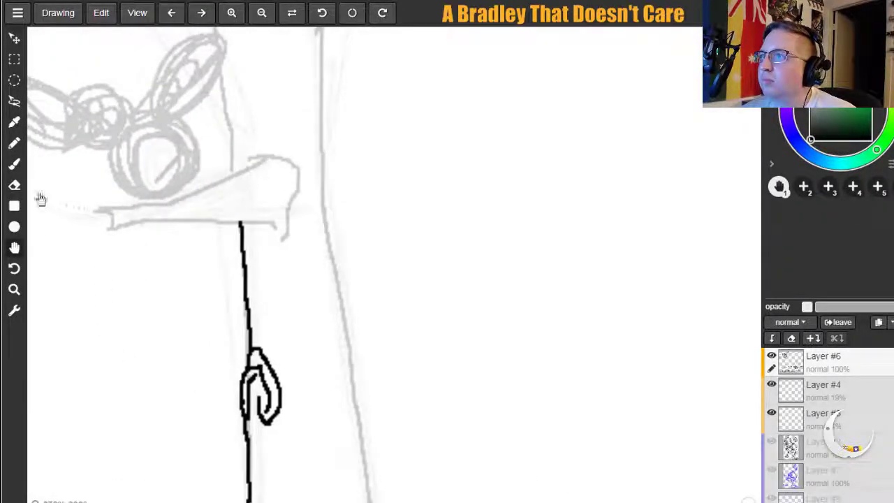
left_click(14, 163)
mouse_move(112, 218)
left_mouse_down()
mouse_move(195, 195)
mouse_move(282, 156)
mouse_move(293, 208)
left_mouse_up()
mouse_move(273, 237)
left_mouse_down()
mouse_move(294, 233)
mouse_move(177, 222)
mouse_move(88, 229)
mouse_move(100, 219)
mouse_move(62, 213)
mouse_move(92, 222)
left_mouse_up()
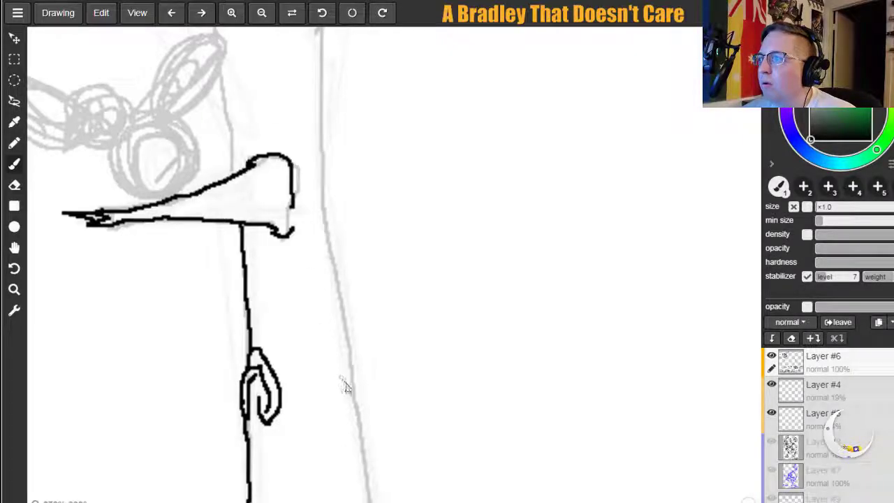
left_click_drag(375, 502, 342, 250)
left_click_drag(339, 213, 331, 50)
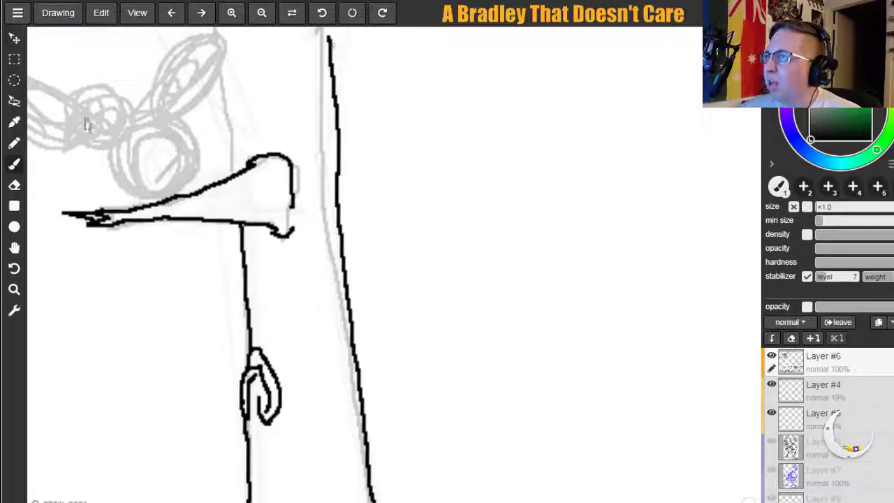
Try to ink a round head and a back line for the sketched bird above the broken branch.
left_click(233, 13)
left_click(14, 247)
left_click_drag(189, 225, 403, 311)
mouse_move(377, 138)
left_mouse_down()
mouse_move(473, 198)
mouse_move(482, 213)
left_mouse_up()
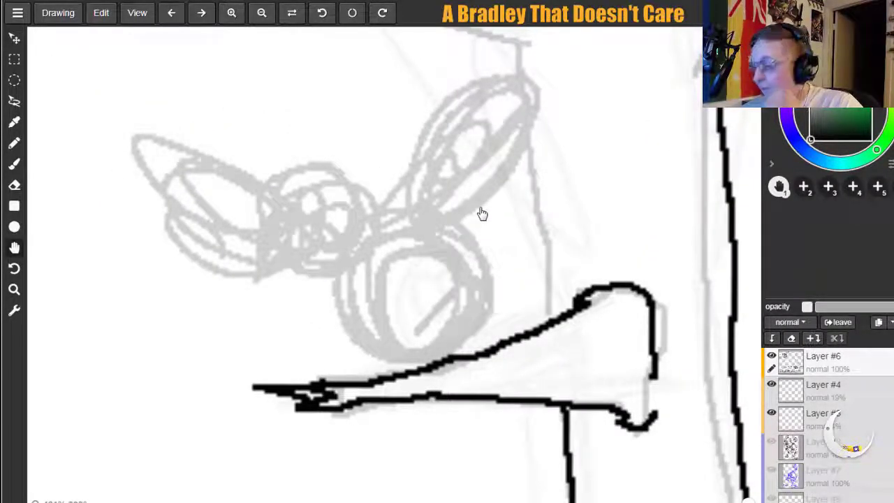
left_click(25, 162)
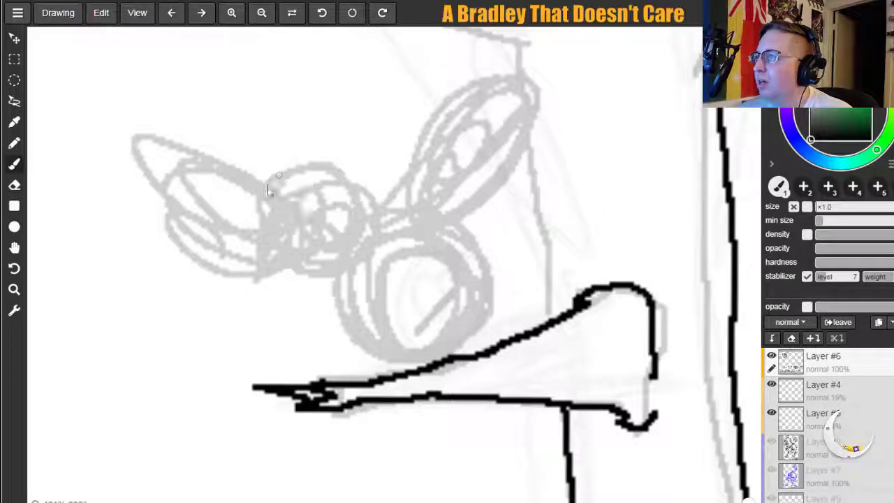
mouse_move(266, 209)
left_mouse_down()
mouse_move(328, 231)
mouse_move(314, 137)
mouse_move(254, 182)
mouse_move(330, 230)
mouse_move(305, 121)
mouse_move(263, 223)
mouse_move(336, 150)
mouse_move(249, 188)
mouse_move(317, 123)
left_mouse_up()
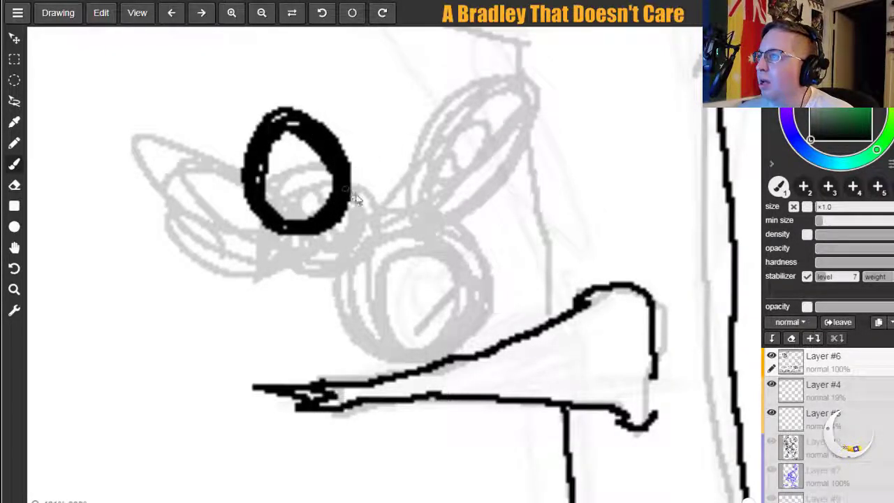
key("ctrl+z")
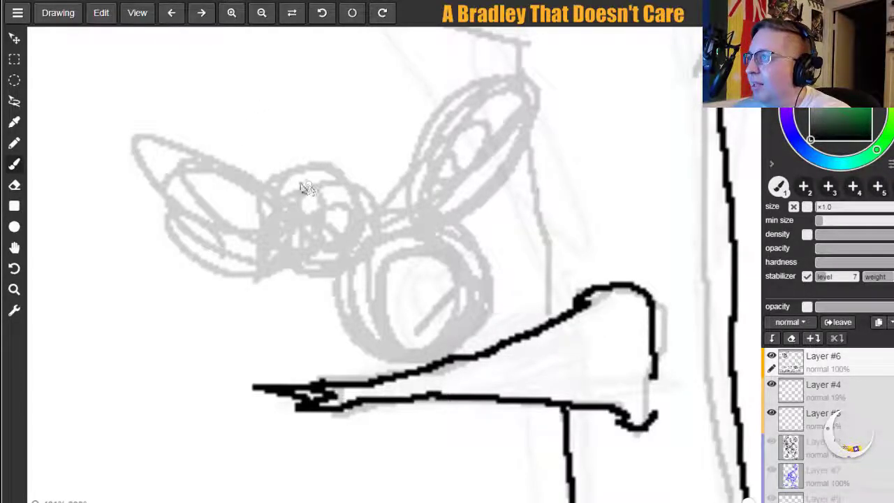
mouse_move(243, 198)
left_mouse_down()
mouse_move(255, 149)
mouse_move(319, 143)
left_mouse_up()
key("ctrl+z")
mouse_move(241, 186)
left_mouse_down()
mouse_move(275, 126)
mouse_move(331, 131)
mouse_move(347, 168)
mouse_move(342, 194)
mouse_move(312, 220)
mouse_move(256, 220)
mouse_move(238, 203)
mouse_move(244, 176)
left_mouse_up()
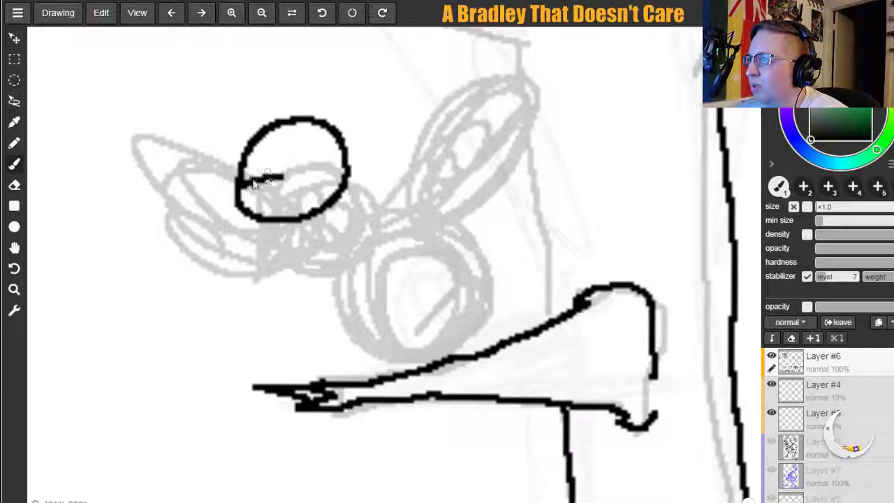
key("ctrl+z")
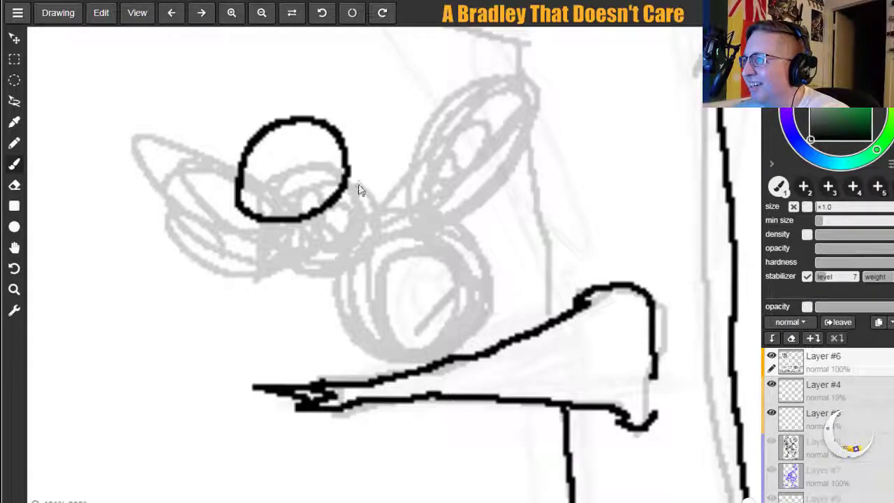
mouse_move(346, 183)
left_mouse_down()
mouse_move(387, 182)
mouse_move(438, 202)
mouse_move(497, 257)
left_mouse_up()
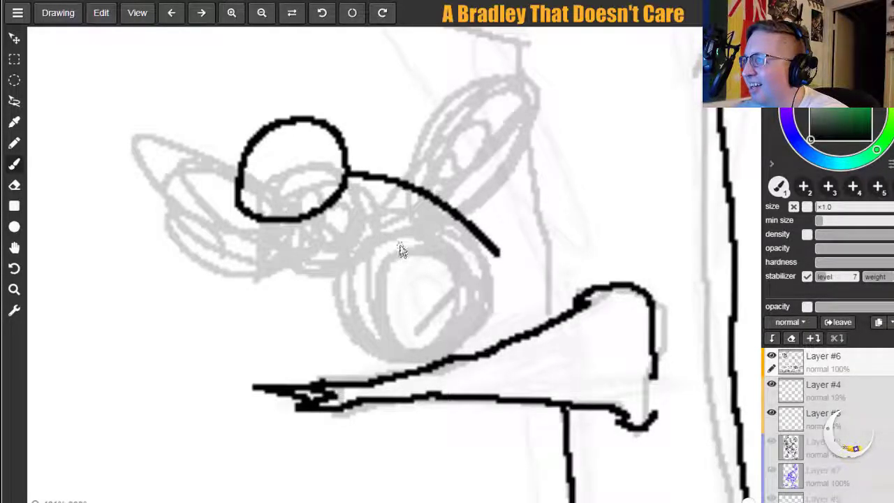
key("ctrl+z")
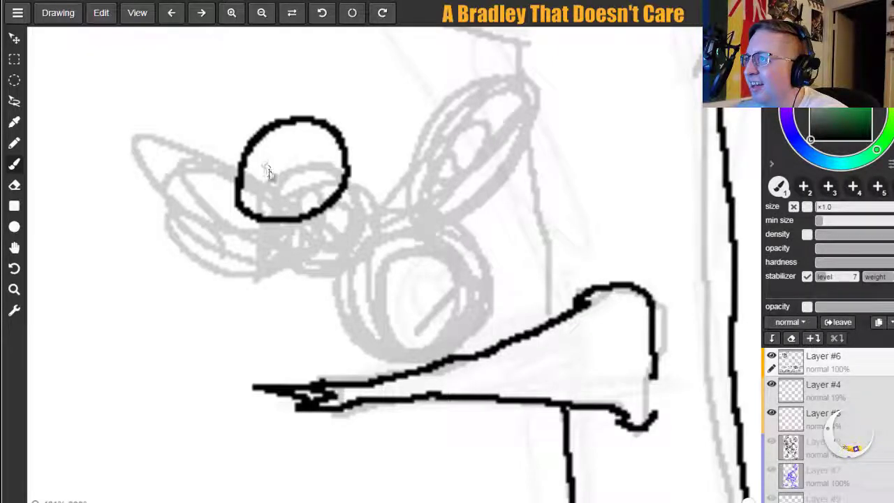
key("ctrl+z")
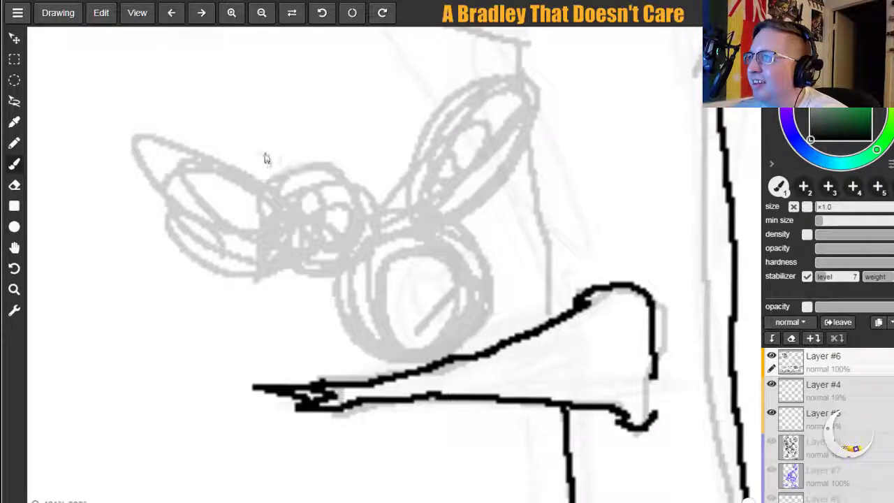
Try to ink the bird's chest and back curves over the faded sketch, undoing the strokes.
mouse_move(272, 197)
left_mouse_down()
mouse_move(312, 269)
mouse_move(401, 321)
left_mouse_up()
mouse_move(351, 133)
left_mouse_down()
mouse_move(397, 151)
mouse_move(470, 238)
mouse_move(489, 281)
left_mouse_up()
key("ctrl+z")
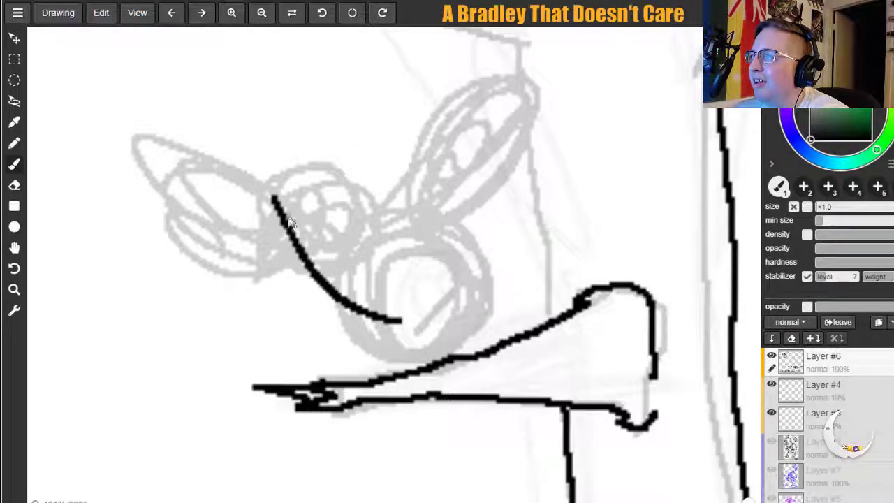
key("ctrl+z")
mouse_move(262, 166)
left_mouse_down()
mouse_move(259, 221)
mouse_move(286, 277)
mouse_move(335, 299)
mouse_move(334, 288)
mouse_move(389, 326)
mouse_move(453, 339)
left_mouse_up()
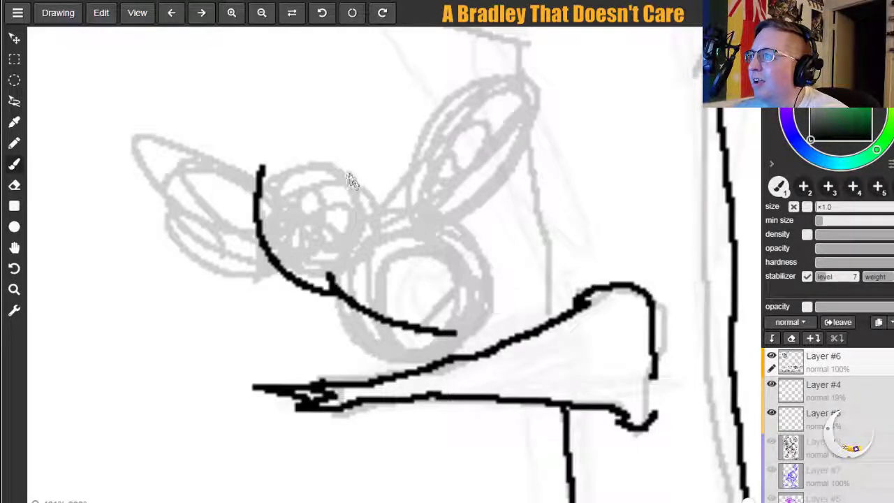
left_click_drag(391, 143, 423, 164)
key("ctrl+z")
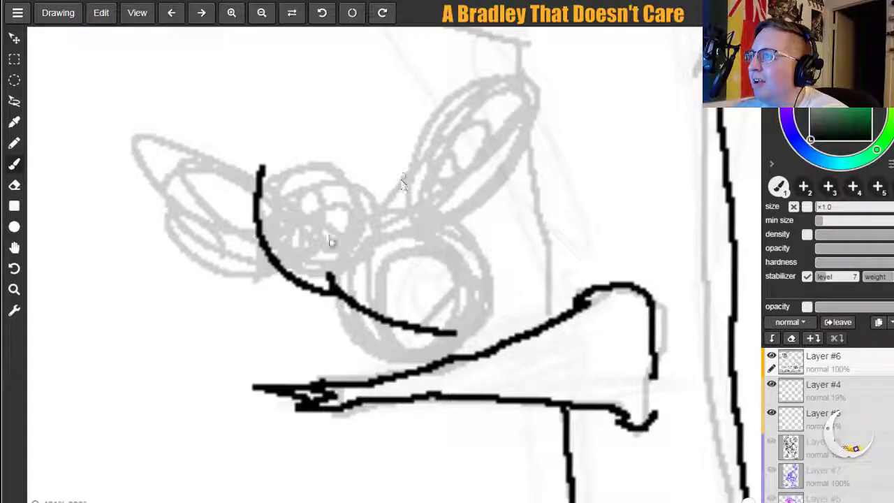
key("ctrl+z")
key("ctrl+z")
Retry the bird's belly and back outline with new curved strokes, undoing each one.
mouse_move(264, 184)
left_mouse_down()
mouse_move(315, 273)
mouse_move(371, 292)
mouse_move(404, 318)
mouse_move(460, 330)
left_mouse_up()
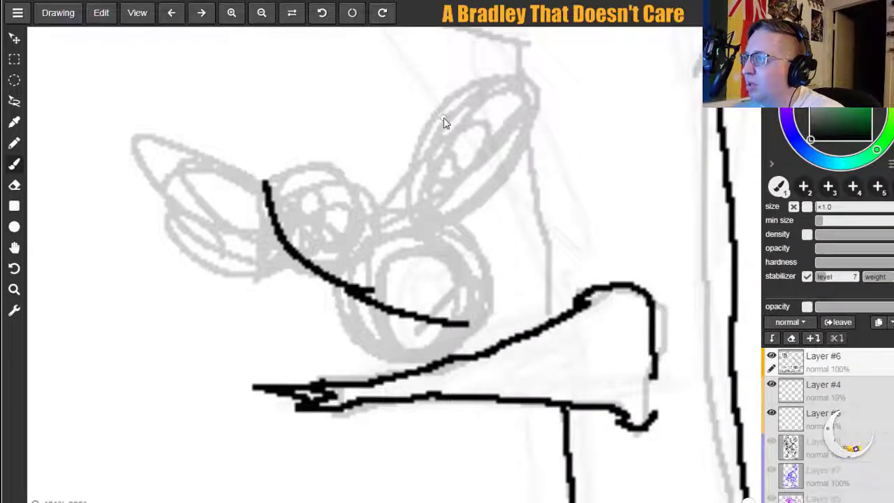
key("ctrl+z")
mouse_move(356, 302)
left_mouse_down()
mouse_move(418, 307)
mouse_move(491, 266)
left_mouse_up()
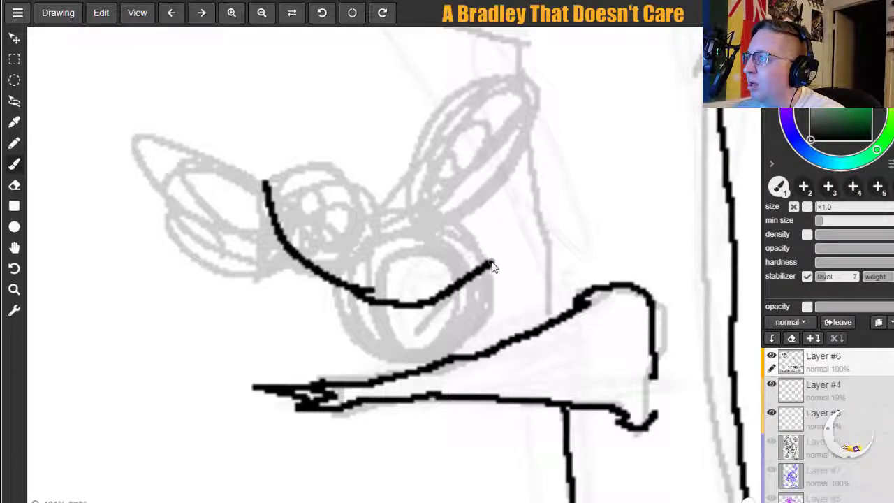
key("ctrl+z")
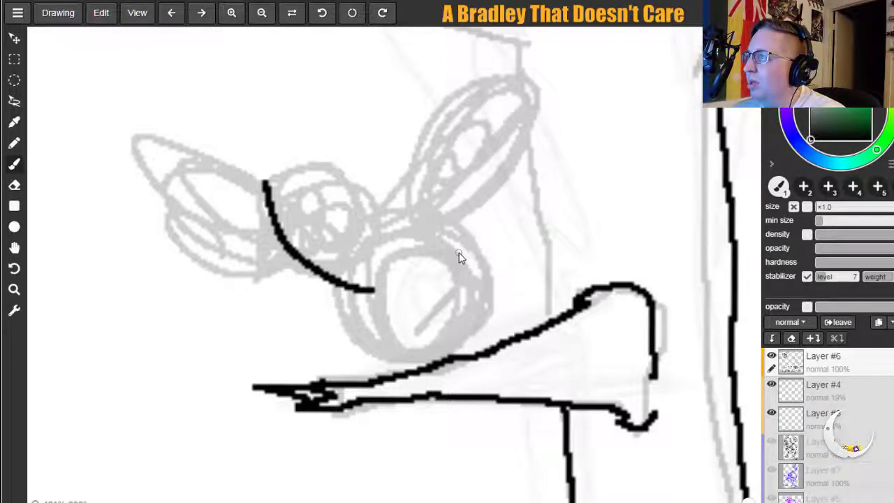
key("ctrl+z")
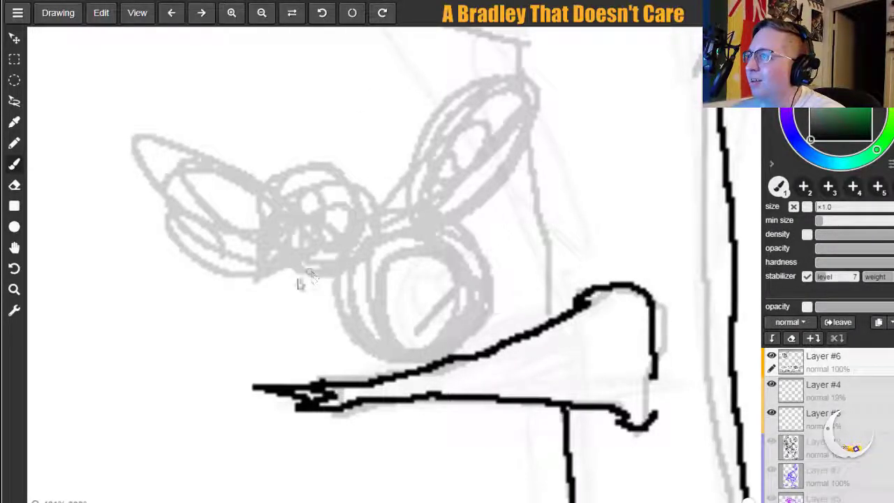
mouse_move(283, 222)
left_mouse_down()
mouse_move(308, 304)
mouse_move(356, 231)
mouse_move(290, 224)
mouse_move(415, 195)
mouse_move(436, 168)
left_mouse_up()
key("ctrl+z")
mouse_move(329, 211)
left_mouse_down()
mouse_move(361, 140)
mouse_move(377, 130)
left_mouse_up()
key("ctrl+z")
key("ctrl+z")
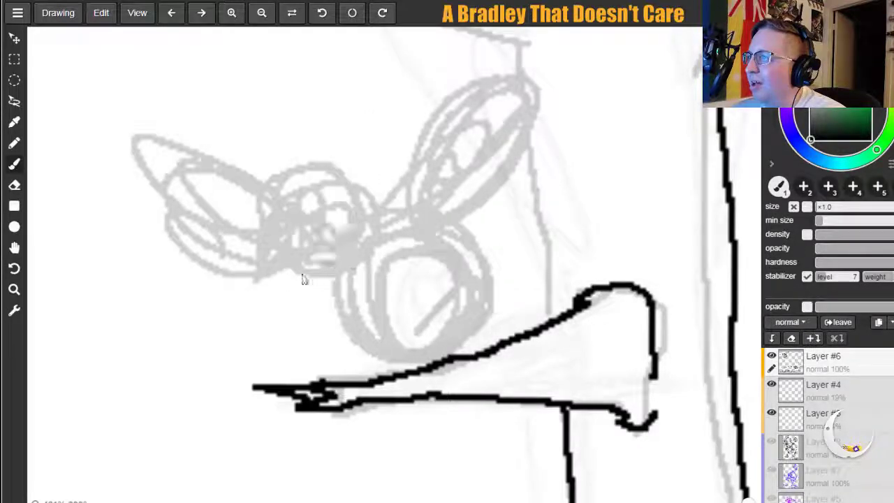
Ink the bird's oval head over the sketched head and add a hooked, open beak across its lower part.
left_click_drag(234, 242, 341, 227)
left_click_drag(320, 281, 304, 199)
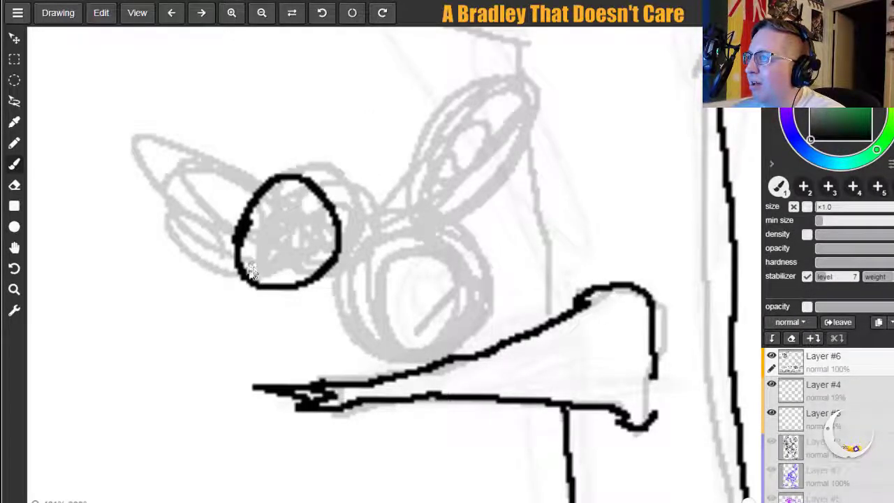
key("ctrl+z")
mouse_move(241, 275)
left_mouse_down()
mouse_move(239, 234)
mouse_move(329, 201)
mouse_move(308, 290)
mouse_move(247, 258)
mouse_move(260, 203)
mouse_move(326, 180)
mouse_move(322, 264)
mouse_move(253, 273)
left_mouse_up()
key("ctrl+z")
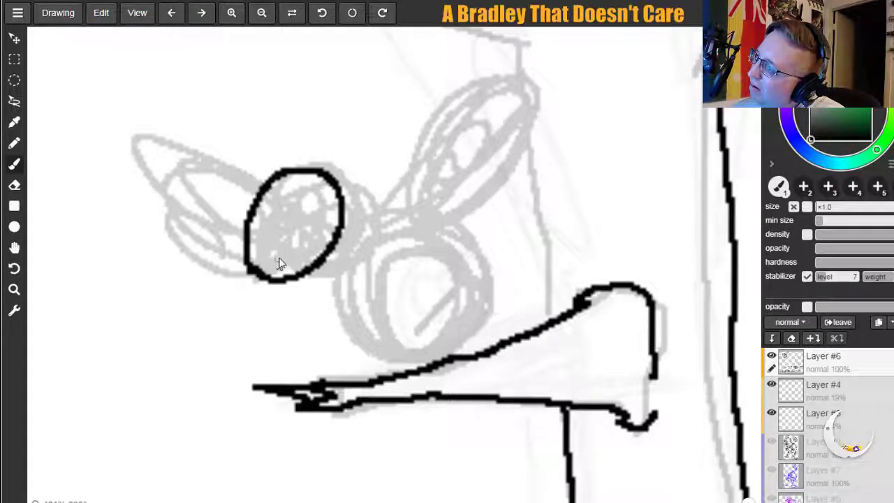
mouse_move(230, 263)
left_mouse_down()
mouse_move(256, 232)
mouse_move(287, 225)
mouse_move(310, 246)
mouse_move(313, 314)
mouse_move(276, 284)
mouse_move(228, 283)
mouse_move(292, 246)
mouse_move(305, 286)
left_mouse_up()
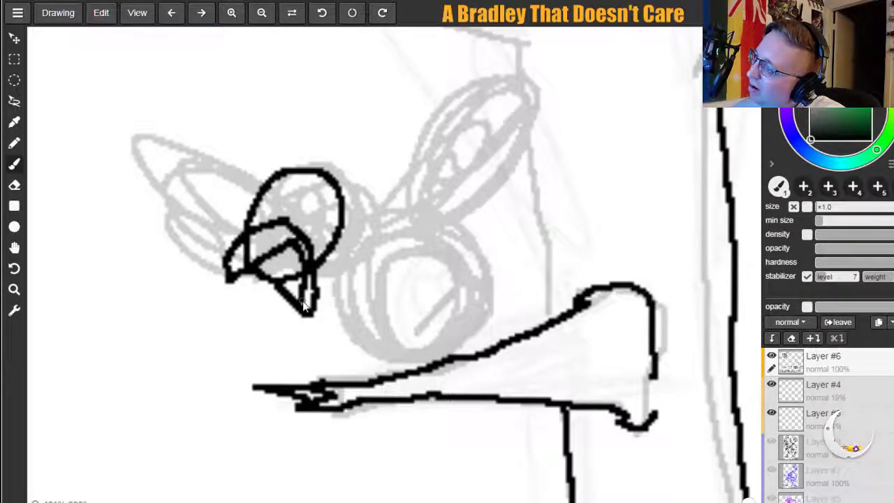
Try adding extra strokes to the beak's tip and darkening its lower part, undoing them.
mouse_move(236, 281)
left_mouse_down()
mouse_move(243, 287)
mouse_move(262, 276)
left_mouse_up()
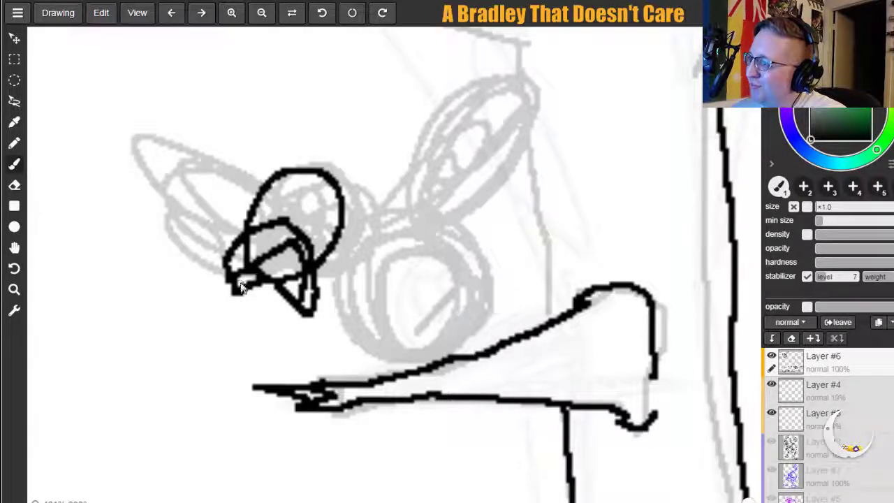
key("ctrl+z")
mouse_move(249, 272)
left_mouse_down()
mouse_move(238, 295)
mouse_move(230, 276)
mouse_move(301, 253)
left_mouse_up()
key("ctrl+z")
key("ctrl+z")
key("ctrl+z")
key("ctrl+z")
left_click_drag(264, 273, 280, 307)
key("ctrl+z")
mouse_move(256, 271)
left_mouse_down()
mouse_move(289, 313)
mouse_move(296, 286)
mouse_move(278, 270)
mouse_move(300, 249)
mouse_move(292, 306)
left_mouse_up()
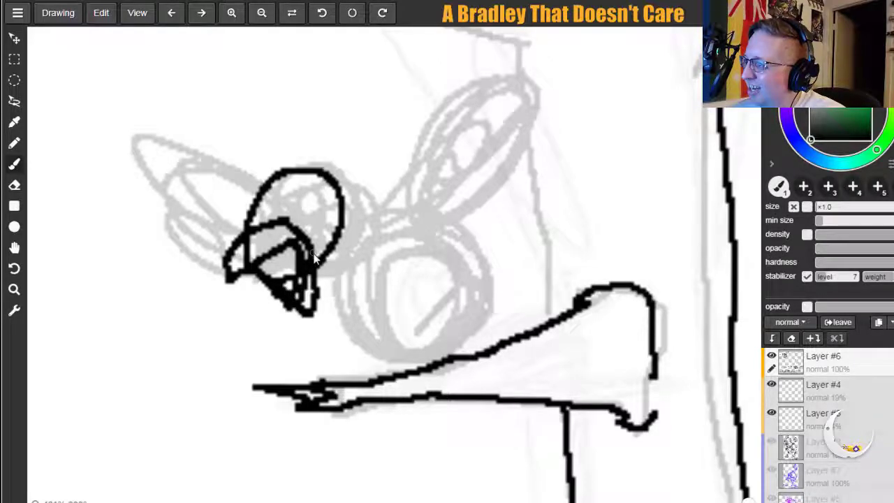
key("ctrl+z")
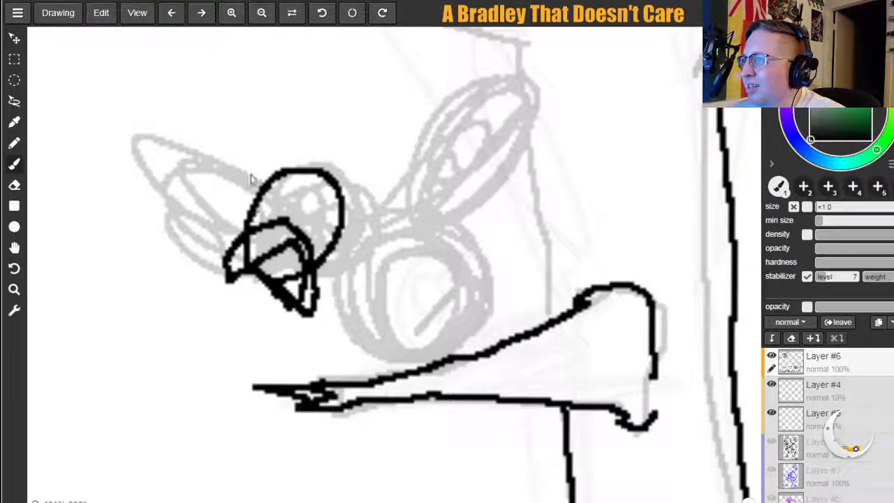
Erase the upper outline of the bird's head and redraw it as a larger, rounder dome, cleaning up the overlapping line.
left_click(14, 185)
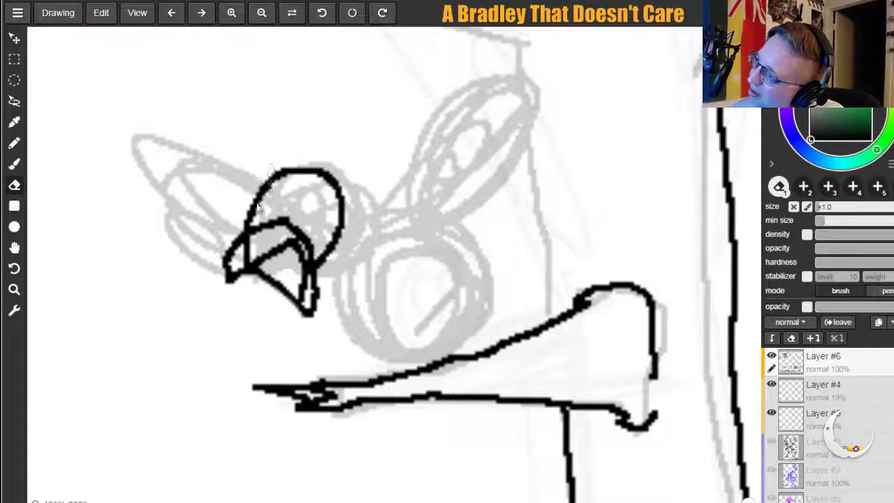
mouse_move(250, 224)
left_mouse_down()
mouse_move(255, 200)
mouse_move(278, 179)
mouse_move(318, 176)
left_mouse_up()
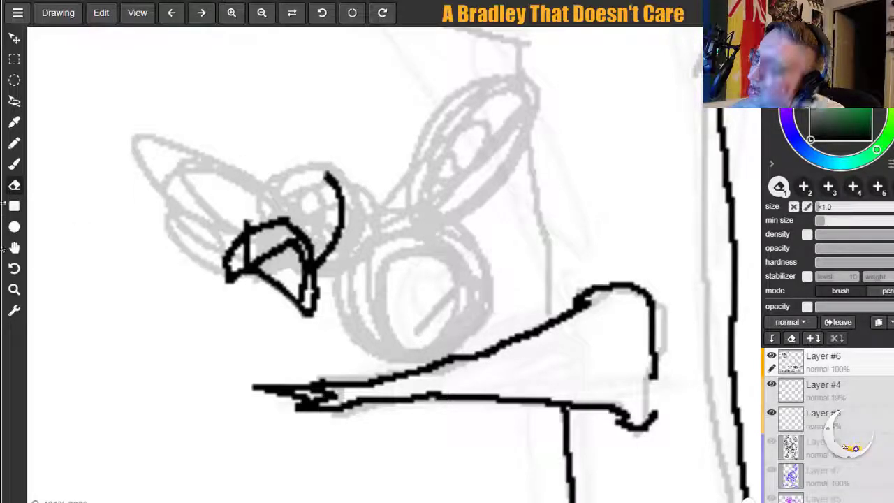
left_click(14, 163)
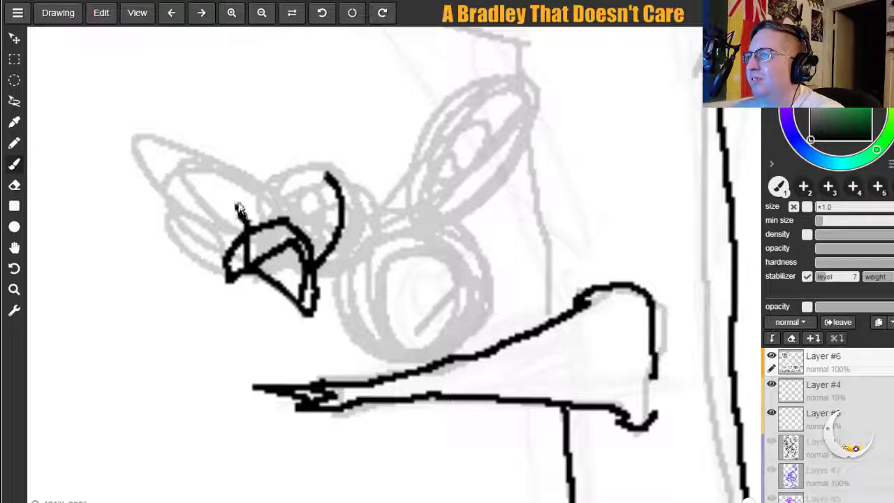
key("ctrl+z")
mouse_move(246, 227)
left_mouse_down()
mouse_move(238, 178)
mouse_move(262, 162)
mouse_move(323, 167)
mouse_move(344, 199)
mouse_move(346, 236)
mouse_move(330, 259)
left_mouse_up()
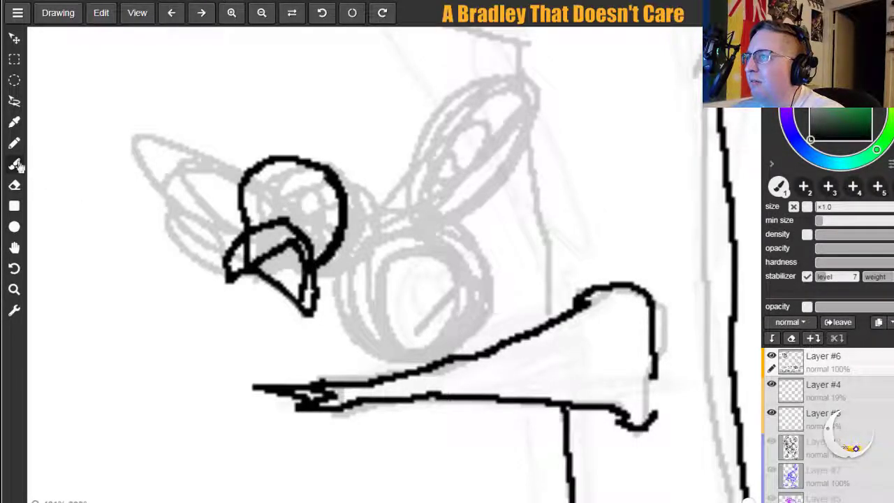
left_click(14, 185)
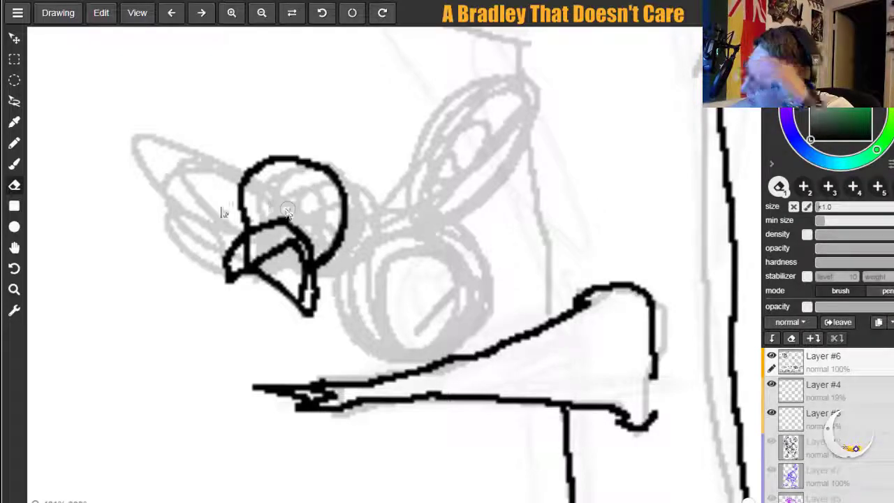
left_click(14, 166)
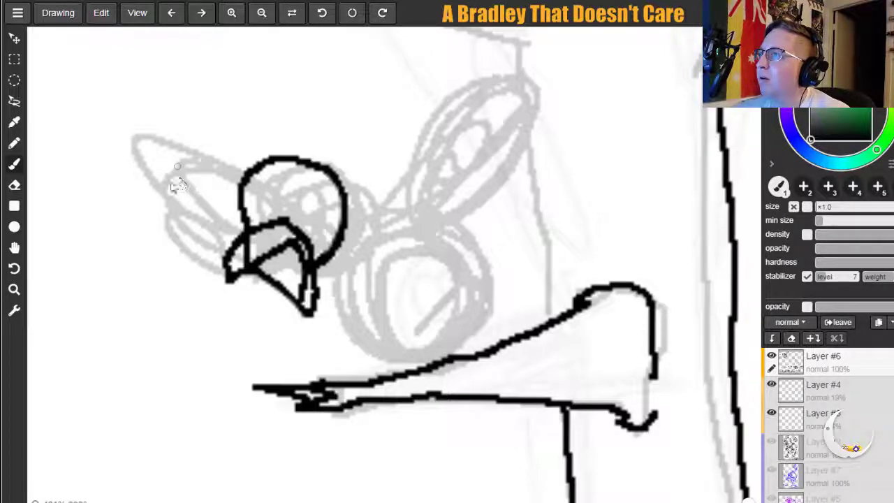
Ink the bird's far wing extending from behind the beak side of the head, with jagged feather tips.
left_click_drag(163, 195, 231, 243)
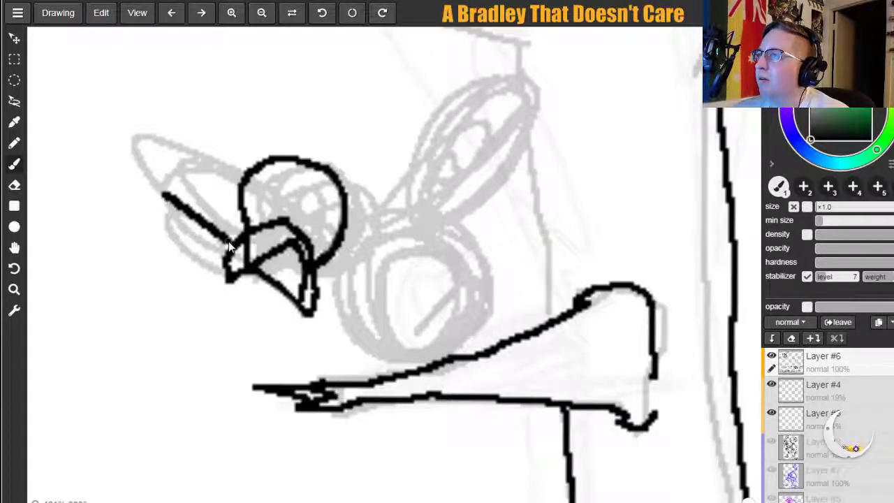
key("ctrl+z")
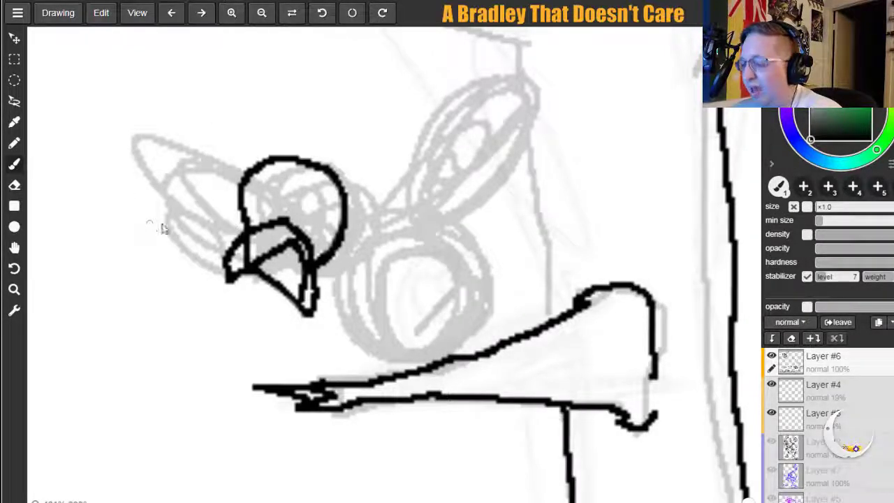
left_click_drag(147, 222, 244, 231)
mouse_move(146, 217)
left_mouse_down()
mouse_move(190, 205)
mouse_move(174, 198)
mouse_move(198, 178)
mouse_move(266, 160)
left_mouse_up()
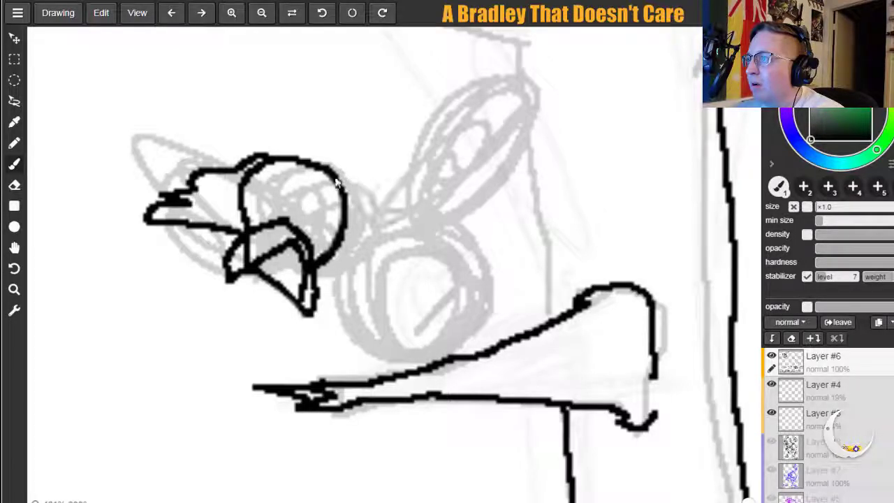
Ink the bird's shoulder behind the head and a long curved upper edge for the raised near wing.
left_click_drag(327, 167, 390, 186)
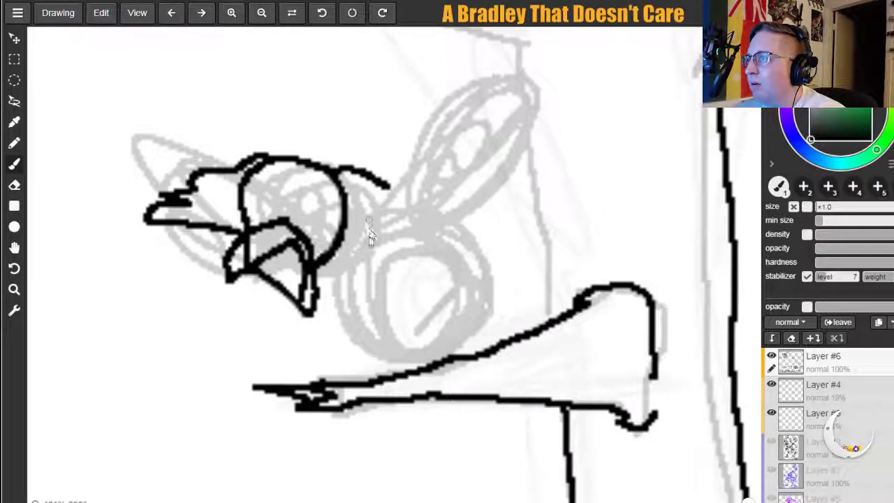
mouse_move(353, 225)
left_mouse_down()
mouse_move(426, 175)
mouse_move(470, 160)
left_mouse_up()
mouse_move(399, 223)
left_mouse_down()
mouse_move(433, 172)
mouse_move(516, 87)
left_mouse_up()
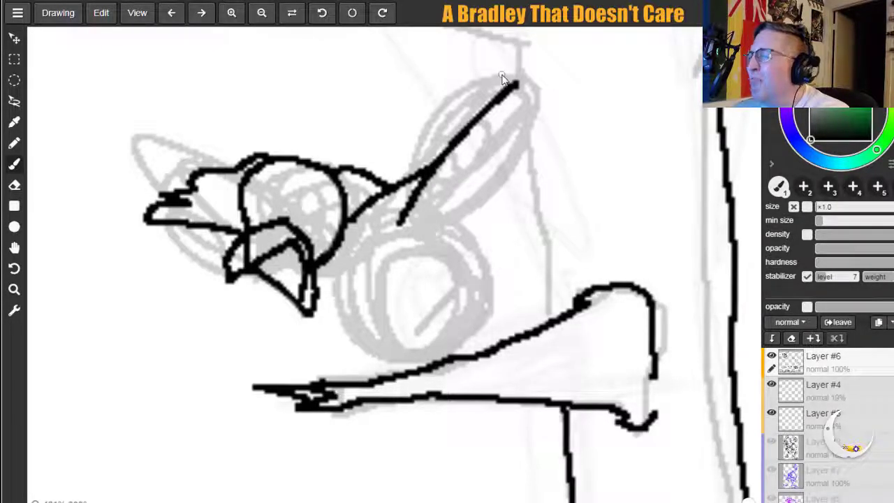
key("ctrl+z")
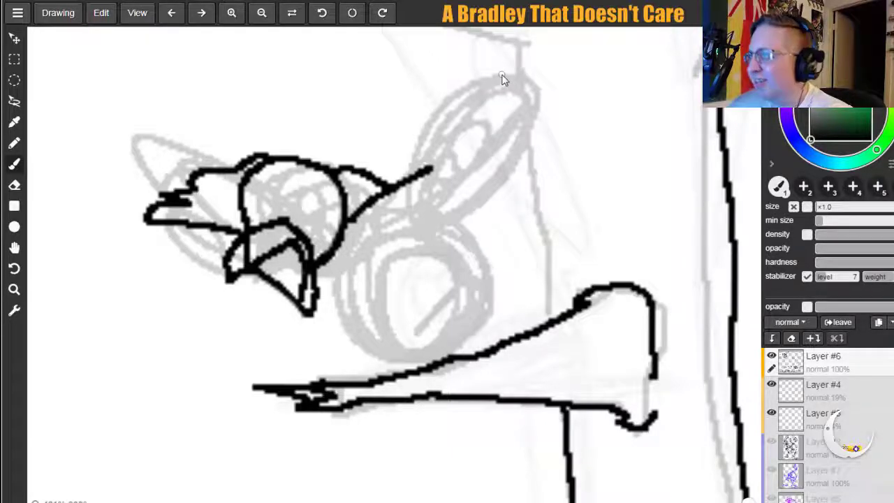
key("ctrl+z")
mouse_move(345, 218)
left_mouse_down()
mouse_move(401, 179)
mouse_move(452, 116)
mouse_move(567, 39)
left_mouse_up()
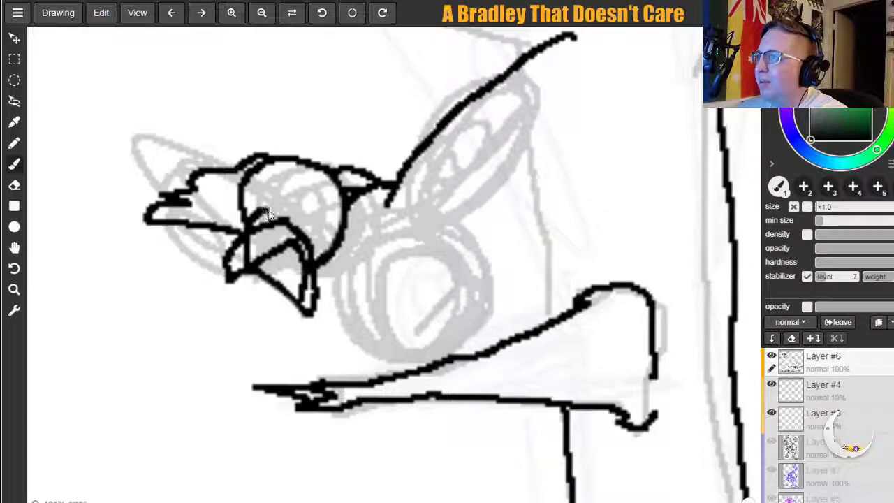
Draw the bird's round eye with a highlight and a dark patch where the beak meets the face.
left_click_drag(251, 236, 281, 223)
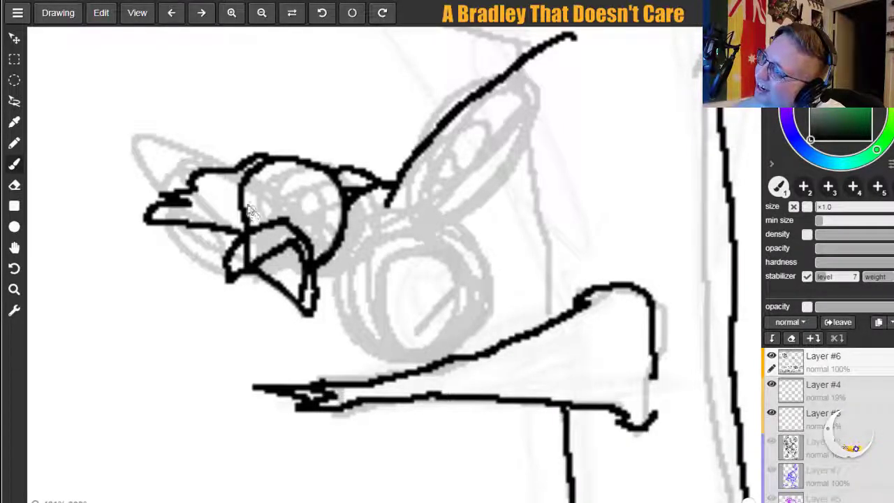
left_click_drag(246, 215, 244, 236)
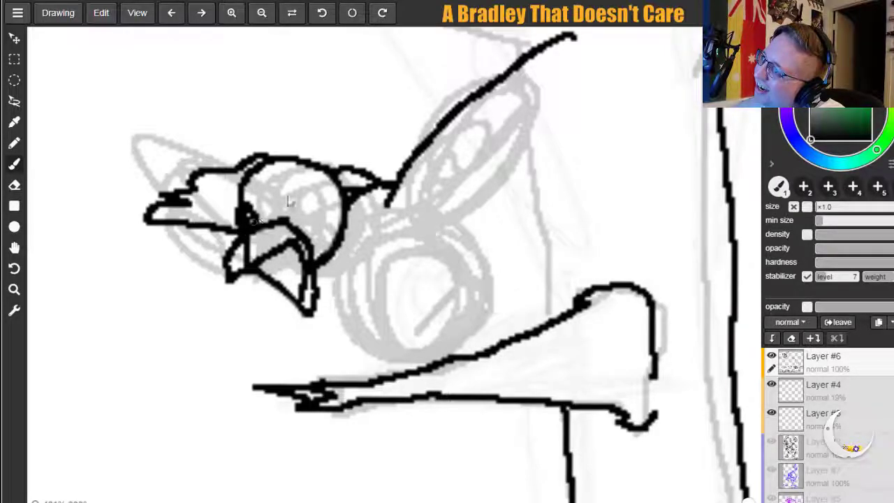
mouse_move(272, 208)
left_mouse_down()
mouse_move(289, 195)
mouse_move(269, 220)
mouse_move(283, 189)
mouse_move(272, 219)
mouse_move(278, 193)
mouse_move(282, 219)
mouse_move(285, 202)
mouse_move(270, 203)
mouse_move(278, 205)
left_mouse_up()
key("ctrl+z")
key("ctrl+z")
key("ctrl+z")
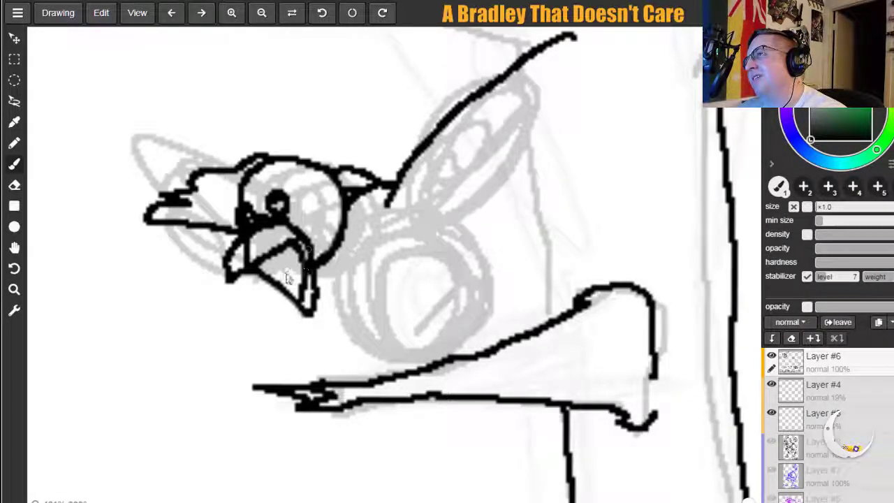
Darken the inside of the bird's open beak with short strokes.
mouse_move(290, 263)
left_mouse_down()
mouse_move(295, 280)
mouse_move(281, 260)
left_mouse_up()
key("ctrl+z")
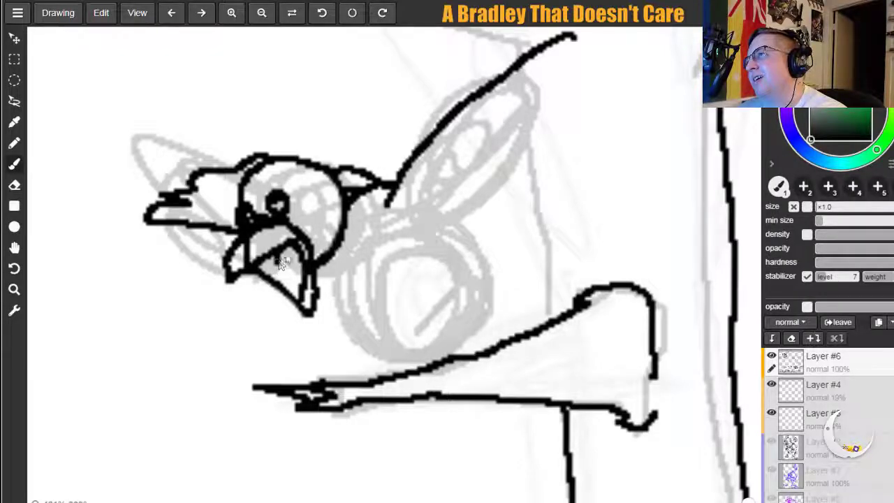
mouse_move(286, 268)
left_mouse_down()
mouse_move(289, 276)
mouse_move(295, 256)
mouse_move(316, 250)
left_mouse_up()
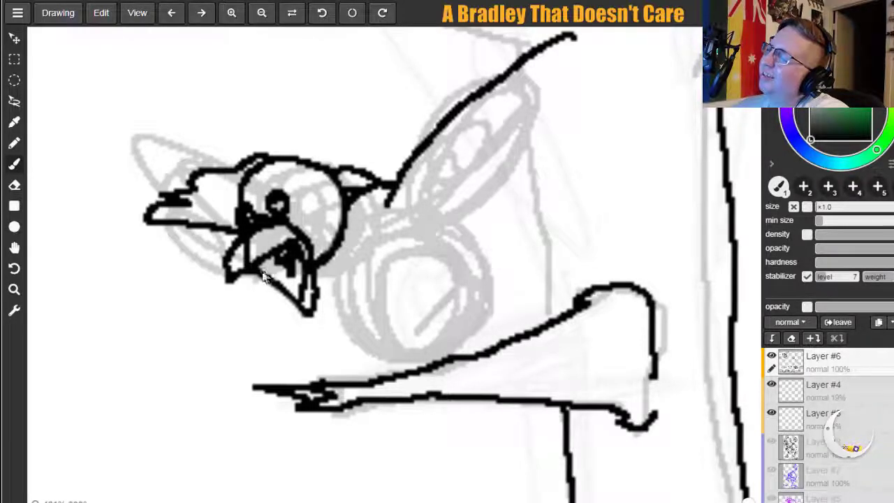
left_click_drag(274, 273, 336, 253)
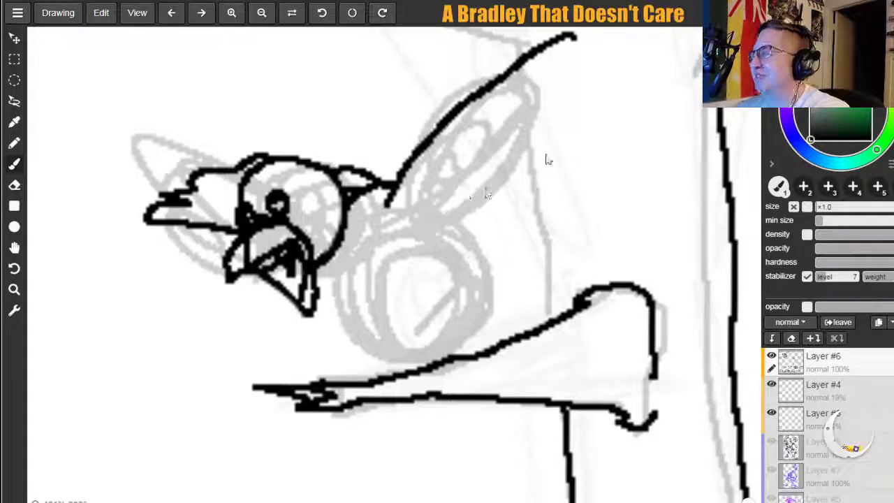
Try inking feather tips down from the end of the raised wing, undoing the strokes.
mouse_move(574, 46)
left_mouse_down()
mouse_move(501, 105)
mouse_move(557, 72)
mouse_move(569, 41)
mouse_move(571, 56)
mouse_move(549, 87)
mouse_move(500, 108)
left_mouse_up()
key("ctrl+z")
left_click_drag(567, 75, 505, 159)
key("ctrl+z")
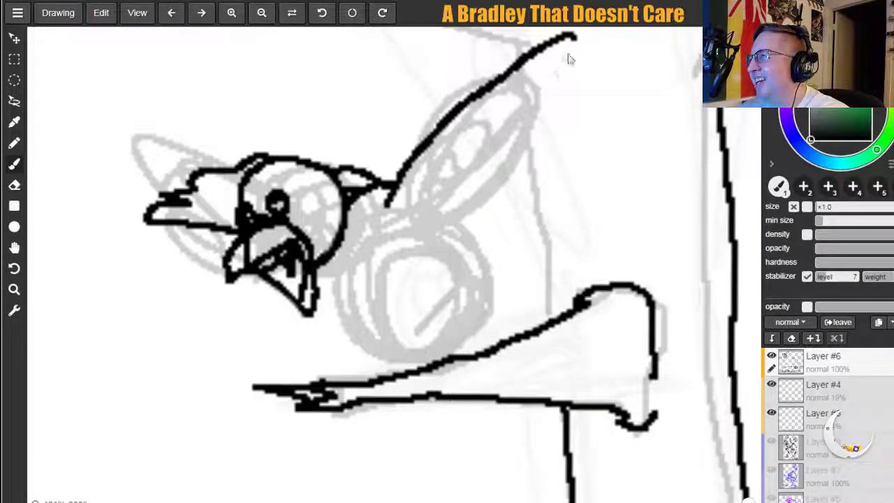
mouse_move(573, 46)
left_mouse_down()
mouse_move(548, 81)
mouse_move(519, 100)
mouse_move(568, 66)
mouse_move(564, 88)
mouse_move(503, 149)
left_mouse_up()
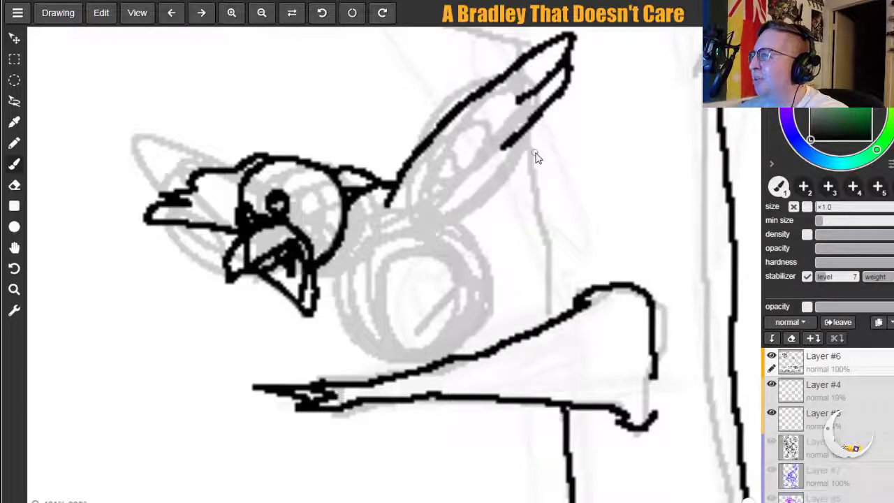
key("ctrl+z")
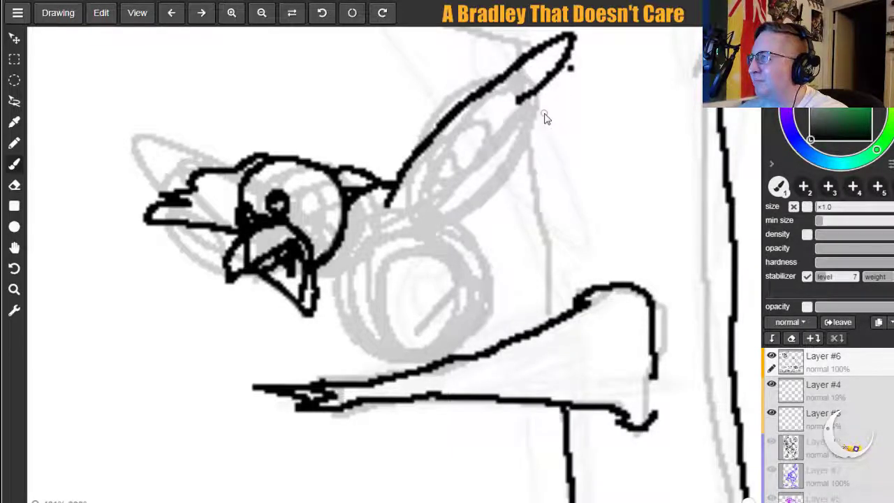
key("ctrl+z")
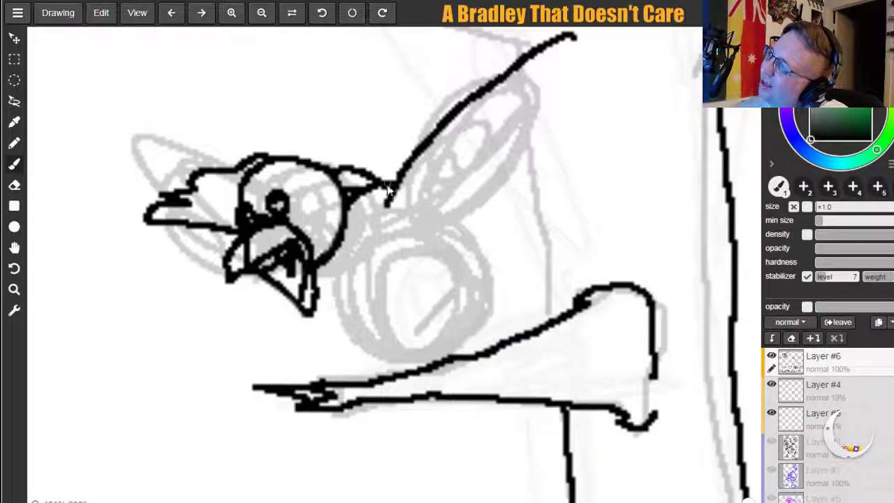
Try outlining long narrow feathers along both sides of the raised wing's edge, undoing all of them.
mouse_move(386, 183)
left_mouse_down()
mouse_move(440, 112)
mouse_move(481, 78)
mouse_move(564, 42)
mouse_move(535, 82)
mouse_move(407, 202)
mouse_move(378, 206)
left_mouse_up()
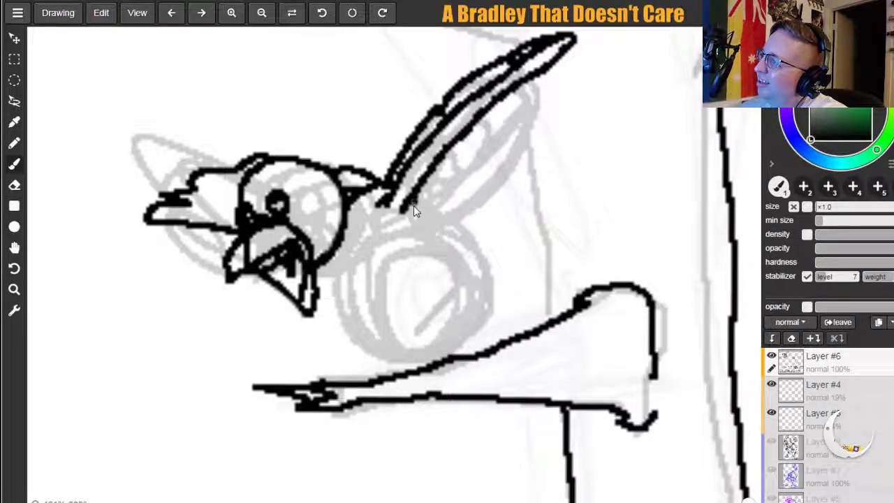
key("ctrl+z")
key("ctrl+z")
key("ctrl+z")
key("ctrl+z")
key("ctrl+z")
key("ctrl+z")
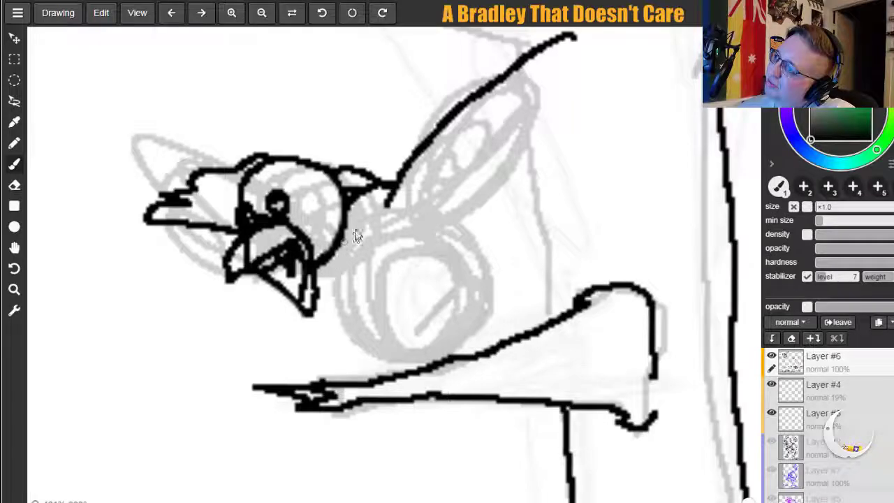
Ink a short curve across the bird's upper body and a rounded belly line sweeping from the beak toward the tail.
left_click_drag(360, 231, 422, 256)
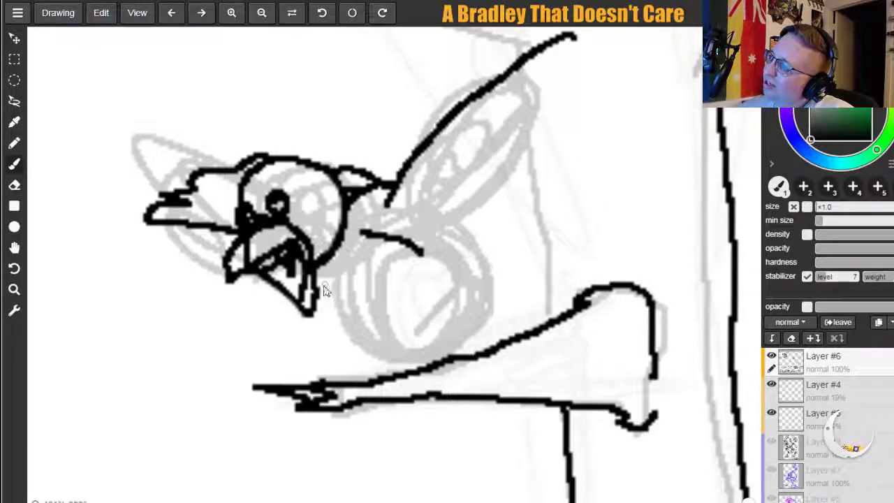
mouse_move(316, 292)
left_mouse_down()
mouse_move(297, 305)
mouse_move(286, 299)
mouse_move(341, 351)
left_mouse_up()
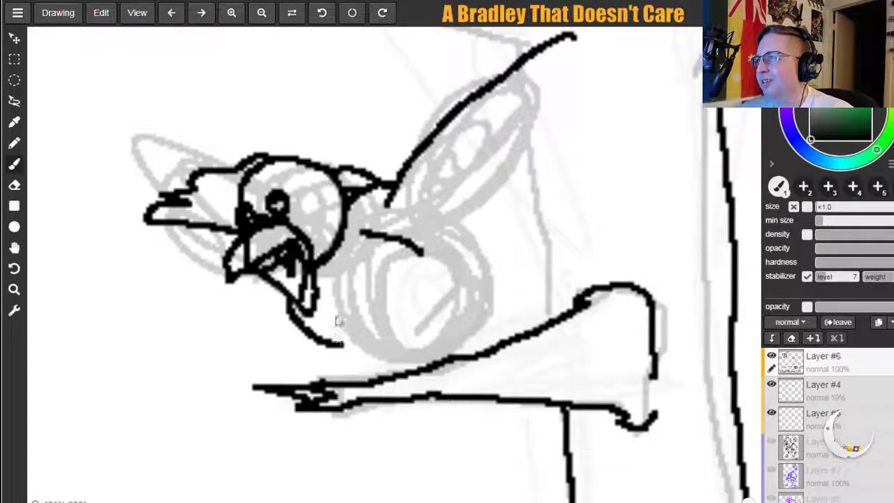
key("ctrl+z")
mouse_move(314, 273)
left_mouse_down()
mouse_move(342, 338)
mouse_move(391, 347)
mouse_move(439, 338)
left_mouse_up()
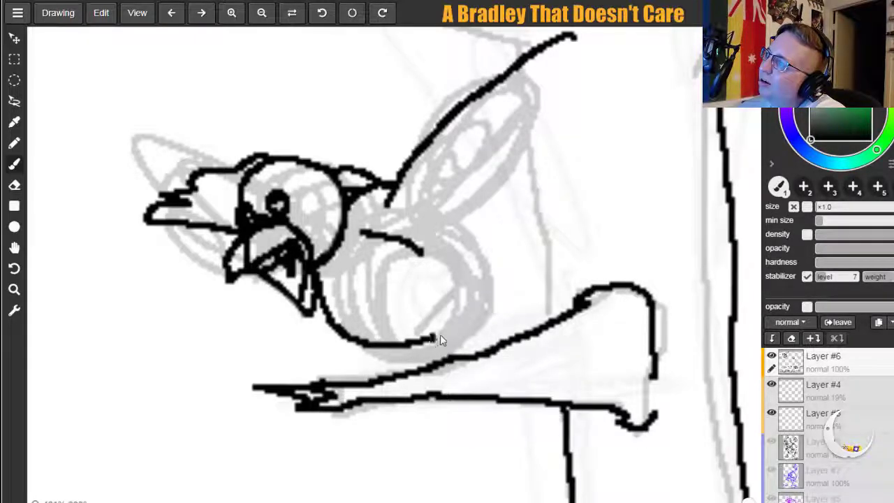
left_click_drag(481, 314, 497, 298)
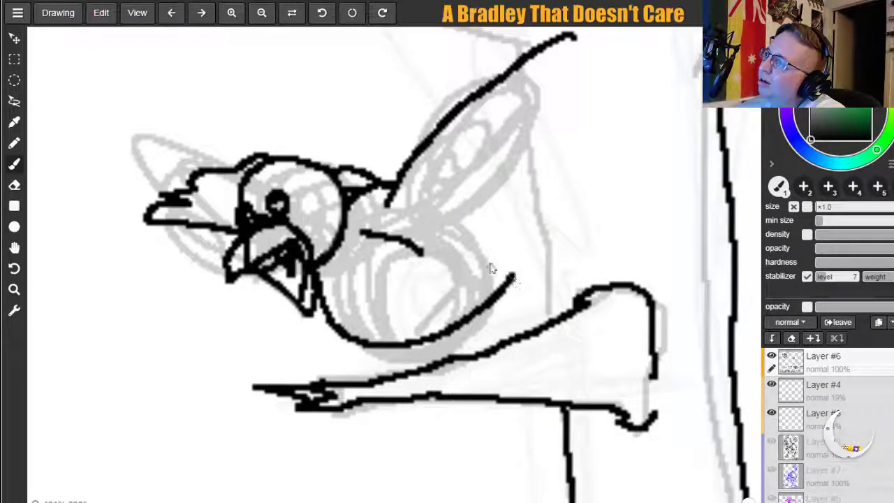
Add short strokes at the raised wing's base and ink its layered feathers from the tip down to the back.
mouse_move(372, 209)
left_mouse_down()
mouse_move(395, 189)
mouse_move(415, 215)
left_mouse_up()
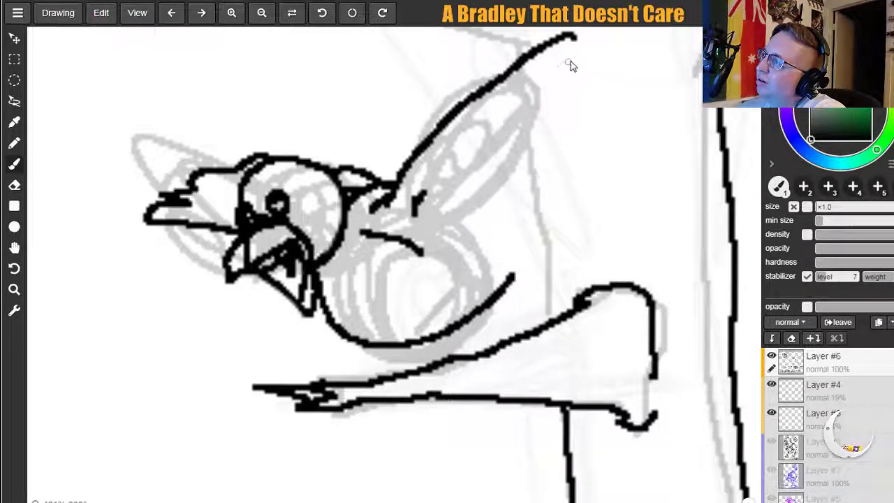
mouse_move(574, 38)
left_mouse_down()
mouse_move(560, 72)
mouse_move(486, 129)
left_mouse_up()
mouse_move(569, 64)
left_mouse_down()
mouse_move(574, 90)
mouse_move(535, 136)
mouse_move(498, 160)
mouse_move(485, 158)
left_mouse_up()
mouse_move(564, 121)
left_mouse_down()
mouse_move(539, 162)
mouse_move(477, 190)
left_mouse_up()
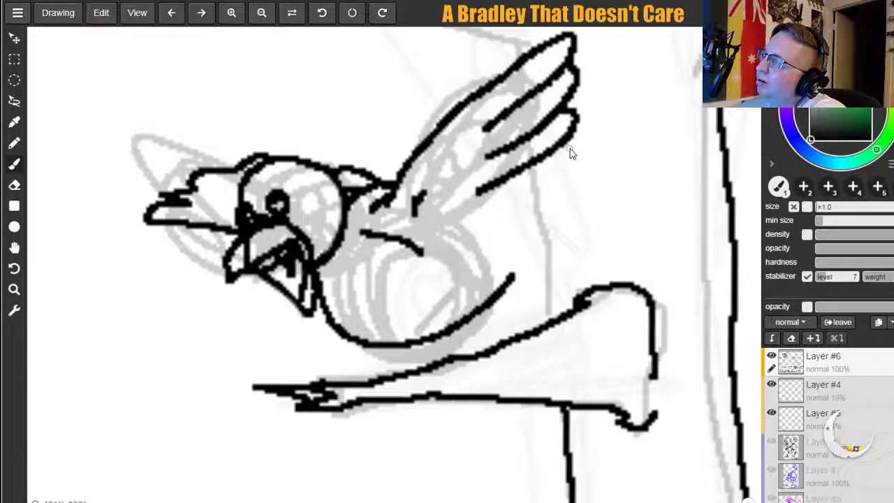
mouse_move(550, 159)
left_mouse_down()
mouse_move(530, 185)
mouse_move(456, 231)
left_mouse_up()
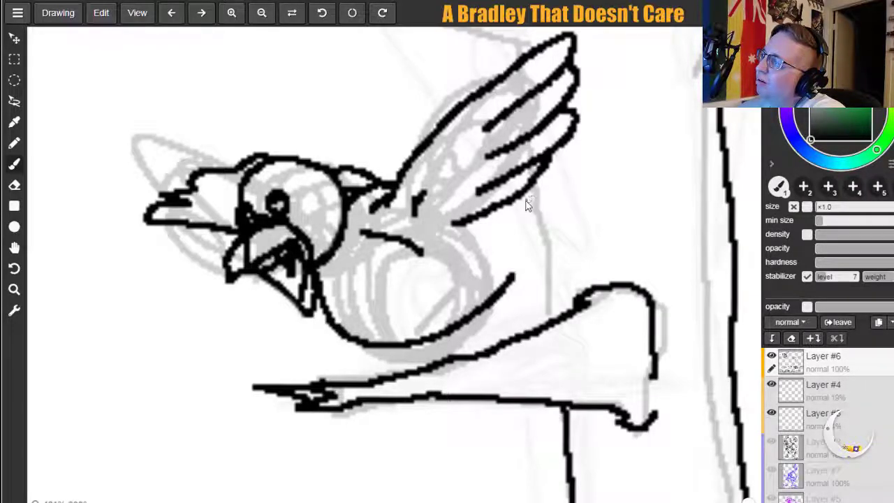
Ink the bird's fanned tail feathers behind the body and join them to the back and belly lines.
left_click_drag(481, 227, 538, 244)
mouse_move(515, 276)
left_mouse_down()
mouse_move(539, 251)
mouse_move(568, 259)
left_mouse_up()
mouse_move(516, 235)
left_mouse_down()
mouse_move(592, 246)
mouse_move(570, 258)
left_mouse_up()
left_click_drag(525, 231, 590, 233)
mouse_move(518, 228)
left_mouse_down()
mouse_move(575, 214)
mouse_move(590, 224)
mouse_move(580, 243)
mouse_move(562, 245)
left_mouse_up()
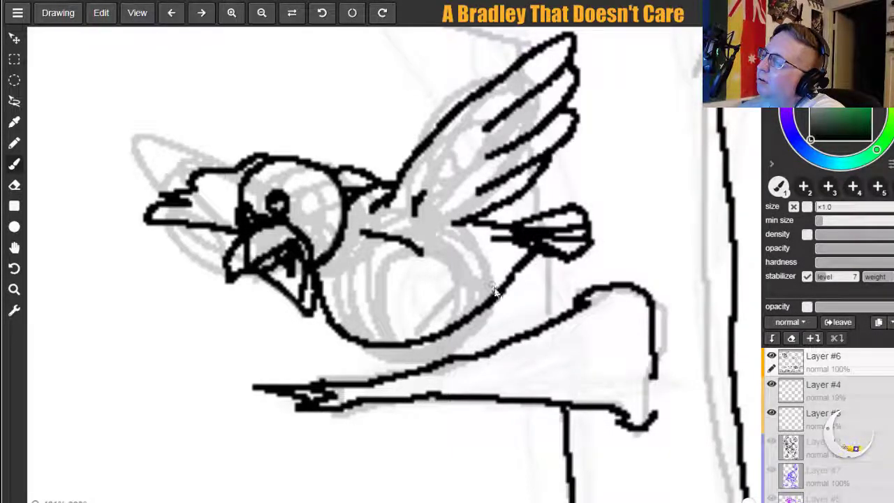
Ink the bird's two legs with clawed feet gripping the upper edge of the broken branch.
mouse_move(500, 272)
left_mouse_down()
mouse_move(490, 297)
mouse_move(501, 295)
mouse_move(516, 315)
mouse_move(515, 288)
mouse_move(530, 305)
mouse_move(514, 313)
mouse_move(522, 335)
left_mouse_up()
mouse_move(529, 299)
left_mouse_down()
mouse_move(533, 327)
mouse_move(521, 330)
mouse_move(522, 345)
mouse_move(480, 305)
mouse_move(523, 350)
left_mouse_up()
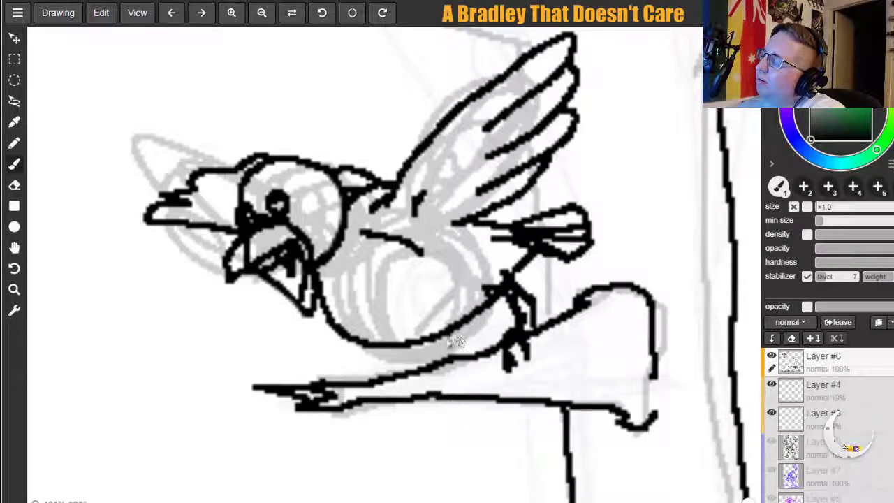
left_click_drag(454, 327, 460, 354)
mouse_move(468, 322)
left_mouse_down()
mouse_move(478, 357)
mouse_move(466, 357)
mouse_move(480, 368)
mouse_move(456, 355)
mouse_move(428, 369)
mouse_move(458, 360)
left_mouse_up()
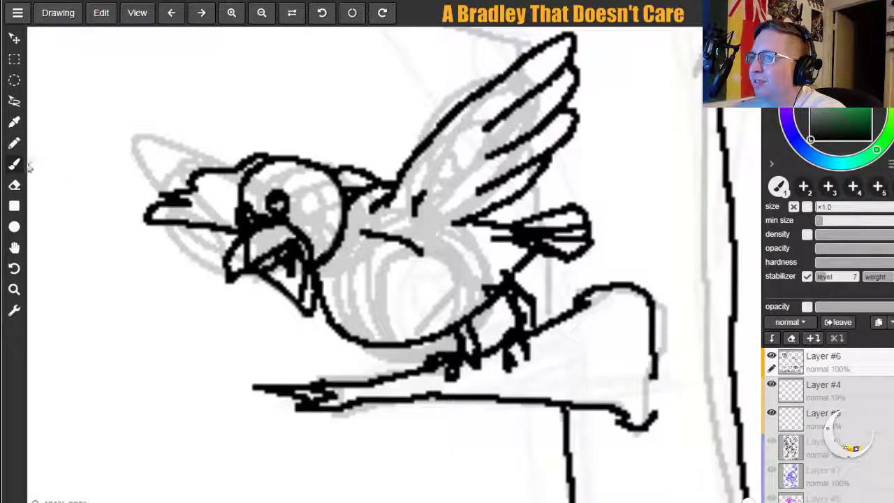
Erase the bumpy line between the bird's head and raised wing, and ink a flatter back line in its place.
left_click(14, 184)
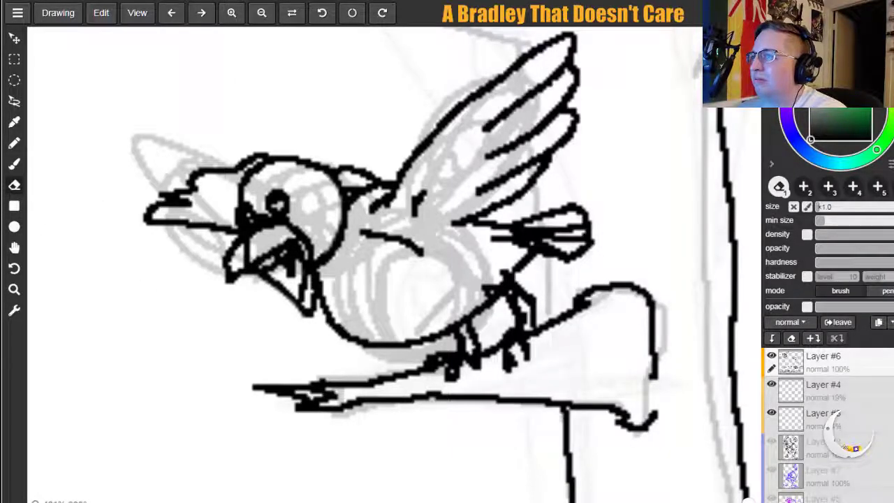
left_click(231, 13)
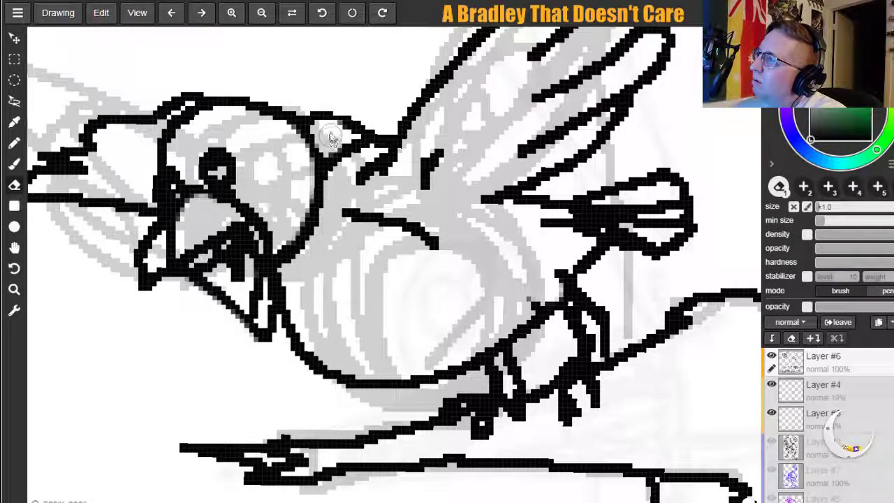
mouse_move(347, 120)
left_mouse_down()
mouse_move(359, 123)
mouse_move(343, 123)
mouse_move(344, 175)
mouse_move(349, 138)
mouse_move(375, 140)
mouse_move(379, 128)
mouse_move(369, 142)
left_mouse_up()
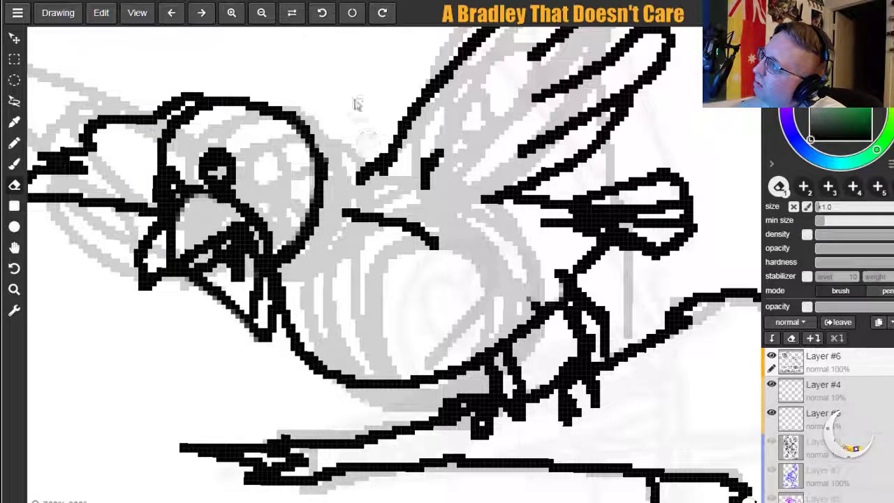
left_click(14, 164)
left_click_drag(320, 166, 387, 163)
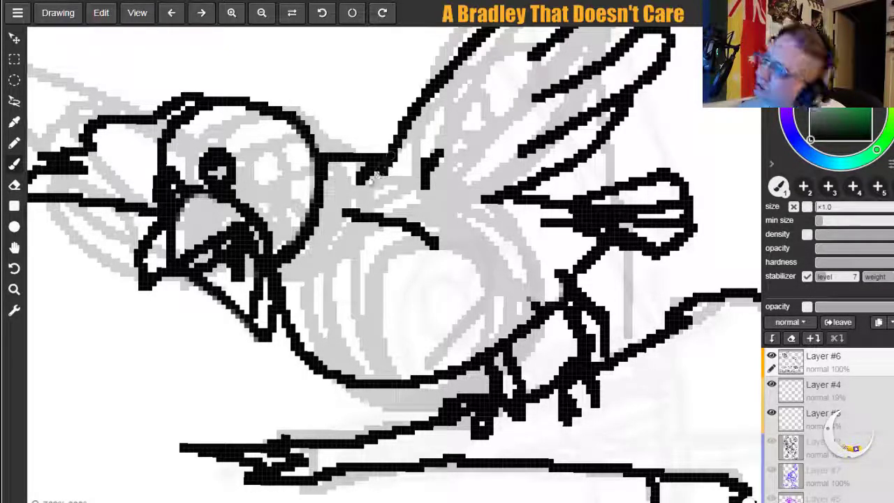
Erase the upper outline and feather marks of the bird's far wing in front of the head, keeping its lower edge.
left_click(15, 246)
left_click_drag(104, 230, 346, 234)
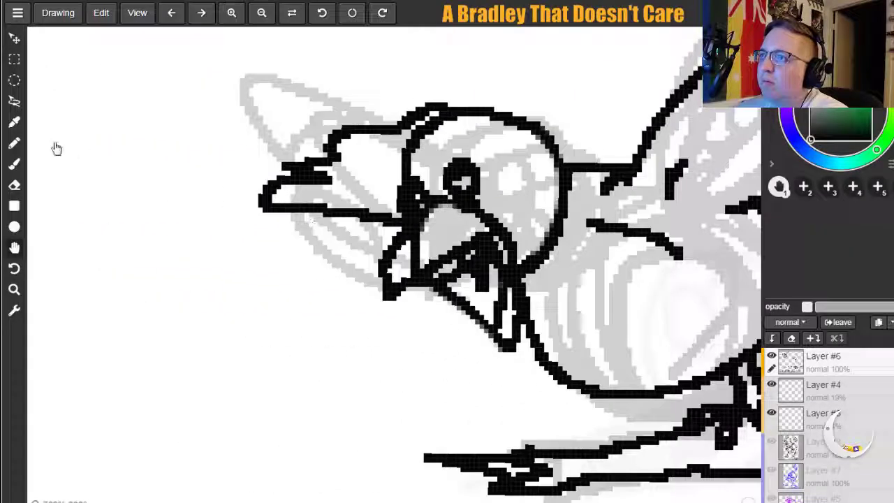
left_click(14, 185)
mouse_move(442, 102)
left_mouse_down()
mouse_move(300, 170)
mouse_move(273, 168)
mouse_move(293, 189)
left_mouse_up()
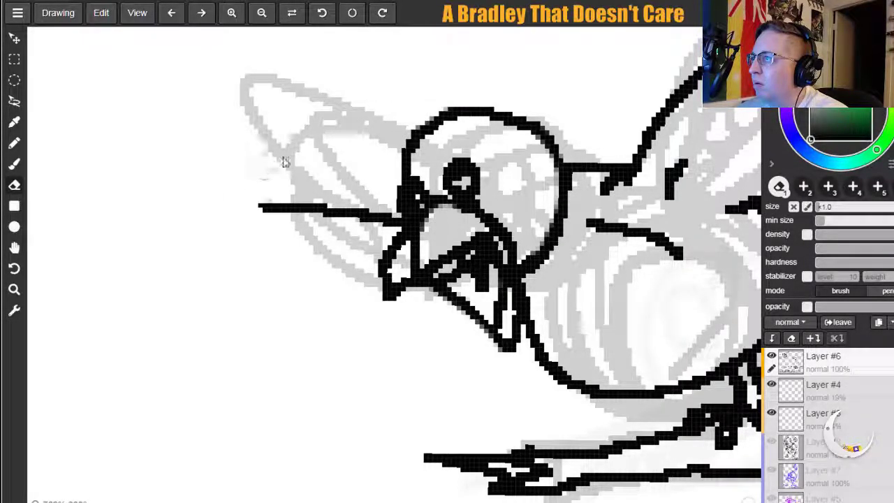
Extend the lower edge of the bird's far wing outward toward a longer tip with the brush.
left_click(14, 163)
mouse_move(391, 220)
left_mouse_down()
mouse_move(277, 208)
mouse_move(197, 217)
mouse_move(259, 204)
mouse_move(218, 210)
mouse_move(269, 218)
left_mouse_up()
key("ctrl+z")
key("ctrl+z")
left_click_drag(207, 208, 277, 213)
mouse_move(209, 210)
left_mouse_down()
mouse_move(218, 193)
mouse_move(331, 172)
left_mouse_up()
left_click_drag(259, 187, 341, 206)
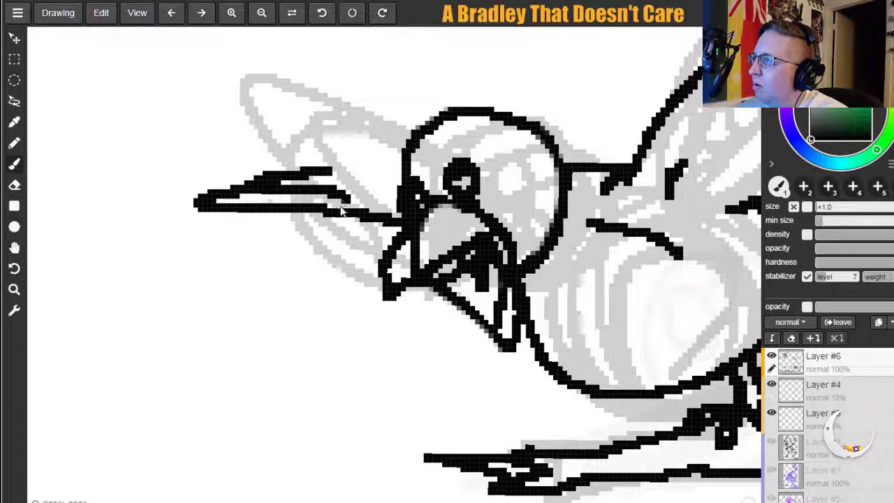
key("ctrl+z")
left_click_drag(244, 189, 366, 185)
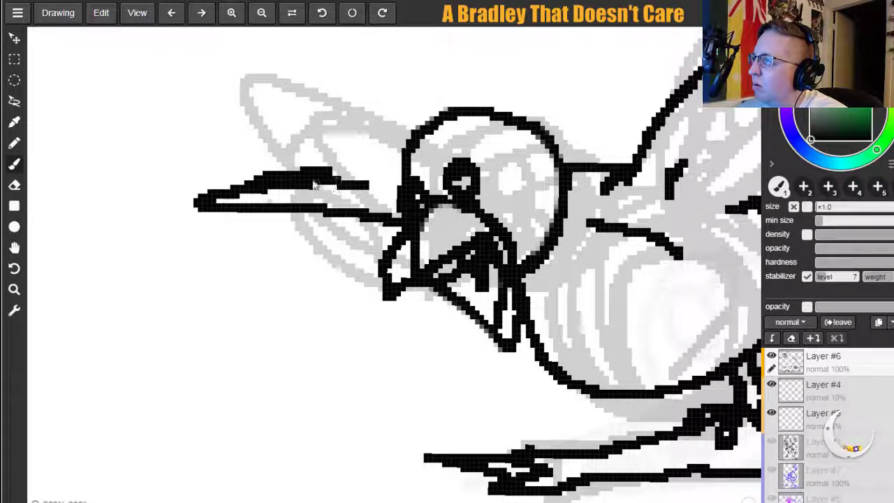
left_click_drag(276, 180, 408, 156)
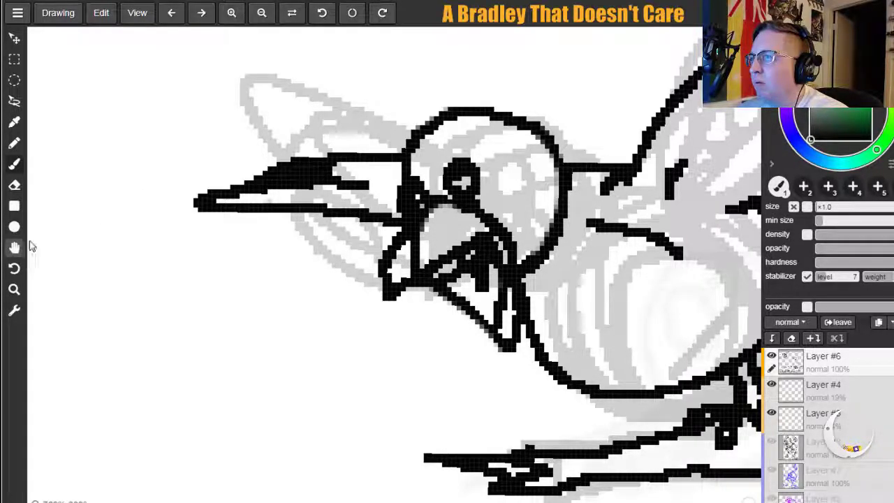
key("ctrl+z")
key("ctrl+z")
key("ctrl+z")
key("ctrl+z")
Ink the far wing's pointed tip and three overlapping feather lines stepping up to the top of the bird's head.
mouse_move(205, 209)
left_mouse_down()
mouse_move(226, 190)
mouse_move(345, 179)
left_mouse_up()
mouse_move(248, 190)
left_mouse_down()
mouse_move(317, 162)
mouse_move(392, 154)
left_mouse_up()
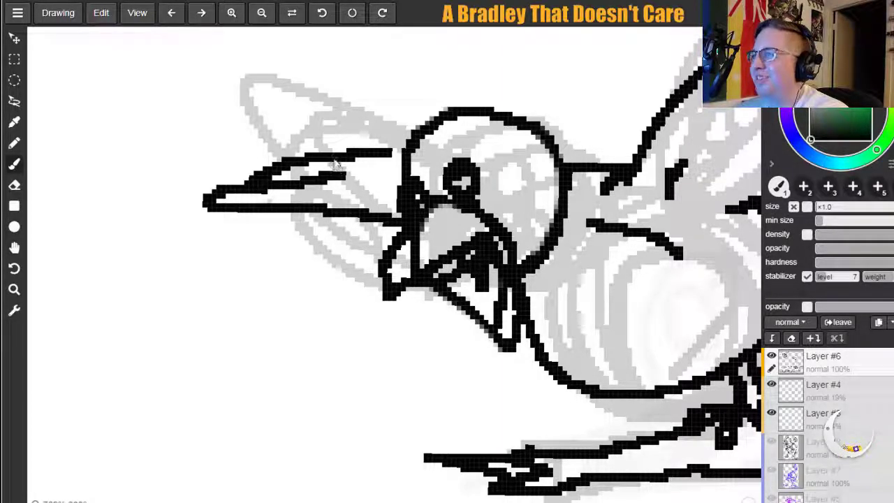
mouse_move(337, 155)
left_mouse_down()
mouse_move(383, 138)
mouse_move(424, 138)
left_mouse_up()
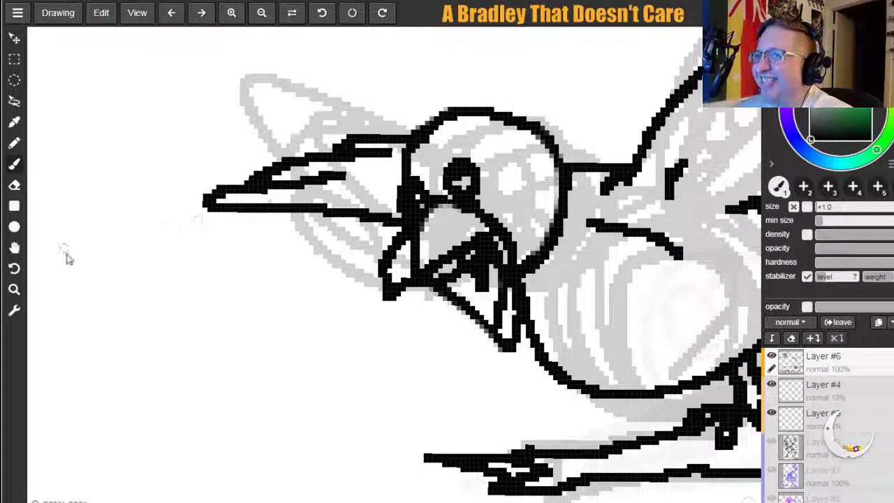
Examine the bird within the whole tree scene and look over the neighbouring drawing of the grinning elf in flames.
left_click(14, 248)
left_click_drag(619, 386, 153, 428)
left_click_drag(365, 215, 545, 212)
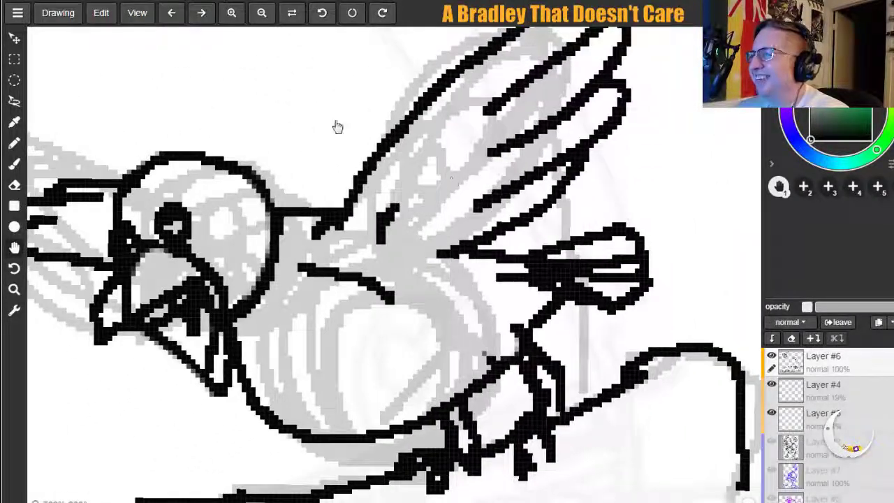
left_click(261, 10)
left_click(262, 14)
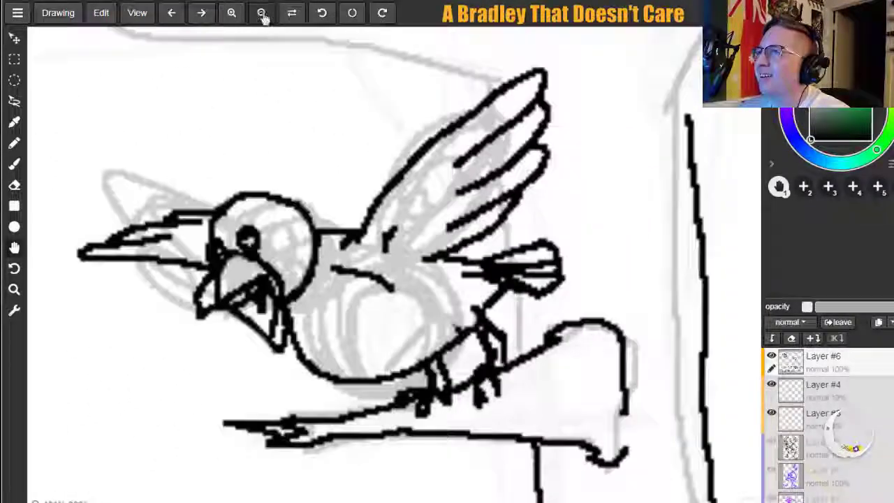
left_click(262, 16)
left_click(262, 18)
left_click(263, 19)
left_click(263, 19)
left_click(262, 21)
left_click(262, 22)
left_click(262, 13)
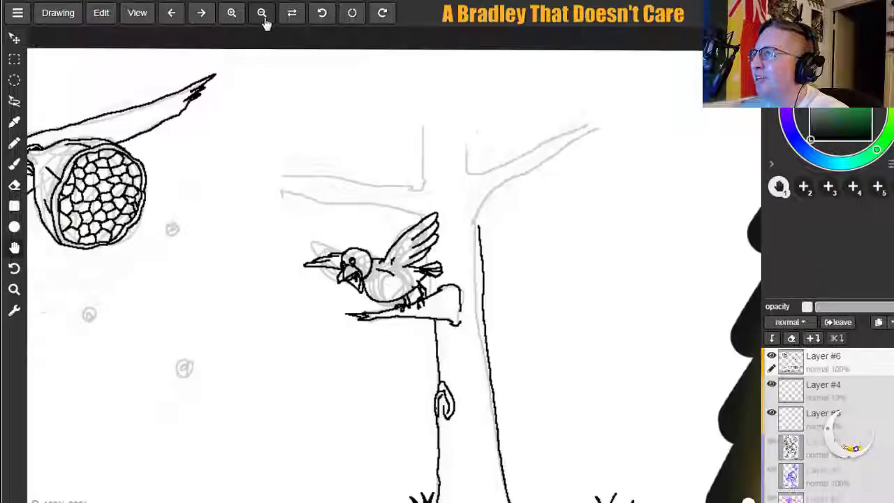
left_click(262, 12)
mouse_move(381, 351)
left_mouse_down()
mouse_move(319, 269)
mouse_move(327, 264)
left_mouse_up()
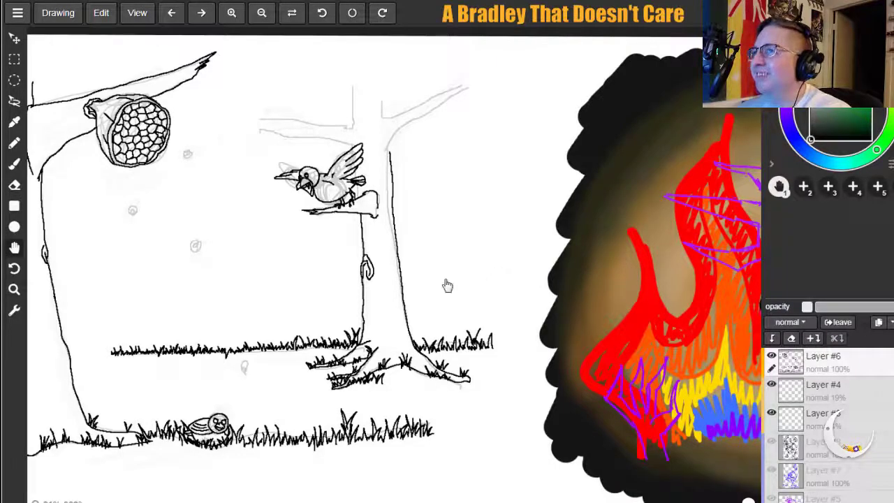
left_click_drag(447, 285, 163, 309)
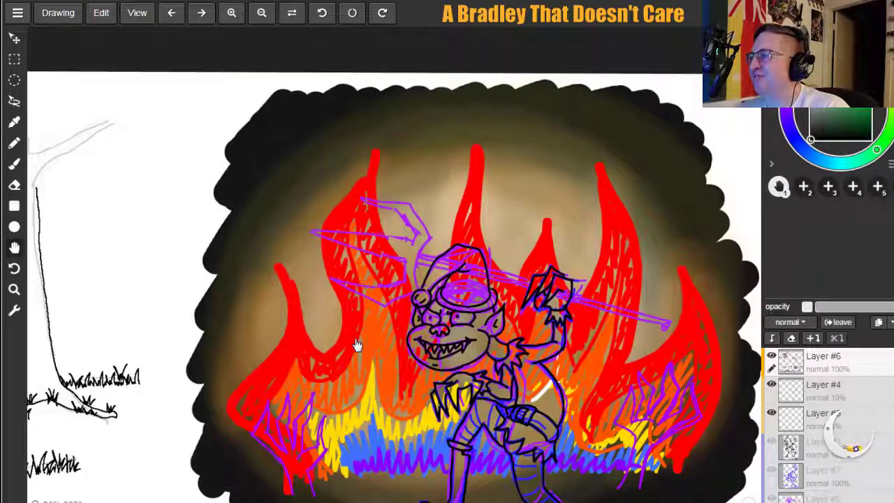
mouse_move(295, 390)
left_mouse_down()
mouse_move(342, 283)
mouse_move(275, 329)
left_mouse_up()
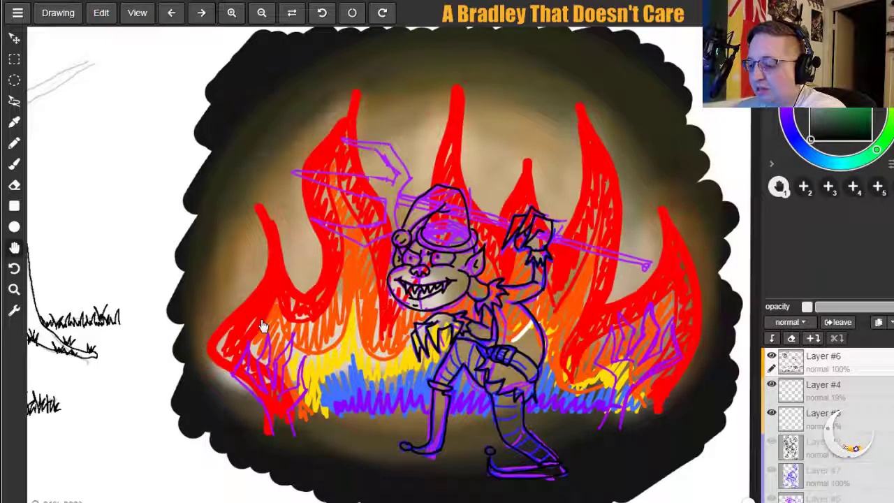
mouse_move(127, 253)
left_mouse_down()
mouse_move(328, 215)
mouse_move(455, 224)
left_mouse_up()
scroll(433, 209, "up", 3)
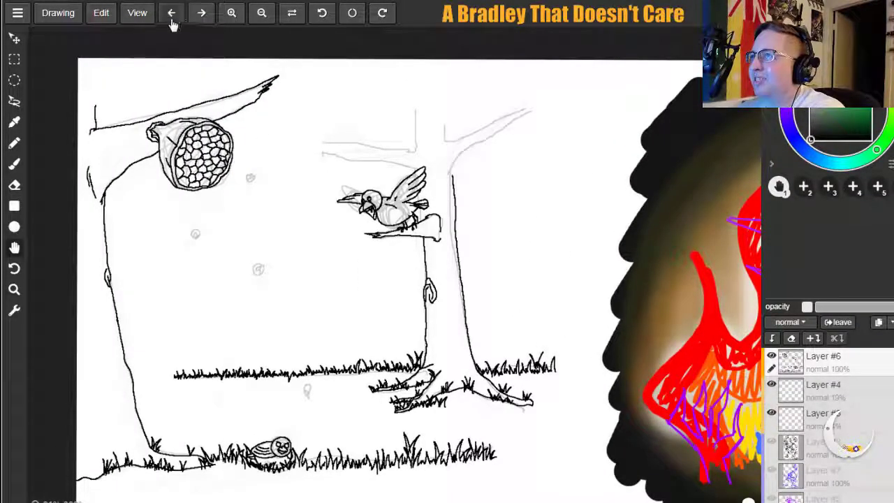
Erase the bird's raised wing outline and feathers, keeping the short strokes at its base and the tail.
left_click(231, 13)
left_click(231, 12)
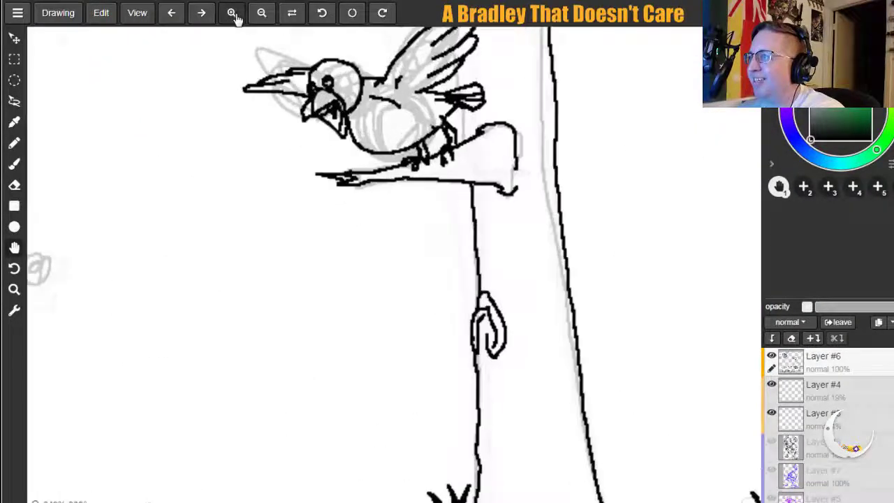
left_click_drag(245, 137, 259, 375)
left_click(231, 13)
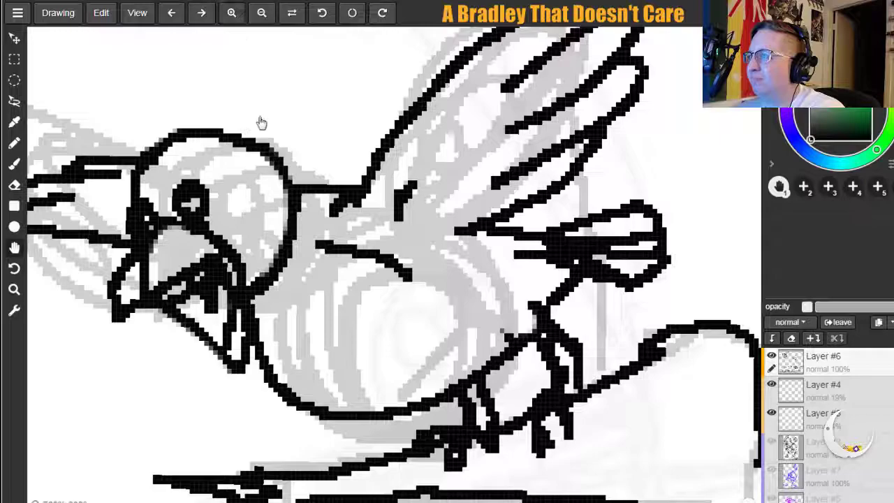
left_click_drag(259, 123, 255, 204)
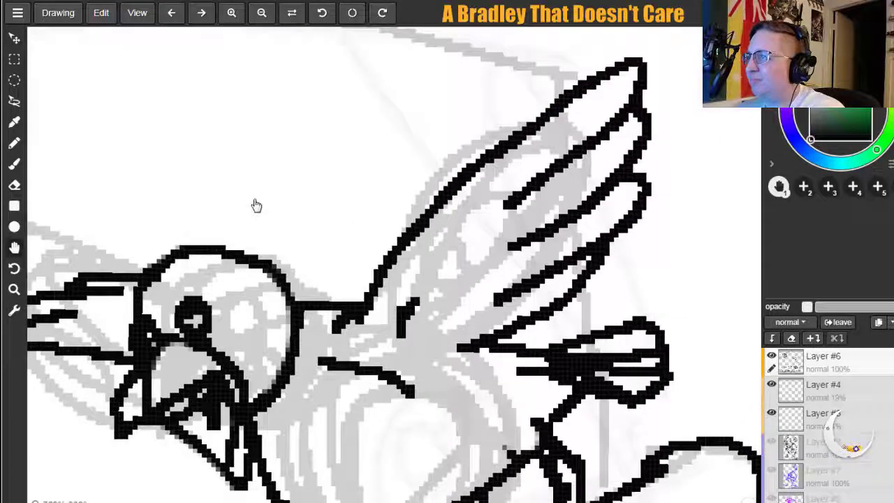
left_click(15, 162)
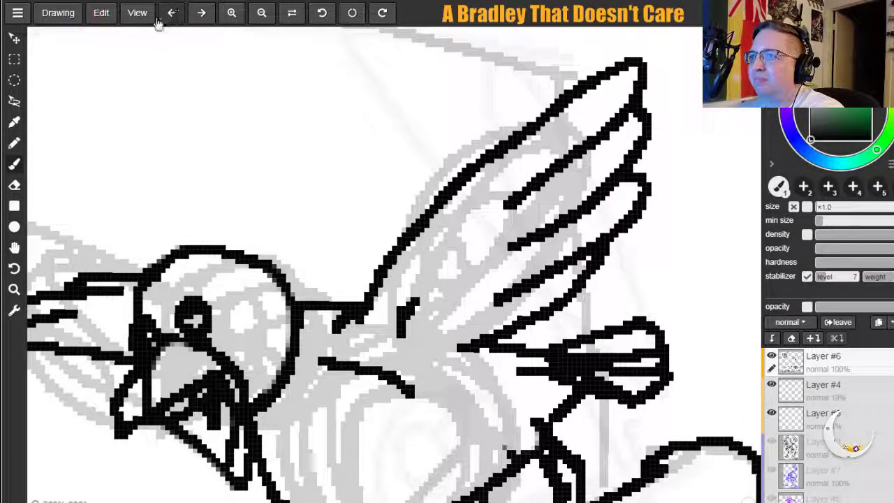
left_click(17, 183)
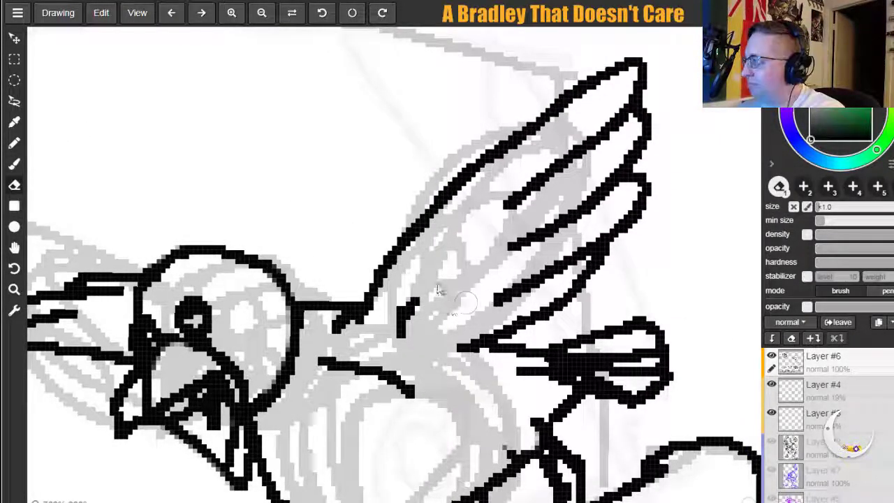
mouse_move(398, 258)
left_mouse_down()
mouse_move(418, 234)
mouse_move(377, 295)
left_mouse_up()
mouse_move(482, 158)
left_mouse_down()
mouse_move(578, 64)
mouse_move(529, 139)
mouse_move(636, 59)
mouse_move(618, 84)
mouse_move(623, 94)
mouse_move(544, 210)
mouse_move(564, 190)
mouse_move(562, 197)
mouse_move(564, 174)
mouse_move(554, 178)
mouse_move(637, 110)
mouse_move(527, 210)
mouse_move(580, 148)
mouse_move(635, 136)
mouse_move(646, 122)
mouse_move(622, 171)
mouse_move(562, 241)
mouse_move(534, 255)
mouse_move(573, 209)
mouse_move(650, 153)
mouse_move(643, 197)
mouse_move(604, 239)
mouse_move(494, 311)
mouse_move(561, 261)
mouse_move(644, 170)
mouse_move(642, 193)
mouse_move(594, 268)
mouse_move(536, 319)
mouse_move(454, 356)
left_mouse_up()
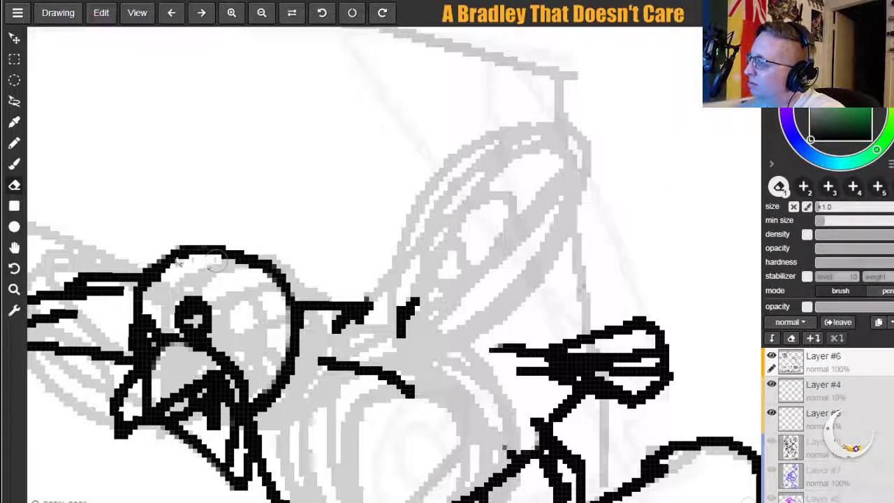
Ink a steeper leading edge for the raised wing, sweeping from the bird's back up past the sketched wing.
left_click(14, 163)
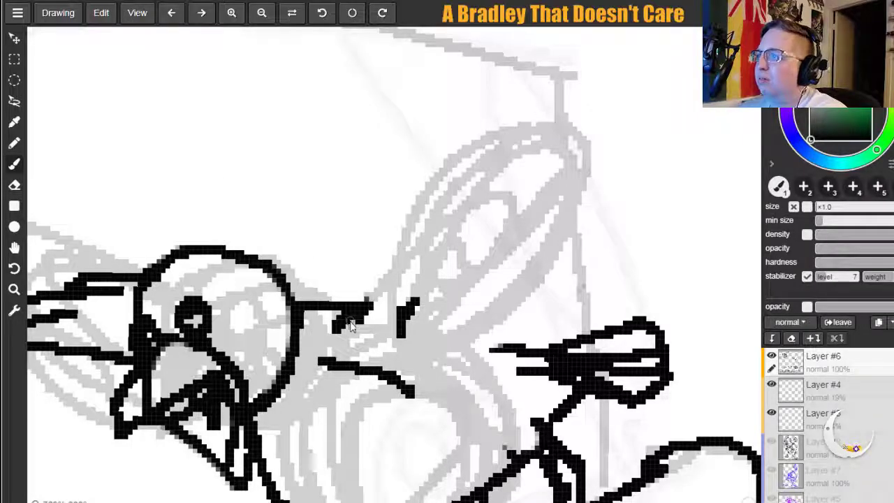
mouse_move(351, 325)
left_mouse_down()
mouse_move(396, 272)
mouse_move(454, 178)
mouse_move(506, 40)
left_mouse_up()
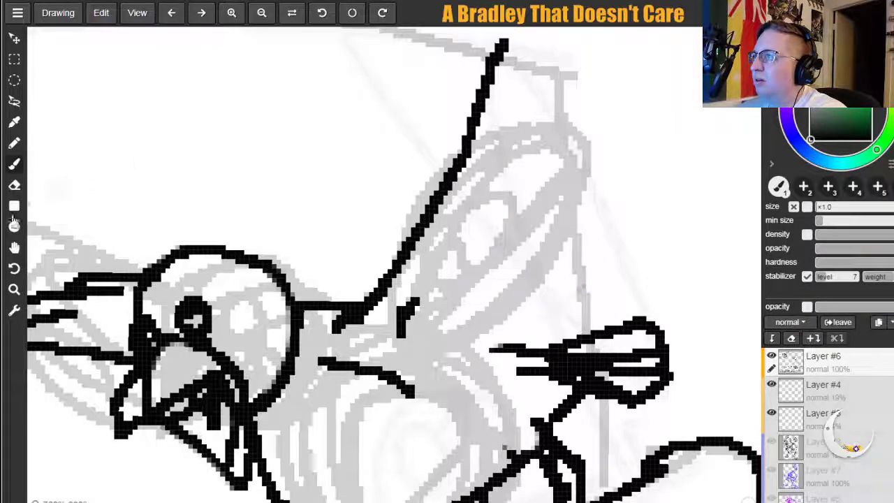
mouse_move(370, 81)
left_mouse_down()
mouse_move(319, 186)
mouse_move(303, 194)
left_mouse_up()
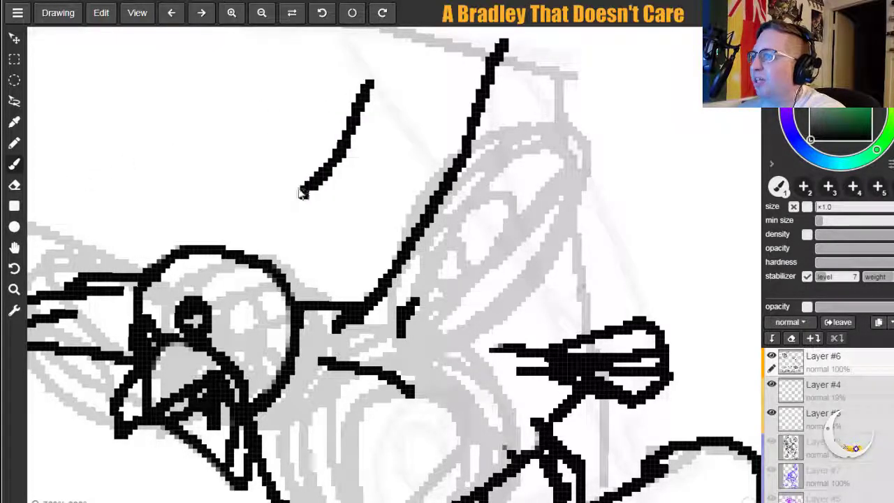
key("ctrl+z")
Ink a narrow, rounded tip feather at the upper end of the raised wing's leading edge.
left_click(13, 248)
mouse_move(294, 154)
left_mouse_down()
mouse_move(297, 200)
mouse_move(250, 220)
left_mouse_up()
left_click(18, 165)
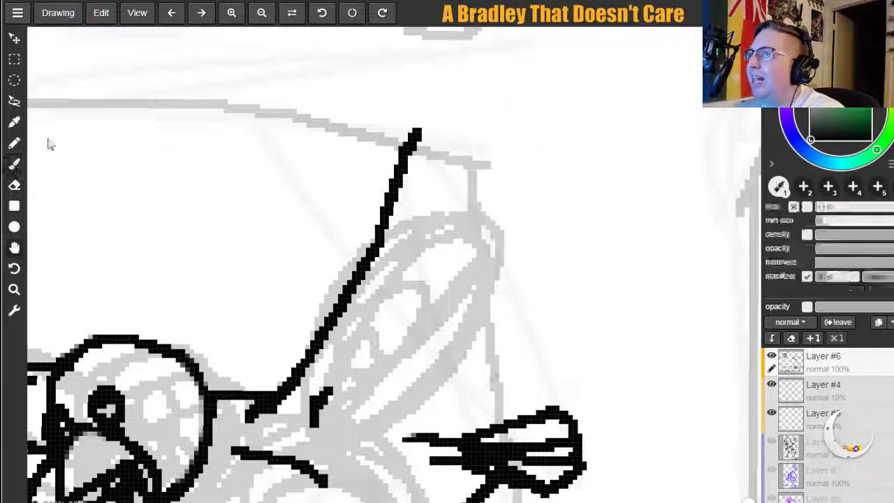
left_click_drag(415, 136, 440, 106)
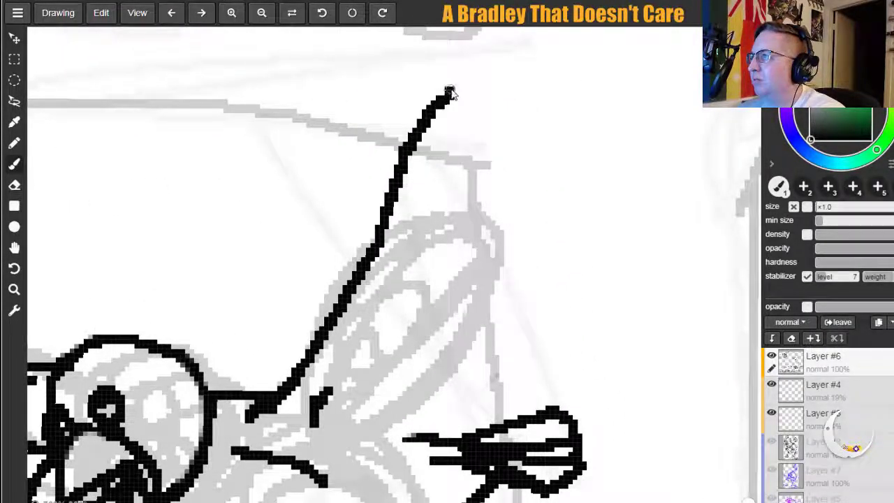
key("ctrl+z")
mouse_move(412, 153)
left_mouse_down()
mouse_move(426, 104)
mouse_move(443, 74)
mouse_move(451, 75)
mouse_move(466, 99)
mouse_move(465, 166)
mouse_move(445, 210)
left_mouse_up()
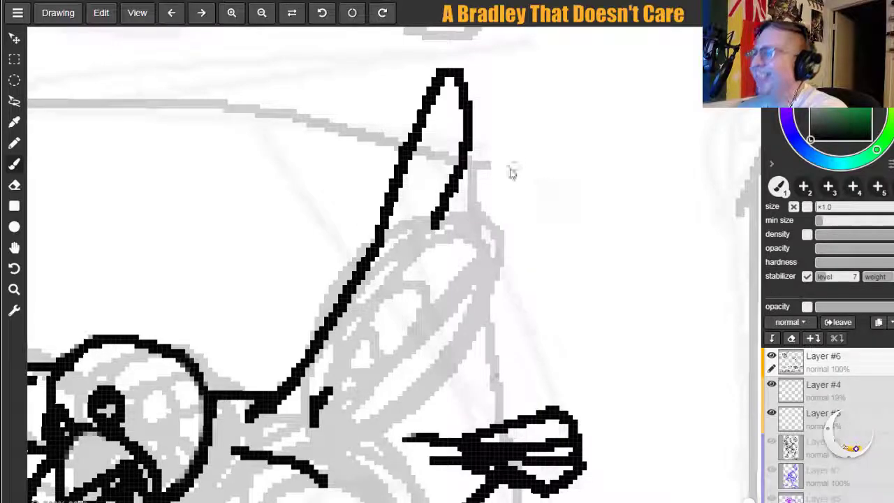
Ink the raised wing's inner feather line and a second rounded feather just below the tip feather.
mouse_move(433, 228)
left_mouse_down()
mouse_move(405, 288)
mouse_move(382, 310)
left_mouse_up()
left_click_drag(433, 232, 497, 140)
key("ctrl+z")
mouse_move(436, 232)
left_mouse_down()
mouse_move(481, 160)
mouse_move(496, 156)
mouse_move(499, 197)
mouse_move(483, 243)
mouse_move(385, 380)
left_mouse_up()
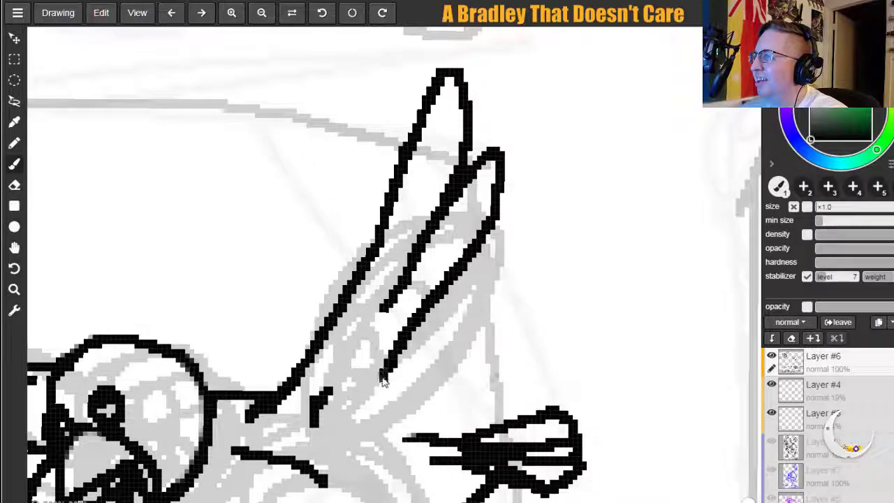
key("ctrl+z")
left_click_drag(405, 279, 494, 144)
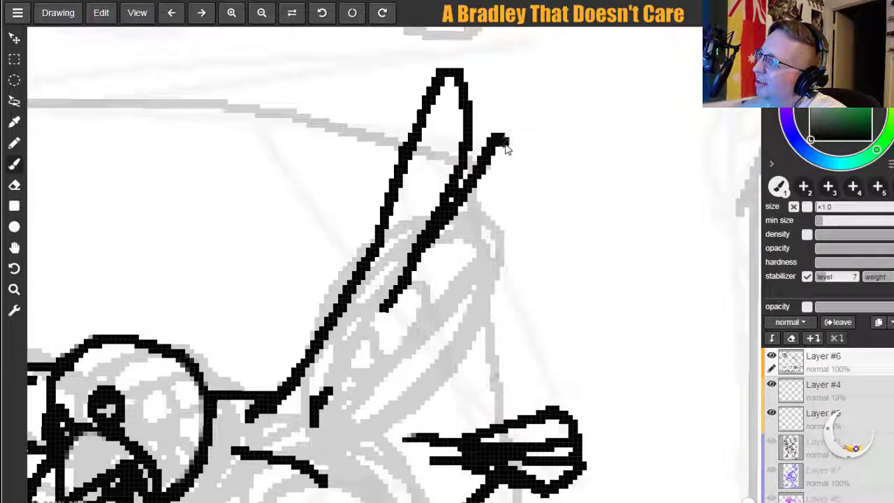
mouse_move(515, 175)
left_mouse_down()
mouse_move(479, 247)
mouse_move(441, 287)
mouse_move(507, 222)
left_mouse_up()
Ink the remaining shorter feathers down the raised wing's trailing edge and join the lowest one to the bird's back.
left_click_drag(491, 293, 414, 356)
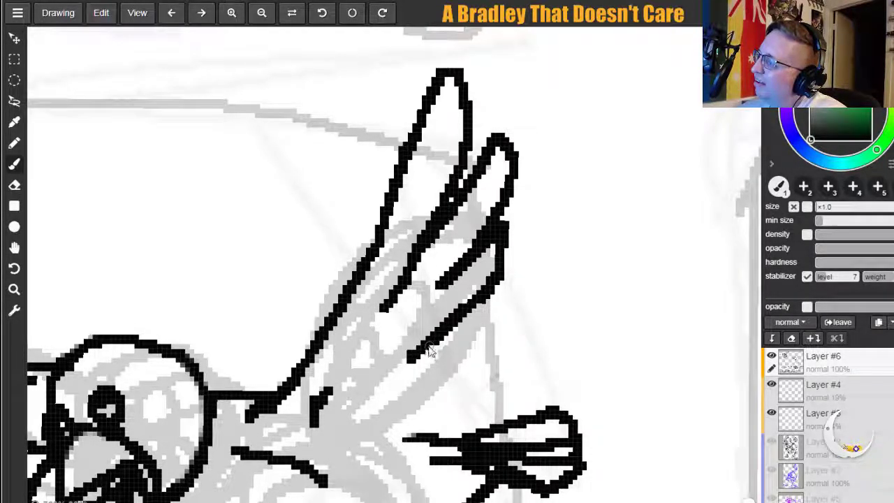
mouse_move(489, 313)
left_mouse_down()
mouse_move(474, 342)
mouse_move(396, 422)
mouse_move(354, 437)
left_mouse_up()
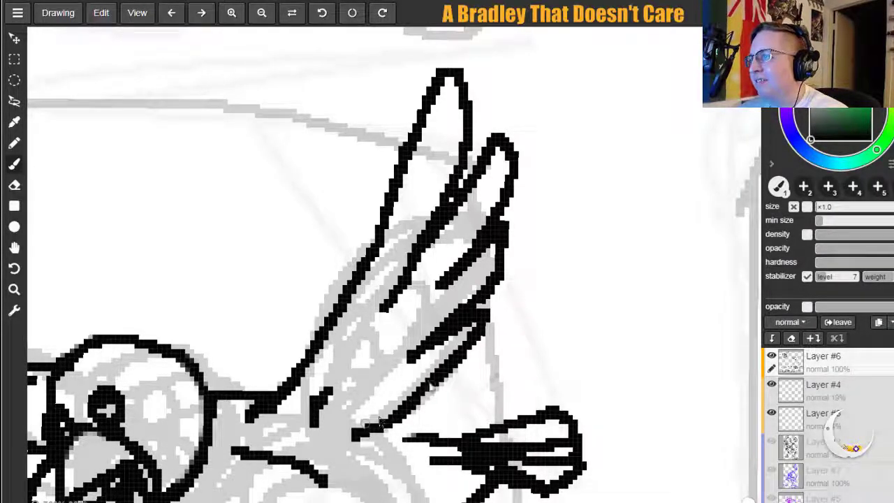
key("ctrl+z")
mouse_move(488, 316)
left_mouse_down()
mouse_move(440, 380)
mouse_move(385, 417)
left_mouse_up()
mouse_move(486, 359)
left_mouse_down()
mouse_move(465, 391)
mouse_move(409, 435)
mouse_move(354, 461)
left_mouse_up()
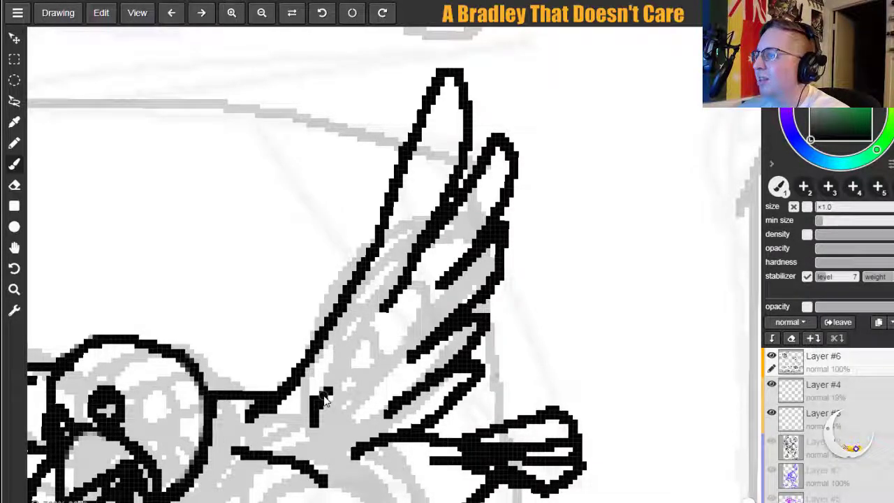
Ink a short curved feather mark inside the base of the raised wing.
left_click_drag(323, 399, 349, 355)
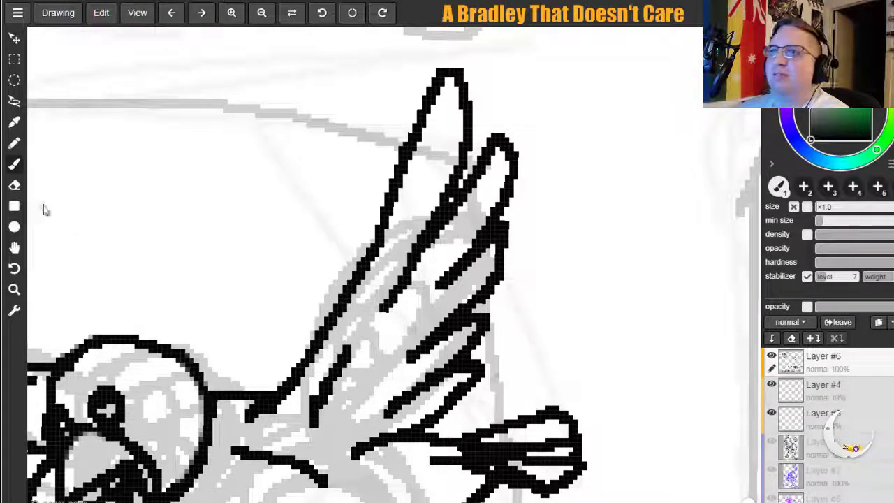
Erase both of the bird's feet and the branch line beneath them, leaving the leg stubs.
left_click(14, 247)
left_click_drag(212, 311, 225, 112)
left_click_drag(310, 201, 195, 185)
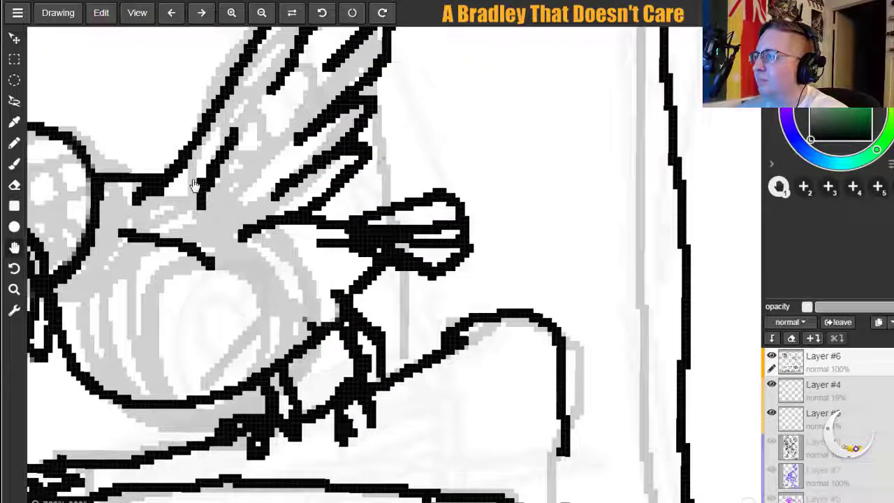
left_click(14, 185)
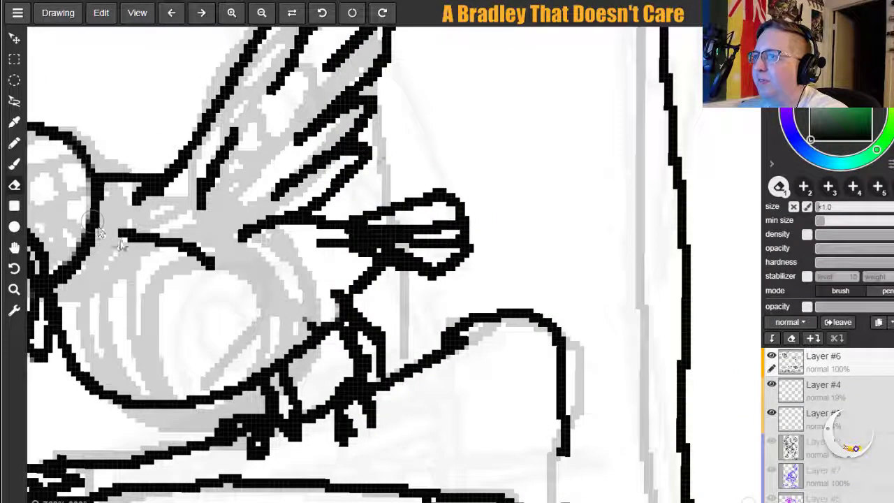
left_click(355, 409)
mouse_move(234, 439)
left_mouse_down()
mouse_move(255, 422)
mouse_move(257, 447)
mouse_move(249, 435)
mouse_move(289, 439)
mouse_move(297, 426)
mouse_move(282, 444)
mouse_move(237, 449)
left_mouse_up()
mouse_move(331, 430)
left_mouse_down()
mouse_move(356, 427)
mouse_move(366, 450)
mouse_move(379, 390)
mouse_move(371, 400)
mouse_move(348, 390)
mouse_move(293, 425)
left_mouse_up()
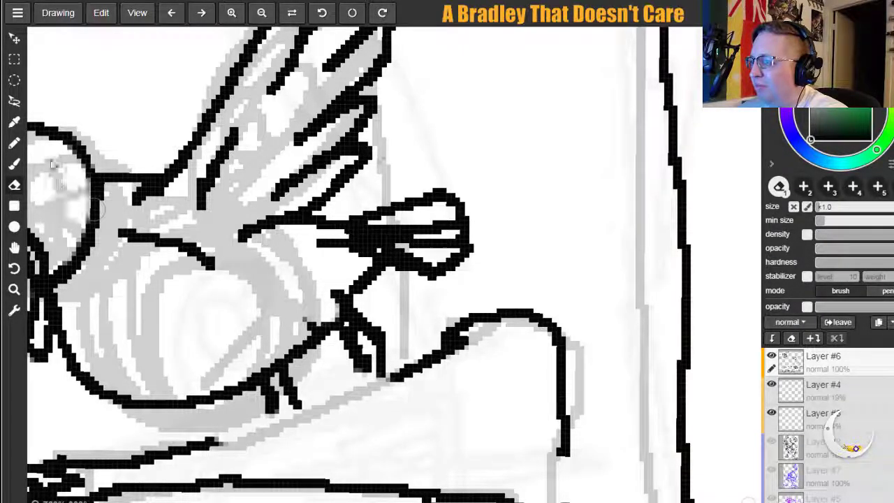
Ink the front foot with toes curling over the branch and extend the branch line toward the rear leg.
left_click(14, 164)
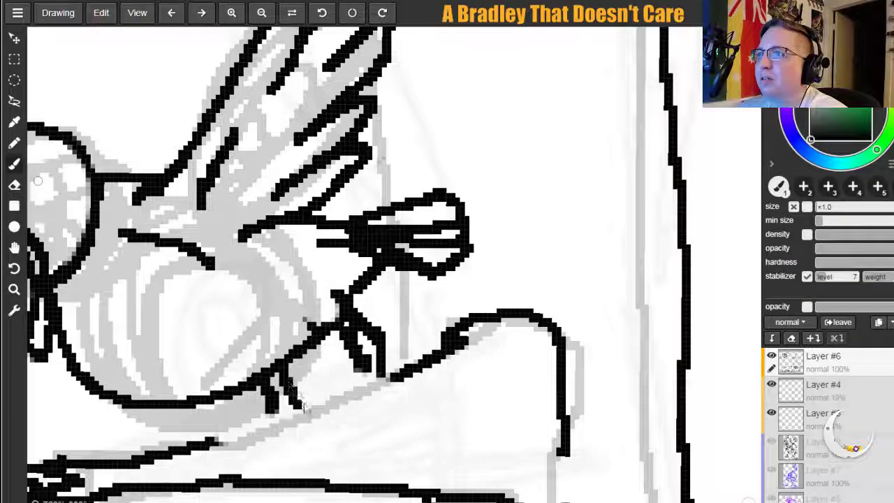
mouse_move(210, 444)
left_mouse_down()
mouse_move(278, 417)
mouse_move(243, 410)
mouse_move(231, 430)
mouse_move(266, 424)
mouse_move(230, 435)
mouse_move(279, 415)
mouse_move(255, 431)
left_mouse_up()
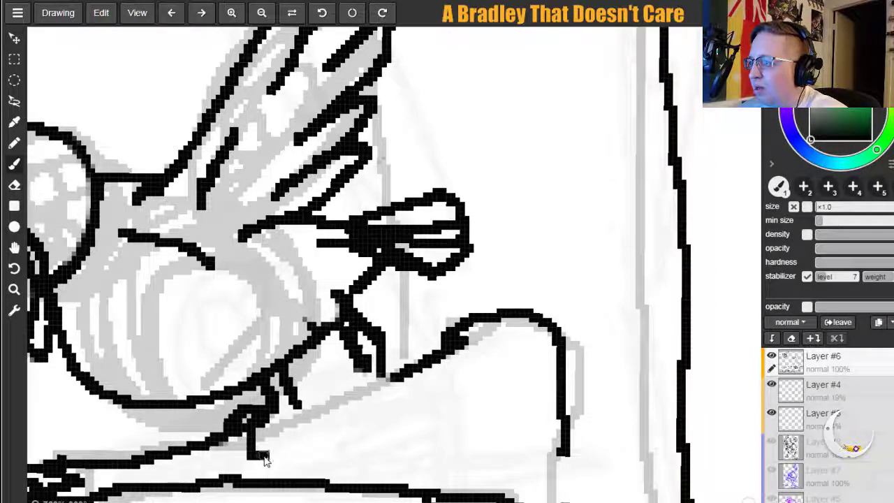
mouse_move(264, 457)
left_mouse_down()
mouse_move(287, 410)
mouse_move(326, 401)
left_mouse_up()
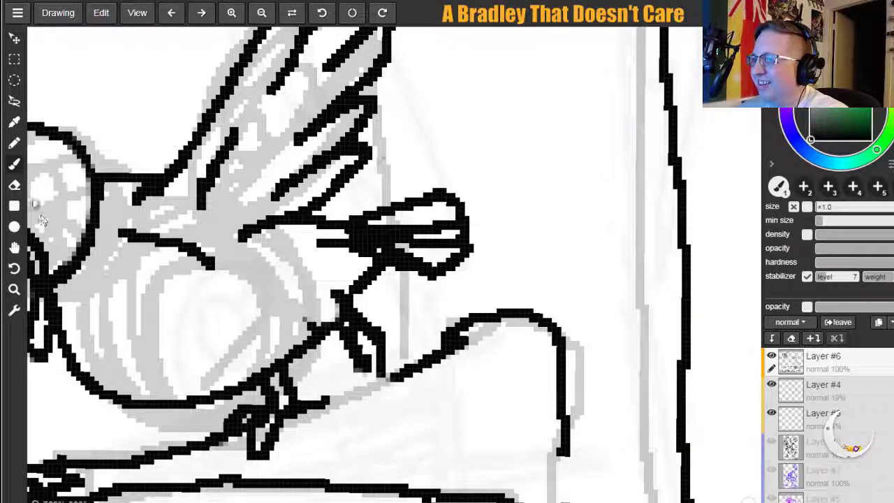
Erase the rear leg's thick inner line, re-ink it as a clean curve and add the foot's first pointed toe over the branch.
left_click(15, 185)
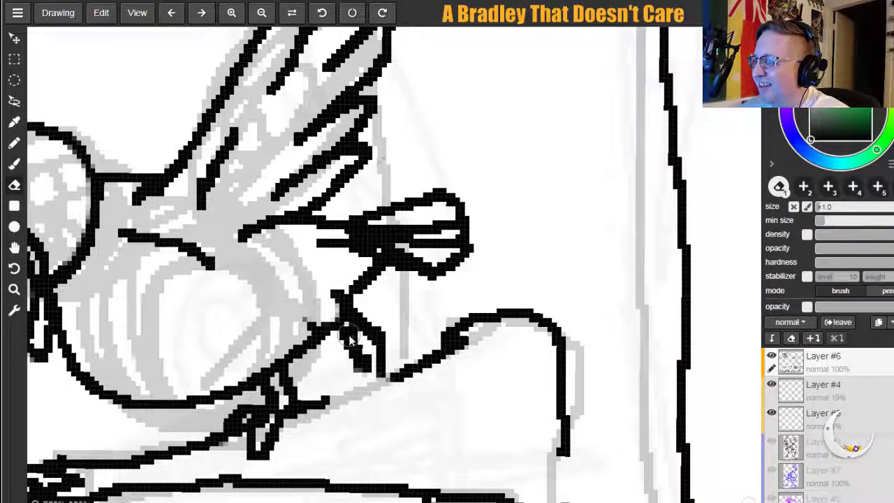
mouse_move(350, 339)
left_mouse_down()
mouse_move(362, 370)
mouse_move(364, 318)
left_mouse_up()
left_click(15, 164)
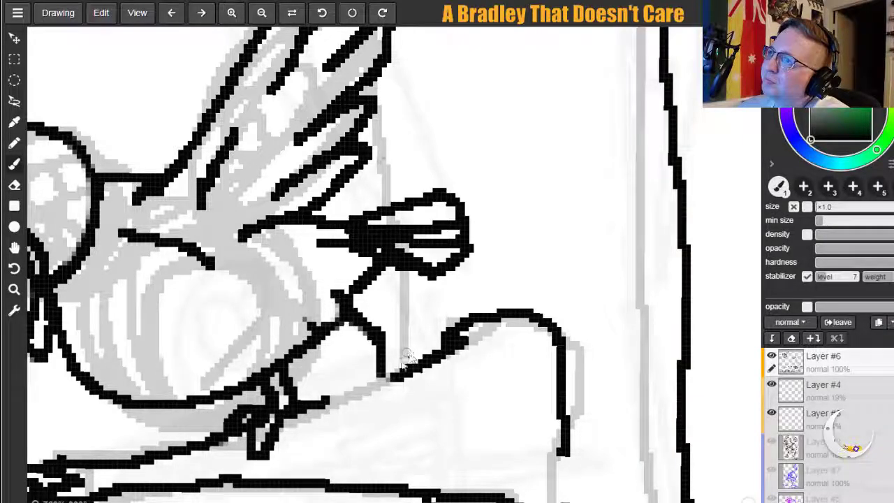
mouse_move(338, 335)
left_mouse_down()
mouse_move(356, 375)
mouse_move(336, 404)
mouse_move(335, 439)
mouse_move(359, 392)
mouse_move(369, 437)
left_mouse_up()
key("ctrl+z")
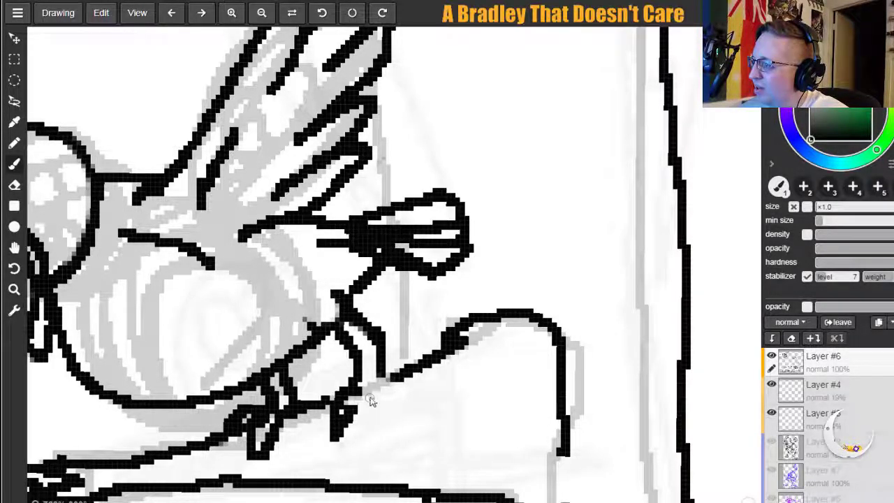
Ink the rear foot's second pointed toe and close the branch line gap beside it.
left_click_drag(373, 395, 381, 426)
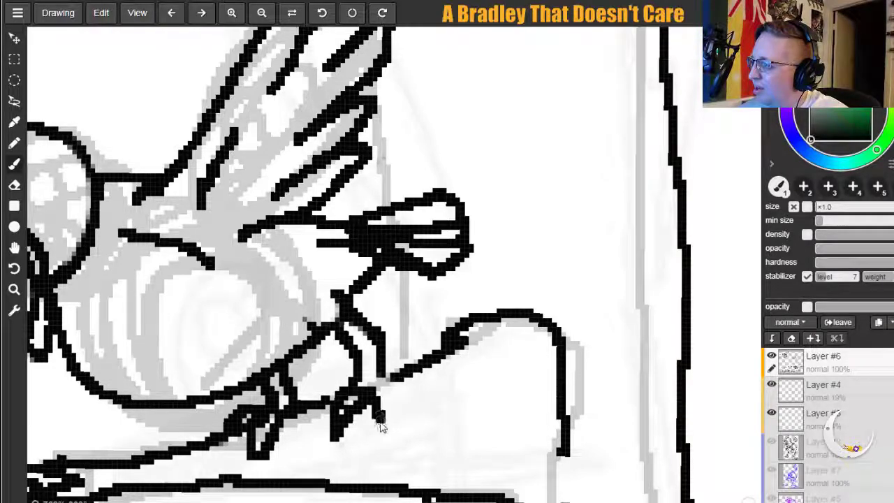
left_click_drag(391, 389, 391, 439)
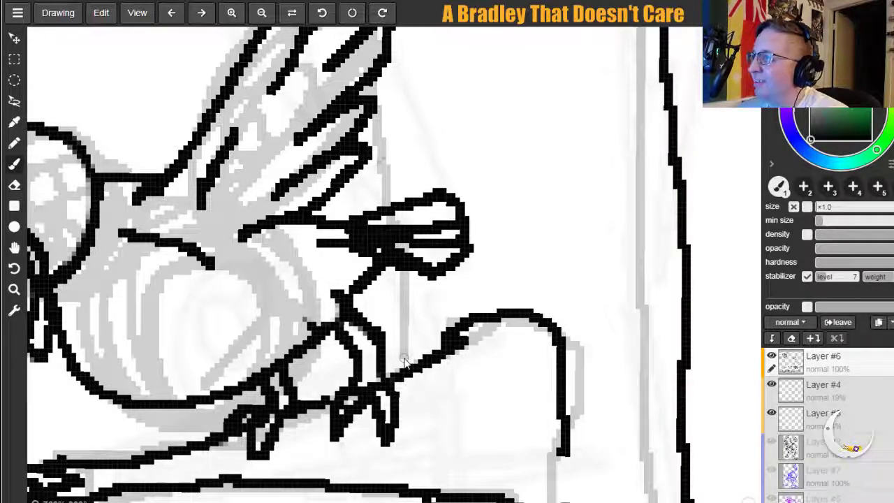
key("h")
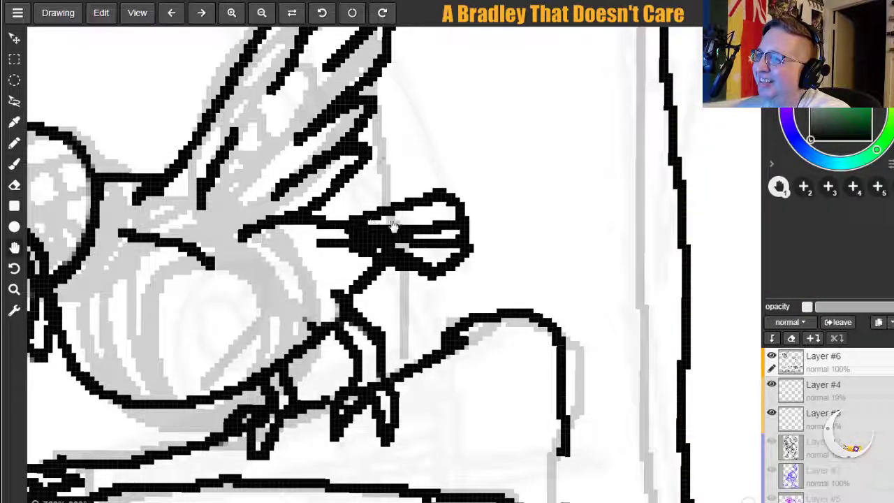
Erase the bird's tail and draw a new rump line running from its rear leg up toward the tail.
left_click(14, 183)
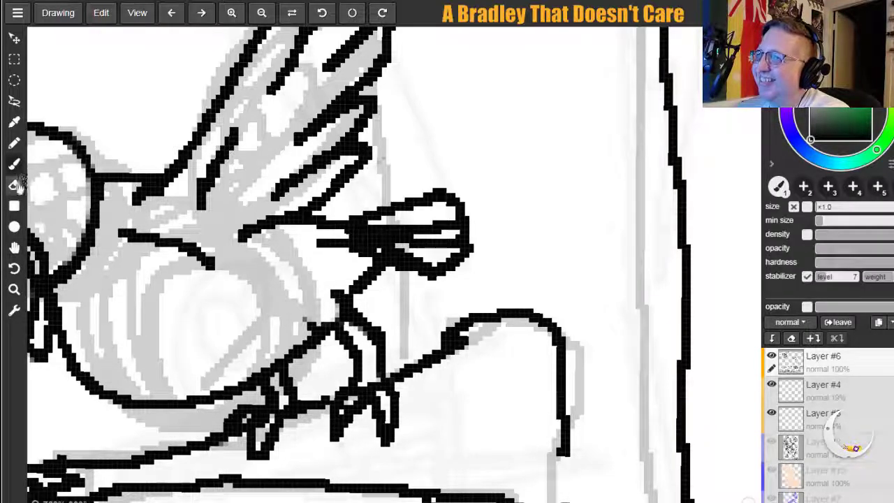
left_click_drag(356, 234, 321, 243)
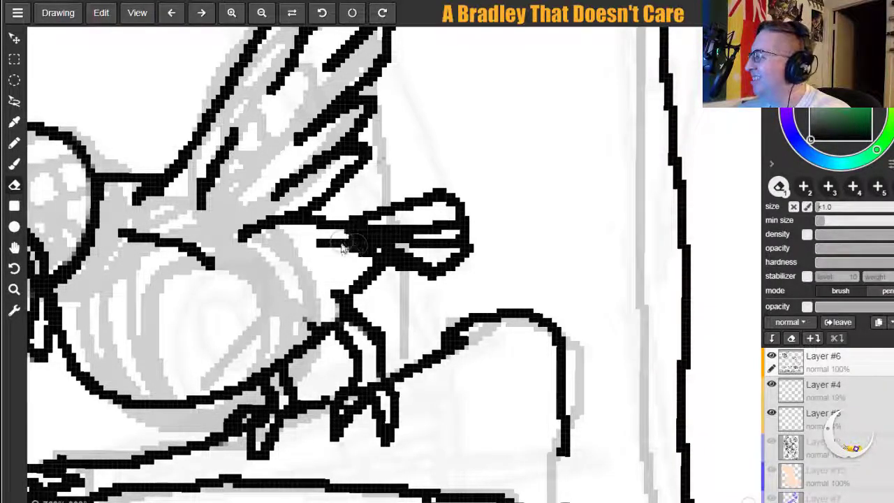
mouse_move(324, 250)
left_mouse_down()
mouse_move(377, 251)
mouse_move(344, 264)
mouse_move(366, 289)
mouse_move(407, 243)
mouse_move(354, 247)
mouse_move(431, 224)
mouse_move(386, 230)
mouse_move(358, 215)
mouse_move(416, 211)
mouse_move(456, 194)
mouse_move(422, 270)
mouse_move(437, 239)
mouse_move(433, 275)
left_mouse_up()
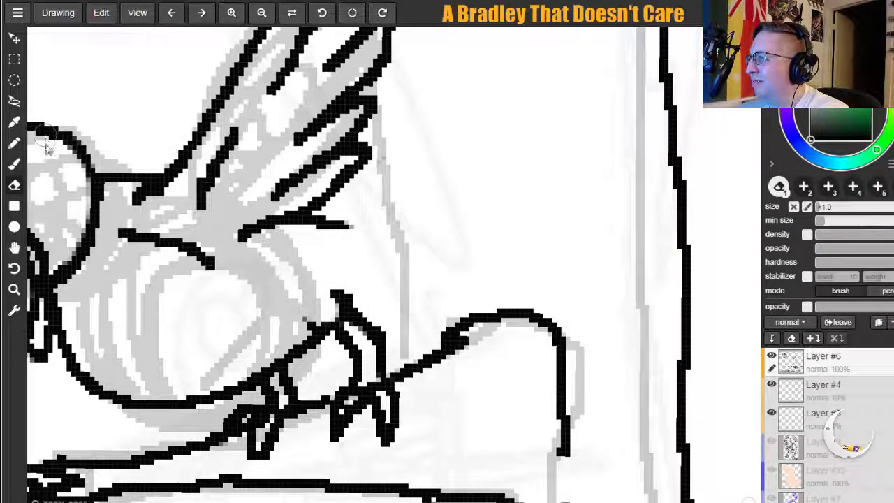
left_click(14, 164)
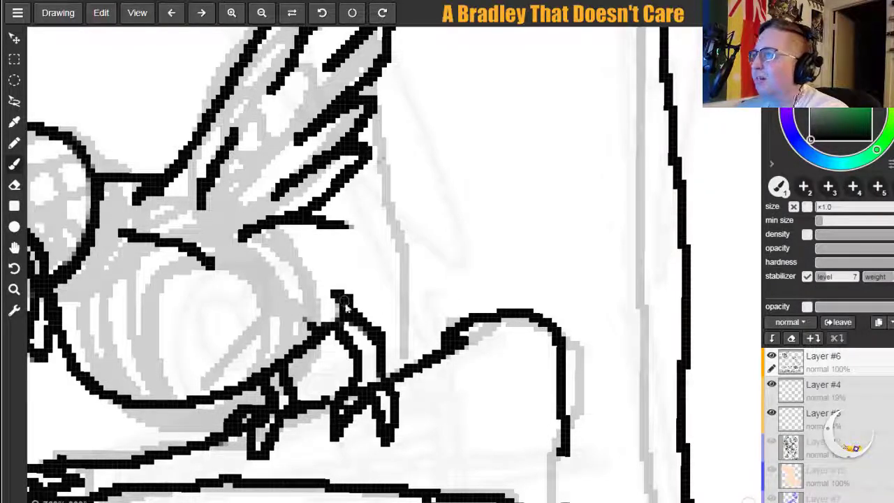
mouse_move(370, 288)
left_mouse_down()
mouse_move(443, 208)
mouse_move(501, 180)
mouse_move(505, 206)
mouse_move(469, 244)
mouse_move(411, 252)
left_mouse_up()
mouse_move(426, 211)
left_mouse_down()
mouse_move(485, 181)
mouse_move(453, 169)
mouse_move(416, 202)
left_mouse_up()
key("ctrl+z")
mouse_move(451, 167)
left_mouse_down()
mouse_move(410, 169)
mouse_move(360, 222)
left_mouse_up()
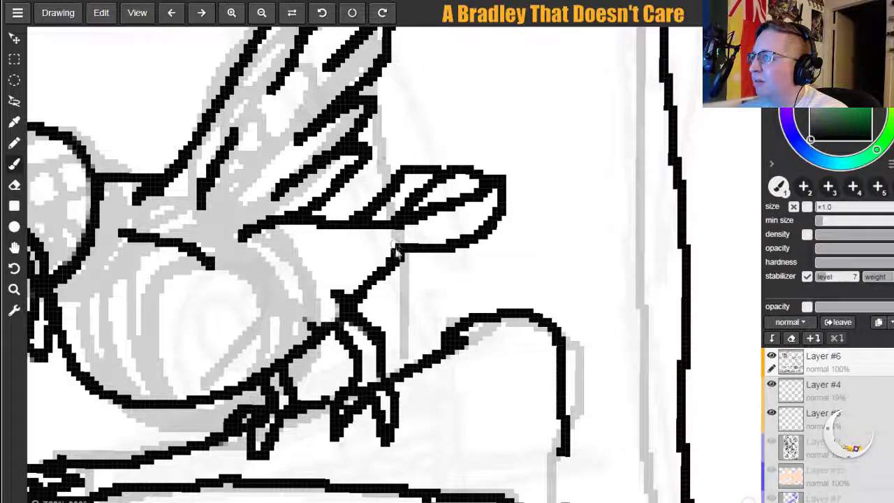
key("ctrl+z")
left_click_drag(383, 262, 417, 244)
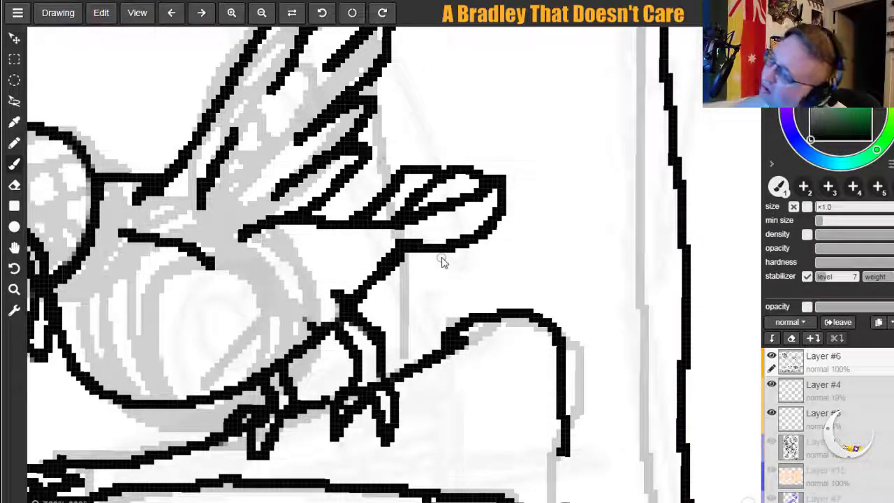
key("ctrl+z")
key("ctrl+z")
key("ctrl+z")
key("ctrl+z")
key("ctrl+z")
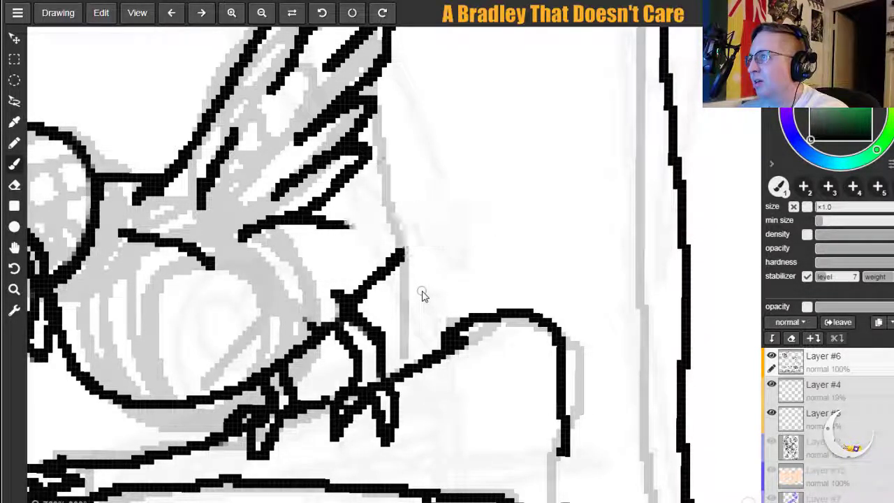
left_click_drag(343, 230, 401, 239)
key("ctrl+z")
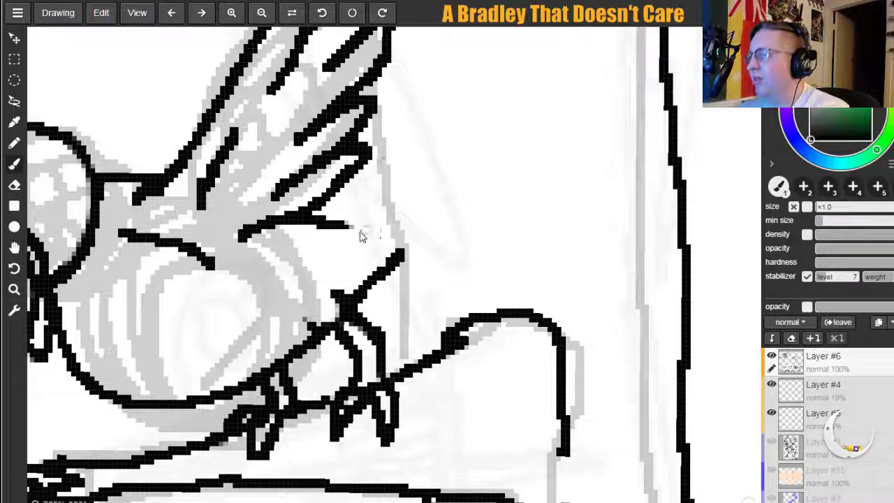
Draw a new tail with a rounded tip and dense feather strokes, and add a short stroke where the body meets the rear leg.
mouse_move(342, 230)
left_mouse_down()
mouse_move(423, 229)
mouse_move(454, 218)
left_mouse_up()
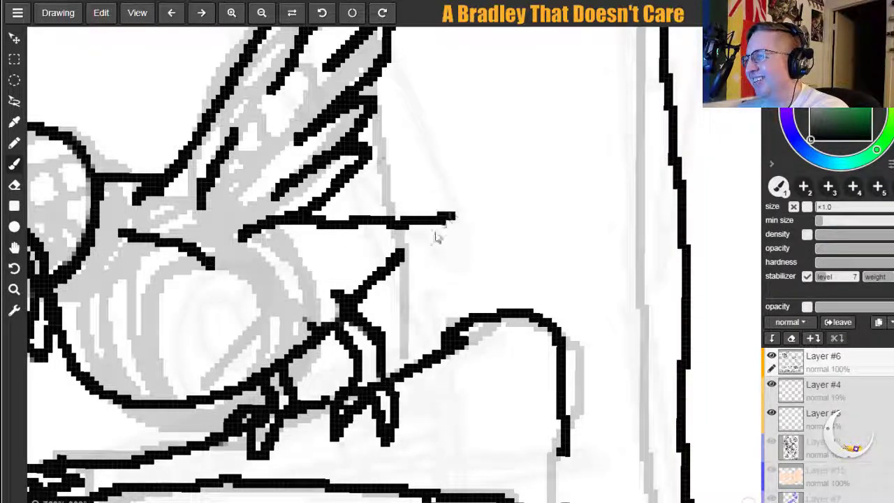
mouse_move(399, 259)
left_mouse_down()
mouse_move(462, 231)
mouse_move(478, 239)
left_mouse_up()
left_click_drag(451, 211, 431, 187)
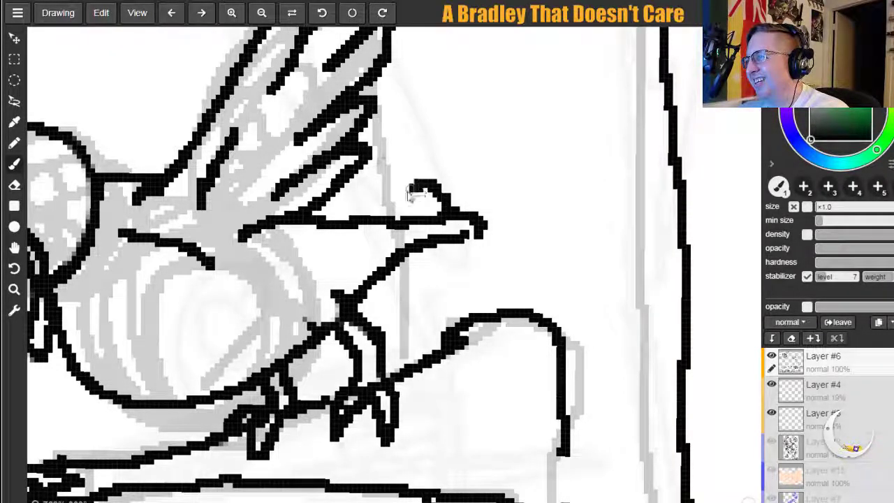
key("ctrl+z")
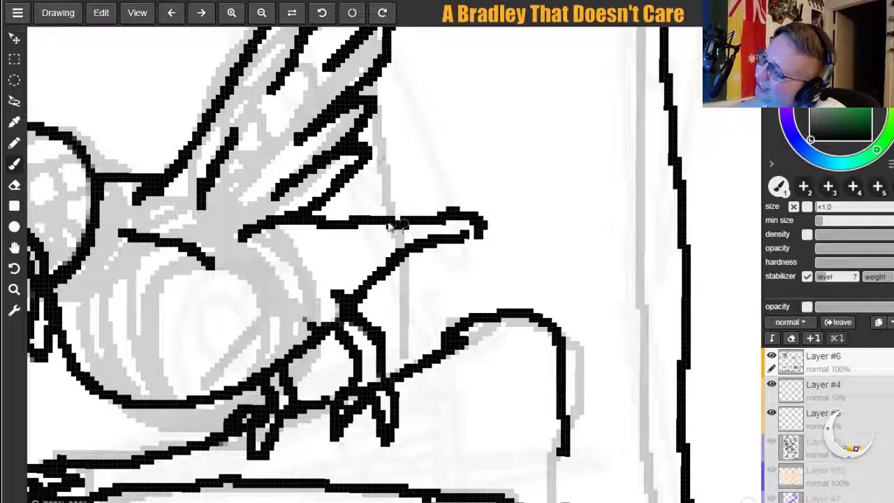
mouse_move(416, 217)
left_mouse_down()
mouse_move(465, 189)
mouse_move(494, 221)
left_mouse_up()
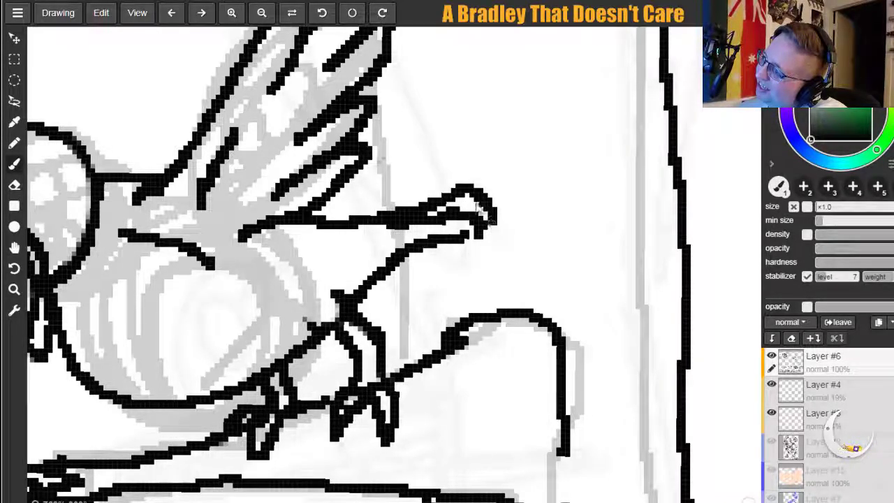
left_click_drag(375, 222, 451, 187)
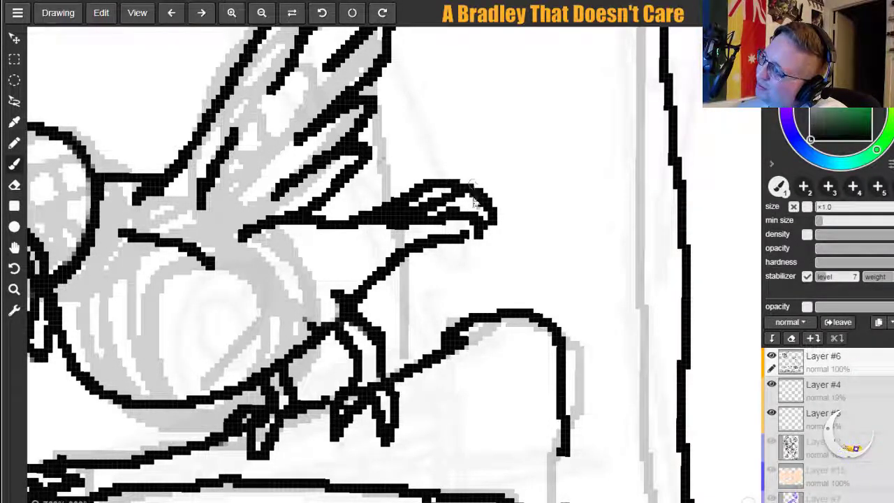
mouse_move(355, 222)
left_mouse_down()
mouse_move(397, 189)
mouse_move(460, 181)
left_mouse_up()
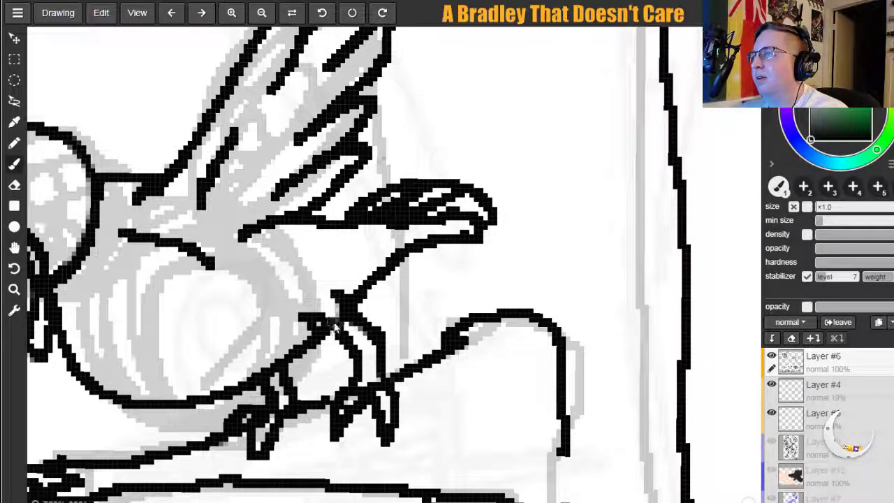
left_click_drag(301, 316, 337, 327)
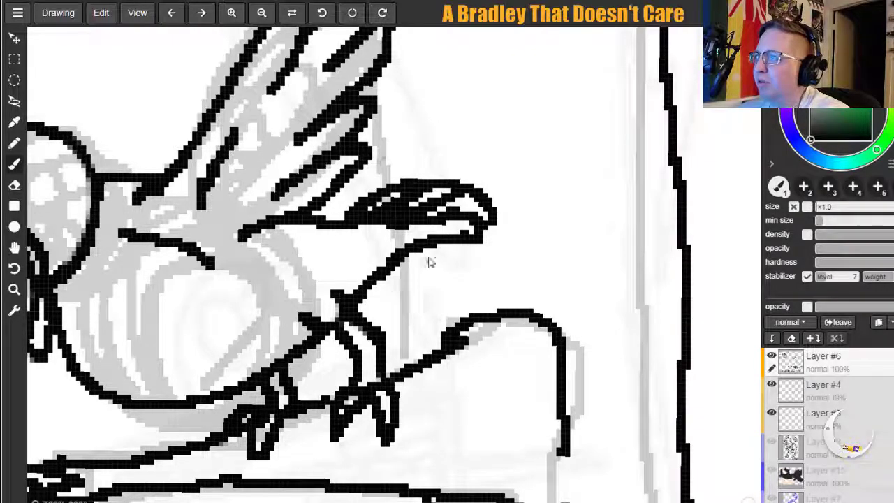
Ink the tree trunk's left edge behind the bird, between the perch and tail and between the wing and tail.
left_click_drag(411, 302, 422, 368)
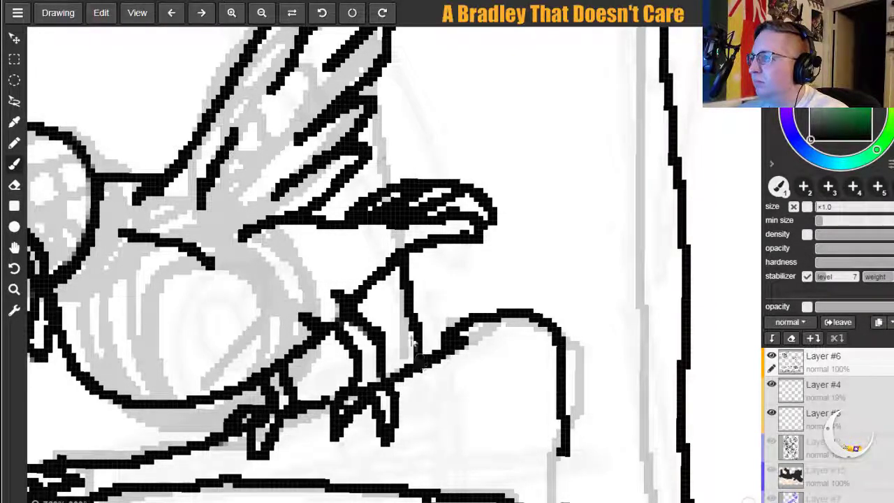
left_click_drag(375, 82, 383, 180)
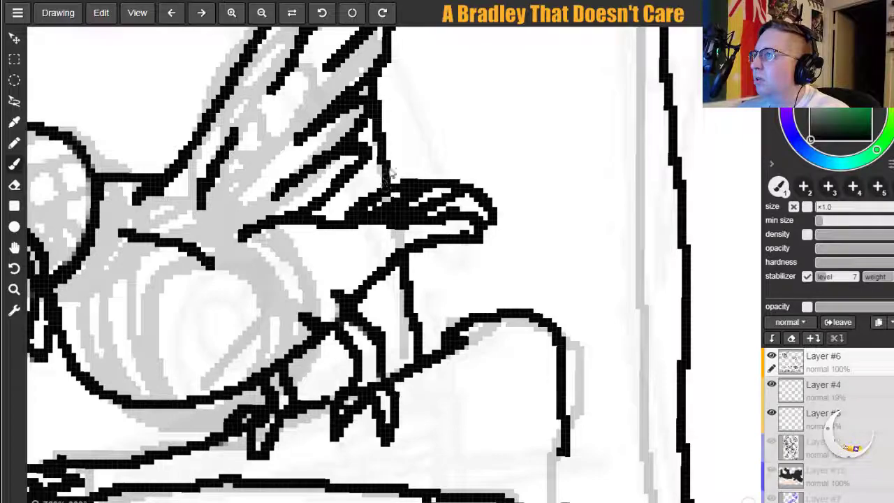
Ink the tree's upper right branch over the sketch, including a knot at its base, a bark mark and the adjoining trunk edge.
left_click(17, 248)
left_click_drag(412, 119, 417, 457)
mouse_move(554, 205)
left_mouse_down()
mouse_move(551, 257)
mouse_move(278, 313)
mouse_move(153, 320)
mouse_move(112, 352)
mouse_move(123, 313)
left_mouse_up()
left_click(262, 18)
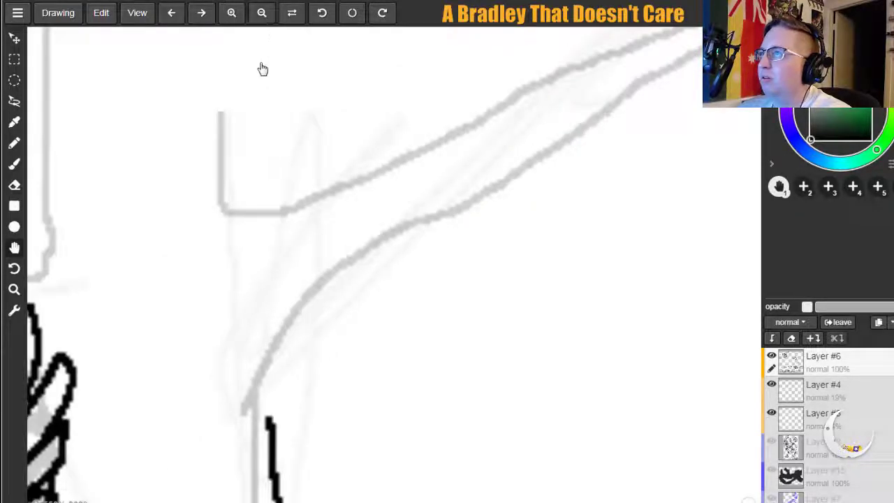
left_click(14, 163)
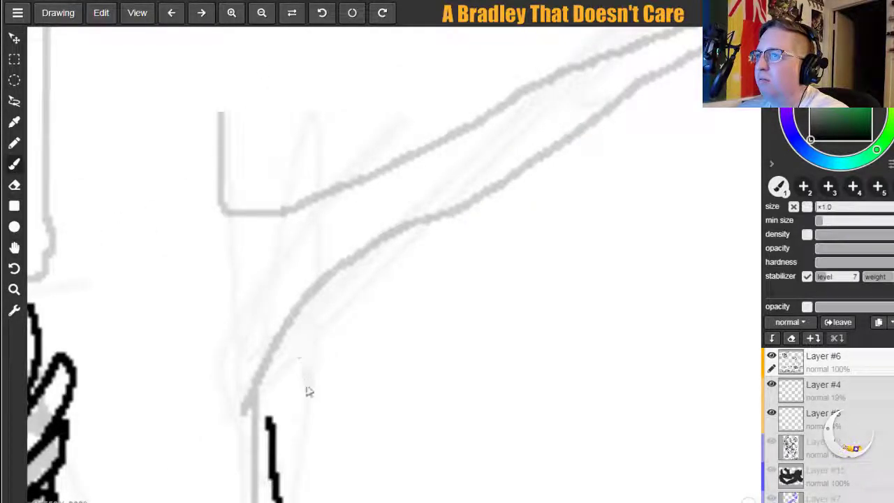
left_click_drag(271, 426, 271, 405)
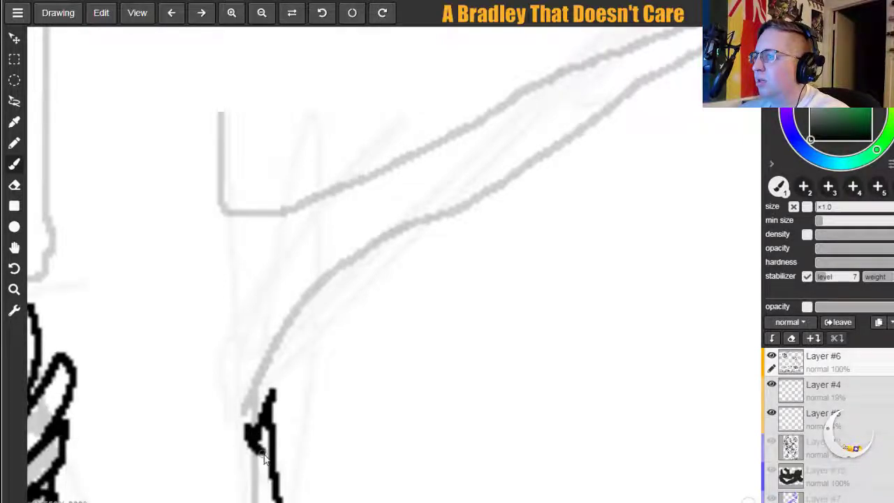
left_click_drag(233, 370, 219, 298)
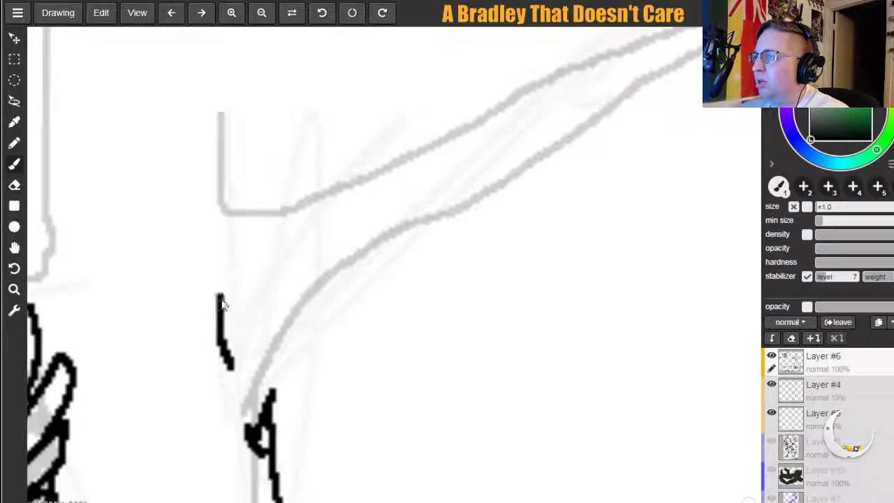
mouse_move(271, 399)
left_mouse_down()
mouse_move(320, 300)
mouse_move(374, 250)
mouse_move(562, 138)
mouse_move(663, 33)
left_mouse_up()
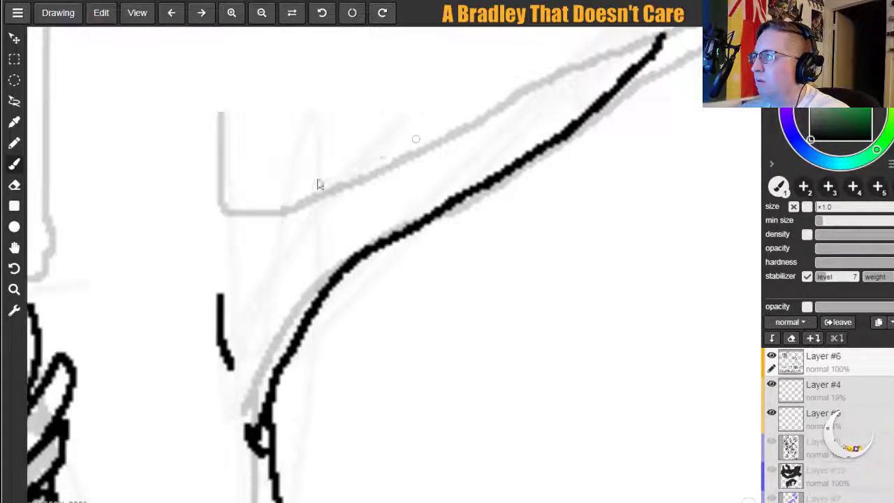
mouse_move(219, 126)
left_mouse_down()
mouse_move(225, 209)
mouse_move(267, 217)
mouse_move(426, 160)
mouse_move(623, 42)
mouse_move(612, 33)
left_mouse_up()
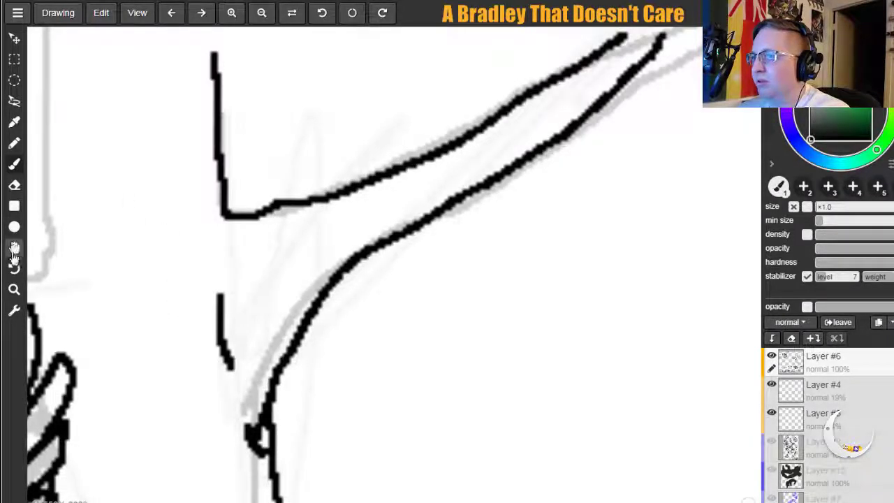
Ink the upper left trunk edge and an upward-curving left branch ending at the bird's wing, plus a short bark mark.
left_click(13, 247)
left_click_drag(122, 247, 550, 189)
left_click_drag(299, 264, 298, 345)
left_click(14, 164)
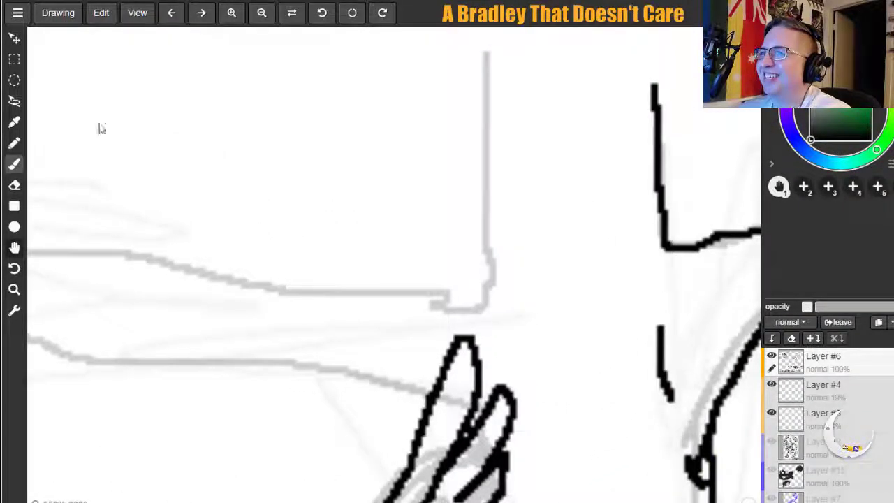
mouse_move(482, 95)
left_mouse_down()
mouse_move(491, 284)
mouse_move(333, 238)
mouse_move(173, 175)
mouse_move(75, 80)
mouse_move(57, 31)
left_mouse_up()
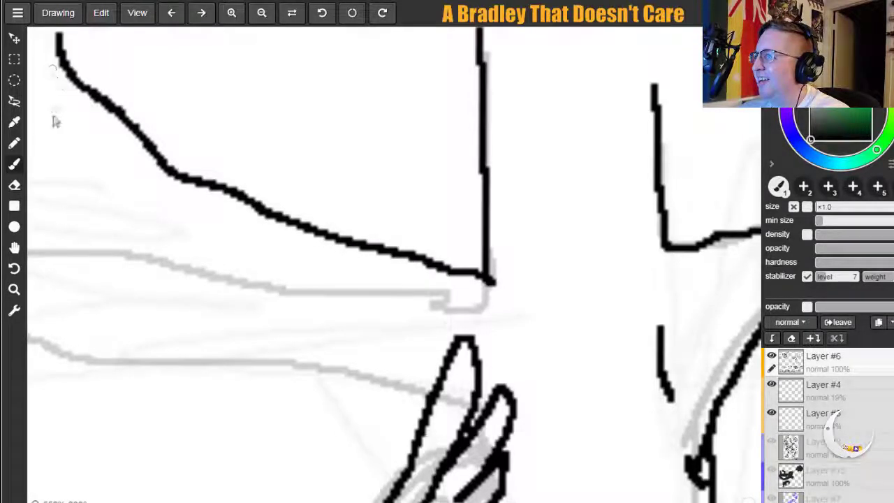
mouse_move(31, 62)
left_mouse_down()
mouse_move(85, 151)
mouse_move(164, 223)
mouse_move(439, 362)
left_mouse_up()
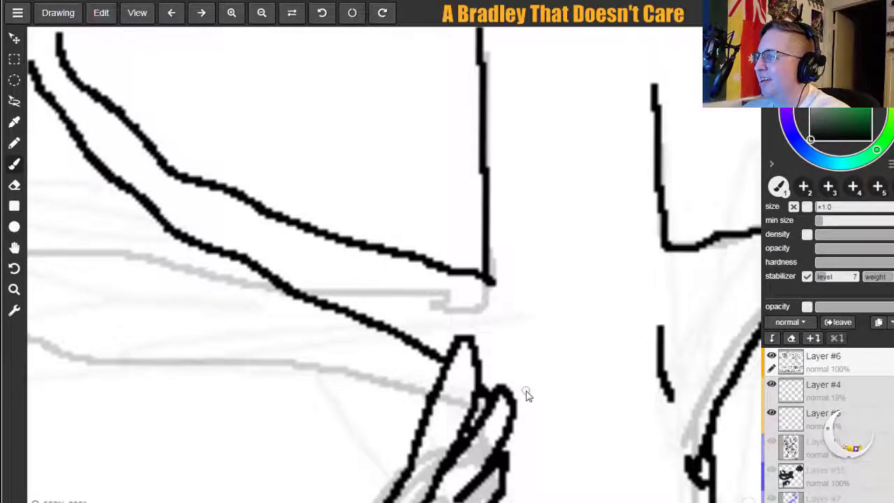
left_click_drag(521, 327, 533, 377)
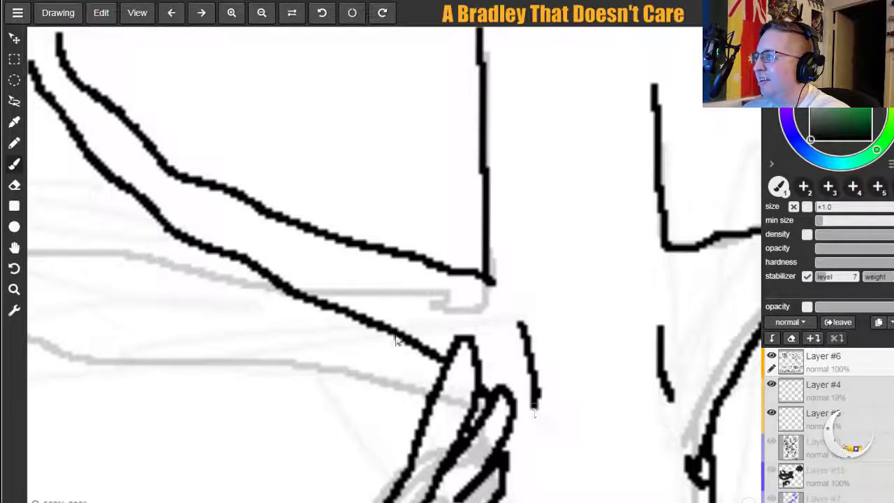
Erase the small outlined segment on the left side of the bird's open beak.
left_click(261, 14)
left_click(261, 14)
left_click(261, 14)
left_click(261, 13)
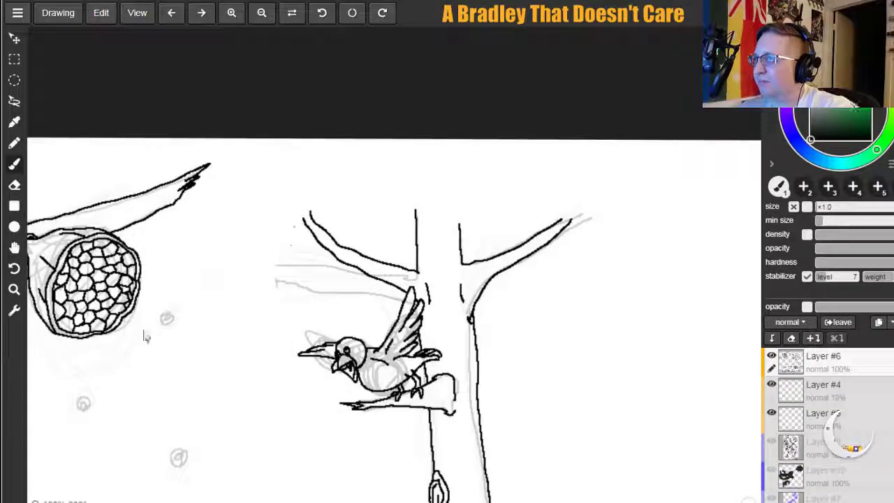
left_click(14, 247)
left_click_drag(193, 370, 228, 152)
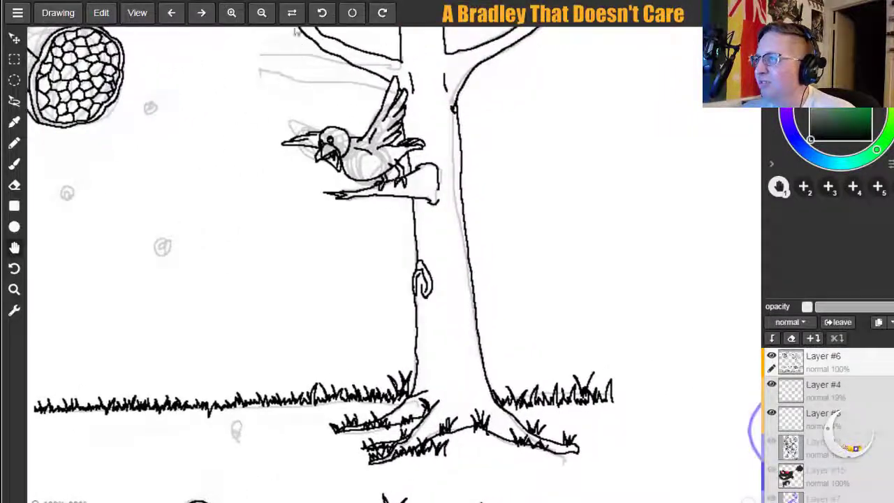
left_click(231, 12)
left_click_drag(235, 100, 263, 403)
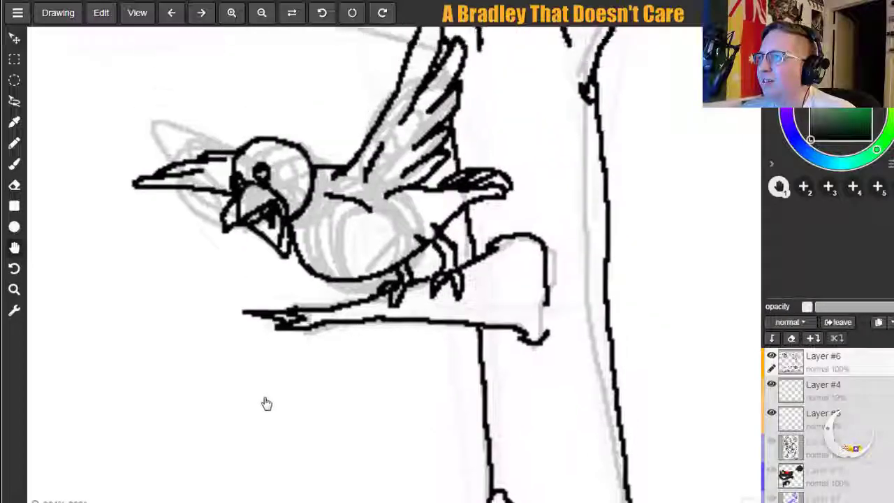
left_click(14, 163)
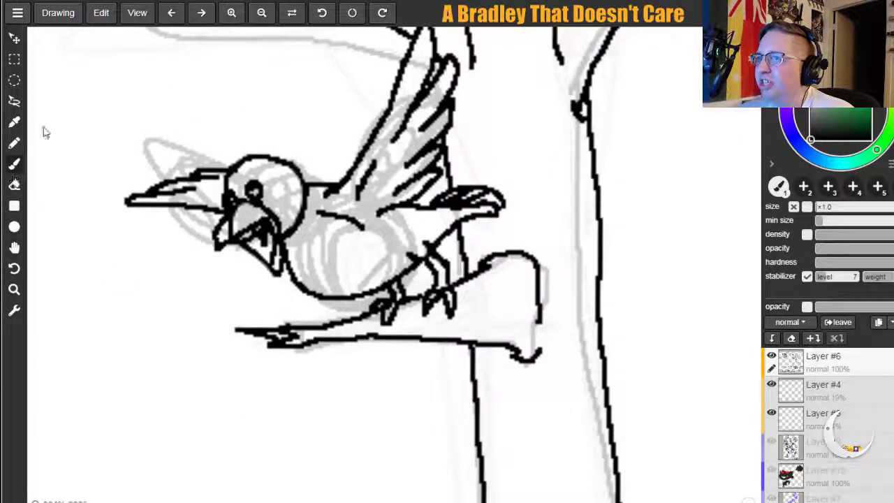
left_click(231, 13)
left_click(231, 12)
left_click(231, 13)
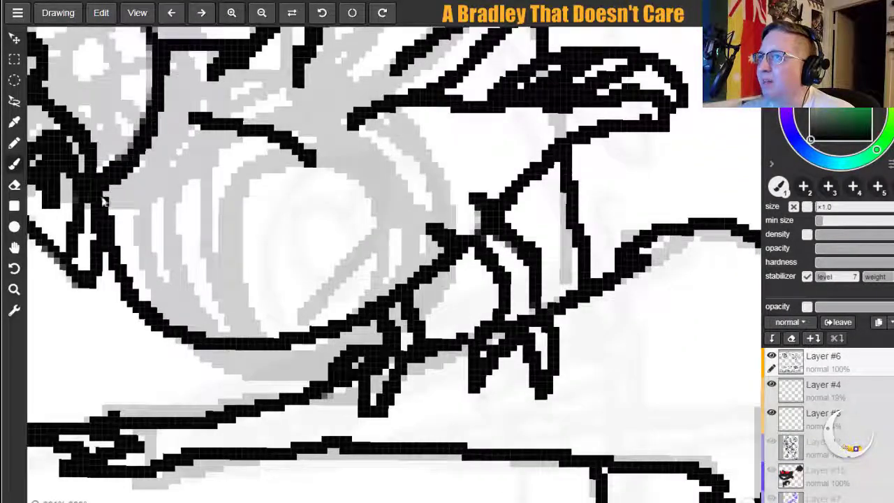
left_click(14, 247)
left_click_drag(31, 235, 207, 285)
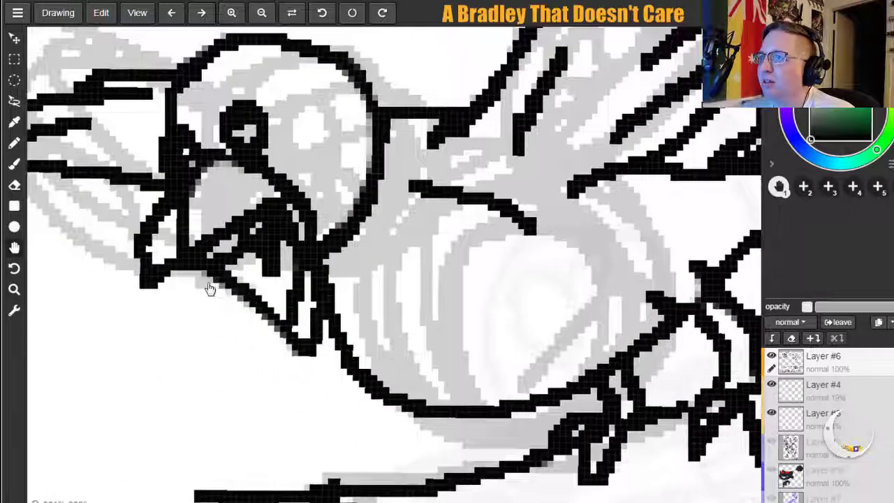
left_click(14, 185)
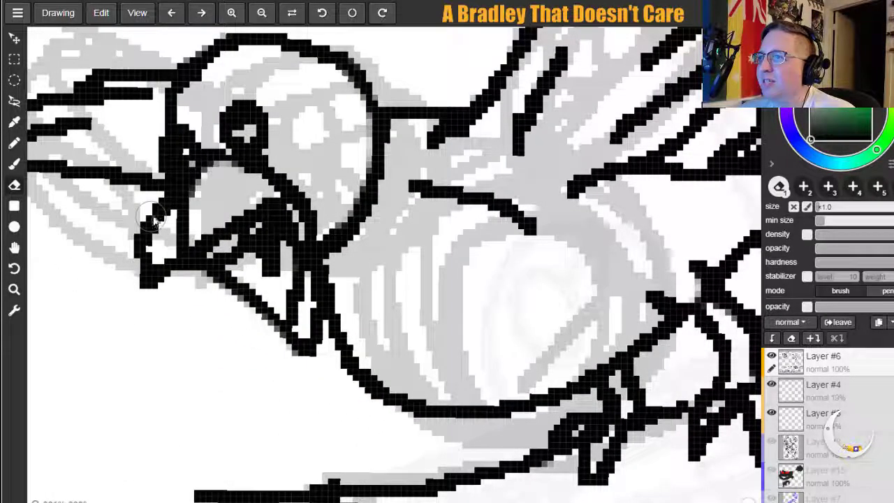
mouse_move(159, 216)
left_mouse_down()
mouse_move(133, 252)
mouse_move(147, 271)
mouse_move(159, 261)
mouse_move(173, 295)
left_mouse_up()
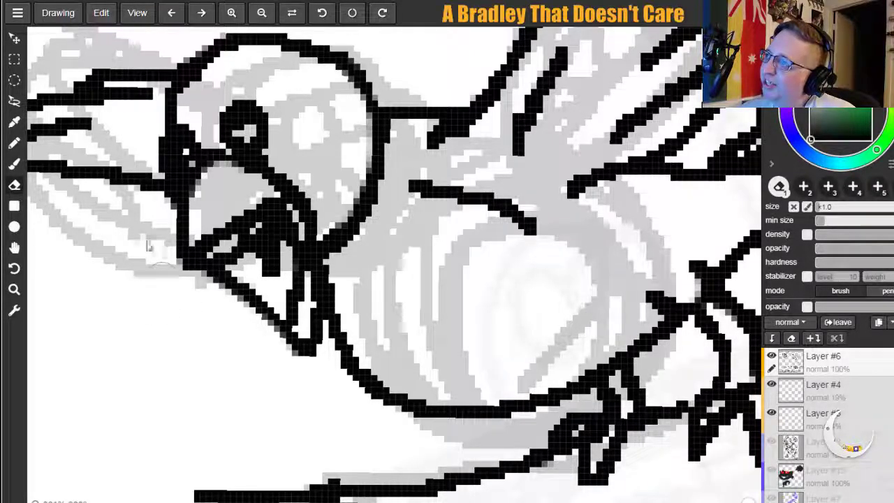
Erase the scribbled lines inside the bird's open beak and the protruding tip of its lower beak.
left_click_drag(155, 202, 155, 234)
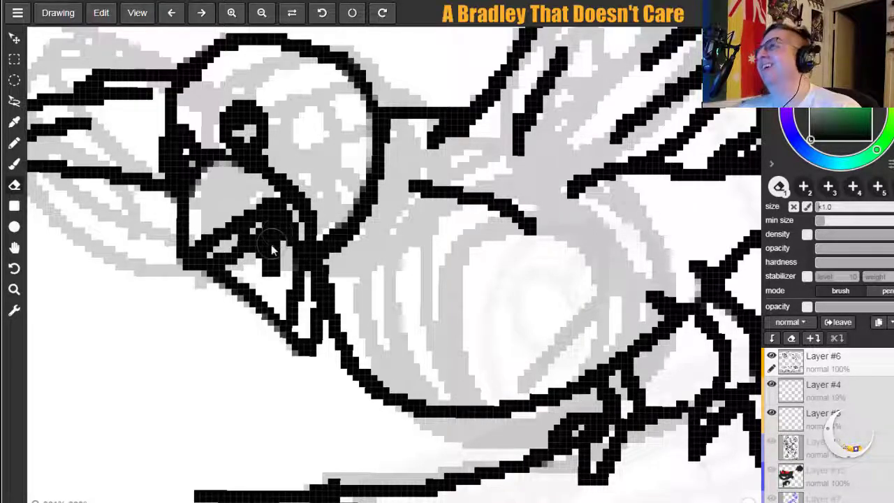
mouse_move(253, 253)
left_mouse_down()
mouse_move(271, 246)
mouse_move(239, 258)
mouse_move(268, 280)
left_mouse_up()
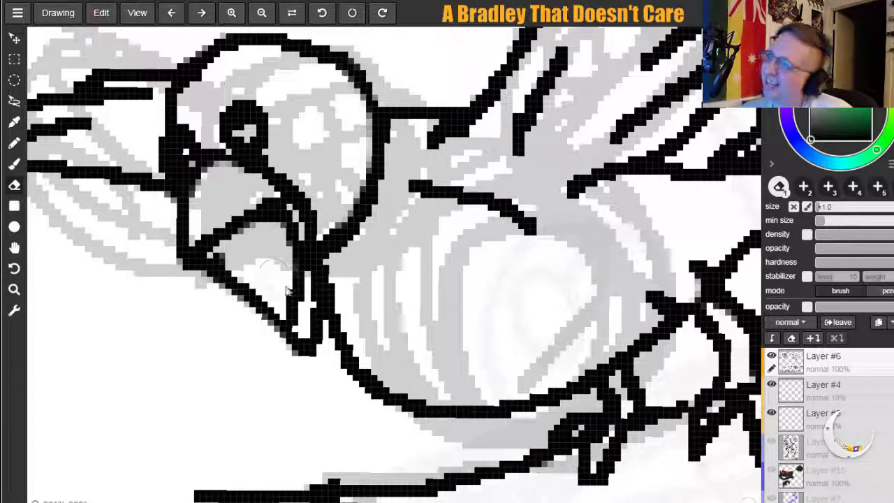
mouse_move(311, 329)
left_mouse_down()
mouse_move(313, 361)
mouse_move(291, 340)
left_mouse_up()
Close off the shortened lower beak tip in black and ink a tongue inside the bird's open mouth.
left_click(14, 165)
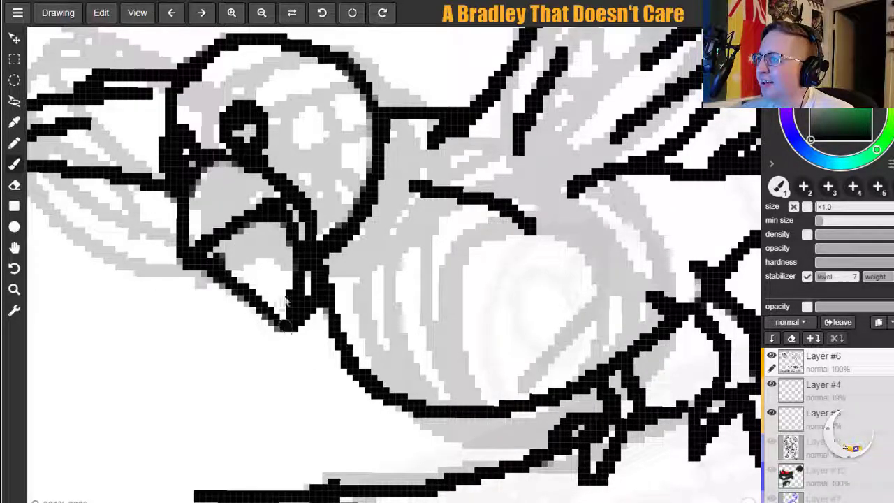
mouse_move(253, 264)
left_mouse_down()
mouse_move(262, 240)
mouse_move(234, 256)
mouse_move(254, 236)
left_mouse_up()
key("ctrl+z")
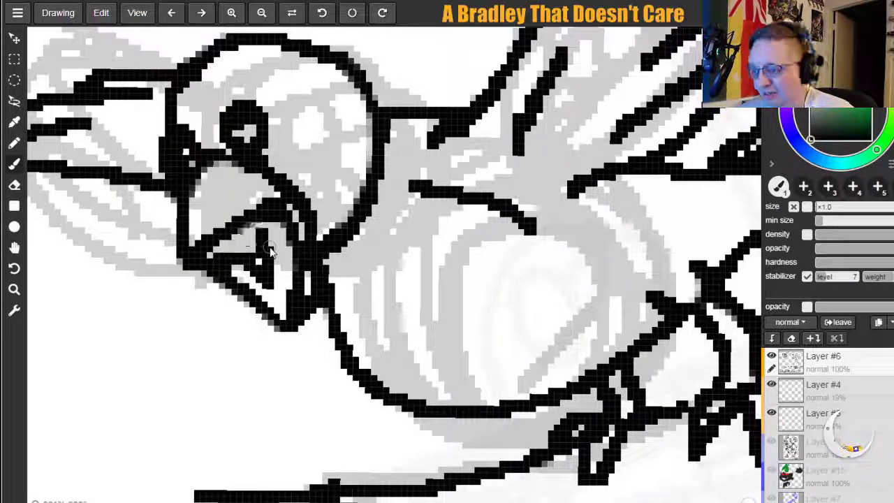
key("ctrl+z")
mouse_move(243, 263)
left_mouse_down()
mouse_move(267, 292)
mouse_move(272, 251)
mouse_move(241, 254)
mouse_move(285, 239)
mouse_move(239, 254)
mouse_move(246, 234)
mouse_move(286, 245)
mouse_move(272, 244)
mouse_move(308, 222)
left_mouse_up()
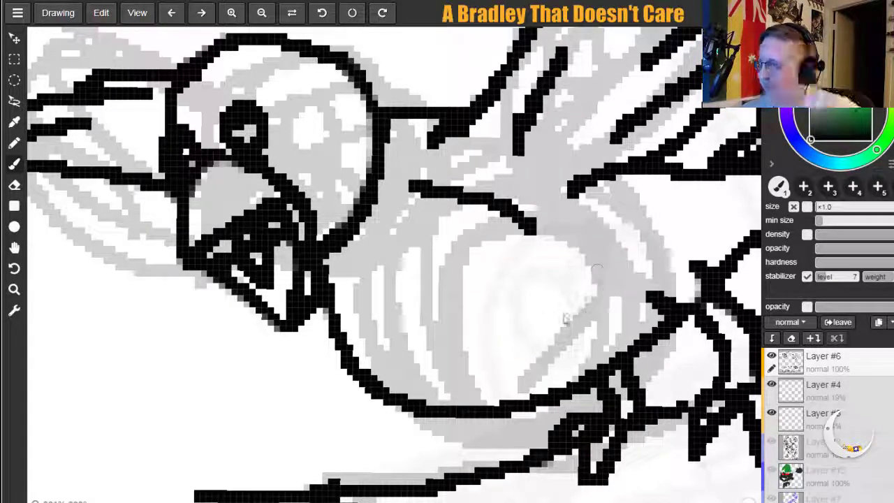
Ink a curved thigh line on the bird's lower belly and thicken the belly outline beneath it.
mouse_move(489, 391)
left_mouse_down()
mouse_move(538, 386)
mouse_move(516, 388)
mouse_move(569, 352)
mouse_move(543, 357)
mouse_move(560, 352)
mouse_move(547, 336)
mouse_move(569, 339)
mouse_move(529, 299)
mouse_move(569, 347)
mouse_move(552, 393)
left_mouse_up()
key("ctrl+z")
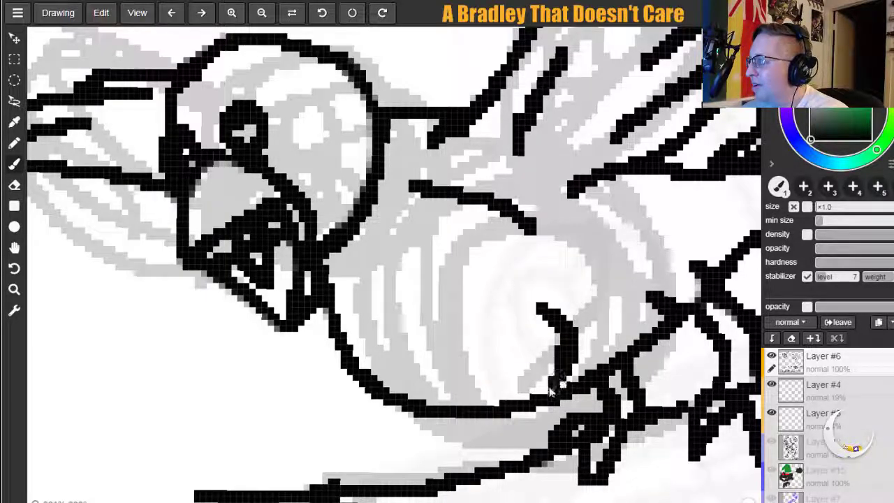
left_click_drag(520, 418, 463, 419)
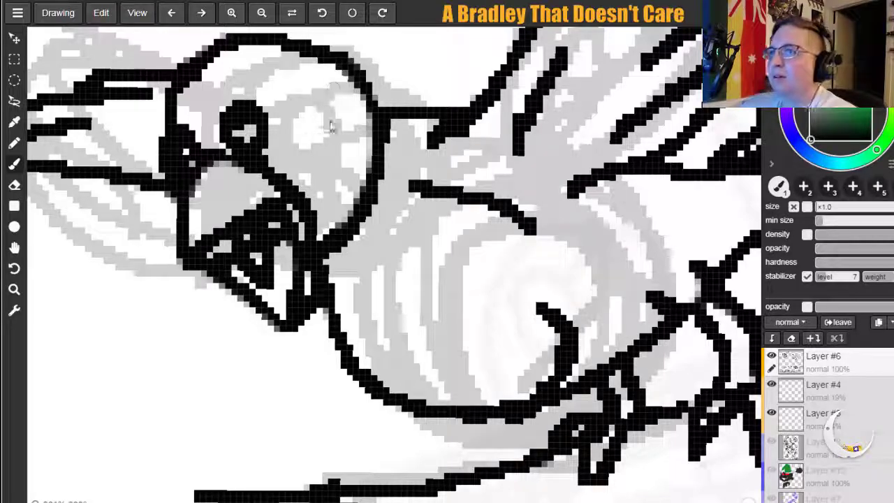
Ink a small bee with a round body and two opposite wings over the sketched circle directly below the beehive.
left_click(261, 13)
left_click(261, 13)
left_click(262, 13)
left_click(262, 13)
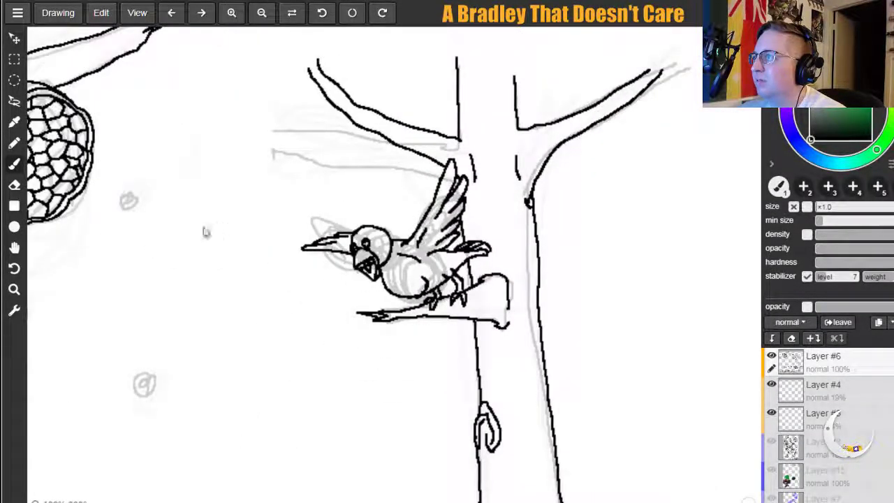
left_click(14, 247)
left_click_drag(171, 268, 371, 237)
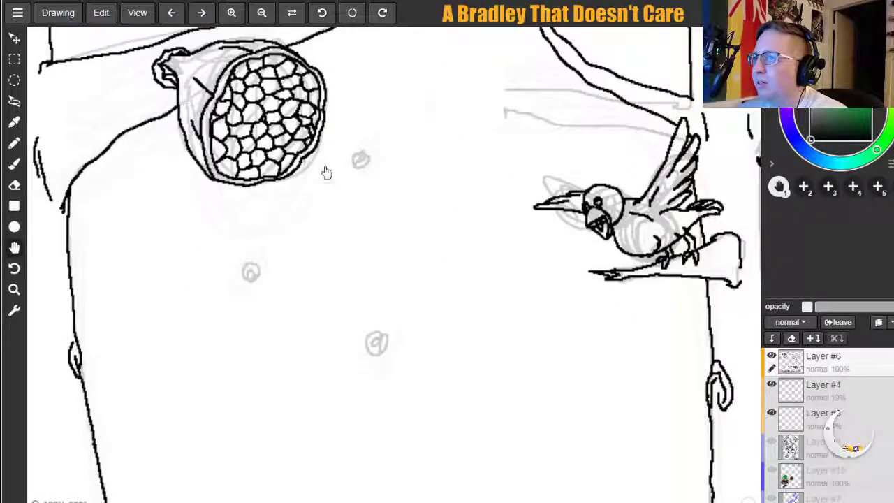
left_click(231, 13)
left_click(231, 14)
left_click(231, 13)
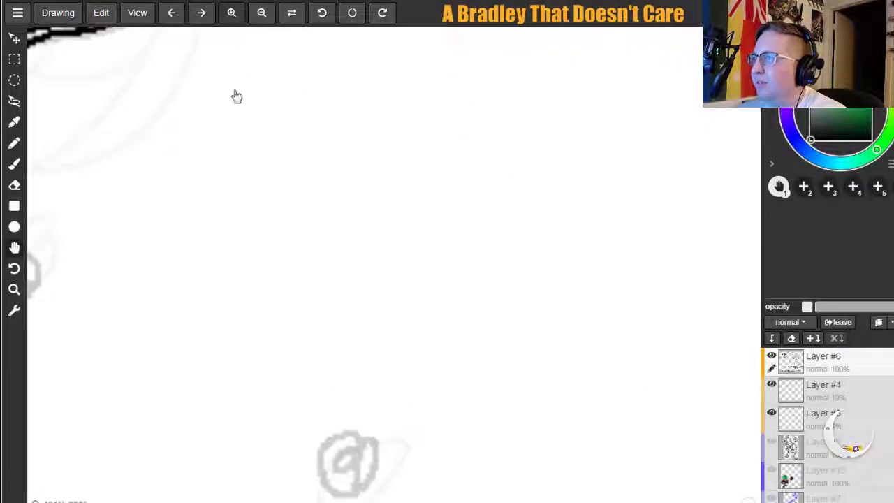
mouse_move(25, 254)
left_mouse_down()
mouse_move(170, 203)
mouse_move(256, 130)
left_mouse_up()
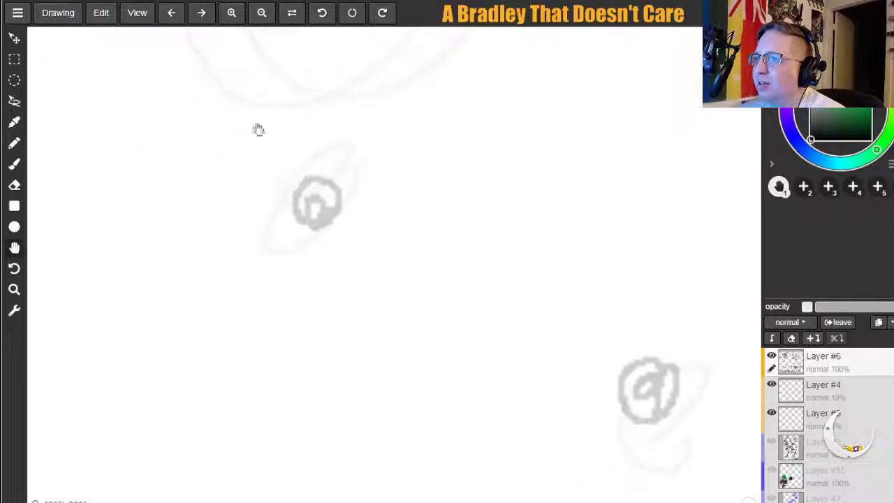
left_click(15, 165)
mouse_move(305, 200)
left_mouse_down()
mouse_move(308, 174)
mouse_move(322, 198)
mouse_move(302, 190)
mouse_move(325, 192)
mouse_move(309, 206)
mouse_move(323, 207)
mouse_move(325, 175)
mouse_move(332, 185)
mouse_move(292, 180)
mouse_move(332, 210)
mouse_move(308, 205)
mouse_move(330, 203)
mouse_move(333, 212)
mouse_move(333, 201)
mouse_move(321, 208)
mouse_move(296, 201)
mouse_move(330, 197)
left_mouse_up()
key("ctrl+z")
key("ctrl+z")
key("ctrl+z")
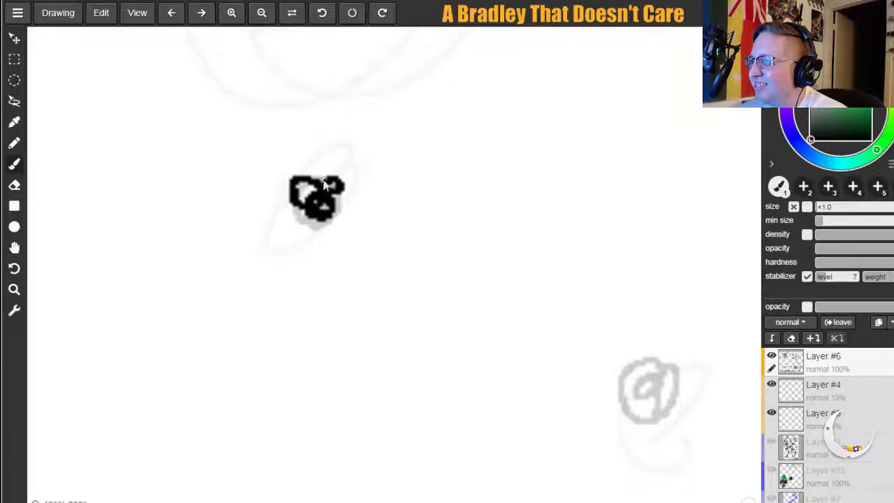
key("ctrl+z")
left_click_drag(325, 192, 334, 194)
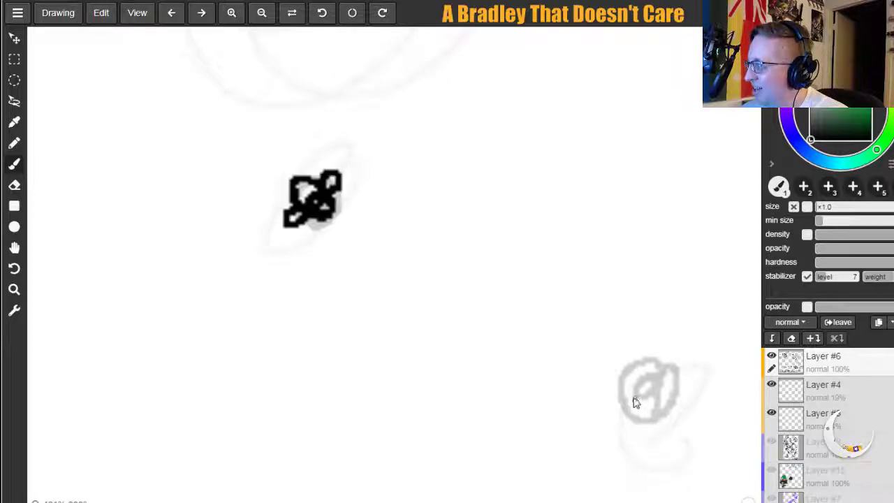
Ink a second bee over the lower sketched circle, with a round body and small ovals for the head and wings.
mouse_move(654, 401)
left_mouse_down()
mouse_move(639, 398)
mouse_move(649, 357)
mouse_move(624, 396)
left_mouse_up()
key("ctrl+z")
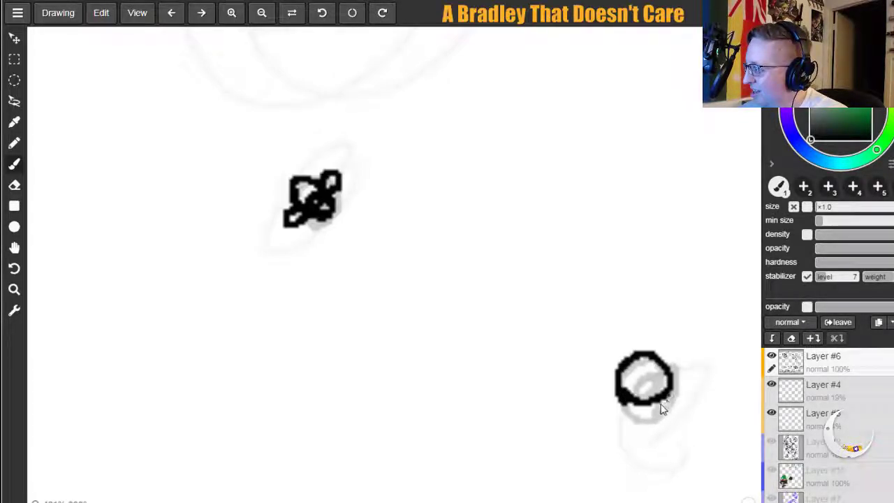
key("ctrl+z")
mouse_move(623, 404)
left_mouse_down()
mouse_move(632, 406)
mouse_move(646, 362)
mouse_move(619, 385)
mouse_move(647, 416)
left_mouse_up()
key("ctrl+z")
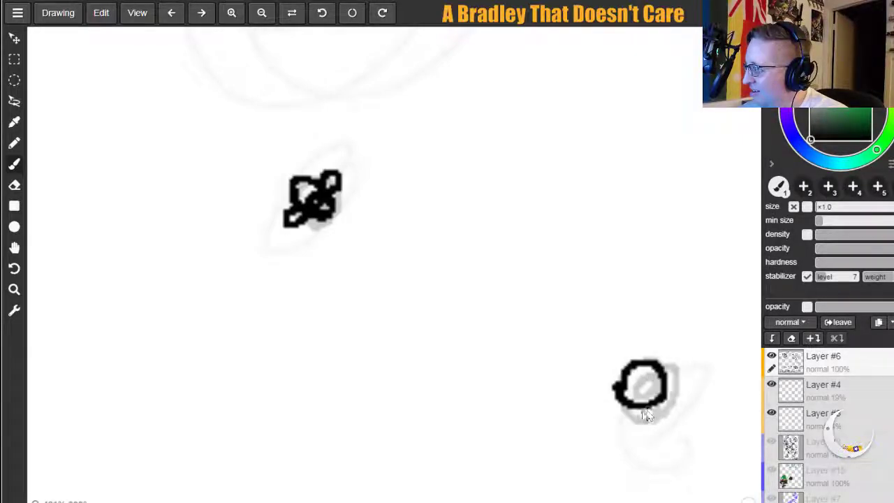
mouse_move(605, 386)
left_mouse_down()
mouse_move(630, 377)
mouse_move(625, 353)
left_mouse_up()
mouse_move(612, 399)
left_mouse_down()
mouse_move(610, 415)
mouse_move(627, 413)
left_mouse_up()
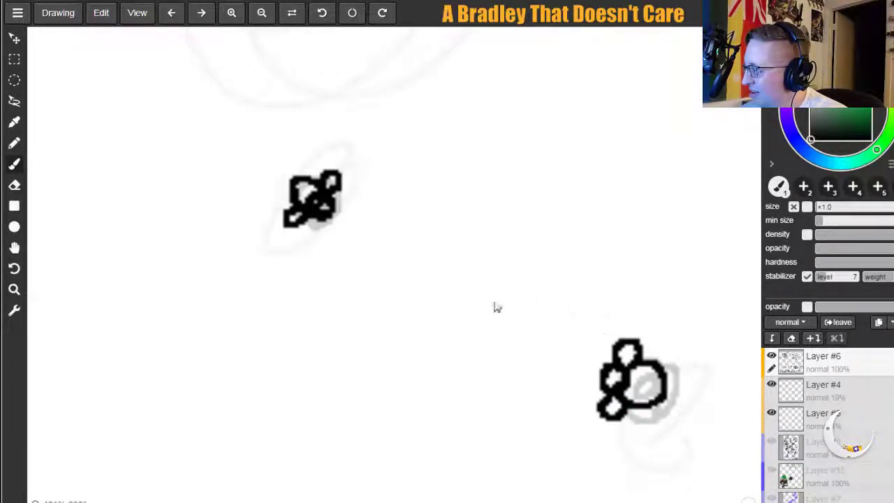
left_click(15, 248)
mouse_move(133, 176)
left_mouse_down()
mouse_move(293, 407)
mouse_move(237, 475)
left_mouse_up()
mouse_move(411, 222)
left_mouse_down()
mouse_move(366, 379)
mouse_move(367, 419)
left_mouse_up()
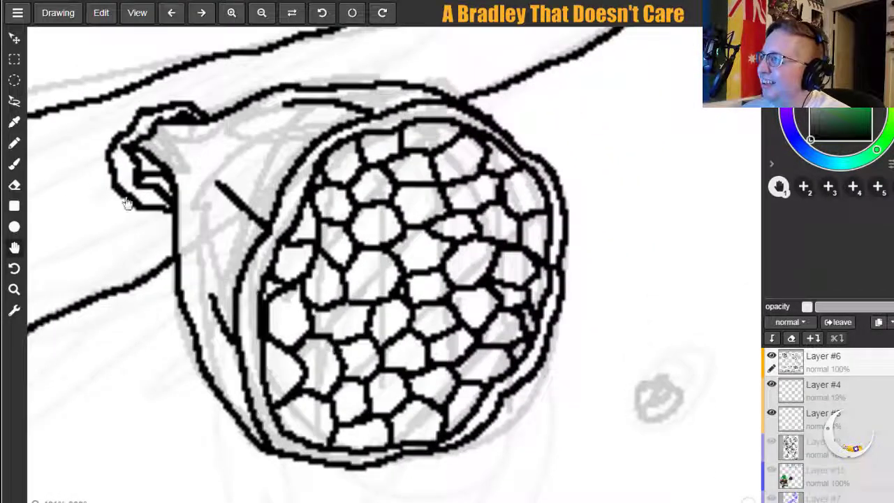
left_click(14, 163)
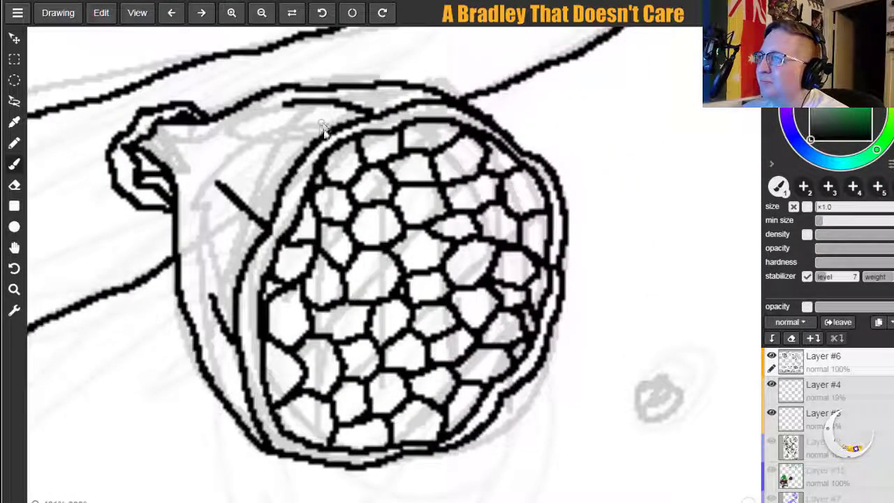
mouse_move(308, 129)
left_mouse_down()
mouse_move(328, 113)
mouse_move(310, 131)
mouse_move(317, 147)
mouse_move(310, 142)
mouse_move(320, 112)
mouse_move(283, 142)
mouse_move(298, 143)
mouse_move(275, 121)
mouse_move(296, 125)
mouse_move(286, 128)
mouse_move(306, 116)
mouse_move(281, 134)
mouse_move(304, 133)
mouse_move(308, 117)
mouse_move(279, 108)
mouse_move(311, 126)
left_mouse_up()
key("ctrl+z")
key("ctrl+z")
key("ctrl+z")
key("ctrl+z")
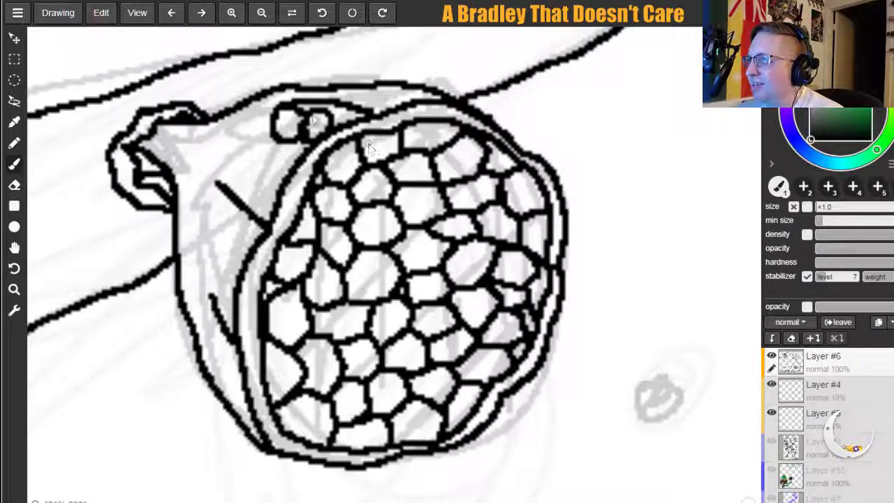
mouse_move(302, 112)
left_mouse_down()
mouse_move(316, 103)
mouse_move(304, 116)
left_mouse_up()
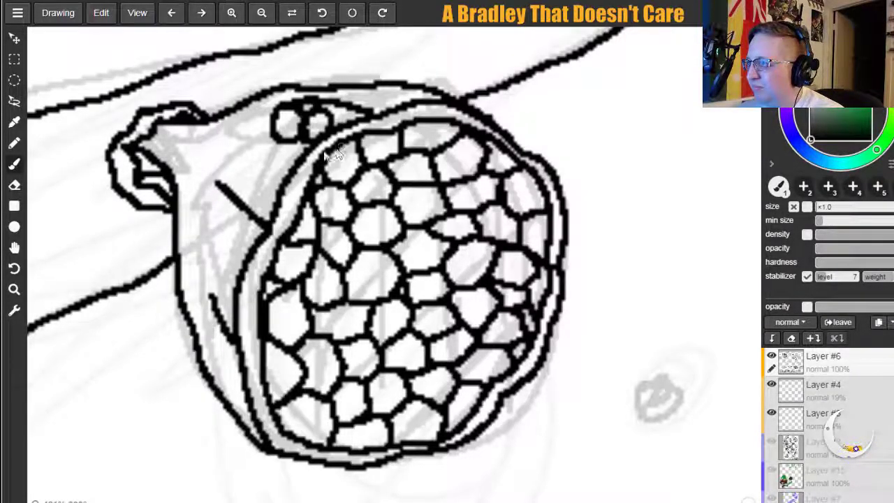
key("ctrl+z")
key("ctrl+z")
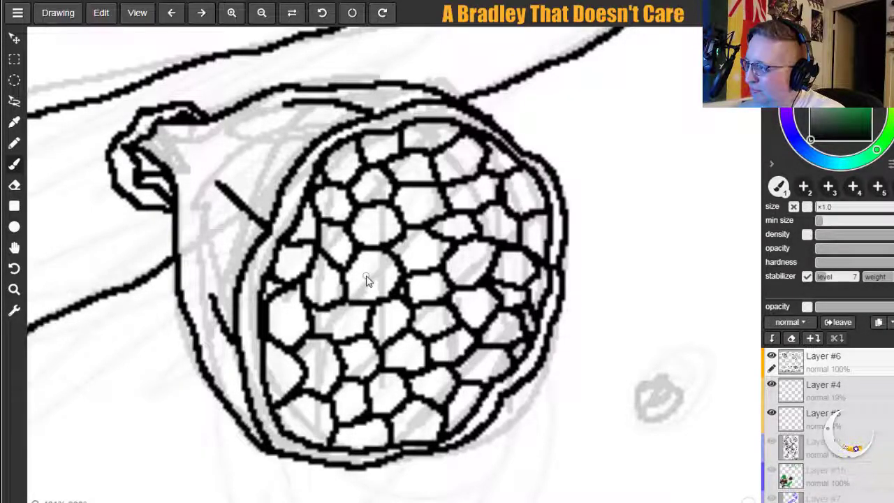
left_click_drag(380, 254, 359, 265)
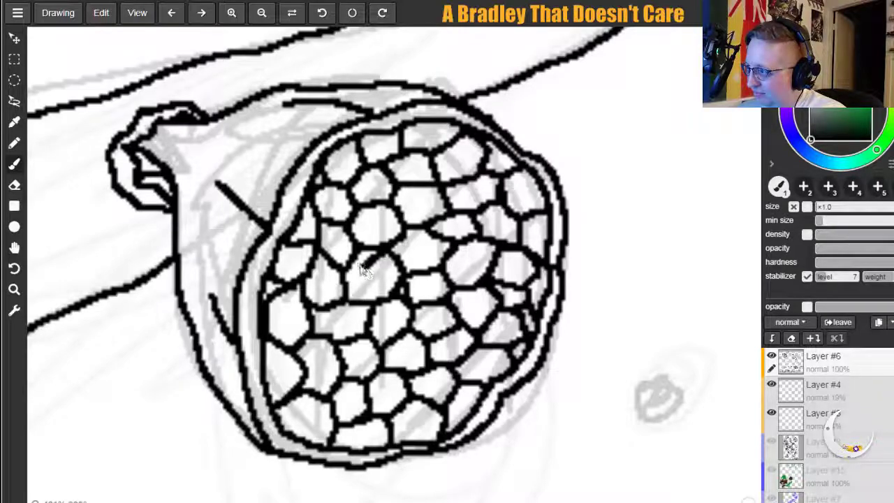
key("ctrl+z")
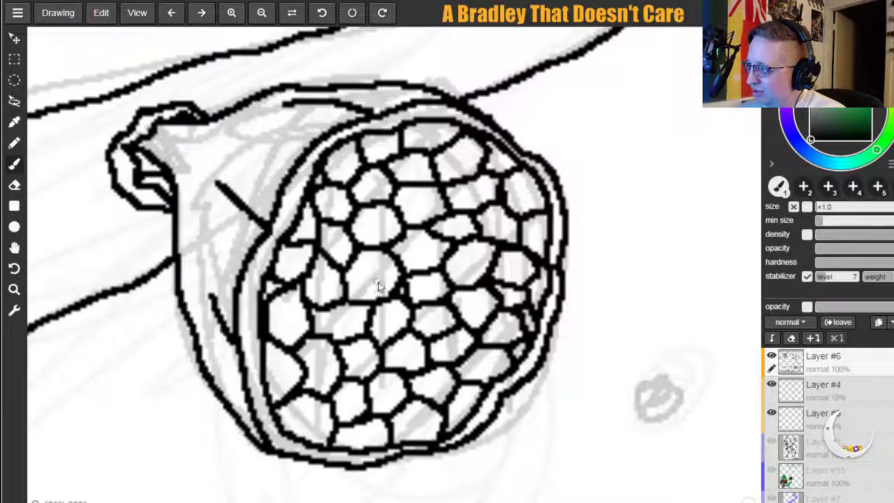
Ink a third small bee with an oval body and tiny wings over the sketched circle beside the beehive.
mouse_move(650, 382)
left_mouse_down()
mouse_move(655, 414)
mouse_move(653, 384)
left_mouse_up()
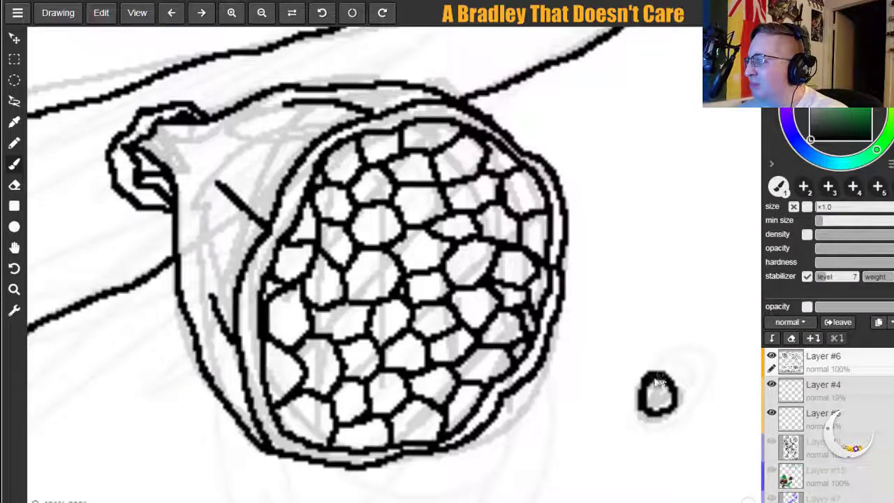
mouse_move(648, 417)
left_mouse_down()
mouse_move(646, 389)
mouse_move(630, 390)
mouse_move(671, 419)
mouse_move(660, 412)
mouse_move(677, 442)
mouse_move(636, 395)
mouse_move(681, 421)
left_mouse_up()
key("ctrl+z")
key("ctrl+z")
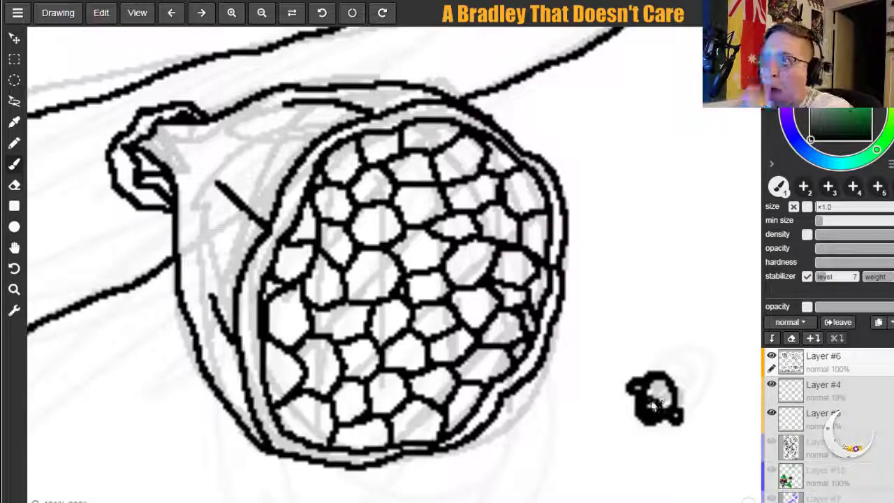
Ink a bee with a round body and small looped wings over the sketch mark just below the far grass strip.
left_click(14, 248)
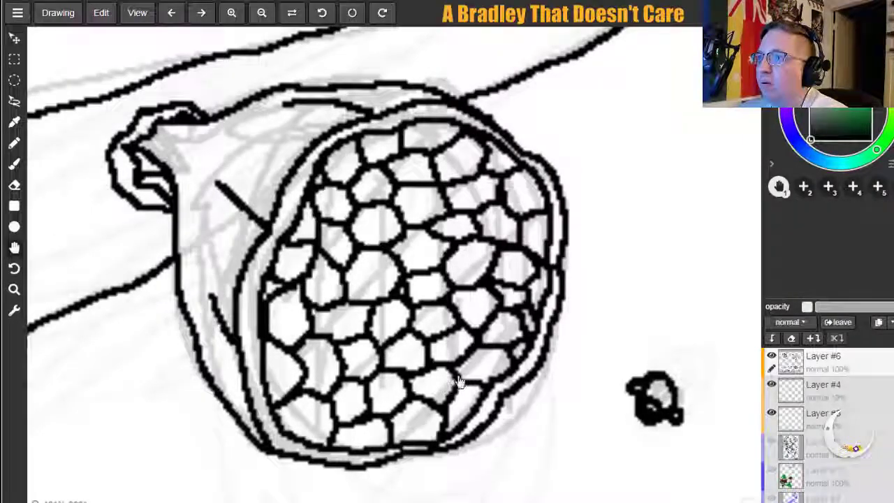
left_click_drag(457, 377, 333, 152)
left_click_drag(530, 397, 331, 204)
left_click_drag(493, 352, 349, 144)
left_click_drag(422, 392, 459, 112)
mouse_move(412, 357)
left_mouse_down()
mouse_move(577, 151)
mouse_move(370, 159)
left_mouse_up()
mouse_move(443, 443)
left_mouse_down()
mouse_move(437, 220)
mouse_move(323, 210)
left_mouse_up()
left_click(14, 164)
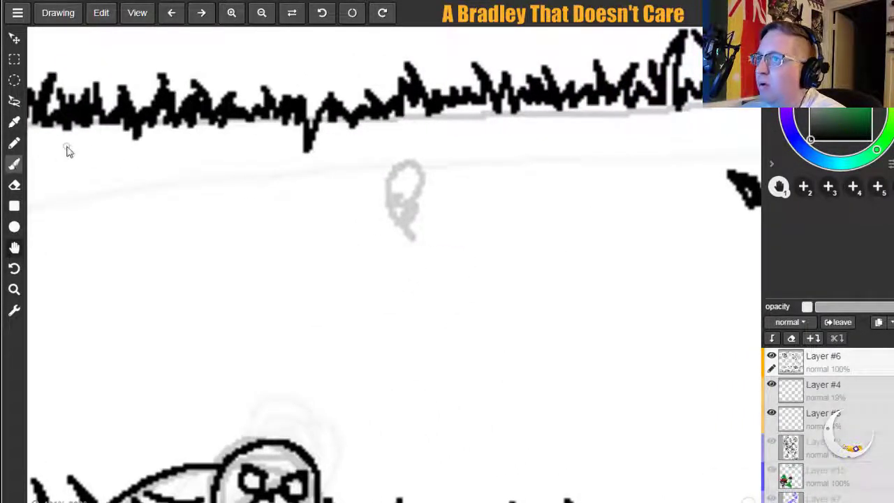
mouse_move(389, 192)
left_mouse_down()
mouse_move(413, 163)
mouse_move(413, 202)
mouse_move(394, 171)
mouse_move(410, 178)
mouse_move(383, 205)
mouse_move(381, 197)
mouse_move(373, 216)
mouse_move(400, 198)
mouse_move(418, 199)
mouse_move(384, 214)
mouse_move(400, 201)
mouse_move(361, 176)
mouse_move(387, 173)
mouse_move(381, 187)
mouse_move(400, 198)
left_mouse_up()
key("ctrl+z")
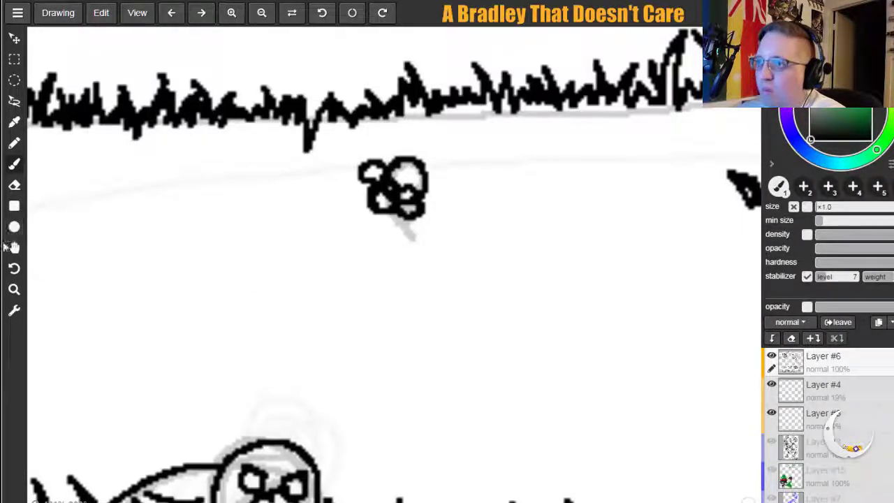
Ink another winged bee with a pointed stinger above the bird nesting in the grass, and add a stinger to the neighbouring bee.
left_click(14, 247)
mouse_move(158, 298)
left_mouse_down()
mouse_move(286, 174)
mouse_move(278, 171)
left_mouse_up()
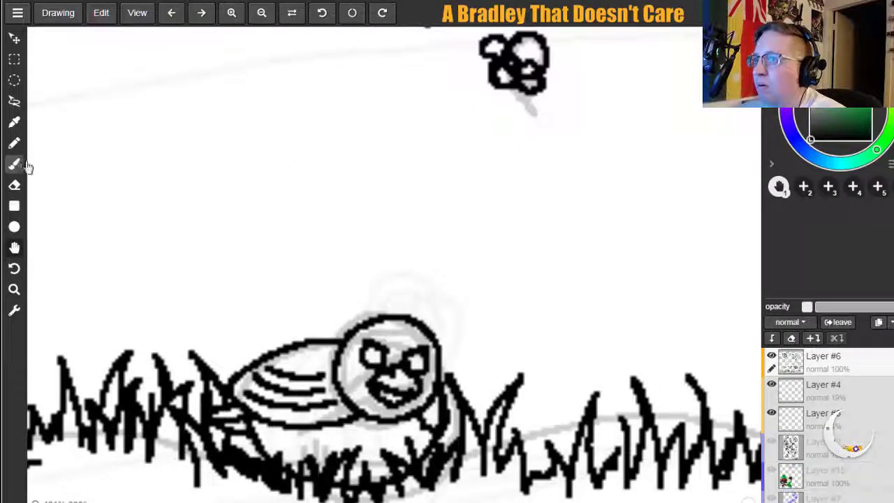
left_click(15, 164)
mouse_move(178, 144)
left_mouse_down()
mouse_move(201, 171)
mouse_move(187, 143)
mouse_move(180, 178)
mouse_move(221, 150)
mouse_move(205, 184)
mouse_move(194, 179)
mouse_move(221, 166)
mouse_move(189, 179)
mouse_move(215, 170)
mouse_move(206, 155)
mouse_move(229, 142)
mouse_move(193, 178)
left_mouse_up()
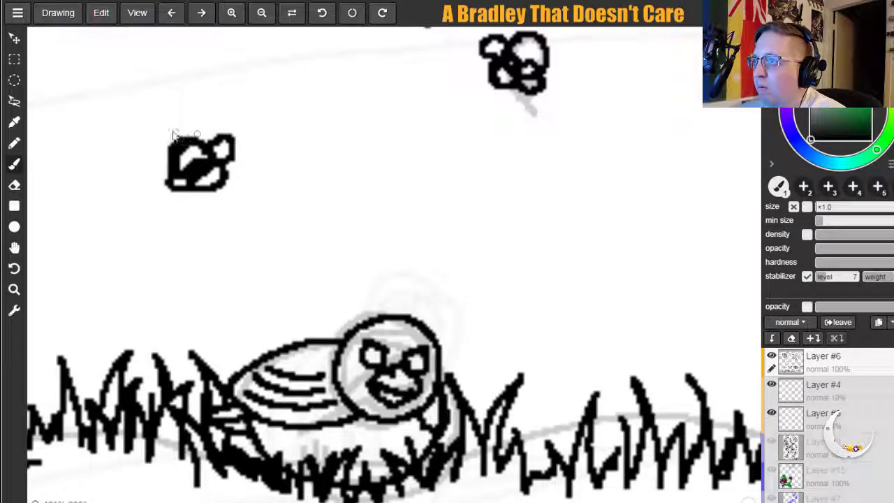
left_click_drag(171, 137, 203, 154)
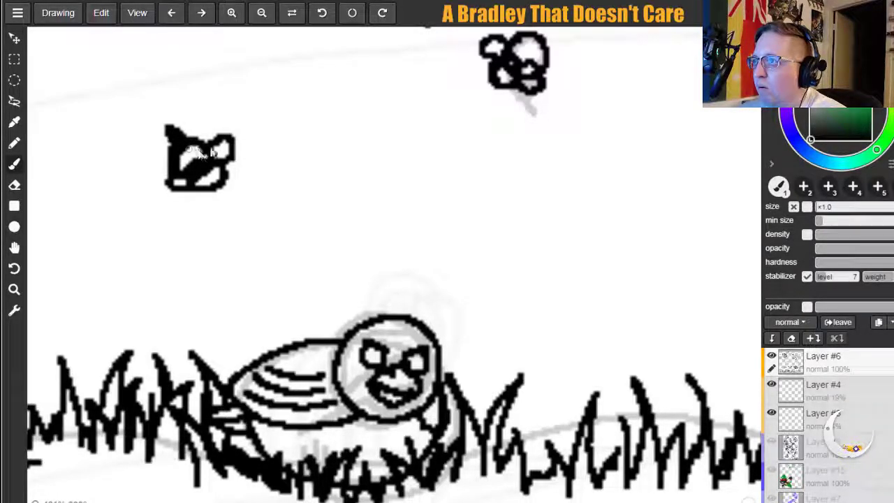
left_click_drag(542, 42, 553, 43)
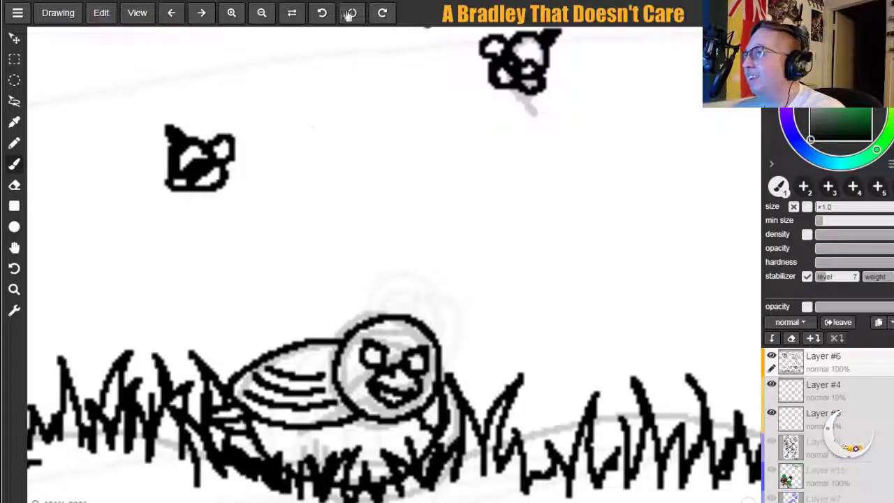
Review the inked bees, beehive, bird and trees across the whole scene.
left_click(262, 12)
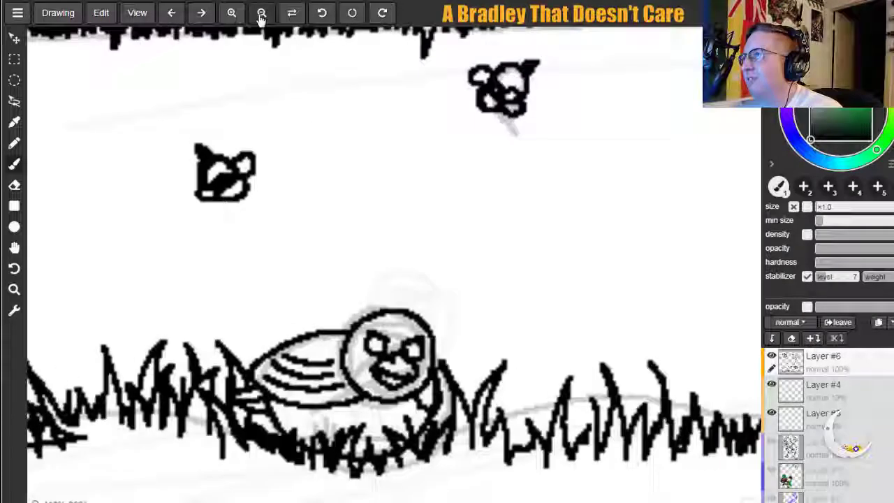
left_click(262, 12)
left_click(262, 12)
left_click(262, 13)
left_click(262, 13)
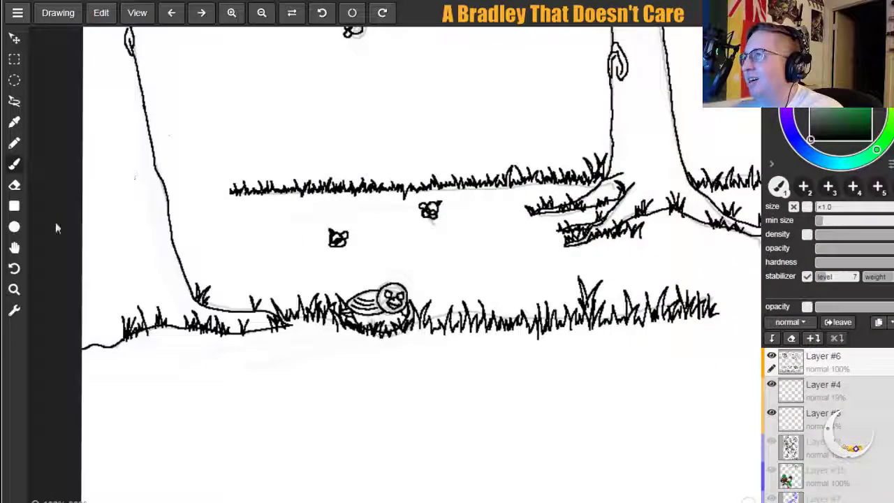
left_click(15, 248)
left_click_drag(569, 103, 500, 291)
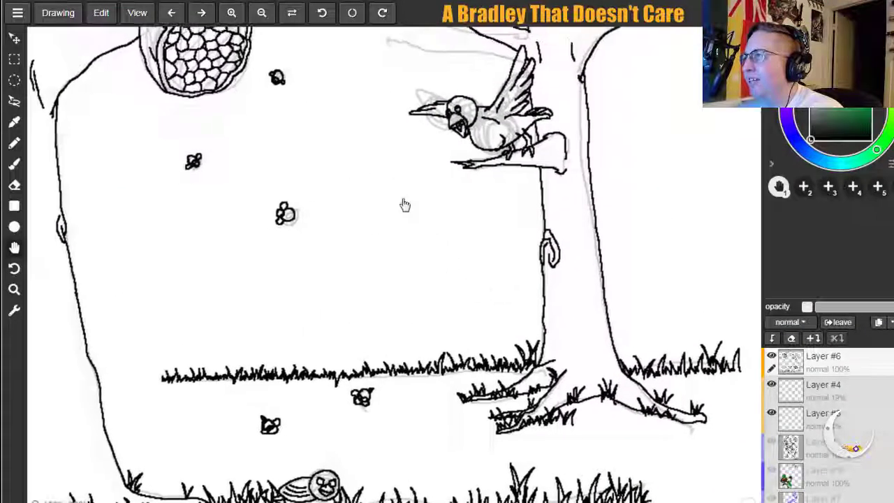
Look over the neighbouring drawings on the canvas, including the elf with the trident, and return to the woodland scene.
left_click(261, 12)
left_click_drag(468, 135, 383, 157)
mouse_move(617, 249)
left_mouse_down()
mouse_move(541, 259)
mouse_move(347, 236)
mouse_move(353, 223)
left_mouse_up()
mouse_move(517, 349)
left_mouse_down()
mouse_move(444, 272)
mouse_move(314, 322)
mouse_move(297, 342)
mouse_move(318, 377)
left_mouse_up()
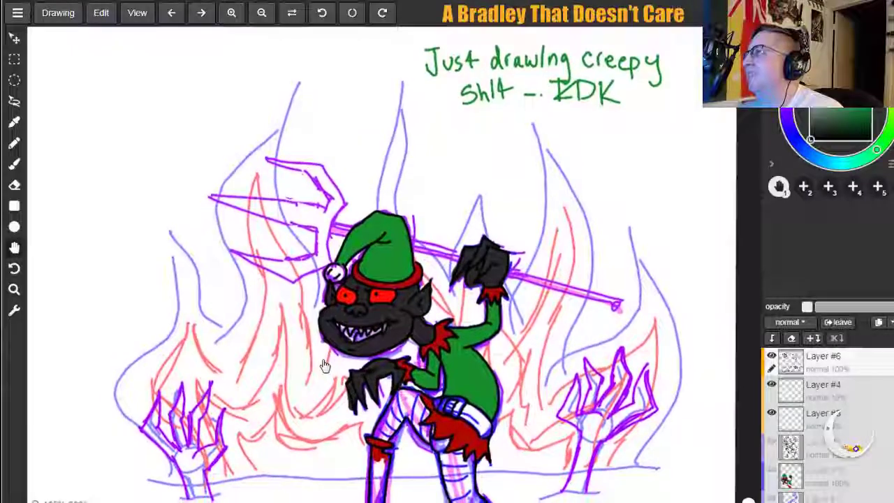
mouse_move(323, 366)
left_mouse_down()
mouse_move(329, 316)
mouse_move(342, 306)
left_mouse_up()
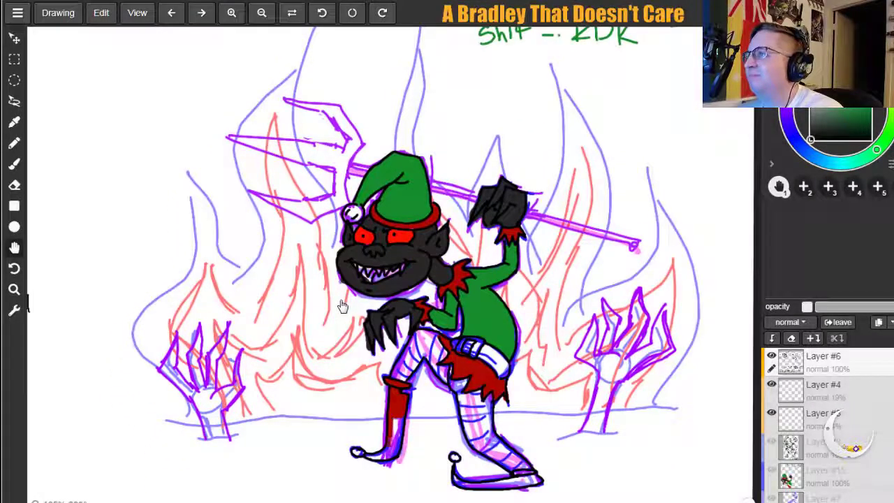
left_click_drag(118, 318, 474, 261)
mouse_move(224, 218)
left_mouse_down()
mouse_move(293, 231)
mouse_move(398, 277)
left_mouse_up()
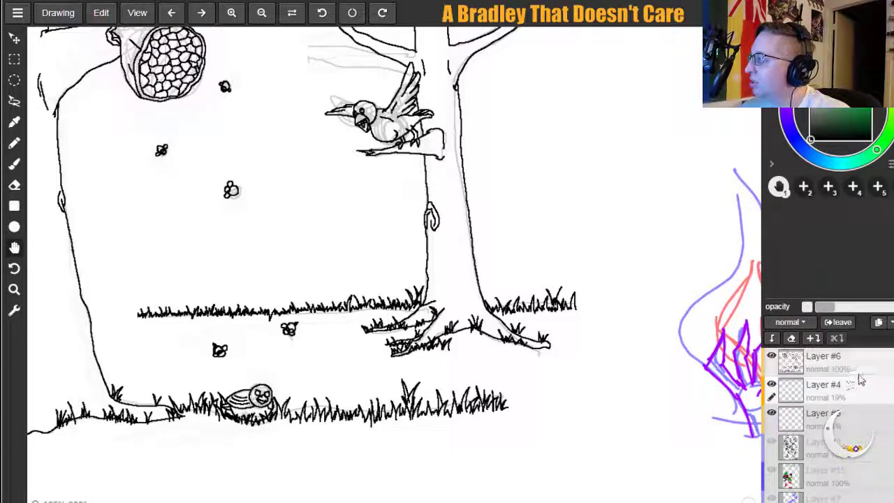
Delete the two faint sketch layers, Layer #4 and Layer #3, beneath the line art.
key("Delete")
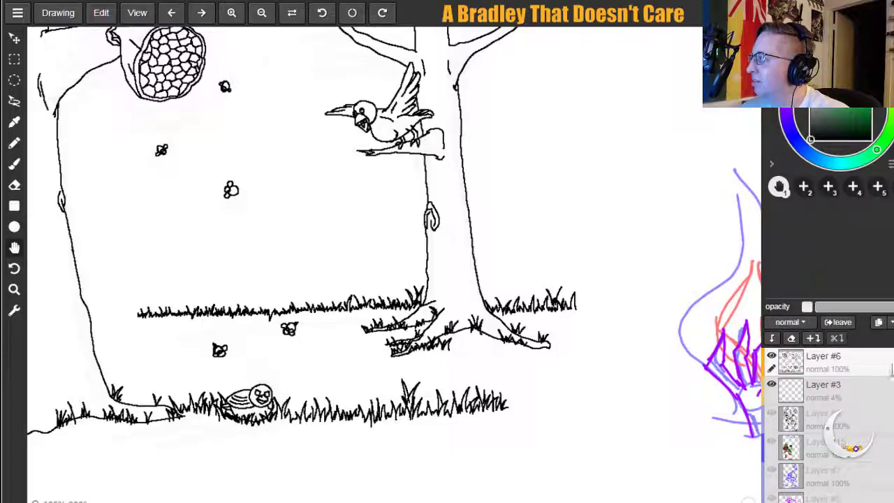
left_click(889, 380)
key("Delete")
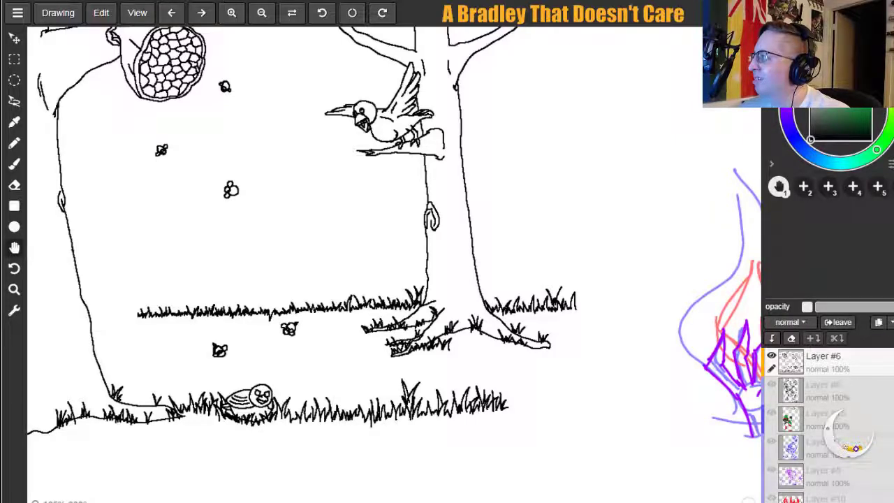
Add a layer beneath the line art and paint a solid blue sky behind the trees, beehive and bird down to the far grass.
key("ctrl+shift+n")
left_click_drag(866, 365, 863, 396)
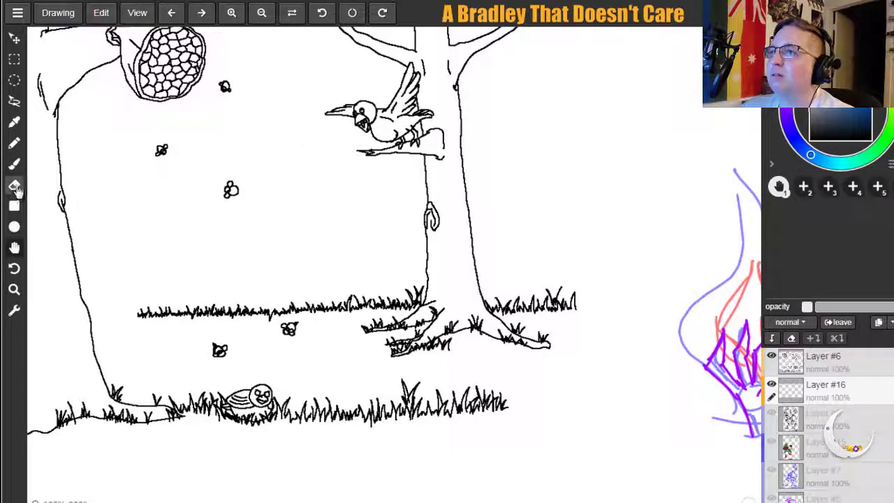
left_click(14, 164)
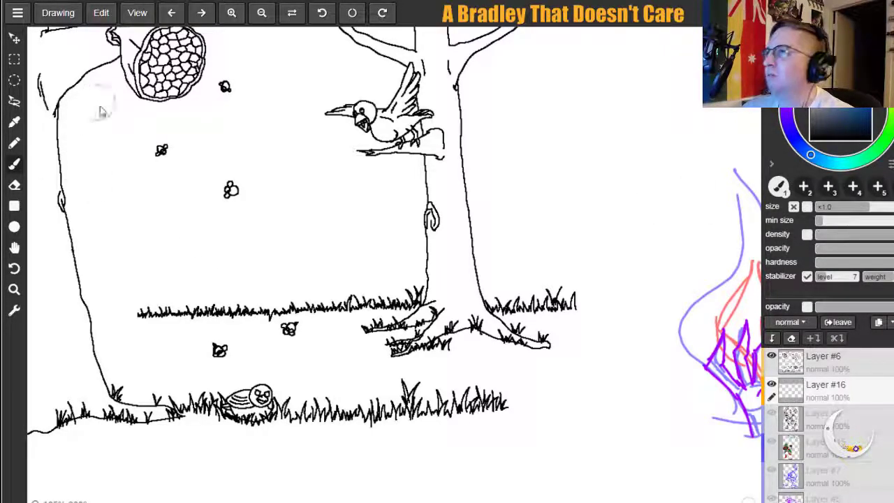
left_click(18, 247)
mouse_move(176, 211)
left_mouse_down()
mouse_move(281, 298)
mouse_move(237, 309)
left_mouse_up()
left_click(14, 163)
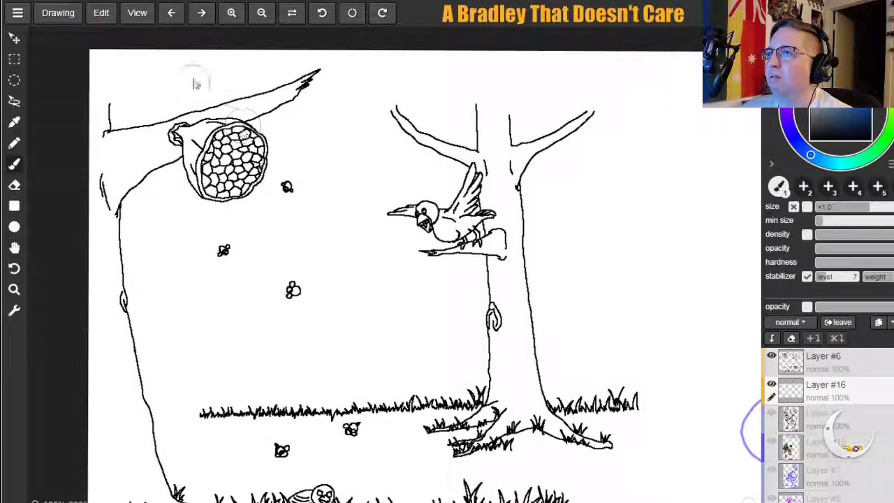
mouse_move(110, 73)
left_mouse_down()
mouse_move(90, 77)
mouse_move(299, 45)
mouse_move(80, 223)
mouse_move(424, 54)
mouse_move(116, 314)
mouse_move(265, 264)
mouse_move(516, 151)
mouse_move(377, 165)
mouse_move(405, 146)
mouse_move(391, 195)
mouse_move(419, 224)
mouse_move(186, 382)
mouse_move(216, 377)
mouse_move(265, 391)
mouse_move(307, 343)
mouse_move(350, 361)
mouse_move(279, 412)
mouse_move(435, 369)
mouse_move(474, 375)
mouse_move(499, 402)
mouse_move(363, 336)
mouse_move(377, 252)
mouse_move(377, 274)
mouse_move(482, 279)
mouse_move(461, 335)
mouse_move(499, 319)
mouse_move(478, 372)
left_mouse_up()
mouse_move(559, 91)
left_mouse_down()
mouse_move(532, 100)
mouse_move(496, 162)
mouse_move(533, 187)
mouse_move(532, 237)
mouse_move(567, 253)
mouse_move(586, 275)
mouse_move(534, 375)
mouse_move(541, 389)
mouse_move(599, 400)
left_mouse_up()
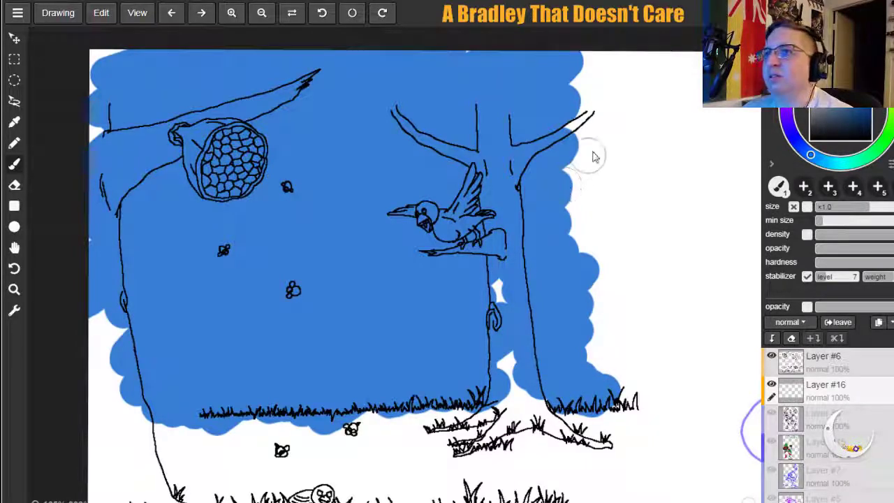
mouse_move(573, 84)
left_mouse_down()
mouse_move(601, 67)
mouse_move(574, 124)
mouse_move(568, 167)
mouse_move(595, 247)
mouse_move(570, 310)
mouse_move(632, 374)
mouse_move(620, 355)
left_mouse_up()
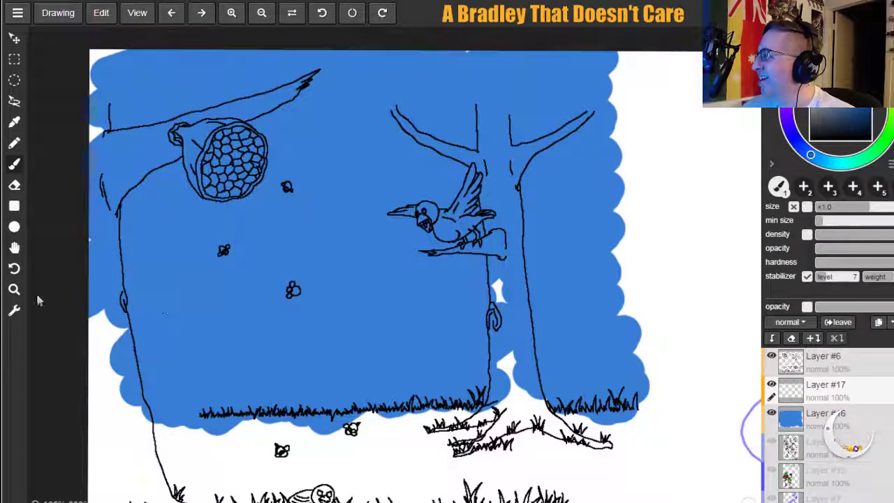
Paint the meadow between the far and near grass strips medium green on its own layer above the sky.
left_click(14, 247)
mouse_move(245, 369)
left_mouse_down()
mouse_move(253, 201)
mouse_move(264, 189)
left_mouse_up()
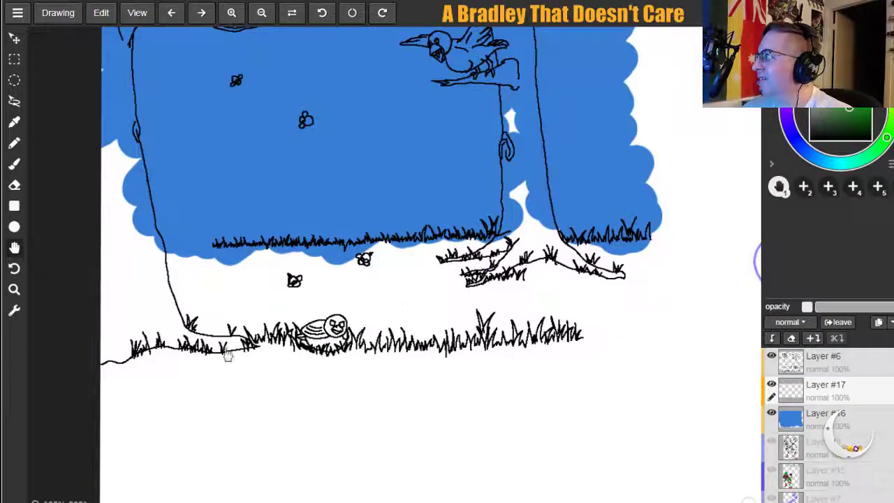
left_click(15, 164)
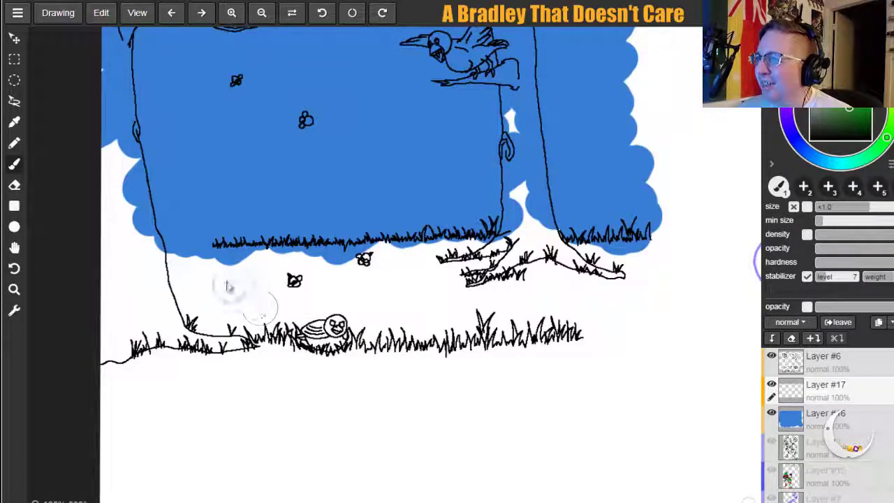
mouse_move(168, 262)
left_mouse_down()
mouse_move(323, 267)
mouse_move(516, 250)
left_mouse_up()
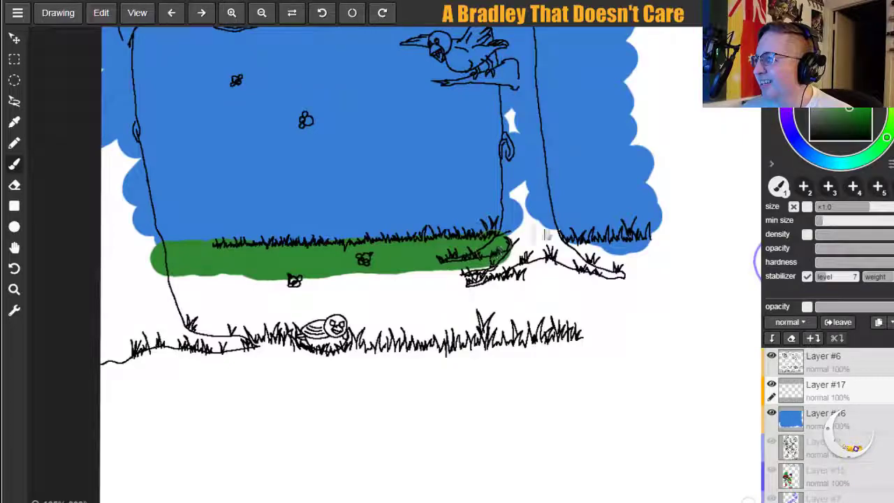
left_click_drag(572, 257, 649, 257)
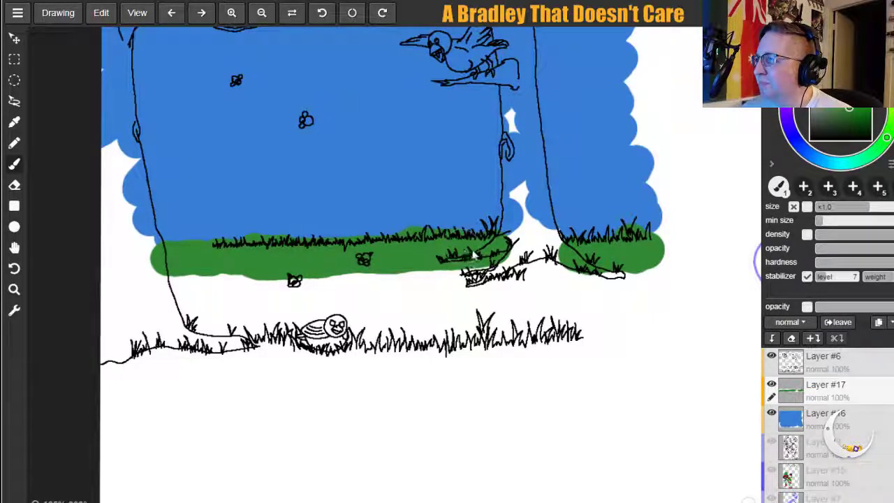
mouse_move(209, 293)
left_mouse_down()
mouse_move(195, 324)
mouse_move(184, 286)
mouse_move(197, 315)
mouse_move(295, 319)
mouse_move(226, 289)
mouse_move(260, 286)
mouse_move(211, 304)
mouse_move(226, 282)
mouse_move(471, 272)
mouse_move(468, 285)
mouse_move(493, 295)
mouse_move(535, 278)
mouse_move(601, 296)
mouse_move(657, 293)
left_mouse_up()
mouse_move(293, 311)
left_mouse_down()
mouse_move(466, 308)
mouse_move(335, 324)
mouse_move(366, 327)
mouse_move(465, 324)
mouse_move(545, 309)
mouse_move(539, 319)
mouse_move(617, 321)
mouse_move(643, 317)
mouse_move(633, 304)
mouse_move(641, 278)
left_mouse_up()
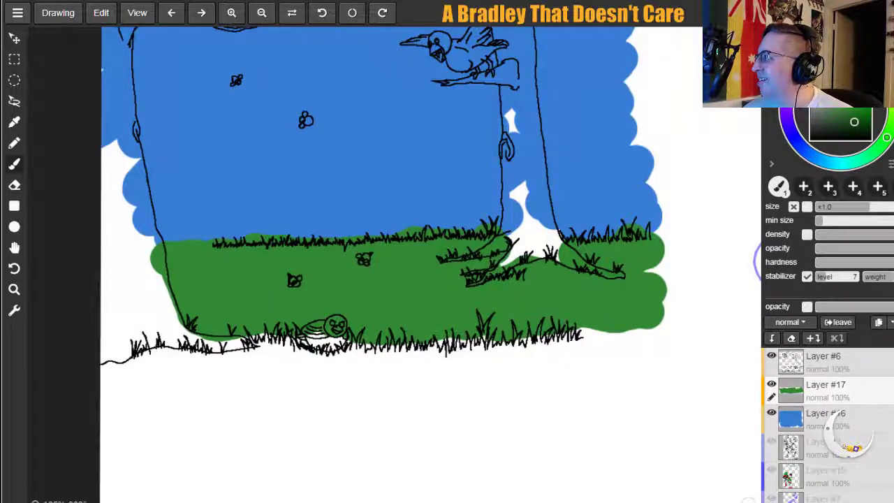
Add another layer above the meadow and paint the foreground below the near grass strip dark green.
left_click(813, 338)
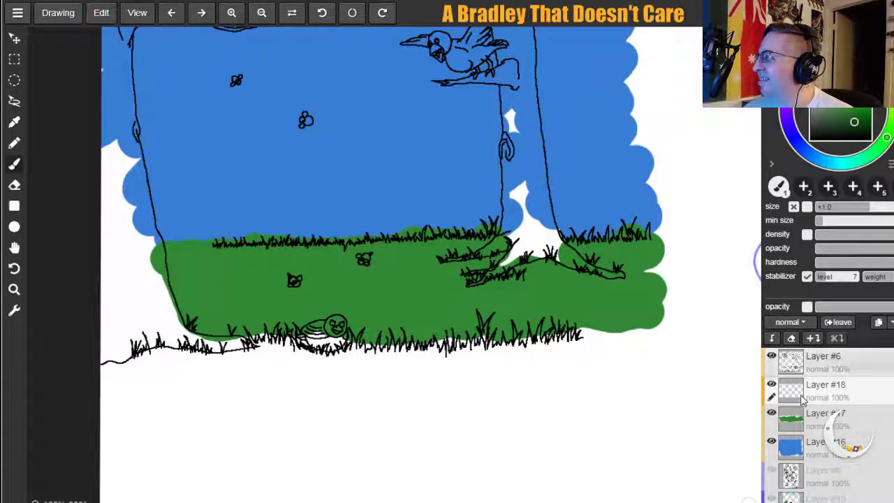
mouse_move(116, 379)
left_mouse_down()
mouse_move(159, 356)
mouse_move(182, 369)
mouse_move(275, 353)
mouse_move(326, 370)
mouse_move(320, 374)
mouse_move(377, 356)
mouse_move(370, 362)
mouse_move(479, 357)
mouse_move(482, 327)
mouse_move(493, 359)
mouse_move(513, 350)
mouse_move(528, 361)
mouse_move(559, 343)
mouse_move(583, 343)
mouse_move(595, 356)
mouse_move(643, 342)
mouse_move(574, 346)
left_mouse_up()
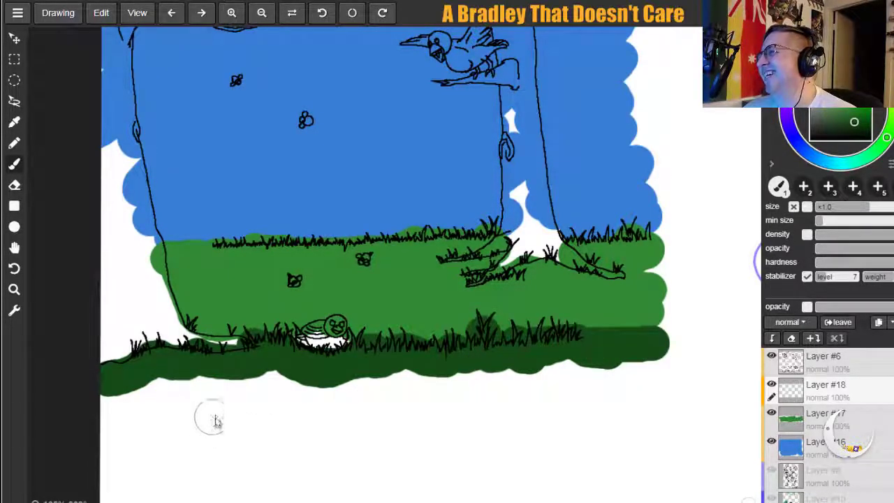
mouse_move(123, 410)
left_mouse_down()
mouse_move(103, 424)
mouse_move(156, 394)
mouse_move(166, 431)
mouse_move(137, 454)
mouse_move(126, 431)
mouse_move(181, 401)
mouse_move(250, 391)
mouse_move(237, 420)
mouse_move(288, 377)
mouse_move(191, 444)
mouse_move(217, 481)
mouse_move(295, 432)
mouse_move(282, 418)
mouse_move(323, 412)
mouse_move(300, 442)
mouse_move(294, 407)
mouse_move(434, 384)
mouse_move(284, 474)
mouse_move(429, 409)
mouse_move(392, 459)
mouse_move(472, 395)
mouse_move(480, 377)
mouse_move(449, 442)
mouse_move(484, 431)
mouse_move(512, 384)
mouse_move(524, 400)
mouse_move(581, 373)
mouse_move(598, 380)
mouse_move(574, 375)
mouse_move(411, 475)
mouse_move(371, 458)
mouse_move(334, 476)
mouse_move(388, 437)
mouse_move(524, 417)
mouse_move(552, 429)
mouse_move(648, 368)
mouse_move(644, 390)
mouse_move(581, 441)
mouse_move(631, 417)
mouse_move(638, 456)
mouse_move(614, 447)
left_mouse_up()
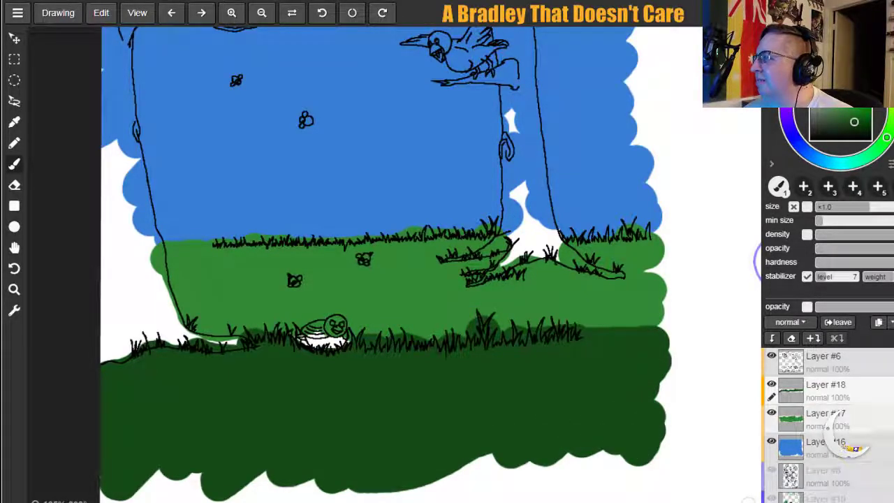
Add a layer between the two green layers and paint the lower trunk of the near tree light beige.
left_click(857, 369)
left_click(855, 391)
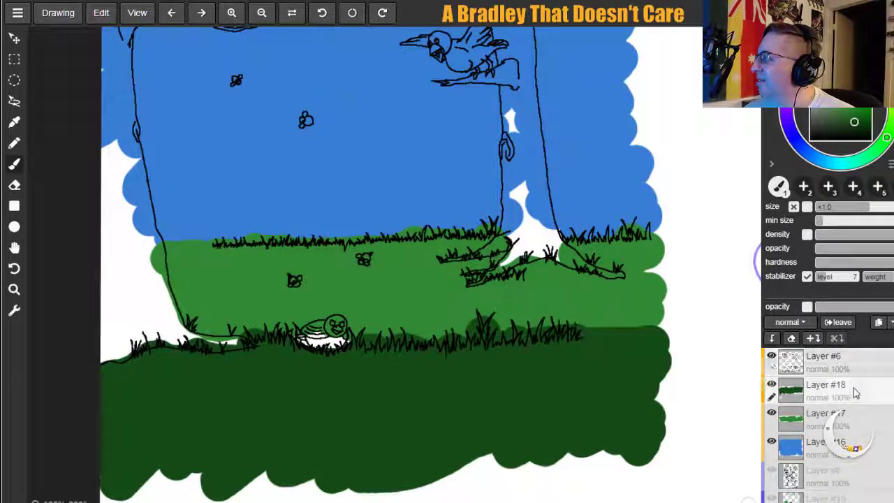
key("ctrl+shift+n")
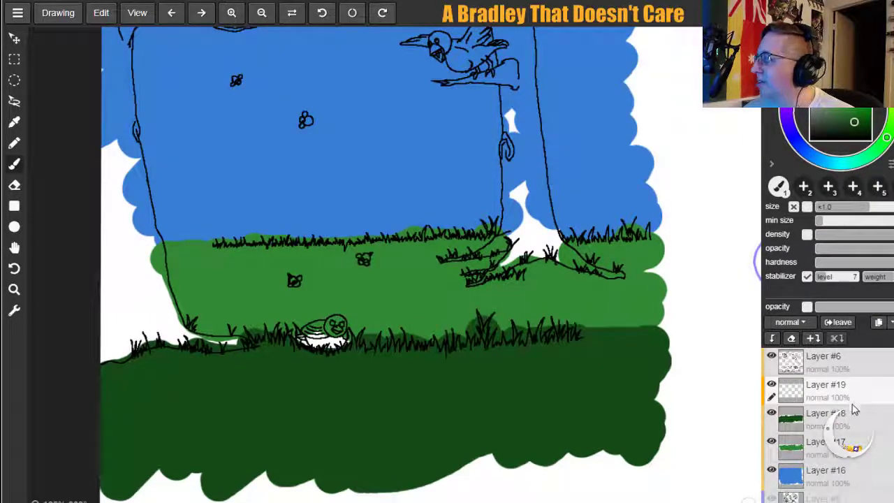
left_click_drag(851, 401, 856, 418)
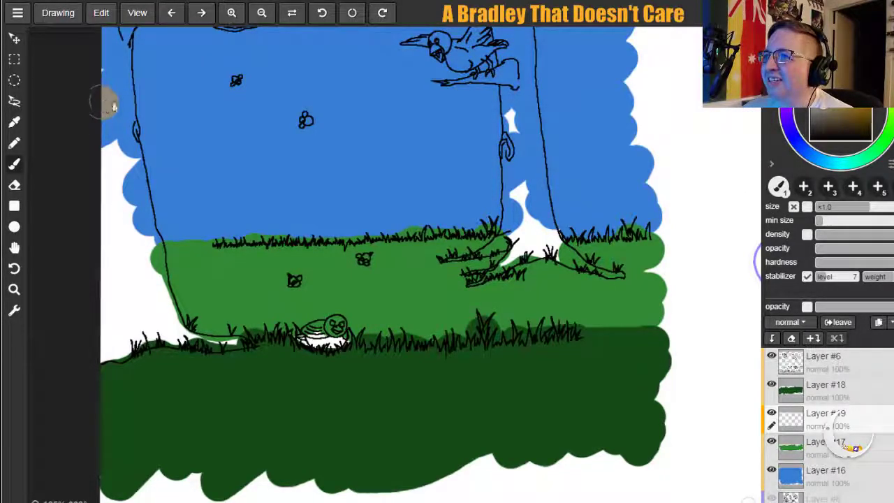
key("ctrl+z")
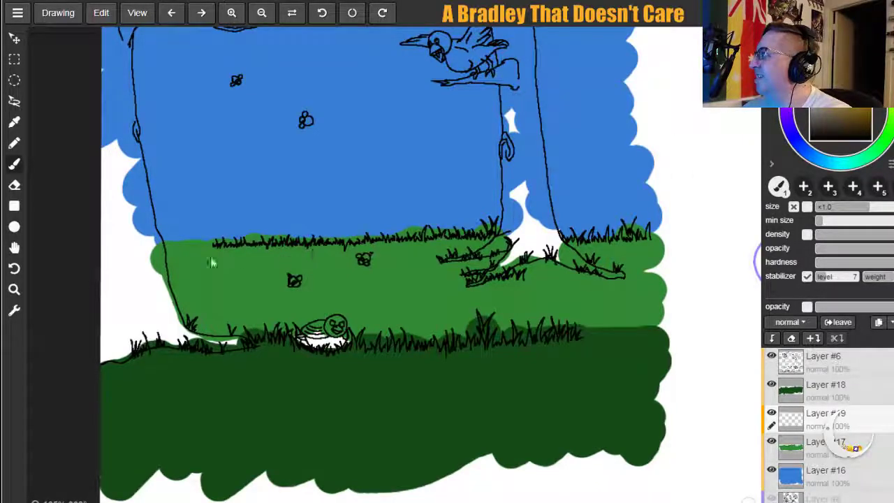
mouse_move(114, 97)
left_mouse_down()
mouse_move(124, 141)
mouse_move(121, 133)
mouse_move(113, 331)
mouse_move(99, 354)
mouse_move(110, 338)
mouse_move(120, 347)
mouse_move(149, 336)
mouse_move(124, 231)
mouse_move(117, 125)
mouse_move(146, 304)
left_mouse_up()
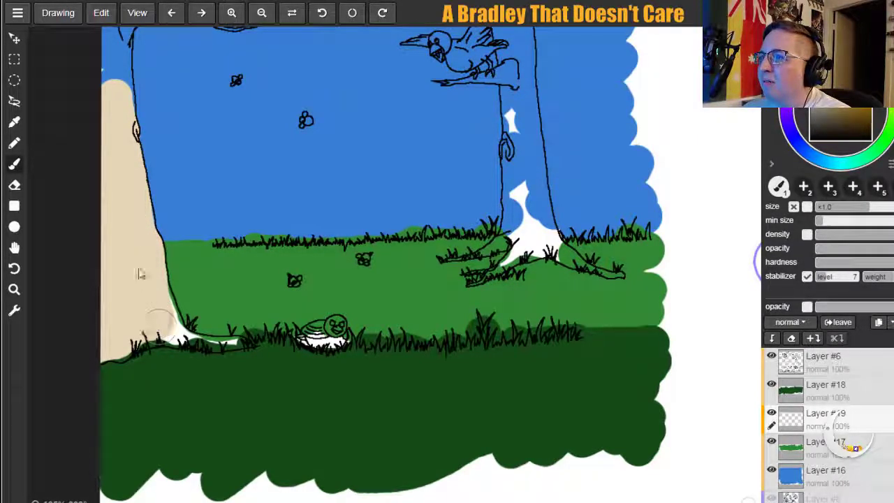
Paint the near tree's upper trunk and the branch holding the beehive light beige.
left_click(14, 247)
left_click_drag(81, 160, 99, 355)
left_click(15, 164)
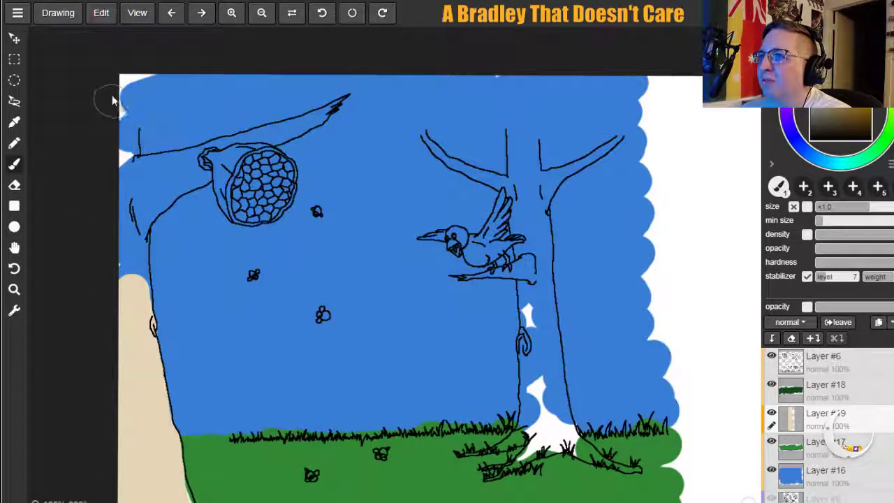
mouse_move(117, 85)
left_mouse_down()
mouse_move(124, 140)
mouse_move(126, 77)
mouse_move(129, 168)
mouse_move(115, 157)
mouse_move(126, 170)
mouse_move(120, 148)
mouse_move(131, 300)
mouse_move(133, 216)
left_mouse_up()
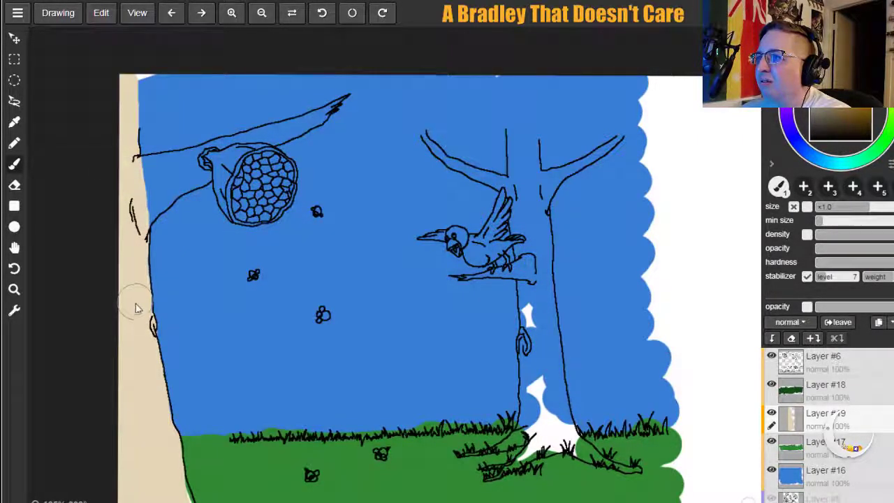
mouse_move(138, 179)
left_mouse_down()
mouse_move(197, 174)
mouse_move(145, 206)
mouse_move(116, 251)
mouse_move(137, 199)
mouse_move(175, 160)
left_mouse_up()
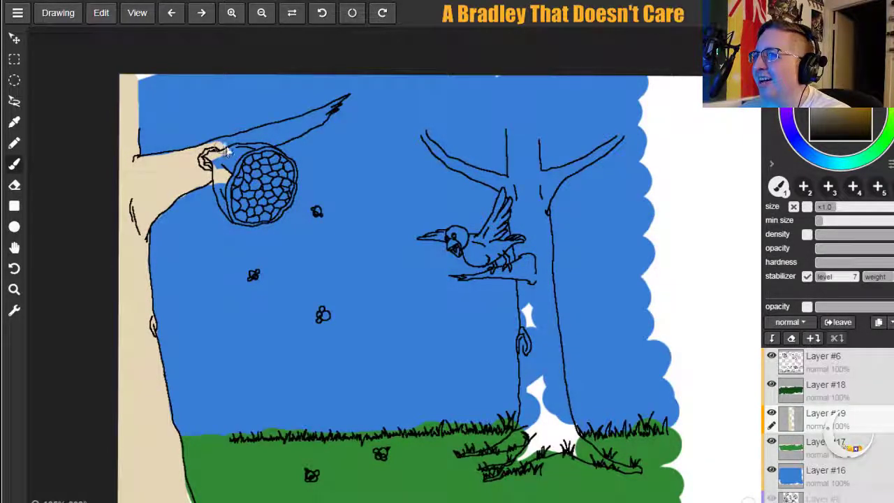
mouse_move(240, 145)
left_mouse_down()
mouse_move(342, 101)
mouse_move(284, 140)
mouse_move(251, 145)
left_mouse_up()
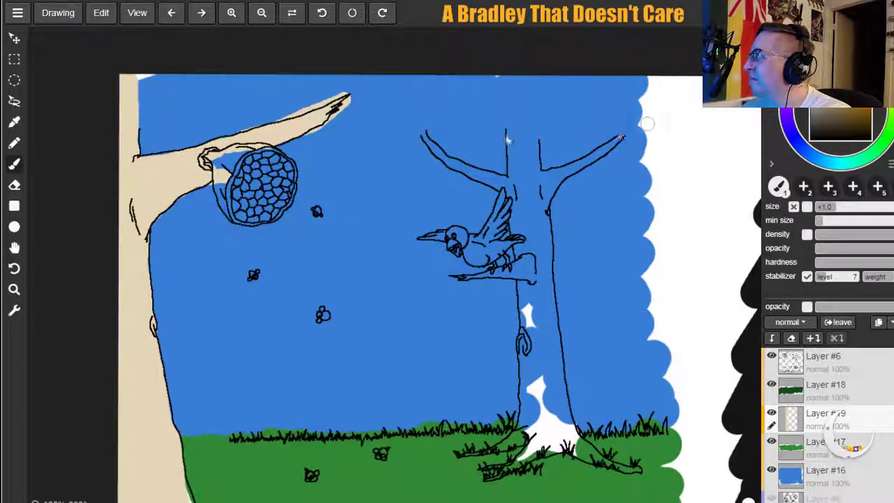
mouse_move(424, 137)
left_mouse_down()
mouse_move(514, 185)
mouse_move(509, 192)
mouse_move(466, 173)
mouse_move(491, 181)
left_mouse_up()
mouse_move(523, 263)
left_mouse_down()
mouse_move(463, 278)
mouse_move(528, 279)
mouse_move(529, 305)
left_mouse_up()
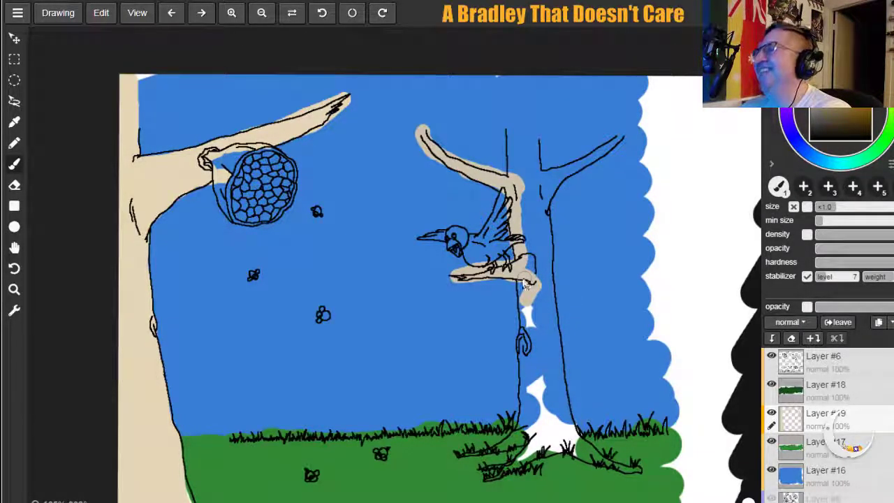
left_click_drag(528, 310, 519, 450)
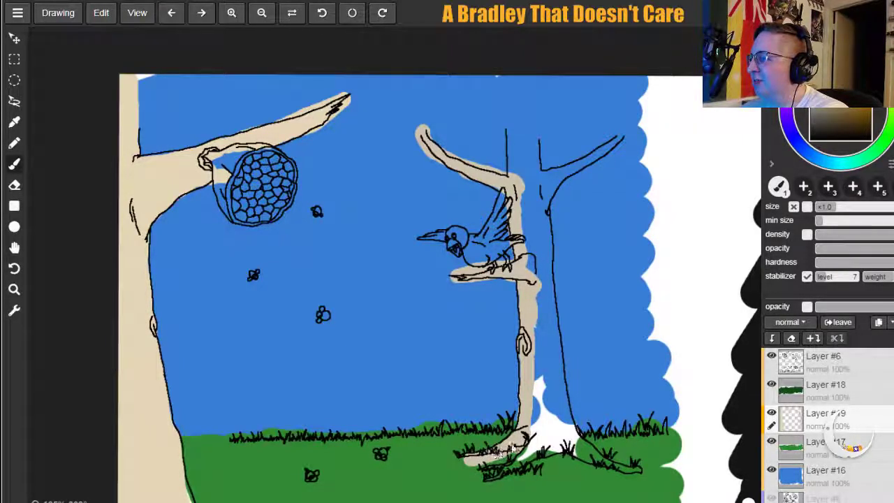
key("ctrl+z")
key("ctrl+z")
key("ctrl+z")
key("ctrl+z")
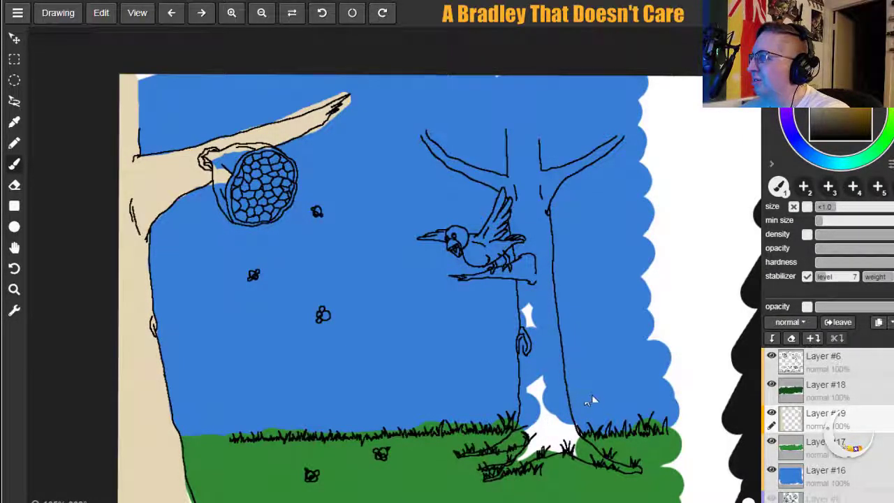
Add a layer just above the sky and paint the far tree's upper trunk and two upper branches grey-beige.
left_click(849, 450)
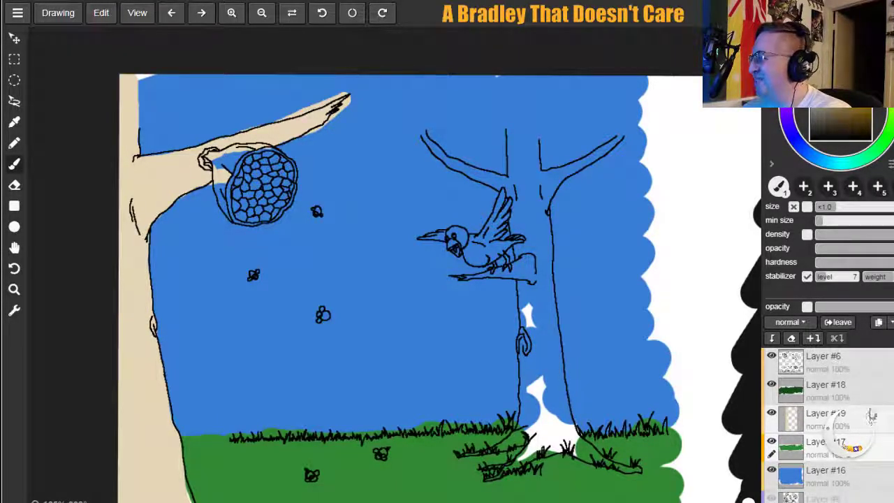
left_click(845, 474)
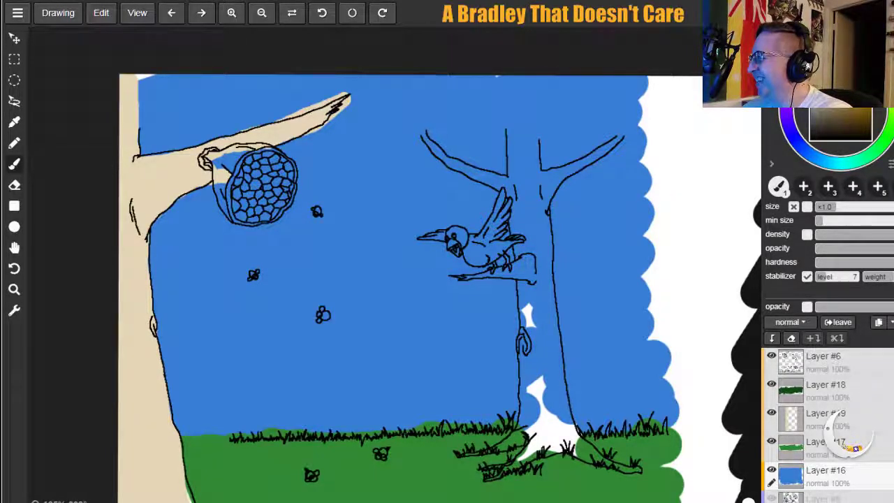
left_click(879, 322)
mouse_move(422, 131)
left_mouse_down()
mouse_move(445, 161)
mouse_move(520, 190)
left_mouse_up()
left_click_drag(509, 116, 505, 211)
left_click_drag(517, 95, 516, 99)
mouse_move(518, 173)
left_mouse_down()
mouse_move(523, 105)
mouse_move(530, 202)
mouse_move(532, 105)
mouse_move(541, 180)
mouse_move(579, 171)
mouse_move(625, 141)
left_mouse_up()
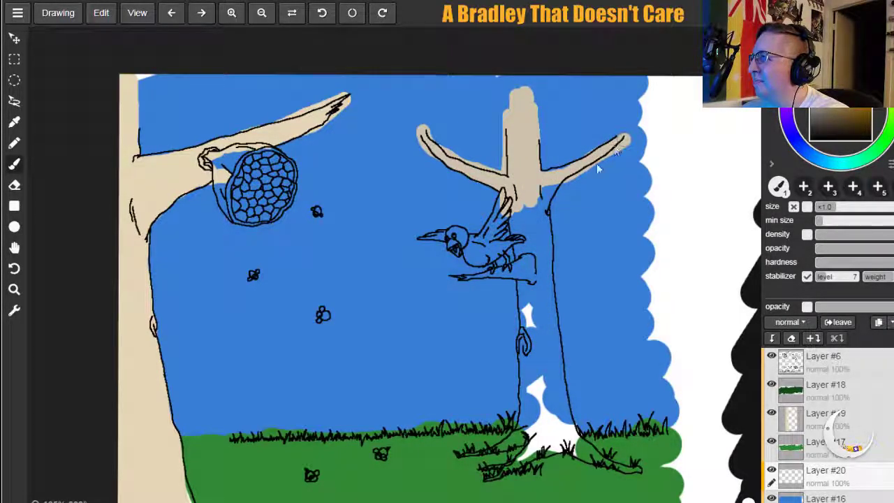
Paint the rest of the far tree grey-beige, covering its trunk, the bird's branch and the flared base.
mouse_move(517, 185)
left_mouse_down()
mouse_move(517, 278)
mouse_move(456, 277)
mouse_move(530, 277)
mouse_move(538, 204)
mouse_move(528, 259)
mouse_move(556, 187)
mouse_move(544, 229)
mouse_move(567, 417)
mouse_move(558, 374)
left_mouse_up()
left_click_drag(547, 271, 540, 325)
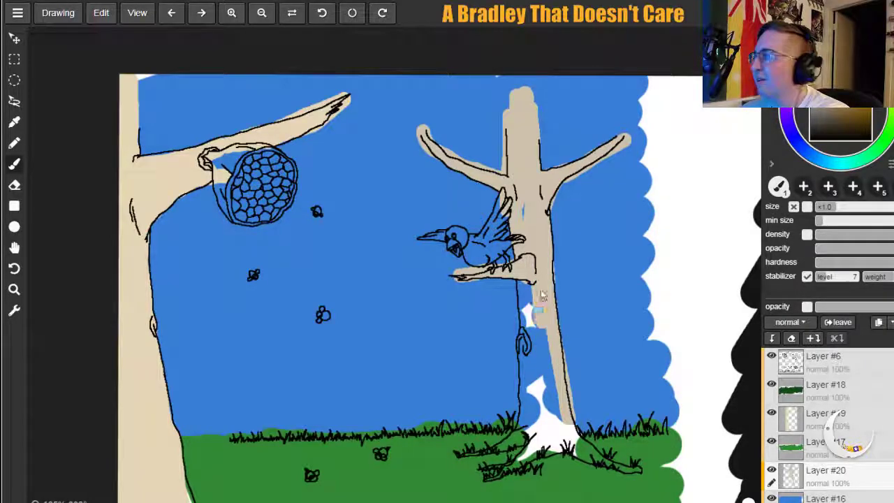
mouse_move(532, 290)
left_mouse_down()
mouse_move(527, 314)
mouse_move(527, 269)
mouse_move(528, 395)
mouse_move(524, 353)
mouse_move(524, 408)
mouse_move(486, 456)
mouse_move(528, 441)
mouse_move(538, 321)
mouse_move(535, 451)
mouse_move(511, 470)
left_mouse_up()
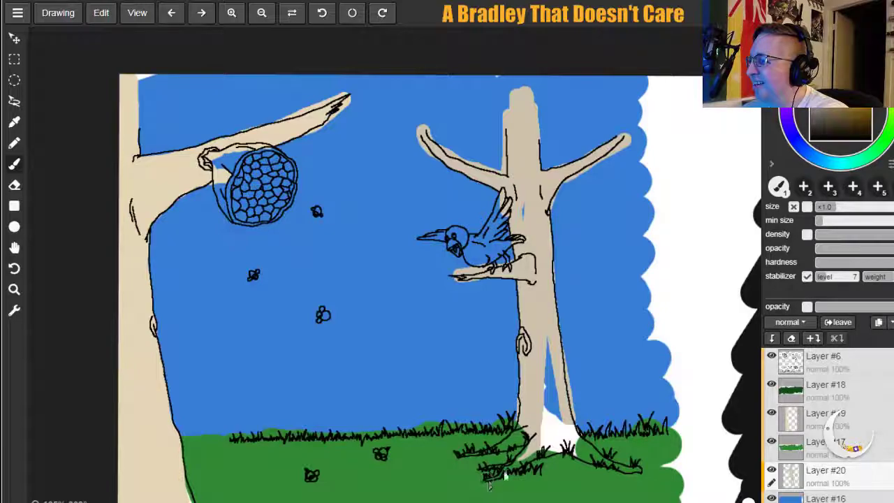
mouse_move(556, 449)
left_mouse_down()
mouse_move(547, 355)
mouse_move(550, 432)
left_mouse_up()
mouse_move(551, 395)
left_mouse_down()
mouse_move(580, 447)
mouse_move(634, 469)
mouse_move(624, 473)
left_mouse_up()
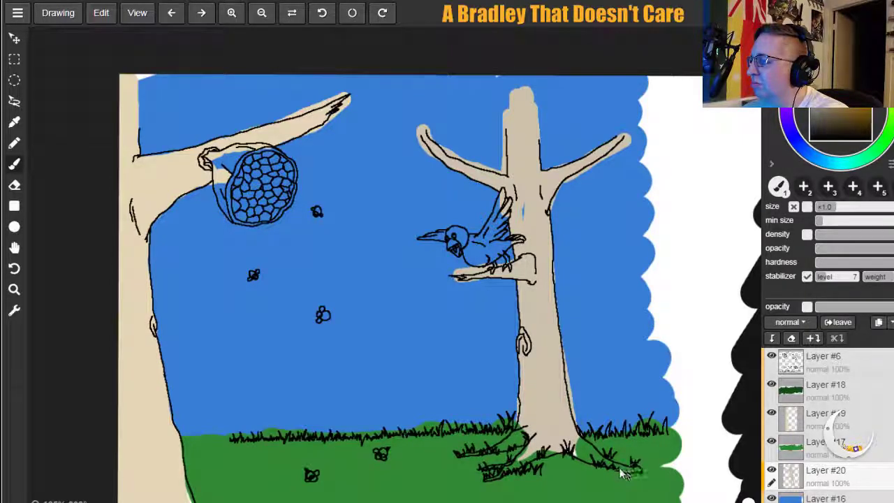
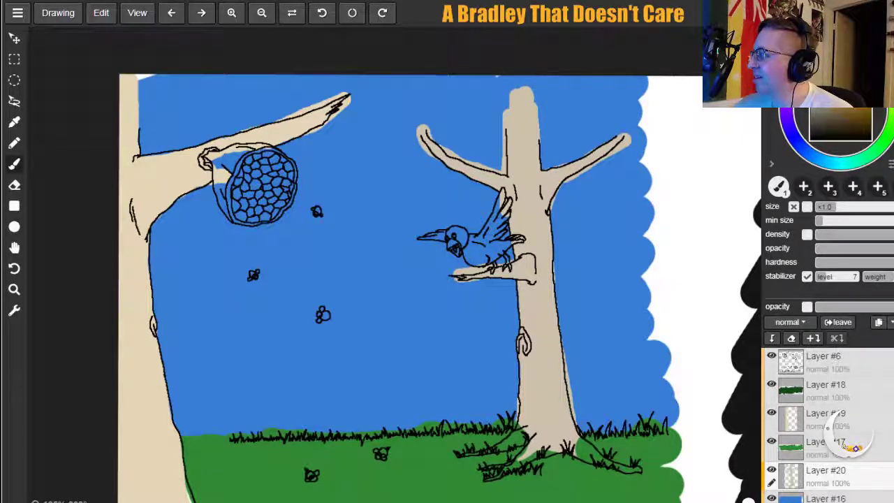
Paint the beehive dark brown on a new layer above the dark green foreground, and its honeycomb face golden yellow on another layer above.
left_click(880, 392)
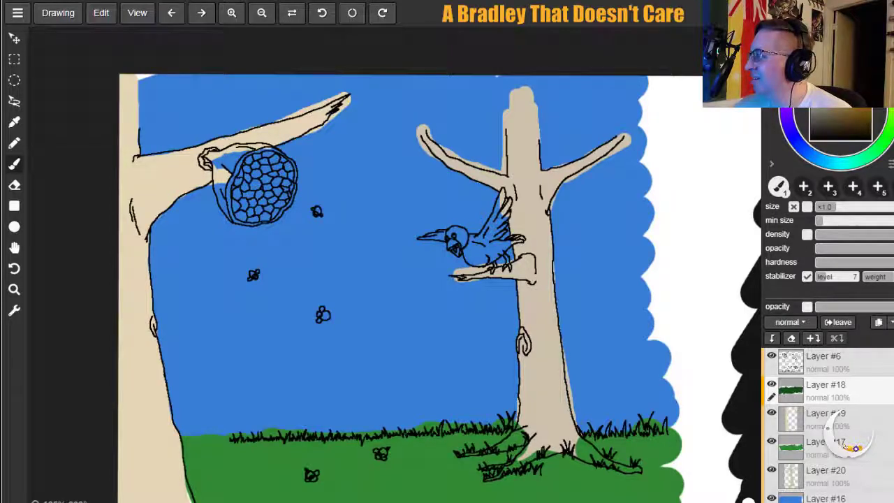
key("ctrl+shift+n")
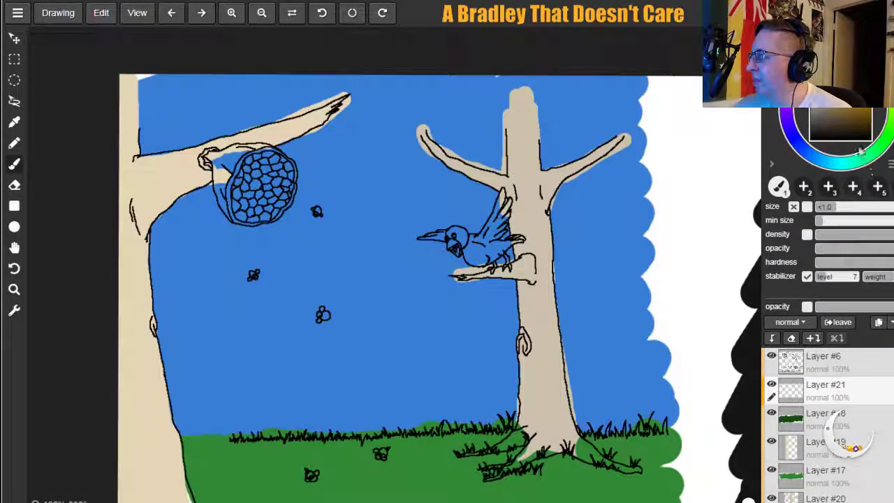
left_click(847, 116)
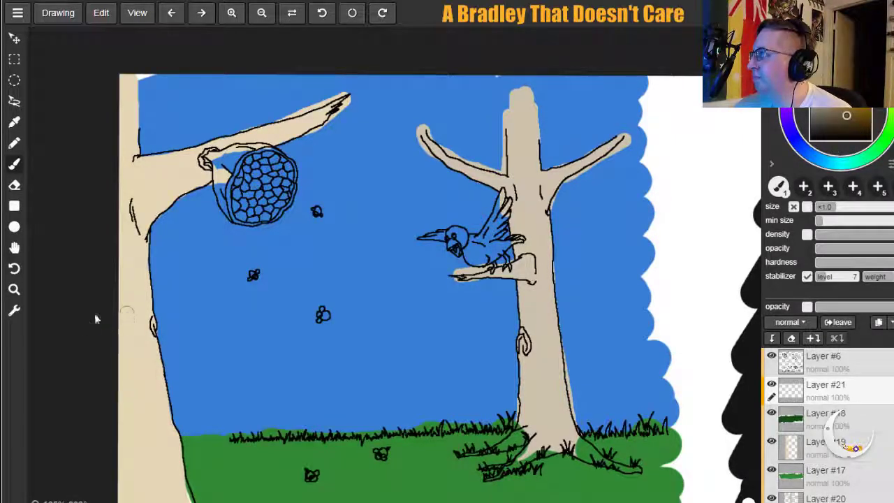
mouse_move(216, 163)
left_mouse_down()
mouse_move(239, 223)
mouse_move(222, 179)
mouse_move(227, 159)
mouse_move(259, 156)
mouse_move(287, 169)
mouse_move(295, 199)
mouse_move(268, 224)
mouse_move(235, 222)
mouse_move(231, 180)
mouse_move(247, 172)
mouse_move(263, 203)
mouse_move(243, 203)
mouse_move(248, 183)
mouse_move(279, 177)
mouse_move(282, 211)
mouse_move(252, 212)
left_mouse_up()
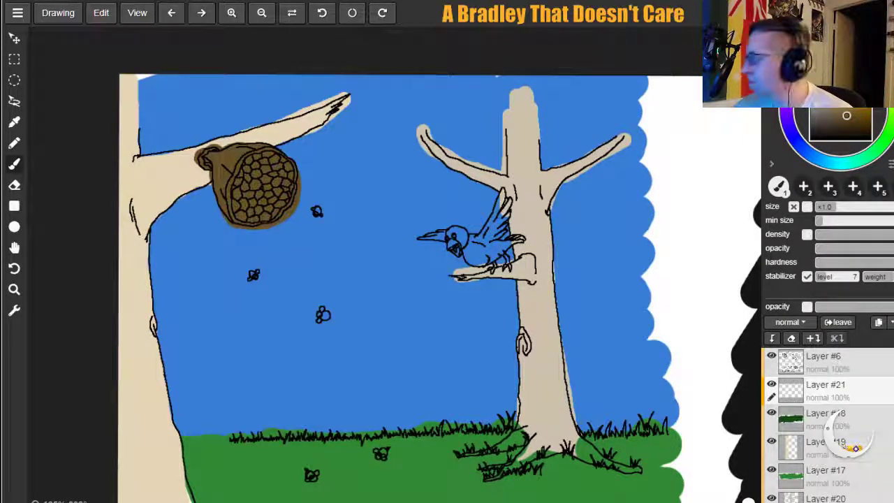
key("ctrl+shift+n")
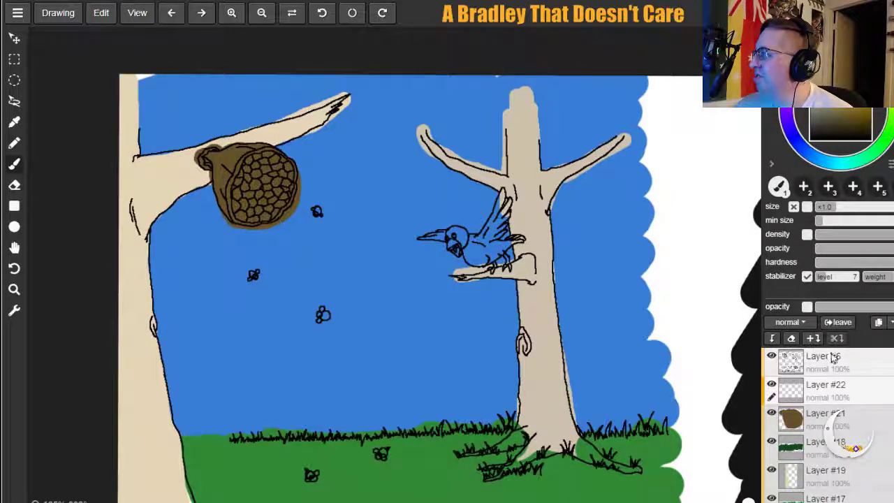
mouse_move(260, 187)
left_mouse_down()
mouse_move(241, 213)
mouse_move(237, 189)
mouse_move(266, 151)
mouse_move(288, 158)
mouse_move(291, 190)
mouse_move(282, 209)
mouse_move(241, 224)
mouse_move(246, 187)
mouse_move(258, 183)
mouse_move(264, 199)
mouse_move(260, 175)
mouse_move(286, 190)
mouse_move(259, 203)
mouse_move(284, 182)
mouse_move(292, 188)
left_mouse_up()
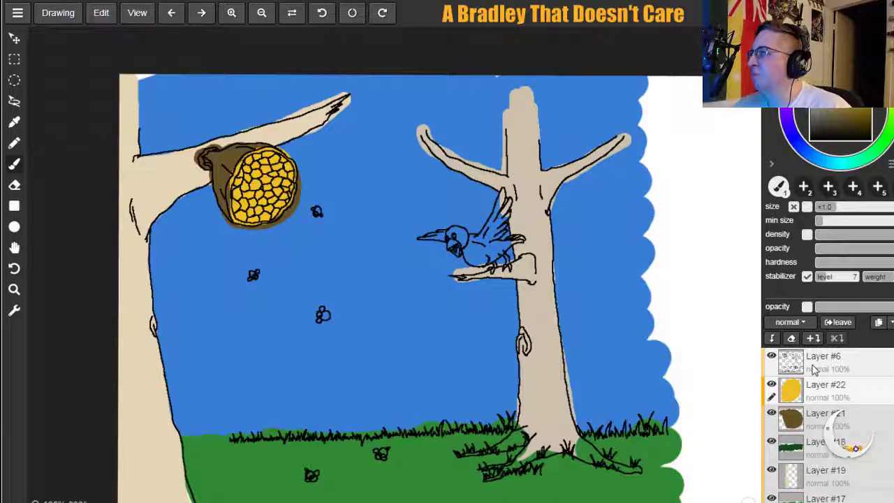
Erase the yellow spilling onto the hive's rim along the left, bottom and lower-right edges of the honeycomb.
left_click(15, 248)
mouse_move(640, 439)
left_mouse_down()
mouse_move(361, 361)
mouse_move(228, 395)
left_mouse_up()
mouse_move(547, 376)
left_mouse_down()
mouse_move(437, 280)
mouse_move(308, 229)
mouse_move(722, 369)
left_mouse_up()
left_click_drag(241, 263, 652, 396)
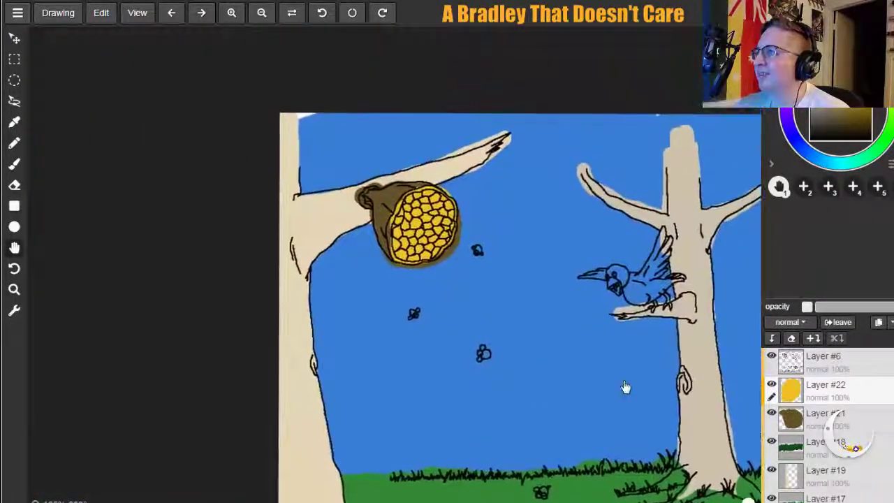
left_click(232, 12)
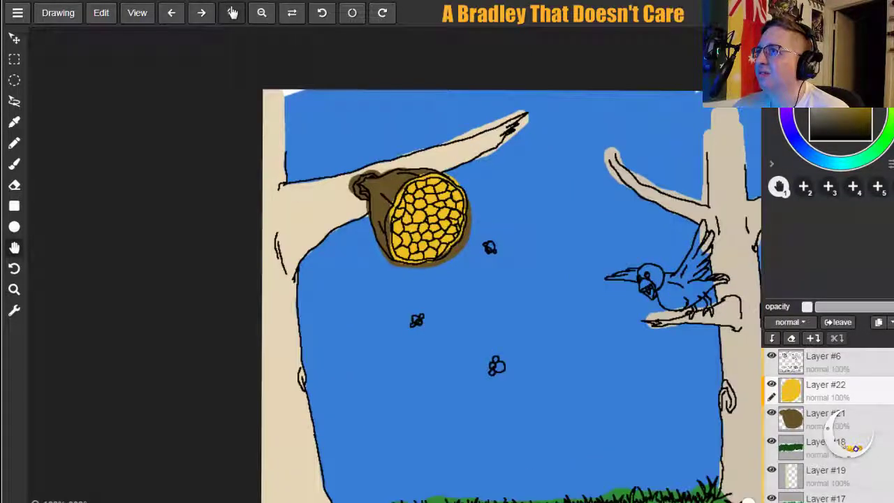
left_click(232, 12)
left_click(231, 13)
left_click(232, 13)
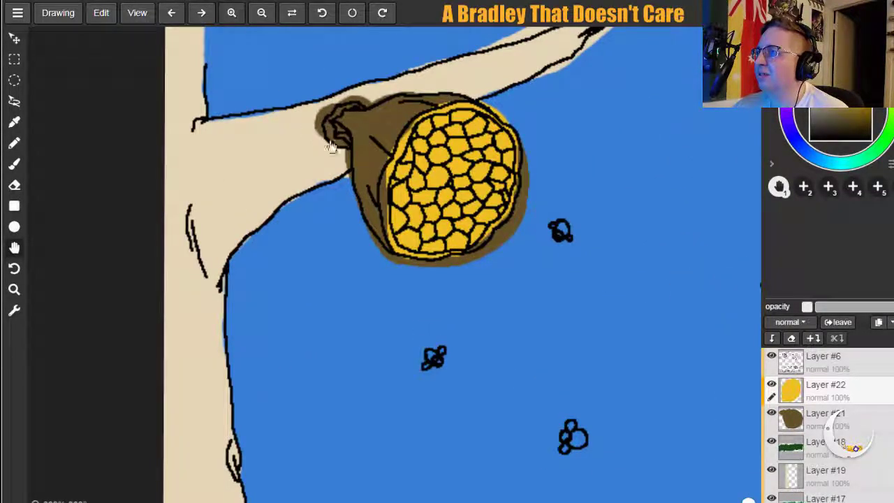
left_click_drag(321, 100, 218, 215)
left_click(232, 13)
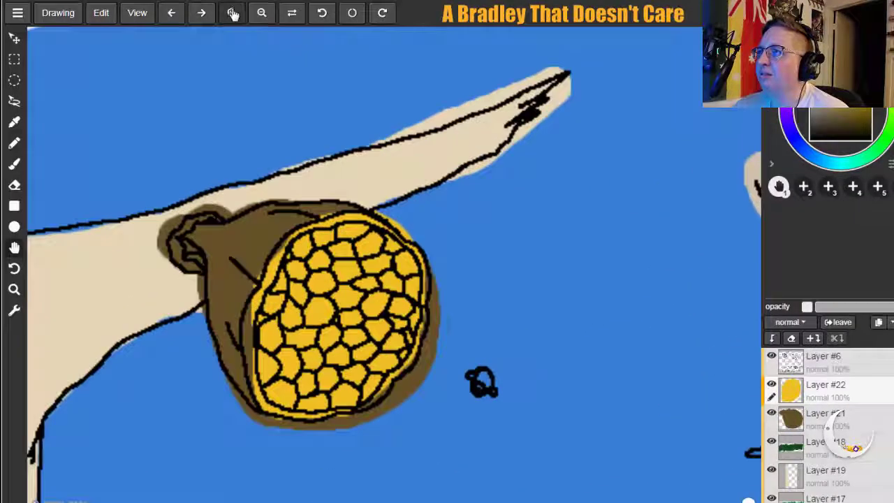
left_click(232, 12)
left_click(232, 12)
left_click_drag(250, 244, 295, 172)
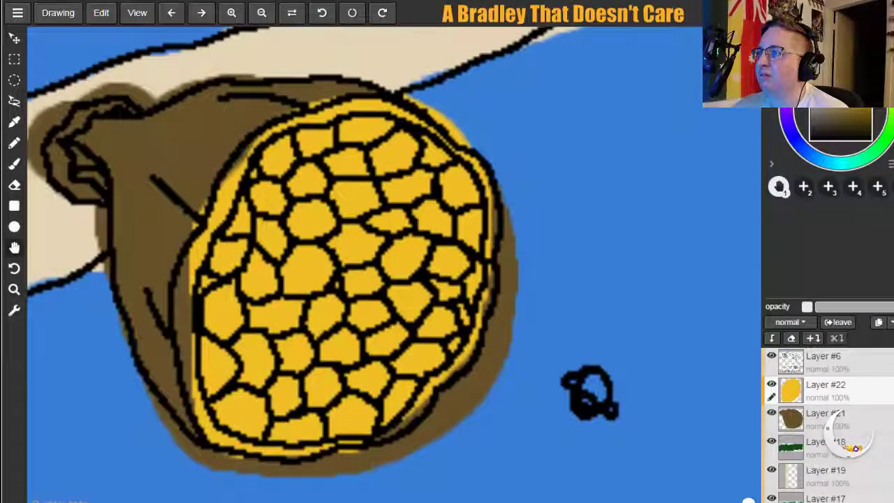
left_click(14, 186)
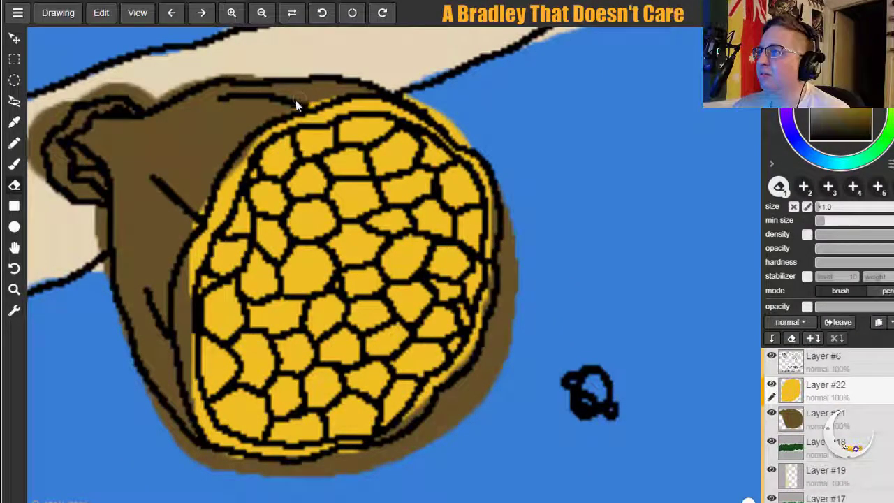
mouse_move(266, 124)
left_mouse_down()
mouse_move(218, 213)
mouse_move(234, 166)
mouse_move(219, 224)
mouse_move(198, 249)
mouse_move(200, 227)
mouse_move(196, 236)
mouse_move(211, 225)
mouse_move(192, 280)
mouse_move(192, 342)
left_mouse_up()
mouse_move(194, 375)
left_mouse_down()
mouse_move(199, 415)
mouse_move(236, 440)
left_mouse_up()
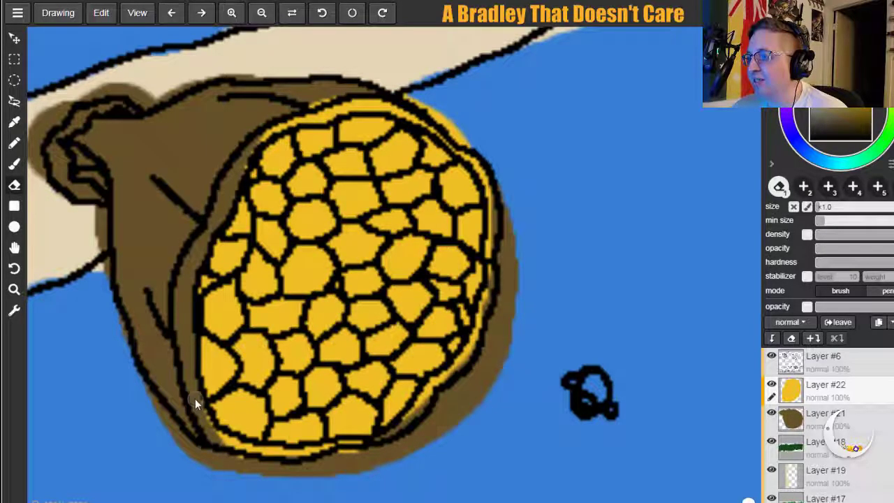
mouse_move(227, 440)
left_mouse_down()
mouse_move(291, 456)
mouse_move(239, 468)
mouse_move(311, 452)
left_mouse_up()
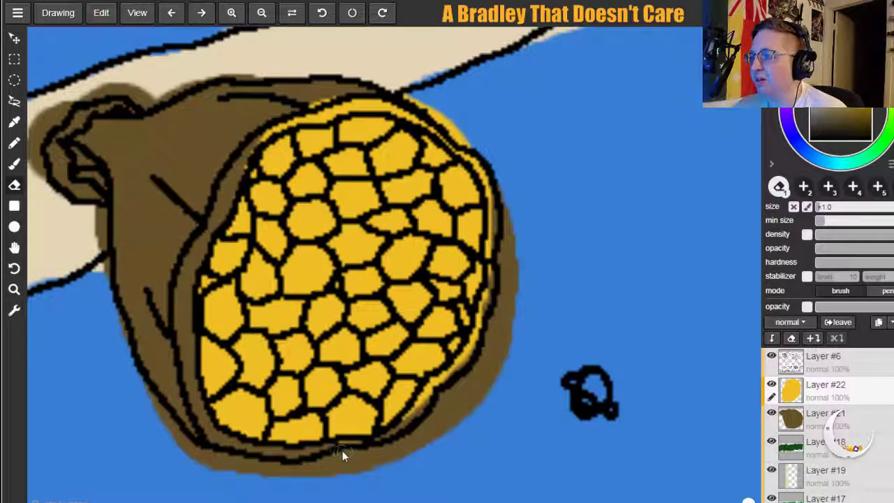
mouse_move(412, 428)
left_mouse_down()
mouse_move(450, 382)
mouse_move(434, 387)
mouse_move(455, 368)
left_mouse_up()
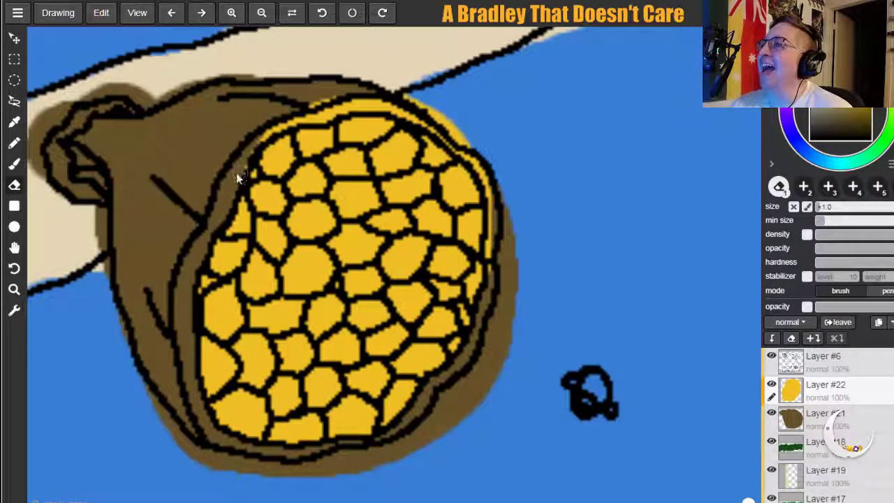
Erase the yellow spill from the hive's rim along the top and right edges of the honeycomb.
mouse_move(240, 170)
left_mouse_down()
mouse_move(278, 126)
mouse_move(346, 98)
left_mouse_up()
mouse_move(281, 134)
left_mouse_down()
mouse_move(298, 120)
mouse_move(399, 110)
mouse_move(403, 101)
mouse_move(457, 139)
left_mouse_up()
mouse_move(392, 108)
left_mouse_down()
mouse_move(415, 111)
mouse_move(422, 118)
mouse_move(397, 116)
mouse_move(436, 128)
mouse_move(418, 121)
mouse_move(493, 169)
mouse_move(496, 180)
mouse_move(457, 147)
mouse_move(488, 191)
left_mouse_up()
left_click_drag(492, 227, 501, 297)
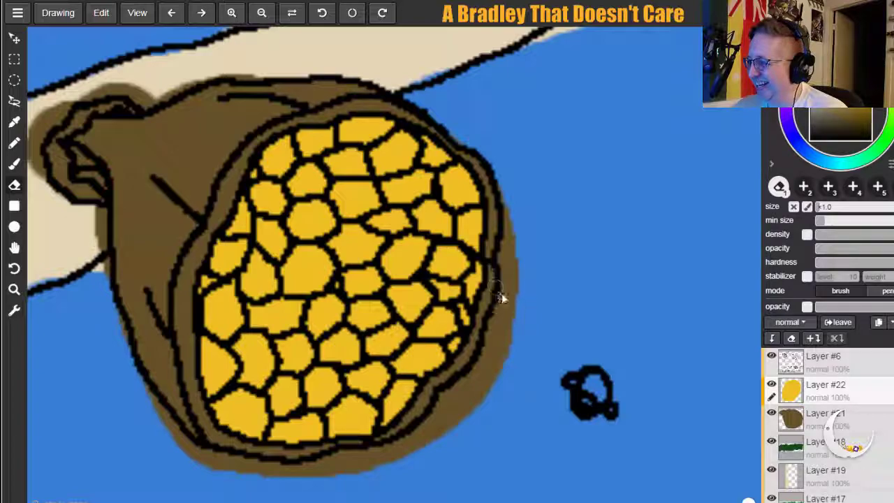
On the brown hive layer, erase the color outside the line art around the stem and along the hive's top edge.
left_click(773, 416)
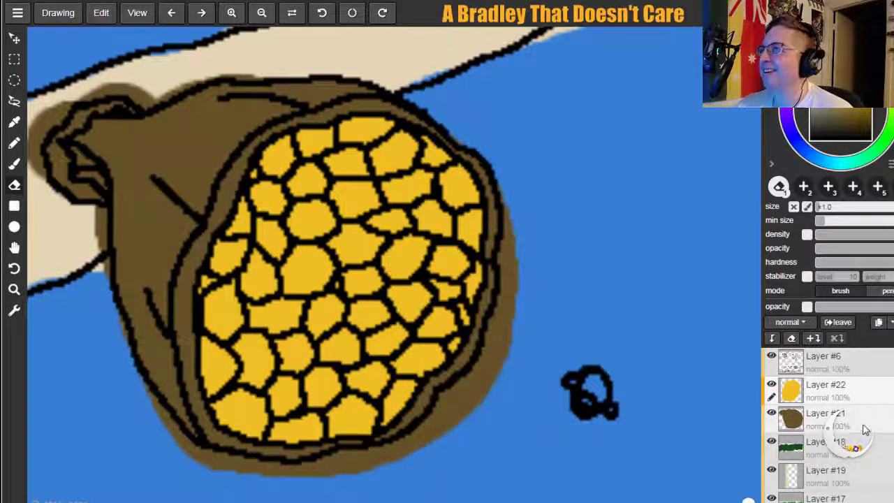
mouse_move(29, 152)
left_mouse_down()
mouse_move(40, 176)
mouse_move(38, 133)
mouse_move(44, 140)
mouse_move(63, 109)
left_mouse_up()
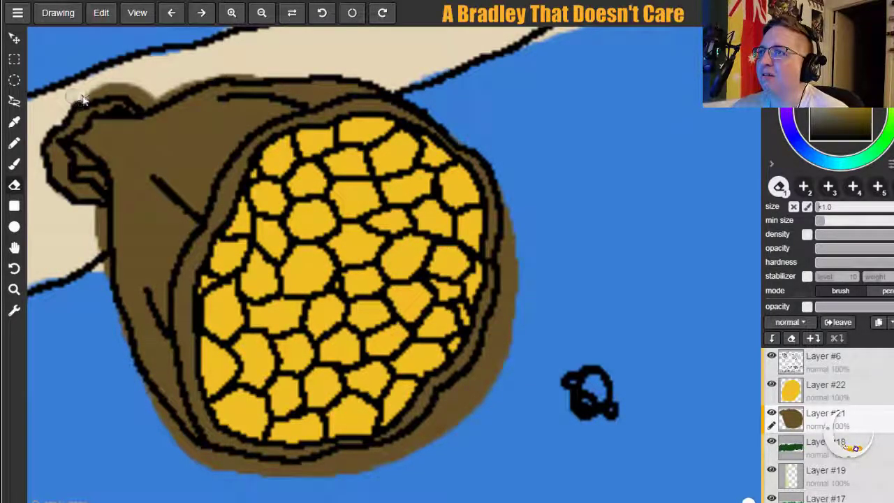
mouse_move(118, 91)
left_mouse_down()
mouse_move(138, 100)
mouse_move(105, 90)
mouse_move(149, 108)
mouse_move(208, 82)
mouse_move(271, 72)
left_mouse_up()
mouse_move(192, 77)
left_mouse_down()
mouse_move(123, 89)
mouse_move(145, 110)
left_mouse_up()
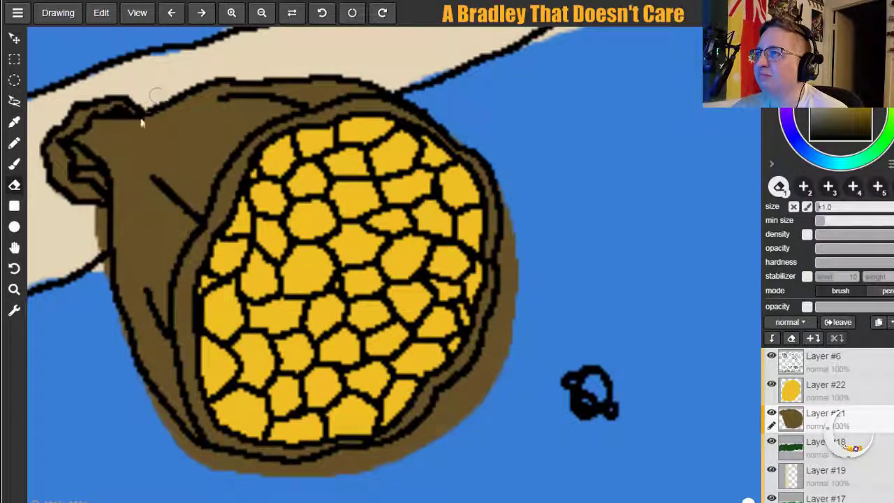
Sample the hive's brown and erase the brown spill beneath the stem and down the hive's left side.
key("i")
left_click(104, 215)
key("e")
mouse_move(93, 213)
left_mouse_down()
mouse_move(98, 230)
mouse_move(102, 213)
mouse_move(108, 296)
left_mouse_up()
mouse_move(130, 359)
left_mouse_down()
mouse_move(168, 419)
mouse_move(157, 421)
mouse_move(247, 496)
mouse_move(193, 449)
mouse_move(174, 454)
mouse_move(155, 434)
mouse_move(163, 423)
mouse_move(213, 459)
left_mouse_up()
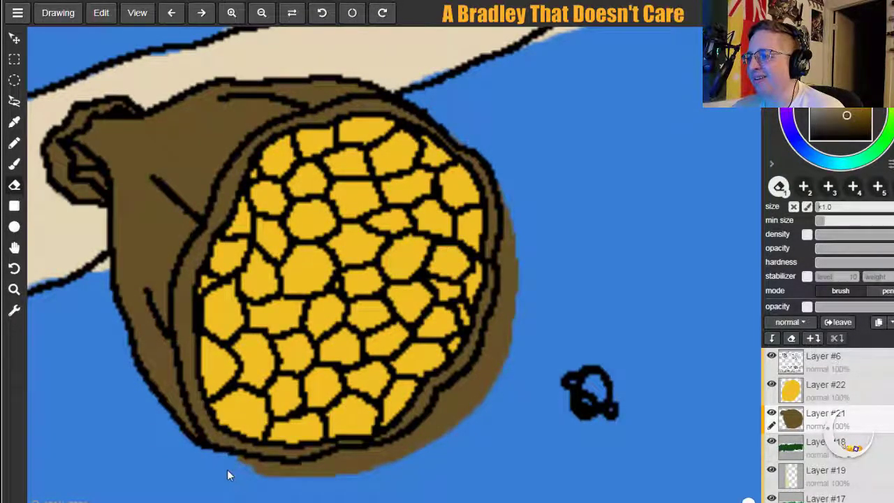
Erase the remaining brown spill outside the outline along the hive's bottom and right side.
left_click_drag(264, 466, 280, 473)
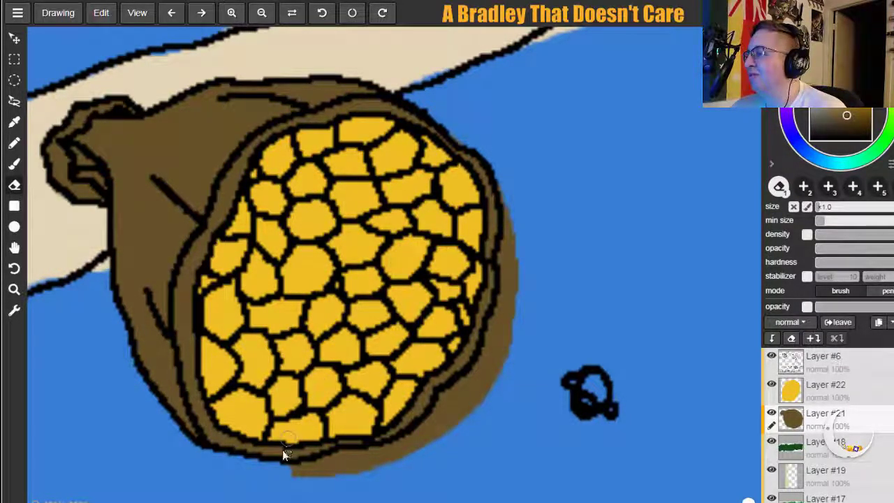
mouse_move(301, 473)
left_mouse_down()
mouse_move(336, 458)
mouse_move(309, 478)
mouse_move(307, 453)
left_mouse_up()
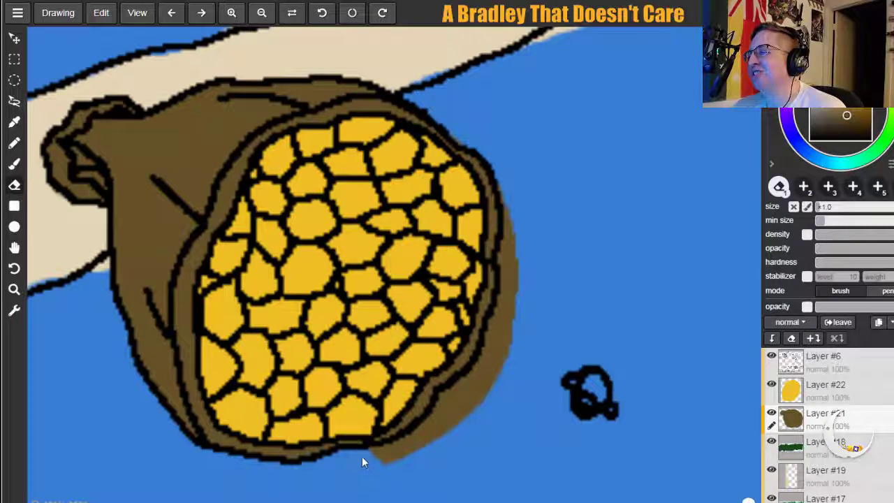
mouse_move(385, 461)
left_mouse_down()
mouse_move(416, 449)
mouse_move(418, 424)
mouse_move(440, 430)
mouse_move(413, 445)
mouse_move(444, 399)
mouse_move(457, 395)
mouse_move(449, 440)
left_mouse_up()
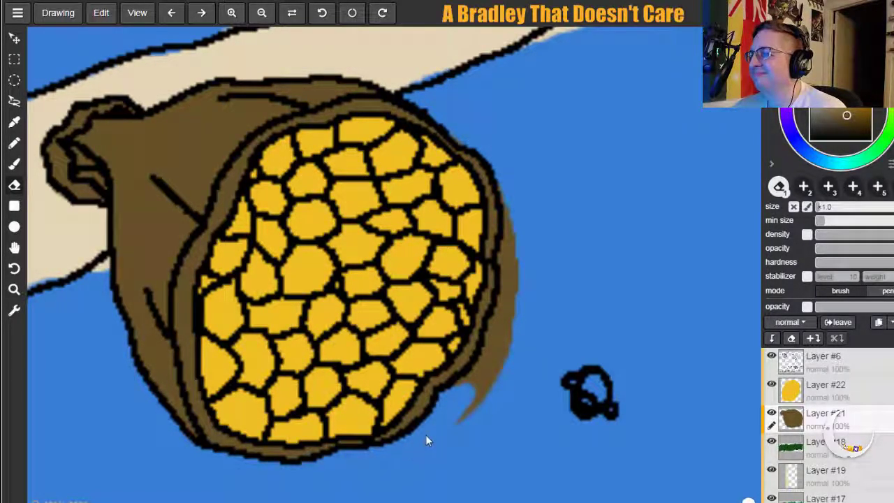
mouse_move(473, 381)
left_mouse_down()
mouse_move(496, 333)
mouse_move(470, 426)
left_mouse_up()
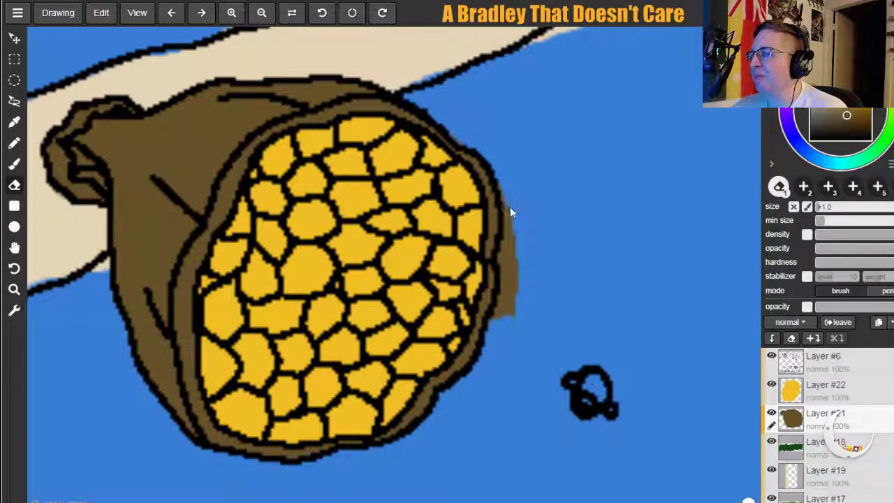
left_click_drag(507, 204, 509, 228)
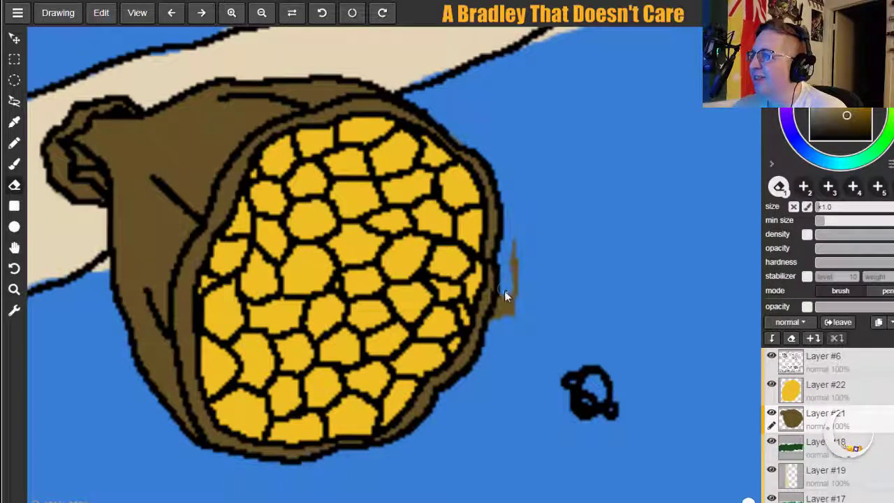
mouse_move(498, 320)
left_mouse_down()
mouse_move(510, 296)
mouse_move(512, 246)
mouse_move(511, 308)
left_mouse_up()
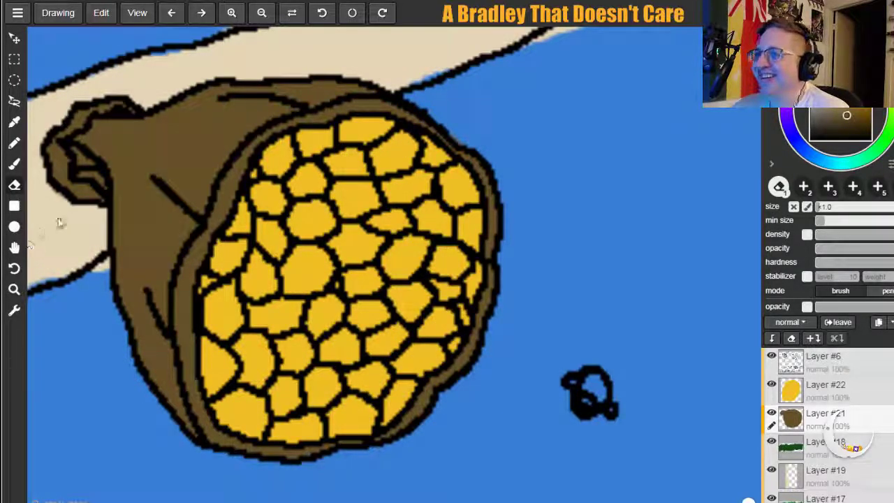
On the dark green foreground layer (Layer #18), erase the spill above the ground line from the canvas's left edge through the clustered grass tufts.
left_click(831, 445)
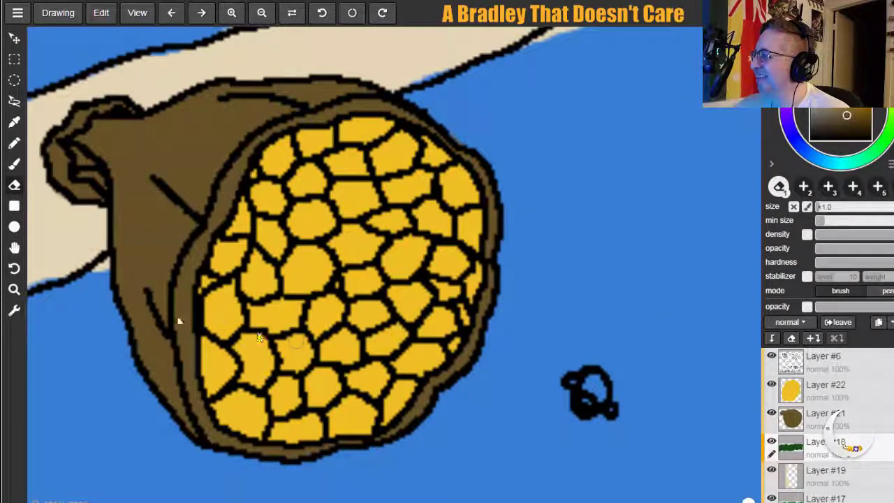
left_click(14, 249)
mouse_move(183, 472)
left_mouse_down()
mouse_move(286, 265)
mouse_move(370, 188)
left_mouse_up()
left_click_drag(250, 415, 163, 275)
mouse_move(269, 472)
left_mouse_down()
mouse_move(290, 266)
mouse_move(274, 285)
left_mouse_up()
mouse_move(294, 411)
left_mouse_down()
mouse_move(286, 296)
mouse_move(247, 308)
mouse_move(175, 308)
left_mouse_up()
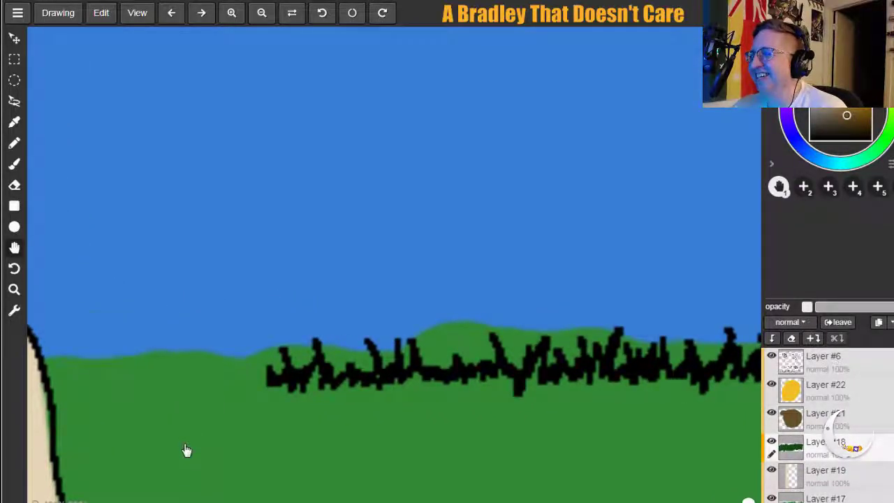
left_click_drag(187, 451, 317, 315)
mouse_move(269, 353)
left_mouse_down()
mouse_move(272, 219)
mouse_move(213, 193)
left_mouse_up()
left_click(14, 185)
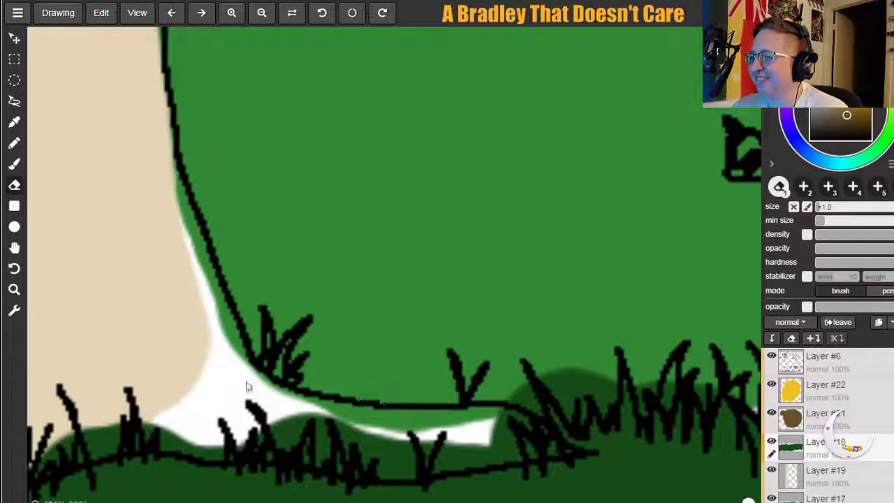
left_click(14, 247)
left_click_drag(49, 297, 336, 110)
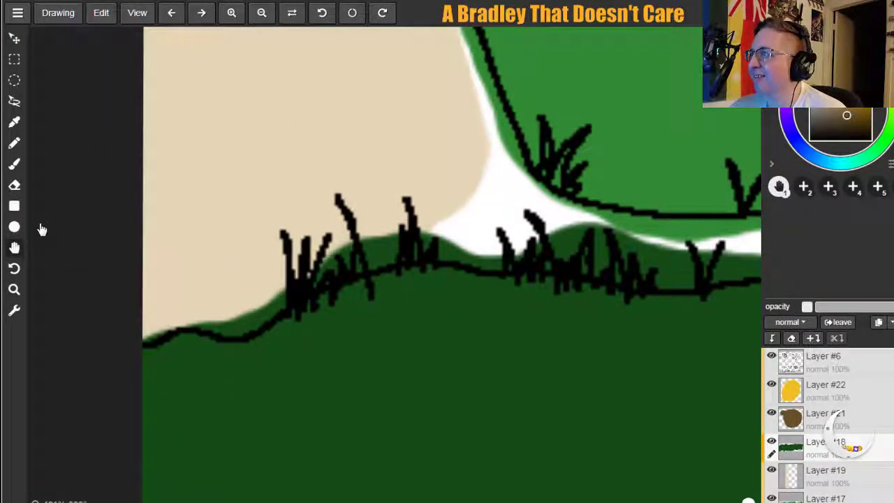
left_click(14, 185)
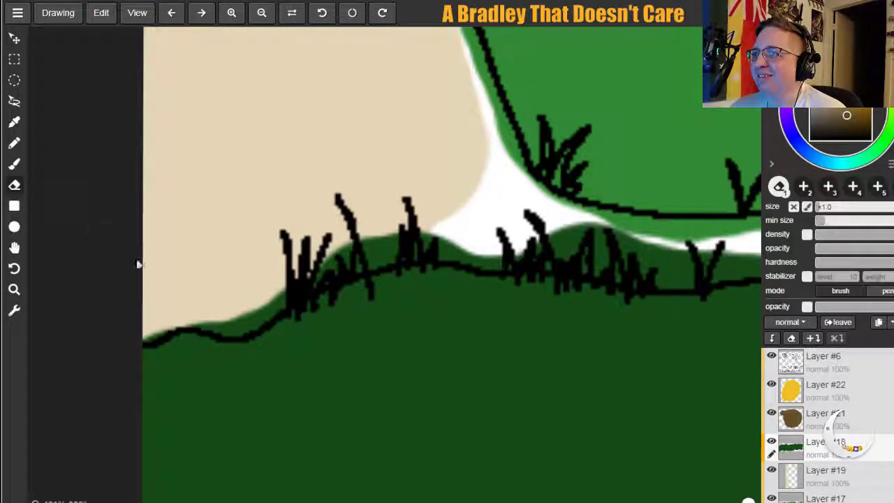
mouse_move(147, 339)
left_mouse_down()
mouse_move(178, 319)
mouse_move(155, 337)
mouse_move(190, 325)
mouse_move(253, 329)
mouse_move(236, 324)
mouse_move(278, 298)
mouse_move(280, 311)
mouse_move(299, 277)
mouse_move(332, 262)
mouse_move(318, 284)
mouse_move(335, 264)
mouse_move(336, 275)
mouse_move(348, 242)
mouse_move(346, 273)
mouse_move(360, 219)
mouse_move(375, 262)
mouse_move(372, 243)
mouse_move(377, 246)
mouse_move(363, 224)
mouse_move(377, 238)
mouse_move(386, 233)
mouse_move(390, 259)
left_mouse_up()
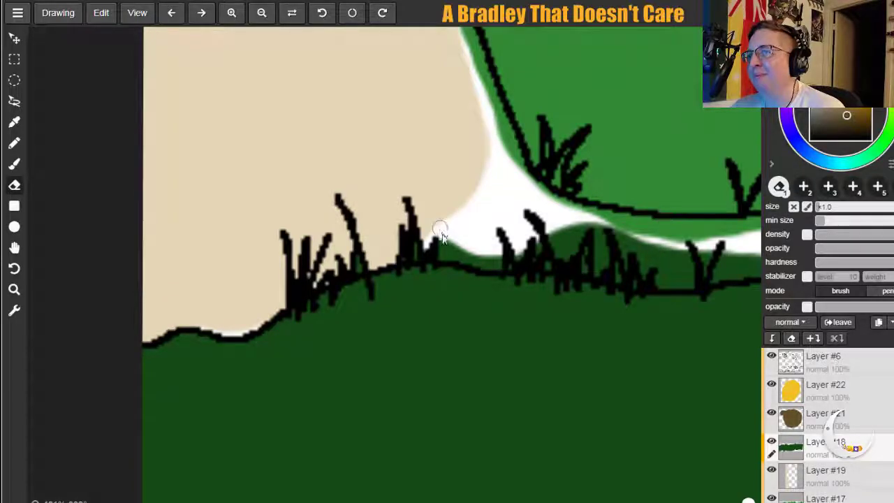
left_click_drag(444, 255, 494, 264)
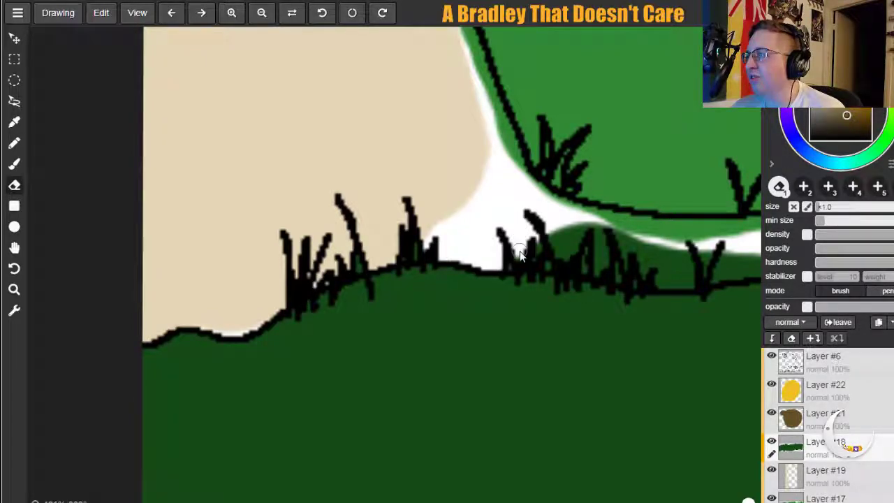
mouse_move(532, 248)
left_mouse_down()
mouse_move(565, 252)
mouse_move(578, 234)
mouse_move(561, 234)
mouse_move(594, 225)
mouse_move(601, 277)
mouse_move(597, 223)
mouse_move(578, 209)
mouse_move(617, 234)
mouse_move(628, 264)
mouse_move(627, 231)
mouse_move(639, 253)
left_mouse_up()
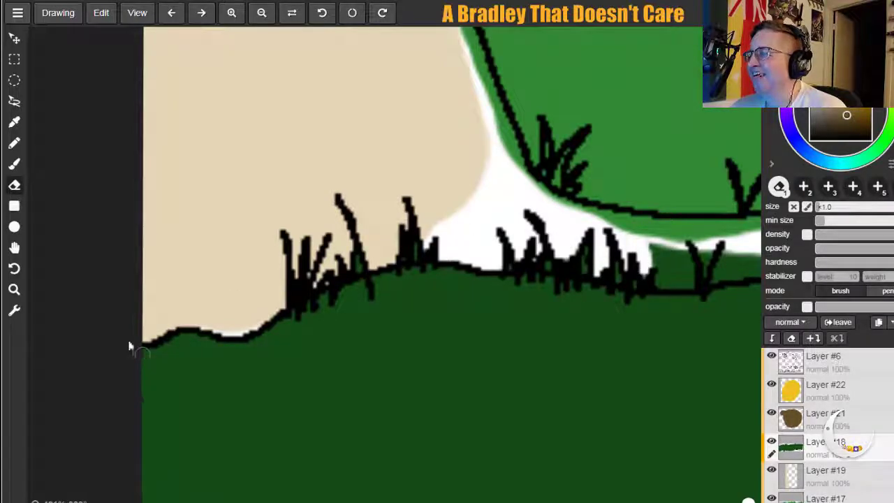
Erase the dark green spill above the ground line around the small V-shaped tuft, up to the overlapping grass blades.
left_click(14, 247)
mouse_move(584, 322)
left_mouse_down()
mouse_move(487, 320)
mouse_move(231, 382)
left_mouse_up()
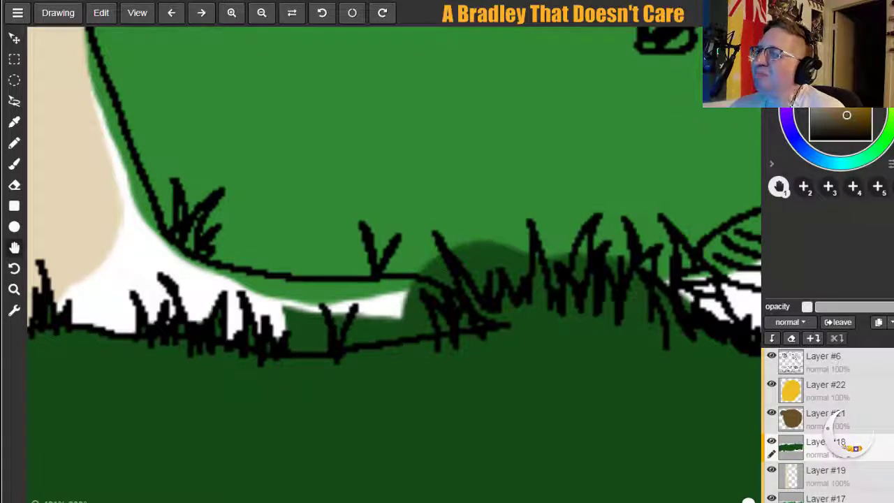
left_click(14, 184)
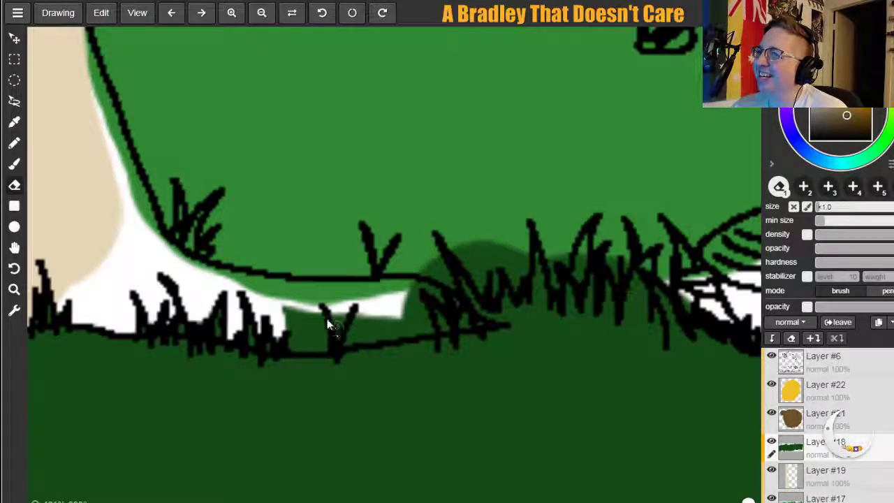
mouse_move(285, 308)
left_mouse_down()
mouse_move(292, 341)
mouse_move(333, 344)
mouse_move(316, 346)
mouse_move(324, 350)
mouse_move(293, 313)
mouse_move(342, 321)
mouse_move(359, 342)
mouse_move(394, 337)
mouse_move(356, 326)
mouse_move(425, 332)
mouse_move(410, 306)
mouse_move(437, 292)
mouse_move(425, 281)
mouse_move(407, 316)
mouse_move(427, 266)
left_mouse_up()
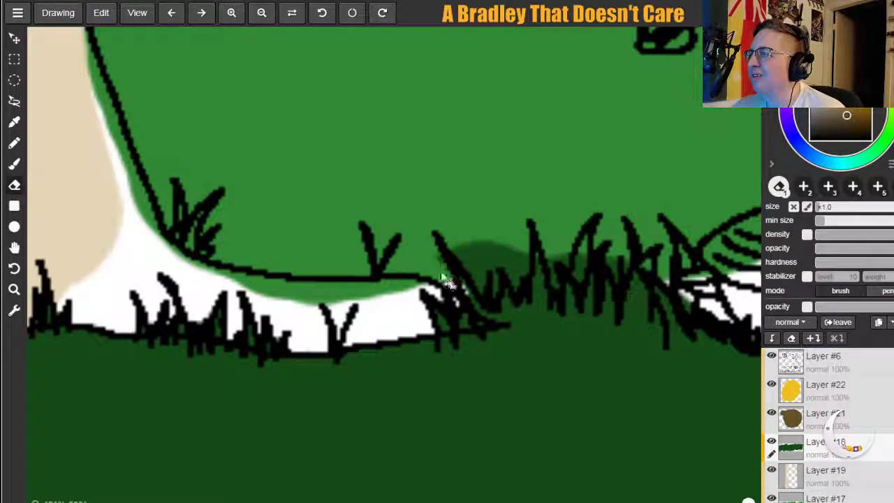
key("ctrl+z")
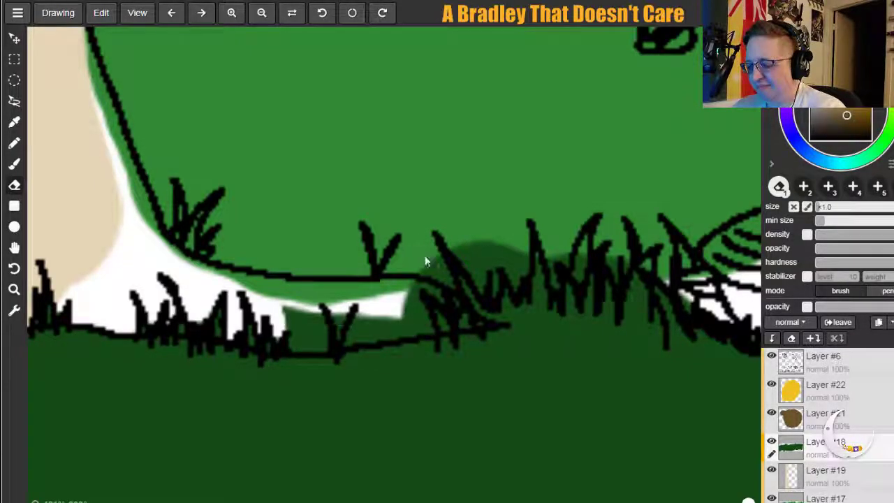
mouse_move(297, 301)
left_mouse_down()
mouse_move(295, 349)
mouse_move(288, 313)
mouse_move(301, 343)
mouse_move(321, 349)
mouse_move(314, 335)
mouse_move(325, 328)
mouse_move(343, 335)
mouse_move(380, 331)
mouse_move(353, 328)
mouse_move(365, 323)
mouse_move(402, 325)
mouse_move(359, 340)
mouse_move(417, 334)
mouse_move(415, 305)
mouse_move(409, 314)
mouse_move(420, 308)
mouse_move(409, 307)
mouse_move(427, 279)
mouse_move(453, 294)
mouse_move(458, 307)
mouse_move(440, 267)
left_mouse_up()
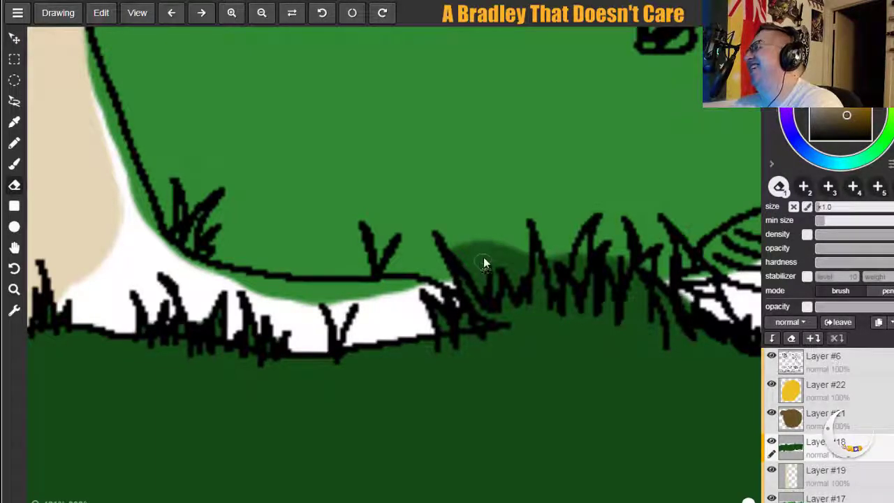
Erase the dark green mound behind and between the tall grass blades left of the bird.
left_click_drag(472, 245, 445, 255)
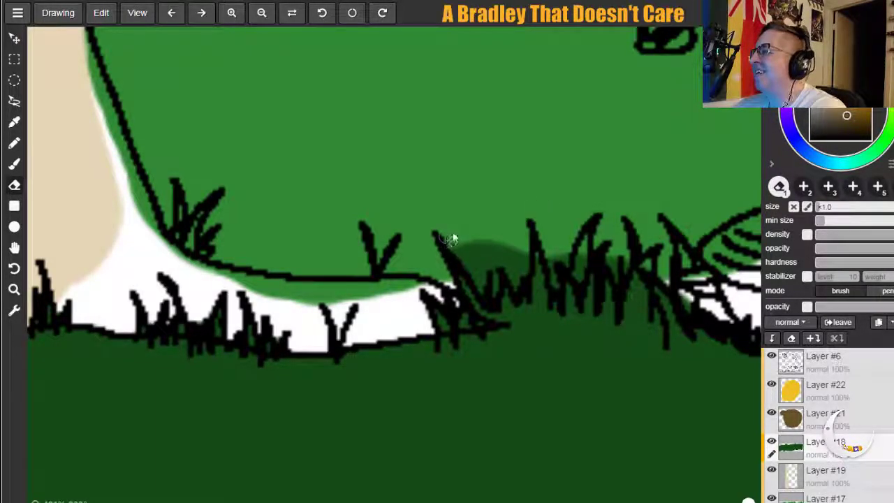
left_click_drag(480, 280, 490, 292)
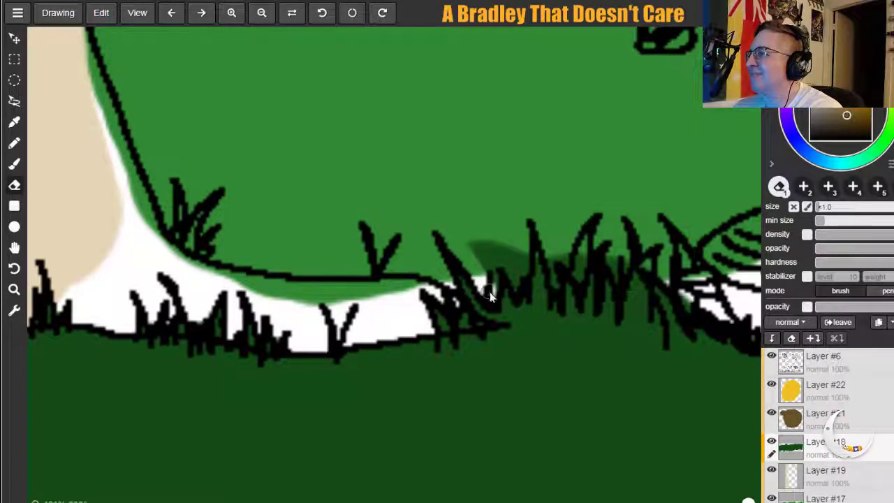
mouse_move(489, 257)
left_mouse_down()
mouse_move(490, 285)
mouse_move(496, 243)
mouse_move(514, 282)
mouse_move(516, 243)
mouse_move(523, 274)
mouse_move(523, 247)
mouse_move(513, 250)
mouse_move(537, 237)
mouse_move(552, 262)
mouse_move(555, 249)
mouse_move(559, 285)
mouse_move(562, 252)
left_mouse_up()
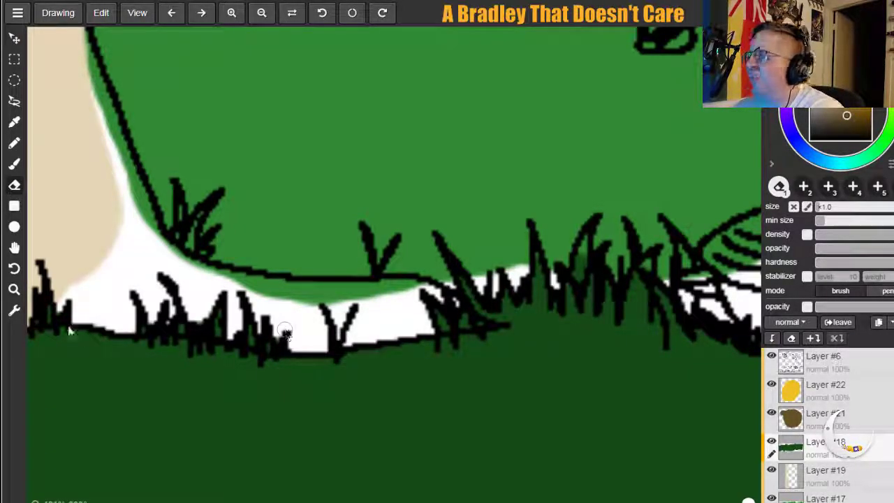
Erase the dark green showing between the grass blades beneath the bird.
left_click(14, 247)
scroll(350, 280, "down", 3)
mouse_move(620, 325)
left_mouse_down()
mouse_move(338, 402)
mouse_move(251, 383)
left_mouse_up()
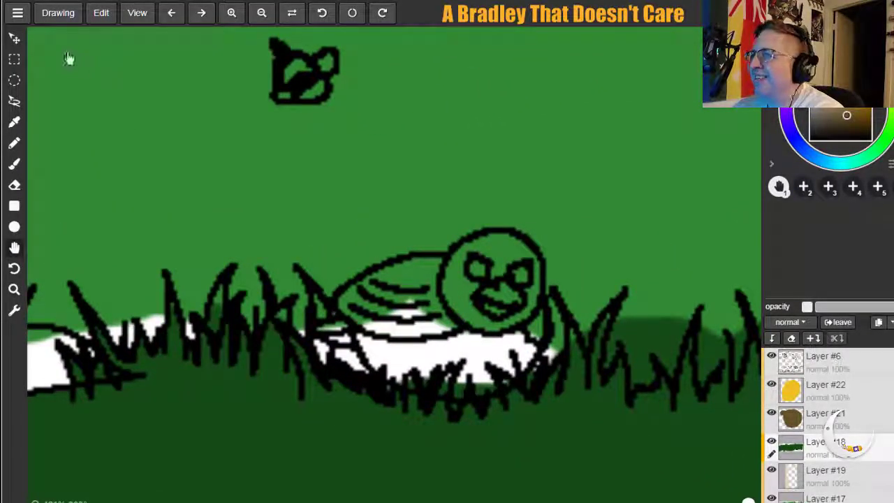
left_click(14, 185)
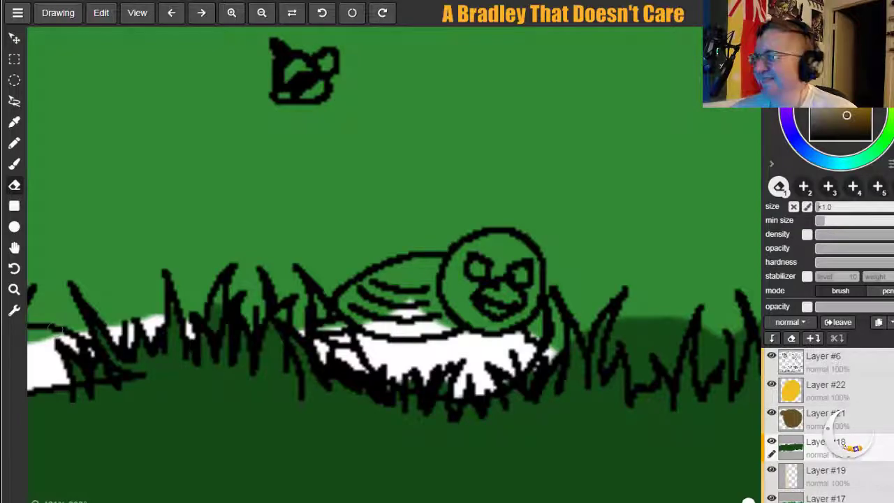
Sample the foreground's dark green and brush it back into the grass blades on both sides of the bird.
left_click(14, 122)
left_click(116, 370)
left_click(14, 164)
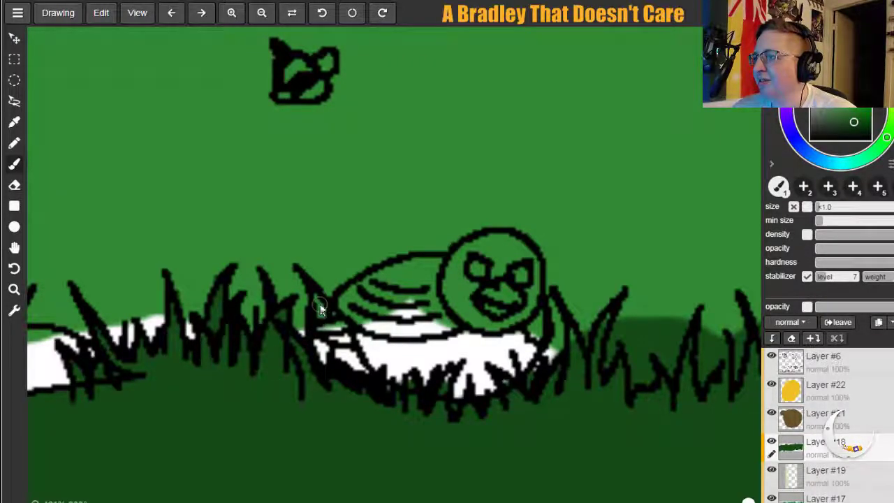
mouse_move(317, 300)
left_mouse_down()
mouse_move(321, 385)
mouse_move(338, 353)
left_mouse_up()
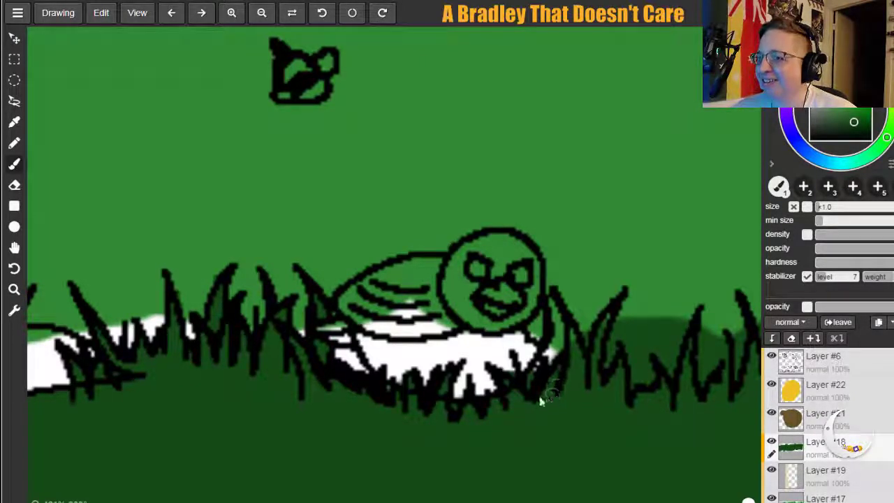
mouse_move(531, 398)
left_mouse_down()
mouse_move(573, 352)
mouse_move(573, 334)
mouse_move(578, 382)
mouse_move(605, 320)
left_mouse_up()
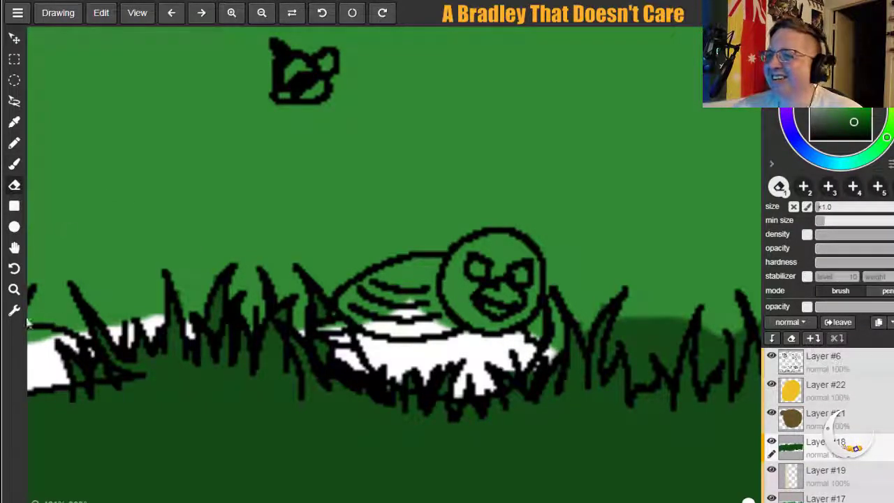
Erase the dark green spill behind and between the first grass blades right of the bird.
left_click(14, 247)
left_click_drag(370, 277, 62, 298)
left_click(14, 185)
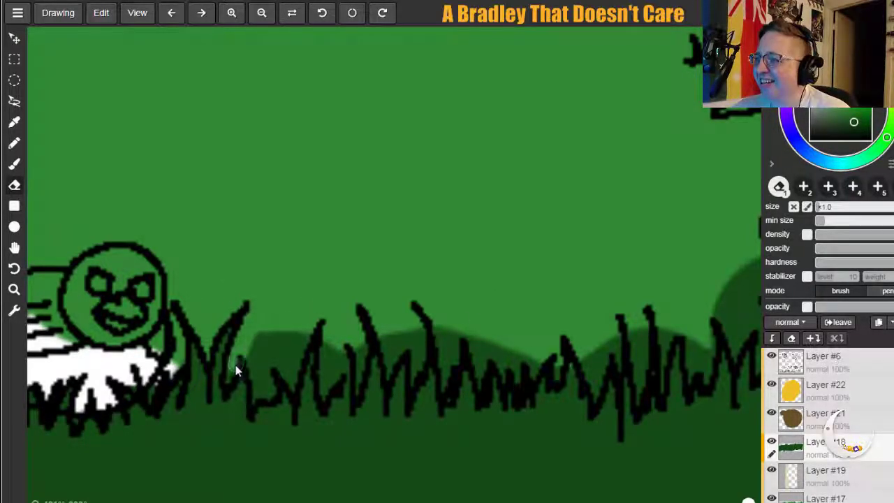
mouse_move(252, 331)
left_mouse_down()
mouse_move(261, 399)
mouse_move(272, 393)
mouse_move(263, 386)
mouse_move(267, 334)
mouse_move(264, 382)
mouse_move(279, 333)
mouse_move(280, 376)
mouse_move(291, 389)
mouse_move(311, 325)
left_mouse_up()
left_click_drag(324, 390, 352, 346)
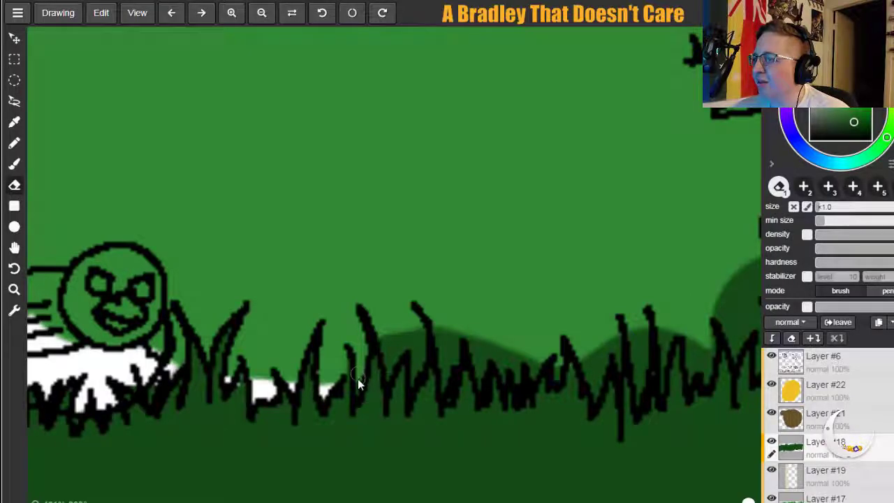
left_click_drag(358, 386, 371, 309)
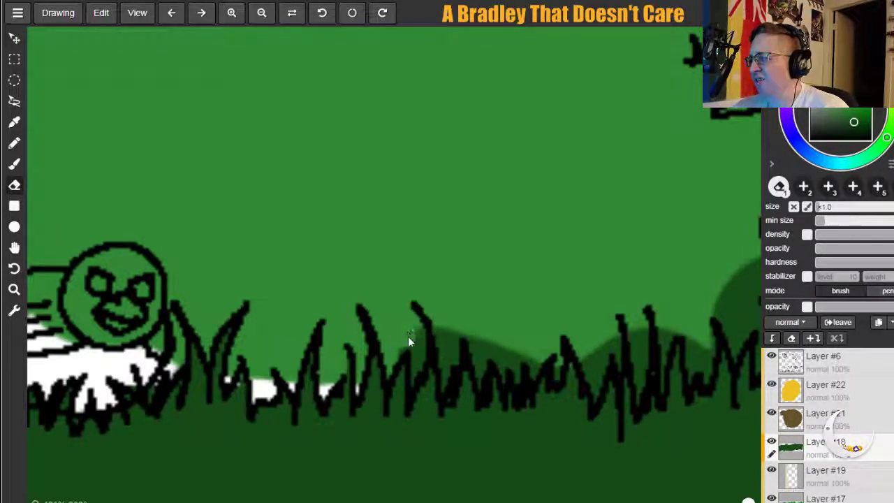
Erase the dark green mounds above the next stretch of grass, past the short dense blades and around the two tall thin ones.
left_click_drag(419, 351, 418, 370)
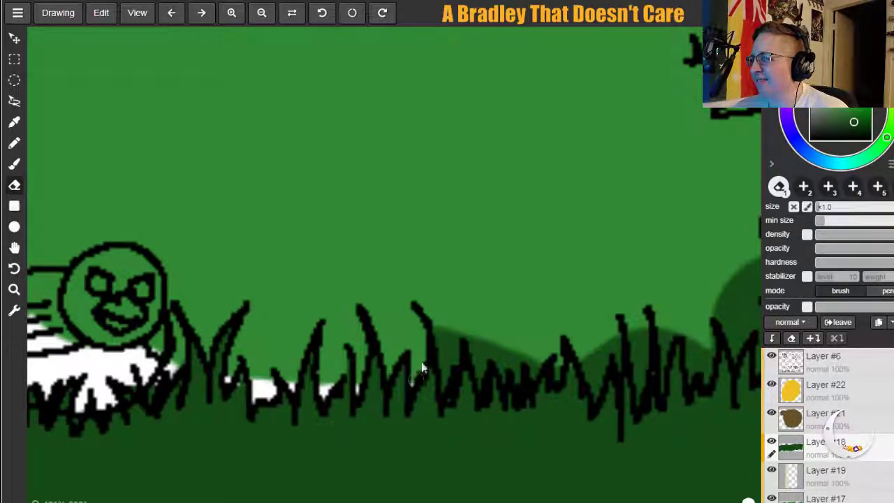
left_click_drag(435, 319, 447, 376)
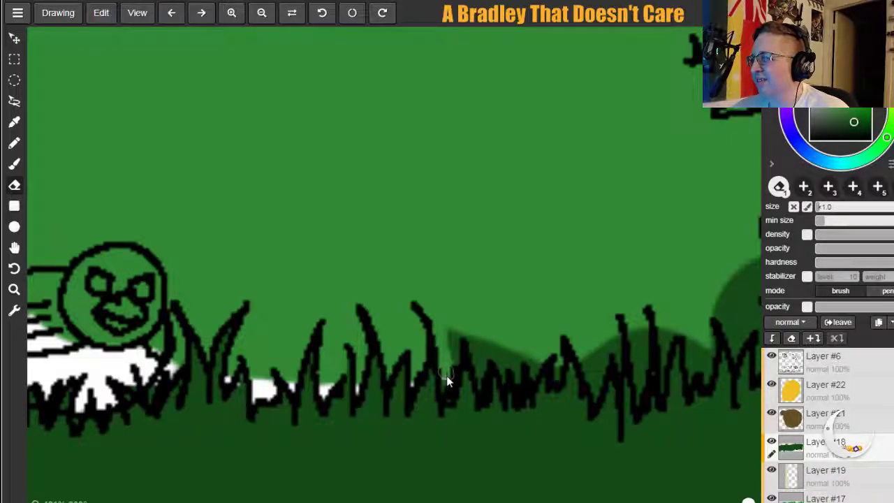
mouse_move(456, 329)
left_mouse_down()
mouse_move(482, 383)
mouse_move(480, 344)
mouse_move(508, 380)
mouse_move(508, 355)
mouse_move(516, 380)
mouse_move(537, 359)
left_mouse_up()
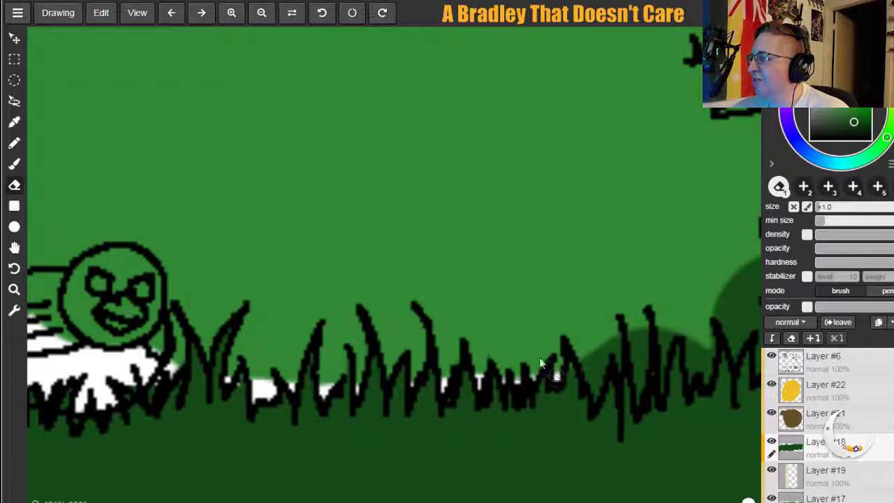
mouse_move(587, 355)
left_mouse_down()
mouse_move(602, 377)
mouse_move(585, 353)
mouse_move(596, 396)
mouse_move(605, 338)
mouse_move(622, 369)
mouse_move(630, 325)
mouse_move(642, 403)
mouse_move(639, 316)
mouse_move(644, 347)
mouse_move(653, 309)
mouse_move(665, 331)
mouse_move(660, 391)
mouse_move(660, 356)
mouse_move(676, 316)
mouse_move(696, 380)
mouse_move(711, 360)
mouse_move(706, 382)
mouse_move(665, 352)
mouse_move(658, 329)
left_mouse_up()
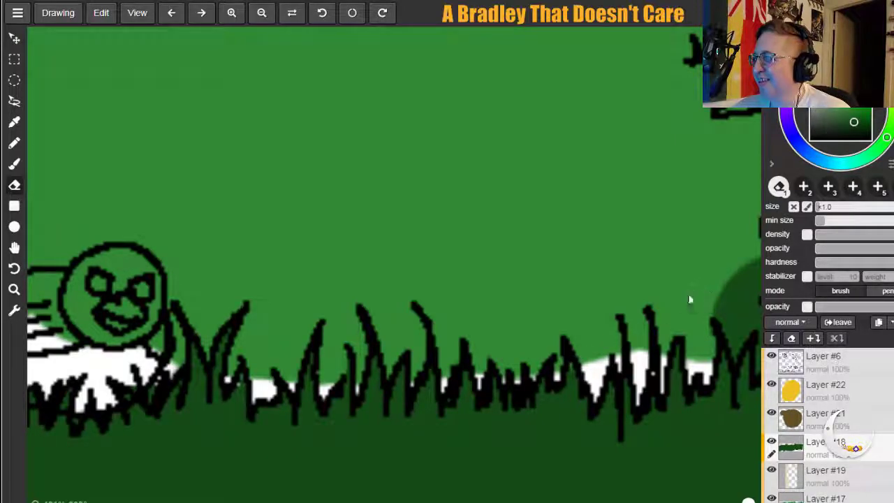
Erase the round dark green mound around the large grass tuft and the spill between it and the next tall blade.
left_click(14, 248)
left_click_drag(608, 309, 281, 365)
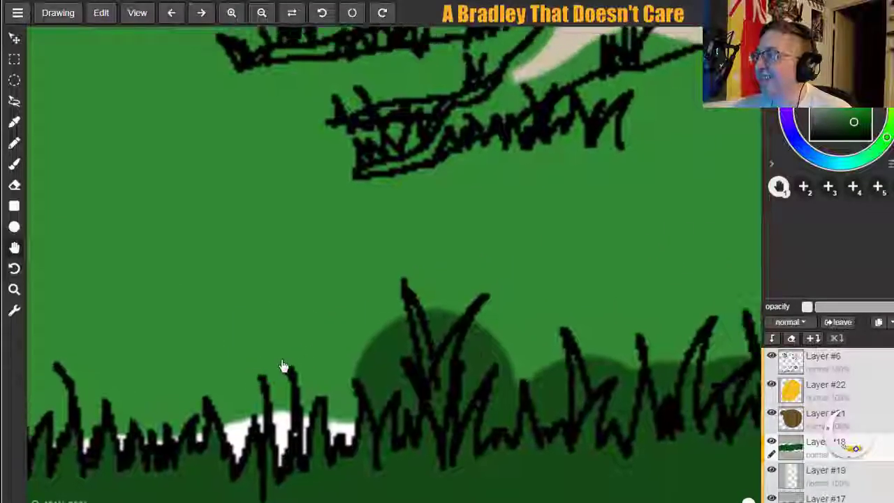
left_click(14, 186)
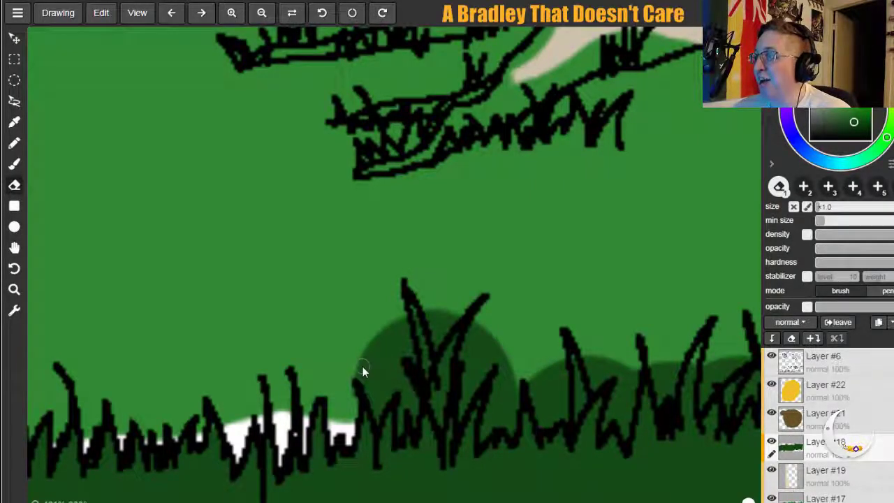
left_click_drag(355, 369, 381, 413)
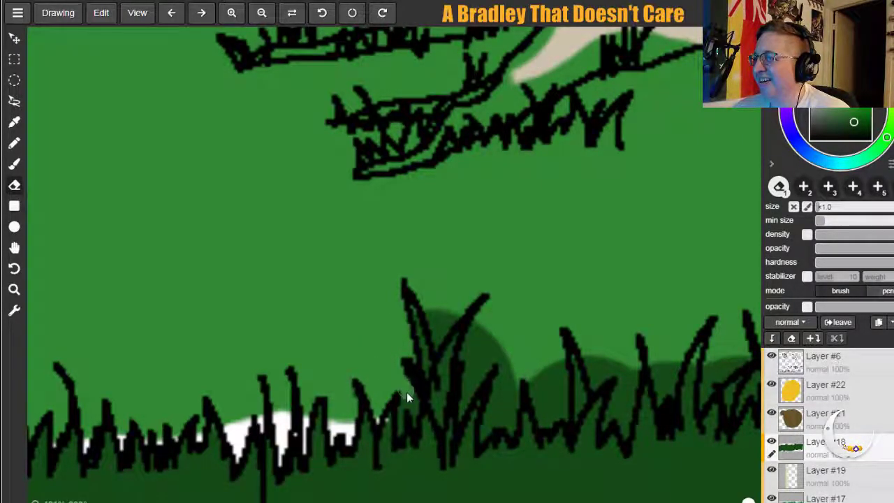
left_click_drag(406, 426, 399, 412)
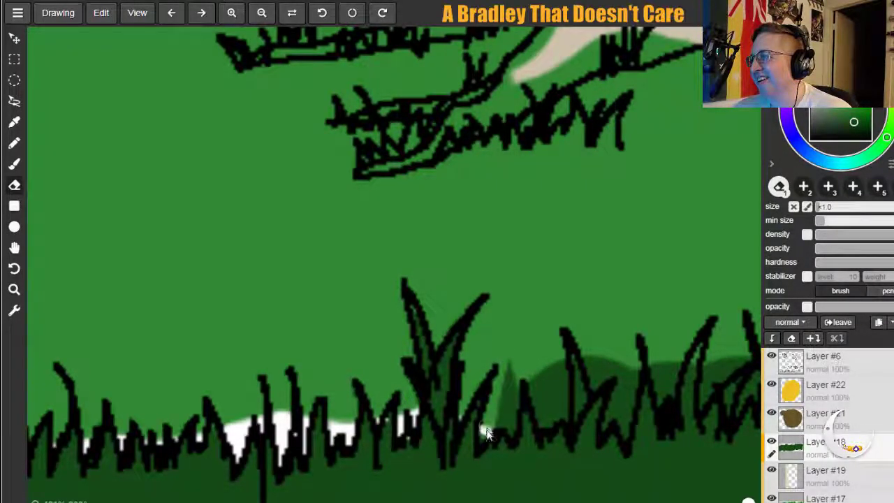
left_click_drag(491, 428, 509, 395)
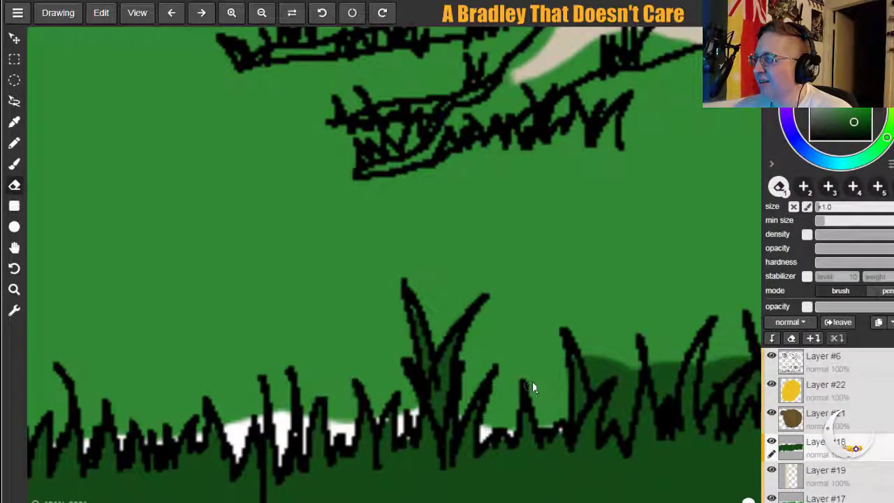
mouse_move(529, 377)
left_mouse_down()
mouse_move(546, 429)
mouse_move(556, 416)
mouse_move(563, 420)
mouse_move(551, 362)
left_mouse_up()
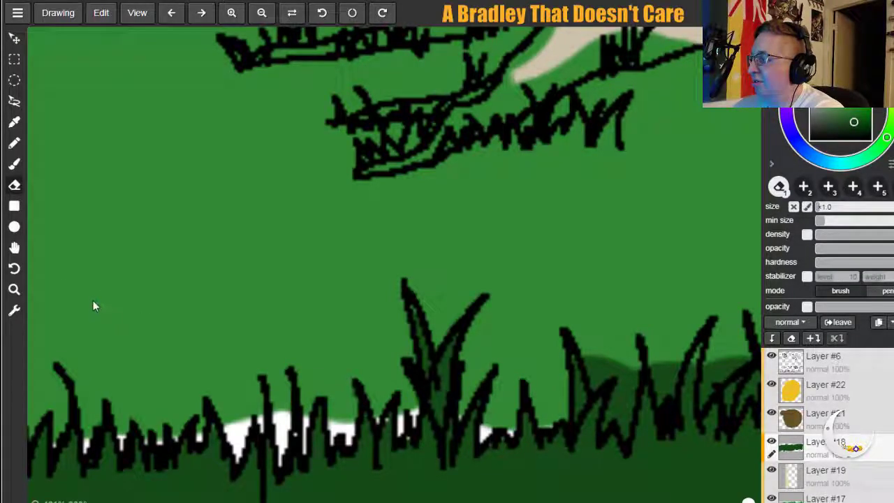
Erase the dark green spill around the tall blades right of the large grass tuft, up to the curved blade.
left_click(14, 248)
mouse_move(479, 335)
left_mouse_down()
mouse_move(447, 326)
mouse_move(312, 335)
mouse_move(293, 274)
left_mouse_up()
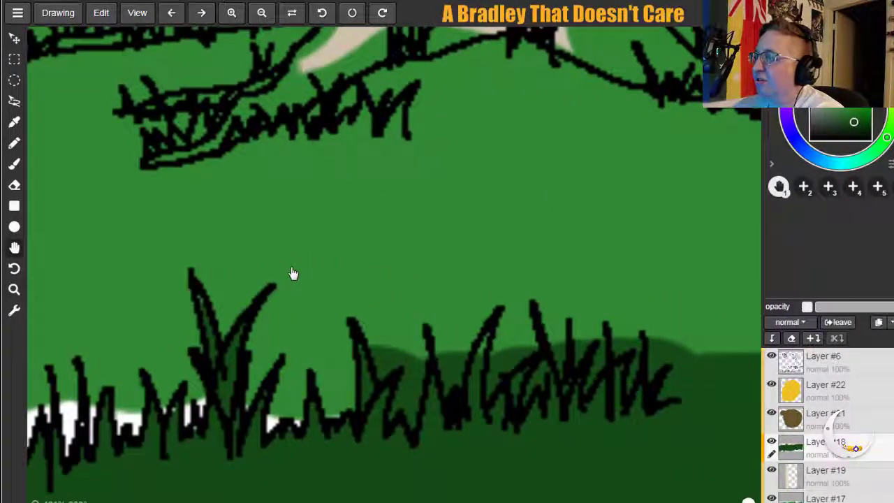
left_click(14, 185)
left_click_drag(373, 334, 384, 376)
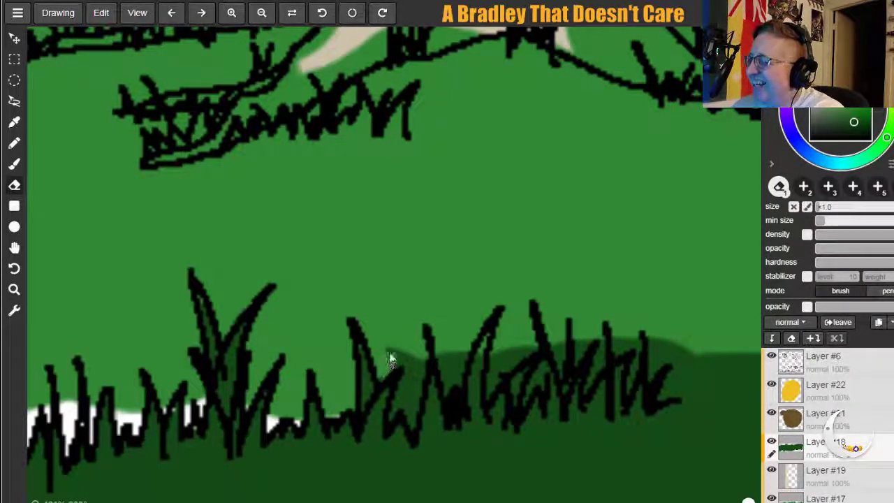
mouse_move(406, 396)
left_mouse_down()
mouse_move(399, 415)
mouse_move(410, 393)
left_mouse_up()
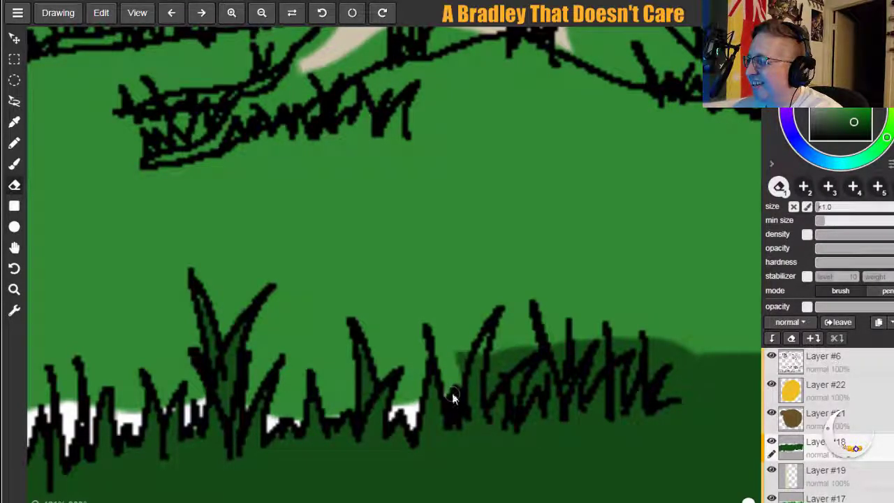
Erase the dark green spill behind and between the blades of the last dense grass clump, redoing the strokes inside it.
mouse_move(494, 362)
left_mouse_down()
mouse_move(489, 393)
mouse_move(525, 353)
mouse_move(526, 402)
mouse_move(546, 368)
mouse_move(567, 388)
left_mouse_up()
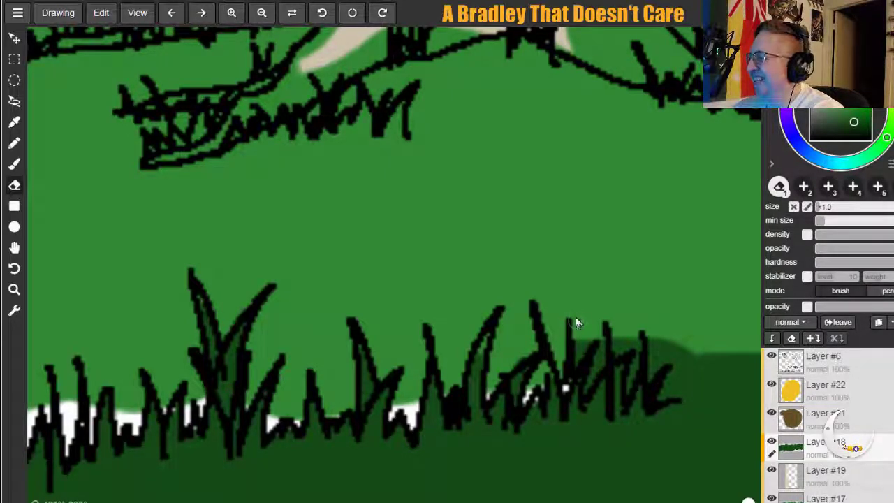
key("ctrl+z")
key("ctrl+z")
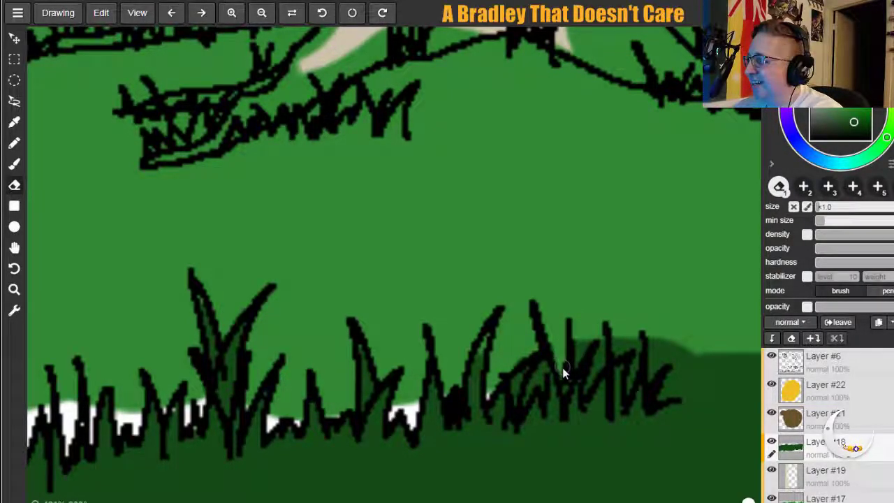
left_click_drag(547, 357, 525, 398)
mouse_move(545, 344)
left_mouse_down()
mouse_move(564, 360)
mouse_move(599, 335)
left_mouse_up()
mouse_move(584, 368)
left_mouse_down()
mouse_move(600, 351)
mouse_move(589, 389)
mouse_move(607, 335)
mouse_move(615, 353)
mouse_move(634, 333)
mouse_move(640, 343)
mouse_move(630, 382)
mouse_move(647, 334)
mouse_move(647, 348)
mouse_move(663, 338)
mouse_move(656, 367)
mouse_move(672, 351)
left_mouse_up()
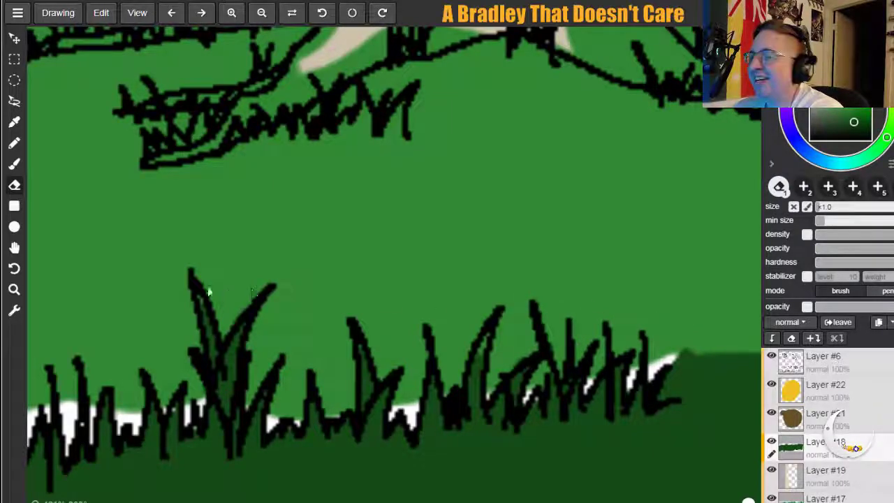
Erase a strip along the top of the dark green ground right of the last grass clump, leaving a smooth, gently rising edge.
left_click(14, 250)
mouse_move(670, 309)
left_mouse_down()
mouse_move(286, 265)
mouse_move(228, 281)
left_mouse_up()
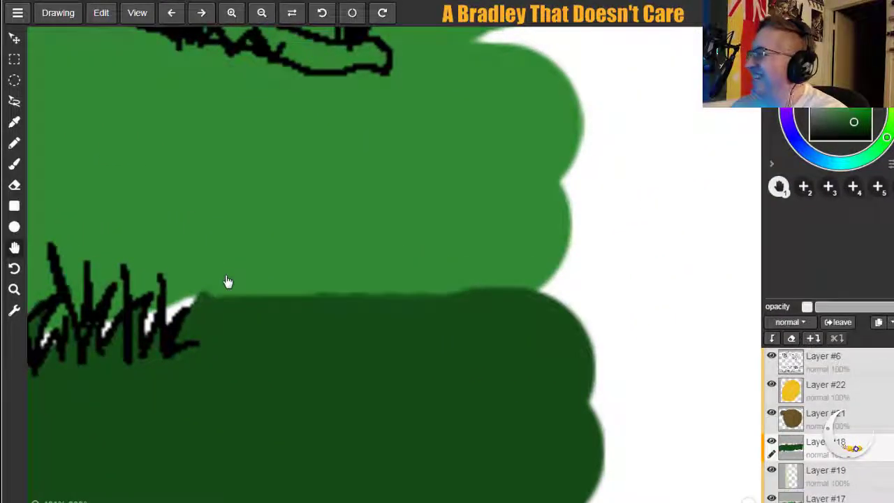
left_click(14, 185)
mouse_move(213, 293)
left_mouse_down()
mouse_move(185, 345)
mouse_move(196, 320)
mouse_move(218, 324)
mouse_move(303, 297)
mouse_move(216, 327)
mouse_move(286, 310)
mouse_move(211, 338)
mouse_move(280, 318)
mouse_move(525, 301)
mouse_move(302, 317)
mouse_move(208, 345)
mouse_move(212, 334)
mouse_move(564, 309)
mouse_move(291, 323)
left_mouse_up()
key("ctrl+z")
mouse_move(210, 307)
left_mouse_down()
mouse_move(185, 331)
mouse_move(202, 310)
mouse_move(195, 329)
mouse_move(239, 300)
mouse_move(258, 310)
mouse_move(247, 323)
mouse_move(241, 311)
mouse_move(302, 303)
mouse_move(306, 294)
mouse_move(300, 310)
mouse_move(315, 317)
mouse_move(307, 320)
mouse_move(380, 303)
mouse_move(554, 295)
mouse_move(341, 327)
mouse_move(363, 310)
mouse_move(414, 297)
left_mouse_up()
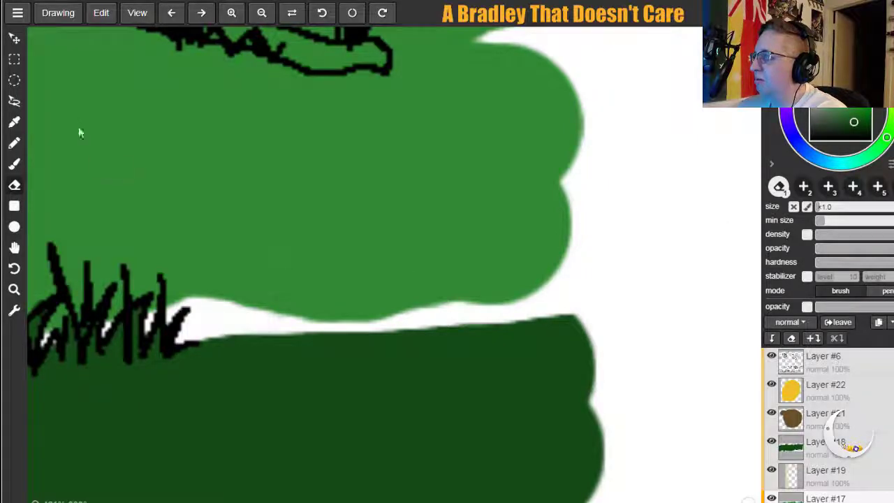
Sample the lighter green on Layer #17 and brush it into the white gaps along the ground's right stretch and the last grass clumps.
left_click(14, 122)
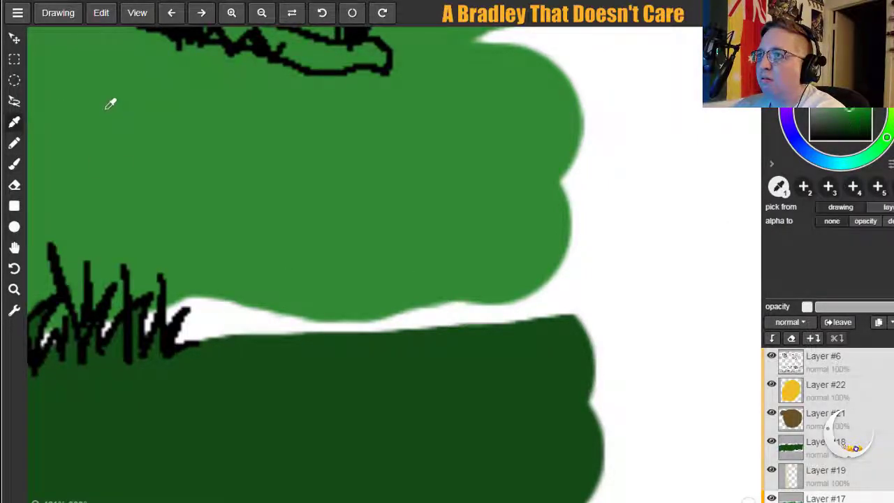
left_click(14, 246)
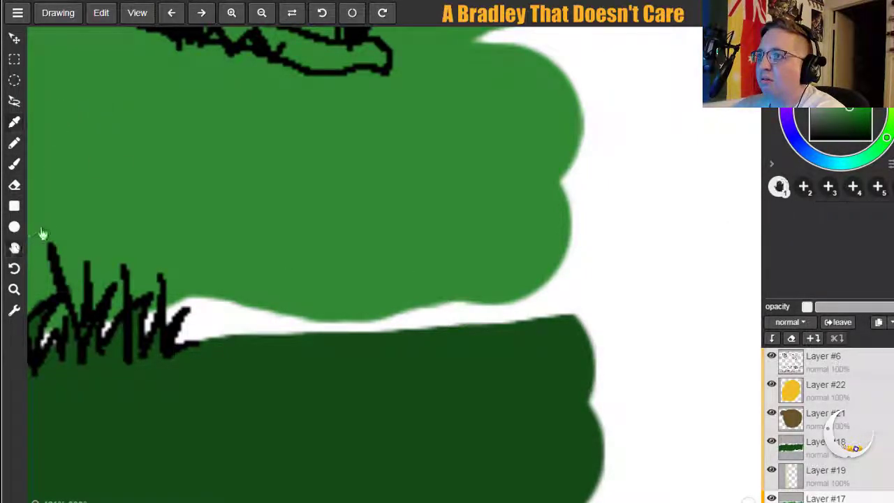
left_click_drag(40, 233, 256, 180)
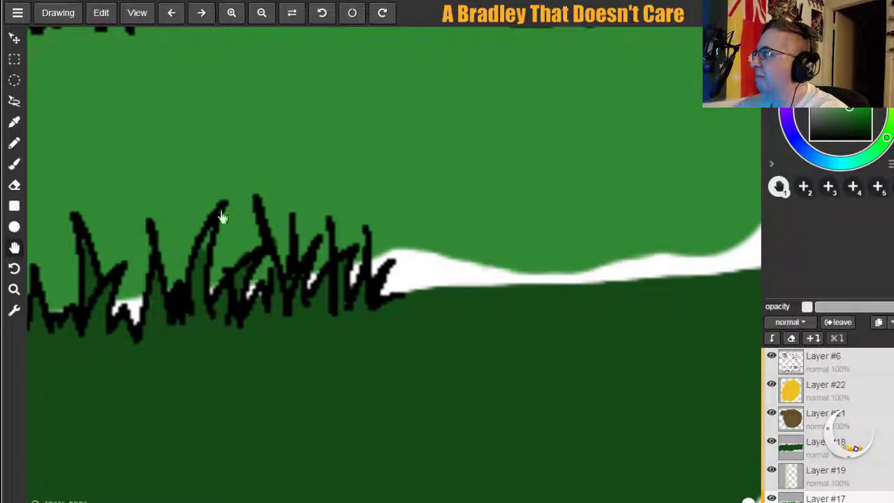
left_click(15, 164)
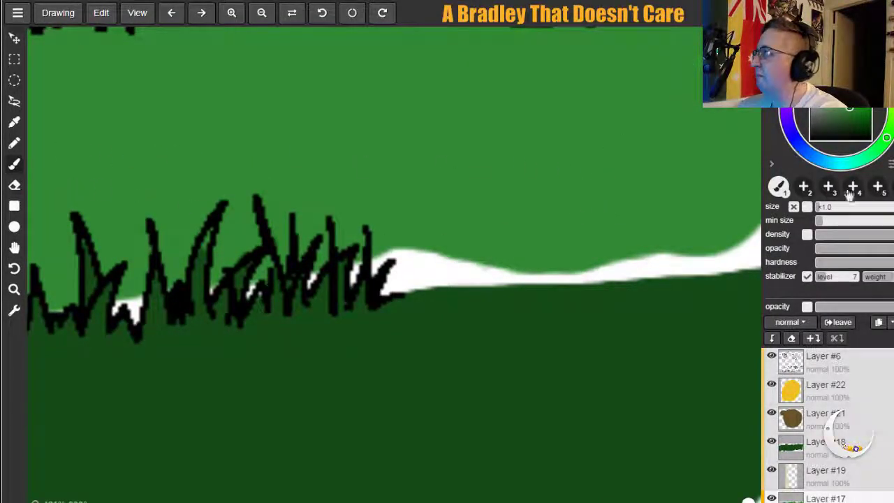
mouse_move(381, 282)
left_mouse_down()
mouse_move(466, 236)
mouse_move(651, 314)
mouse_move(714, 220)
mouse_move(726, 295)
left_mouse_up()
mouse_move(153, 308)
left_mouse_down()
mouse_move(94, 300)
mouse_move(255, 293)
left_mouse_up()
Brush the lighter green into the white gaps behind the grass from the large tuft back to the blades beside the bird.
left_click(15, 248)
mouse_move(126, 267)
left_mouse_down()
mouse_move(427, 281)
mouse_move(640, 242)
left_mouse_up()
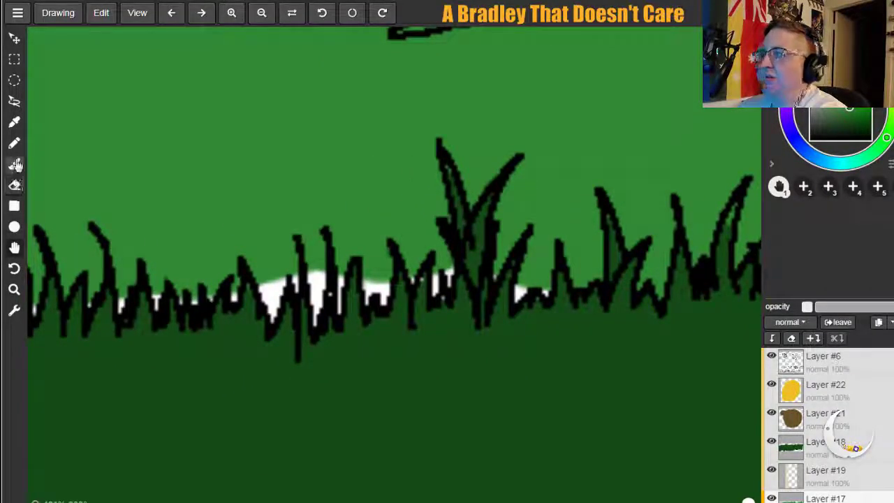
left_click(15, 165)
mouse_move(140, 308)
left_mouse_down()
mouse_move(99, 325)
mouse_move(313, 335)
mouse_move(719, 287)
left_mouse_up()
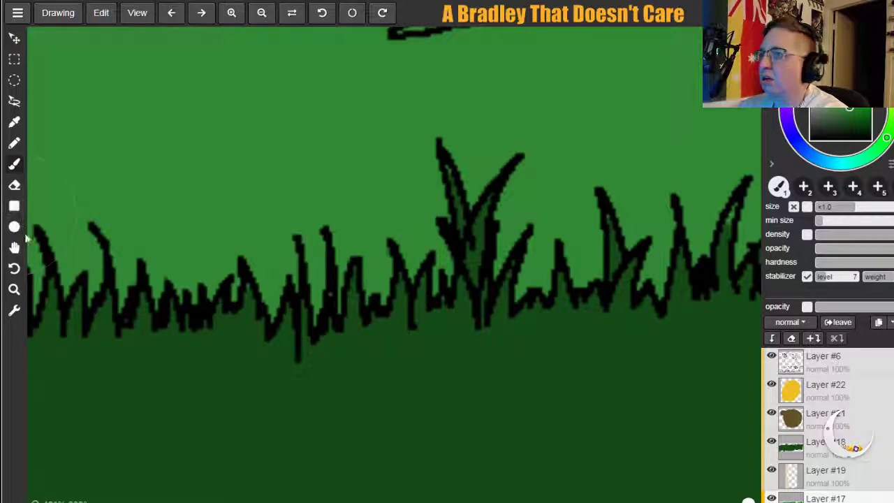
left_click(18, 248)
left_click_drag(164, 279, 632, 285)
left_click(14, 164)
mouse_move(426, 314)
left_mouse_down()
mouse_move(391, 321)
mouse_move(352, 354)
mouse_move(415, 289)
mouse_move(561, 306)
left_mouse_up()
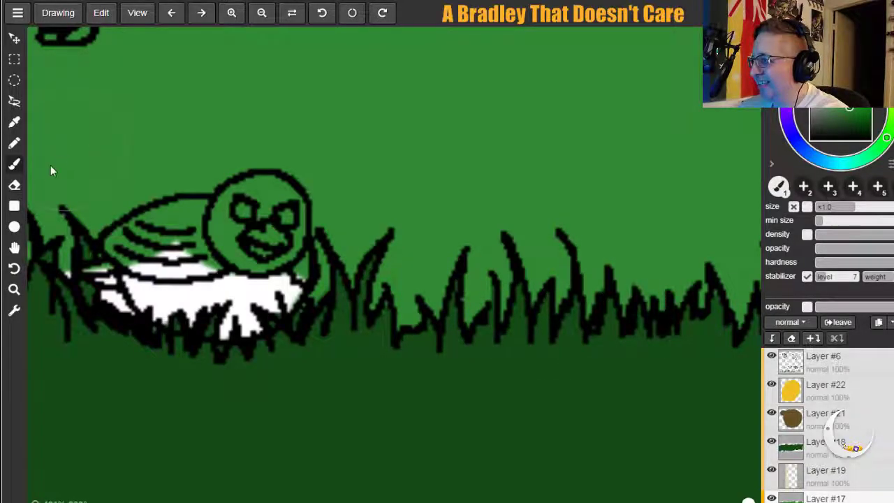
Brush the lighter green into the white gap behind the grass blades left of the bird.
left_click(15, 248)
mouse_move(156, 278)
left_mouse_down()
mouse_move(500, 277)
mouse_move(507, 267)
left_mouse_up()
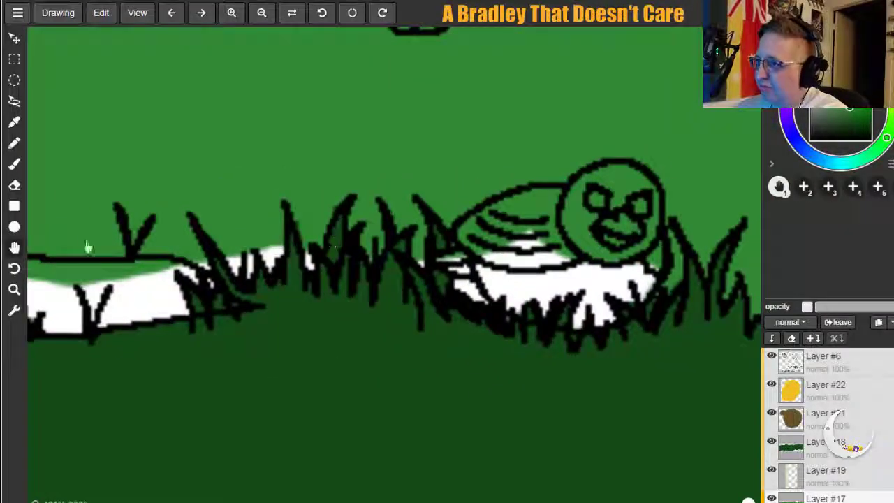
left_click(14, 164)
mouse_move(227, 214)
left_mouse_down()
mouse_move(292, 284)
mouse_move(328, 268)
mouse_move(371, 276)
mouse_move(386, 290)
mouse_move(286, 241)
left_mouse_up()
Sample the tree's beige on Layer #19 and brush it over the white area of the trunk's base and root.
left_click(14, 247)
left_click_drag(56, 244, 375, 172)
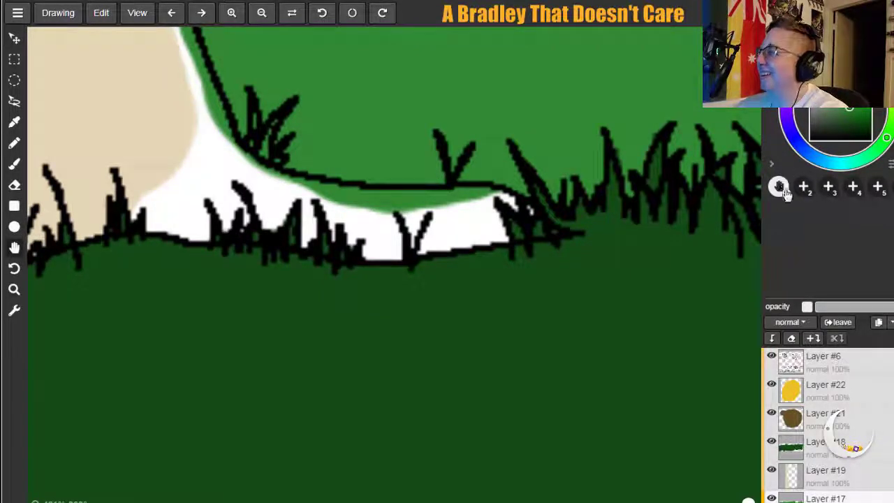
left_click(14, 121)
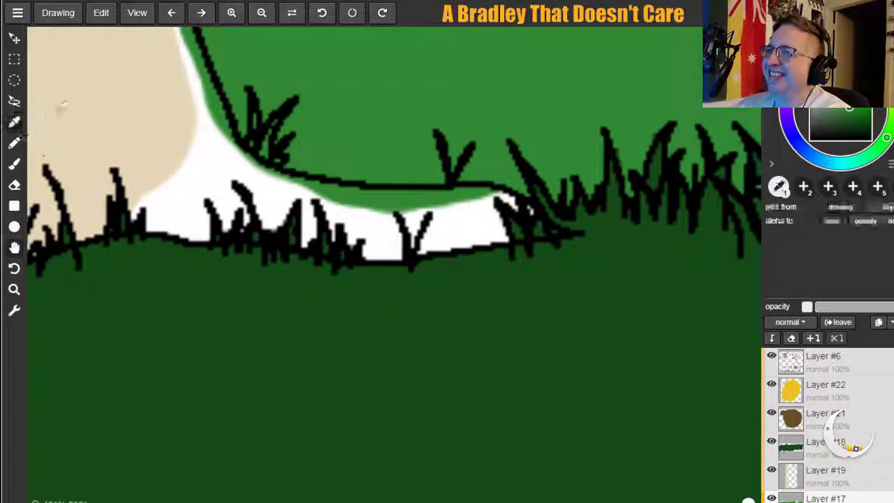
left_click(843, 486)
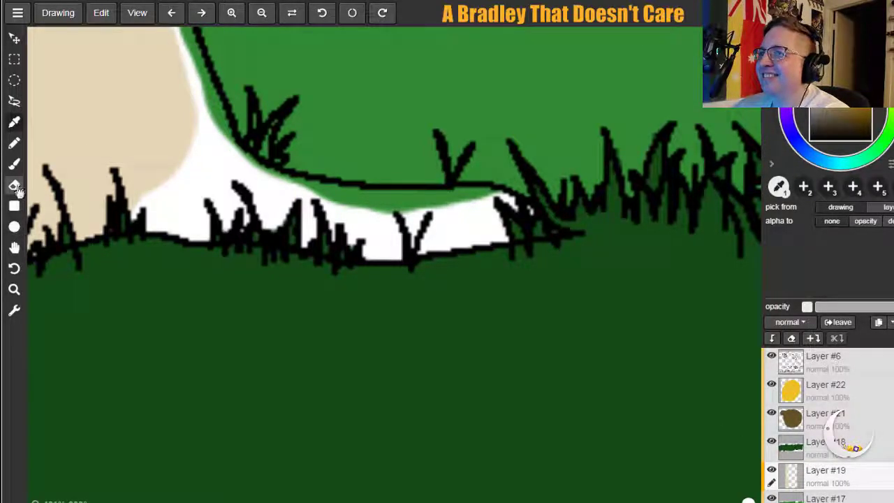
left_click(14, 164)
mouse_move(167, 118)
left_mouse_down()
mouse_move(149, 84)
mouse_move(167, 152)
mouse_move(152, 171)
mouse_move(191, 185)
mouse_move(356, 201)
mouse_move(515, 197)
mouse_move(483, 196)
left_mouse_up()
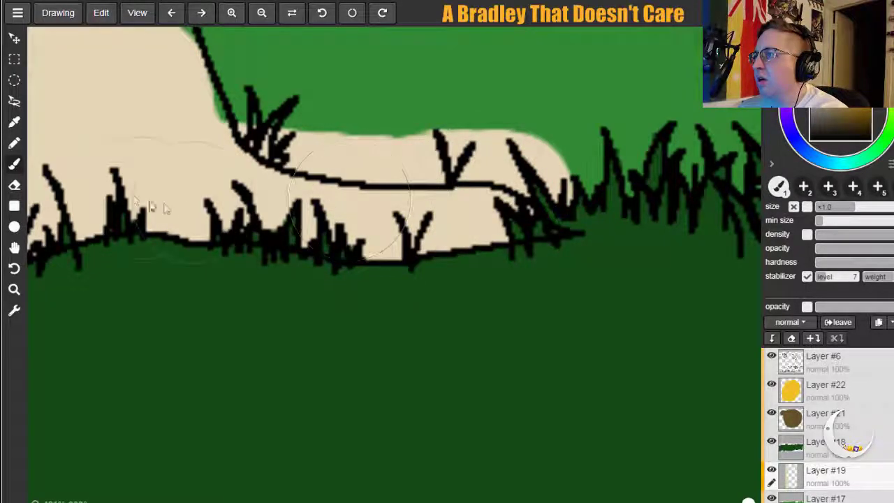
Brush beige into the remaining gaps along the trunk's right outline and above the ground line near the canvas's left edge.
mouse_move(145, 194)
left_mouse_down()
mouse_move(247, 382)
mouse_move(265, 467)
left_mouse_up()
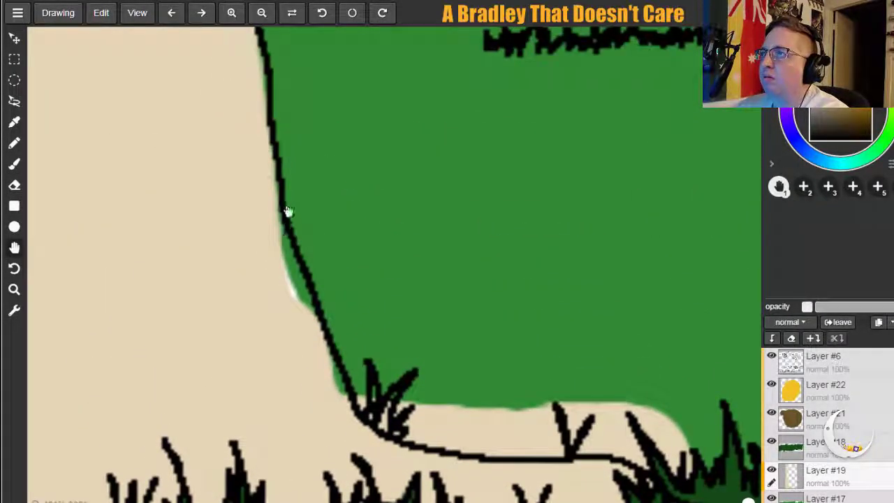
left_click(14, 164)
mouse_move(233, 174)
left_mouse_down()
mouse_move(233, 91)
mouse_move(266, 257)
mouse_move(349, 395)
left_mouse_up()
left_click(14, 247)
mouse_move(136, 323)
left_mouse_down()
mouse_move(362, 114)
mouse_move(353, 121)
left_mouse_up()
left_click(14, 164)
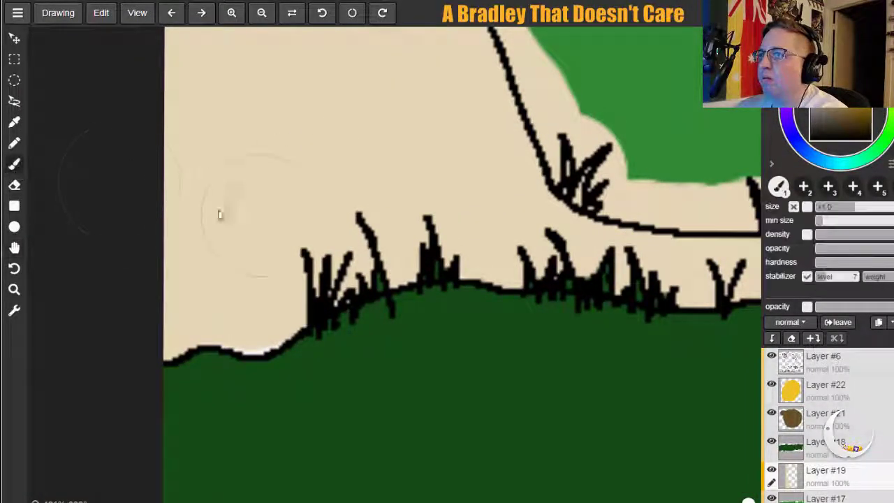
left_click_drag(271, 292, 259, 297)
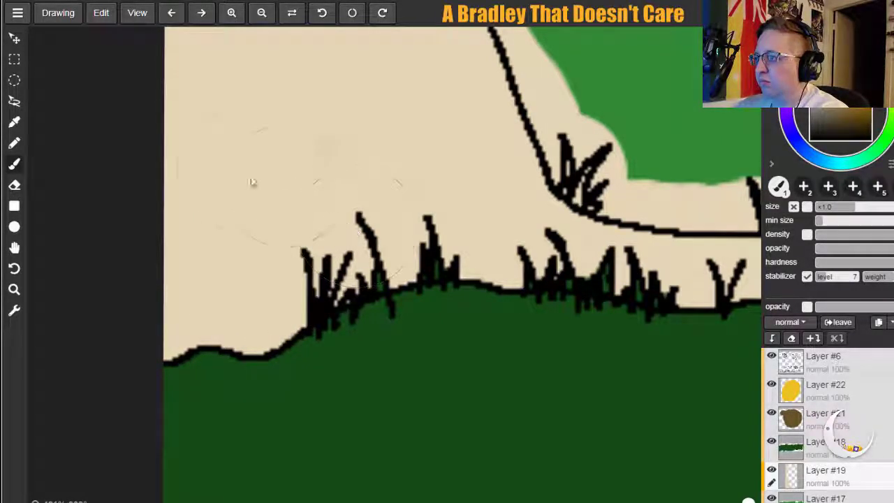
Erase the beige spilling outside the trunk's right outline down to the grass tuft at its base.
left_click(14, 248)
mouse_move(414, 167)
left_mouse_down()
mouse_move(200, 339)
mouse_move(108, 389)
left_mouse_up()
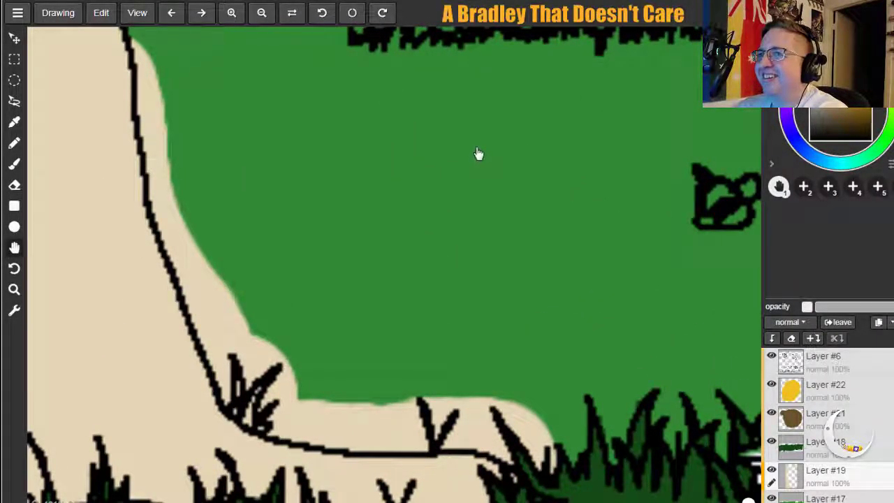
left_click(14, 185)
mouse_move(152, 53)
left_mouse_down()
mouse_move(136, 37)
mouse_move(161, 202)
mouse_move(152, 63)
left_mouse_up()
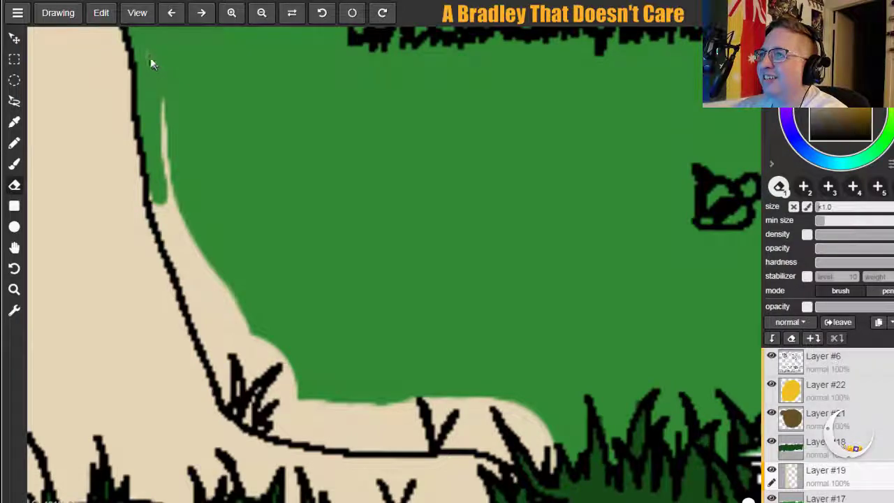
mouse_move(164, 116)
left_mouse_down()
mouse_move(180, 223)
mouse_move(160, 153)
left_mouse_up()
mouse_move(157, 188)
left_mouse_down()
mouse_move(161, 225)
mouse_move(184, 239)
mouse_move(174, 239)
mouse_move(171, 255)
mouse_move(208, 360)
mouse_move(235, 407)
mouse_move(186, 251)
mouse_move(188, 258)
mouse_move(197, 234)
mouse_move(220, 361)
mouse_move(191, 271)
mouse_move(227, 390)
mouse_move(216, 273)
mouse_move(250, 384)
mouse_move(244, 309)
mouse_move(258, 353)
left_mouse_up()
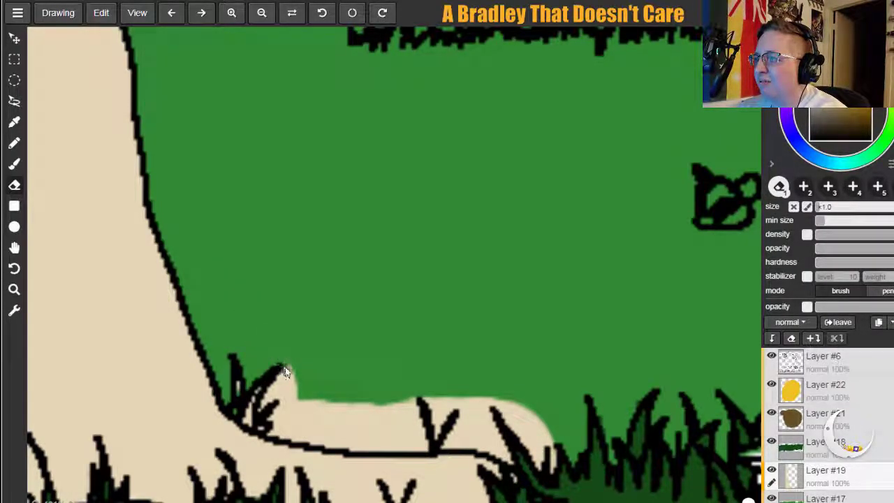
Erase the beige spill above the root's outline, from the trunk's grass tuft to the foreground grass.
mouse_move(292, 367)
left_mouse_down()
mouse_move(259, 409)
mouse_move(289, 391)
mouse_move(273, 413)
mouse_move(281, 433)
mouse_move(310, 440)
left_mouse_up()
mouse_move(397, 451)
left_mouse_down()
mouse_move(404, 394)
mouse_move(393, 424)
mouse_move(330, 444)
mouse_move(290, 419)
mouse_move(321, 425)
mouse_move(319, 406)
mouse_move(369, 425)
mouse_move(326, 409)
mouse_move(342, 433)
mouse_move(405, 441)
left_mouse_up()
mouse_move(465, 389)
left_mouse_down()
mouse_move(421, 387)
mouse_move(435, 421)
mouse_move(454, 387)
mouse_move(458, 395)
mouse_move(440, 442)
mouse_move(508, 463)
mouse_move(455, 397)
mouse_move(485, 413)
mouse_move(493, 434)
mouse_move(501, 413)
mouse_move(491, 397)
mouse_move(547, 468)
mouse_move(510, 403)
left_mouse_up()
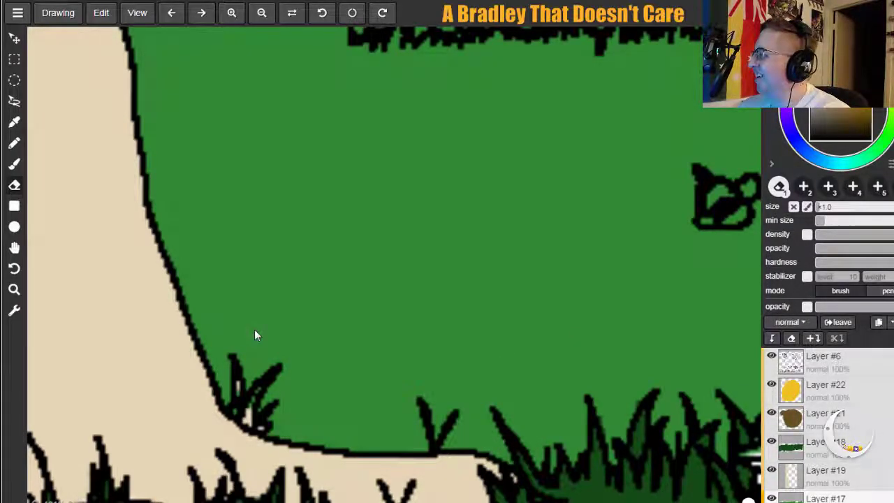
Brush the foreground's sampled dark green into the grass tuft at the trunk's base and erase the leftover beige between its blades on Layer #19.
left_click(14, 163)
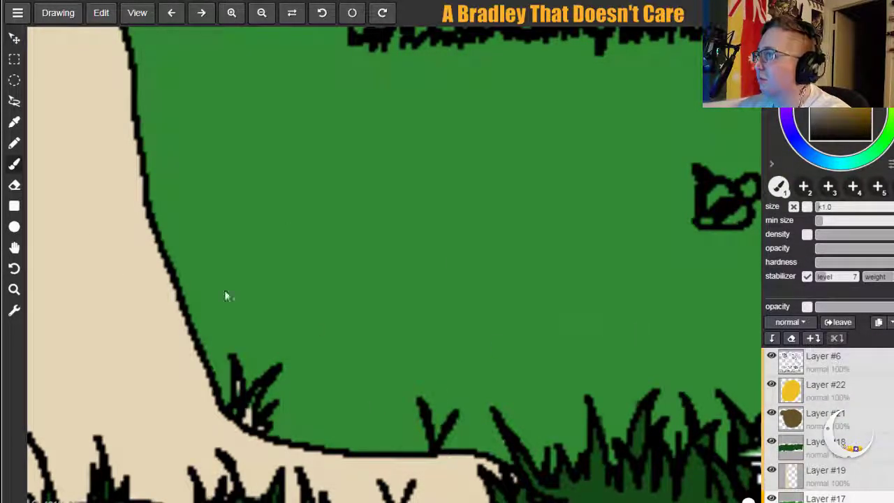
left_click(14, 122)
left_click(599, 487)
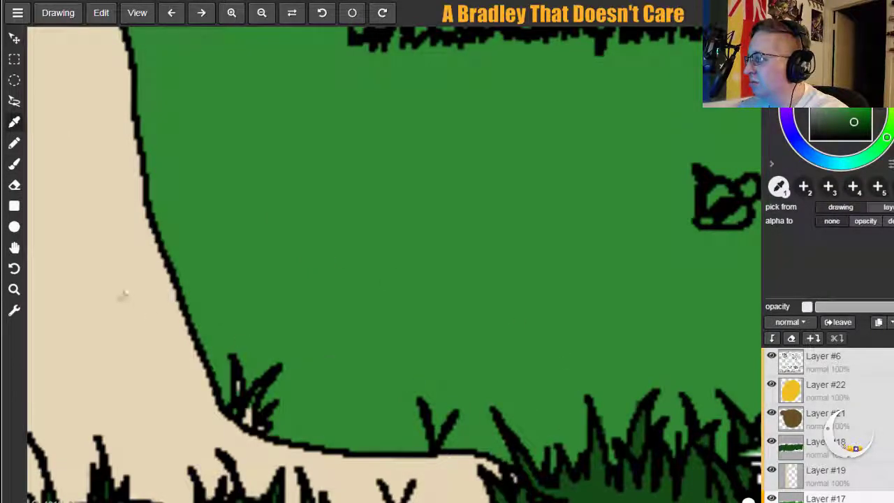
left_click(14, 163)
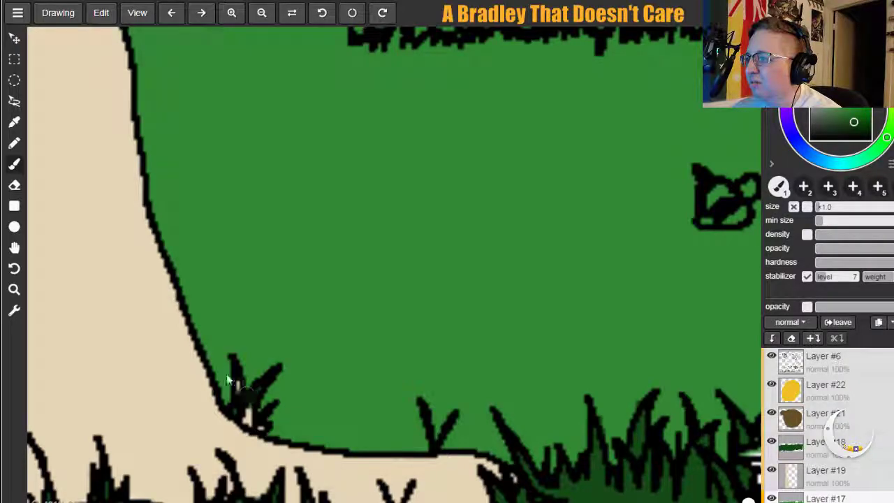
left_click(17, 187)
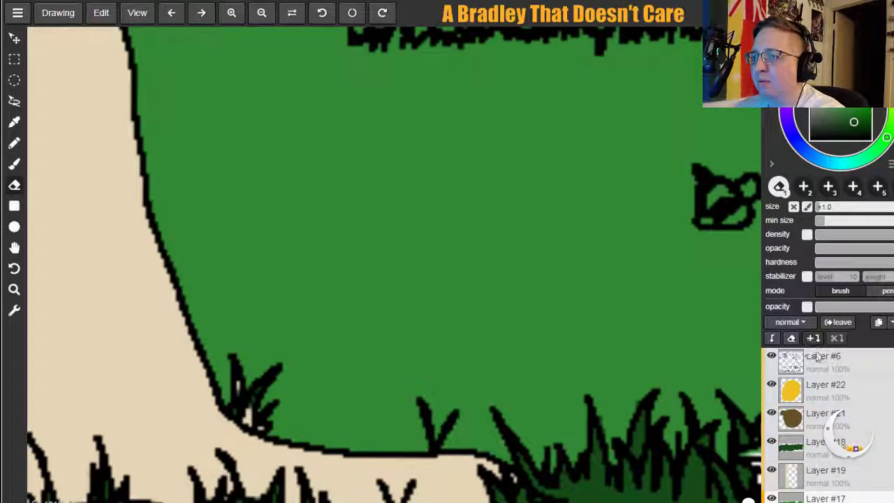
left_click(837, 481)
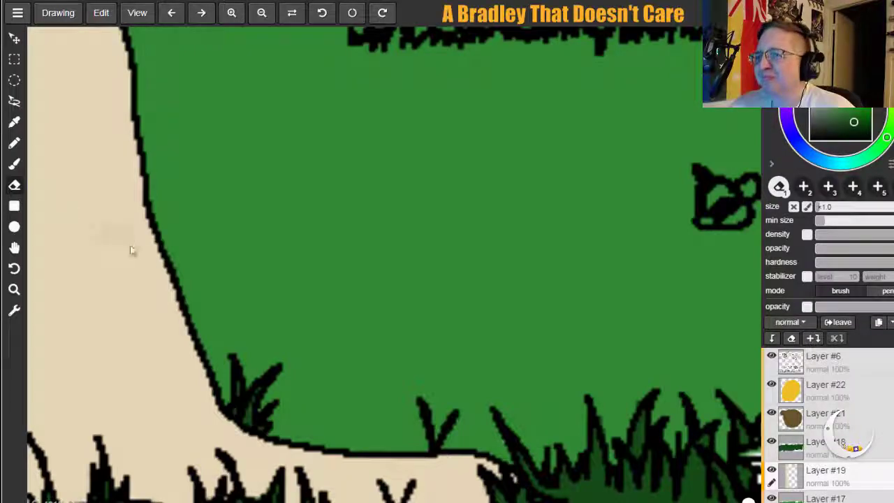
Erase the green rising above the horizon from the beige trunk through the first blades of the distant grass on Layer #17.
left_click(14, 248)
left_click_drag(260, 254, 235, 499)
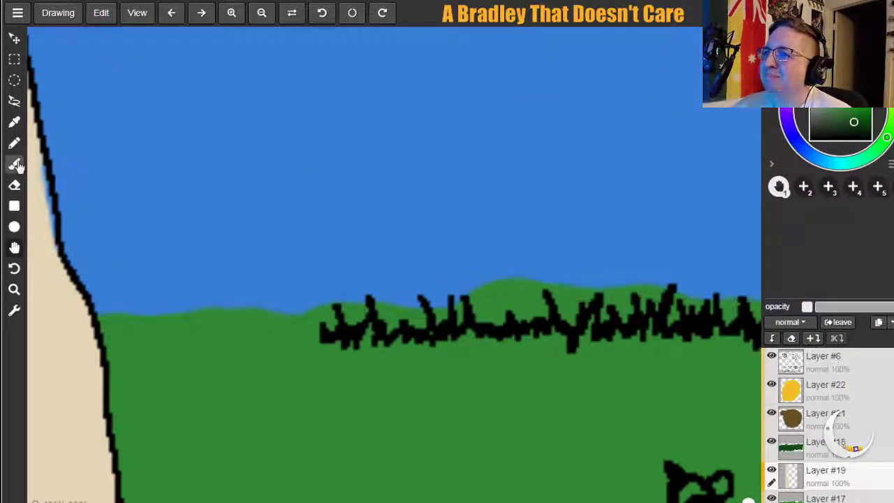
left_click(14, 185)
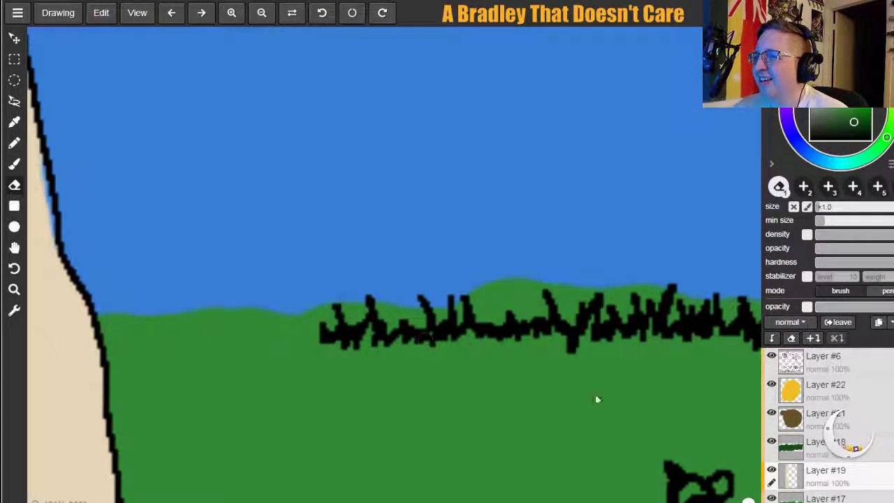
left_click(794, 439)
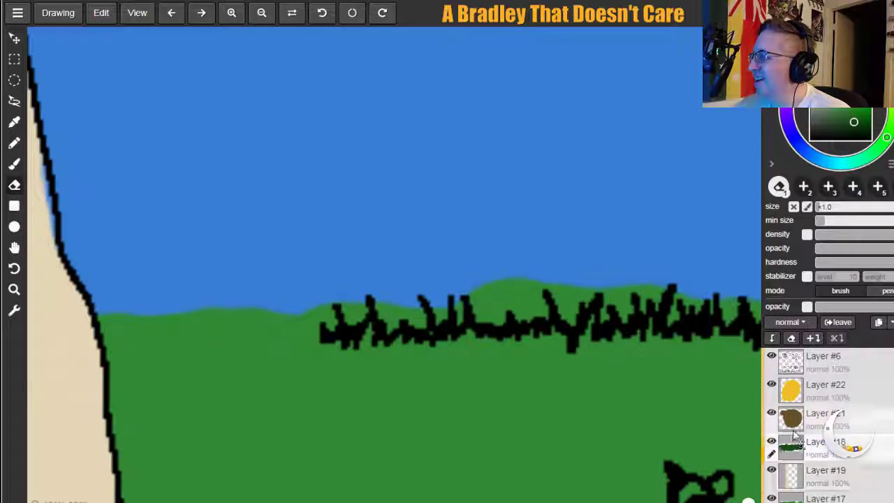
left_click(797, 494)
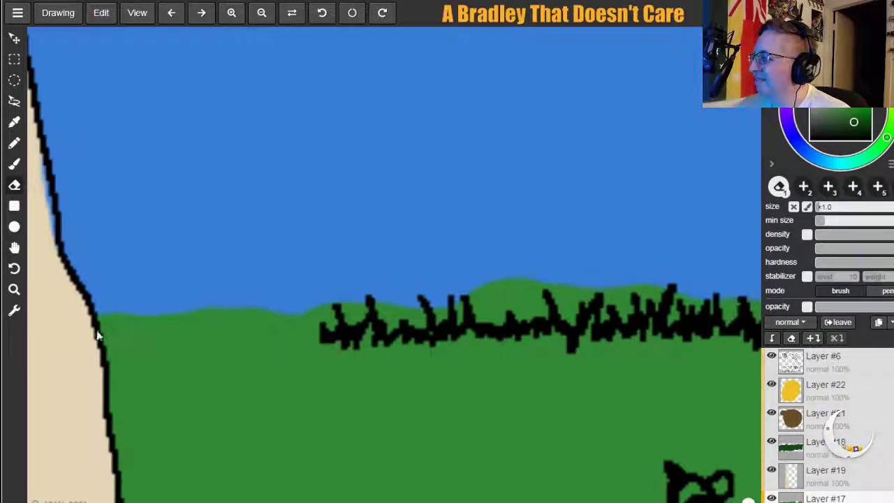
left_click_drag(118, 318, 316, 325)
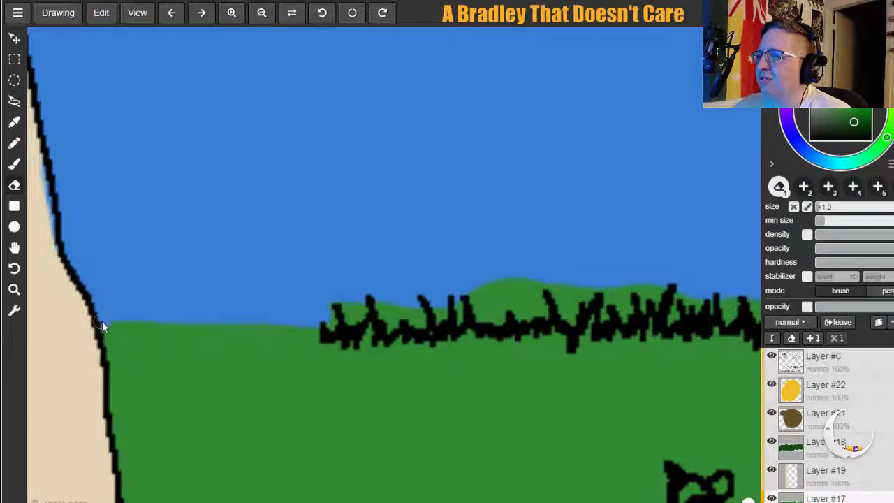
left_click_drag(244, 326, 294, 329)
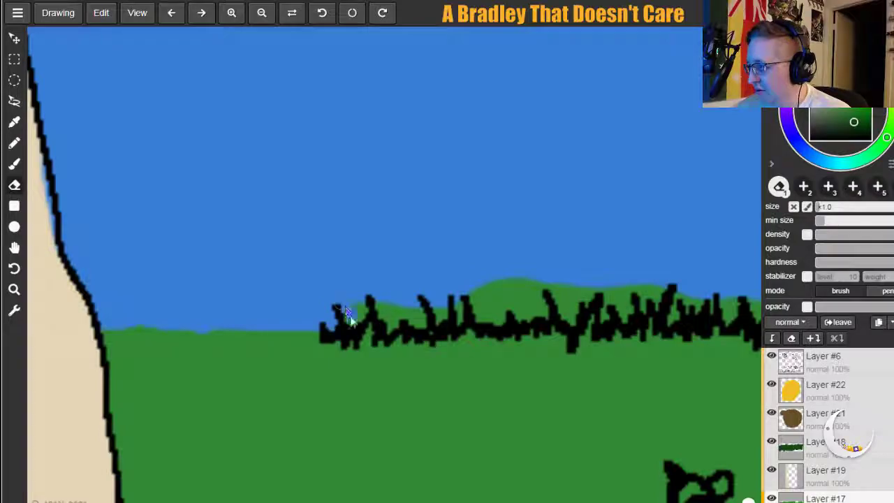
mouse_move(389, 316)
left_mouse_down()
mouse_move(422, 325)
mouse_move(439, 313)
mouse_move(432, 329)
mouse_move(457, 312)
left_mouse_up()
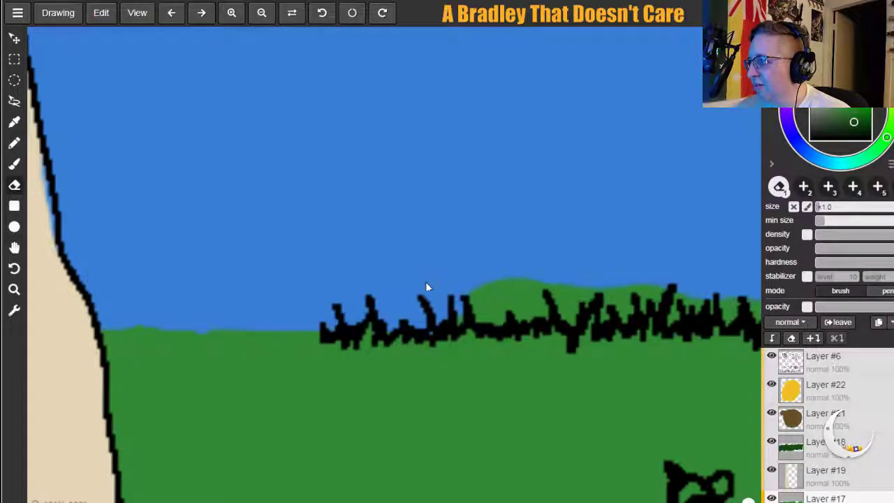
Erase the green hill showing above the distant grass line, continuing across the next stretch of blades.
left_click(14, 247)
left_click_drag(338, 274, 122, 265)
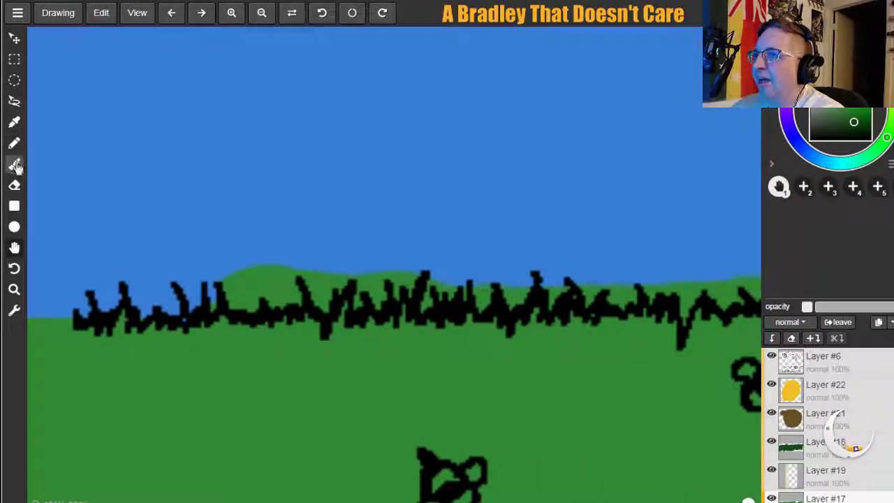
left_click(14, 185)
mouse_move(234, 313)
left_mouse_down()
mouse_move(217, 297)
mouse_move(209, 310)
mouse_move(227, 273)
mouse_move(255, 307)
mouse_move(237, 305)
mouse_move(251, 295)
mouse_move(247, 265)
mouse_move(266, 270)
mouse_move(282, 305)
mouse_move(291, 298)
mouse_move(279, 266)
mouse_move(295, 293)
mouse_move(298, 270)
mouse_move(329, 311)
mouse_move(298, 301)
mouse_move(309, 276)
mouse_move(328, 291)
mouse_move(320, 287)
mouse_move(334, 290)
mouse_move(363, 271)
mouse_move(361, 304)
mouse_move(373, 283)
mouse_move(380, 306)
mouse_move(385, 272)
mouse_move(399, 297)
mouse_move(408, 277)
mouse_move(407, 299)
mouse_move(397, 290)
mouse_move(436, 307)
mouse_move(419, 282)
mouse_move(438, 269)
mouse_move(425, 308)
mouse_move(443, 291)
mouse_move(443, 304)
mouse_move(463, 292)
mouse_move(487, 313)
left_mouse_up()
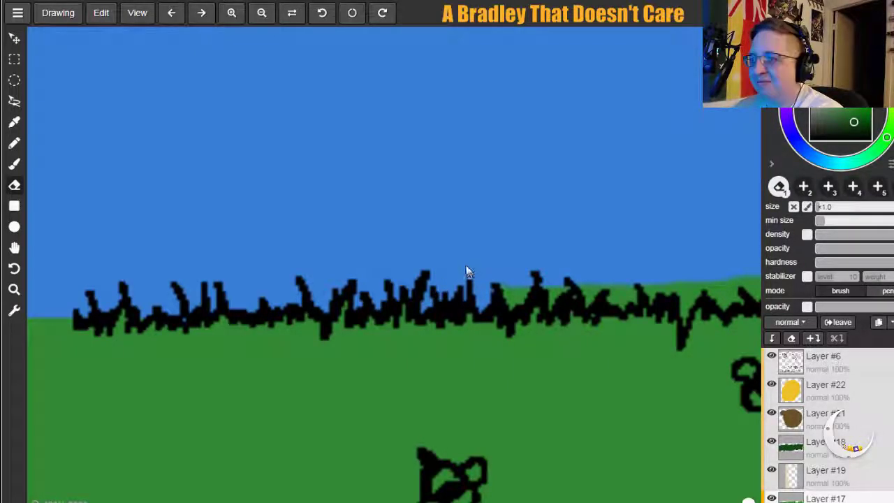
Erase the green above and between the grass blades along the horizon stretch behind the small flower cluster.
left_click(14, 247)
mouse_move(398, 295)
left_mouse_down()
mouse_move(143, 309)
mouse_move(131, 319)
left_mouse_up()
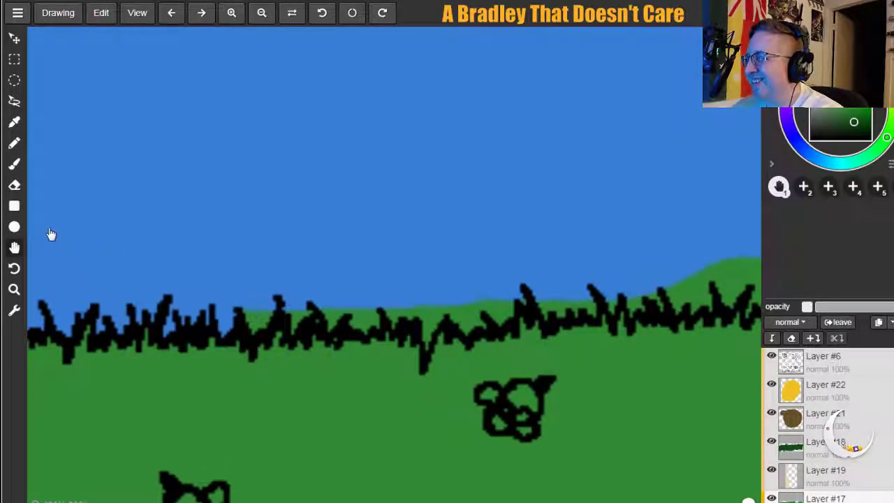
left_click(14, 185)
mouse_move(246, 323)
left_mouse_down()
mouse_move(287, 301)
mouse_move(293, 323)
mouse_move(314, 307)
mouse_move(342, 309)
left_mouse_up()
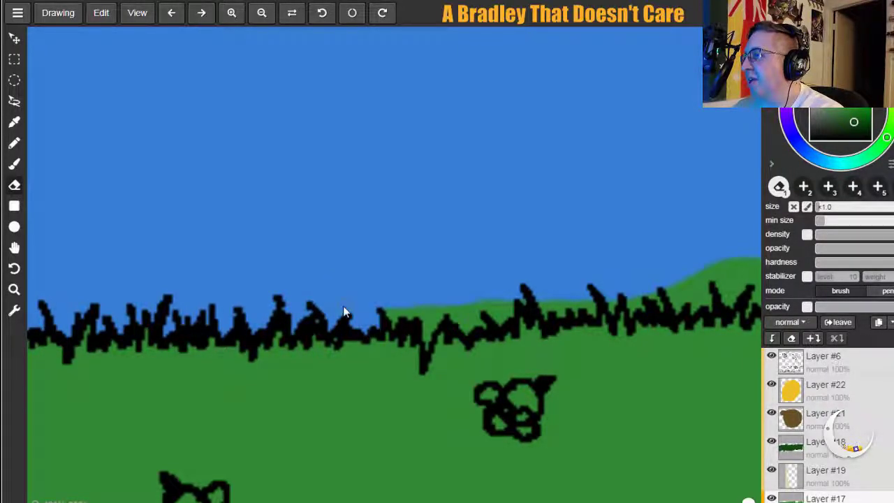
mouse_move(375, 312)
left_mouse_down()
mouse_move(424, 317)
mouse_move(428, 351)
mouse_move(428, 317)
mouse_move(440, 307)
mouse_move(438, 324)
mouse_move(440, 304)
mouse_move(448, 325)
mouse_move(439, 325)
mouse_move(456, 309)
mouse_move(472, 329)
mouse_move(483, 312)
mouse_move(500, 320)
mouse_move(488, 306)
mouse_move(504, 312)
mouse_move(522, 295)
mouse_move(547, 314)
mouse_move(593, 306)
mouse_move(549, 302)
left_mouse_up()
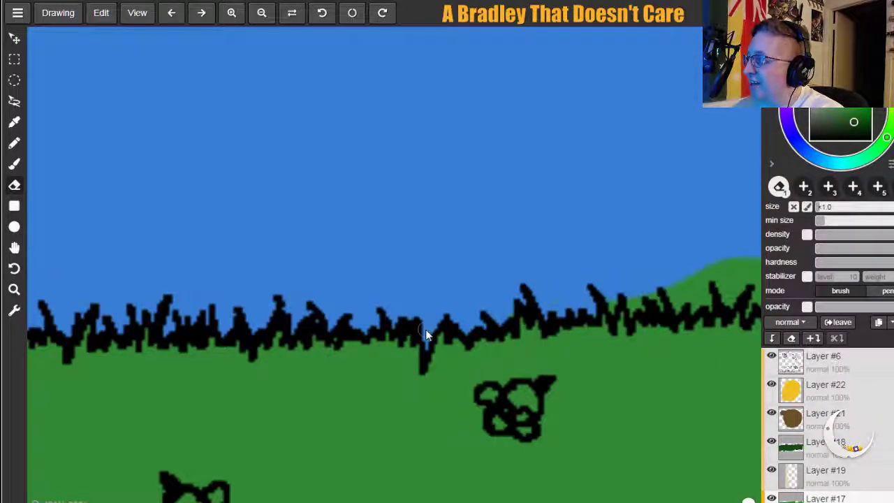
Erase the green hill above the horizon grass between the flower cluster and the tall arched blade.
left_click(14, 247)
left_click_drag(576, 351, 150, 365)
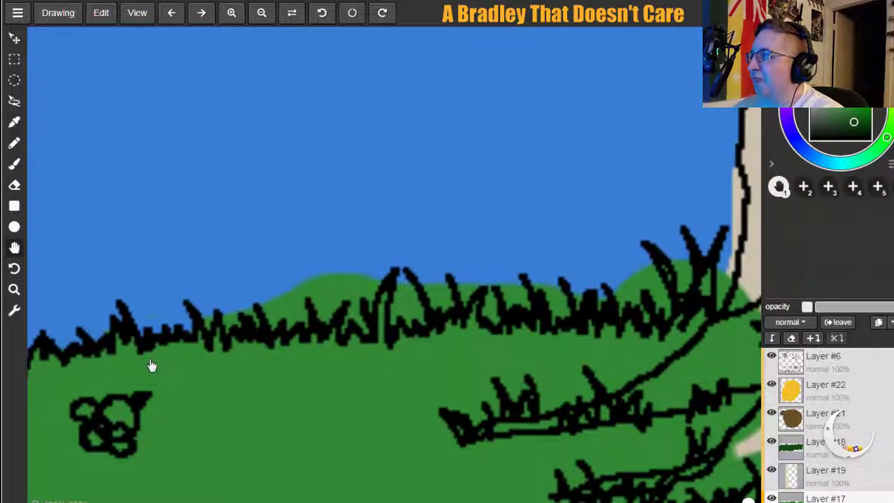
left_click(14, 183)
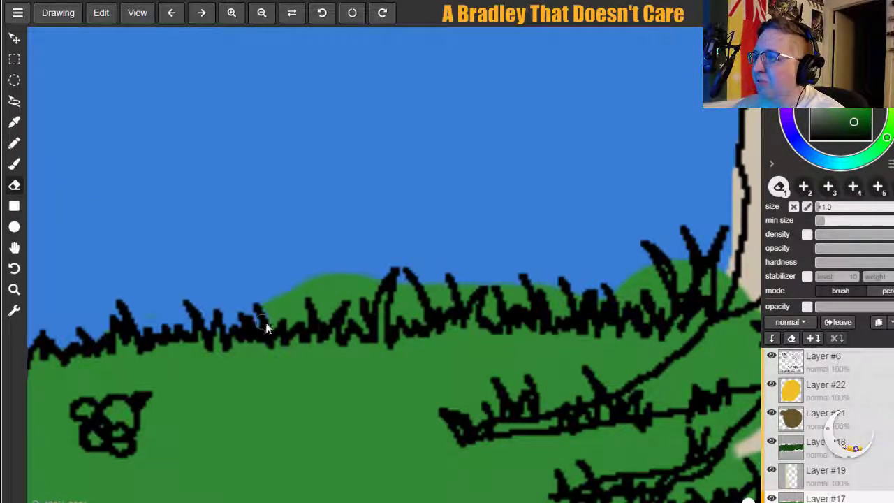
mouse_move(297, 293)
left_mouse_down()
mouse_move(290, 325)
mouse_move(306, 318)
left_mouse_up()
mouse_move(383, 285)
left_mouse_down()
mouse_move(306, 295)
mouse_move(385, 290)
mouse_move(317, 301)
mouse_move(348, 294)
mouse_move(322, 317)
mouse_move(356, 301)
mouse_move(365, 328)
left_mouse_up()
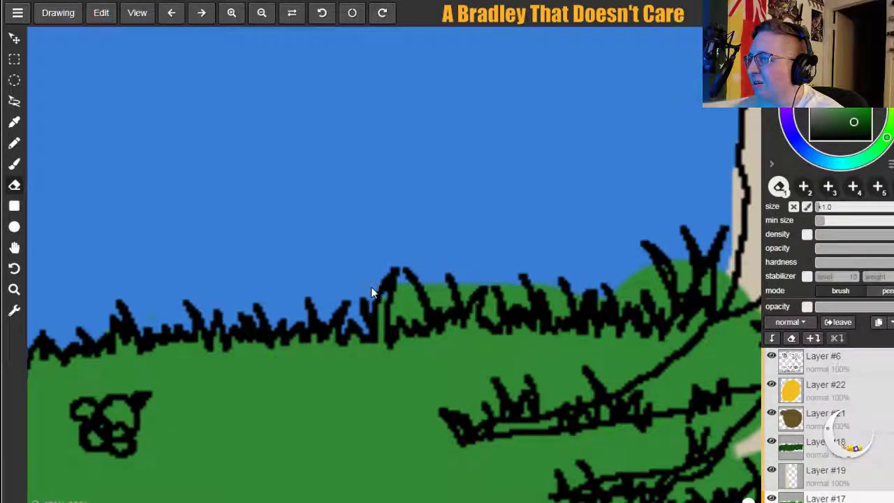
mouse_move(405, 272)
left_mouse_down()
mouse_move(397, 323)
mouse_move(419, 325)
left_mouse_up()
mouse_move(430, 282)
left_mouse_down()
mouse_move(436, 308)
mouse_move(445, 308)
mouse_move(487, 276)
mouse_move(495, 320)
mouse_move(514, 290)
mouse_move(526, 303)
mouse_move(523, 294)
mouse_move(534, 290)
mouse_move(556, 318)
mouse_move(558, 290)
mouse_move(575, 316)
mouse_move(578, 296)
mouse_move(602, 307)
mouse_move(613, 294)
mouse_move(598, 304)
mouse_move(611, 314)
mouse_move(630, 295)
mouse_move(630, 309)
mouse_move(648, 319)
mouse_move(643, 293)
mouse_move(665, 313)
left_mouse_up()
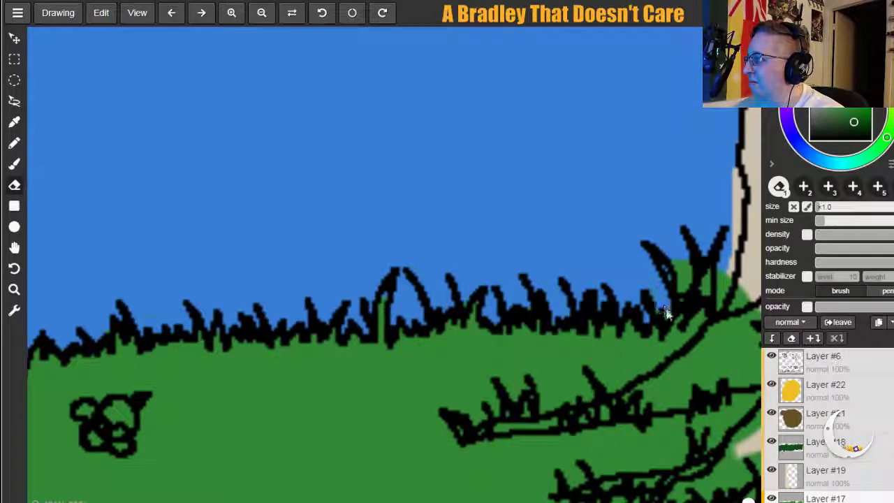
key("ctrl+z")
key("ctrl+z")
key("ctrl+z")
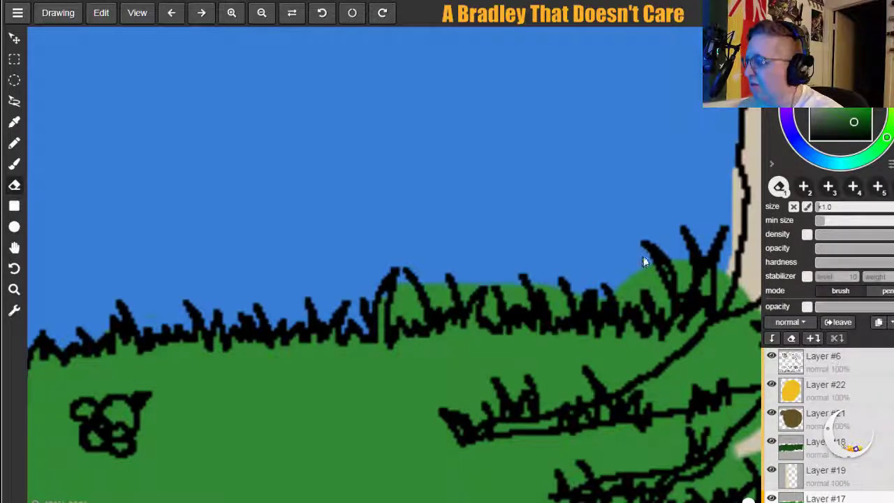
Erase the green above the horizon grass from the tall arched blade to the tuft beside the second trunk, including between its blades.
mouse_move(664, 314)
left_mouse_down()
mouse_move(642, 275)
mouse_move(623, 289)
mouse_move(649, 318)
mouse_move(638, 296)
left_mouse_up()
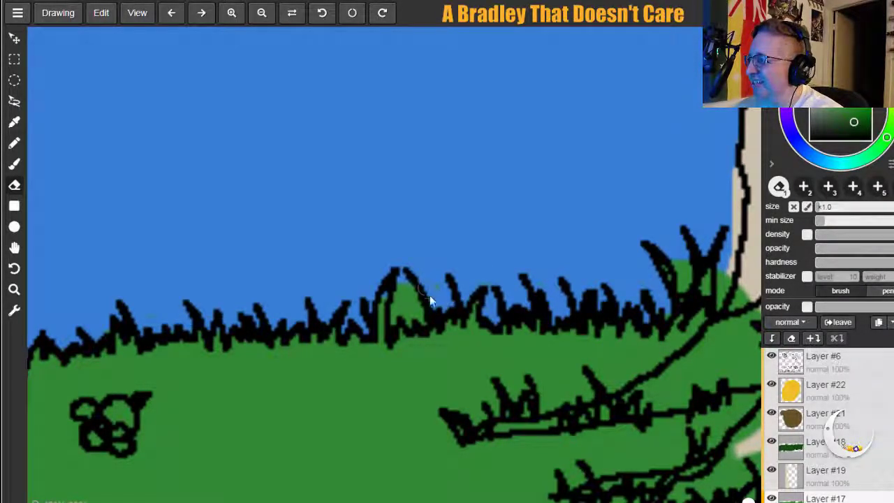
mouse_move(409, 297)
left_mouse_down()
mouse_move(397, 323)
mouse_move(399, 280)
mouse_move(412, 325)
mouse_move(451, 289)
mouse_move(452, 308)
left_mouse_up()
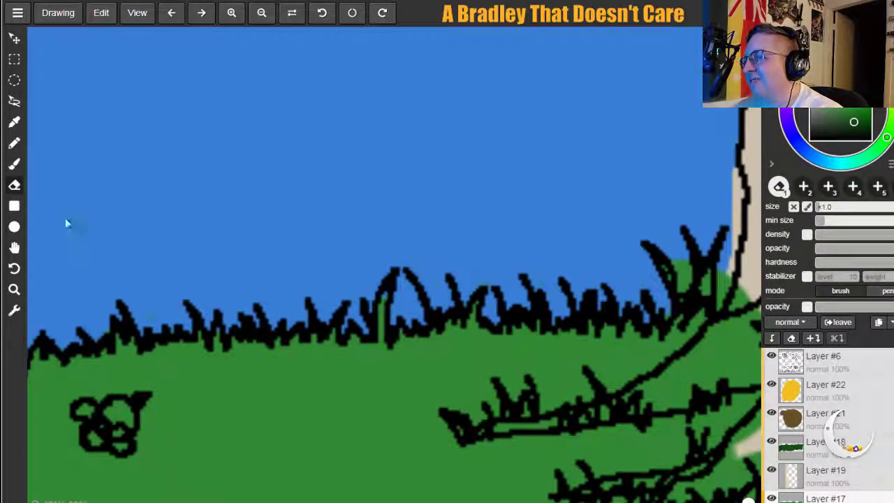
left_click(14, 247)
mouse_move(391, 270)
left_mouse_down()
mouse_move(205, 301)
mouse_move(175, 292)
left_mouse_up()
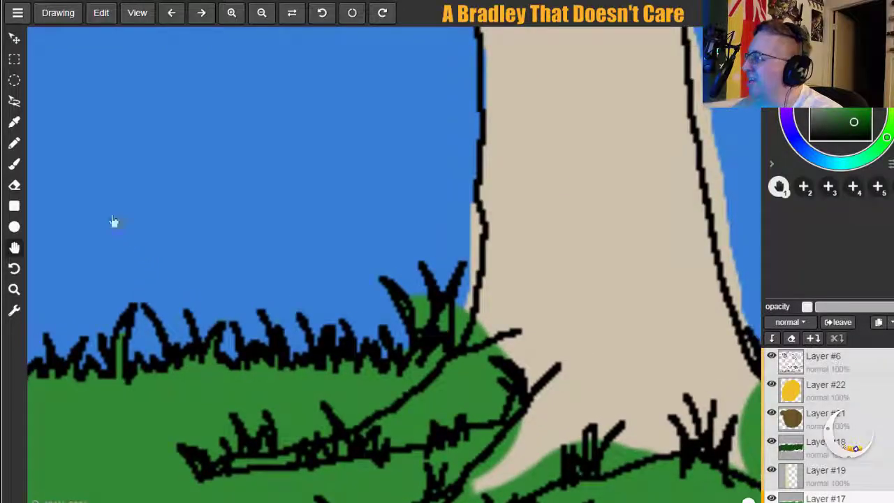
left_click(14, 184)
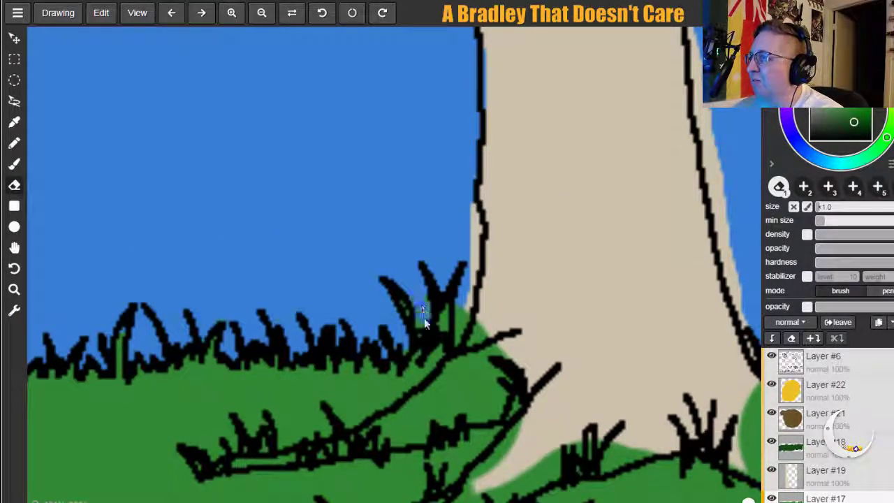
mouse_move(427, 316)
left_mouse_down()
mouse_move(466, 310)
mouse_move(469, 296)
mouse_move(464, 329)
left_mouse_up()
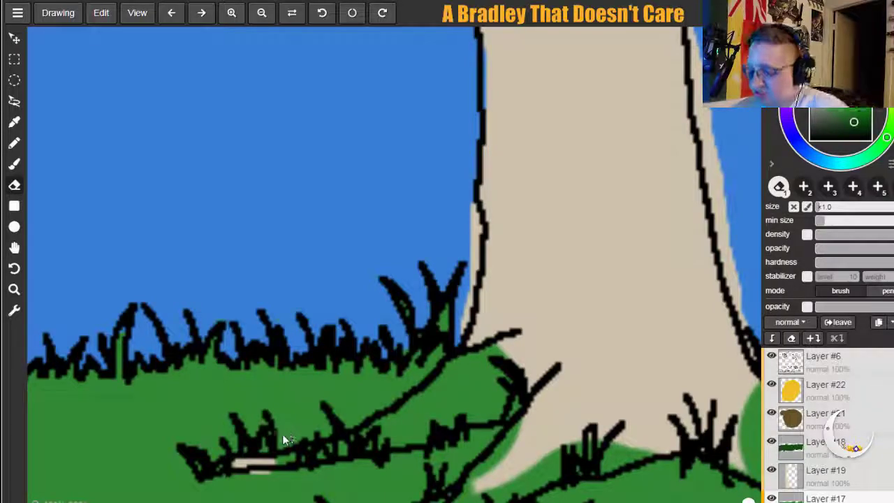
Erase the green covering the second tree's upper-left root, from its narrow tip to the trunk.
mouse_move(241, 468)
left_mouse_down()
mouse_move(235, 463)
mouse_move(299, 458)
left_mouse_up()
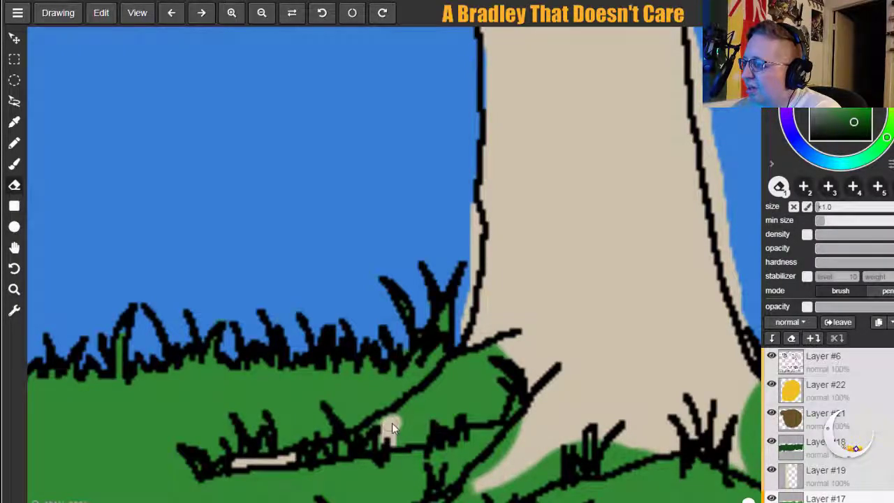
mouse_move(447, 381)
left_mouse_down()
mouse_move(465, 361)
mouse_move(507, 349)
mouse_move(493, 361)
mouse_move(509, 357)
mouse_move(495, 372)
mouse_move(507, 381)
mouse_move(497, 414)
mouse_move(469, 419)
mouse_move(467, 409)
mouse_move(455, 426)
mouse_move(430, 417)
mouse_move(427, 436)
mouse_move(392, 441)
mouse_move(381, 453)
mouse_move(390, 421)
mouse_move(365, 438)
mouse_move(404, 434)
mouse_move(443, 397)
mouse_move(453, 412)
mouse_move(488, 398)
left_mouse_up()
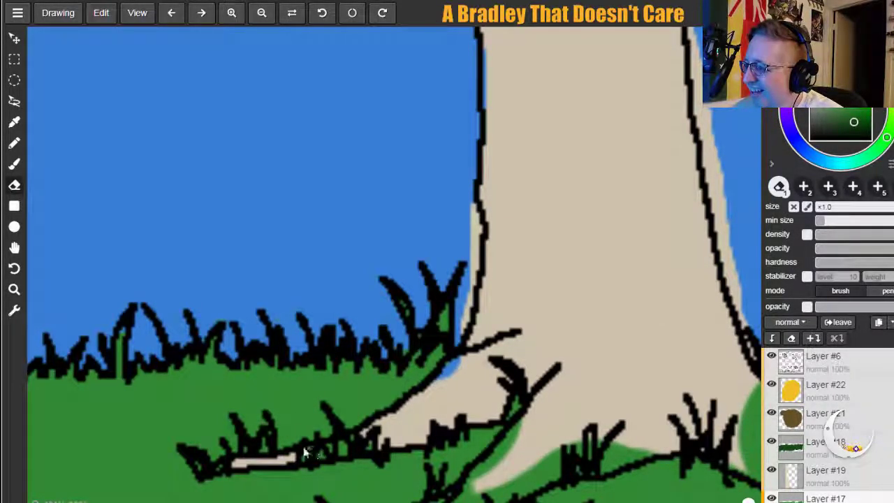
left_click_drag(329, 444, 333, 449)
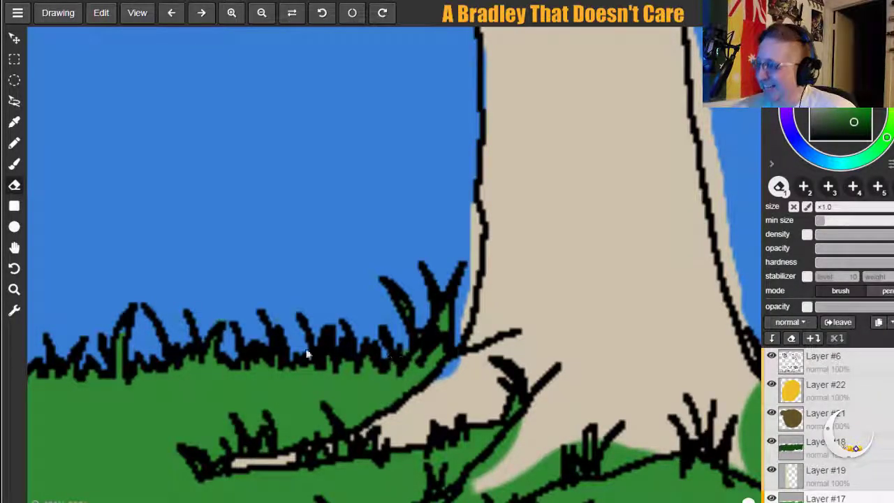
Erase the green inside the narrow upper prong of the second tree's front-left root.
left_click(14, 247)
mouse_move(186, 380)
left_mouse_down()
mouse_move(256, 240)
mouse_move(220, 223)
mouse_move(104, 260)
mouse_move(60, 256)
left_mouse_up()
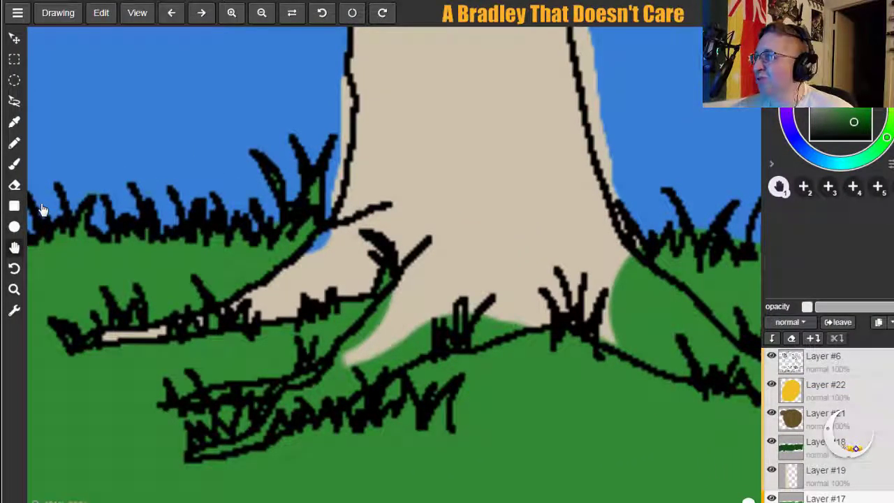
left_click(14, 185)
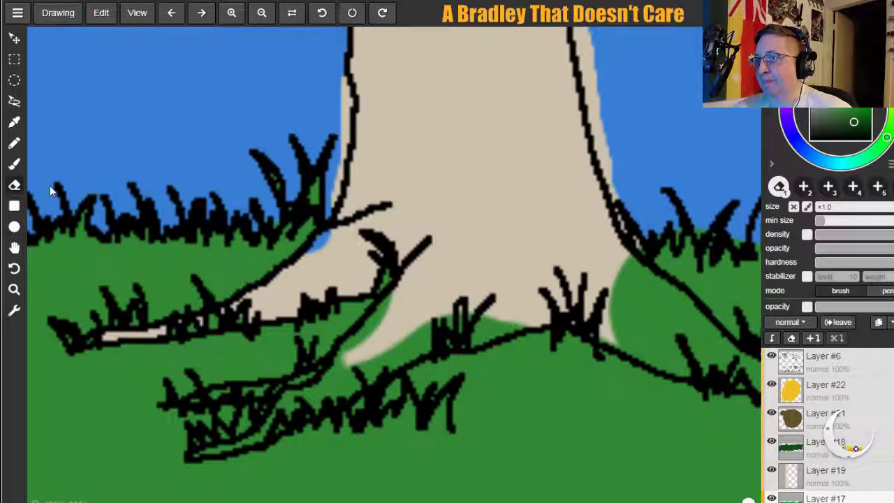
left_click(195, 398, "alt")
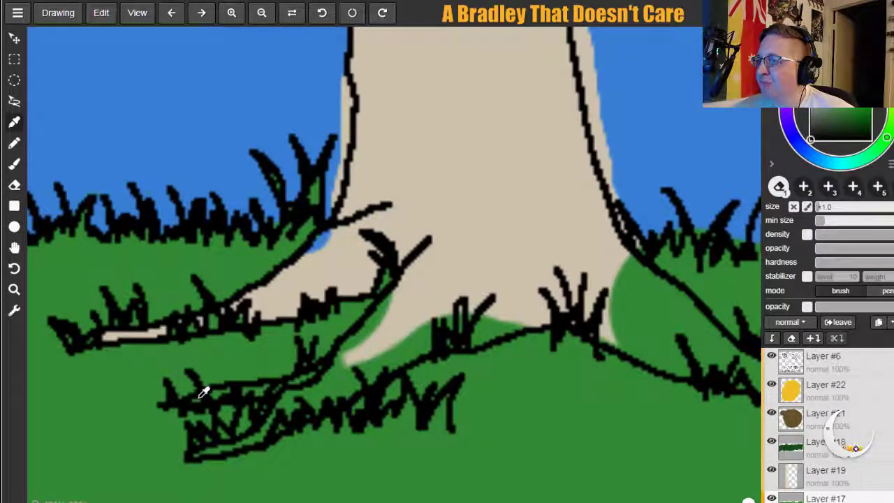
left_click(198, 398, "alt")
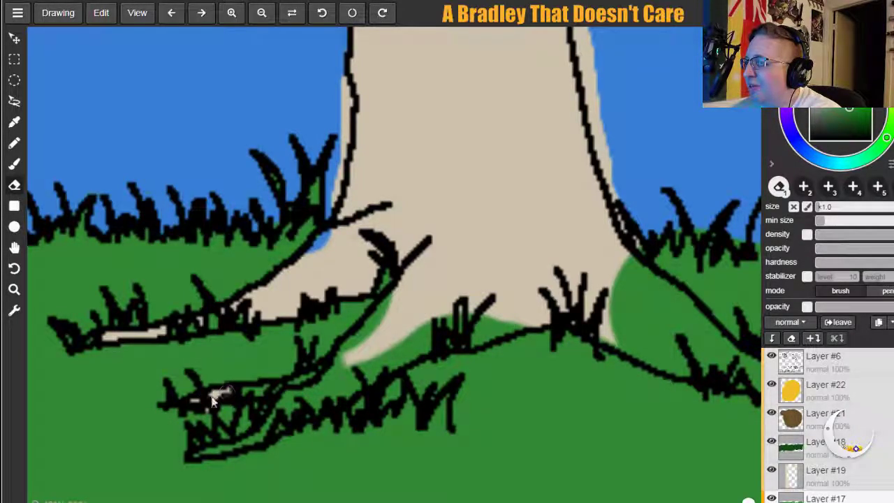
left_click_drag(197, 400, 226, 394)
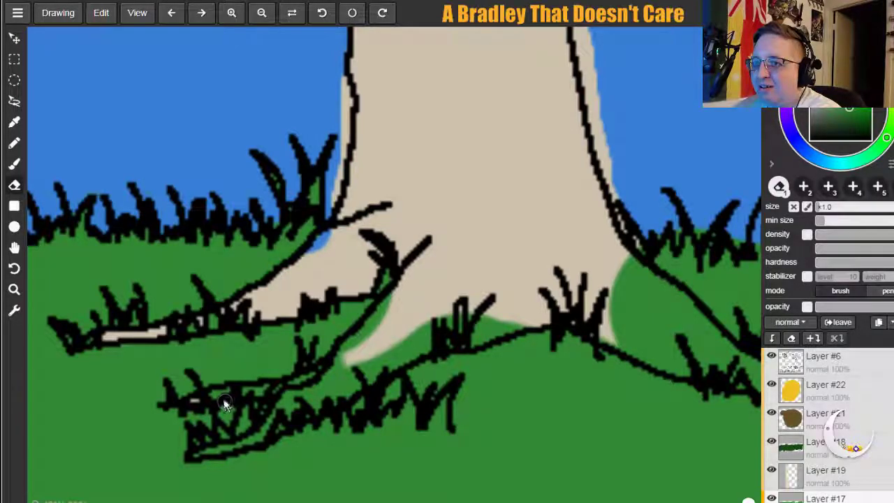
mouse_move(213, 395)
left_mouse_down()
mouse_move(266, 397)
mouse_move(271, 383)
left_mouse_up()
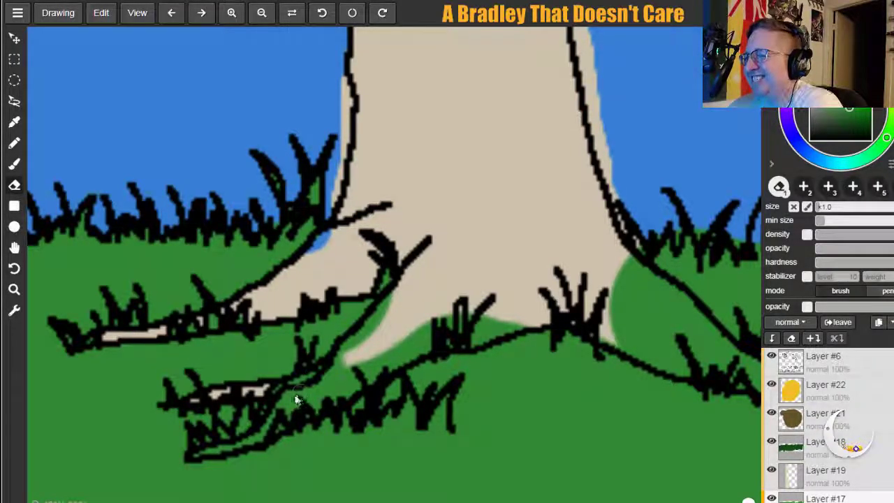
Erase the green from the front-left root's lower prong and body, following its underside outline to the tuft at the trunk's base.
mouse_move(278, 394)
left_mouse_down()
mouse_move(342, 364)
mouse_move(321, 384)
left_mouse_up()
mouse_move(192, 456)
left_mouse_down()
mouse_move(253, 438)
mouse_move(215, 452)
mouse_move(253, 446)
left_mouse_up()
key("ctrl+z")
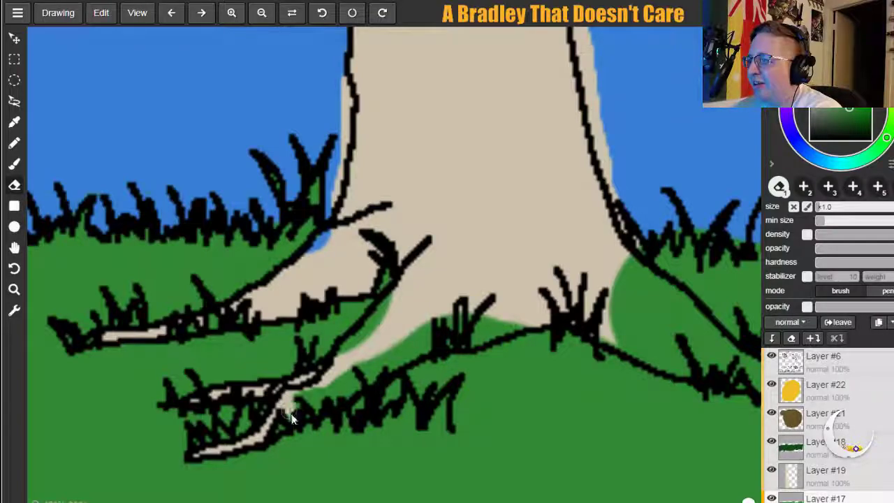
mouse_move(291, 404)
left_mouse_down()
mouse_move(318, 412)
mouse_move(315, 396)
mouse_move(336, 398)
mouse_move(346, 362)
mouse_move(440, 241)
mouse_move(346, 392)
mouse_move(362, 384)
mouse_move(369, 362)
mouse_move(382, 362)
mouse_move(393, 337)
mouse_move(376, 373)
mouse_move(375, 365)
mouse_move(398, 364)
mouse_move(391, 369)
mouse_move(420, 351)
mouse_move(422, 310)
mouse_move(439, 304)
mouse_move(432, 315)
mouse_move(447, 315)
mouse_move(444, 324)
mouse_move(481, 306)
mouse_move(478, 313)
mouse_move(477, 302)
mouse_move(478, 343)
mouse_move(524, 320)
left_mouse_up()
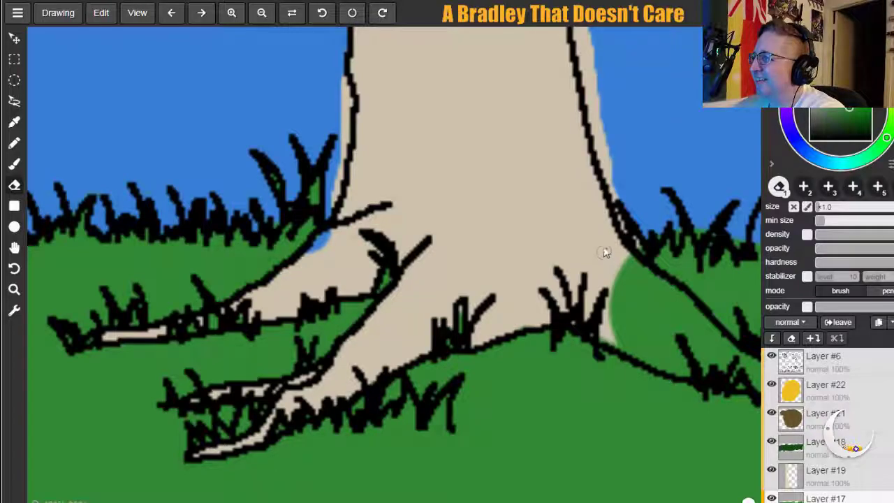
Erase the green from the upper part of the second tree's right root, between its outlines down to the first grass tuft.
mouse_move(660, 290)
left_mouse_down()
mouse_move(677, 305)
mouse_move(622, 277)
mouse_move(624, 328)
mouse_move(636, 347)
mouse_move(615, 342)
left_mouse_up()
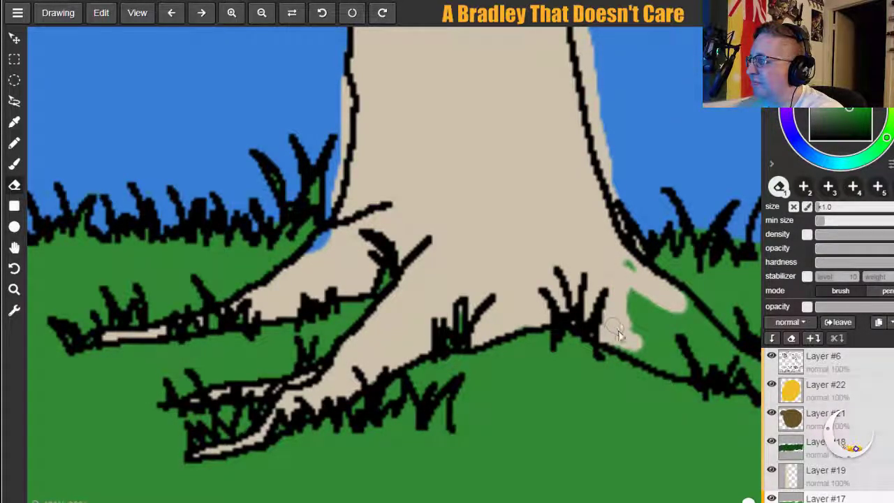
mouse_move(616, 343)
left_mouse_down()
mouse_move(626, 292)
mouse_move(630, 304)
mouse_move(635, 276)
mouse_move(627, 266)
mouse_move(646, 285)
mouse_move(644, 314)
mouse_move(656, 308)
mouse_move(669, 320)
mouse_move(687, 377)
left_mouse_up()
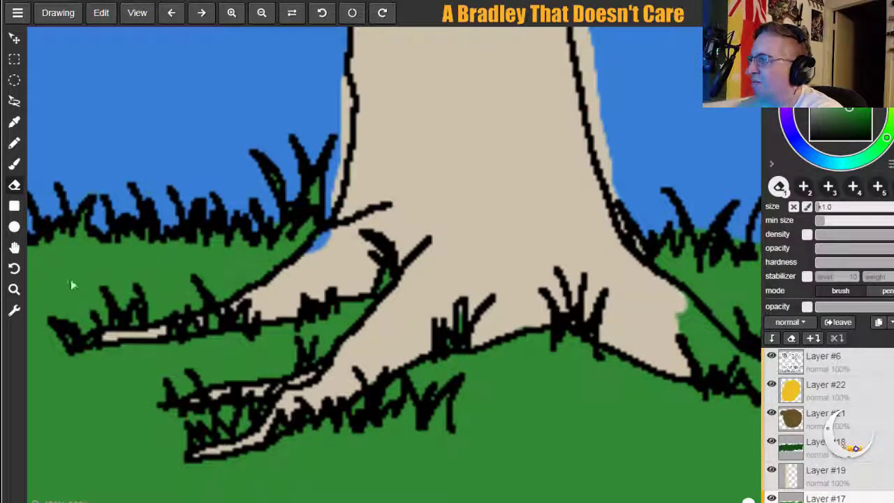
left_click(14, 247)
left_click_drag(510, 361, 157, 359)
left_click(13, 163)
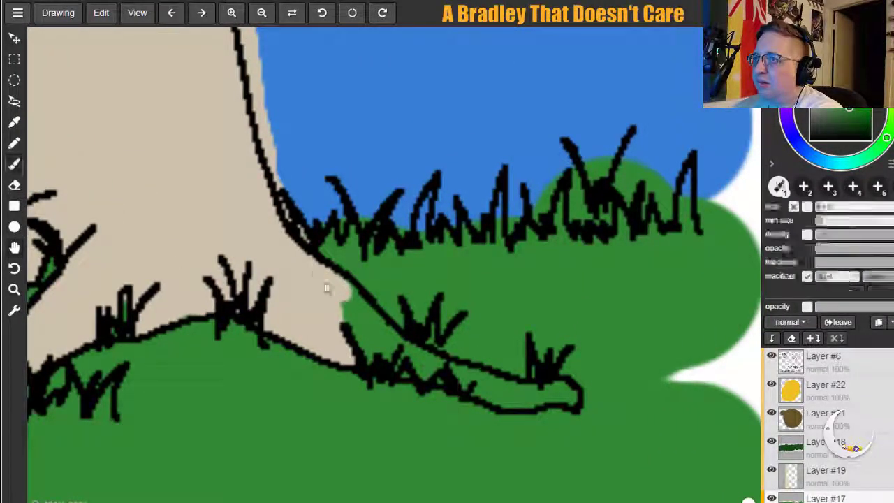
left_click(339, 292)
left_click_drag(354, 329, 366, 350)
key("ctrl+z")
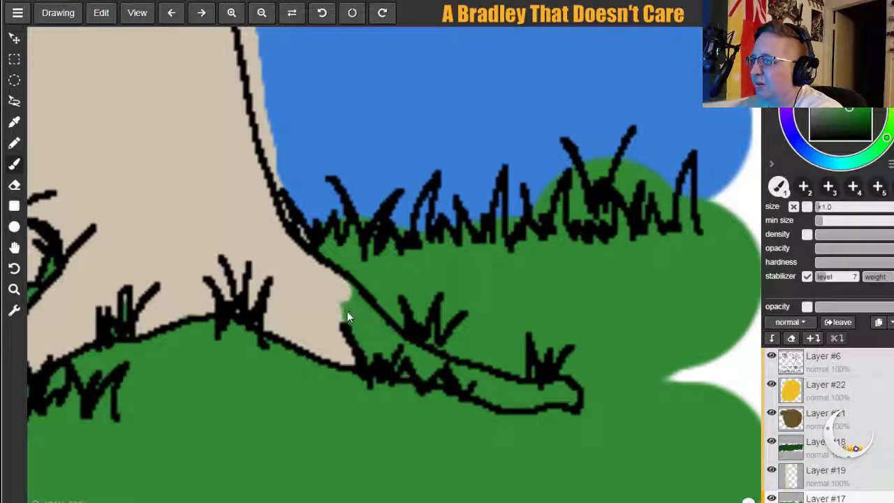
Erase the remaining green inside the second tree's right root, from the tuft on its underside to the tip.
left_click(14, 185)
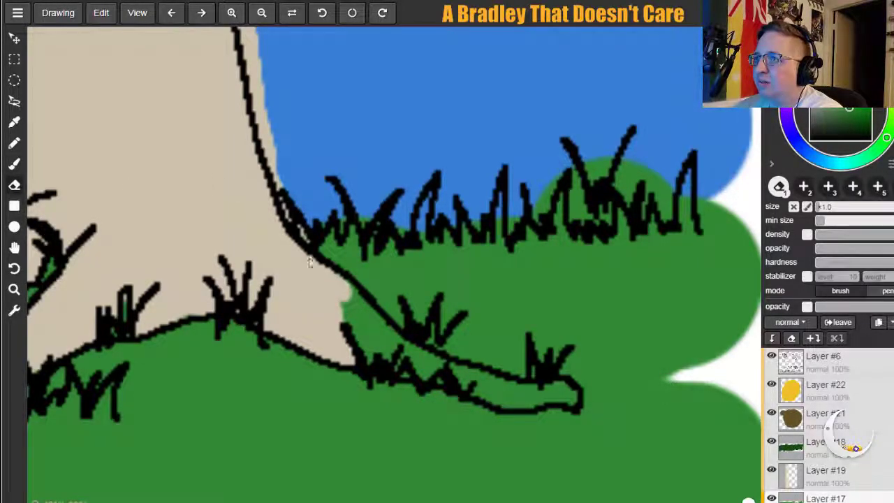
left_click_drag(371, 358, 351, 296)
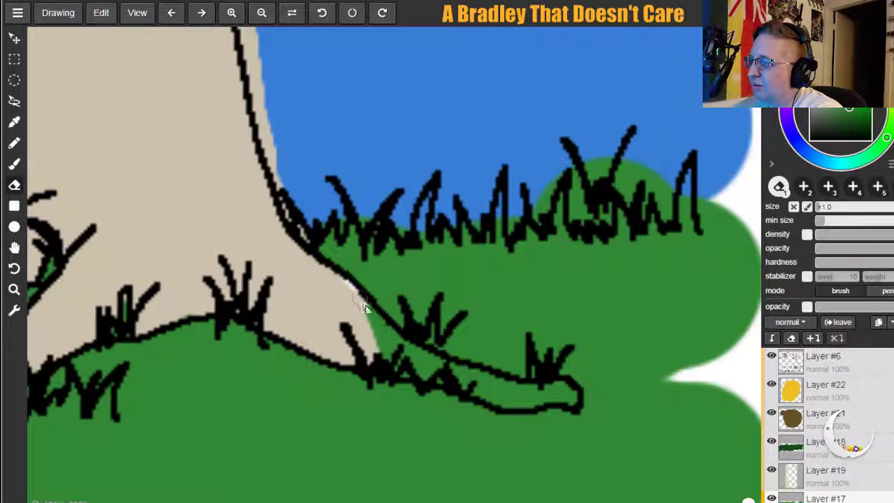
mouse_move(396, 343)
left_mouse_down()
mouse_move(433, 375)
mouse_move(407, 351)
mouse_move(396, 364)
mouse_move(369, 324)
left_mouse_up()
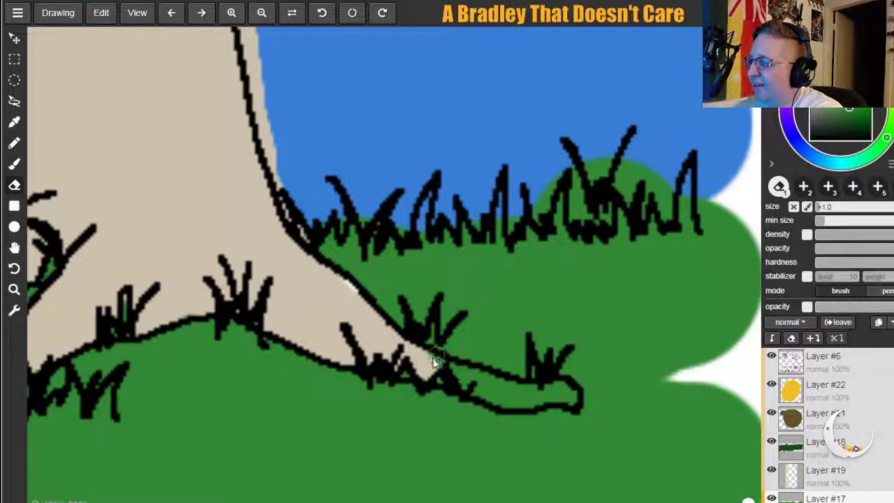
mouse_move(419, 363)
left_mouse_down()
mouse_move(454, 370)
mouse_move(474, 391)
mouse_move(530, 399)
mouse_move(478, 391)
mouse_move(459, 374)
left_mouse_up()
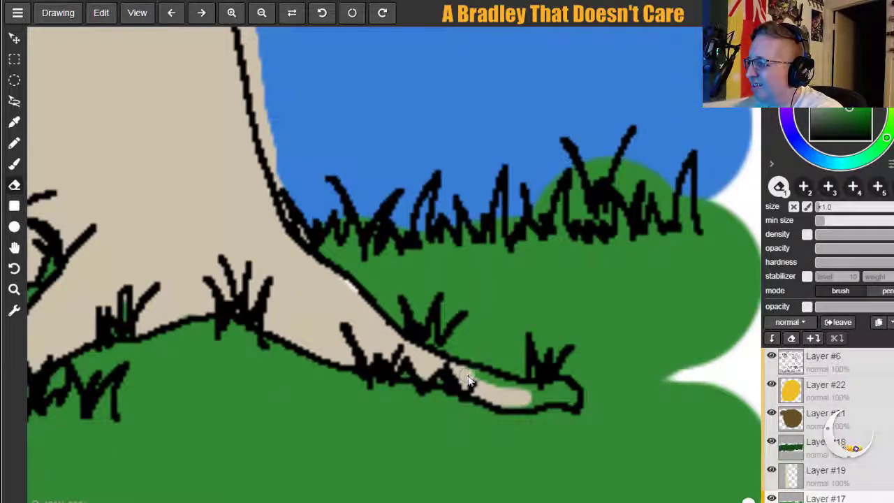
mouse_move(520, 396)
left_mouse_down()
mouse_move(571, 392)
mouse_move(571, 404)
mouse_move(503, 402)
left_mouse_up()
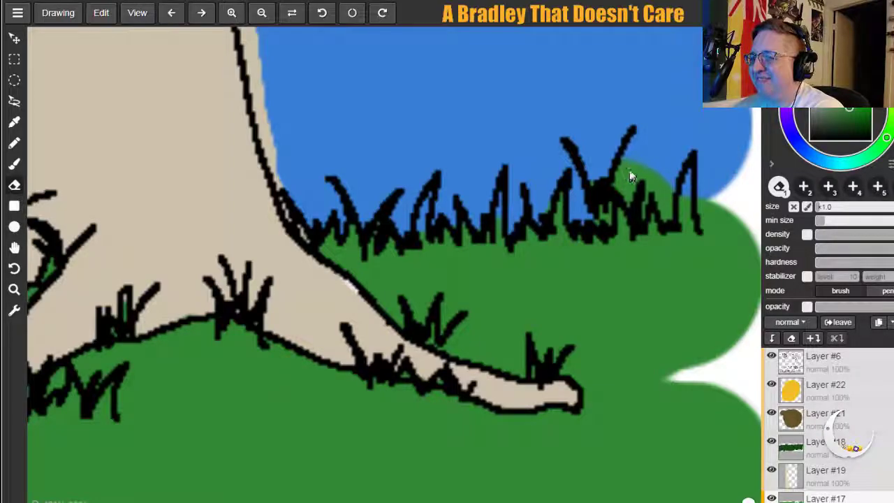
Erase the green above the horizon grass on the second trunk's right side, and fill the hollow grass blades with green.
mouse_move(595, 160)
left_mouse_down()
mouse_move(632, 206)
mouse_move(625, 159)
mouse_move(654, 164)
mouse_move(655, 190)
left_mouse_up()
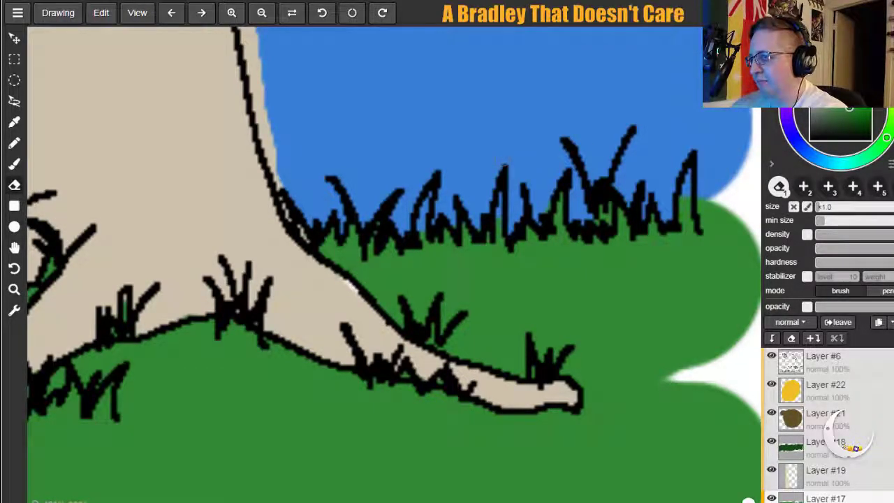
left_click(14, 163)
key("b")
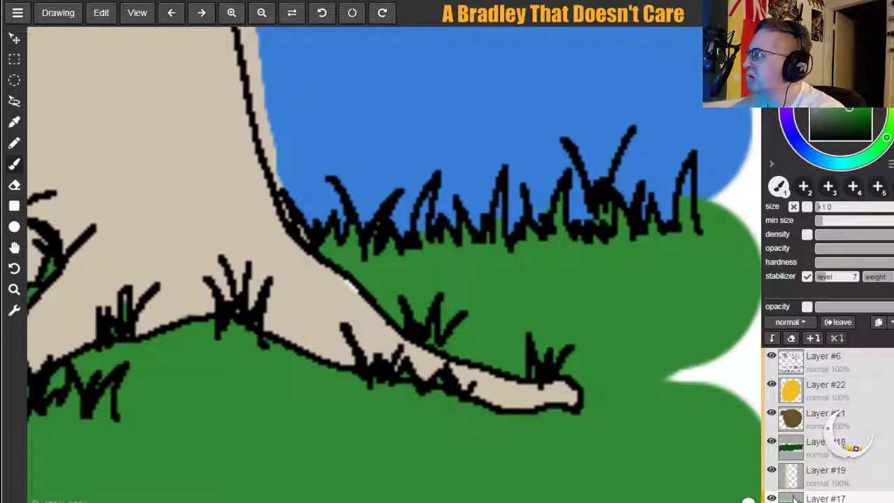
left_click_drag(688, 233, 690, 172)
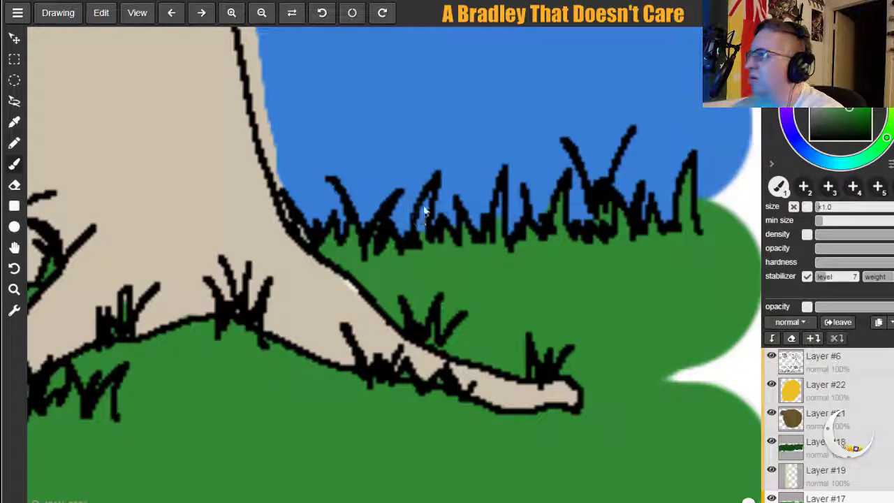
left_click_drag(421, 218, 415, 198)
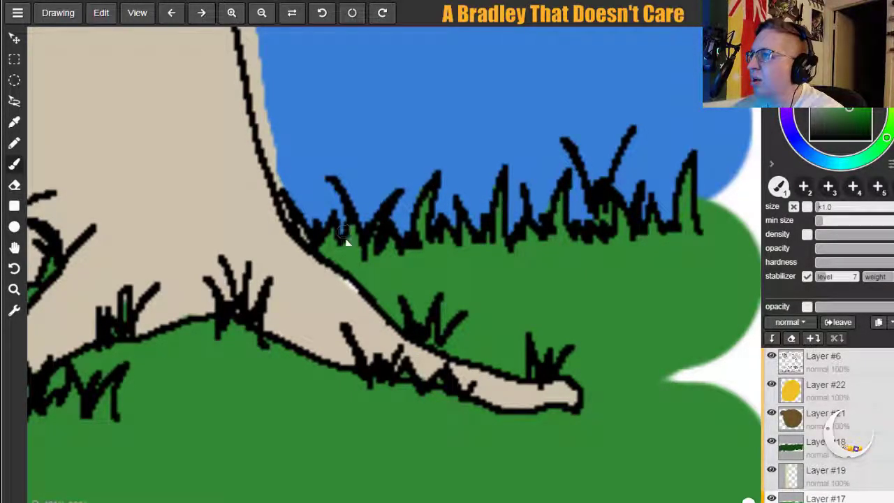
left_click_drag(299, 222, 320, 250)
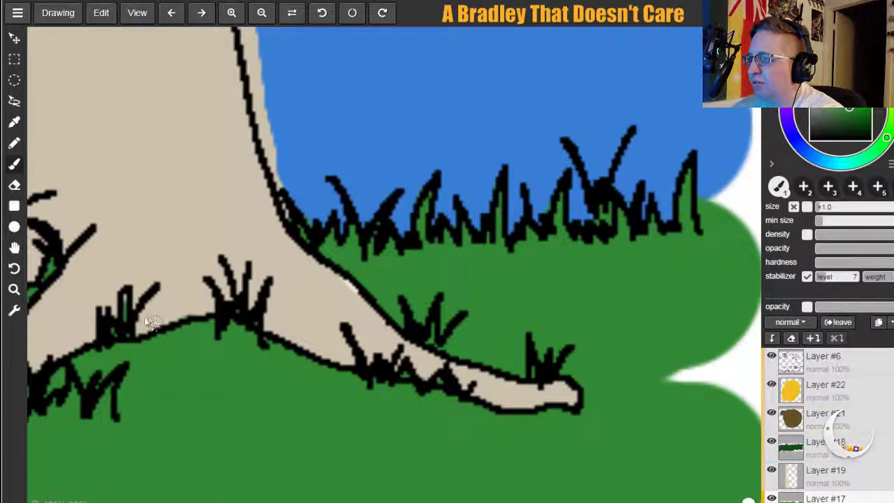
left_click_drag(123, 296, 128, 322)
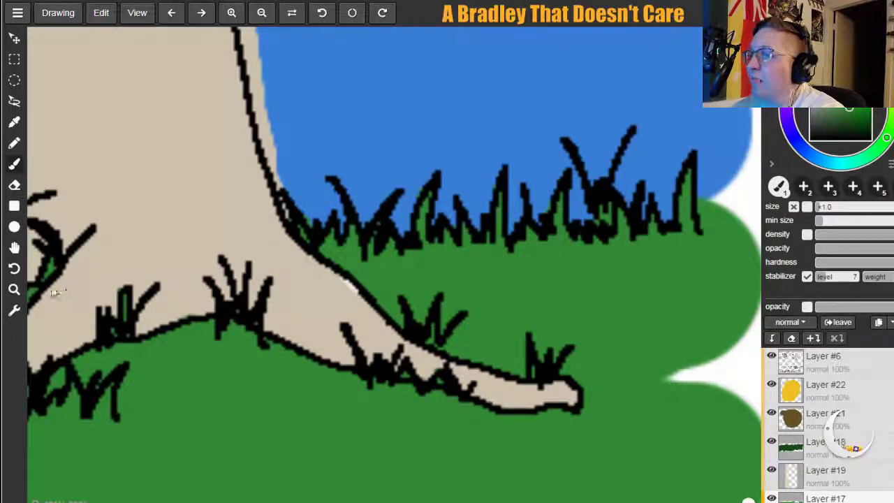
Sample the trunk's beige and fill the gaps along the second tree's upper root outlines on Layer #20.
left_click(14, 247)
left_click_drag(114, 334, 378, 319)
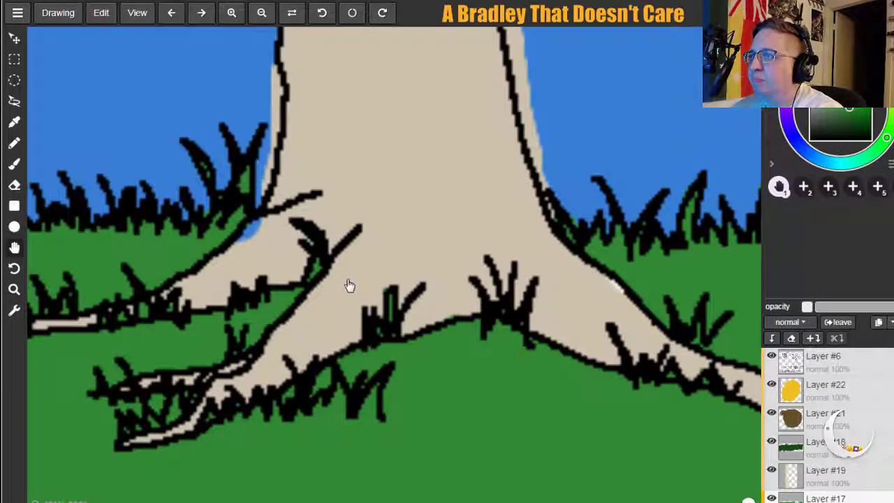
left_click(14, 122)
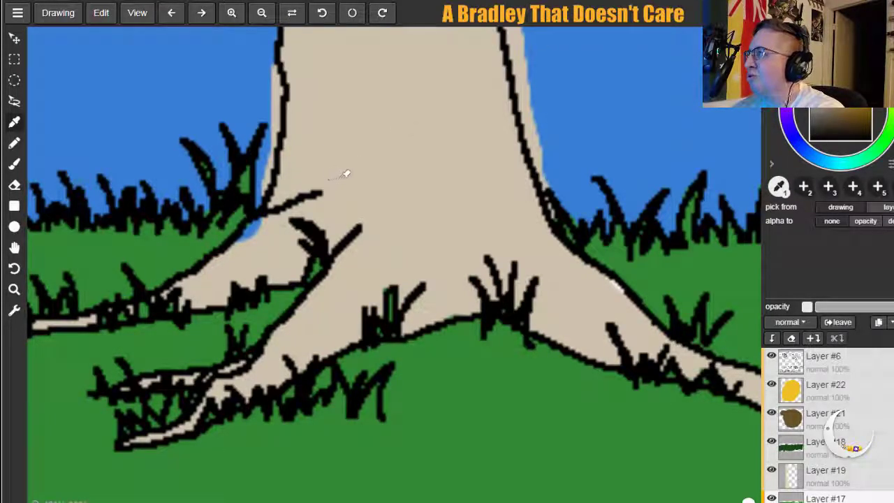
scroll(835, 489, "down", 3)
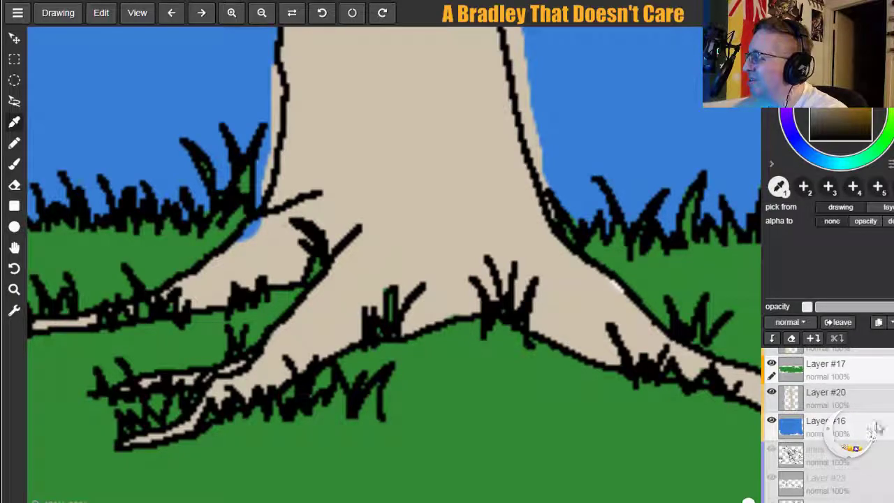
left_click(831, 396)
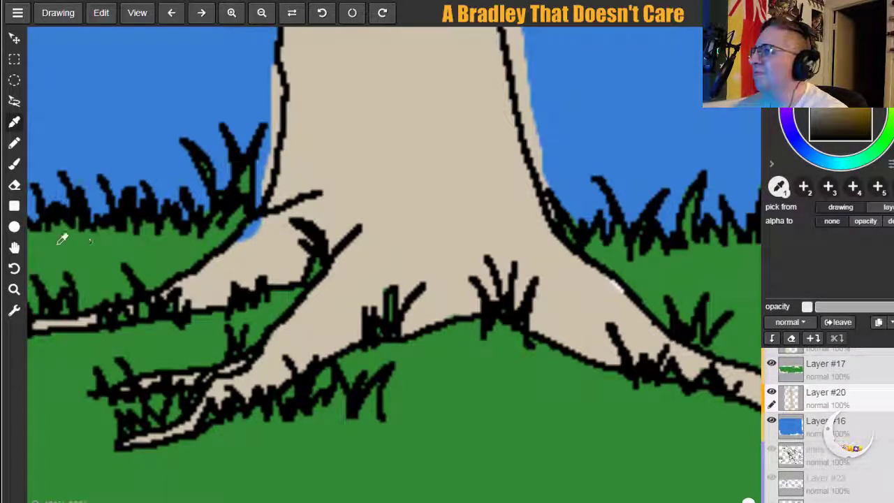
left_click(14, 163)
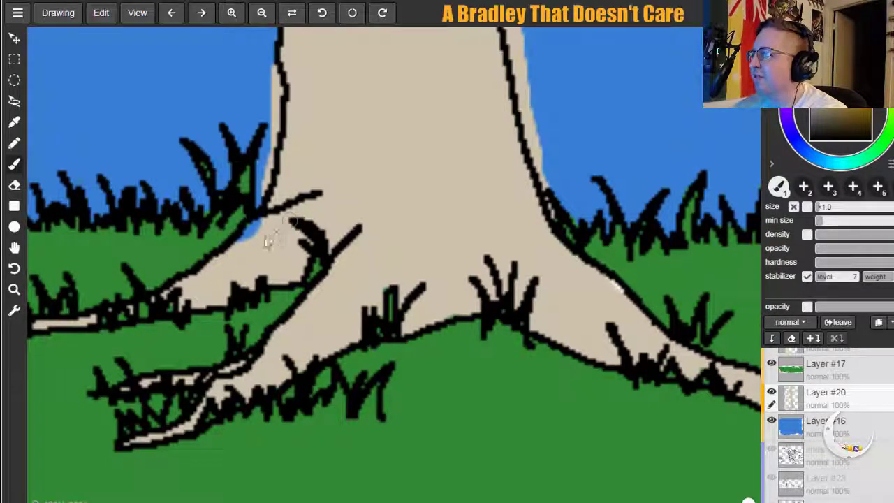
left_click_drag(231, 260, 270, 219)
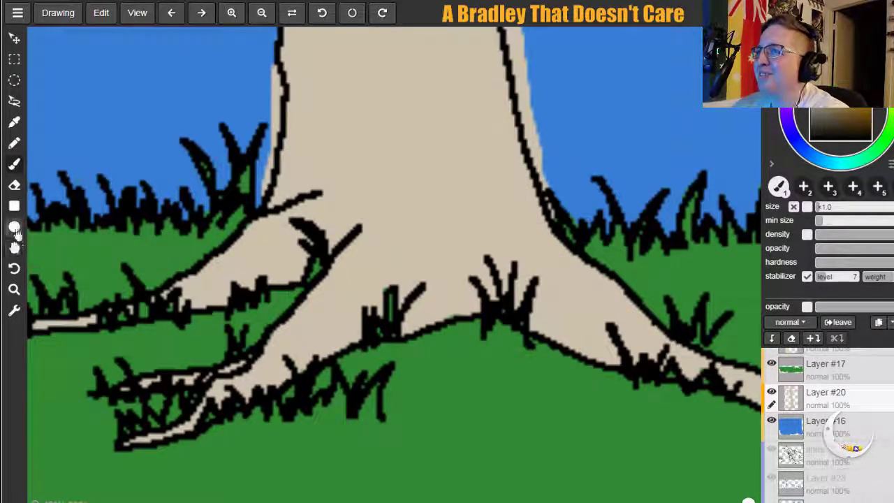
Erase the beige outside the trunk's lower-left outline and fill the blue gap below the spiral knot with beige.
left_click(15, 186)
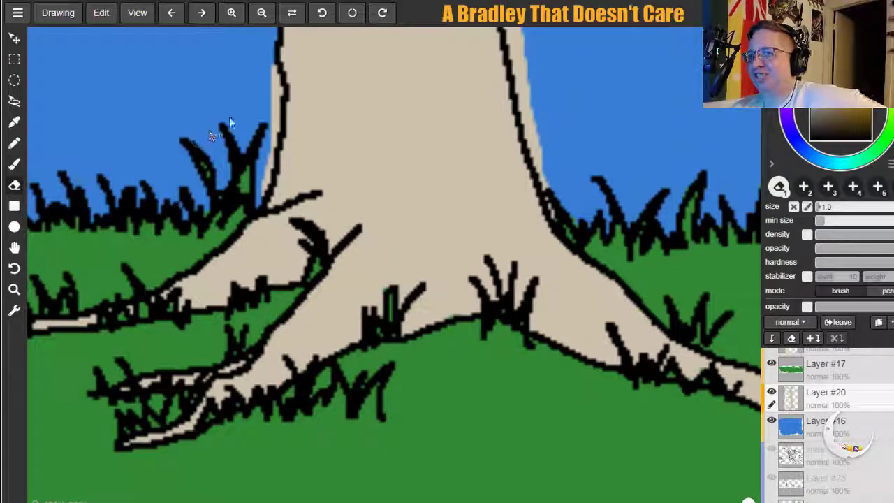
mouse_move(277, 91)
left_mouse_down()
mouse_move(272, 72)
mouse_move(272, 163)
left_mouse_up()
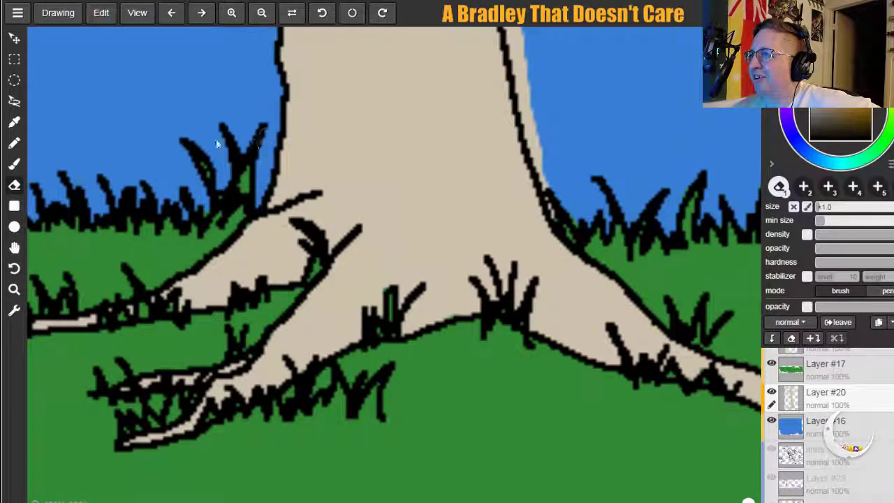
left_click(14, 251)
mouse_move(234, 124)
left_mouse_down()
mouse_move(241, 160)
mouse_move(207, 352)
left_mouse_up()
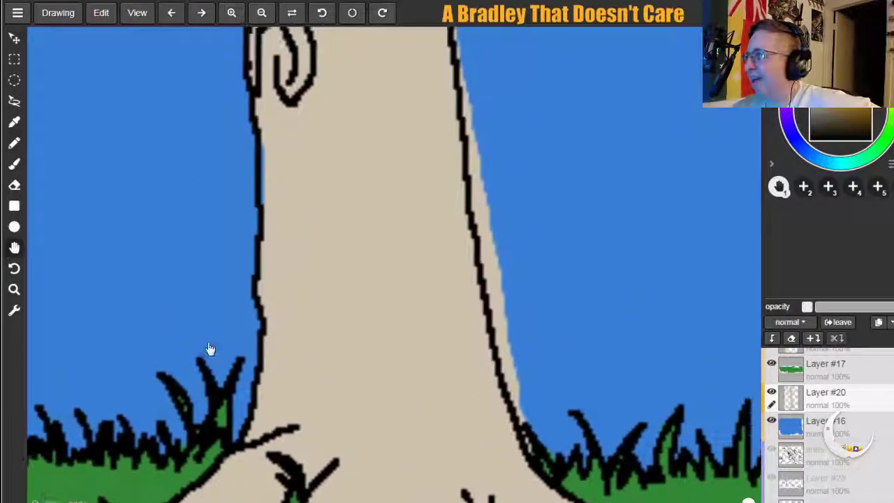
left_click(14, 163)
left_click_drag(252, 120, 254, 90)
left_click_drag(260, 125, 266, 214)
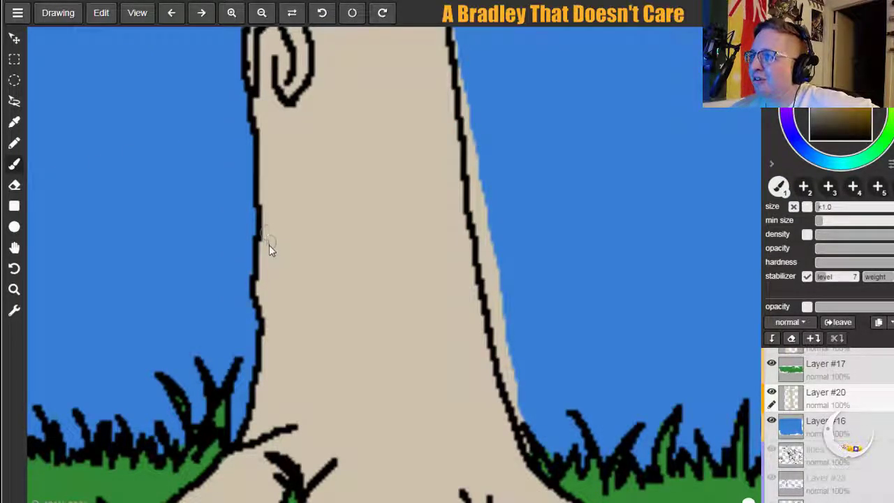
Erase the beige strip outside the trunk's right outline, following it down to the grass at its base.
left_click(21, 248)
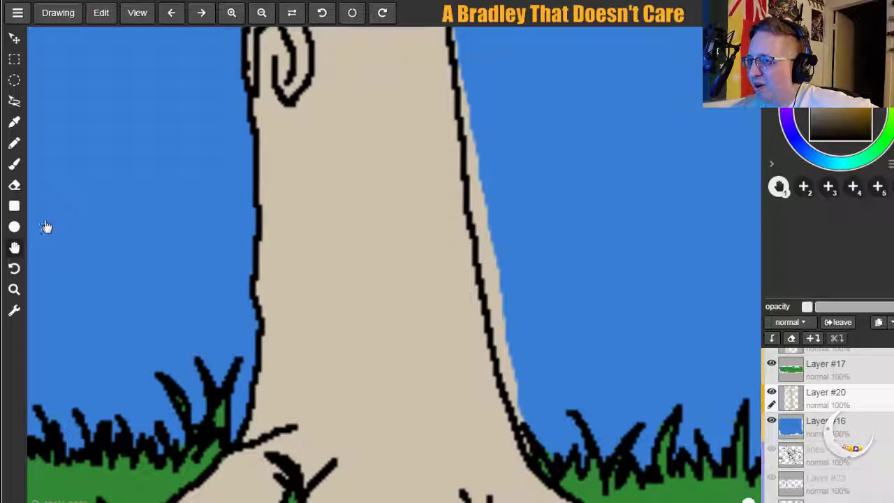
left_click(14, 186)
mouse_move(457, 42)
left_mouse_down()
mouse_move(475, 190)
mouse_move(527, 408)
mouse_move(504, 401)
mouse_move(481, 427)
mouse_move(526, 442)
mouse_move(533, 455)
mouse_move(509, 386)
mouse_move(488, 271)
left_mouse_up()
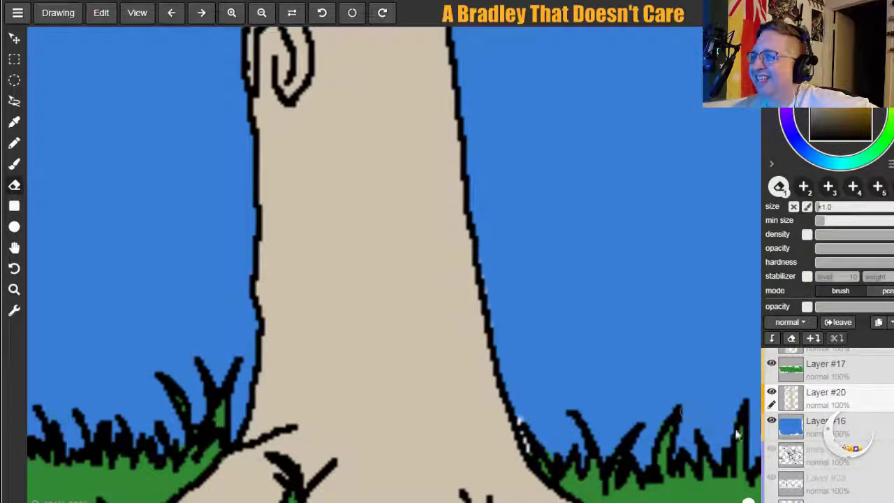
On Layer #16, sample the sky blue and fill the white gaps beside the trunk's lower-right base.
left_click(784, 423)
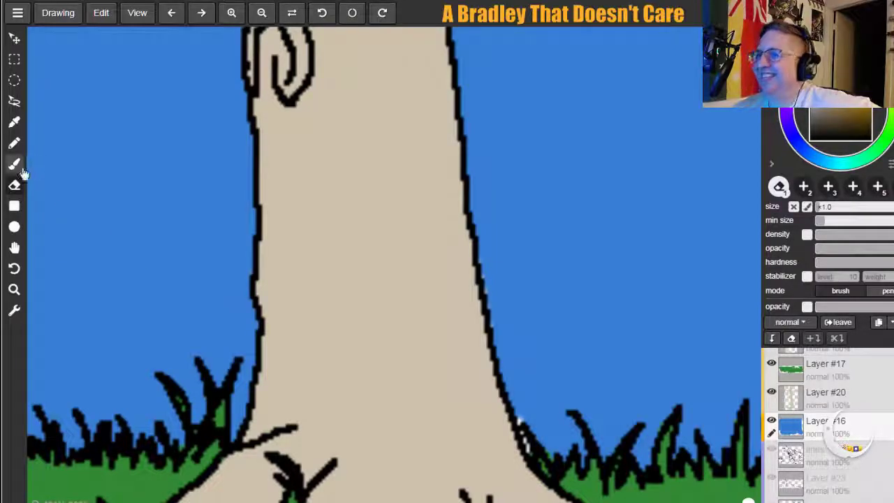
left_click(14, 122)
left_click(62, 154)
left_click(14, 163)
left_click_drag(524, 420, 531, 451)
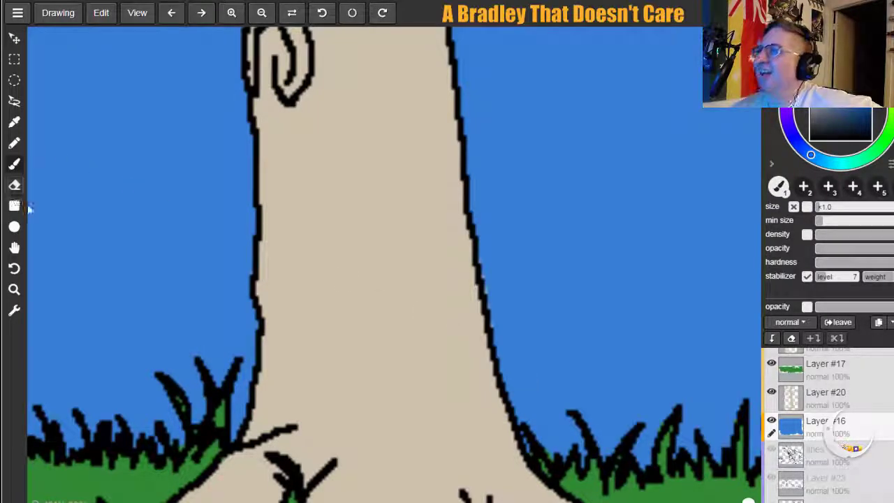
Sample the trunk's beige and fill the blue gaps inside its left outline, from the branch down toward the spiral knot.
left_click(15, 248)
left_click_drag(228, 216, 204, 435)
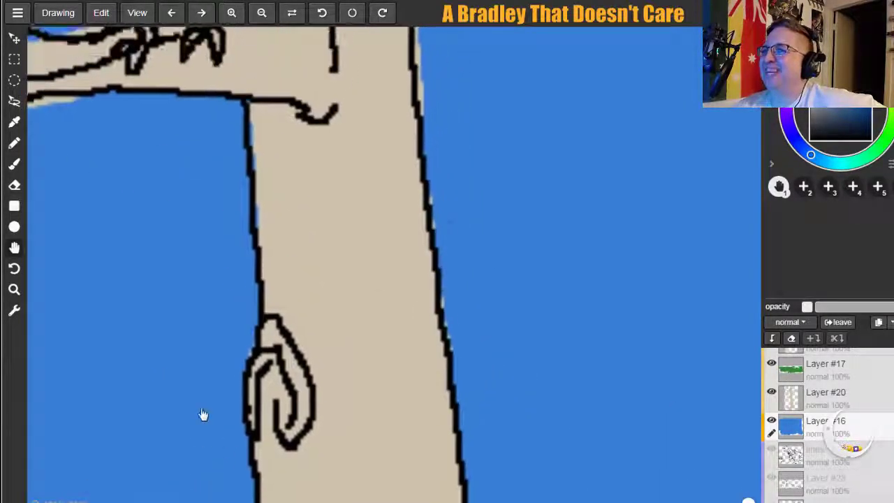
left_click(14, 163)
left_click(14, 121)
left_click(14, 164)
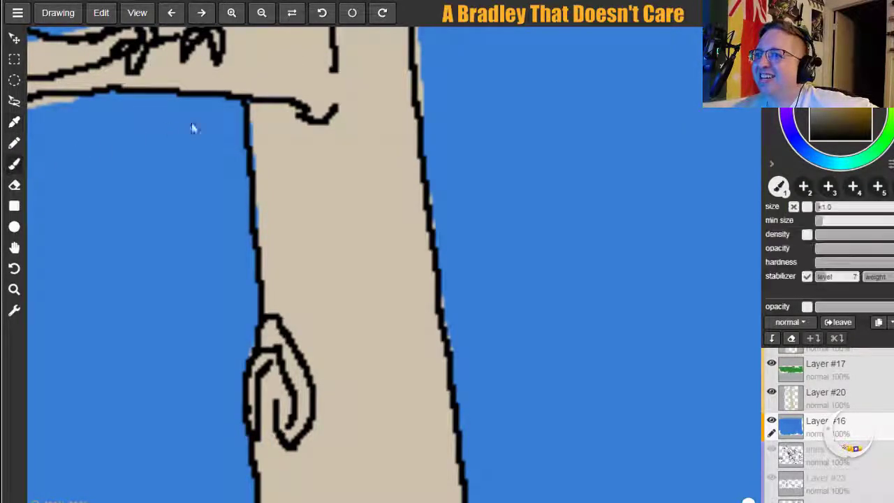
mouse_move(252, 132)
left_mouse_down()
mouse_move(254, 185)
mouse_move(261, 170)
mouse_move(244, 182)
mouse_move(251, 131)
left_mouse_up()
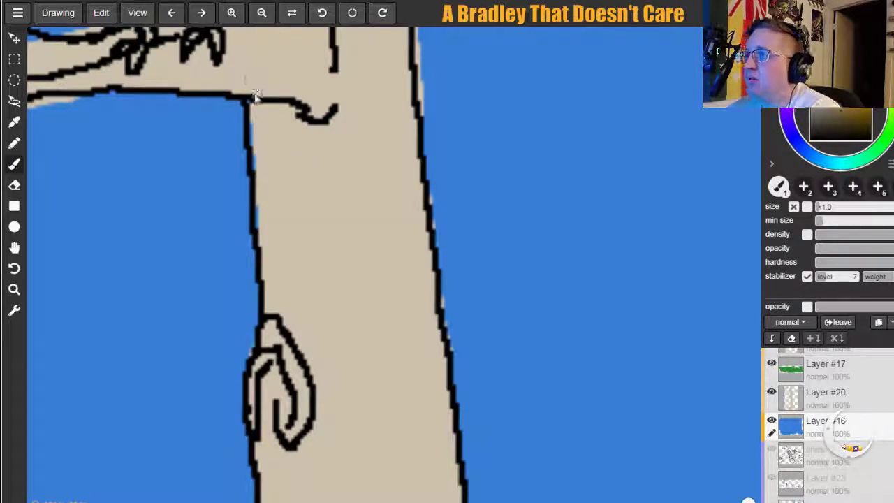
left_click_drag(258, 168, 266, 255)
left_click(15, 247)
mouse_move(102, 192)
left_mouse_down()
mouse_move(291, 272)
mouse_move(302, 365)
left_mouse_up()
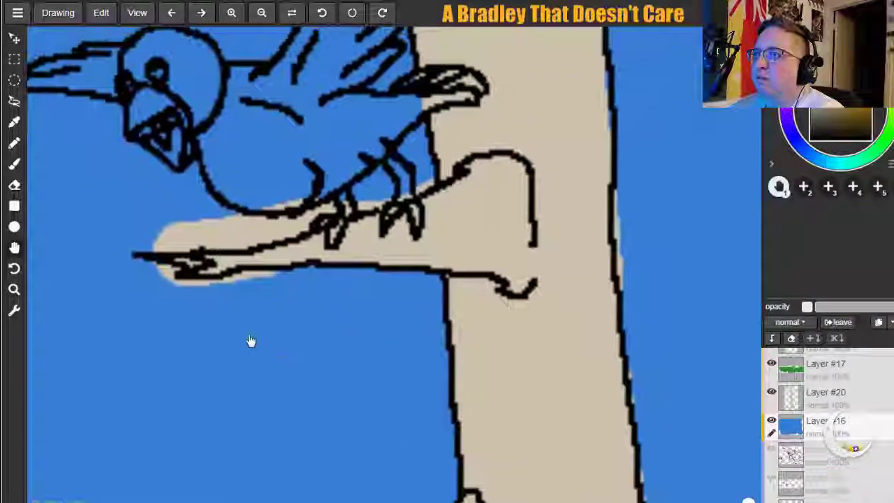
left_click(14, 184)
left_click_drag(143, 244, 168, 242)
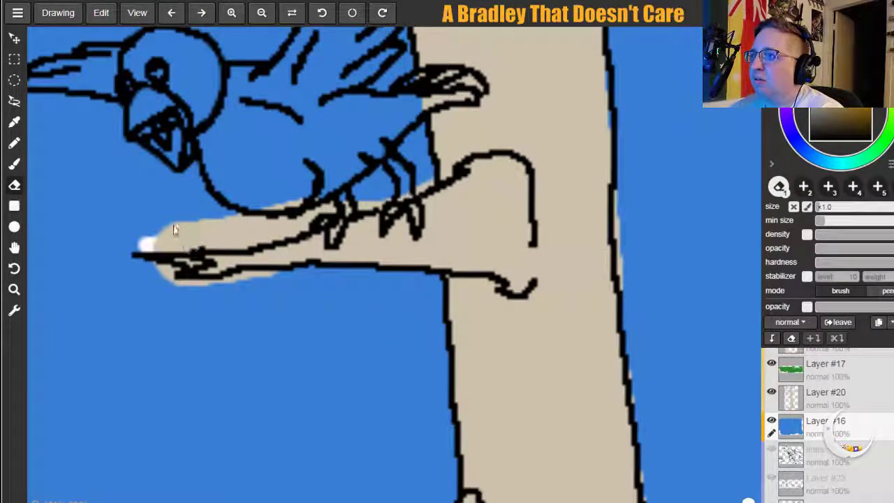
key("ctrl+z")
On Layer #20, erase the beige outside the bird's branch, above and below it, and along the trunk's lower-right outline.
left_click(824, 396)
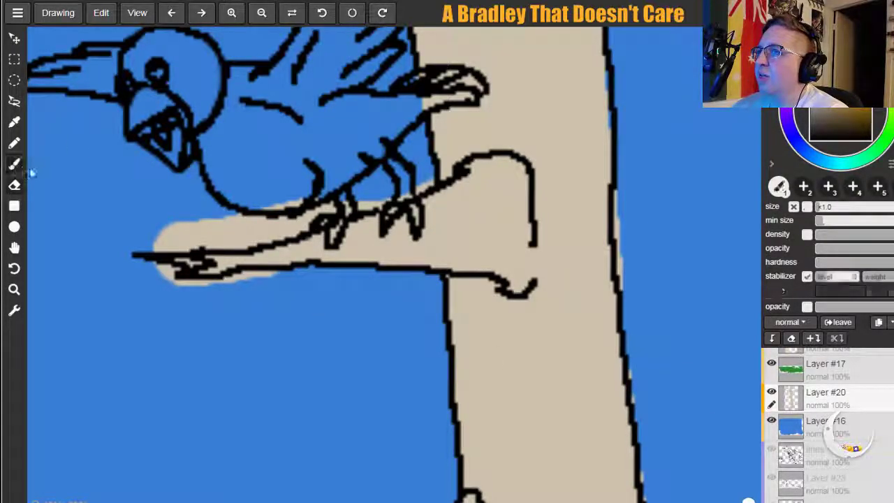
mouse_move(148, 253)
left_mouse_down()
mouse_move(248, 241)
mouse_move(233, 248)
mouse_move(323, 217)
mouse_move(277, 239)
mouse_move(433, 180)
mouse_move(414, 197)
mouse_move(362, 210)
mouse_move(299, 197)
left_mouse_up()
mouse_move(198, 225)
left_mouse_down()
mouse_move(161, 241)
mouse_move(191, 223)
mouse_move(199, 239)
mouse_move(238, 211)
mouse_move(253, 226)
mouse_move(325, 201)
mouse_move(258, 228)
mouse_move(357, 204)
left_mouse_up()
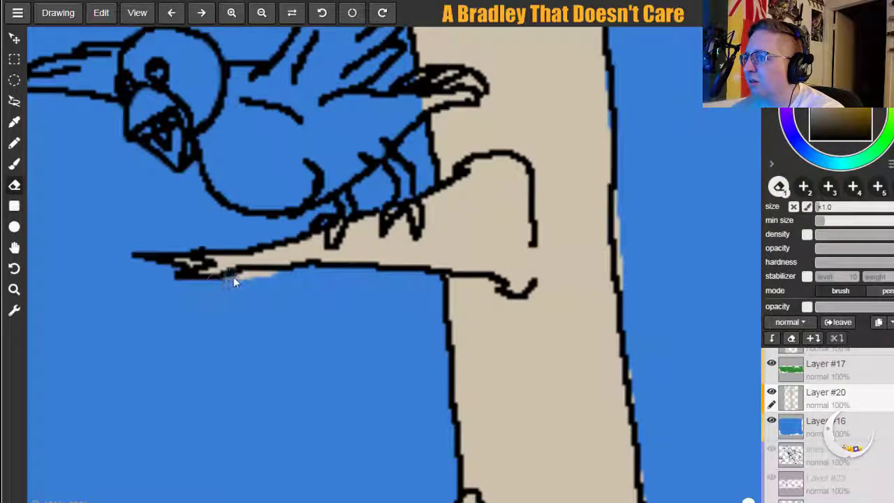
left_click_drag(259, 276, 157, 273)
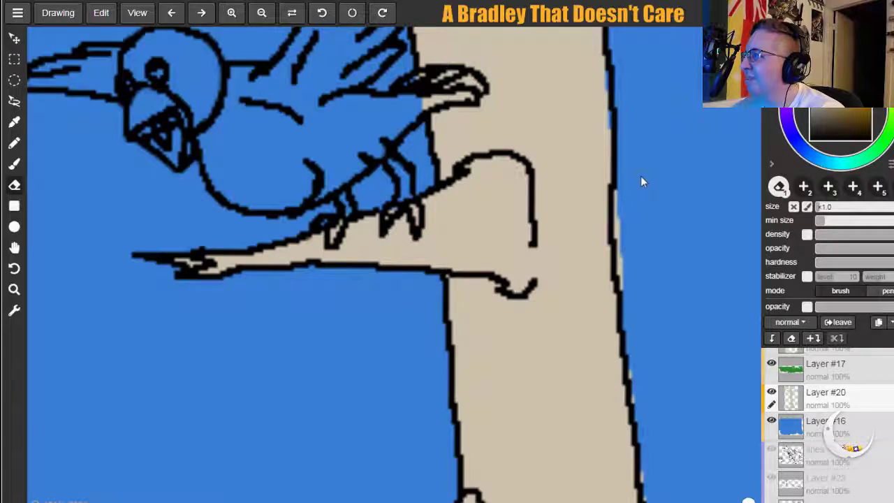
left_click_drag(618, 239, 649, 501)
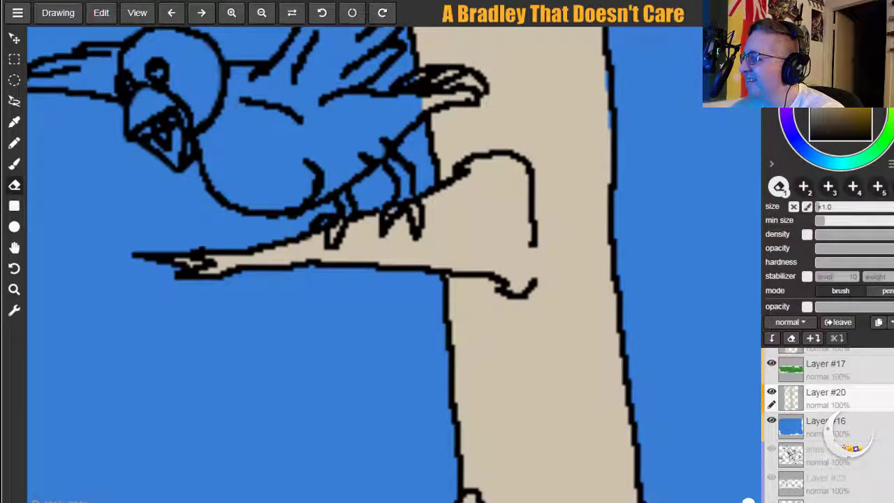
Erase the beige outside the right upper branch where it joins the trunk, along both its underside and its top outline.
left_click(14, 143)
left_click(14, 248)
mouse_move(277, 233)
left_mouse_down()
mouse_move(205, 467)
mouse_move(191, 463)
left_mouse_up()
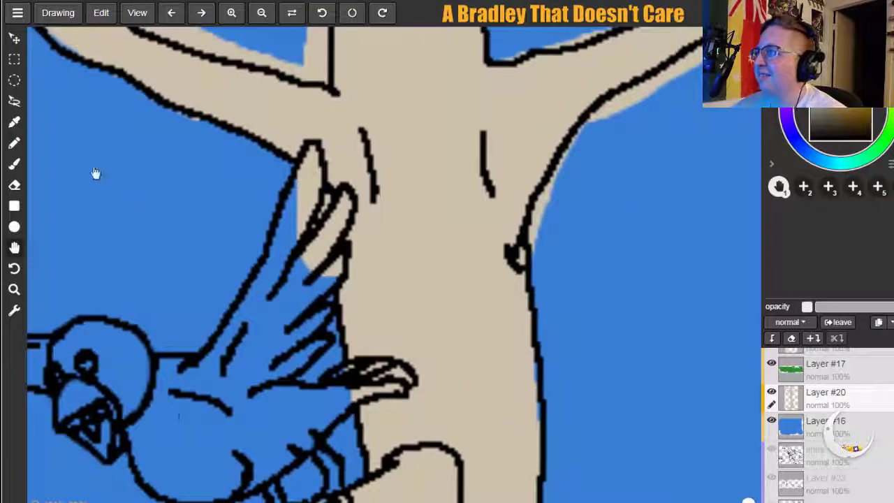
left_click(14, 184)
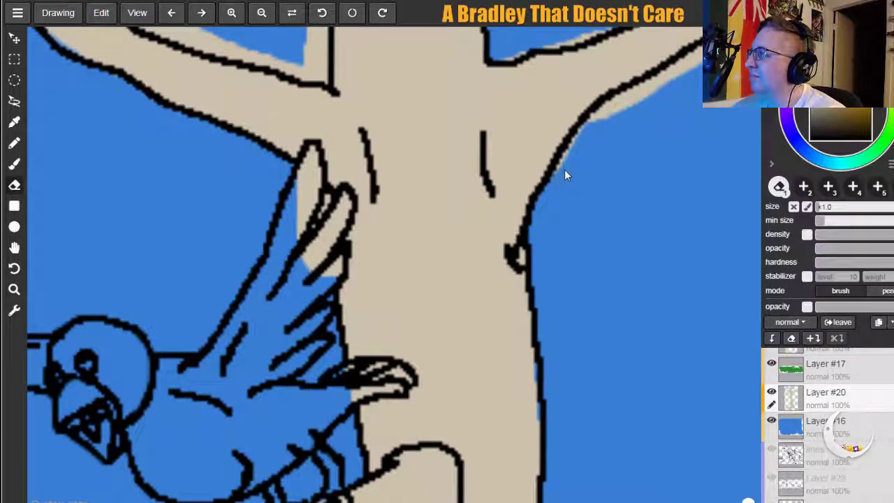
mouse_move(612, 106)
left_mouse_down()
mouse_move(662, 76)
mouse_move(607, 116)
left_mouse_up()
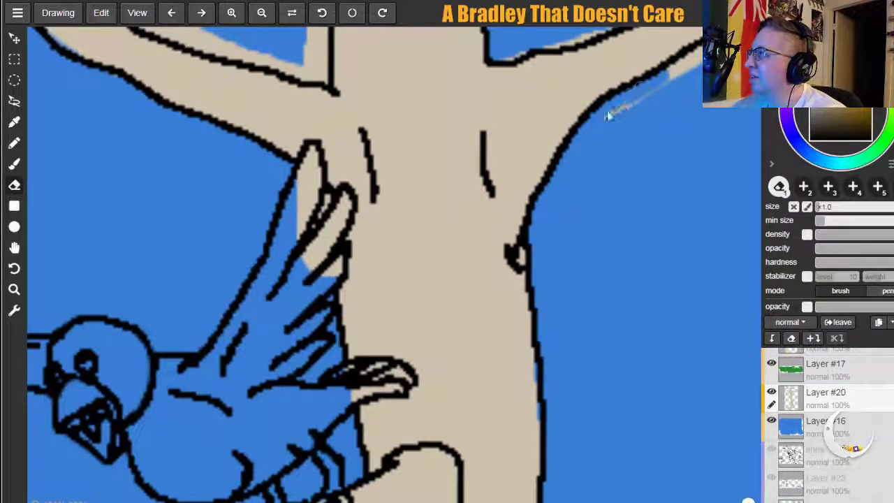
left_click_drag(666, 81, 698, 62)
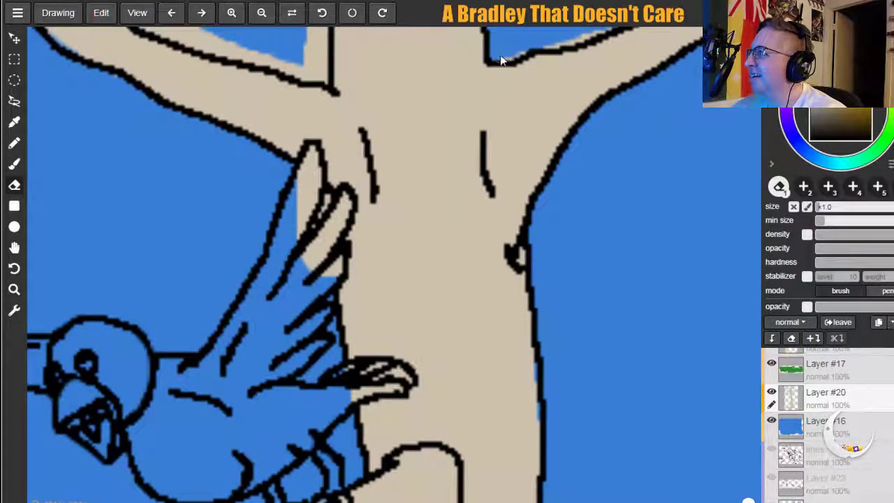
mouse_move(552, 47)
left_mouse_down()
mouse_move(599, 30)
mouse_move(539, 36)
left_mouse_up()
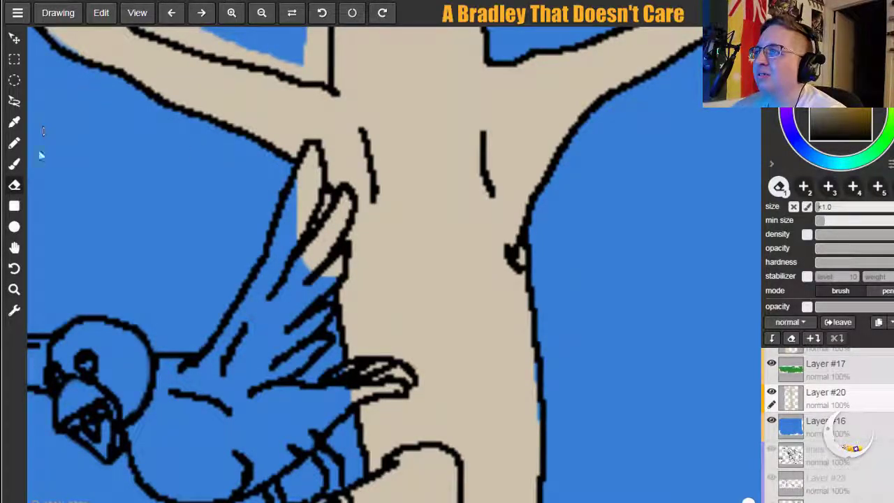
Erase the beige around the tip of the left upper branch and outside its lower outline.
left_click(14, 247)
mouse_move(55, 224)
left_mouse_down()
mouse_move(343, 319)
mouse_move(310, 407)
left_mouse_up()
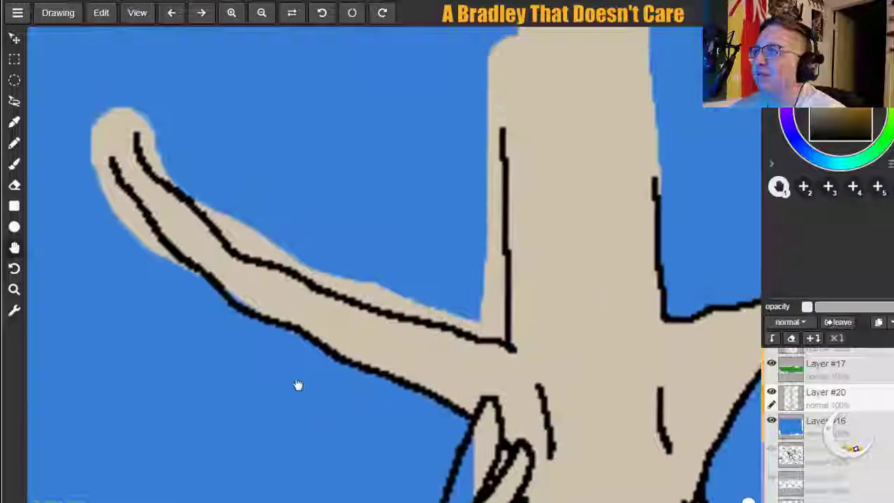
left_click(15, 186)
left_click(14, 186)
mouse_move(91, 119)
left_mouse_down()
mouse_move(101, 187)
mouse_move(97, 143)
mouse_move(119, 220)
mouse_move(100, 169)
mouse_move(124, 217)
mouse_move(107, 174)
mouse_move(120, 210)
mouse_move(129, 216)
mouse_move(119, 197)
mouse_move(173, 263)
left_mouse_up()
left_click_drag(128, 241, 143, 245)
mouse_move(100, 162)
left_mouse_down()
mouse_move(99, 98)
mouse_move(112, 195)
mouse_move(119, 111)
mouse_move(129, 135)
left_mouse_up()
left_click_drag(135, 104, 165, 178)
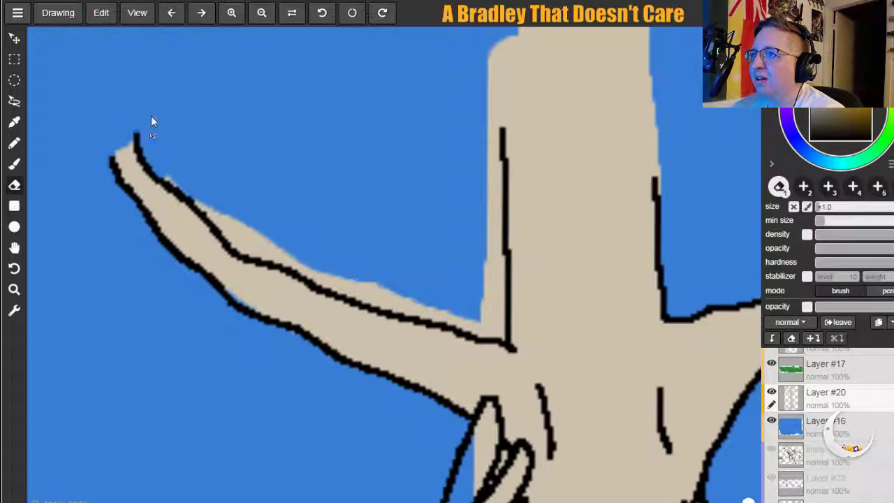
Erase the beige above the left upper branch's top outline and outside the trunk's left outline above it.
mouse_move(199, 203)
left_mouse_down()
mouse_move(255, 252)
mouse_move(244, 218)
mouse_move(246, 253)
mouse_move(309, 270)
mouse_move(289, 259)
mouse_move(356, 297)
mouse_move(440, 318)
left_mouse_up()
left_click_drag(372, 299, 495, 337)
mouse_move(482, 253)
left_mouse_down()
mouse_move(481, 228)
mouse_move(510, 182)
mouse_move(491, 43)
mouse_move(497, 326)
mouse_move(473, 322)
mouse_move(475, 160)
left_mouse_up()
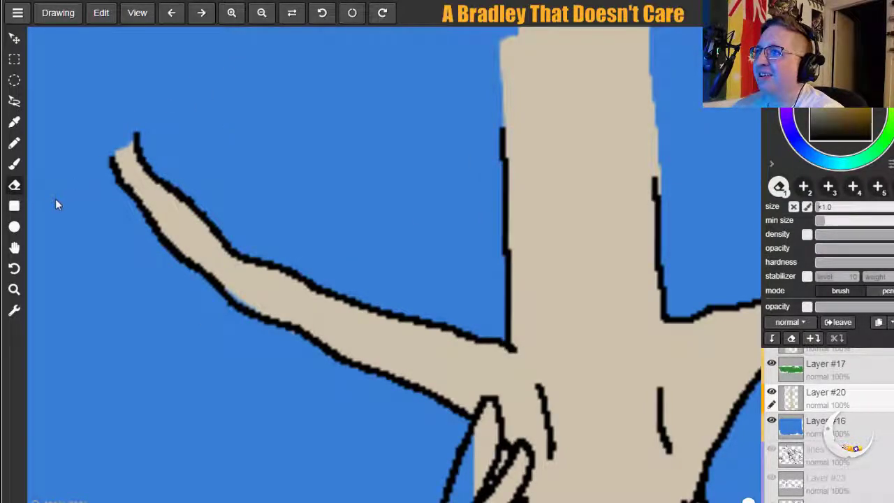
Erase the beige around the right upper branch's outer half and tip, and outside the trunk's right edge above it.
left_click(15, 248)
mouse_move(437, 275)
left_mouse_down()
mouse_move(337, 274)
mouse_move(320, 285)
left_mouse_up()
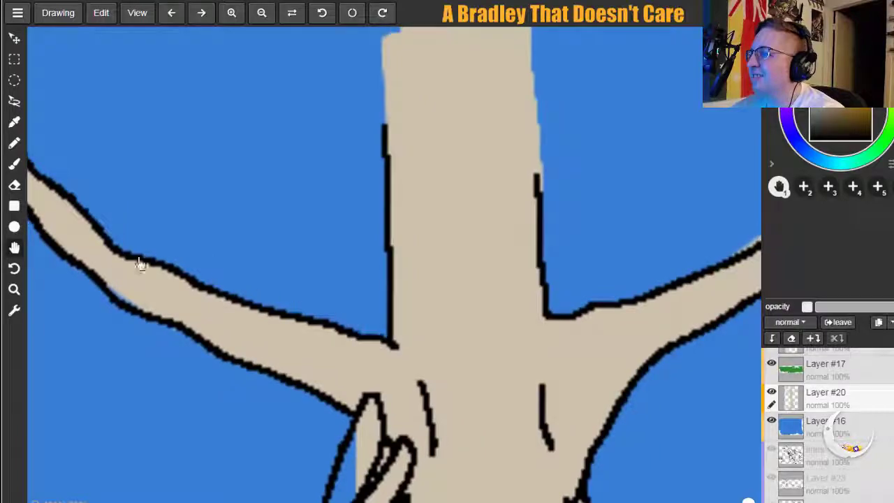
left_click_drag(559, 195, 227, 237)
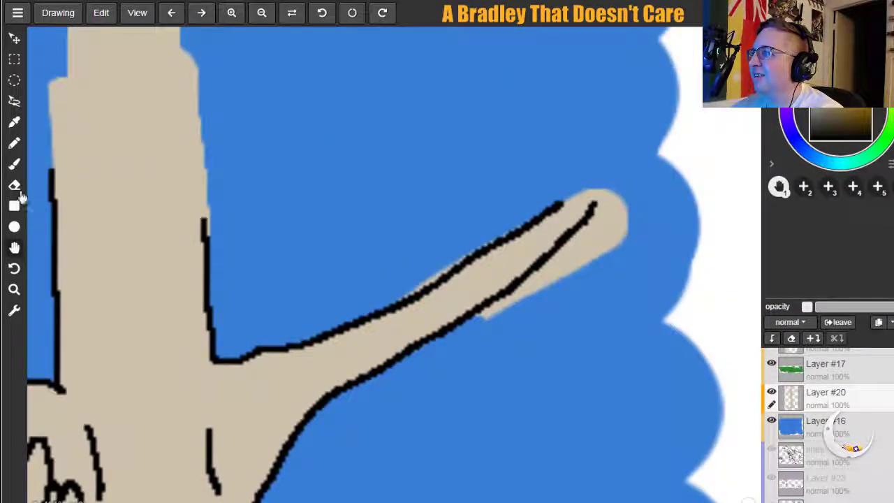
left_click(17, 164)
left_click(17, 186)
mouse_move(470, 324)
left_mouse_down()
mouse_move(518, 291)
mouse_move(494, 305)
mouse_move(474, 327)
mouse_move(540, 283)
mouse_move(623, 202)
mouse_move(535, 284)
mouse_move(542, 290)
mouse_move(635, 211)
mouse_move(595, 271)
mouse_move(630, 239)
mouse_move(572, 245)
mouse_move(611, 203)
left_mouse_up()
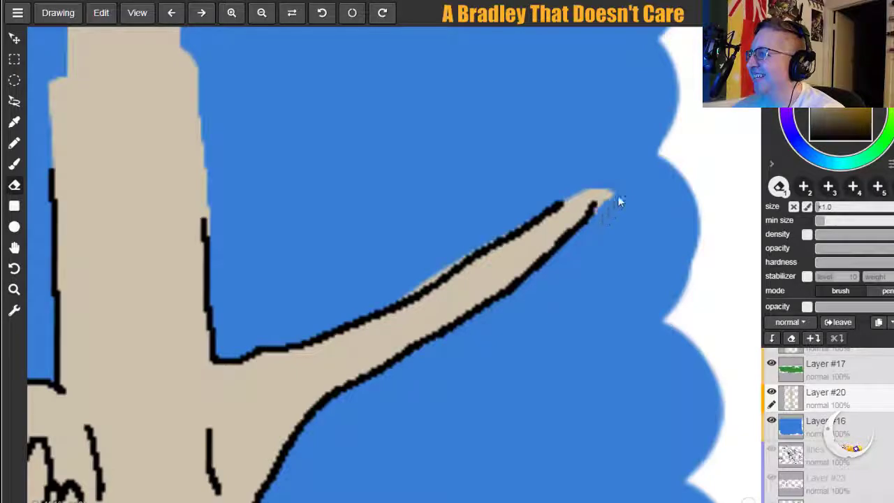
left_click_drag(411, 289, 512, 227)
left_click_drag(563, 202, 602, 173)
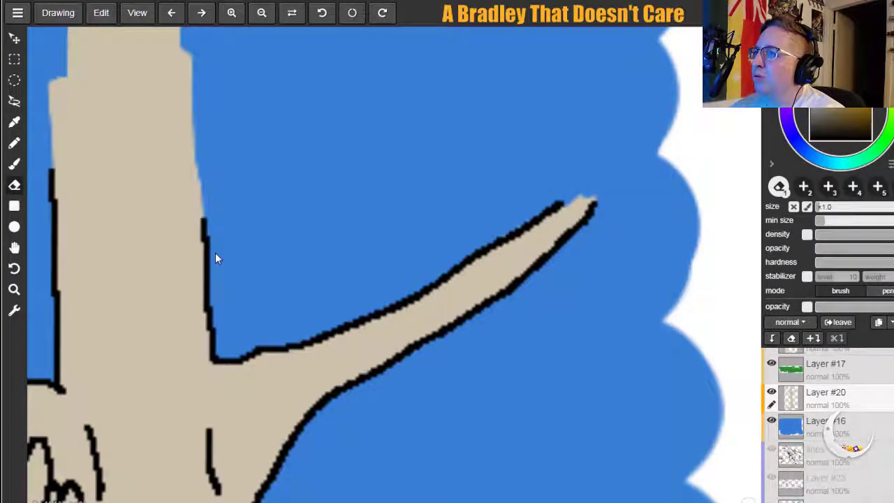
Sample the trunk's beige and fill the blue gap inside the left upper branch's lower outline.
mouse_move(94, 290)
left_mouse_down()
mouse_move(323, 165)
mouse_move(447, 202)
left_mouse_up()
left_click_drag(123, 219, 268, 233)
left_click(14, 165)
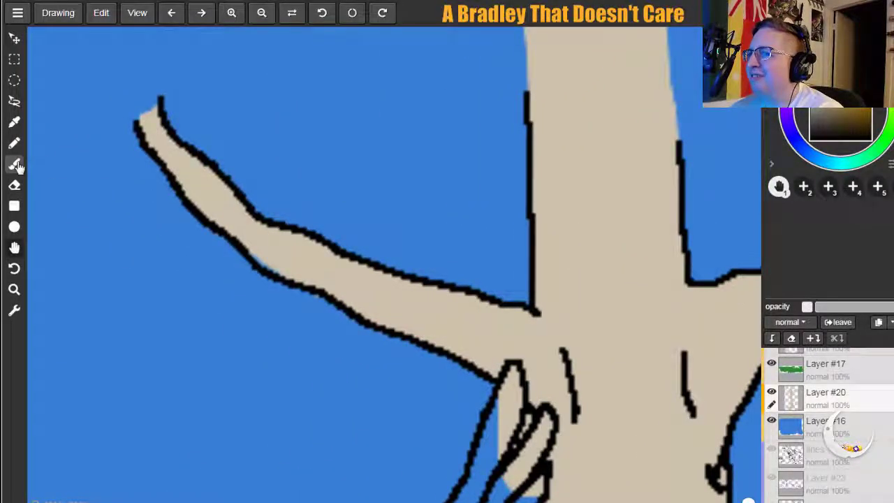
left_click(14, 123)
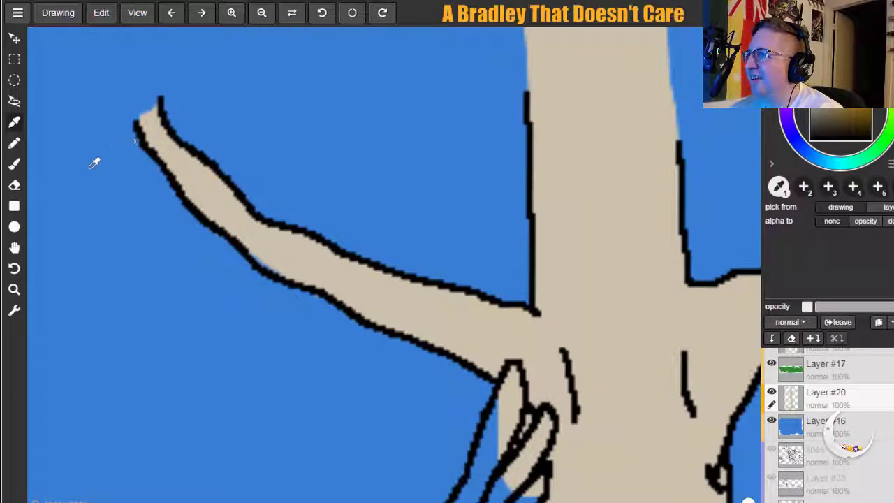
left_click(14, 164)
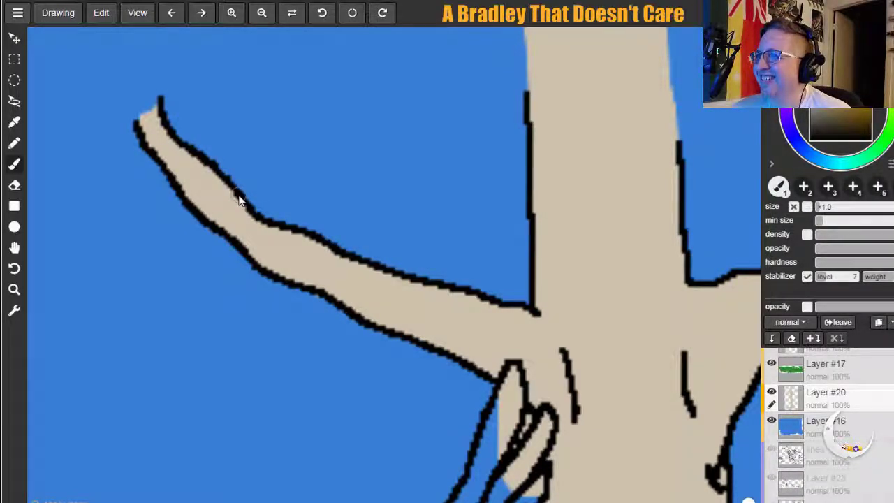
Review the cleaned-up bird tree, the neighboring elf-and-flames drawing, and the beehive tree at a reduced zoom.
left_click(262, 16)
left_click(263, 16)
left_click(263, 15)
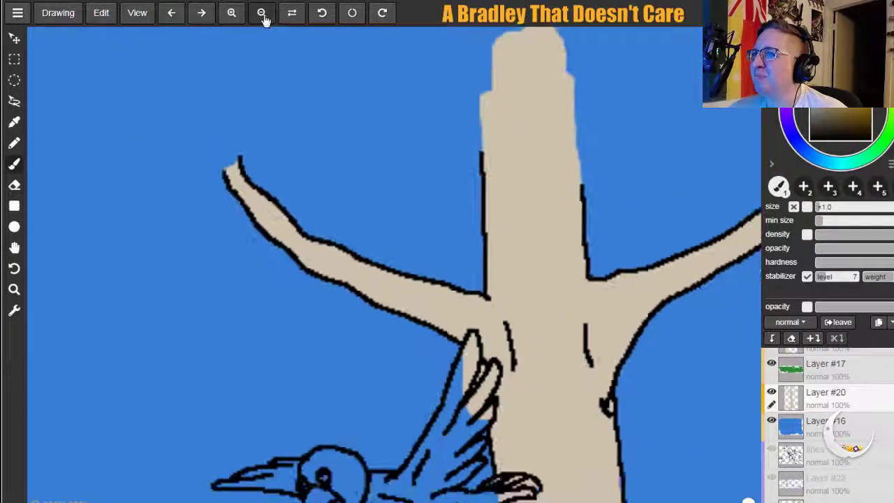
left_click(262, 15)
left_click(263, 15)
left_click(263, 15)
left_click(262, 16)
left_click(263, 16)
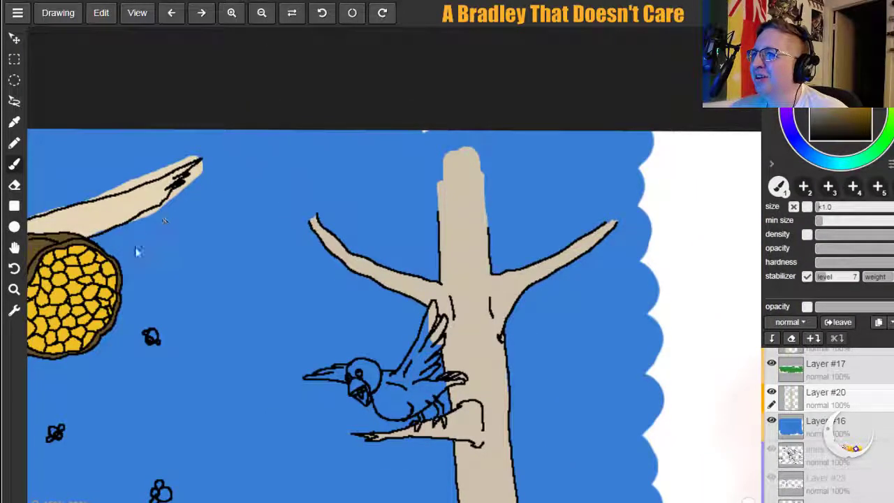
left_click(16, 248)
left_click_drag(317, 366, 305, 282)
left_click_drag(547, 318, 366, 241)
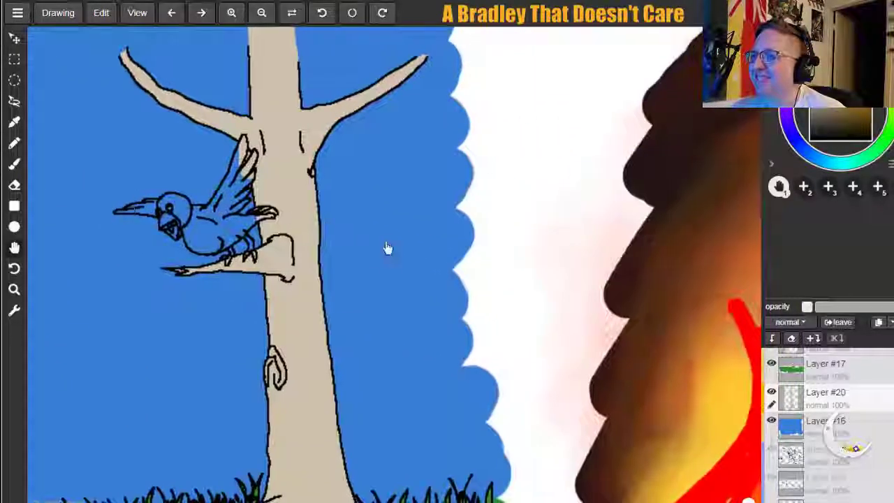
left_click(269, 18)
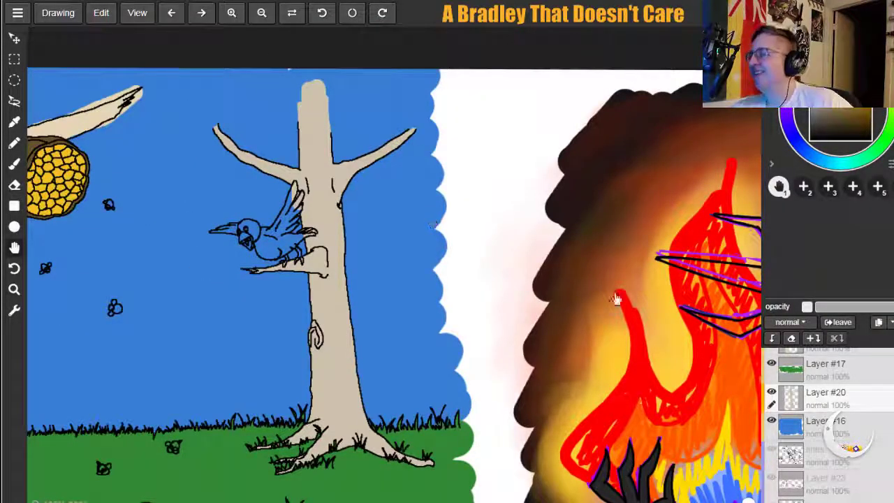
left_click_drag(715, 363, 520, 327)
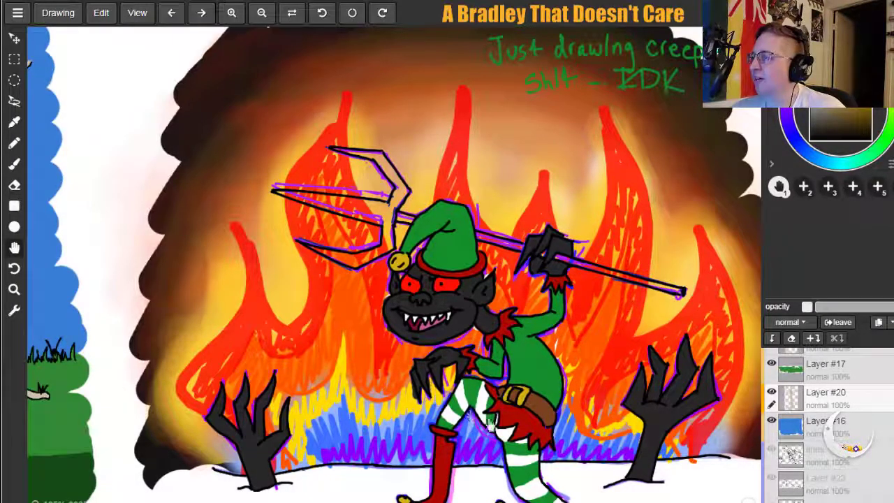
mouse_move(508, 450)
left_mouse_down()
mouse_move(451, 395)
mouse_move(490, 434)
left_mouse_up()
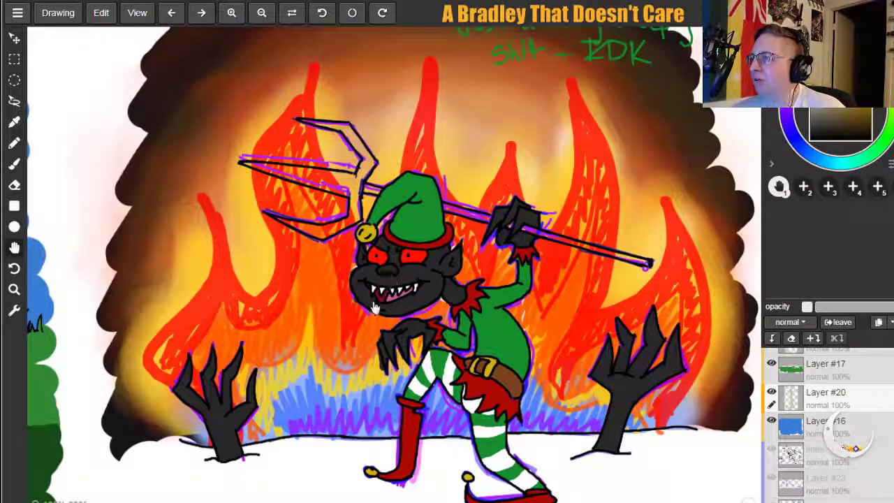
left_click_drag(177, 390, 469, 353)
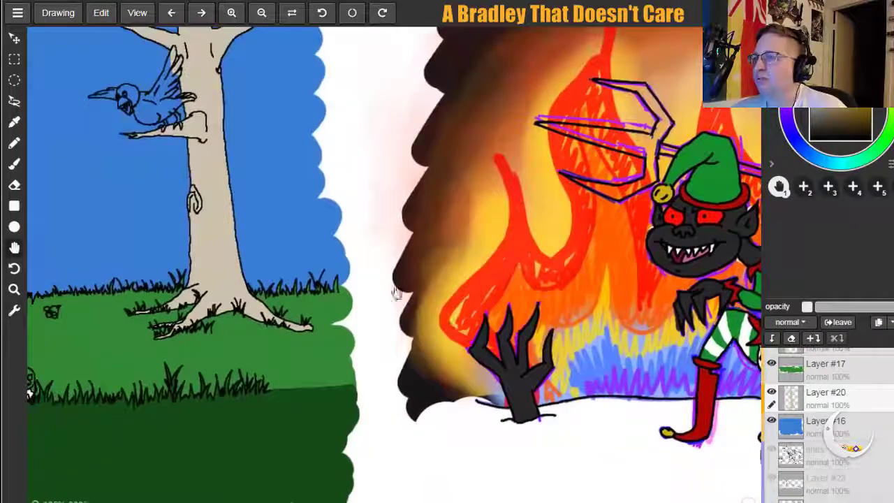
left_click_drag(266, 284, 422, 442)
left_click_drag(226, 317, 440, 393)
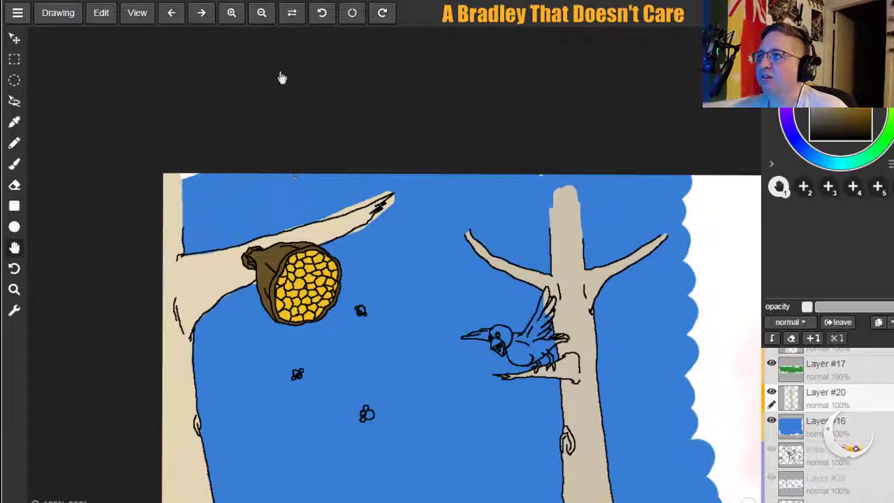
Sample the beehive tree's beige and fill the blue gaps inside the trunk's right outline and the branch's upper outline.
left_click(231, 13)
left_click(229, 17)
left_click(230, 17)
left_click_drag(233, 204, 530, 155)
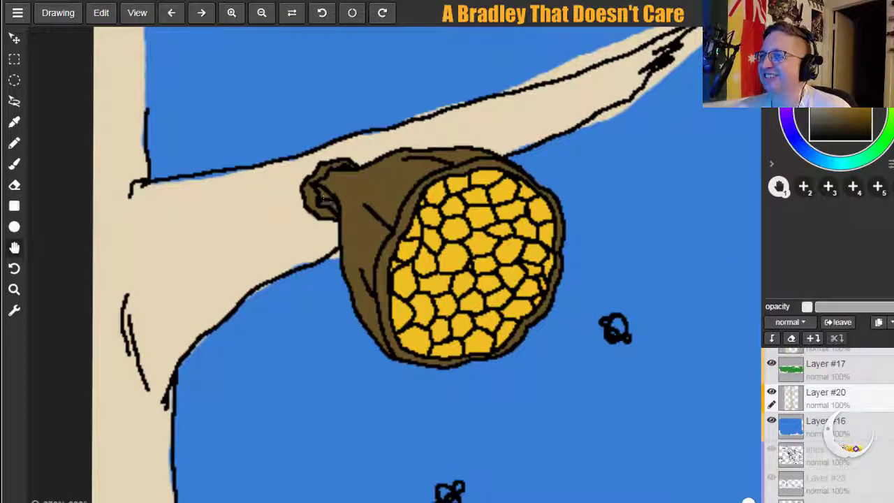
left_click(14, 164)
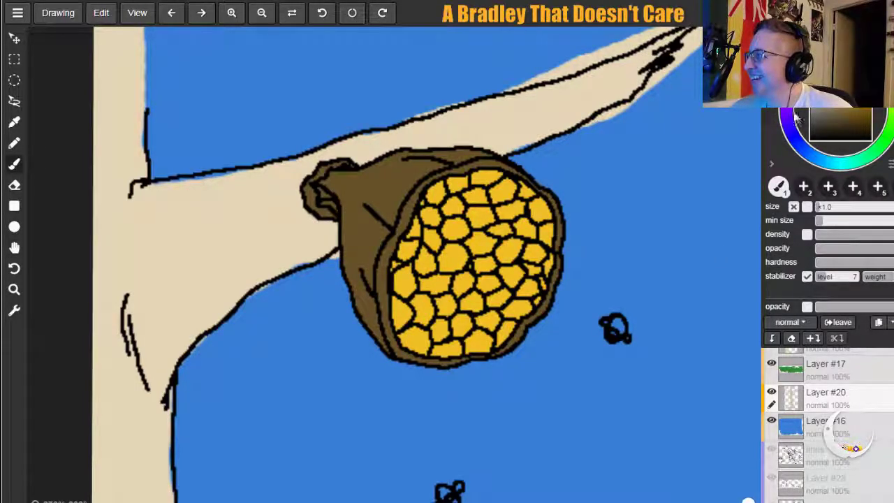
left_click(16, 122)
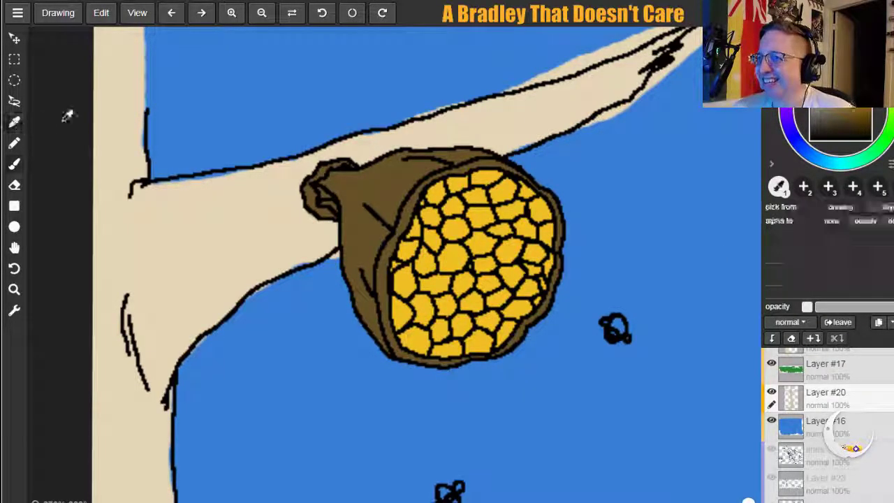
left_click(98, 127)
left_click(16, 166)
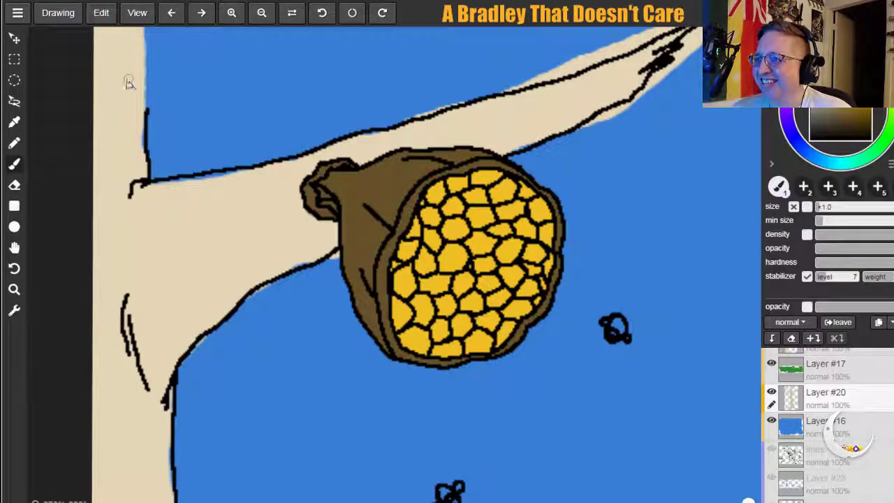
mouse_move(140, 94)
left_mouse_down()
mouse_move(144, 160)
mouse_move(141, 109)
mouse_move(132, 133)
mouse_move(143, 105)
left_mouse_up()
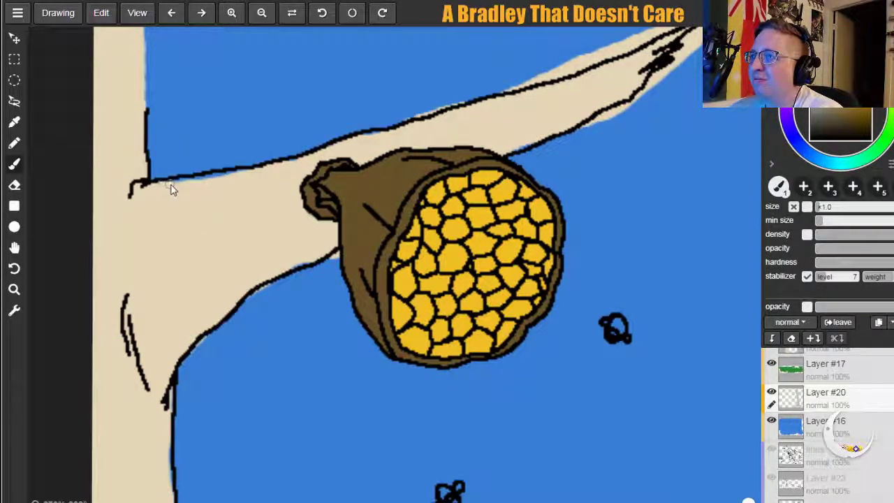
left_click_drag(180, 183, 277, 175)
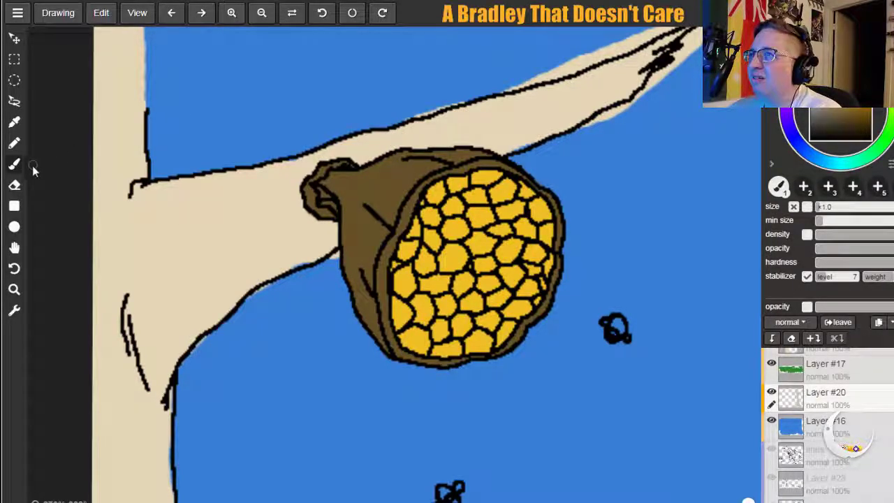
Fill the gap inside the hive branch's lower outline with beige and erase the stray beige beneath that outline near the trunk.
left_click(21, 187)
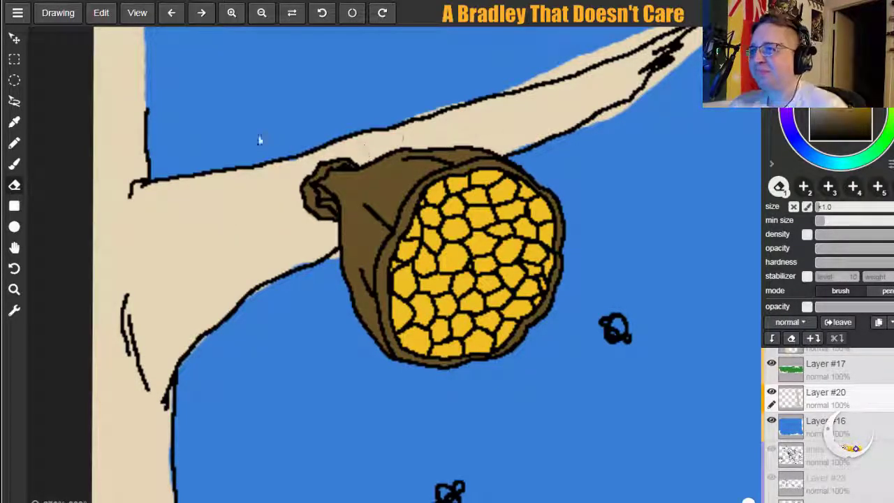
left_click(12, 165)
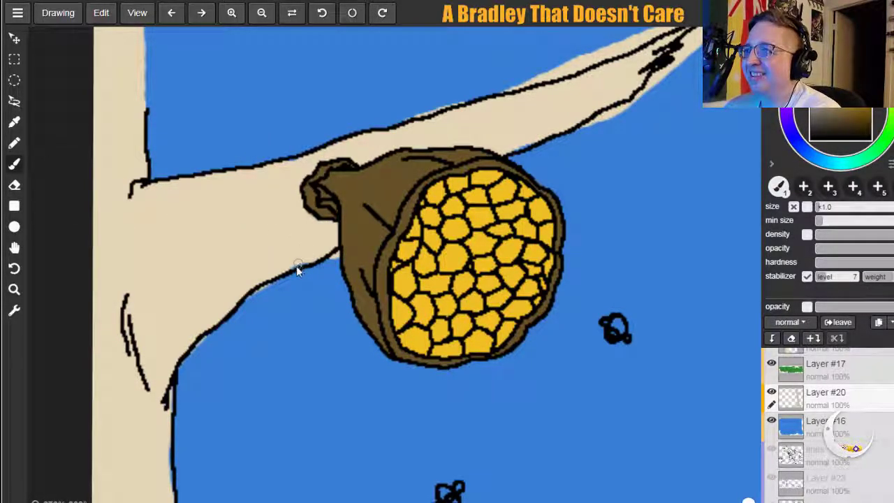
left_click_drag(282, 272, 319, 263)
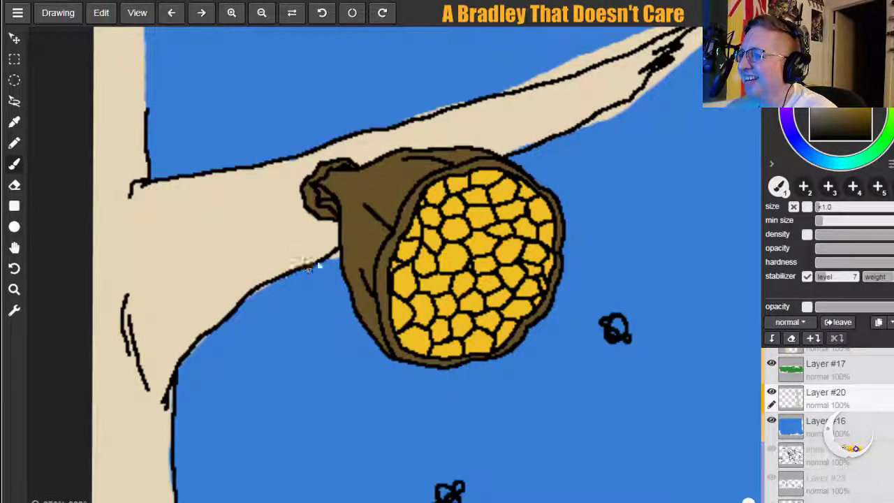
left_click(14, 185)
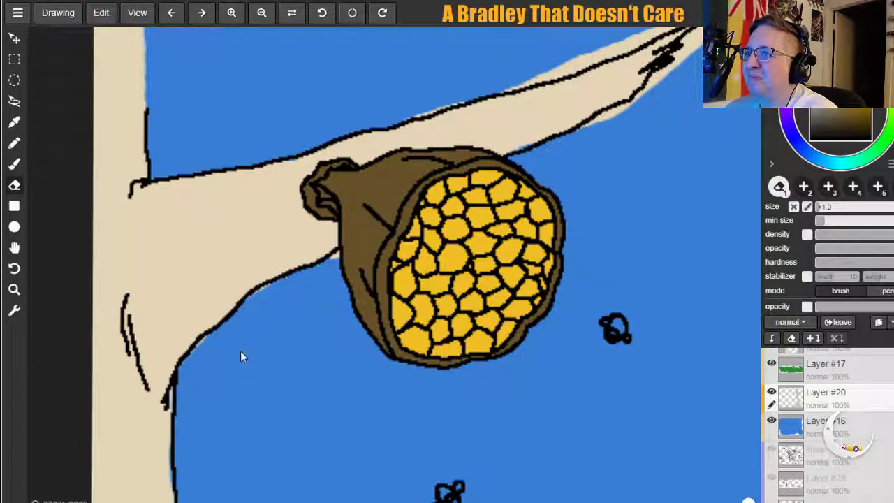
left_click_drag(183, 367, 204, 340)
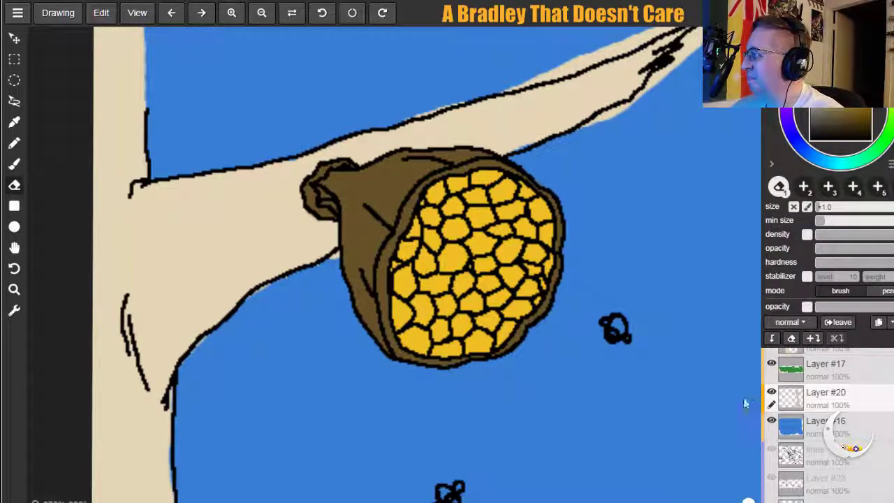
On the layer above Layer #17, erase the beige outside the hive branch's outer half and fill the gap beside the hive.
left_click(801, 351)
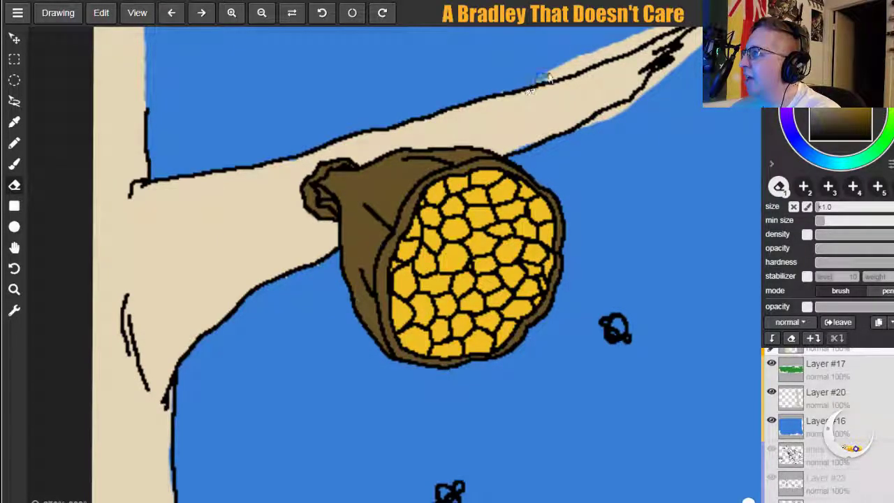
mouse_move(653, 31)
left_mouse_down()
mouse_move(586, 69)
mouse_move(496, 92)
left_mouse_up()
mouse_move(617, 44)
left_mouse_down()
mouse_move(590, 53)
mouse_move(677, 28)
mouse_move(598, 56)
left_mouse_up()
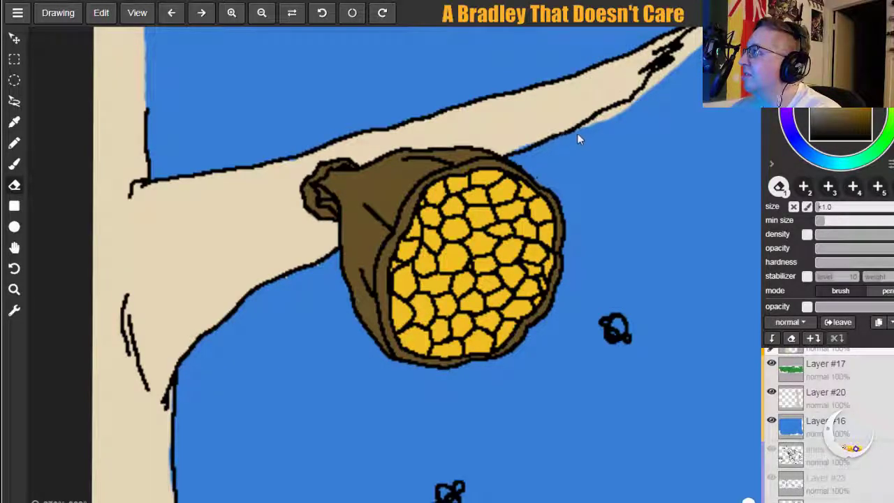
left_click_drag(598, 119, 625, 107)
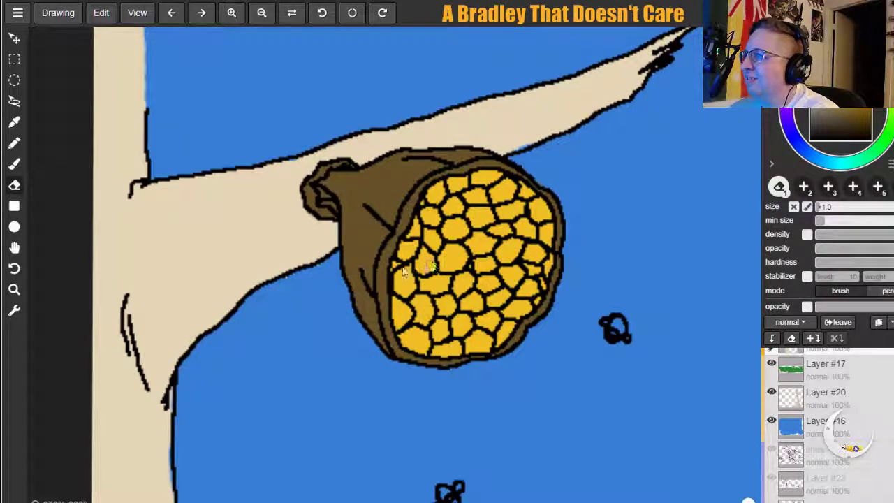
left_click(15, 167)
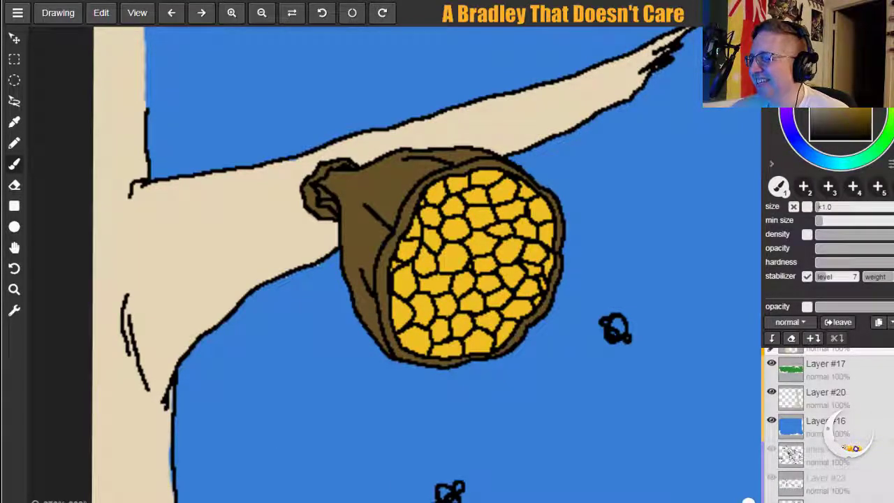
Examine the bees, the bird tree and the grassy ground for areas that still need color.
key("h")
left_click_drag(587, 409, 275, 299)
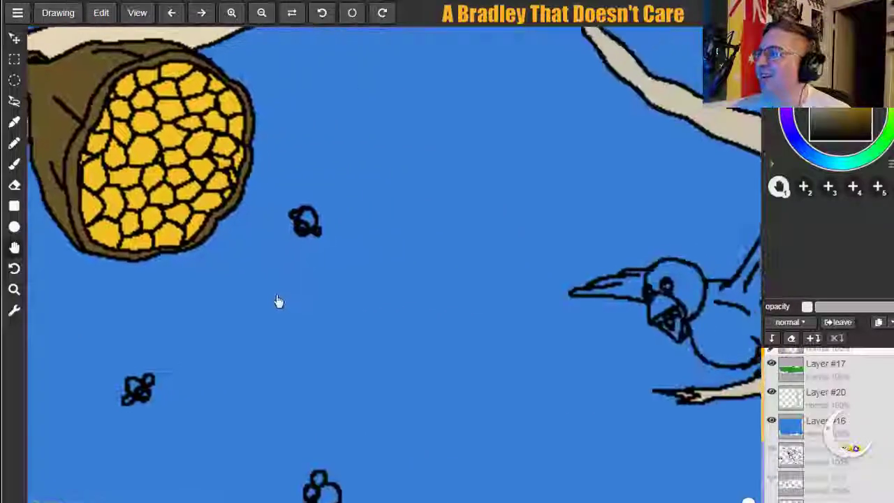
left_click_drag(577, 401, 276, 403)
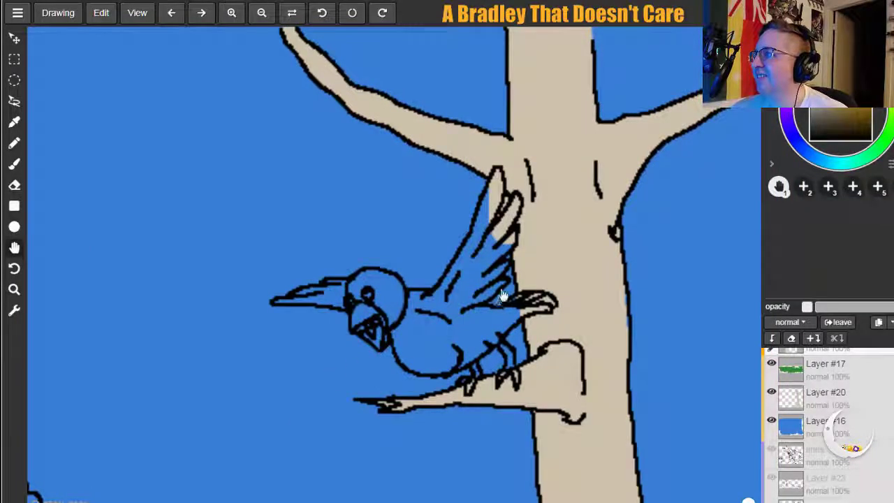
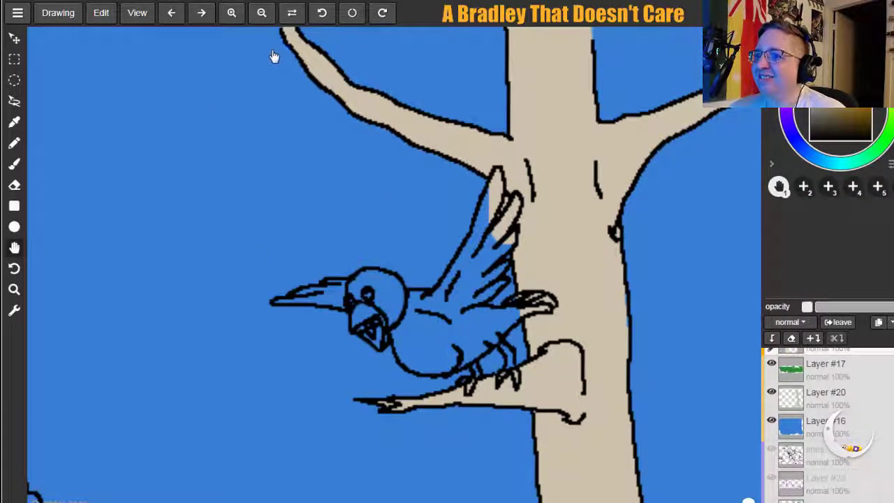
left_click(262, 14)
left_click(262, 13)
left_click(260, 13)
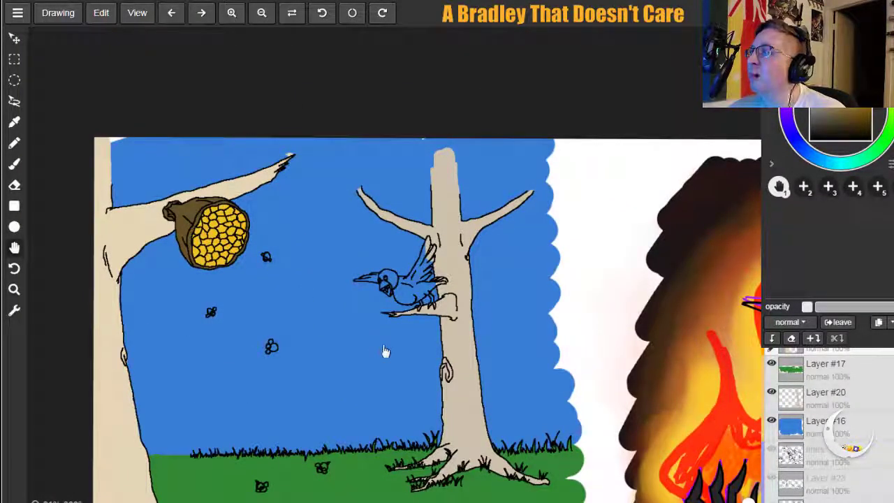
mouse_move(385, 359)
left_mouse_down()
mouse_move(372, 212)
mouse_move(399, 227)
mouse_move(423, 223)
mouse_move(441, 234)
left_mouse_up()
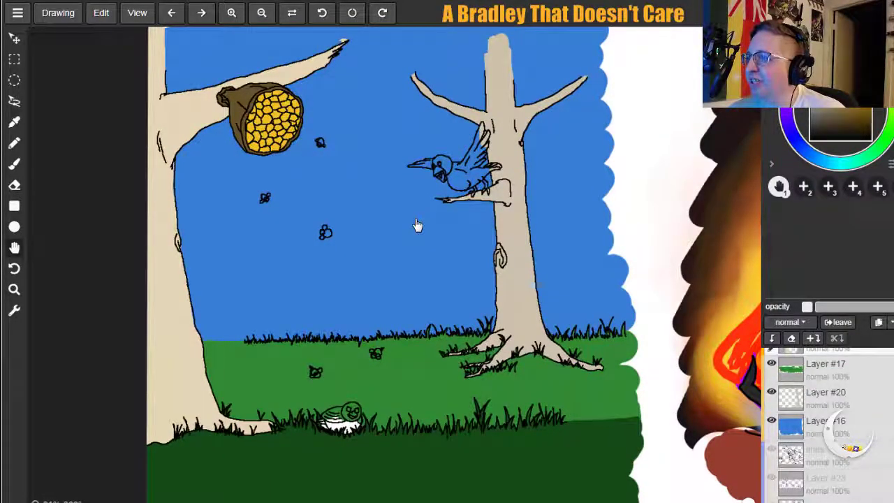
left_click_drag(412, 266, 443, 208)
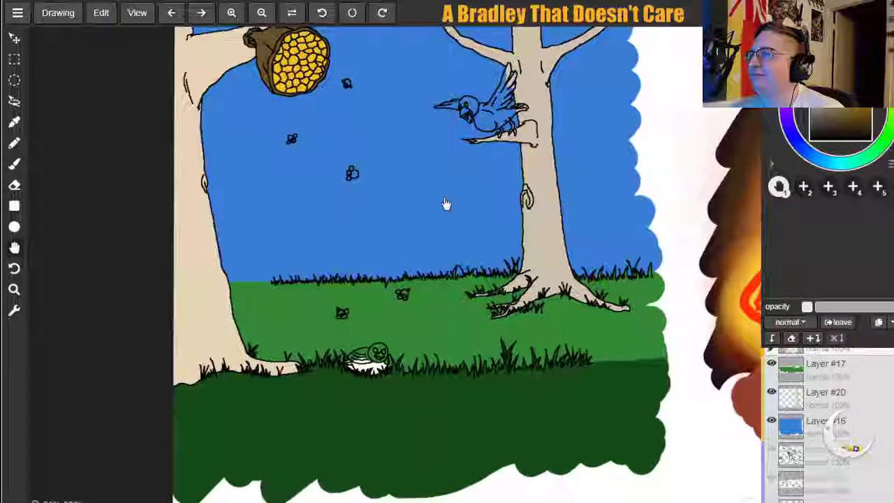
left_click_drag(363, 250, 355, 123)
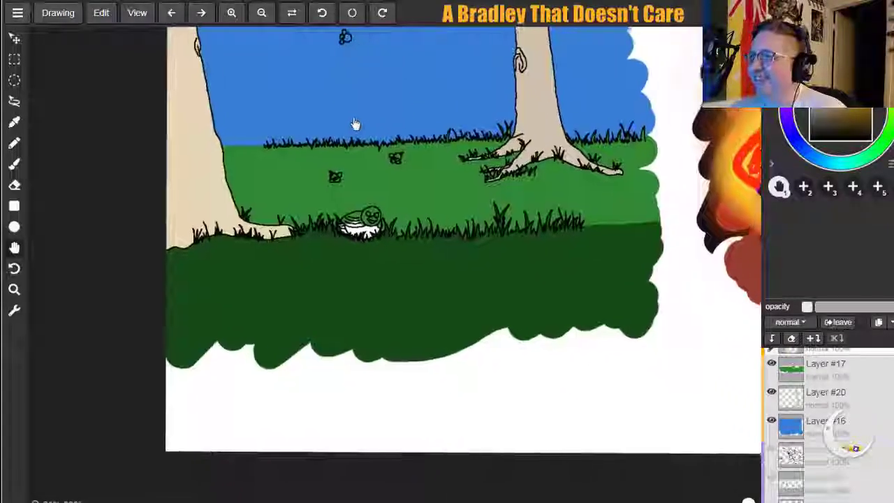
Paint the back and wings of the small bird in the foreground grass grayish brown.
left_click(236, 15)
left_click(236, 16)
left_click(236, 15)
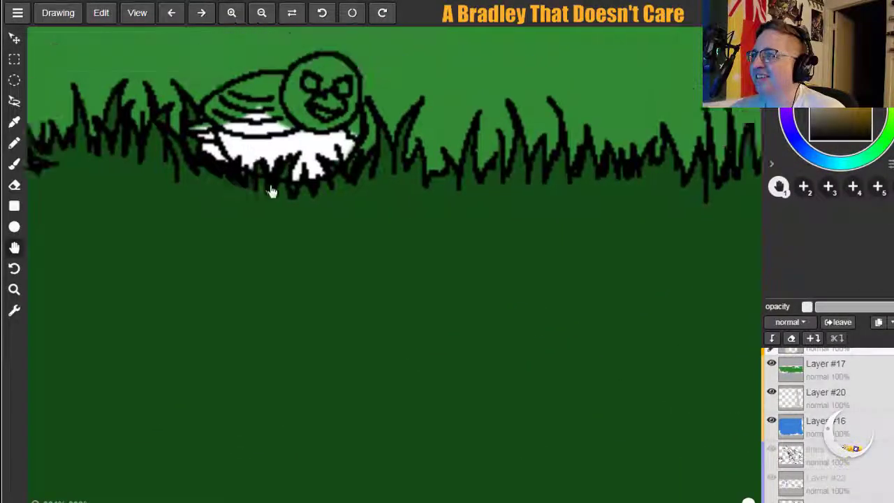
left_click_drag(273, 192, 350, 357)
left_click(234, 16)
left_click(234, 16)
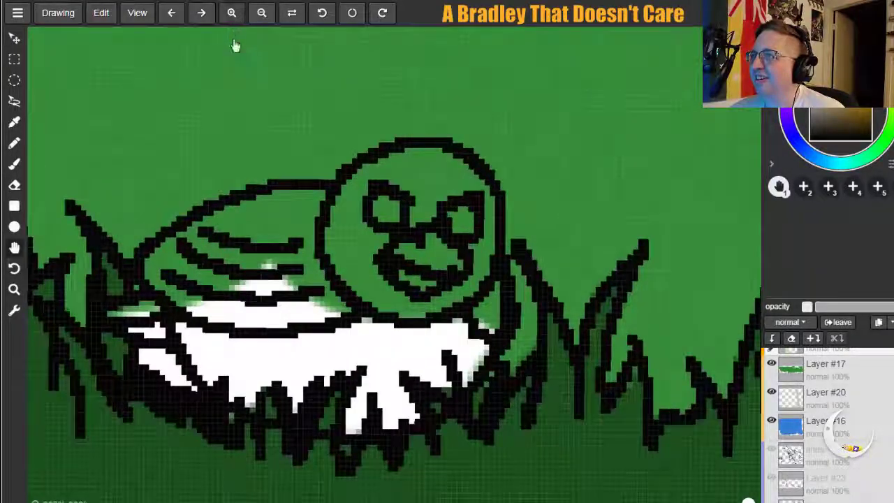
scroll(286, 175, "up", 3)
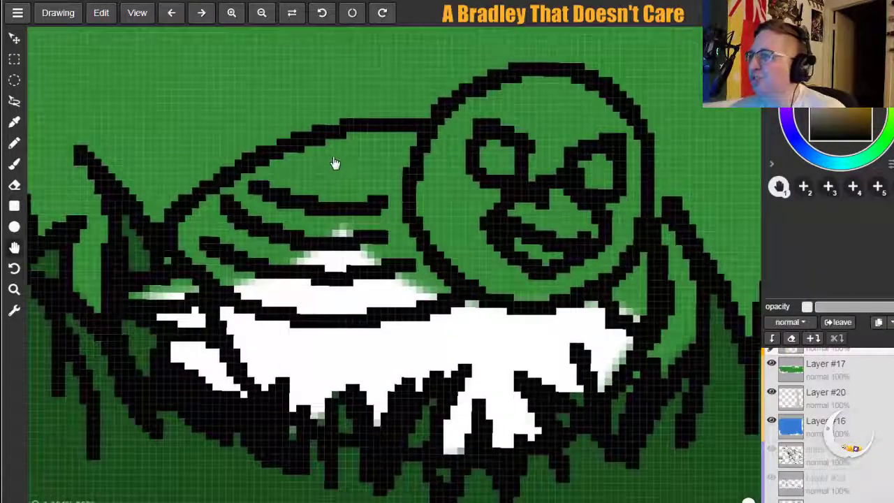
left_click_drag(335, 163, 305, 166)
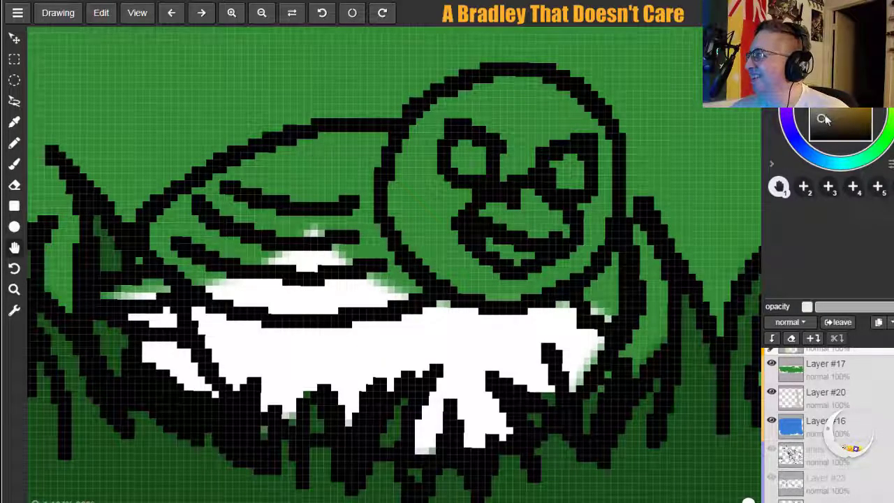
left_click(14, 163)
mouse_move(166, 235)
left_mouse_down()
mouse_move(195, 276)
mouse_move(185, 251)
mouse_move(285, 289)
mouse_move(265, 298)
mouse_move(389, 284)
mouse_move(400, 291)
mouse_move(346, 295)
left_mouse_up()
mouse_move(286, 296)
left_mouse_down()
mouse_move(244, 281)
mouse_move(178, 216)
mouse_move(295, 159)
mouse_move(337, 146)
mouse_move(384, 146)
mouse_move(365, 173)
mouse_move(397, 273)
mouse_move(361, 223)
mouse_move(341, 216)
mouse_move(343, 200)
mouse_move(341, 248)
mouse_move(326, 250)
mouse_move(310, 183)
mouse_move(281, 240)
mouse_move(299, 264)
mouse_move(248, 204)
mouse_move(237, 239)
mouse_move(280, 269)
left_mouse_up()
mouse_move(579, 321)
left_mouse_down()
mouse_move(606, 286)
mouse_move(609, 256)
left_mouse_up()
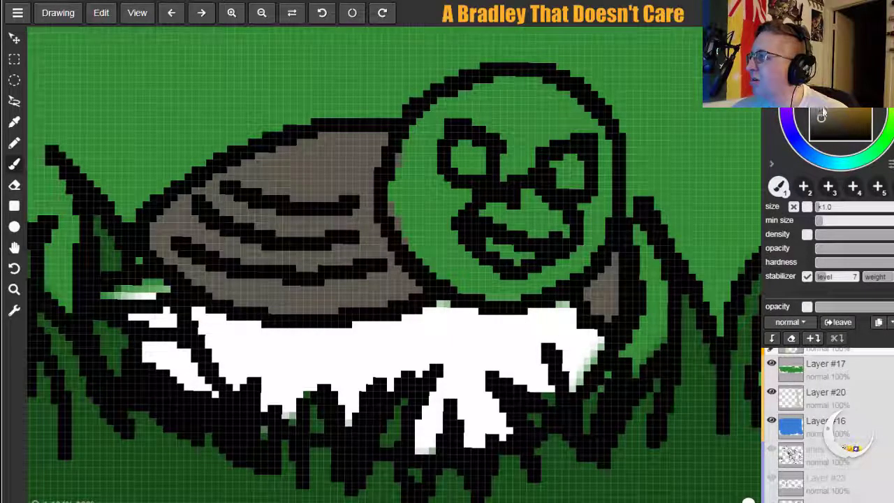
Paint the grass bird's head a lighter taupe and its belly pale beige, down to the grass blades.
mouse_move(406, 227)
left_mouse_down()
mouse_move(408, 173)
mouse_move(425, 138)
mouse_move(465, 111)
mouse_move(536, 98)
mouse_move(578, 113)
mouse_move(606, 150)
mouse_move(609, 187)
mouse_move(592, 240)
mouse_move(570, 265)
mouse_move(519, 293)
mouse_move(482, 291)
mouse_move(440, 271)
mouse_move(407, 215)
mouse_move(430, 174)
mouse_move(445, 240)
mouse_move(447, 222)
mouse_move(491, 281)
mouse_move(476, 269)
mouse_move(487, 123)
mouse_move(509, 130)
mouse_move(518, 159)
mouse_move(548, 147)
left_mouse_up()
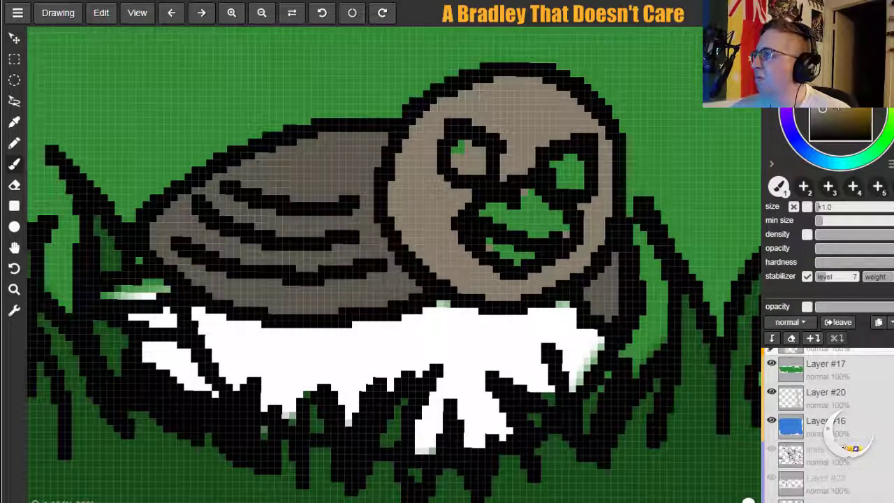
mouse_move(200, 319)
left_mouse_down()
mouse_move(255, 375)
mouse_move(244, 382)
mouse_move(245, 343)
mouse_move(262, 338)
mouse_move(274, 404)
mouse_move(300, 410)
mouse_move(281, 342)
mouse_move(338, 345)
mouse_move(461, 322)
mouse_move(443, 321)
mouse_move(436, 341)
mouse_move(333, 381)
mouse_move(331, 400)
mouse_move(314, 368)
mouse_move(347, 385)
left_mouse_up()
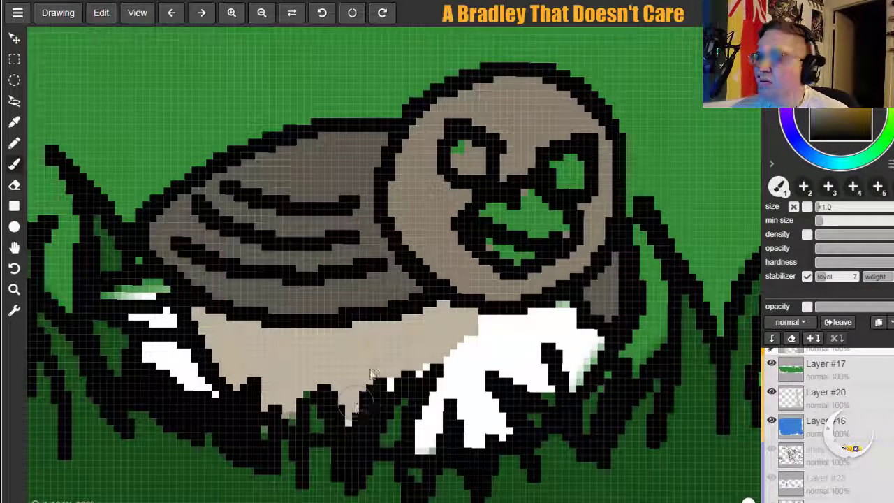
mouse_move(353, 412)
left_mouse_down()
mouse_move(390, 362)
mouse_move(466, 348)
mouse_move(431, 446)
mouse_move(459, 378)
mouse_move(477, 443)
mouse_move(490, 419)
mouse_move(457, 337)
mouse_move(562, 316)
mouse_move(578, 353)
mouse_move(592, 346)
mouse_move(574, 379)
mouse_move(545, 354)
mouse_move(491, 361)
mouse_move(550, 387)
left_mouse_up()
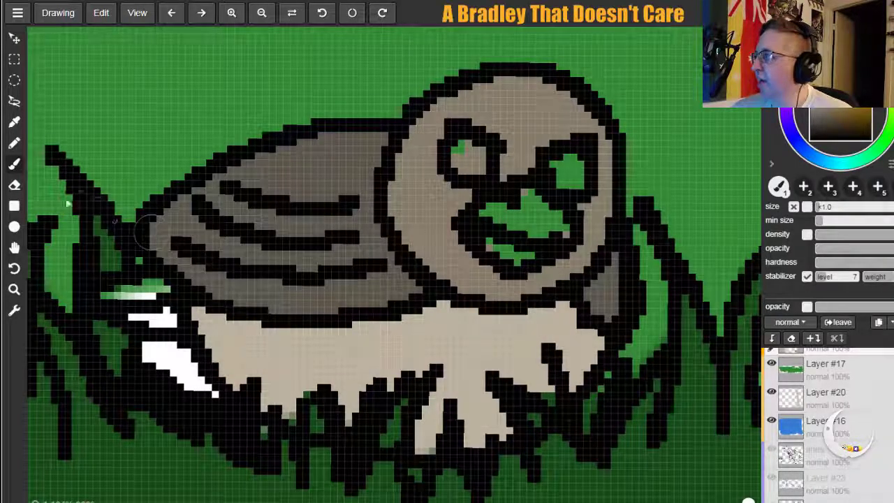
Try to cover the white gaps around the grass bird's tail with the sampled dark grass green, and undo the stroke.
left_click(14, 121)
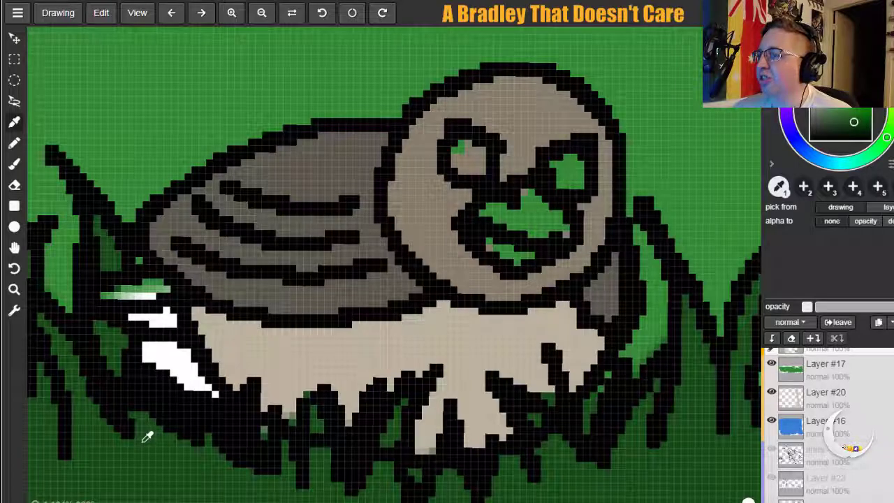
left_click(79, 385)
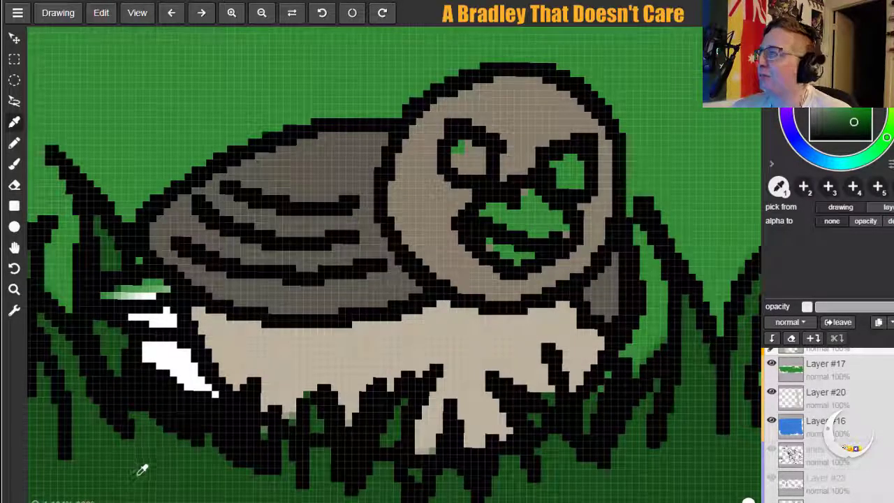
left_click(14, 168)
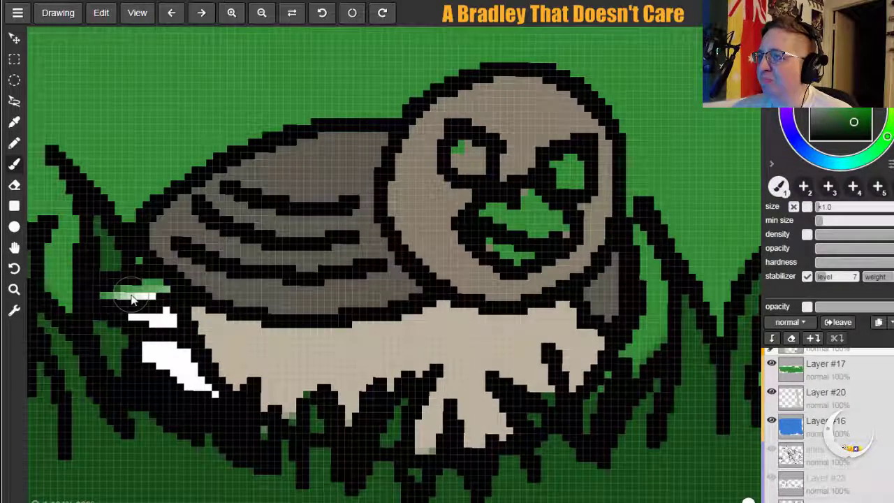
left_click_drag(130, 300, 148, 332)
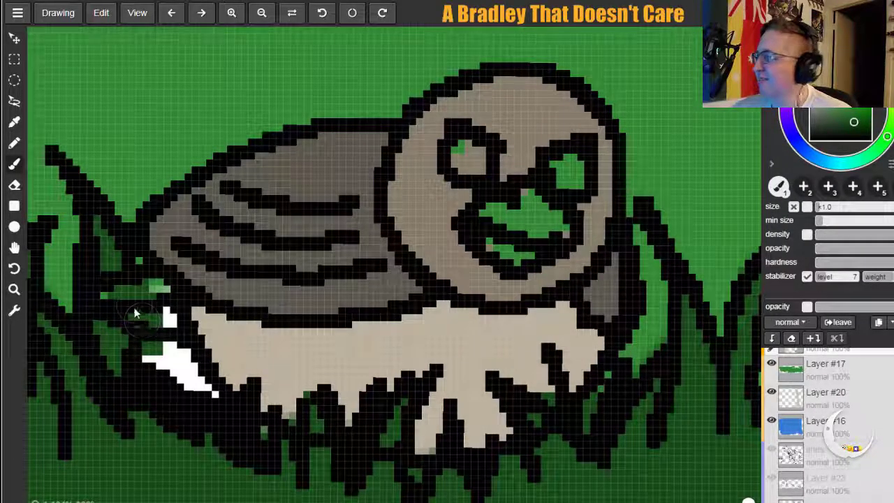
key("ctrl+z")
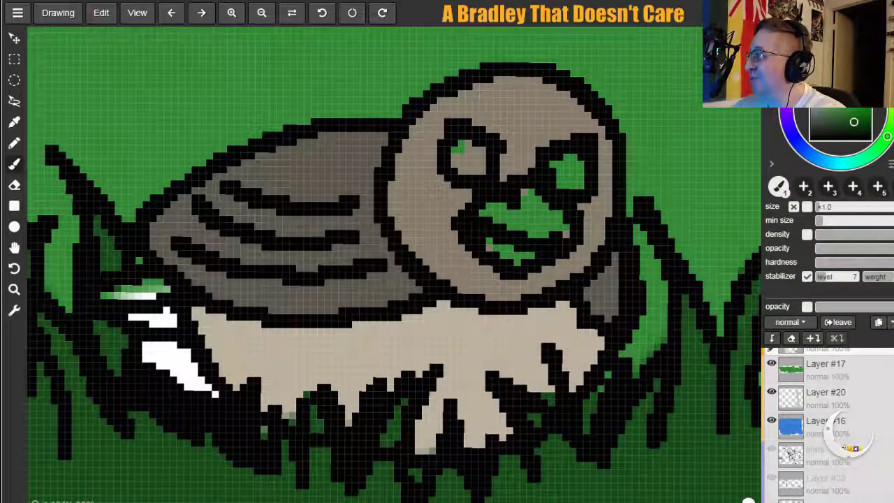
Fill the white gaps around the grass bird's tail with dark grass green on Layer #18.
scroll(831, 420, "up", 3)
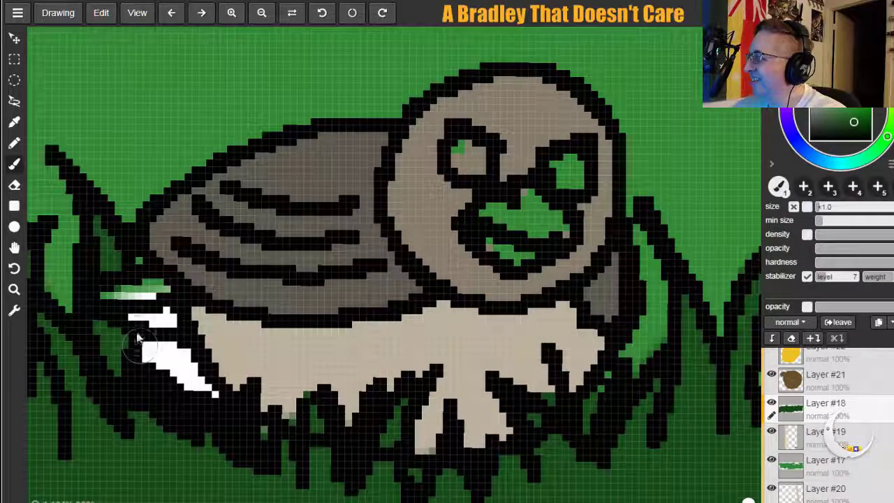
mouse_move(134, 300)
left_mouse_down()
mouse_move(151, 340)
mouse_move(120, 297)
mouse_move(126, 286)
mouse_move(164, 321)
mouse_move(209, 409)
mouse_move(154, 358)
left_mouse_up()
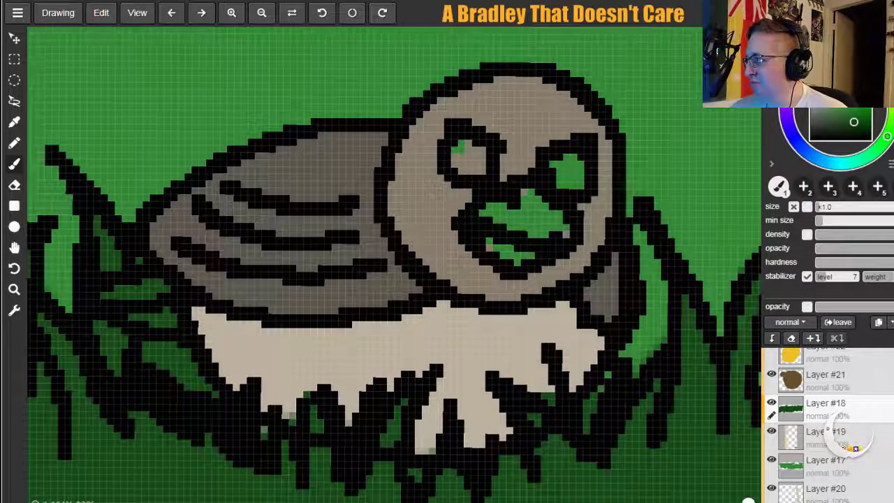
Paint both halves of the grass bird's beak bright yellow on Layer #19.
left_click(883, 99)
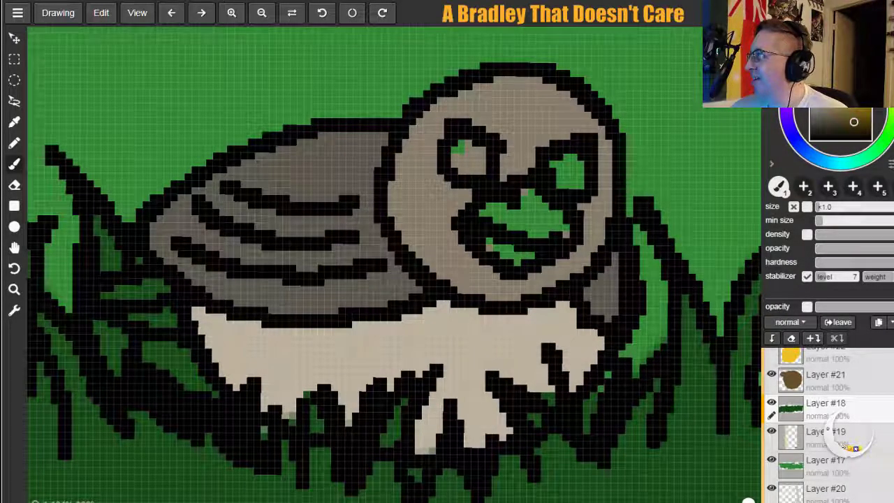
left_click(859, 97)
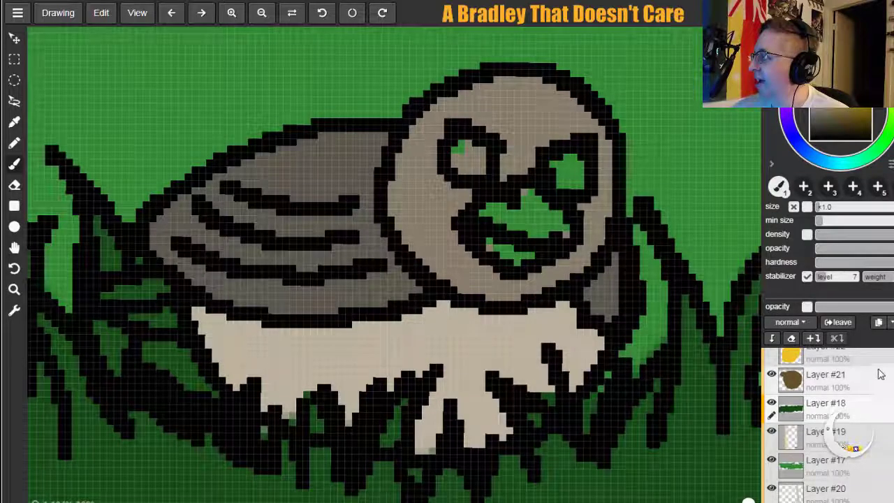
scroll(852, 444, "down", 2)
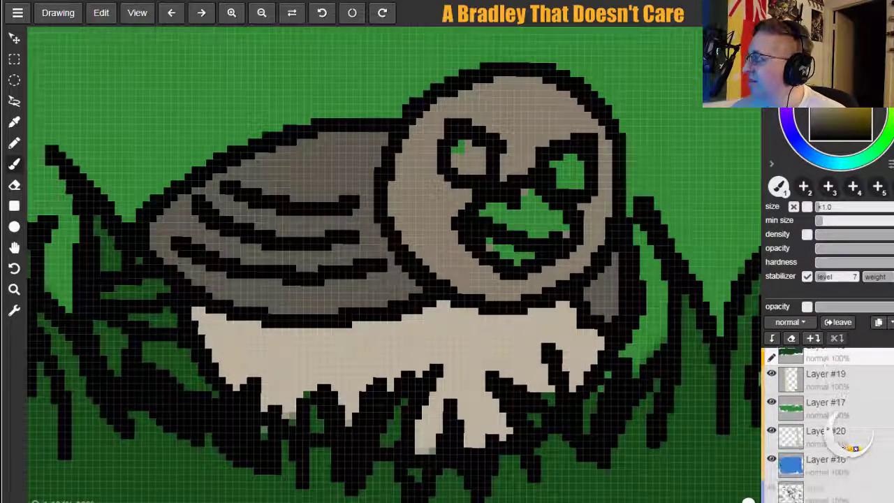
scroll(852, 444, "up", 3)
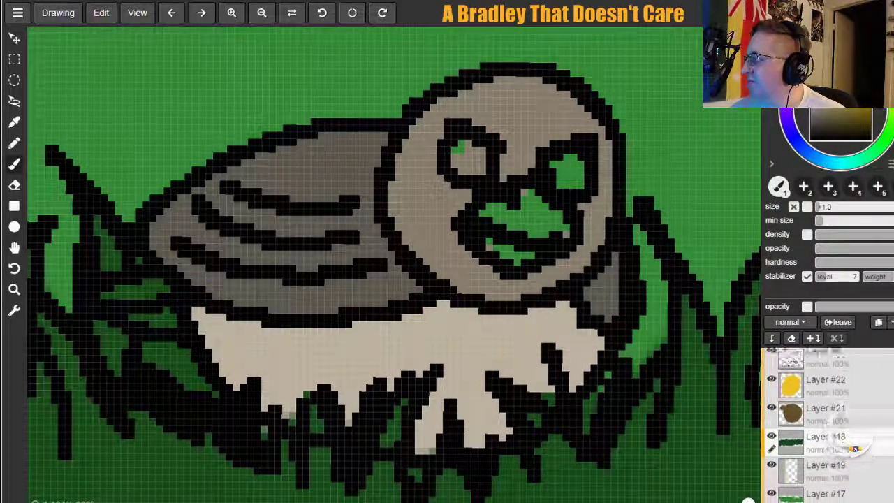
scroll(851, 444, "down", 3)
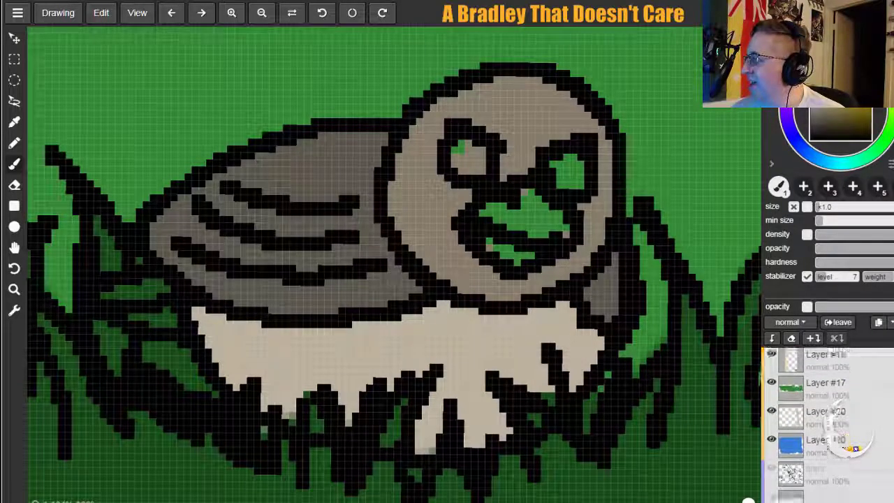
left_click(828, 360)
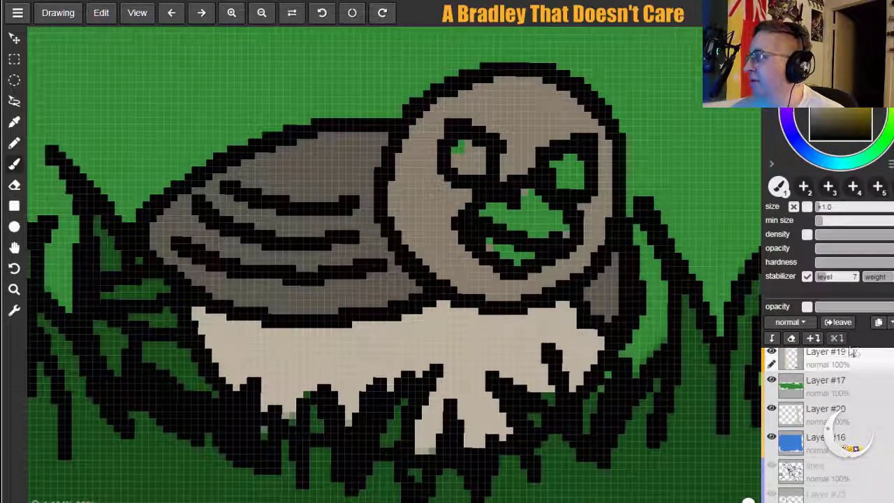
mouse_move(496, 237)
left_mouse_down()
mouse_move(523, 254)
mouse_move(558, 234)
left_mouse_up()
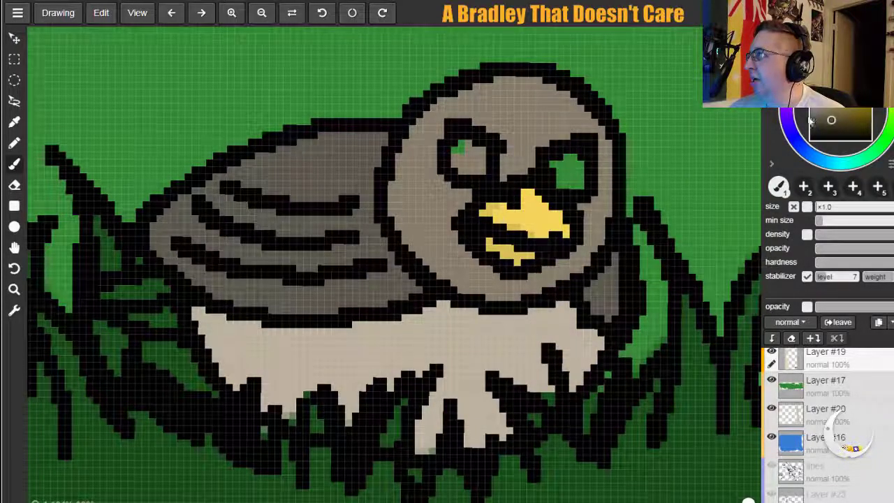
Cover the green and taupe inside both of the grass bird's eyes with dark olive gray.
mouse_move(486, 165)
left_mouse_down()
mouse_move(480, 151)
mouse_move(479, 160)
mouse_move(486, 146)
left_mouse_up()
left_click_drag(548, 167, 583, 148)
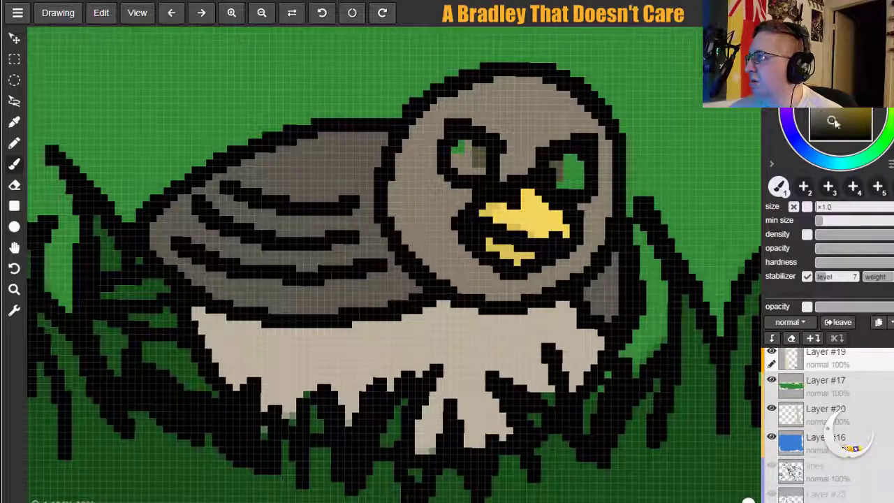
mouse_move(455, 171)
left_mouse_down()
mouse_move(467, 147)
mouse_move(458, 161)
mouse_move(468, 169)
left_mouse_up()
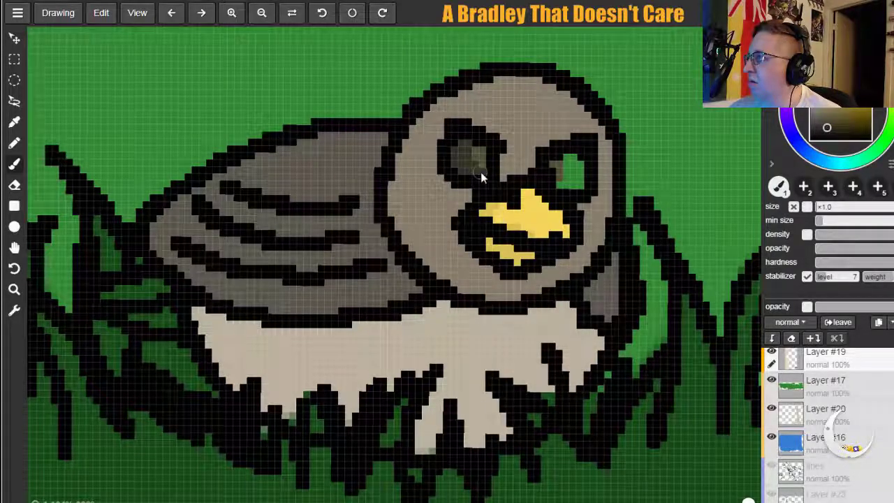
left_click_drag(558, 181, 574, 175)
mouse_move(472, 144)
left_mouse_down()
mouse_move(470, 162)
mouse_move(482, 174)
left_mouse_up()
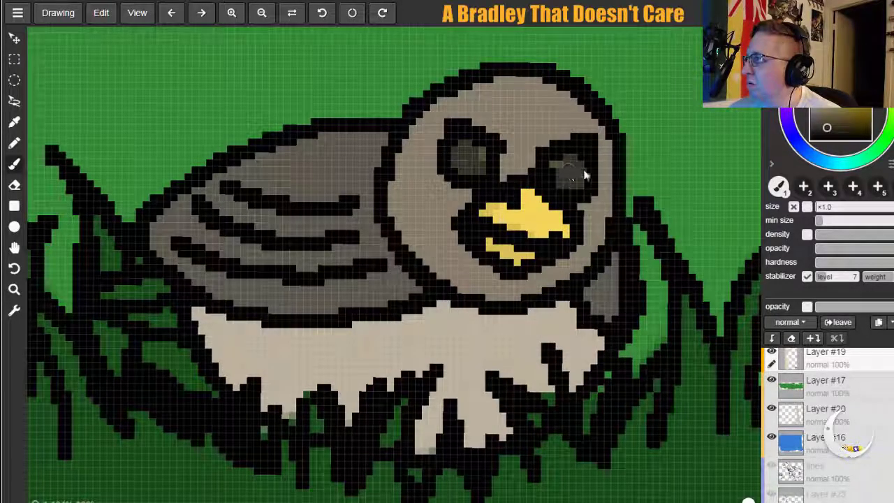
Add a small pale beige highlight at the beak-side edge of each of the grass bird's eyes, undoing the strokes that overshoot.
left_click_drag(827, 128, 711, 114)
mouse_move(487, 151)
left_mouse_down()
mouse_move(514, 155)
mouse_move(500, 158)
left_mouse_up()
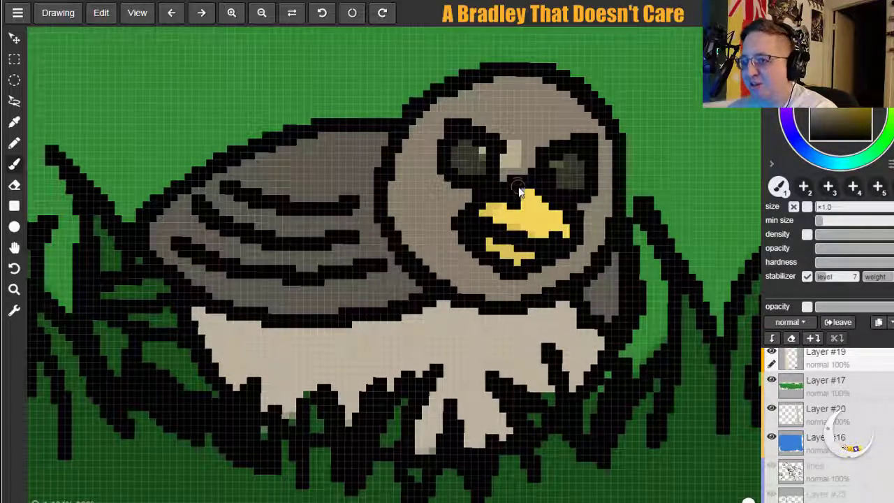
key("ctrl+z")
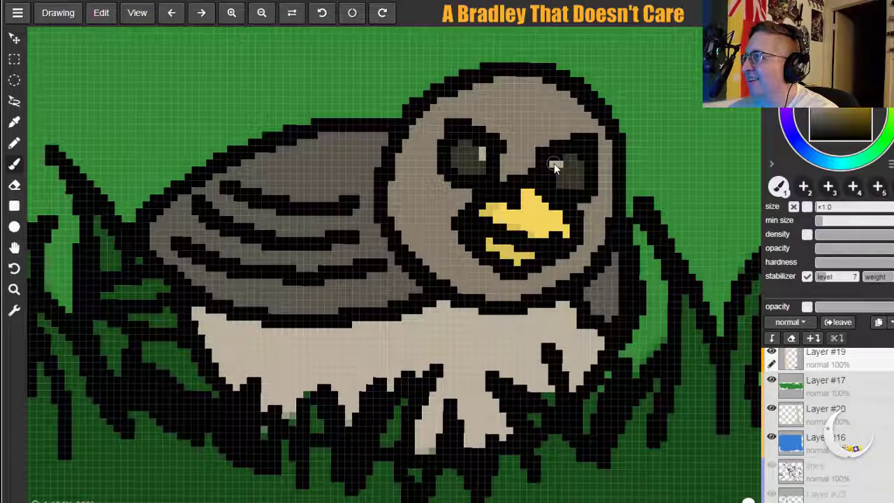
left_click_drag(554, 167, 612, 176)
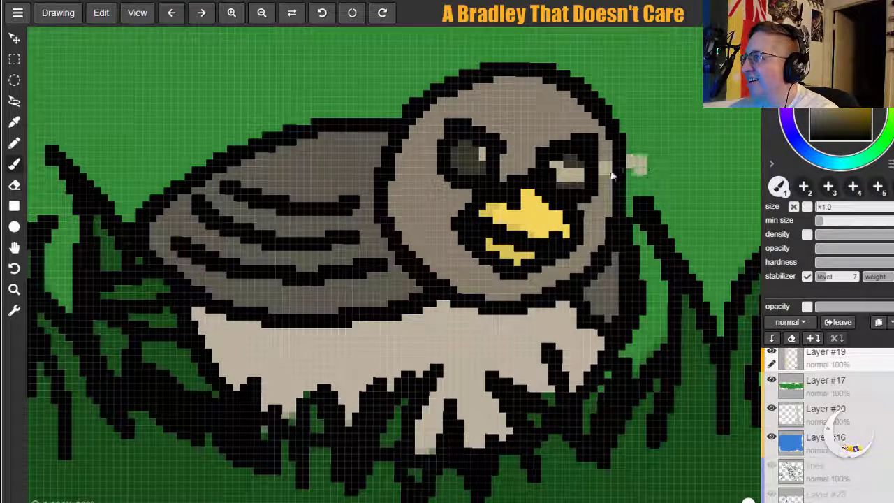
key("ctrl+z")
left_click(552, 169)
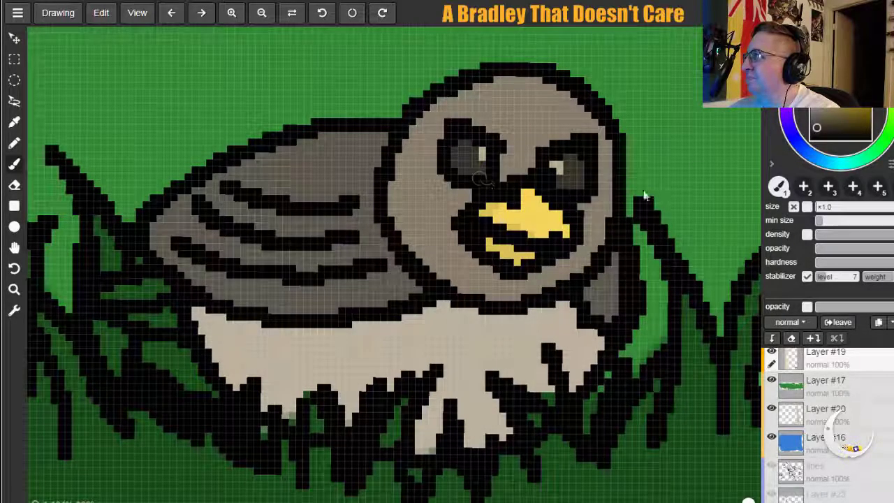
Darken the grass bird's eyes around the highlights to a near-black gray, undoing the overshooting stroke.
left_click(826, 135)
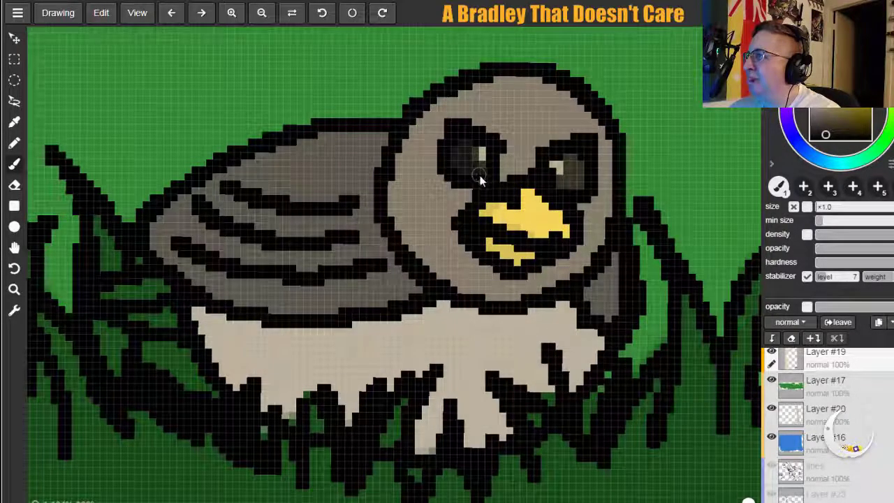
mouse_move(583, 152)
left_mouse_down()
mouse_move(563, 192)
mouse_move(582, 151)
mouse_move(575, 150)
mouse_move(618, 159)
mouse_move(629, 181)
left_mouse_up()
key("ctrl+z")
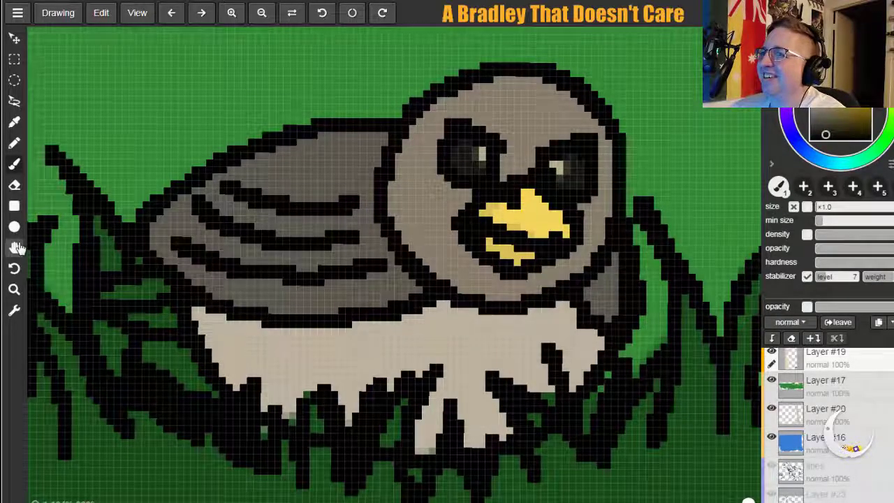
Color the legs and claws of the large bird on the branch mustard yellow on Layer #19.
left_click(14, 248)
left_click_drag(660, 143, 380, 400)
left_click_drag(591, 164, 429, 445)
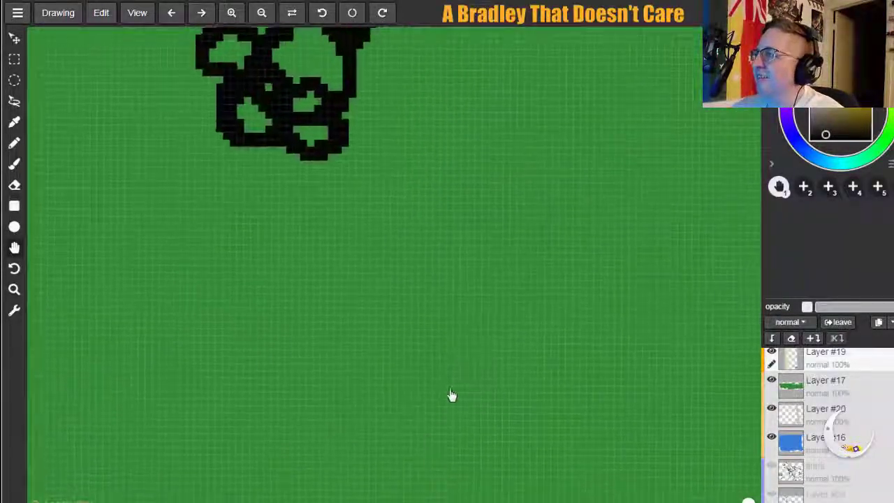
left_click_drag(605, 145, 528, 461)
left_click_drag(621, 128, 483, 328)
scroll(483, 327, "up", 15)
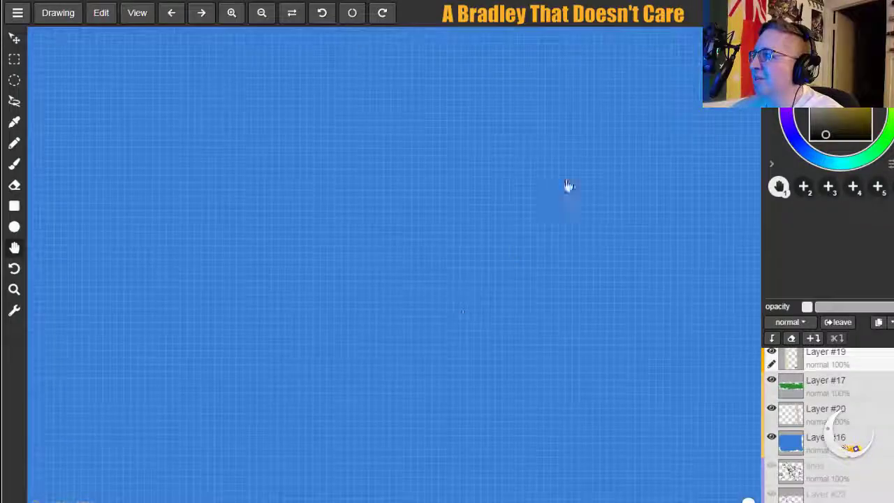
scroll(412, 488, "up", 15)
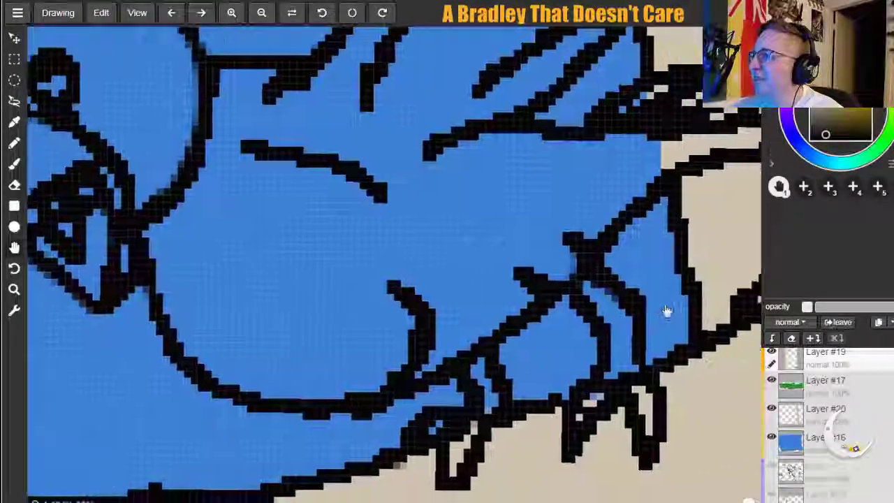
left_click_drag(666, 311, 664, 310)
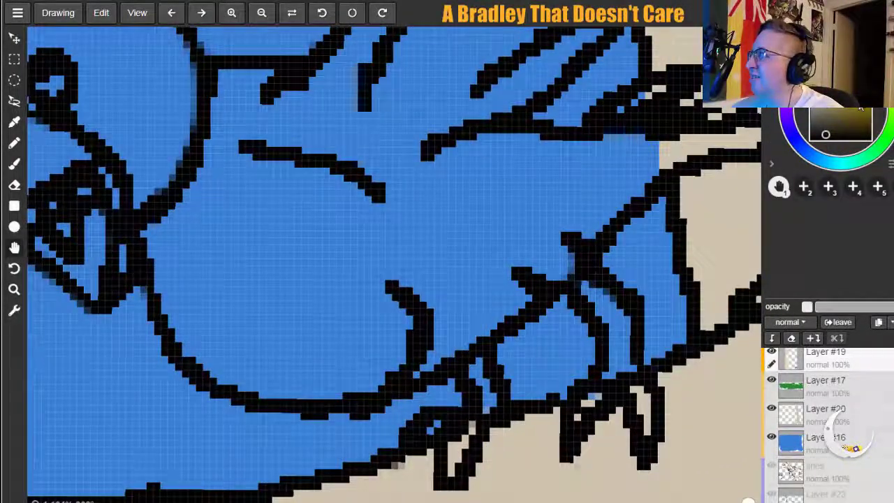
left_click(15, 164)
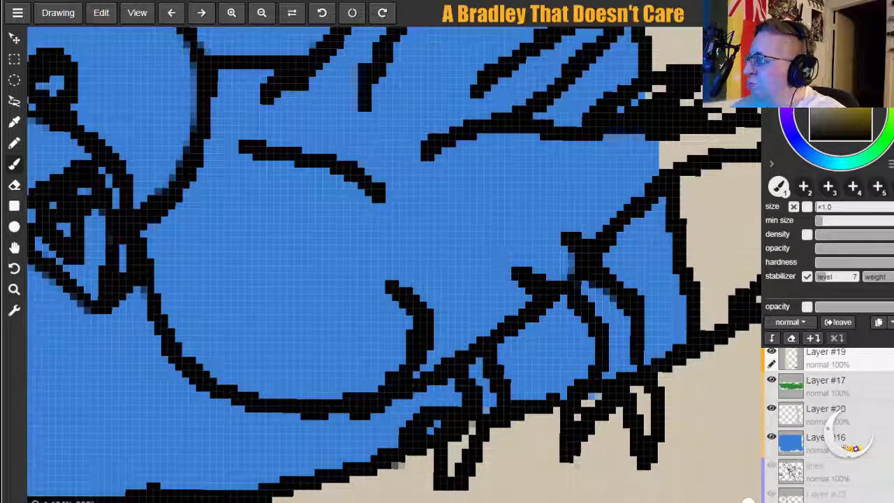
scroll(851, 439, "up", 2)
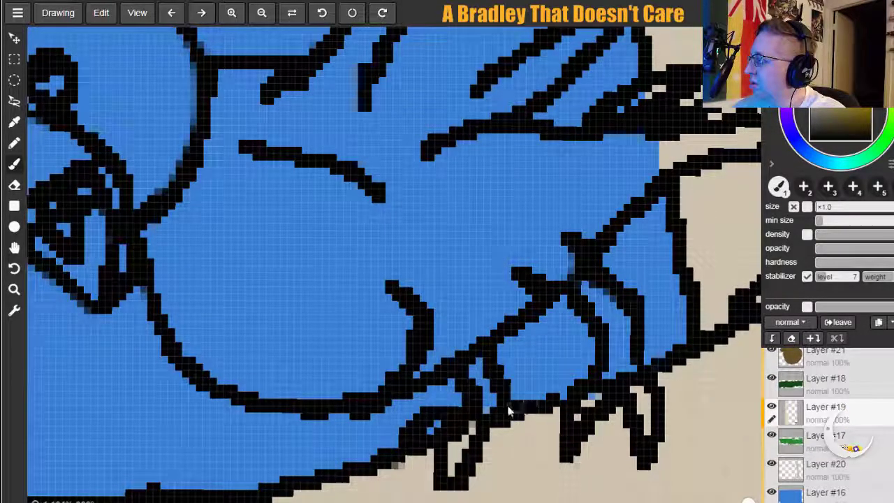
mouse_move(473, 435)
left_mouse_down()
mouse_move(453, 455)
mouse_move(471, 427)
mouse_move(430, 440)
mouse_move(488, 408)
mouse_move(482, 380)
mouse_move(470, 377)
mouse_move(478, 368)
mouse_move(492, 402)
left_mouse_up()
mouse_move(576, 426)
left_mouse_down()
mouse_move(624, 367)
mouse_move(644, 411)
mouse_move(637, 380)
mouse_move(649, 433)
mouse_move(627, 341)
mouse_move(586, 287)
mouse_move(618, 353)
left_mouse_up()
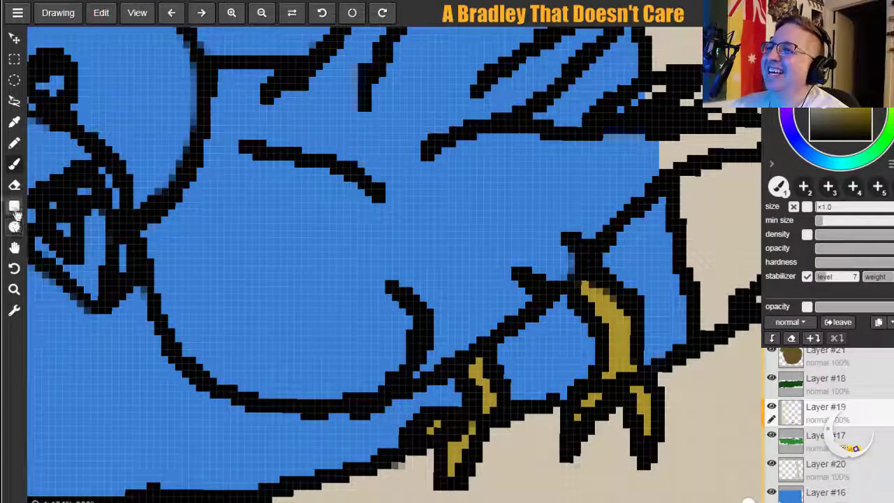
Outline and fill the branch bird's round chest and belly with grayish khaki, back to the top of its front leg.
mouse_move(153, 234)
left_mouse_down()
mouse_move(148, 271)
mouse_move(146, 246)
mouse_move(202, 363)
mouse_move(198, 210)
mouse_move(188, 217)
mouse_move(180, 209)
mouse_move(210, 172)
mouse_move(256, 172)
mouse_move(208, 166)
mouse_move(380, 201)
mouse_move(328, 195)
mouse_move(381, 227)
mouse_move(414, 277)
mouse_move(359, 215)
mouse_move(428, 325)
mouse_move(398, 268)
mouse_move(444, 332)
mouse_move(419, 344)
mouse_move(426, 357)
mouse_move(415, 368)
mouse_move(326, 373)
mouse_move(215, 325)
mouse_move(200, 333)
mouse_move(234, 379)
mouse_move(226, 385)
mouse_move(288, 395)
mouse_move(378, 381)
mouse_move(343, 395)
mouse_move(370, 392)
mouse_move(208, 283)
left_mouse_up()
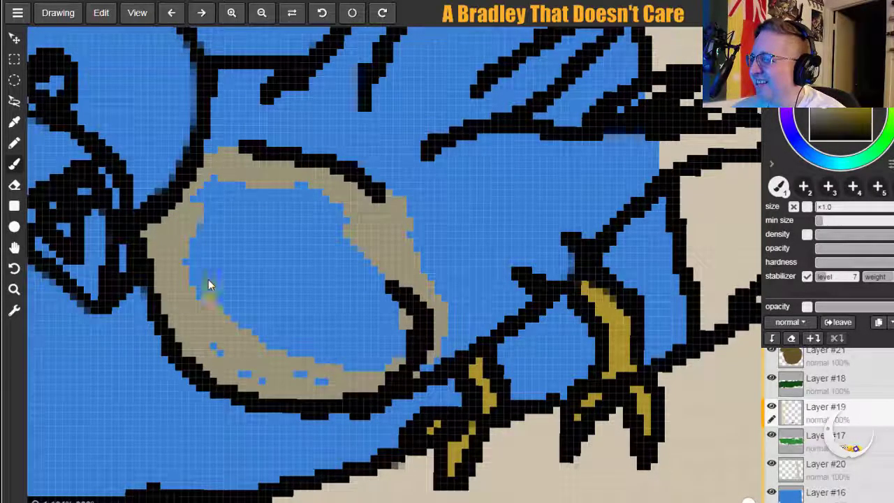
mouse_move(201, 221)
left_mouse_down()
mouse_move(235, 174)
mouse_move(225, 190)
mouse_move(218, 350)
mouse_move(212, 264)
mouse_move(263, 380)
mouse_move(290, 391)
mouse_move(340, 385)
mouse_move(312, 375)
mouse_move(298, 346)
mouse_move(320, 362)
mouse_move(334, 357)
mouse_move(295, 289)
mouse_move(323, 297)
mouse_move(375, 371)
mouse_move(364, 349)
mouse_move(391, 335)
mouse_move(385, 310)
mouse_move(405, 346)
mouse_move(380, 292)
mouse_move(329, 332)
mouse_move(254, 228)
mouse_move(301, 348)
mouse_move(242, 228)
mouse_move(255, 316)
mouse_move(283, 353)
mouse_move(236, 262)
left_mouse_up()
mouse_move(342, 218)
left_mouse_down()
mouse_move(358, 260)
mouse_move(269, 199)
mouse_move(320, 224)
mouse_move(303, 235)
mouse_move(256, 222)
mouse_move(342, 282)
mouse_move(282, 280)
mouse_move(267, 210)
left_mouse_up()
mouse_move(294, 296)
left_mouse_down()
mouse_move(288, 246)
mouse_move(309, 253)
mouse_move(302, 281)
mouse_move(317, 273)
mouse_move(332, 281)
mouse_move(370, 264)
mouse_move(349, 318)
left_mouse_up()
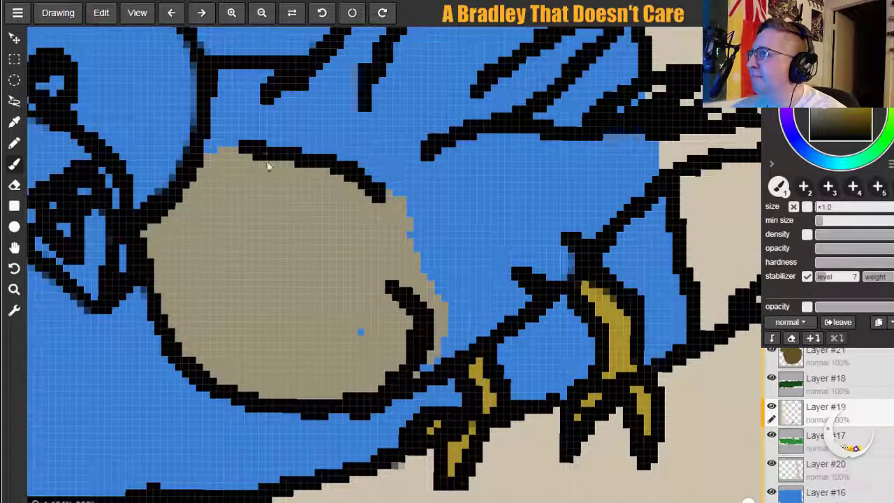
mouse_move(378, 211)
left_mouse_down()
mouse_move(444, 286)
mouse_move(412, 259)
mouse_move(528, 291)
mouse_move(451, 293)
mouse_move(519, 292)
mouse_move(452, 342)
mouse_move(506, 324)
mouse_move(477, 334)
mouse_move(522, 296)
mouse_move(501, 311)
mouse_move(455, 289)
mouse_move(454, 318)
left_mouse_up()
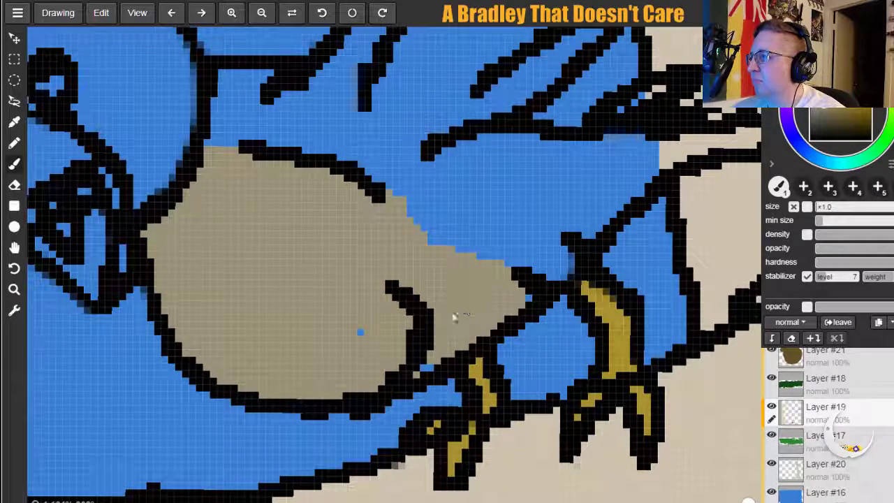
left_click(531, 301)
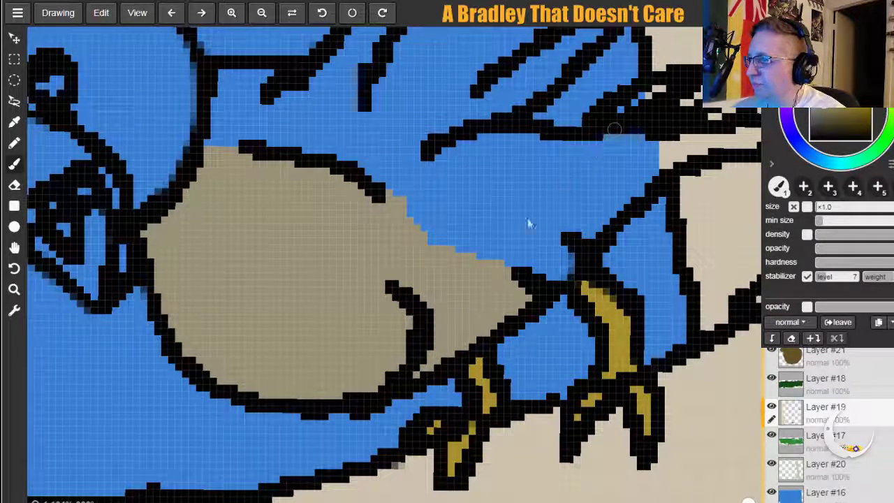
Extend the khaki belly color along the branch bird's underside, over the rear leg and toward the tail.
mouse_move(492, 264)
left_mouse_down()
mouse_move(589, 231)
mouse_move(552, 267)
left_mouse_up()
mouse_move(477, 260)
left_mouse_down()
mouse_move(566, 241)
mouse_move(571, 227)
mouse_move(579, 232)
mouse_move(560, 270)
mouse_move(589, 229)
left_mouse_up()
mouse_move(621, 201)
left_mouse_down()
mouse_move(657, 167)
mouse_move(646, 183)
mouse_move(657, 179)
mouse_move(634, 178)
left_mouse_up()
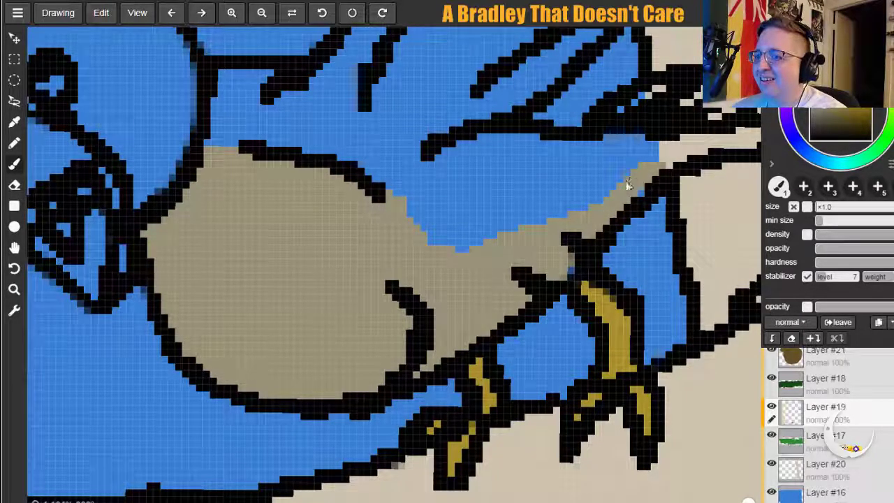
mouse_move(679, 194)
left_mouse_down()
mouse_move(860, 275)
mouse_move(842, 264)
mouse_move(694, 262)
left_mouse_up()
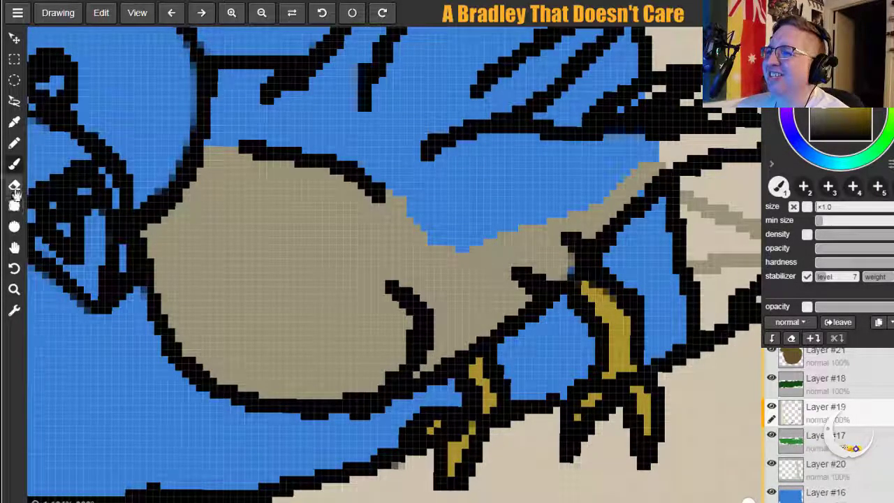
Erase the khaki strip near the branch bird's tail and the stray strokes on the beige area behind the bird.
key("e")
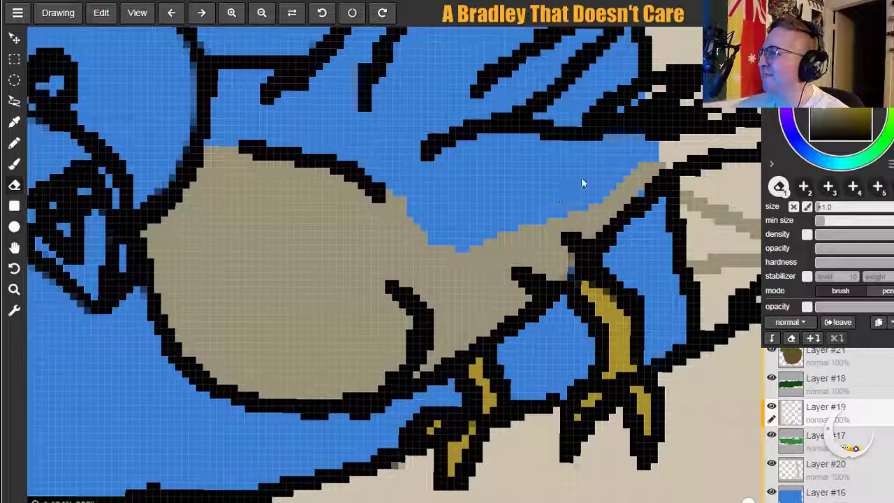
left_click_drag(651, 173, 559, 208)
mouse_move(670, 244)
left_mouse_down()
mouse_move(711, 204)
mouse_move(744, 232)
mouse_move(712, 248)
left_mouse_up()
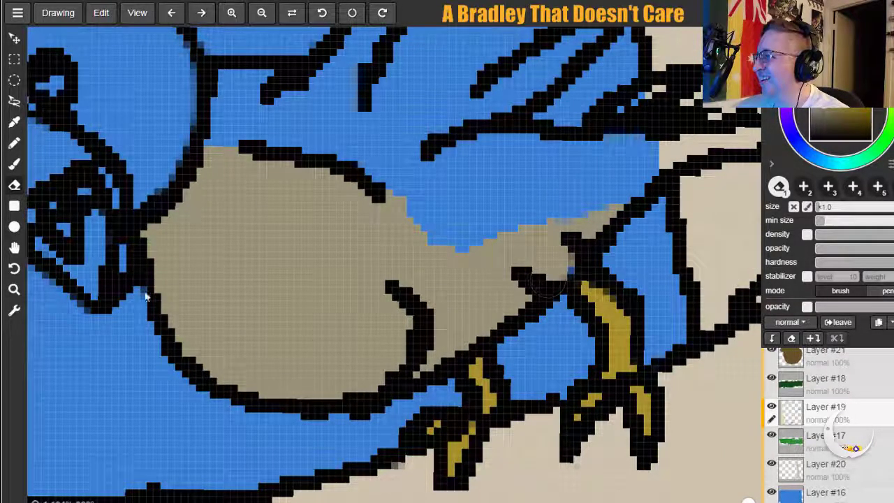
left_click(14, 247)
mouse_move(345, 331)
left_mouse_down()
mouse_move(296, 336)
mouse_move(213, 319)
left_mouse_up()
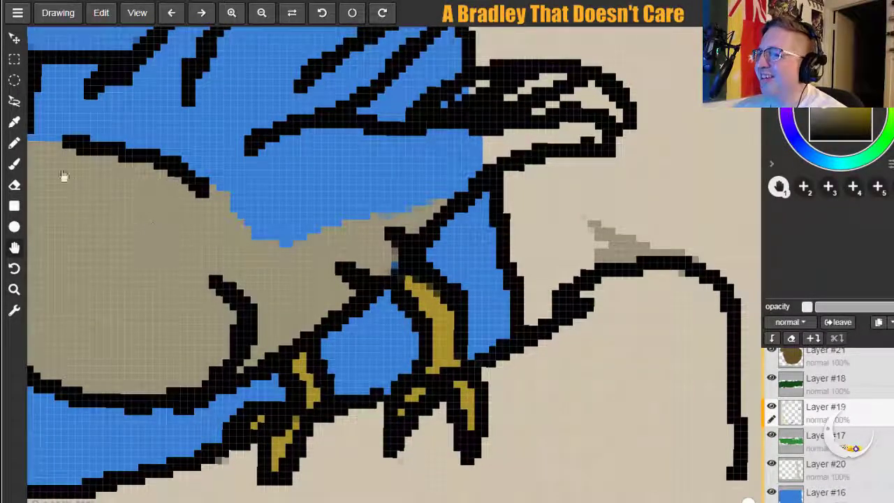
mouse_move(563, 225)
left_mouse_down()
mouse_move(619, 228)
mouse_move(620, 240)
mouse_move(587, 234)
mouse_move(538, 192)
mouse_move(658, 286)
mouse_move(658, 269)
mouse_move(713, 285)
mouse_move(661, 266)
mouse_move(667, 271)
mouse_move(612, 259)
left_mouse_up()
left_click(15, 184)
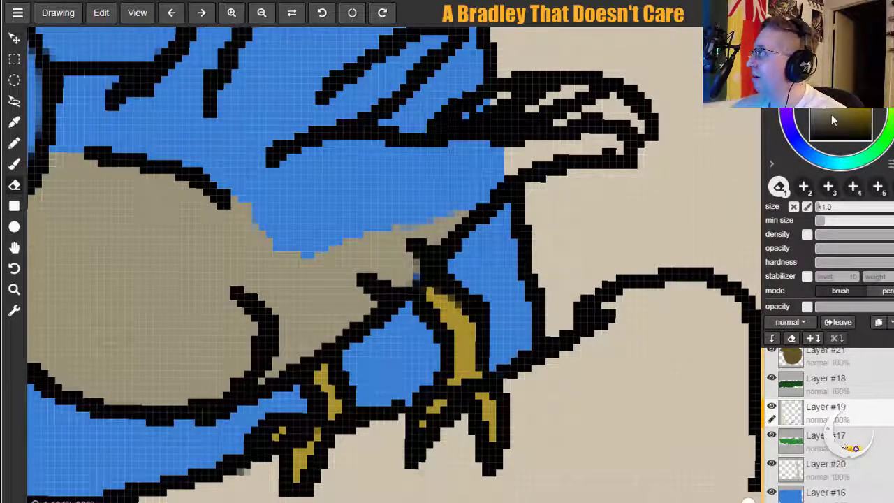
Paint darker khaki over the branch bird's shoulder beside the neck and along the upper edge of its pale belly.
left_click(14, 163)
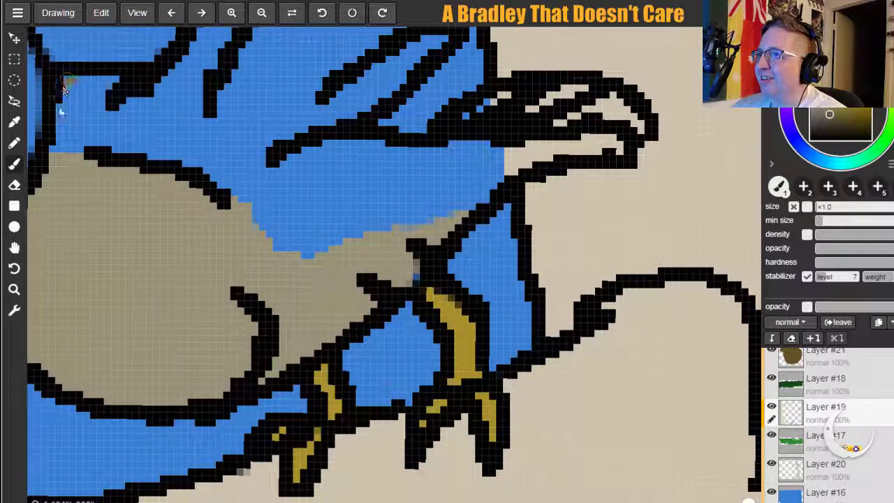
mouse_move(55, 145)
left_mouse_down()
mouse_move(126, 147)
mouse_move(76, 103)
mouse_move(75, 131)
mouse_move(119, 98)
mouse_move(80, 85)
mouse_move(108, 134)
left_mouse_up()
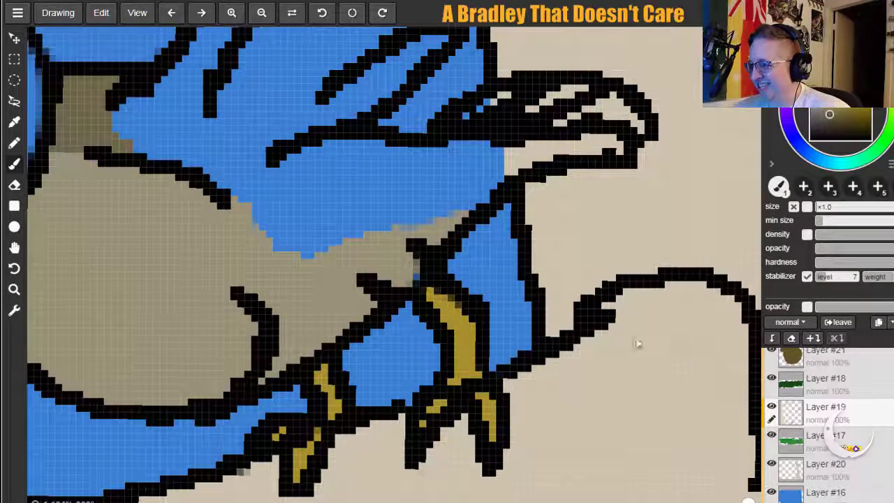
mouse_move(424, 270)
left_mouse_down()
mouse_move(420, 260)
mouse_move(423, 289)
mouse_move(439, 274)
left_mouse_up()
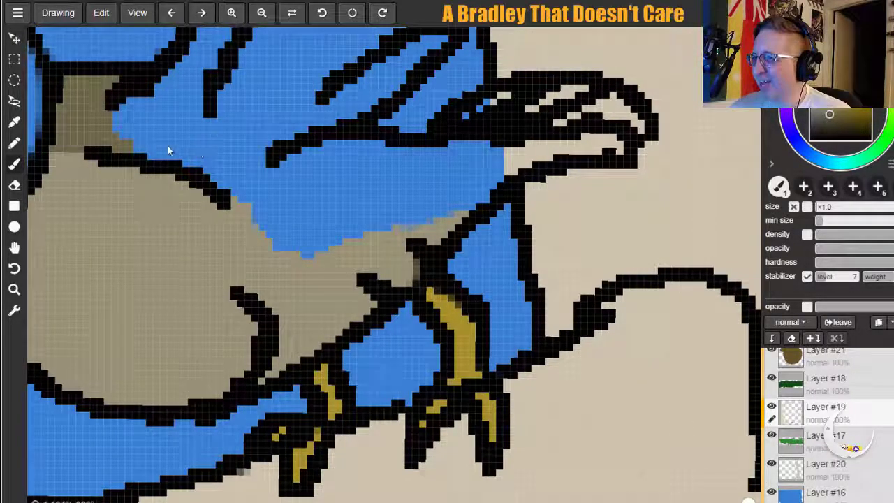
mouse_move(120, 137)
left_mouse_down()
mouse_move(141, 102)
mouse_move(160, 146)
mouse_move(218, 165)
mouse_move(182, 165)
mouse_move(255, 197)
mouse_move(217, 176)
mouse_move(280, 233)
mouse_move(221, 180)
mouse_move(281, 241)
left_mouse_up()
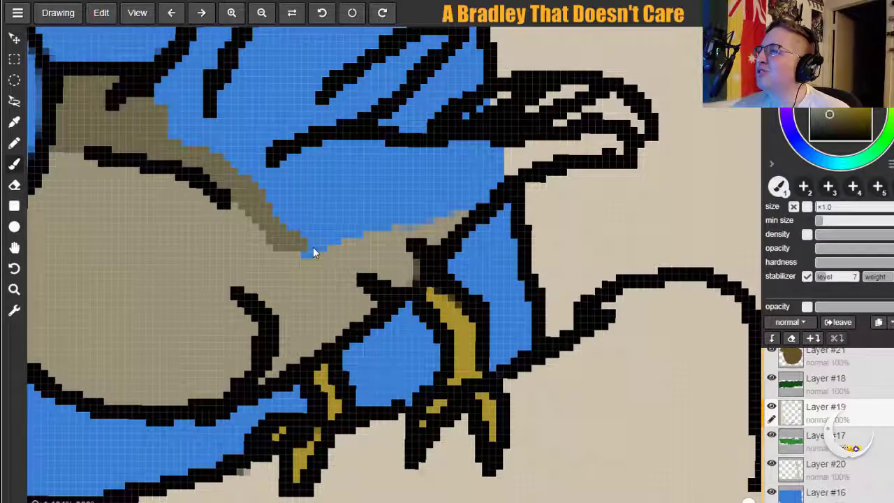
mouse_move(319, 243)
left_mouse_down()
mouse_move(484, 202)
mouse_move(316, 246)
left_mouse_up()
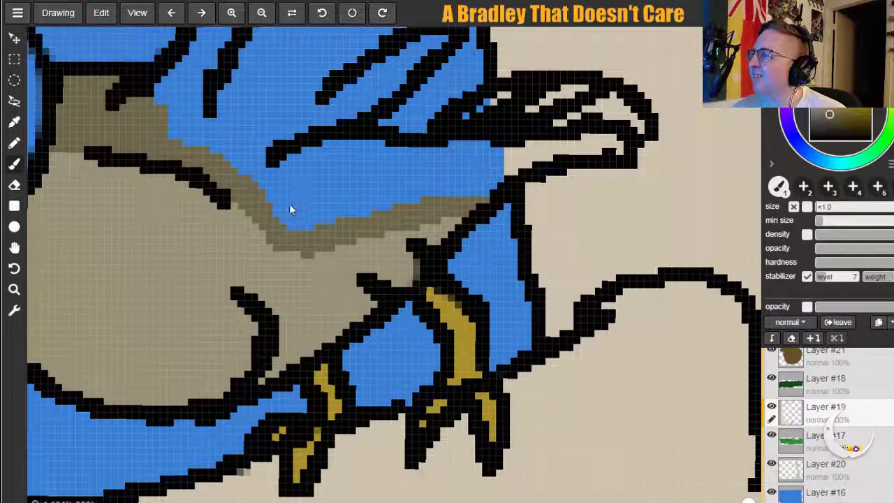
Fill the branch bird's lower back and tail feathers with darker khaki, out to the tail tip.
mouse_move(273, 182)
left_mouse_down()
mouse_move(336, 151)
mouse_move(386, 146)
mouse_move(281, 210)
mouse_move(320, 180)
mouse_move(298, 214)
mouse_move(281, 210)
mouse_move(314, 229)
mouse_move(344, 187)
mouse_move(383, 179)
mouse_move(378, 206)
mouse_move(385, 213)
mouse_move(378, 205)
mouse_move(419, 177)
mouse_move(426, 161)
mouse_move(447, 185)
mouse_move(473, 169)
mouse_move(483, 143)
left_mouse_up()
mouse_move(500, 106)
left_mouse_down()
mouse_move(457, 138)
mouse_move(505, 105)
mouse_move(491, 183)
mouse_move(470, 199)
mouse_move(538, 162)
left_mouse_up()
mouse_move(580, 145)
left_mouse_down()
mouse_move(610, 144)
mouse_move(612, 124)
mouse_move(607, 144)
mouse_move(620, 153)
mouse_move(480, 166)
mouse_move(562, 110)
mouse_move(547, 109)
mouse_move(559, 99)
mouse_move(576, 110)
mouse_move(529, 158)
mouse_move(597, 123)
mouse_move(607, 135)
mouse_move(621, 110)
mouse_move(638, 123)
mouse_move(613, 100)
left_mouse_up()
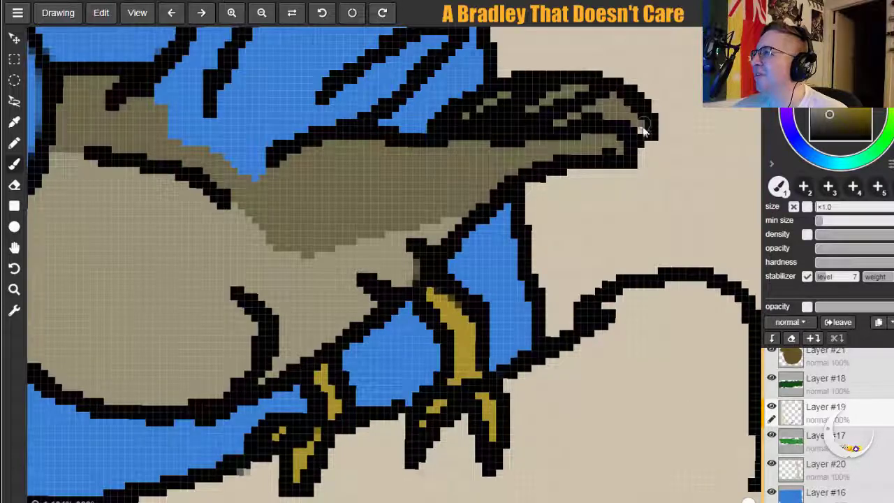
Paint the lower part of the branch bird's wing and its lower feathers with darker khaki, undoing the excess strokes.
left_click(14, 247)
mouse_move(185, 199)
left_mouse_down()
mouse_move(266, 376)
mouse_move(266, 468)
mouse_move(241, 490)
left_mouse_up()
left_click_drag(237, 246, 228, 278)
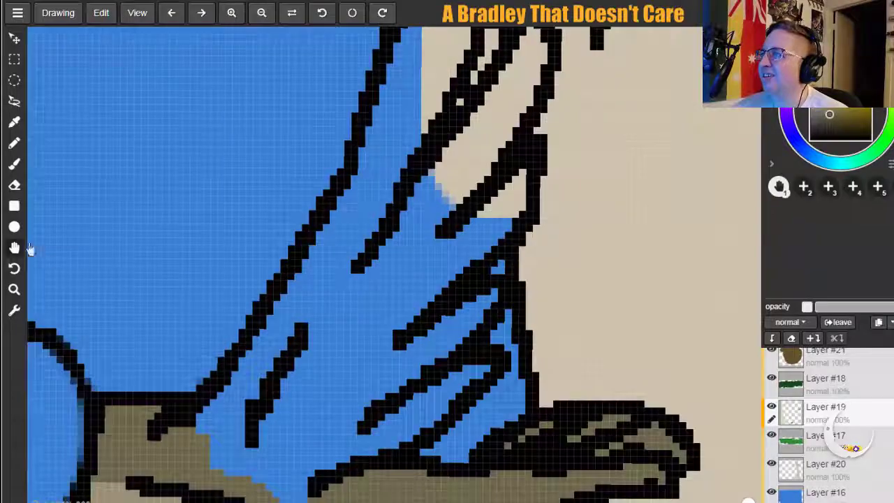
left_click(14, 163)
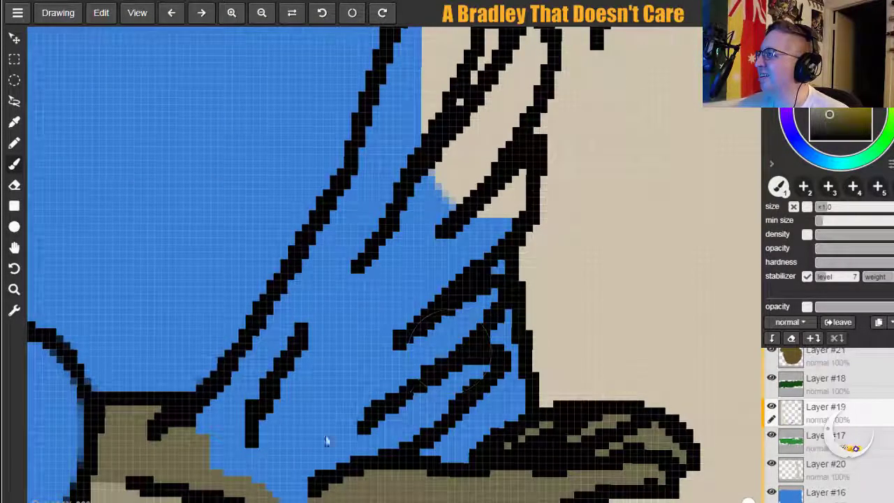
mouse_move(224, 447)
left_mouse_down()
mouse_move(311, 338)
mouse_move(336, 296)
mouse_move(276, 380)
mouse_move(377, 212)
mouse_move(304, 400)
mouse_move(309, 475)
left_mouse_up()
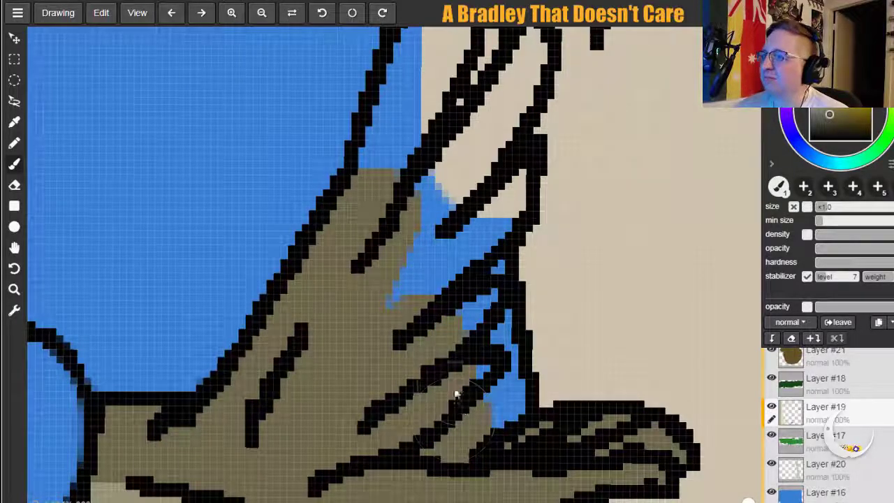
key("ctrl+z")
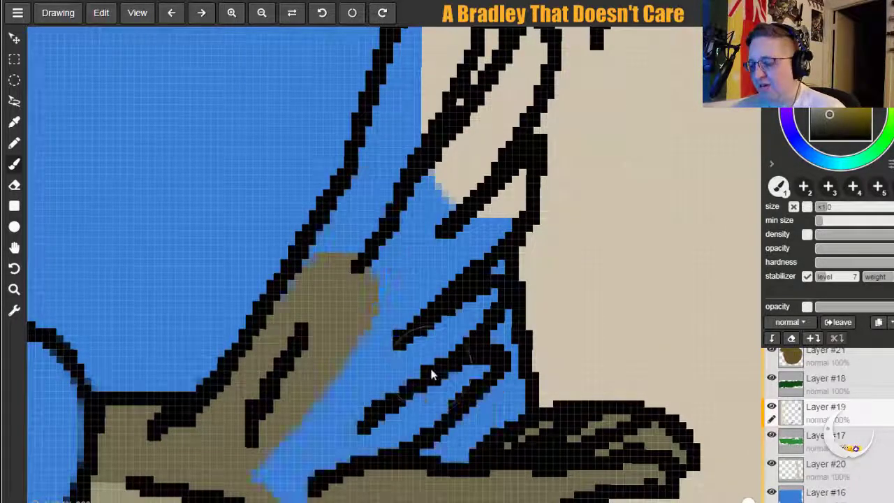
mouse_move(280, 462)
left_mouse_down()
mouse_move(304, 476)
mouse_move(287, 462)
mouse_move(317, 421)
mouse_move(360, 410)
left_mouse_up()
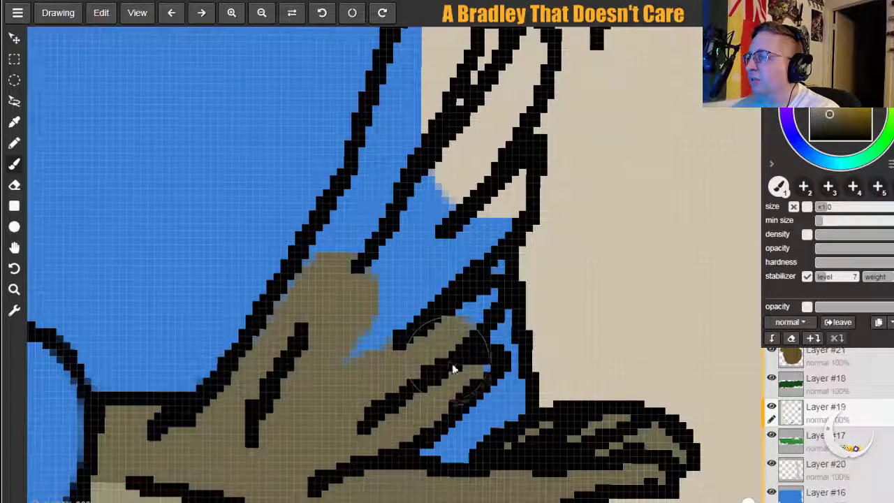
Try extending the darker khaki up over the wing's middle and upper feathers, and undo these strokes.
left_click_drag(396, 372, 351, 347)
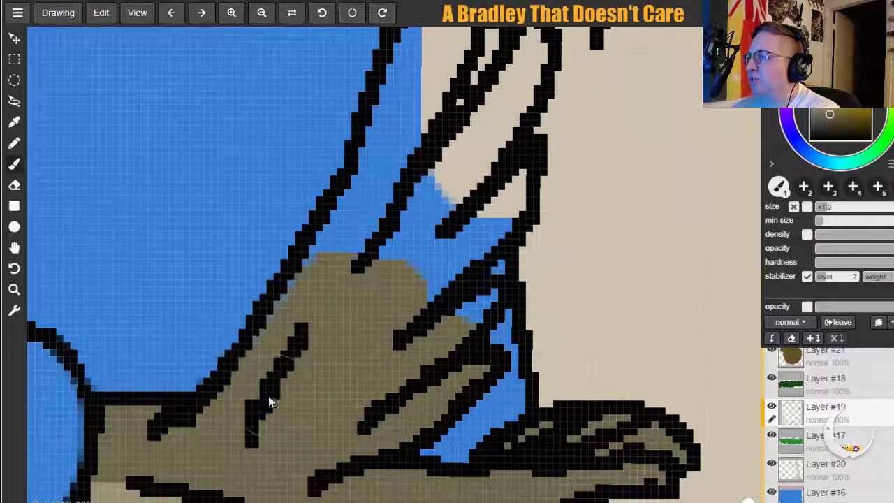
mouse_move(396, 172)
left_mouse_down()
mouse_move(431, 236)
mouse_move(464, 186)
mouse_move(472, 194)
mouse_move(490, 187)
mouse_move(427, 271)
mouse_move(465, 222)
left_mouse_up()
left_click_drag(442, 319, 455, 308)
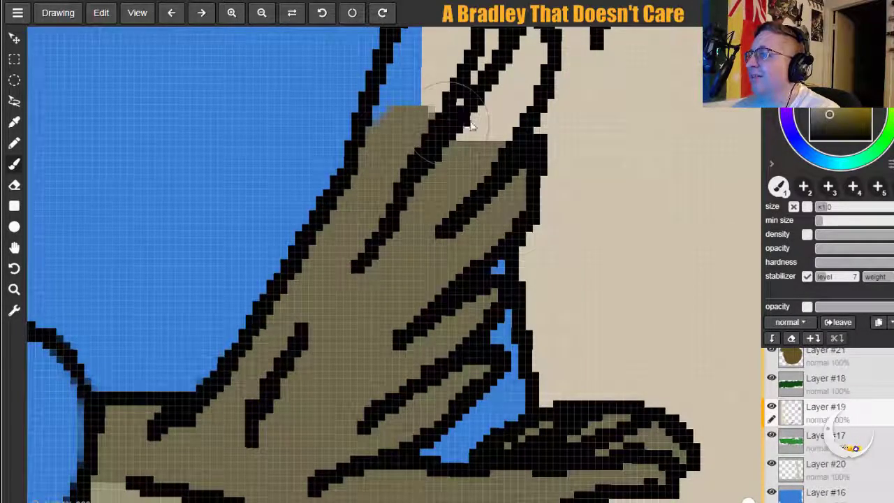
left_click(14, 247)
left_click_drag(172, 207, 225, 373)
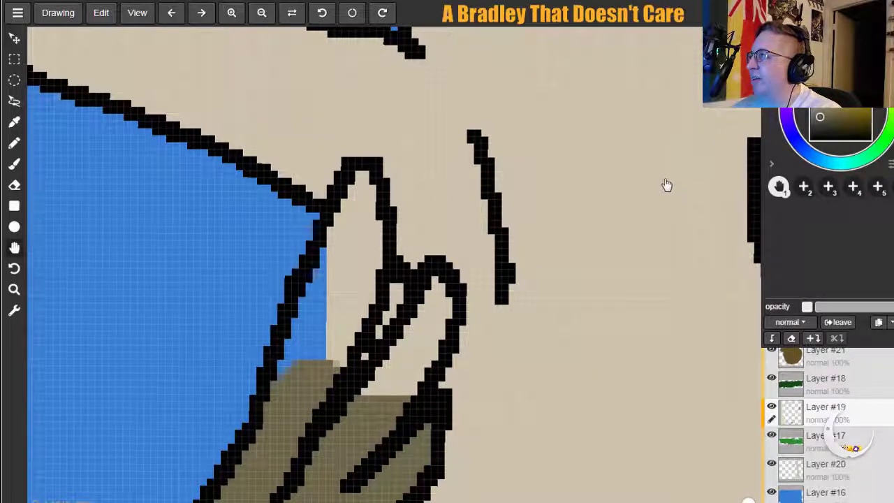
key("ctrl+z")
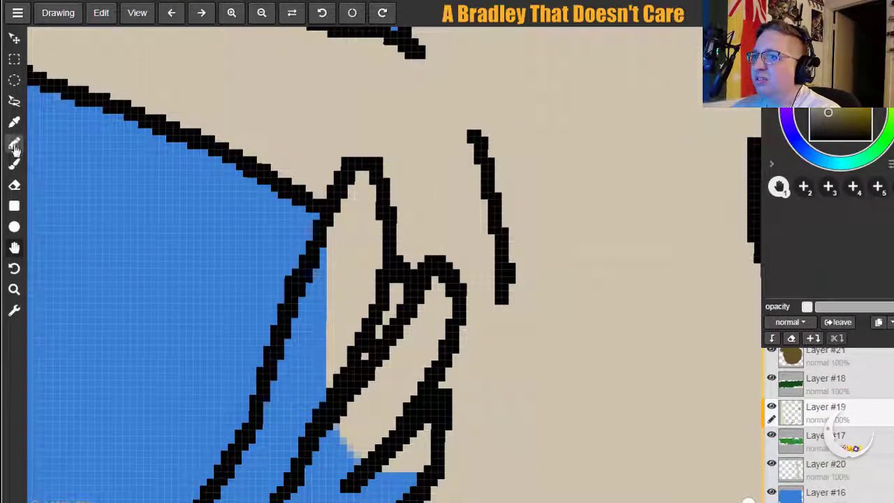
Sample the darker khaki from the branch bird's wing as the painting color.
left_click_drag(133, 385, 137, 310)
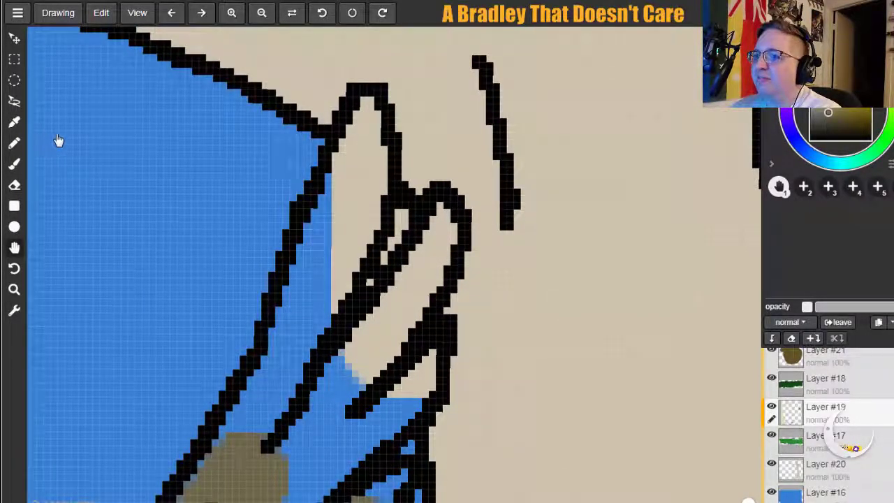
left_click(14, 122)
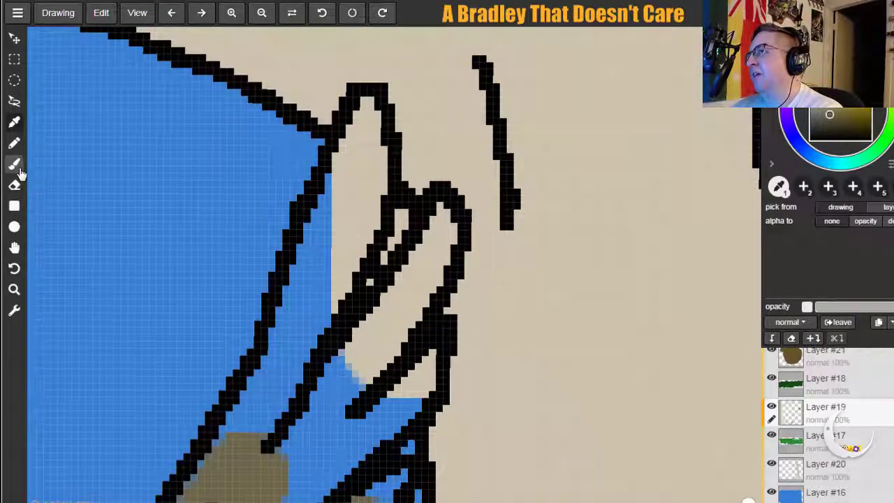
Fill the lower and middle feathers of the bird's raised wing with olive brown on Layer #19.
left_click(17, 166)
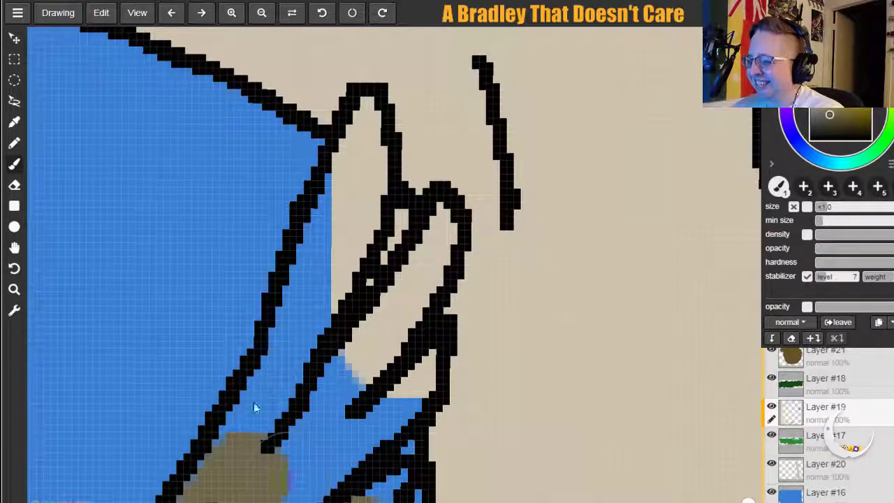
left_click(15, 249)
mouse_move(166, 357)
left_mouse_down()
mouse_move(231, 205)
mouse_move(174, 172)
left_mouse_up()
left_click(14, 164)
mouse_move(275, 344)
left_mouse_down()
mouse_move(393, 157)
mouse_move(345, 307)
mouse_move(372, 317)
left_mouse_up()
mouse_move(422, 302)
left_mouse_down()
mouse_move(463, 289)
mouse_move(444, 281)
mouse_move(393, 313)
mouse_move(399, 293)
mouse_move(362, 307)
mouse_move(317, 305)
mouse_move(279, 343)
mouse_move(368, 187)
mouse_move(378, 225)
mouse_move(414, 227)
mouse_move(465, 167)
mouse_move(502, 209)
mouse_move(490, 160)
mouse_move(473, 135)
mouse_move(485, 118)
mouse_move(433, 126)
left_mouse_up()
key("ctrl+z")
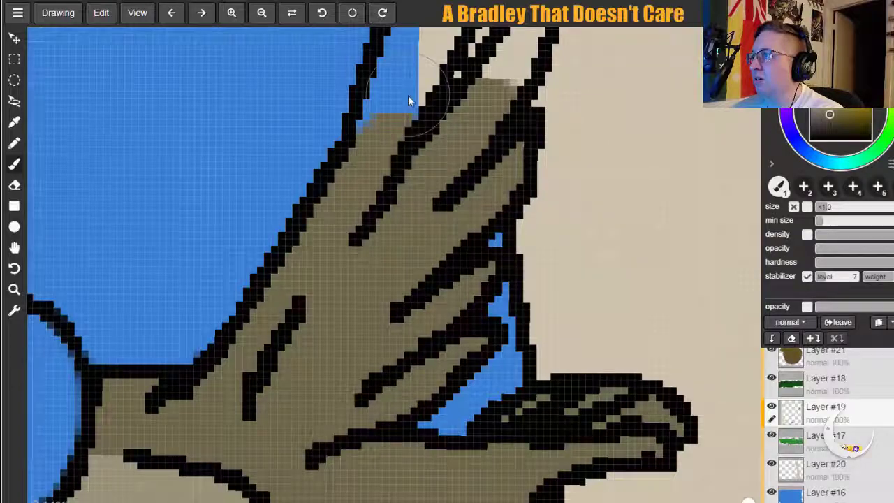
left_click_drag(408, 95, 395, 56)
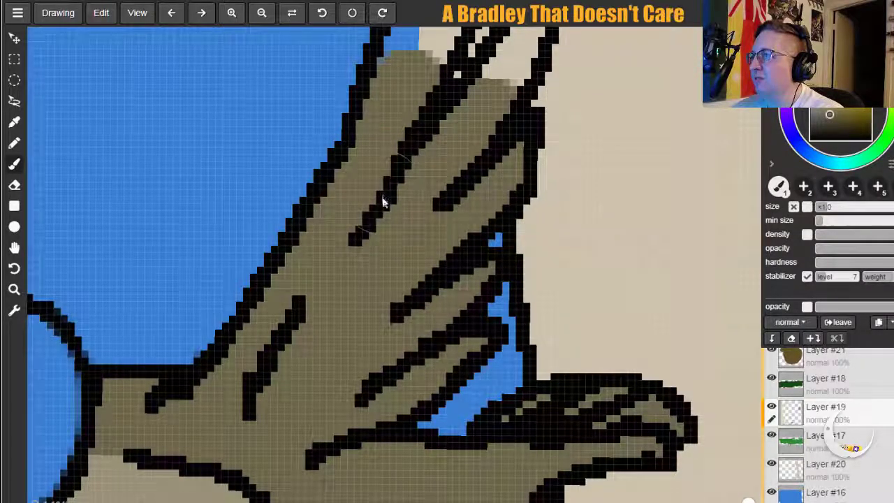
Fill the two upper feather tips of the raised wing with the same olive brown.
left_click(14, 248)
left_click_drag(323, 194, 253, 363)
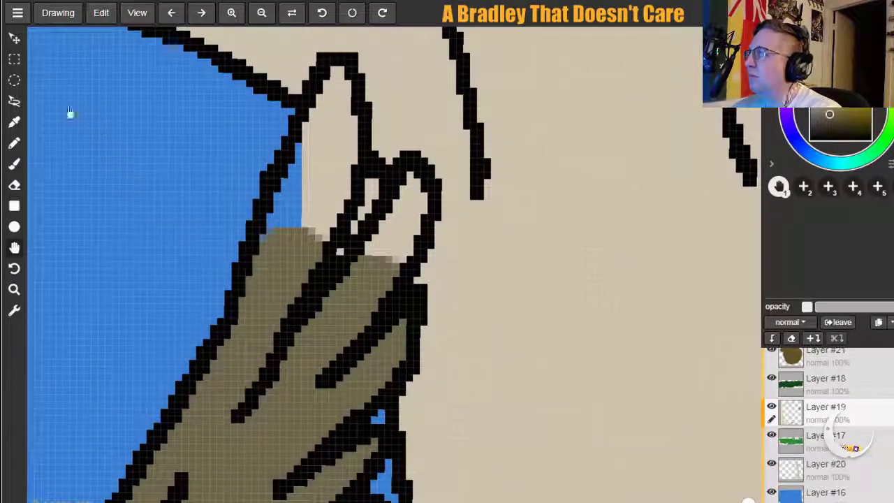
left_click(14, 164)
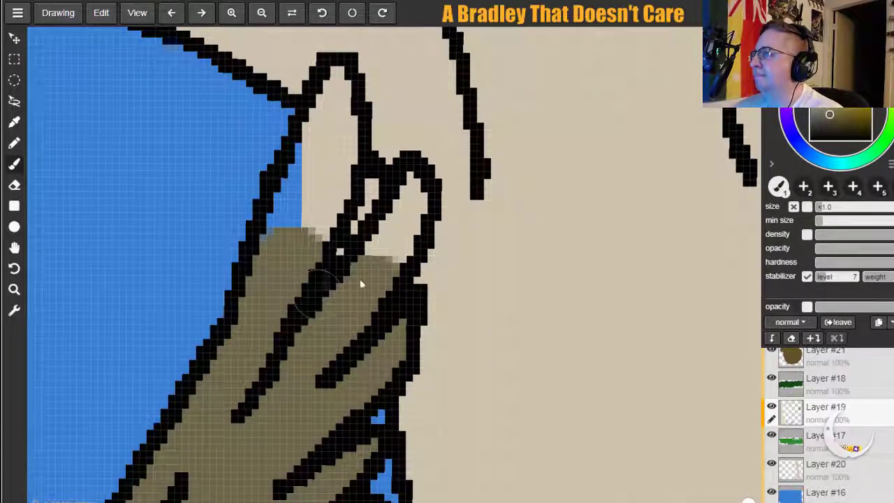
mouse_move(405, 288)
left_mouse_down()
mouse_move(375, 287)
mouse_move(375, 265)
mouse_move(407, 224)
mouse_move(345, 152)
mouse_move(351, 90)
mouse_move(340, 87)
mouse_move(276, 226)
left_mouse_up()
key("ctrl+z")
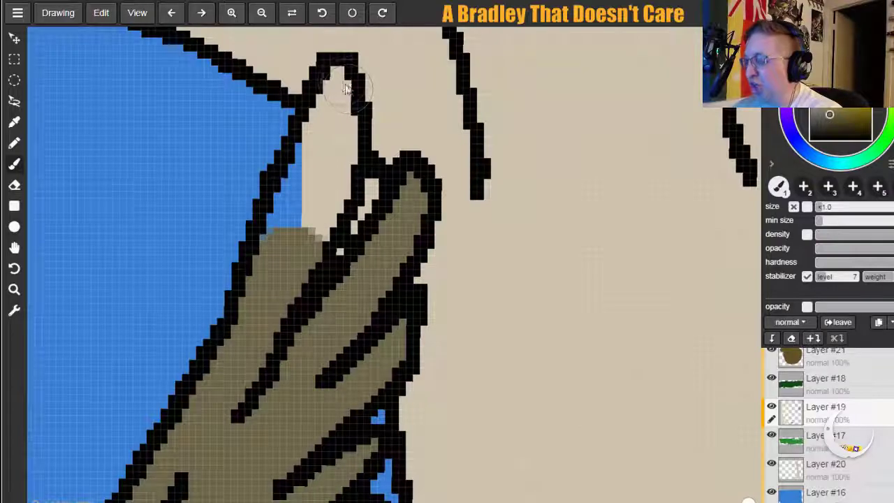
left_click_drag(337, 107, 285, 224)
key("ctrl+z")
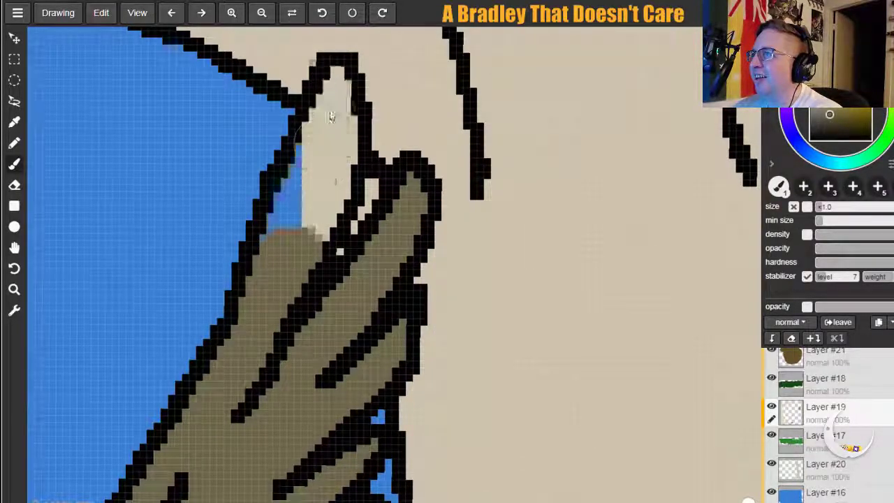
left_click_drag(338, 90, 297, 223)
mouse_move(279, 273)
left_mouse_down()
mouse_move(326, 199)
mouse_move(343, 149)
mouse_move(293, 253)
mouse_move(325, 234)
mouse_move(330, 265)
left_mouse_up()
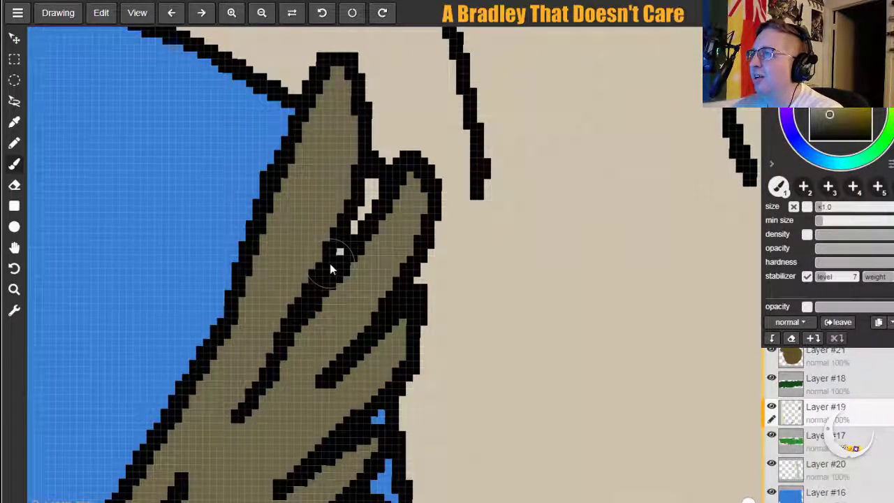
mouse_move(331, 269)
left_mouse_down()
mouse_move(266, 243)
mouse_move(287, 149)
mouse_move(282, 165)
mouse_move(246, 138)
left_mouse_up()
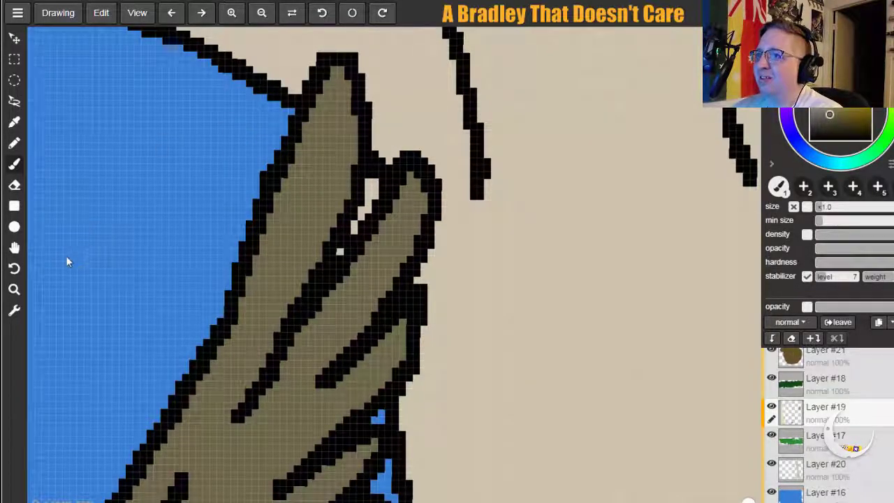
Fill the bird's outstretched wing beside its head with olive brown, including the gaps between the feather lines.
left_click(19, 250)
mouse_move(124, 329)
left_mouse_down()
mouse_move(447, 108)
mouse_move(470, 102)
left_mouse_up()
mouse_move(292, 234)
left_mouse_down()
mouse_move(411, 184)
mouse_move(567, 170)
left_mouse_up()
left_click(14, 163)
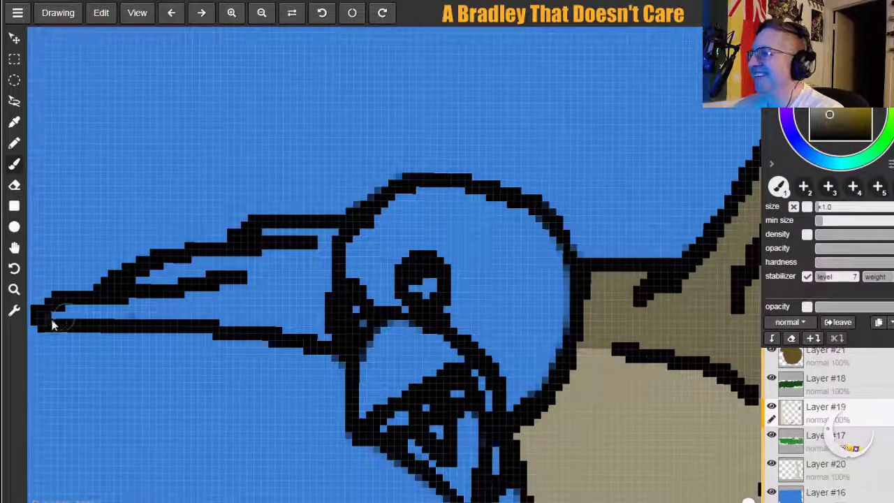
mouse_move(68, 314)
left_mouse_down()
mouse_move(295, 311)
mouse_move(320, 319)
mouse_move(328, 336)
mouse_move(246, 323)
left_mouse_up()
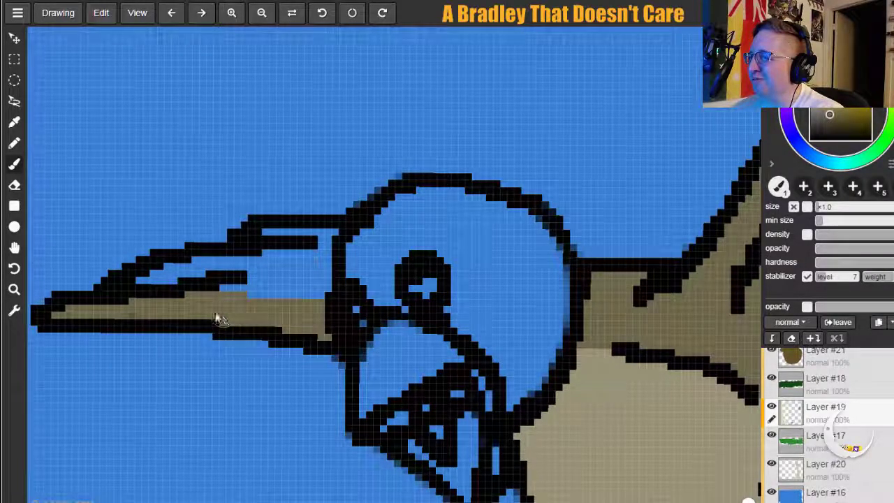
mouse_move(144, 295)
left_mouse_down()
mouse_move(206, 271)
mouse_move(158, 292)
mouse_move(264, 277)
mouse_move(225, 288)
mouse_move(263, 295)
left_mouse_up()
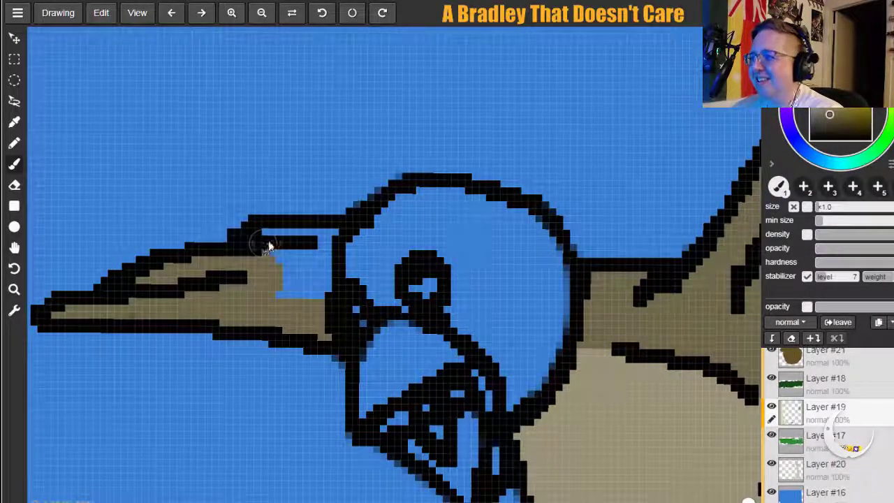
mouse_move(319, 245)
left_mouse_down()
mouse_move(318, 292)
mouse_move(283, 277)
mouse_move(303, 262)
left_mouse_up()
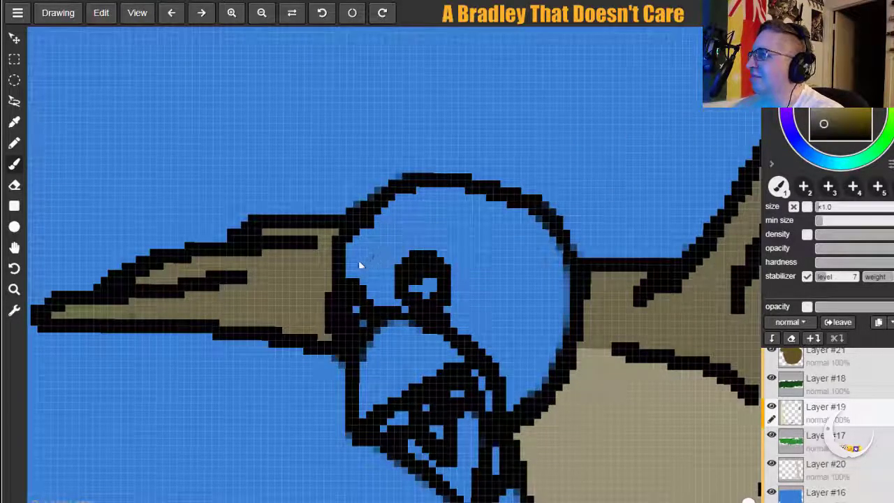
Fill the bird's head with dark grey-brown and its eye area with a near-black shade.
mouse_move(376, 236)
left_mouse_down()
mouse_move(374, 291)
mouse_move(398, 307)
mouse_move(386, 234)
mouse_move(395, 260)
mouse_move(404, 250)
mouse_move(393, 233)
mouse_move(414, 210)
mouse_move(447, 197)
mouse_move(506, 213)
mouse_move(538, 238)
mouse_move(558, 281)
mouse_move(541, 301)
left_mouse_up()
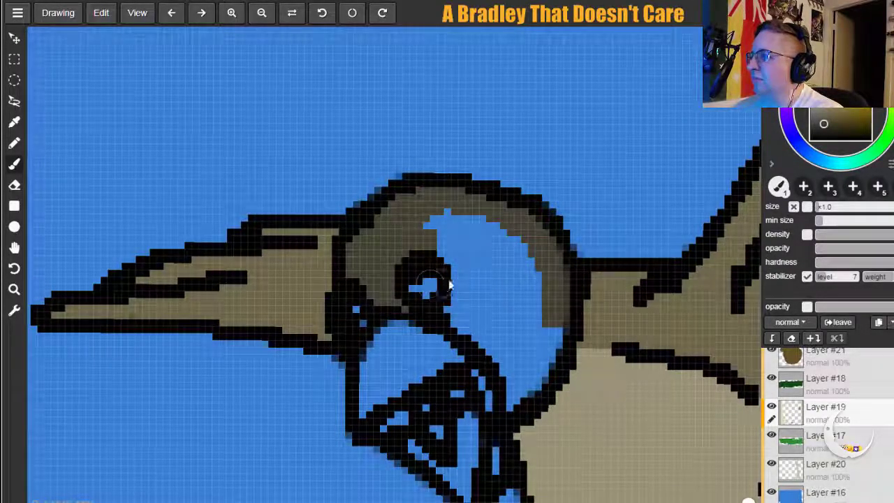
mouse_move(448, 263)
left_mouse_down()
mouse_move(424, 238)
mouse_move(465, 279)
mouse_move(460, 320)
left_mouse_up()
mouse_move(500, 368)
left_mouse_down()
mouse_move(515, 405)
mouse_move(525, 392)
left_mouse_up()
mouse_move(425, 219)
left_mouse_down()
mouse_move(516, 270)
mouse_move(493, 248)
mouse_move(530, 303)
mouse_move(526, 315)
mouse_move(521, 252)
mouse_move(535, 312)
mouse_move(481, 247)
mouse_move(487, 303)
left_mouse_up()
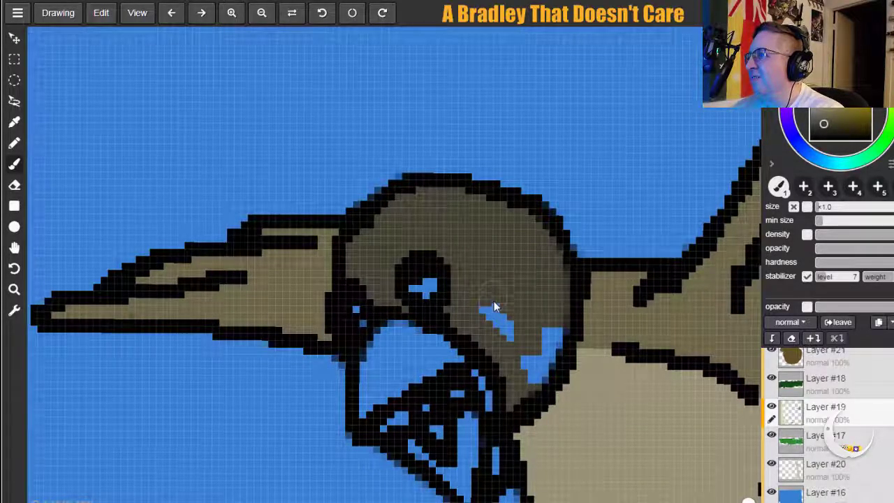
left_click_drag(549, 351, 552, 345)
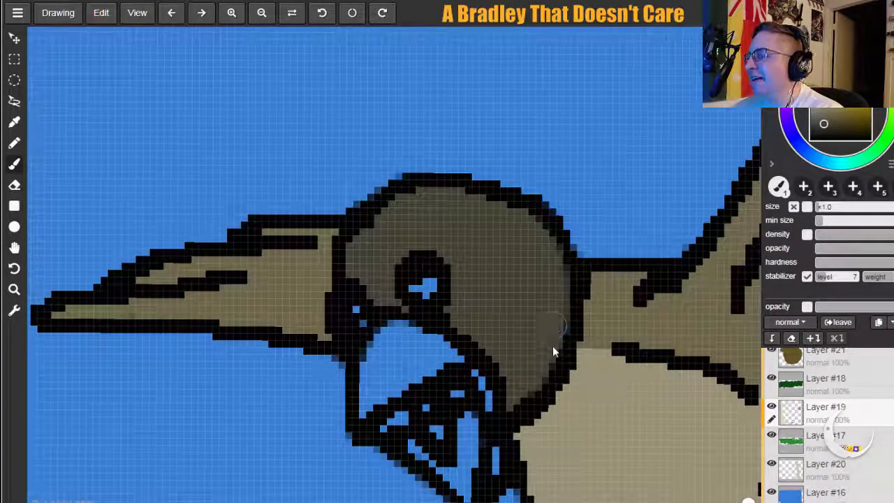
left_click(821, 112)
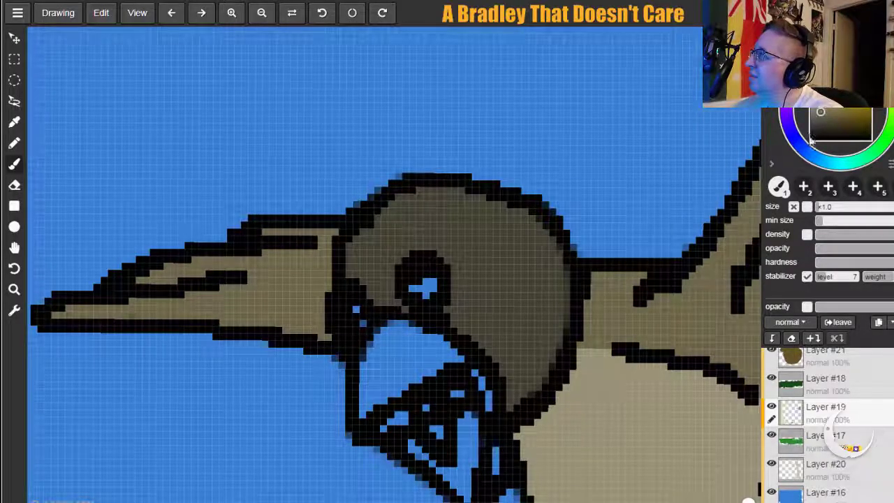
mouse_move(410, 325)
left_mouse_down()
mouse_move(354, 306)
mouse_move(352, 332)
mouse_move(438, 298)
mouse_move(420, 280)
left_mouse_up()
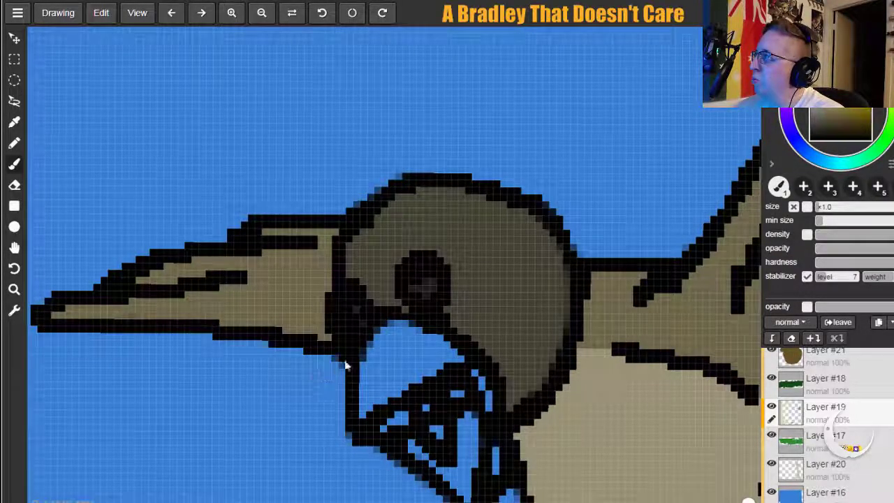
Colour the bird's open beak yellow with beige inner edges and bright red spots inside the mouth.
mouse_move(368, 415)
left_mouse_down()
mouse_move(389, 352)
mouse_move(374, 378)
mouse_move(400, 331)
mouse_move(451, 360)
mouse_move(384, 396)
mouse_move(424, 364)
mouse_move(469, 387)
mouse_move(478, 380)
mouse_move(492, 404)
mouse_move(490, 477)
mouse_move(482, 435)
left_mouse_up()
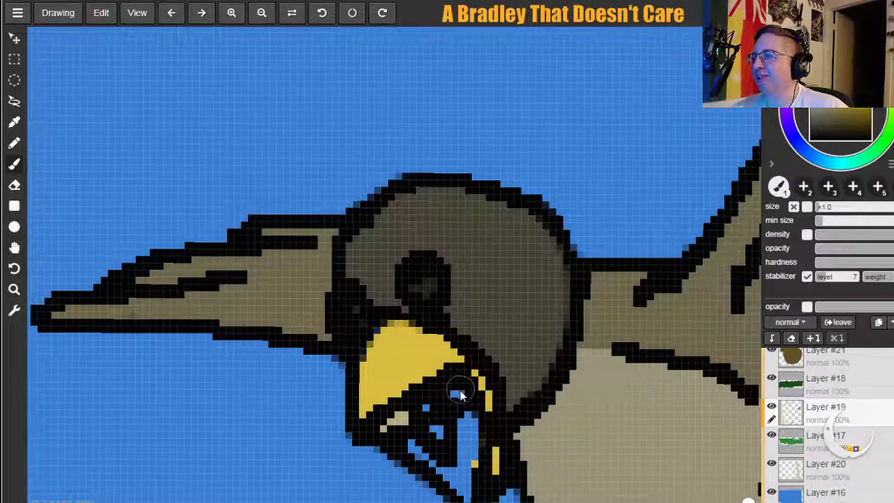
mouse_move(459, 393)
left_mouse_down()
mouse_move(473, 442)
mouse_move(466, 489)
mouse_move(416, 463)
mouse_move(408, 443)
mouse_move(462, 473)
left_mouse_up()
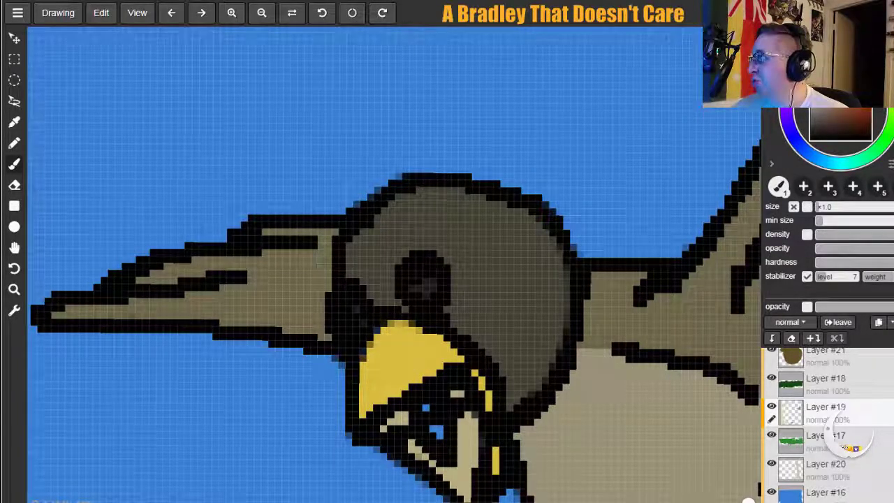
left_click_drag(427, 409, 439, 432)
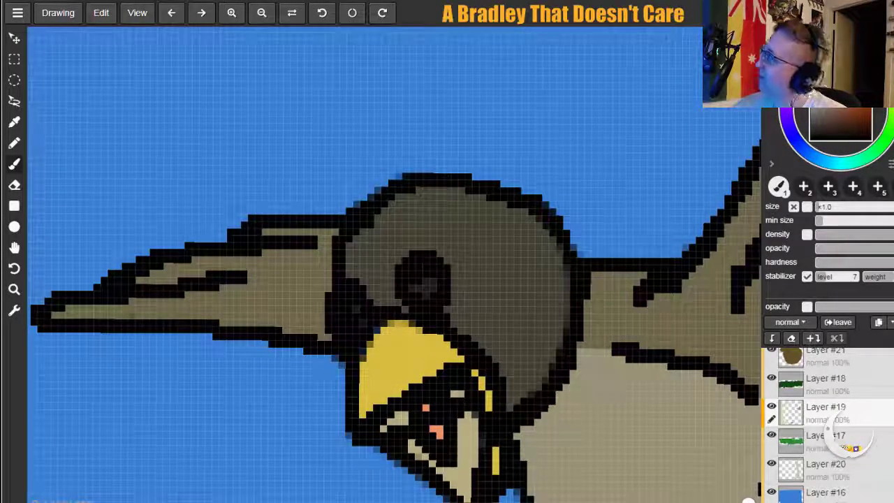
left_click(426, 408)
left_click(438, 431)
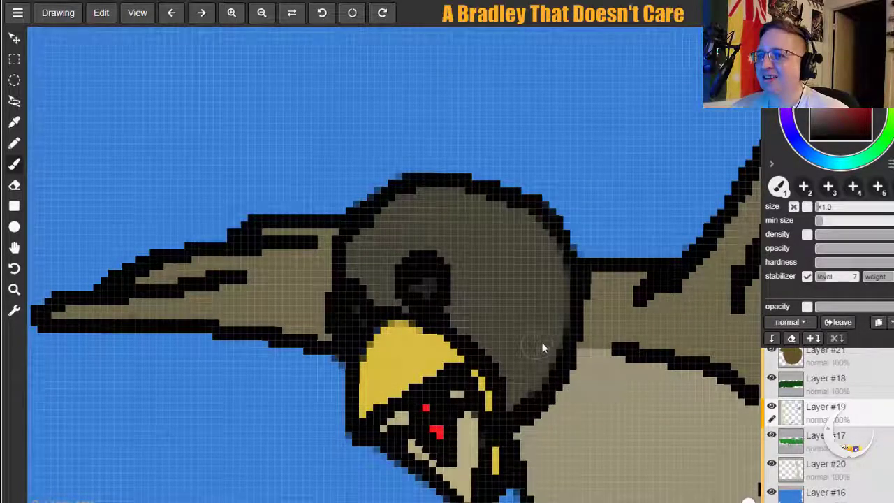
Review the coloured bird up close and within the whole tree and meadow scene.
left_click(14, 247)
left_click_drag(475, 355, 262, 195)
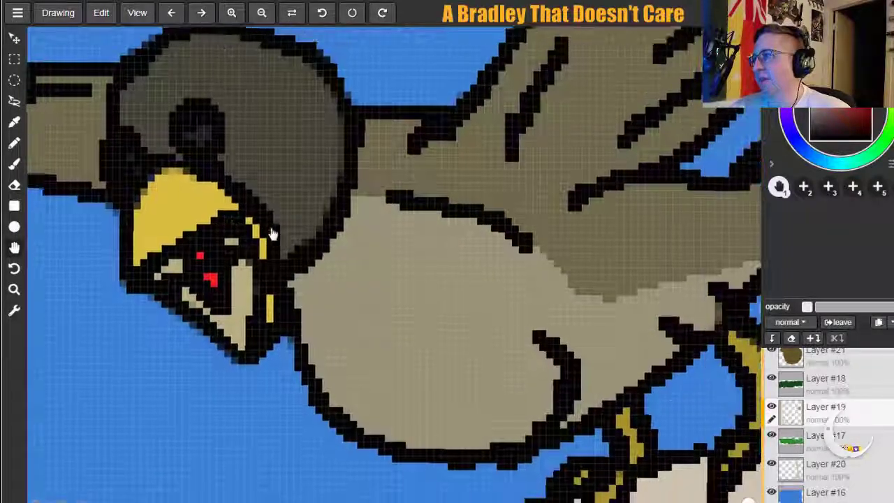
left_click_drag(572, 340, 277, 380)
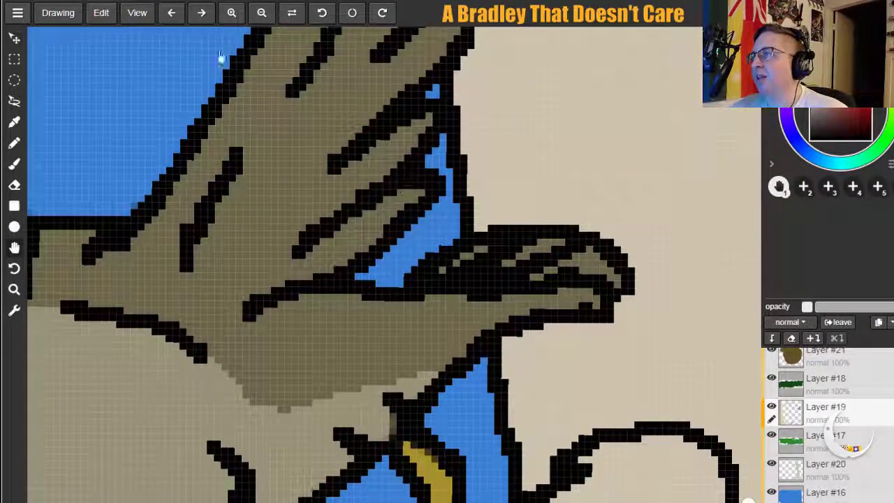
left_click(262, 14)
left_click(262, 14)
left_click_drag(285, 259, 473, 105)
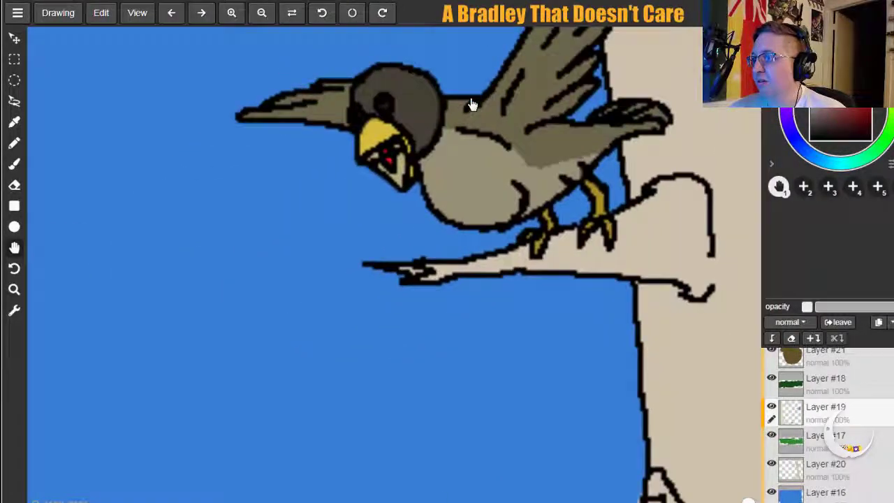
left_click(263, 14)
left_click(262, 14)
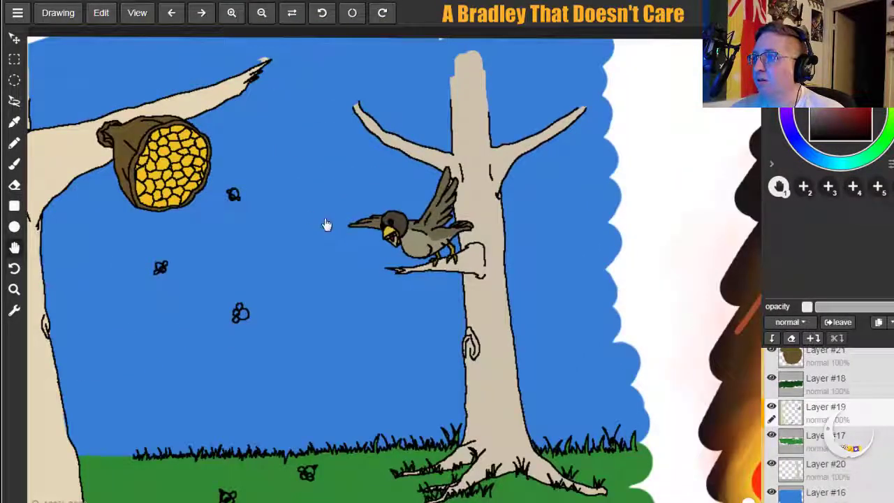
scroll(463, 109, "up", 3)
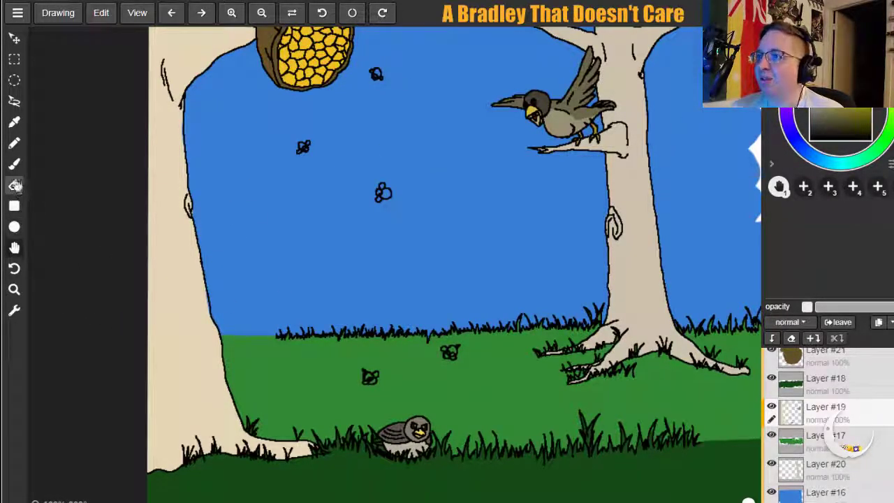
Paint the body stripes of the leftmost bee over the grass bright yellow.
left_click(17, 162)
left_click(21, 163)
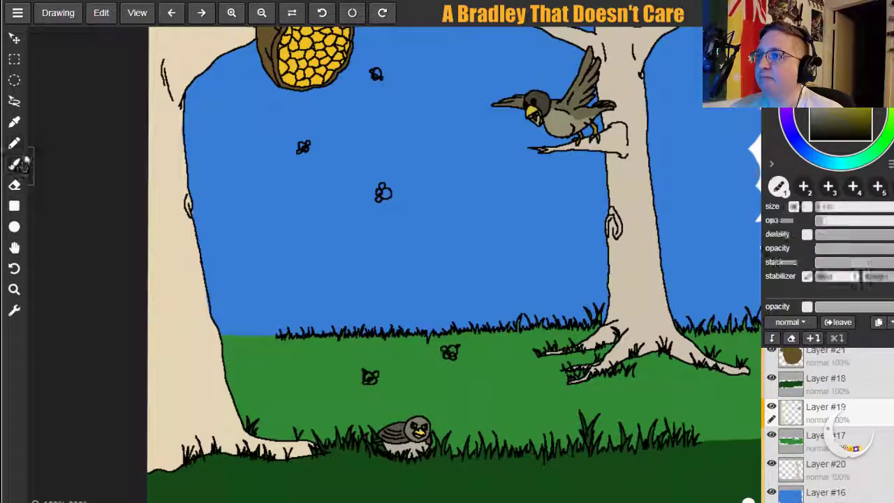
left_click(231, 12)
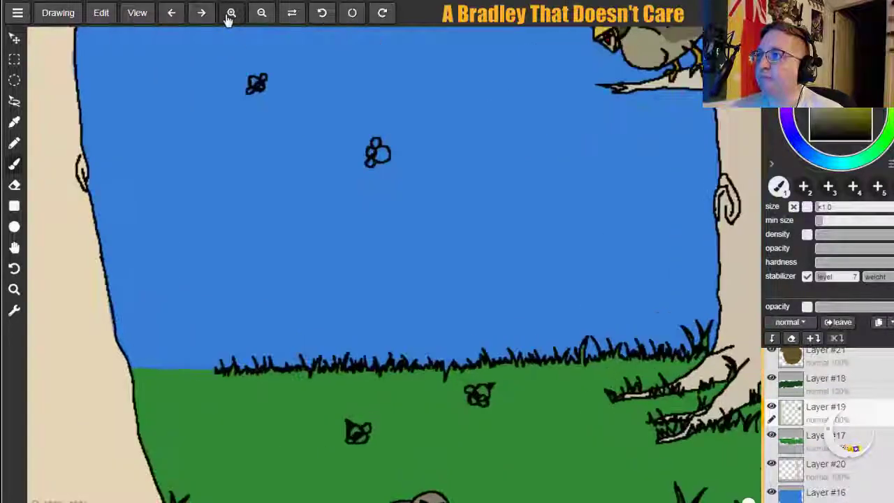
left_click(231, 13)
left_click(231, 12)
left_click(14, 248)
left_click_drag(224, 258, 307, 5)
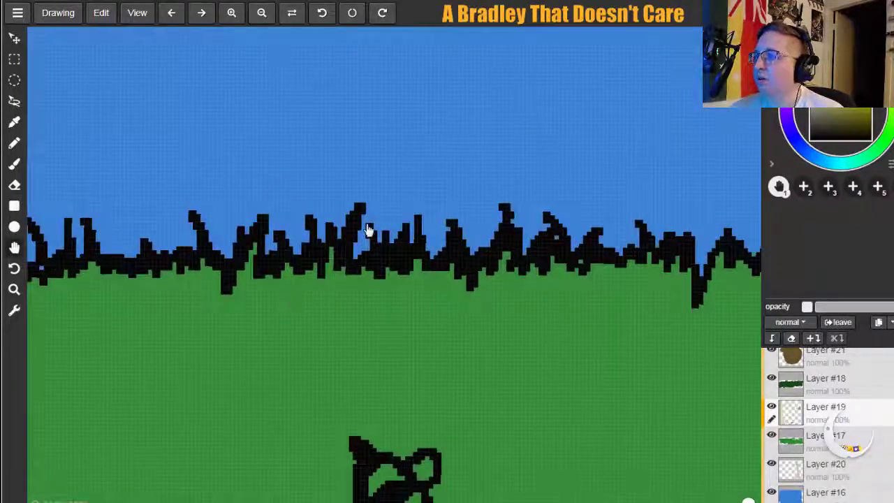
left_click_drag(365, 232, 331, 64)
left_click(14, 164)
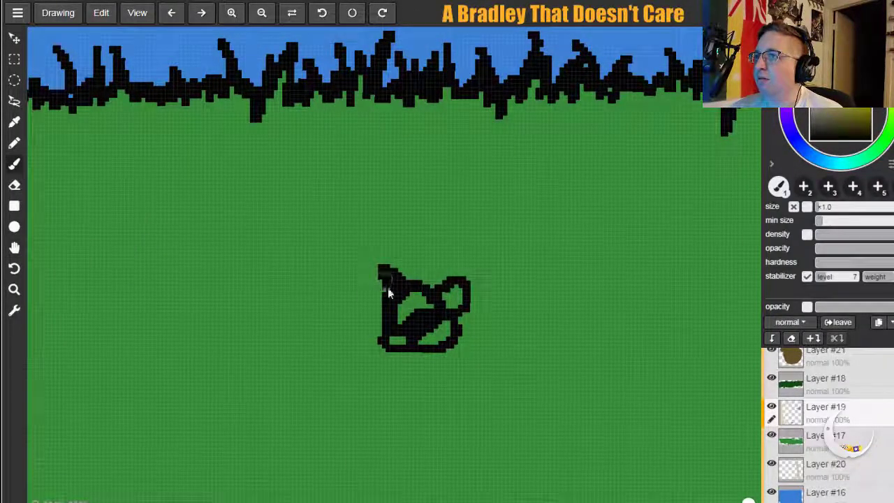
left_click_drag(418, 307, 439, 337)
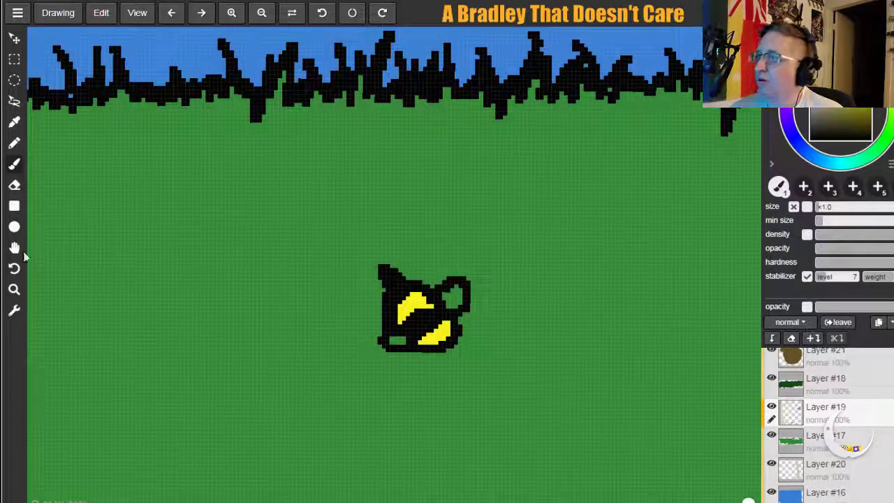
Paint the body sections of the second bee over the grass bright yellow, leaving its wings uncoloured.
left_click(15, 248)
mouse_move(482, 195)
left_mouse_down()
mouse_move(173, 293)
mouse_move(88, 346)
left_mouse_up()
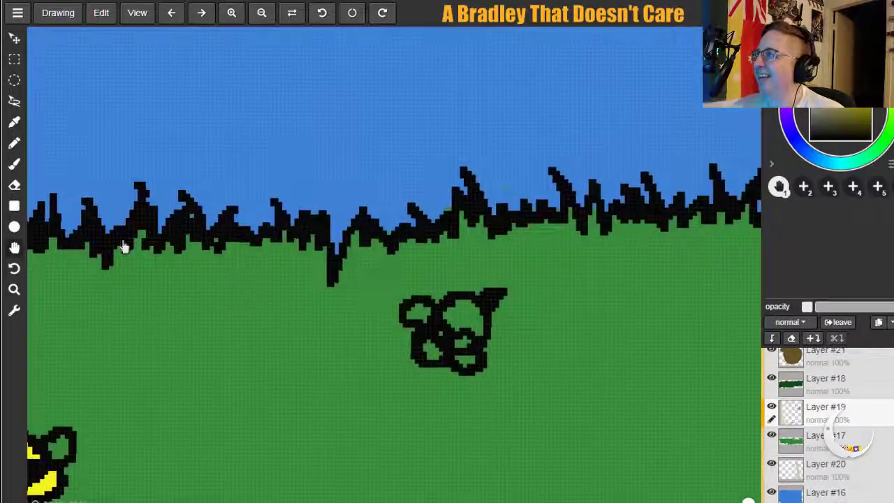
left_click(15, 165)
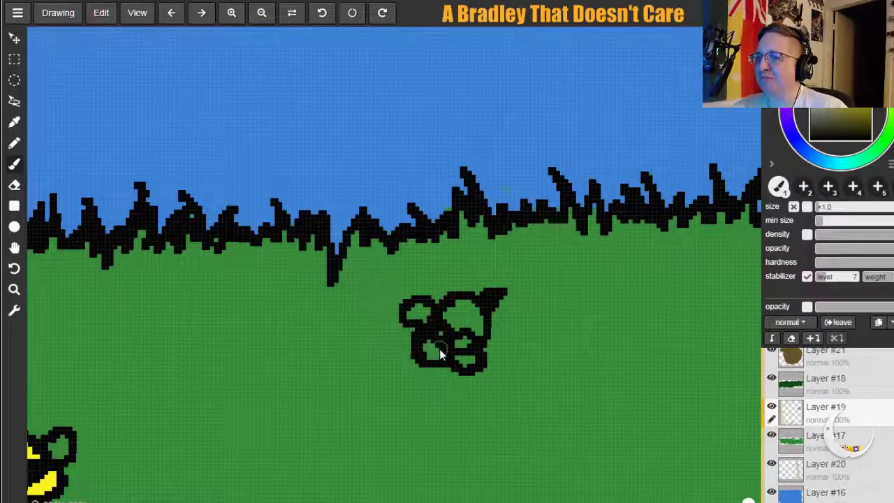
mouse_move(440, 356)
left_mouse_down()
mouse_move(438, 346)
mouse_move(427, 345)
mouse_move(437, 353)
left_mouse_up()
mouse_move(459, 303)
left_mouse_down()
mouse_move(482, 315)
mouse_move(474, 334)
left_mouse_up()
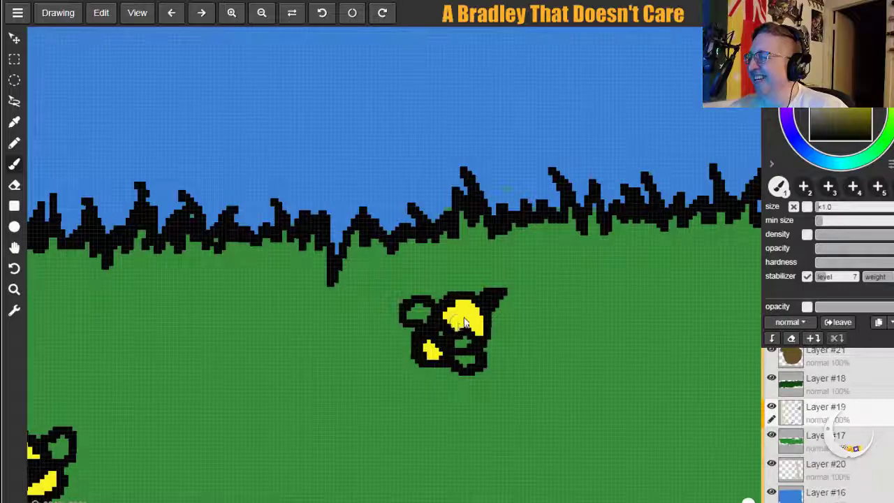
Finish the lower yellow section of the second grass bee and paint the body of the lowest bee in the sky yellow.
mouse_move(468, 334)
left_mouse_down()
mouse_move(443, 335)
mouse_move(474, 335)
mouse_move(458, 335)
mouse_move(445, 318)
left_mouse_up()
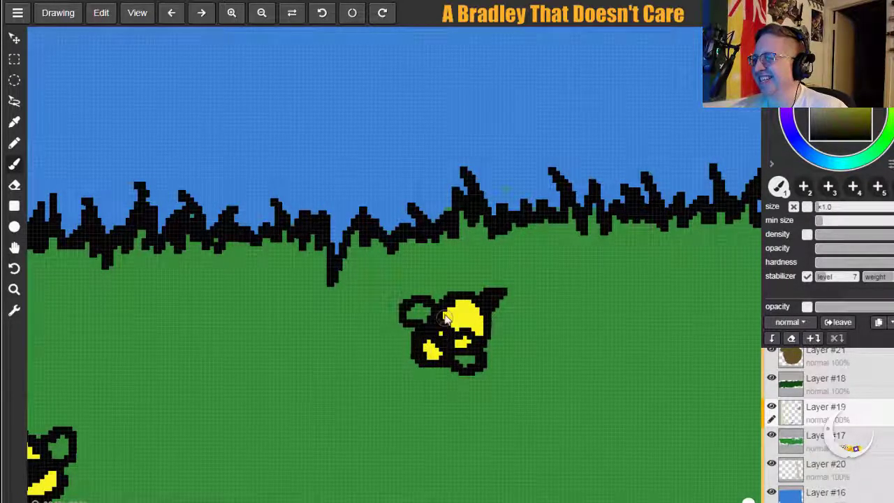
left_click(14, 247)
scroll(266, 251, "up", 8)
left_click_drag(272, 231, 286, 413)
left_click_drag(391, 132, 262, 315)
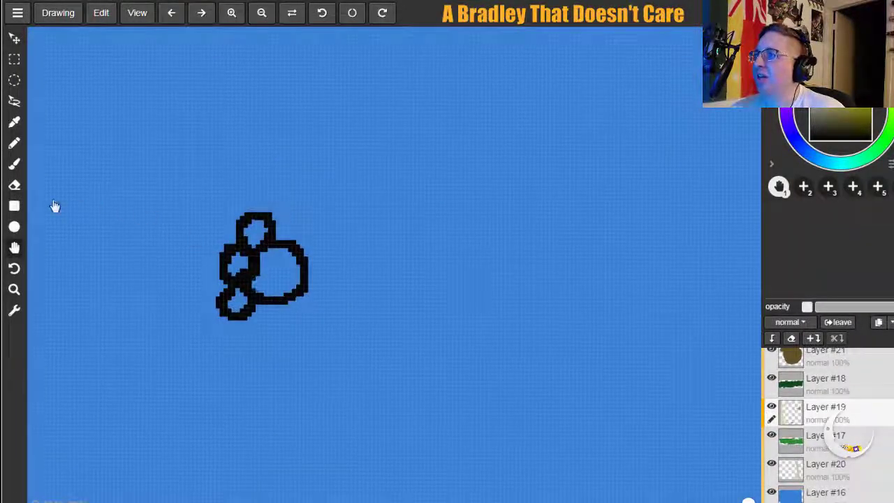
left_click(14, 164)
mouse_move(233, 261)
left_mouse_down()
mouse_move(264, 281)
mouse_move(287, 287)
left_mouse_up()
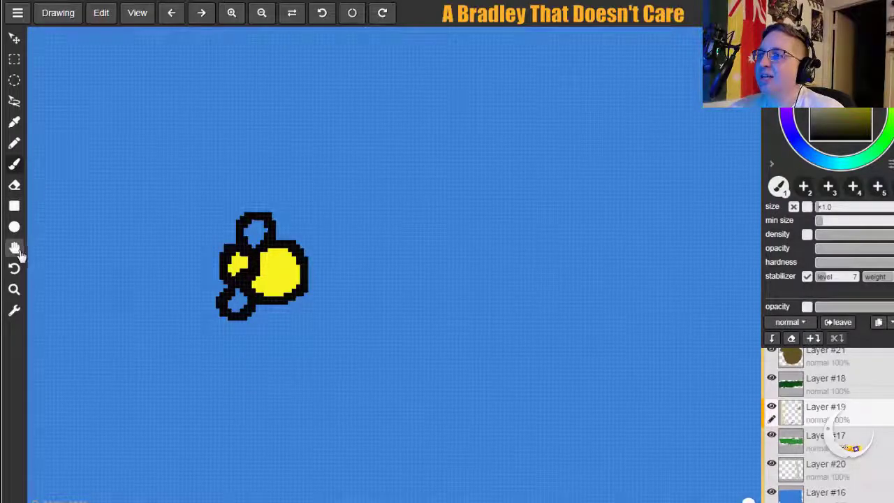
Paint the body sections of the small sky bee below the hive yellow, keeping the colour inside its outline.
left_click(17, 249)
left_click_drag(445, 198, 168, 307)
left_click_drag(479, 210, 447, 210)
left_click_drag(186, 221, 385, 354)
left_click_drag(179, 263, 505, 52)
left_click_drag(307, 192, 416, 419)
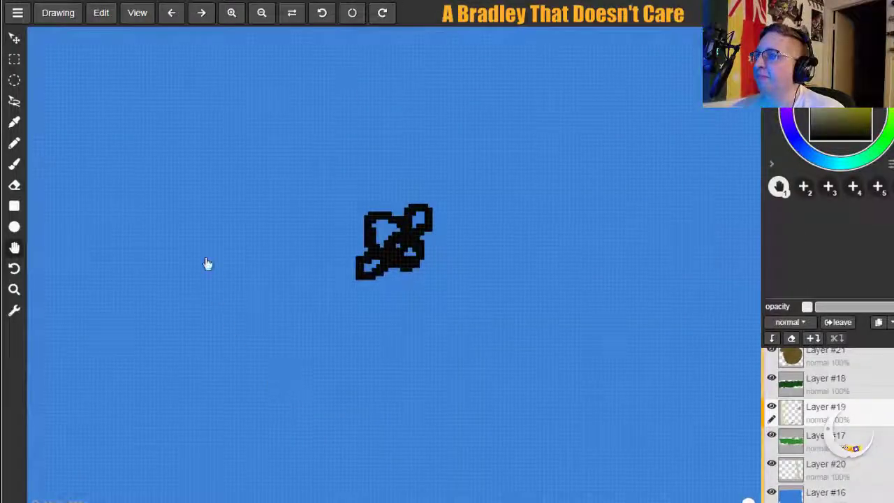
left_click(14, 164)
left_click_drag(391, 233, 363, 209)
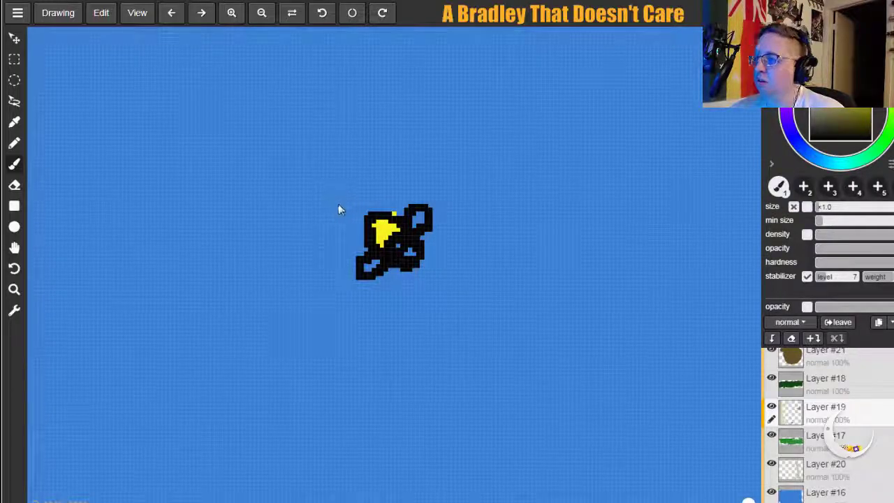
key("ctrl+z")
left_click_drag(389, 241, 388, 235)
key("ctrl+z")
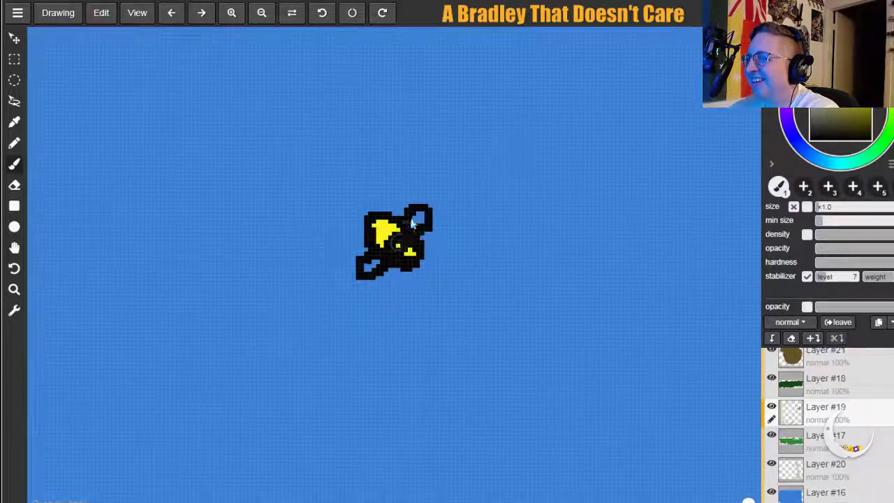
mouse_move(406, 246)
left_mouse_down()
mouse_move(410, 252)
mouse_move(398, 245)
left_mouse_up()
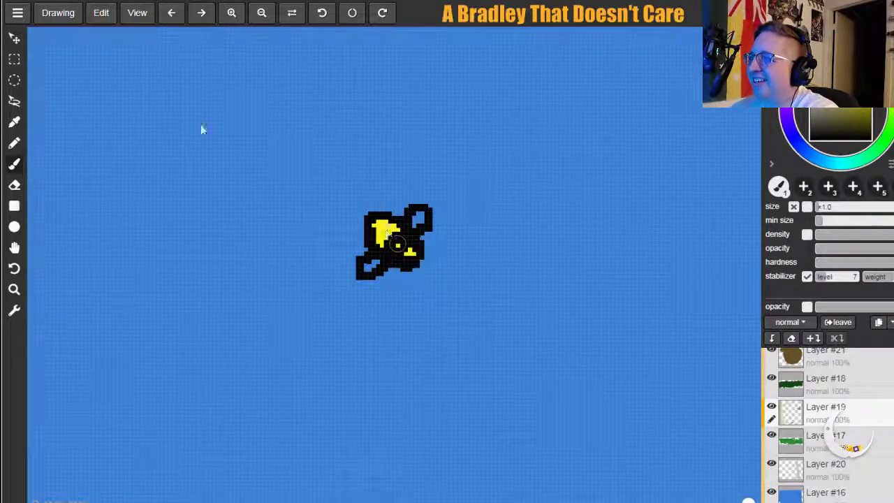
Paint the body sections of the bee beside the hive bright yellow.
left_click(14, 248)
left_click_drag(331, 182, 168, 278)
left_click_drag(549, 216, 111, 397)
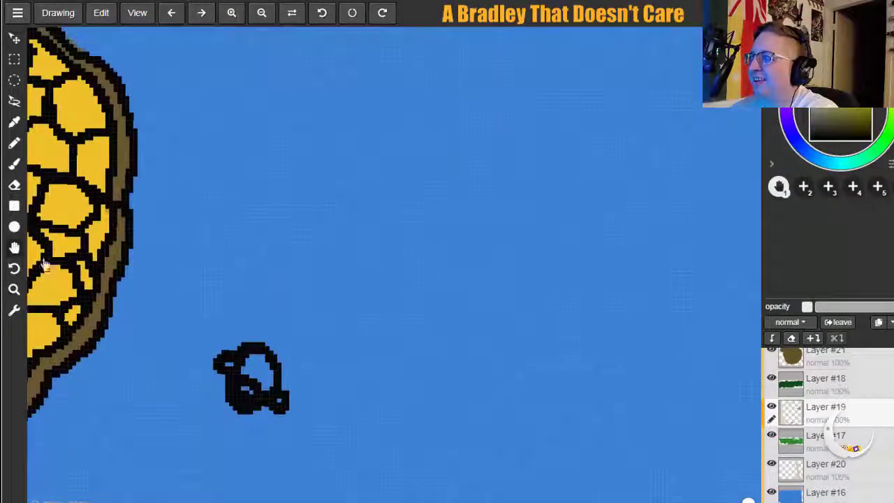
key("b")
mouse_move(270, 392)
left_mouse_down()
mouse_move(252, 392)
mouse_move(262, 368)
mouse_move(260, 376)
left_mouse_up()
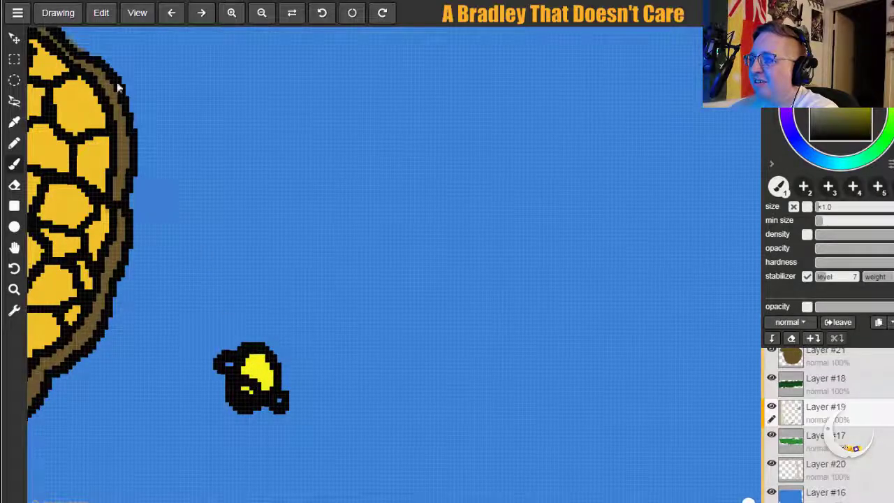
Review the coloured bees across the sky and meadow and look through the layer stack.
left_click(262, 14)
left_click(261, 14)
left_click(260, 16)
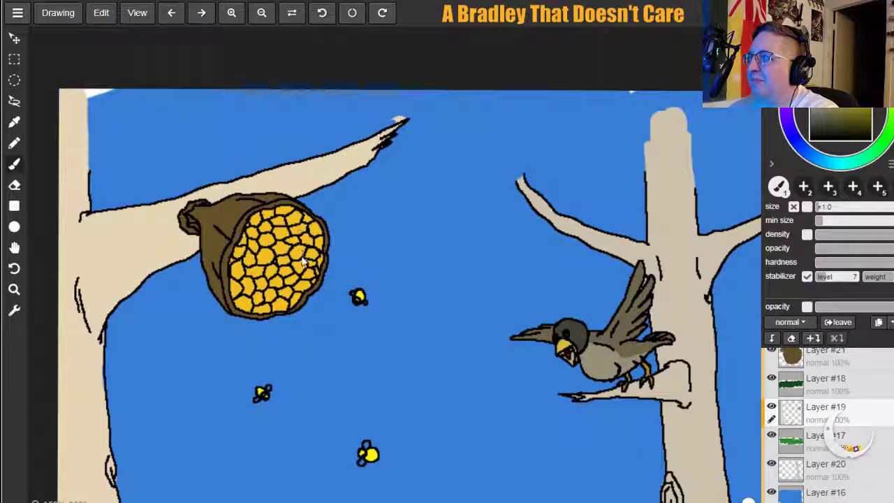
key("h")
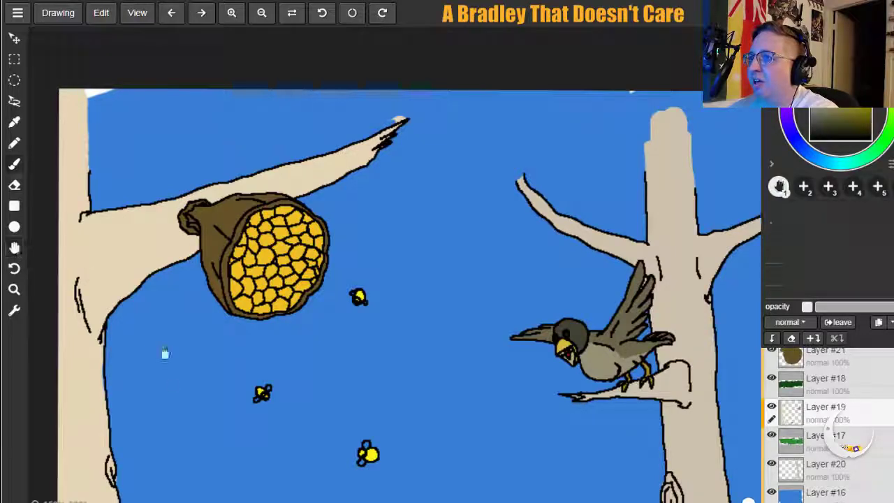
left_click_drag(152, 333, 237, 163)
left_click_drag(356, 372, 200, 184)
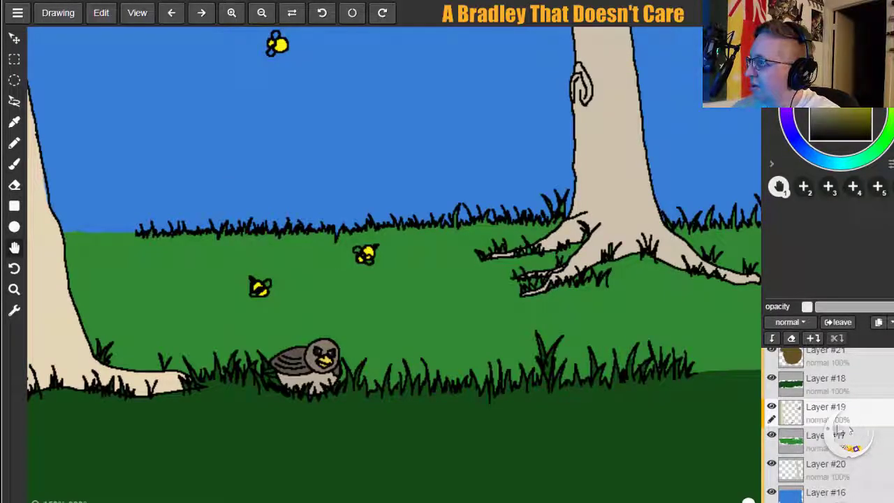
scroll(851, 438, "down", 3)
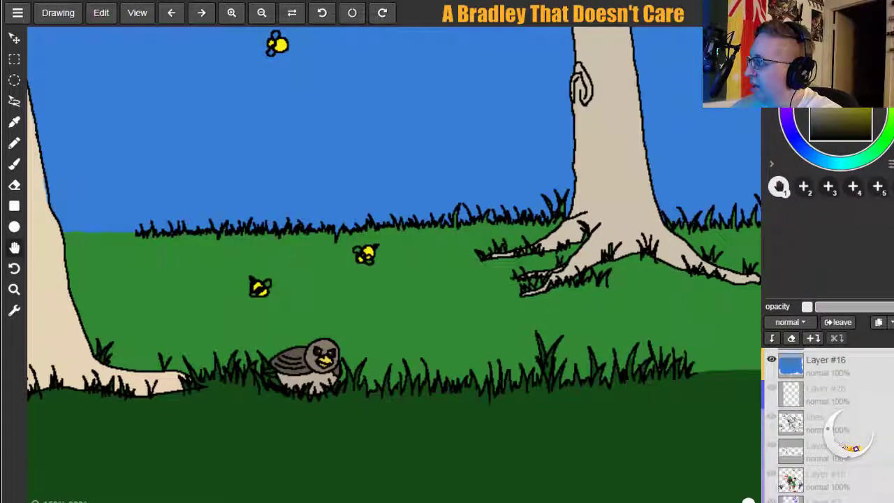
scroll(850, 440, "up", 1)
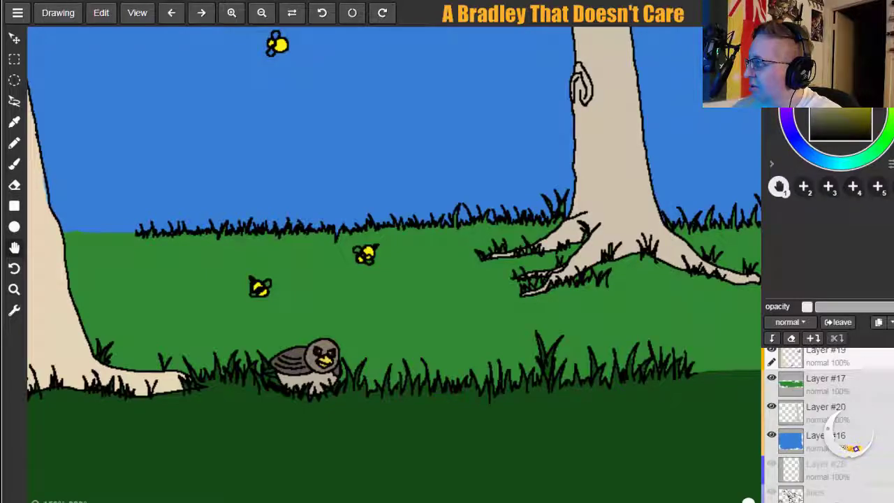
scroll(851, 442, "down", 2)
scroll(853, 447, "up", 4)
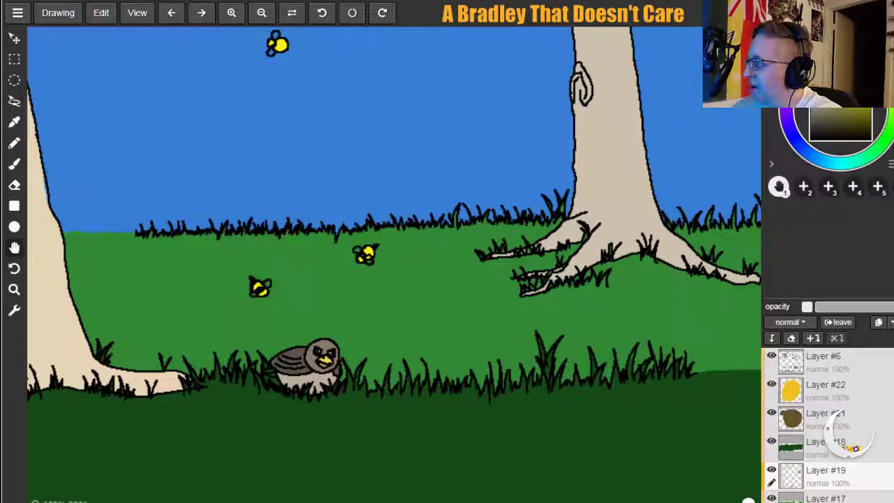
Merge the colour layers #22, #21, #18, #19, #17 and #20 down one after another into Layer #16.
left_click(877, 391)
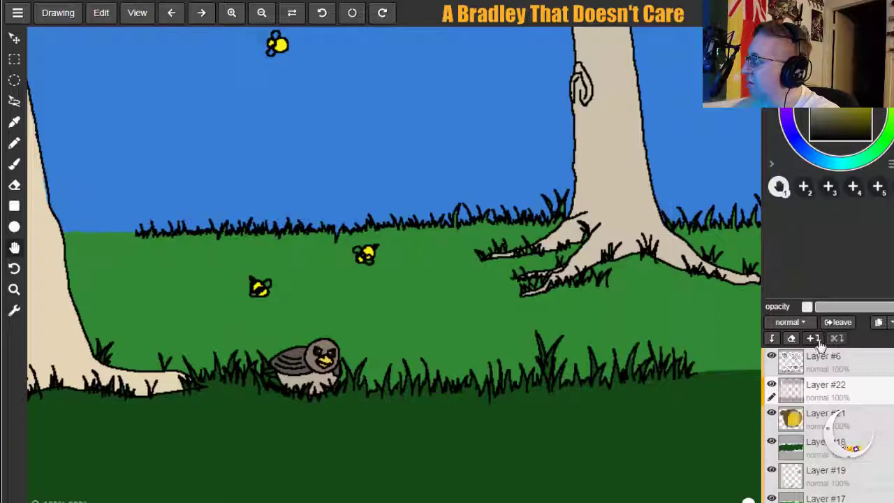
left_click(831, 409)
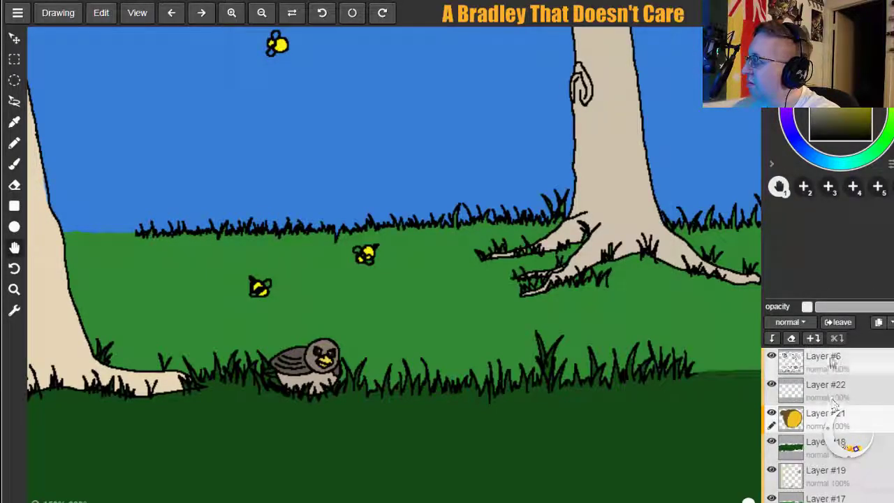
left_click(814, 339)
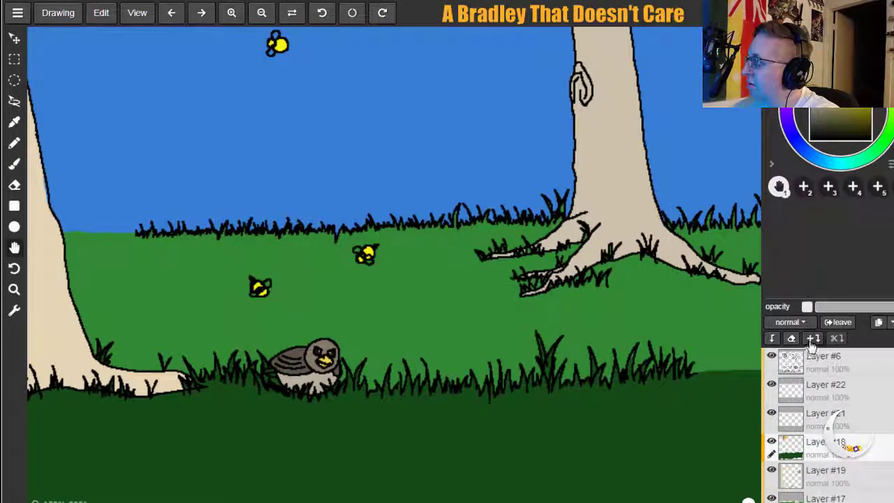
scroll(828, 419, "down", 3)
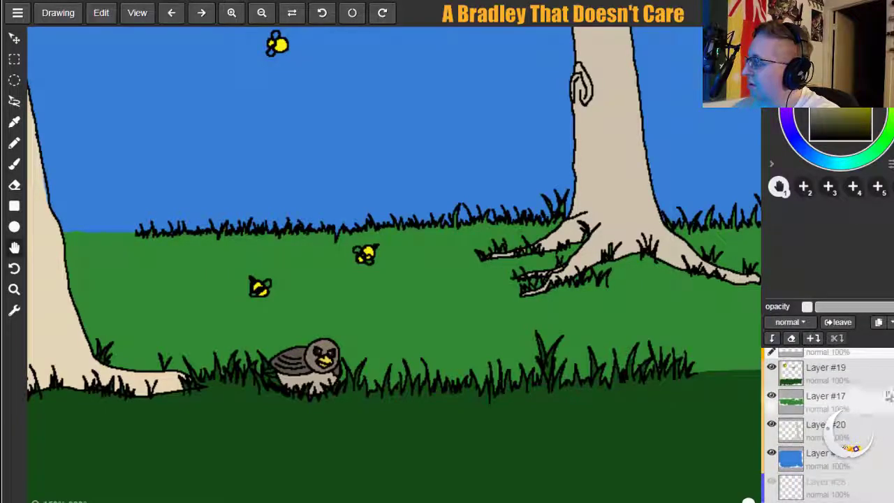
left_click(822, 357)
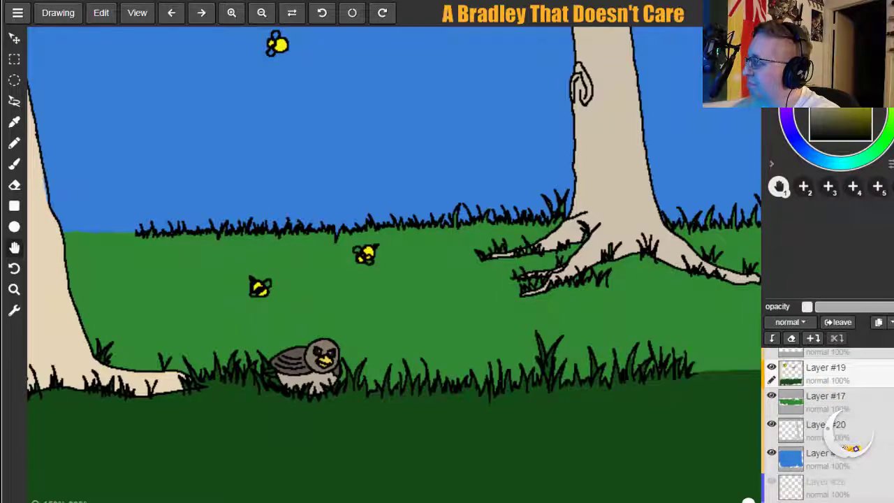
scroll(851, 440, "up", 1)
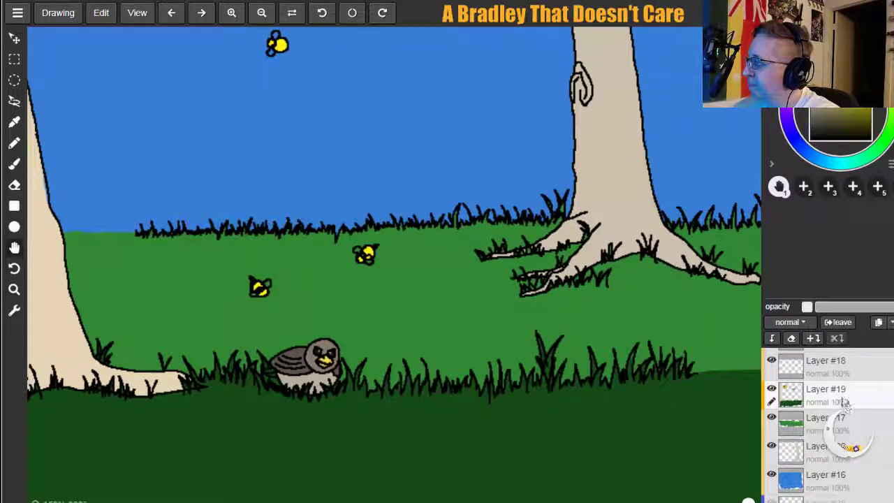
left_click(836, 423)
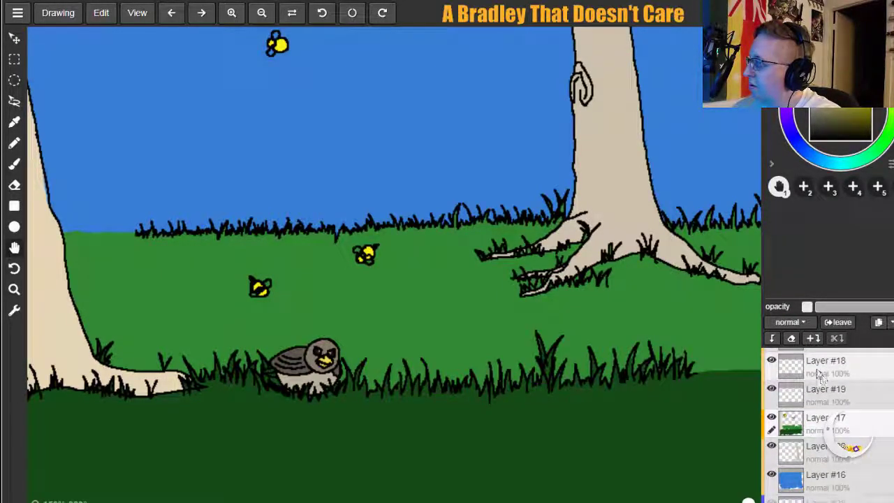
left_click(831, 453)
left_click(812, 338)
scroll(835, 416, "down", 1)
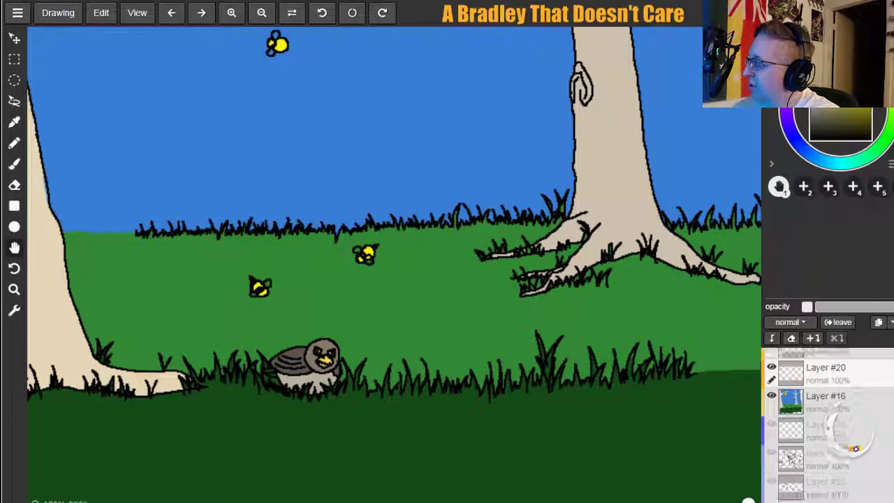
Delete the emptied layers #22, #20, #17, #19 and #18, keeping the empty Layer #21.
scroll(836, 414, "up", 3)
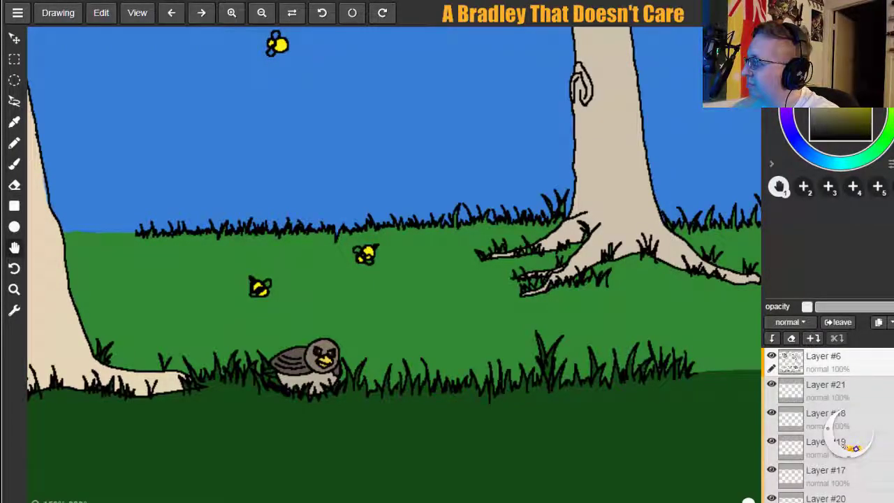
scroll(856, 426, "down", 4)
left_click(866, 388)
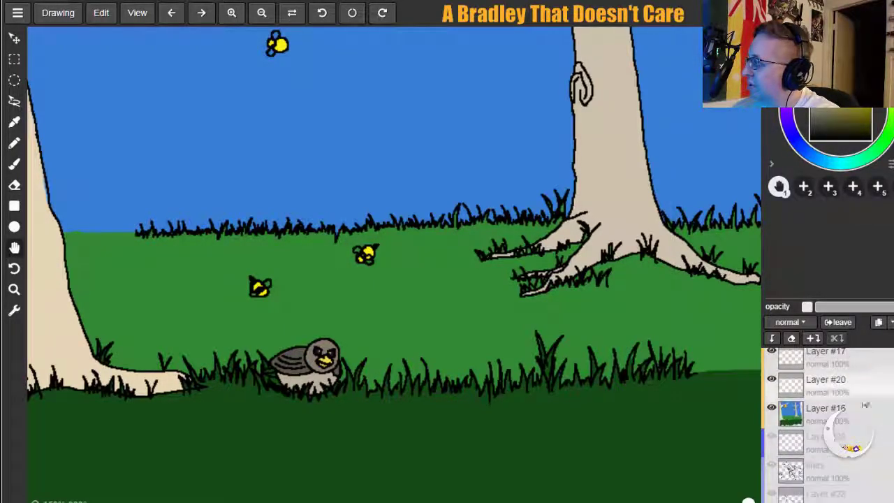
key("Delete")
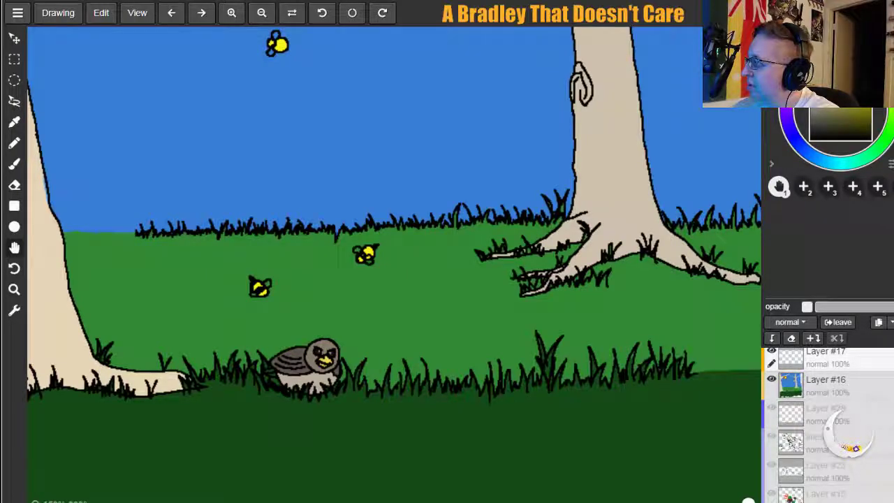
scroll(827, 424, "up", 3)
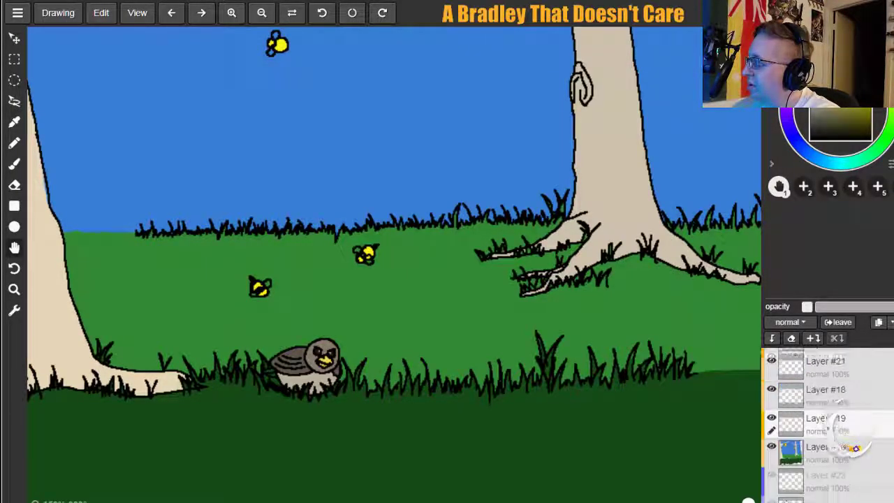
key("Delete")
key("Delete")
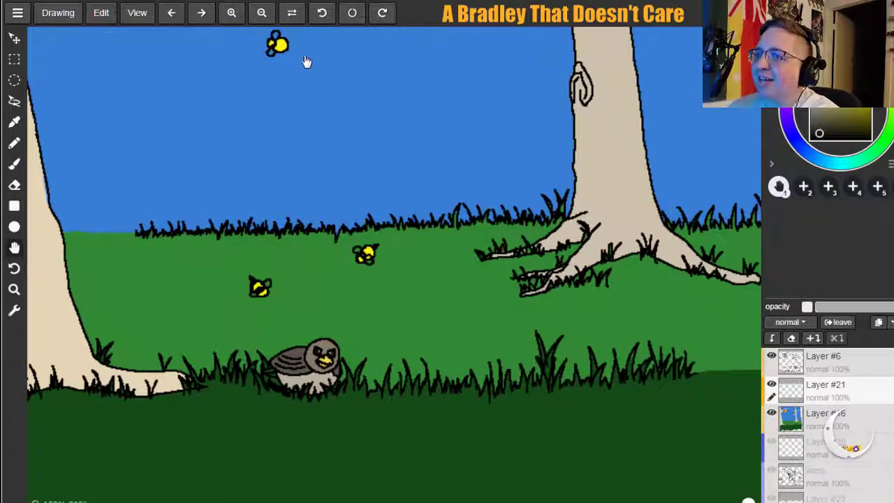
Paint dark shading on Layer #21 over the ground bird's belly, wing, head and beak, and over the bee above it.
left_click(231, 13)
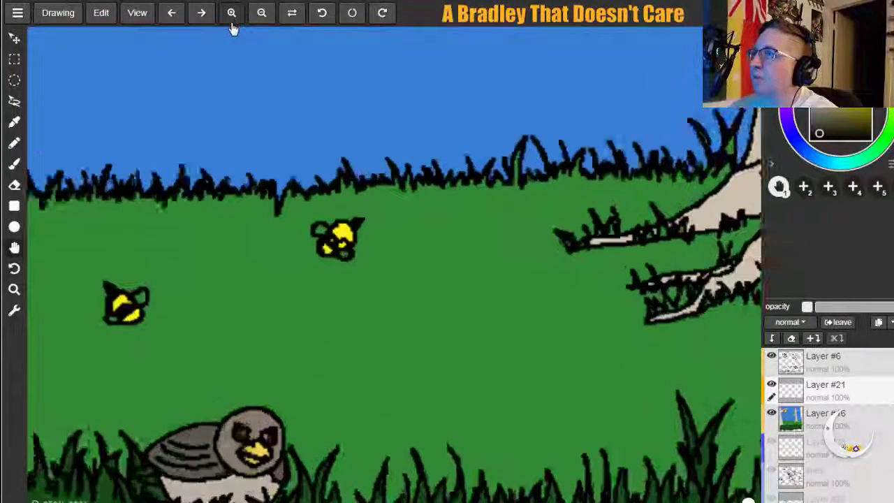
left_click_drag(77, 333, 277, 76)
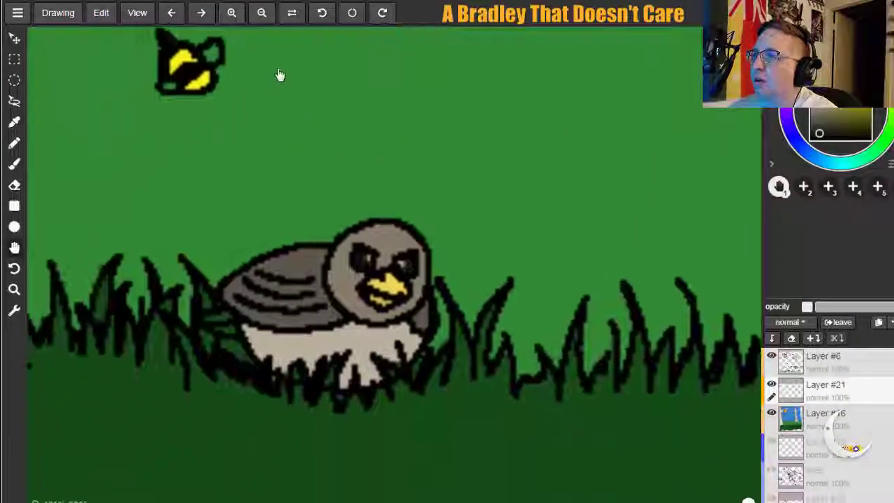
left_click(14, 164)
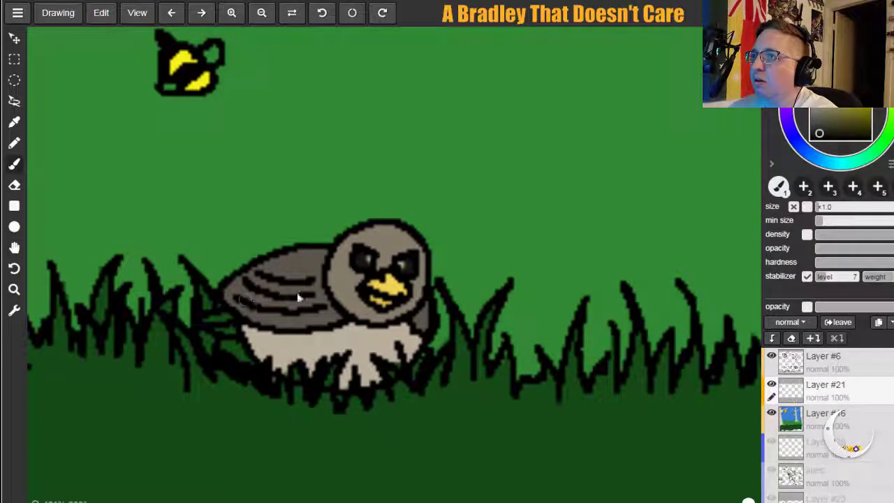
mouse_move(261, 333)
left_mouse_down()
mouse_move(239, 365)
mouse_move(245, 350)
mouse_move(253, 371)
mouse_move(292, 400)
left_mouse_up()
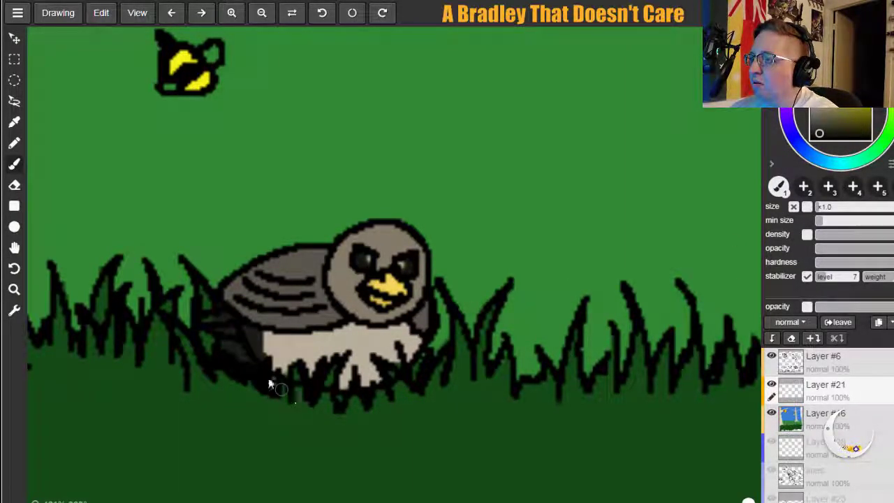
mouse_move(276, 370)
left_mouse_down()
mouse_move(364, 399)
mouse_move(339, 401)
mouse_move(408, 379)
left_mouse_up()
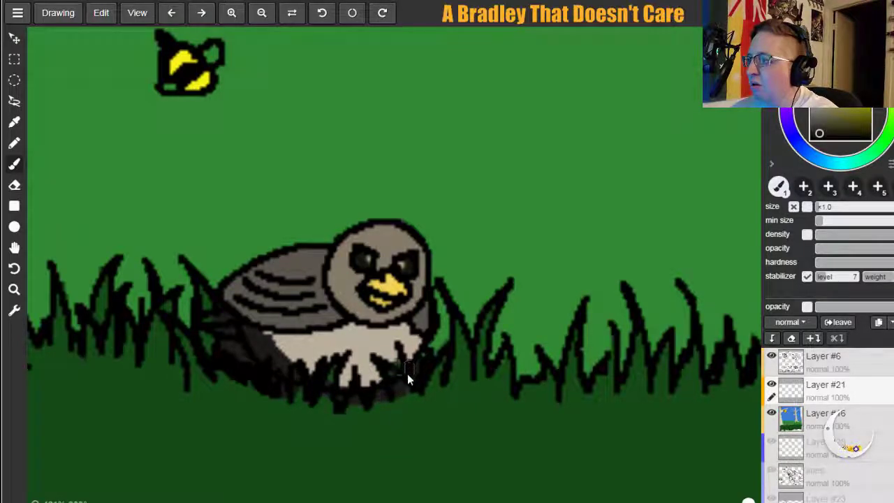
mouse_move(219, 297)
left_mouse_down()
mouse_move(273, 329)
mouse_move(291, 312)
mouse_move(321, 318)
mouse_move(325, 262)
mouse_move(333, 318)
mouse_move(324, 290)
mouse_move(327, 318)
mouse_move(308, 328)
mouse_move(327, 319)
mouse_move(301, 348)
mouse_move(348, 334)
mouse_move(408, 336)
mouse_move(360, 307)
left_mouse_up()
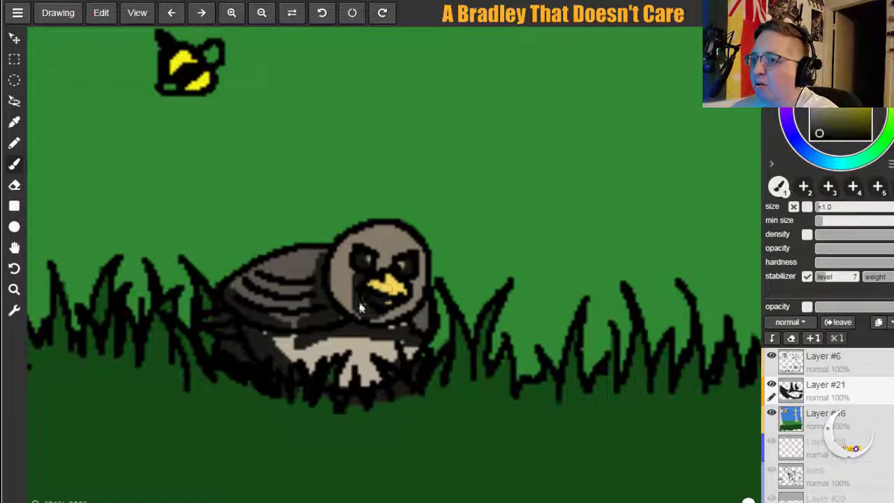
left_click_drag(328, 272, 344, 311)
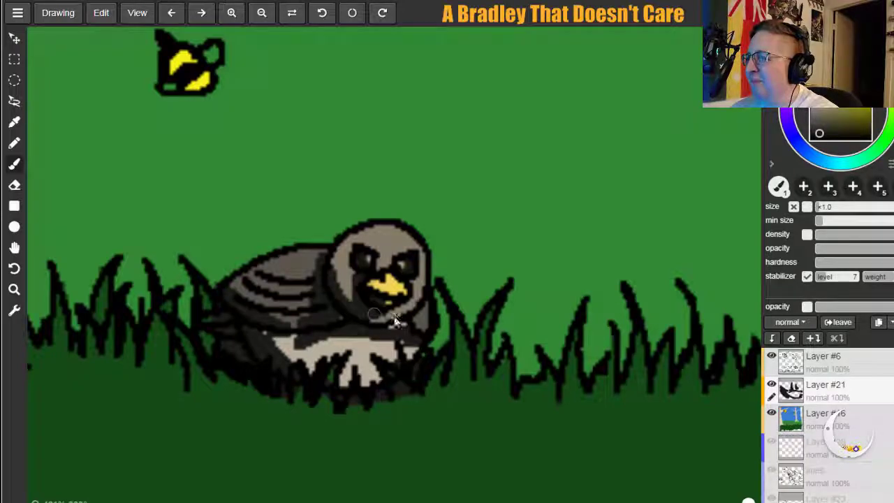
left_click_drag(419, 319, 446, 359)
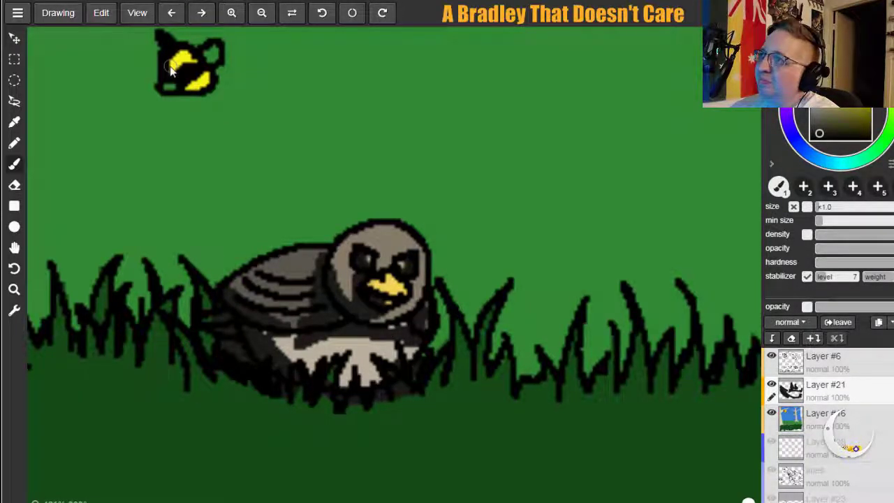
left_click_drag(187, 89, 204, 88)
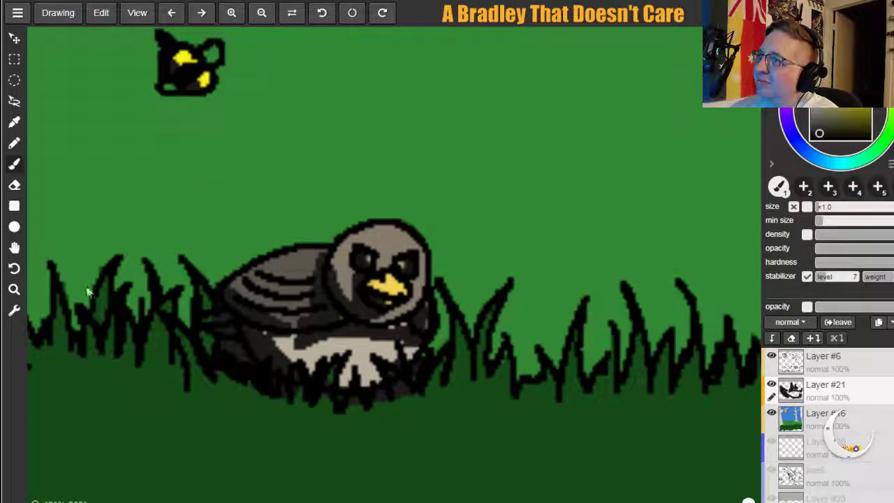
Paint a dark shadow along the lower edge of the pale tree's root, beside the ground bird.
left_click(14, 247)
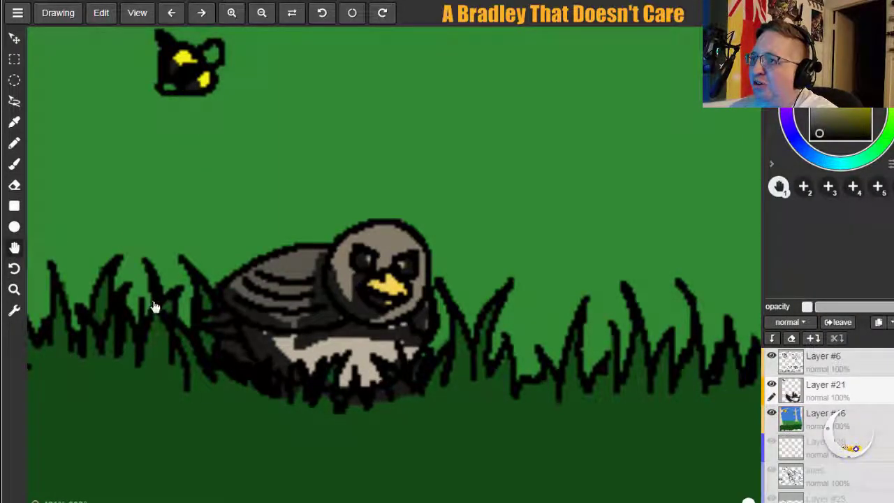
left_click_drag(167, 319, 349, 244)
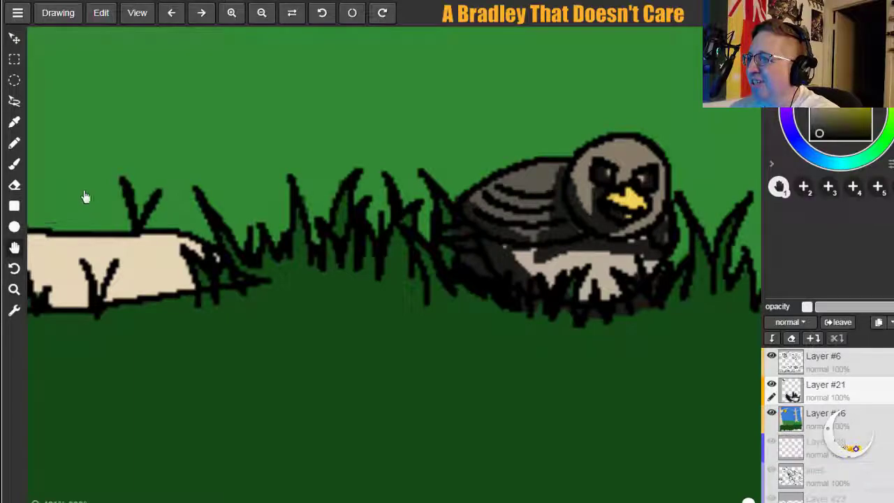
left_click(14, 163)
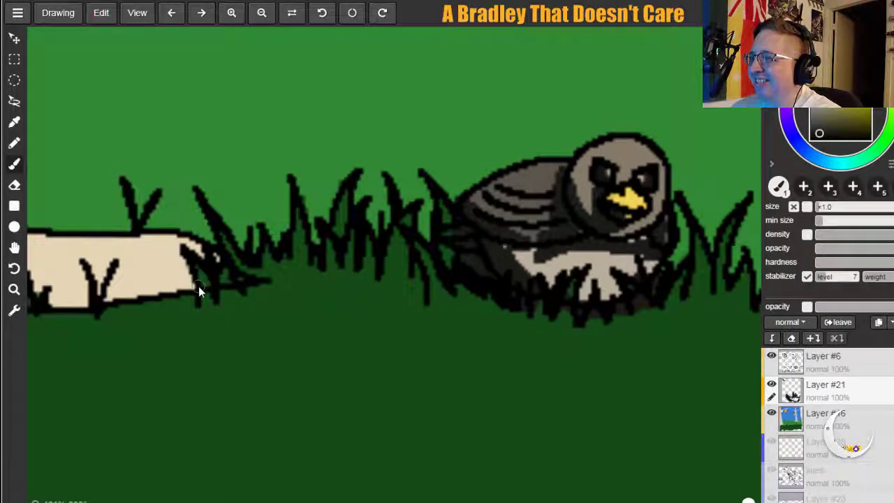
left_click(14, 248)
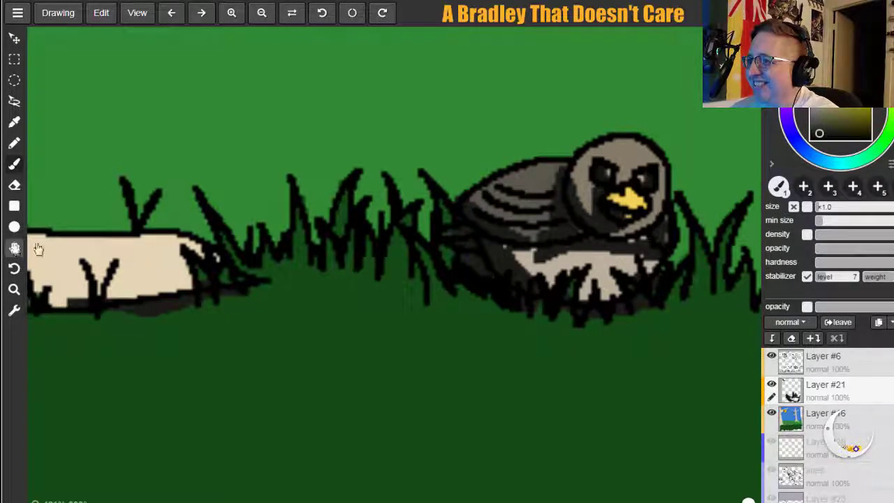
left_click_drag(36, 245, 365, 230)
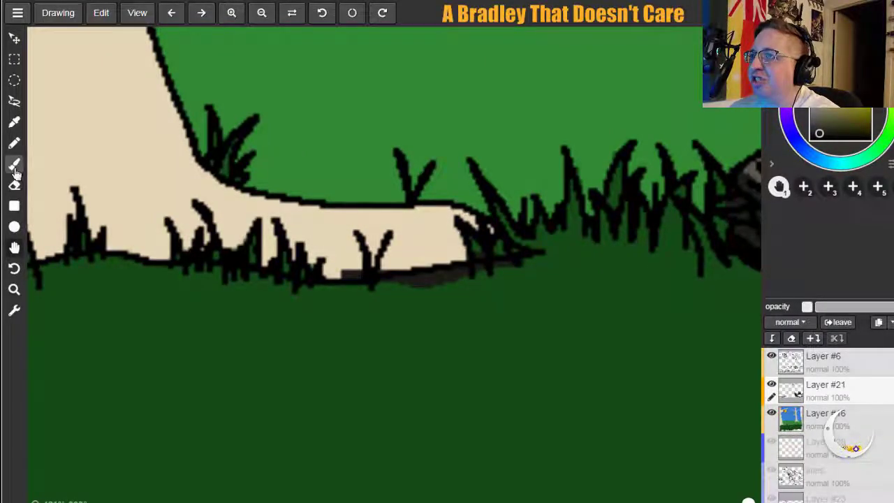
left_click(14, 162)
left_click_drag(98, 250, 262, 278)
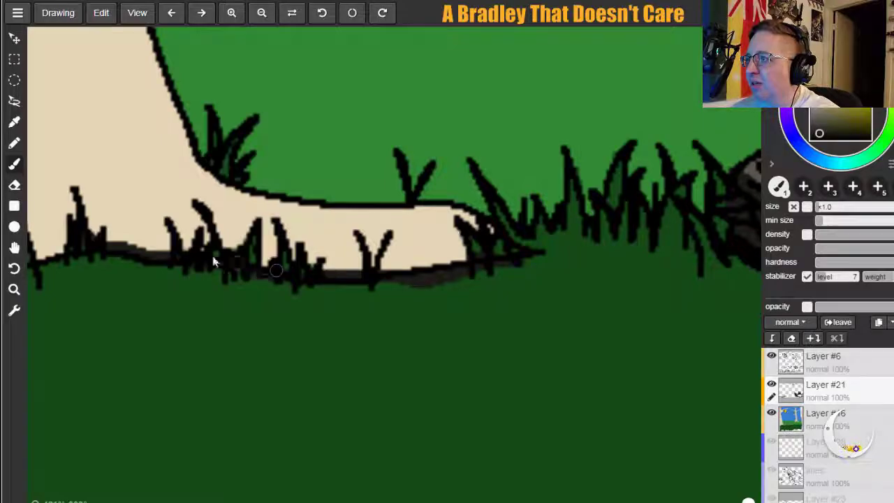
Shade the base of the pale trunk along the ground line and thicken the shadows around its grass blades.
key("h")
left_click_drag(135, 248, 483, 162)
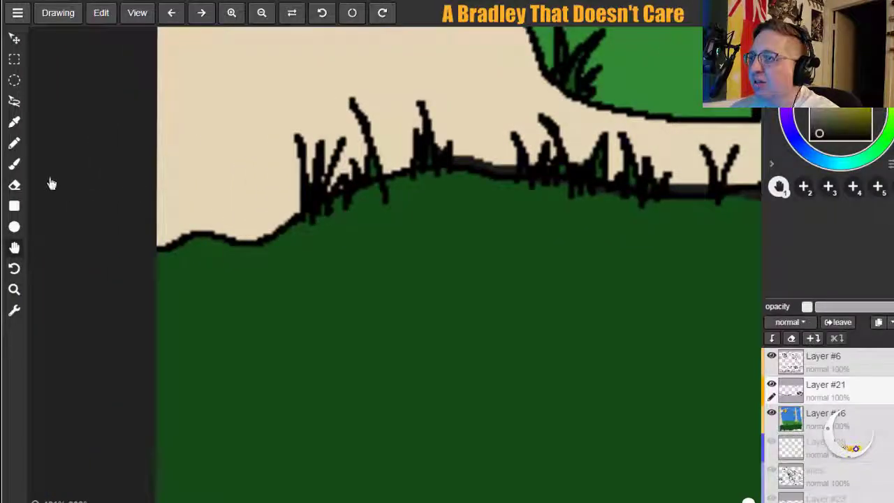
left_click(17, 166)
mouse_move(180, 238)
left_mouse_down()
mouse_move(264, 235)
mouse_move(292, 220)
mouse_move(324, 176)
mouse_move(314, 196)
mouse_move(332, 182)
mouse_move(312, 179)
mouse_move(328, 195)
mouse_move(374, 171)
mouse_move(382, 162)
mouse_move(364, 125)
mouse_move(384, 170)
mouse_move(411, 154)
mouse_move(383, 163)
mouse_move(407, 165)
mouse_move(401, 170)
mouse_move(426, 143)
mouse_move(425, 124)
mouse_move(443, 165)
mouse_move(515, 140)
mouse_move(532, 161)
mouse_move(522, 172)
mouse_move(522, 145)
mouse_move(528, 172)
mouse_move(558, 167)
mouse_move(563, 157)
mouse_move(588, 173)
mouse_move(603, 144)
mouse_move(606, 180)
mouse_move(636, 165)
left_mouse_up()
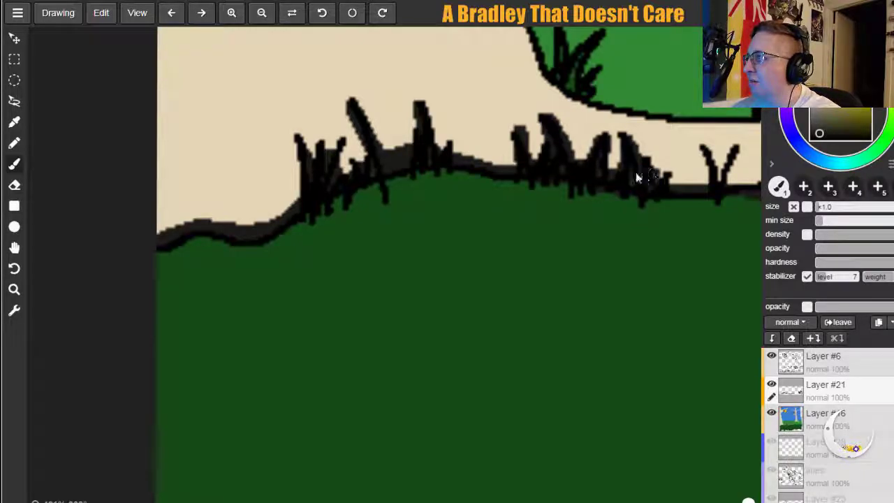
mouse_move(707, 159)
left_mouse_down()
mouse_move(718, 194)
mouse_move(698, 168)
left_mouse_up()
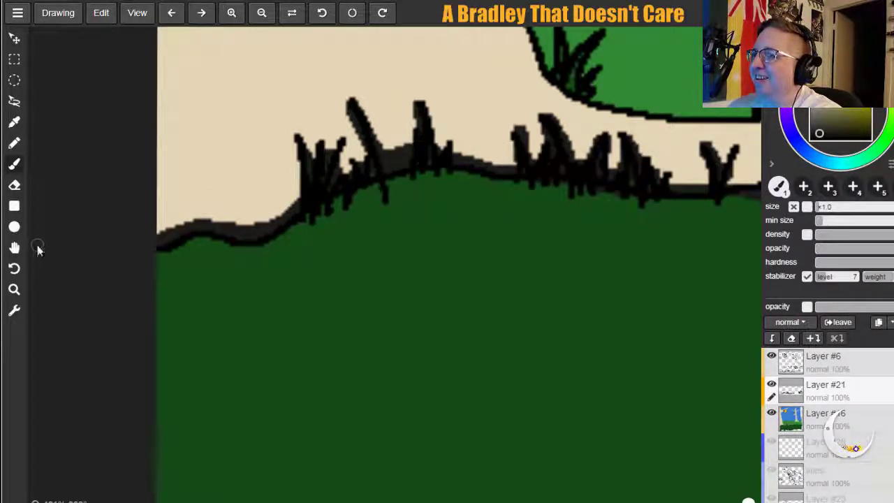
Fill a broad curved dark shadow on the foreground grass beneath the pale tree's base, starting at the canvas edge.
left_click(14, 248)
left_click_drag(236, 135, 151, 387)
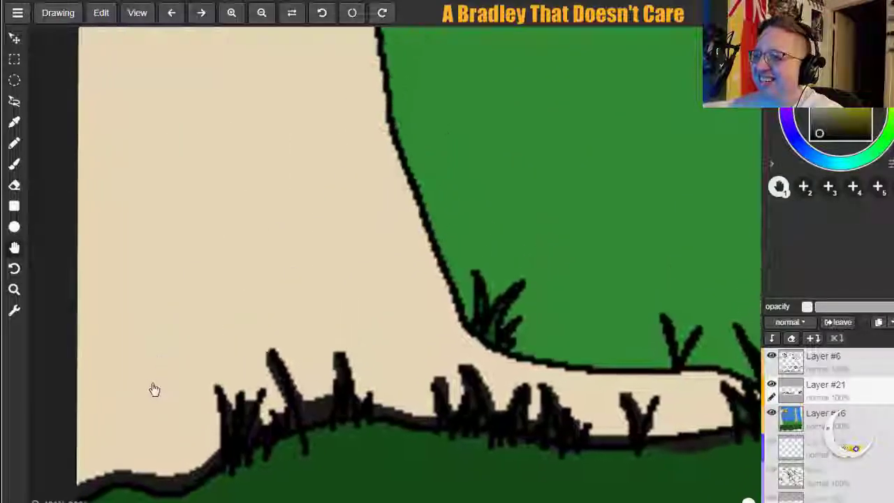
left_click_drag(356, 289, 339, 106)
left_click_drag(84, 194, 175, 115)
left_click(14, 165)
left_click_drag(148, 190, 124, 208)
mouse_move(174, 191)
left_mouse_down()
mouse_move(189, 191)
mouse_move(162, 258)
mouse_move(345, 124)
mouse_move(303, 165)
mouse_move(204, 187)
left_mouse_up()
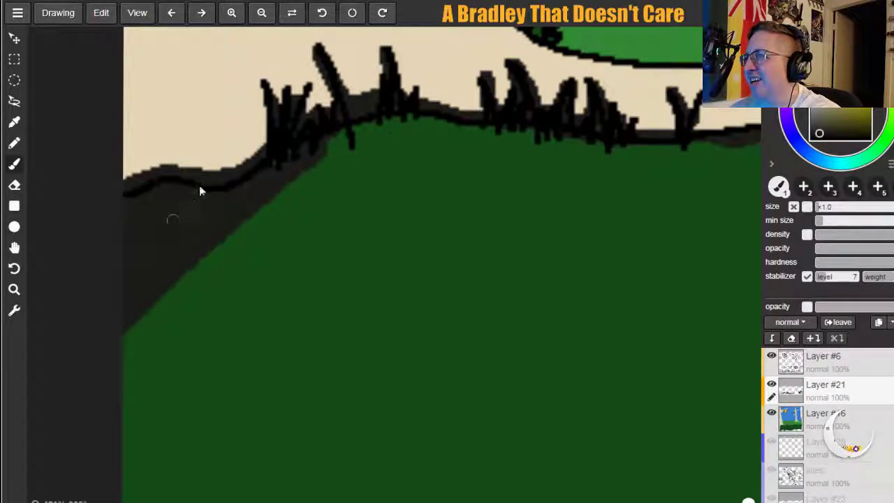
left_click_drag(173, 262, 143, 329)
mouse_move(121, 426)
left_mouse_down()
mouse_move(144, 311)
mouse_move(163, 276)
mouse_move(109, 412)
mouse_move(124, 440)
mouse_move(194, 261)
mouse_move(120, 444)
mouse_move(247, 206)
mouse_move(122, 468)
mouse_move(166, 347)
mouse_move(217, 268)
mouse_move(185, 317)
mouse_move(348, 143)
mouse_move(373, 146)
mouse_move(339, 152)
mouse_move(340, 137)
mouse_move(390, 111)
mouse_move(430, 109)
mouse_move(359, 134)
mouse_move(406, 117)
mouse_move(384, 111)
mouse_move(631, 125)
mouse_move(702, 135)
mouse_move(714, 150)
mouse_move(724, 150)
mouse_move(599, 143)
left_mouse_up()
left_click_drag(535, 132, 419, 130)
mouse_move(310, 190)
left_mouse_down()
mouse_move(254, 238)
mouse_move(388, 164)
mouse_move(579, 136)
left_mouse_up()
left_click_drag(432, 144, 443, 126)
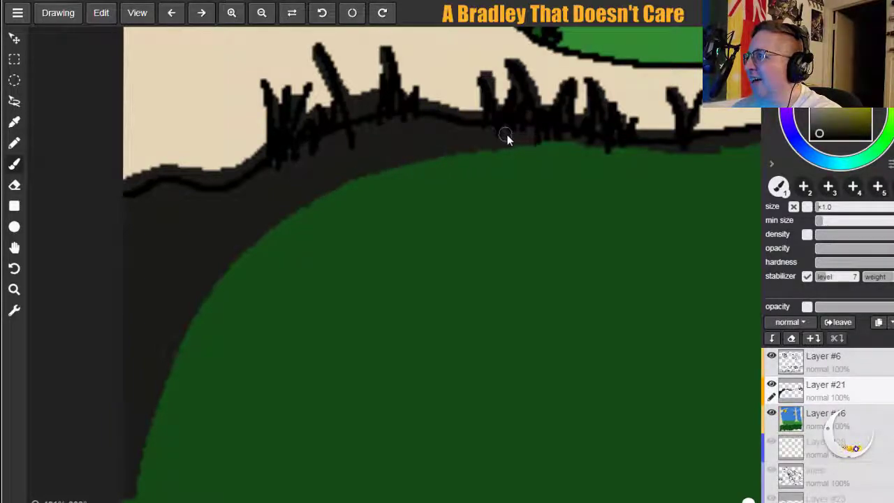
Extend the tree's curved ground shadow down the canvas edge, tapering it to a thin end.
left_click(13, 248)
mouse_move(70, 253)
left_mouse_down()
mouse_move(130, 193)
mouse_move(165, 134)
left_mouse_up()
left_click(14, 163)
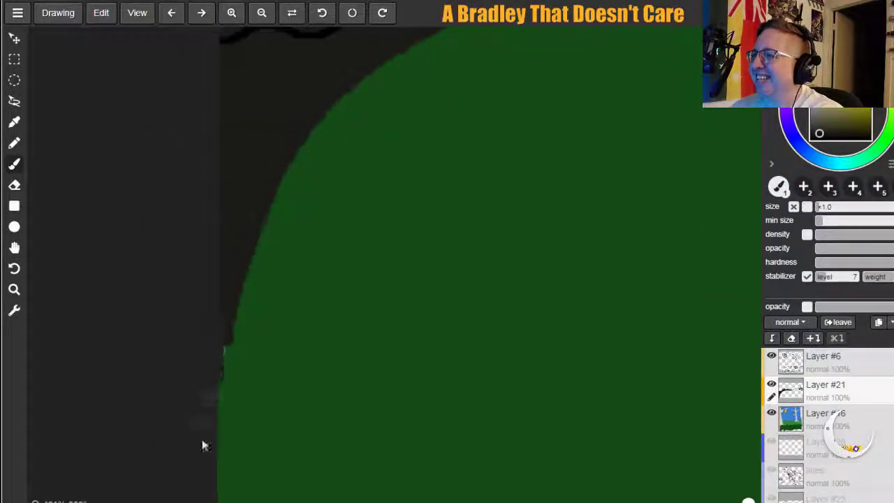
left_click_drag(222, 371, 193, 442)
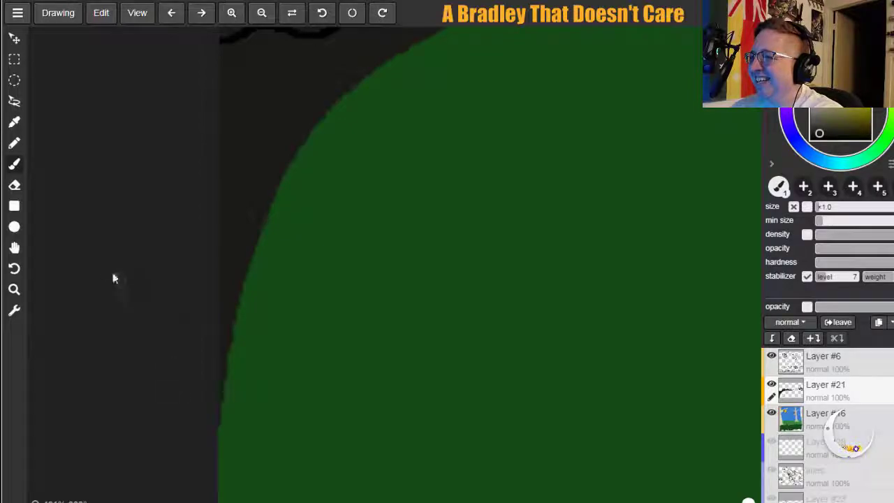
Paint dark shading on the lower body of the meadow bee just below the horizon grass.
left_click(15, 248)
left_click_drag(314, 122, 140, 451)
left_click_drag(349, 98, 86, 326)
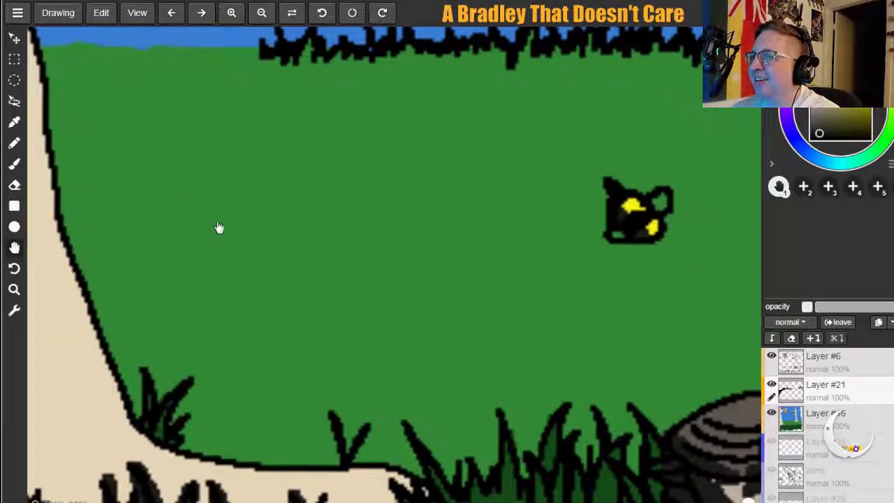
left_click_drag(596, 173, 256, 283)
left_click_drag(401, 379, 147, 235)
left_click_drag(357, 162, 352, 370)
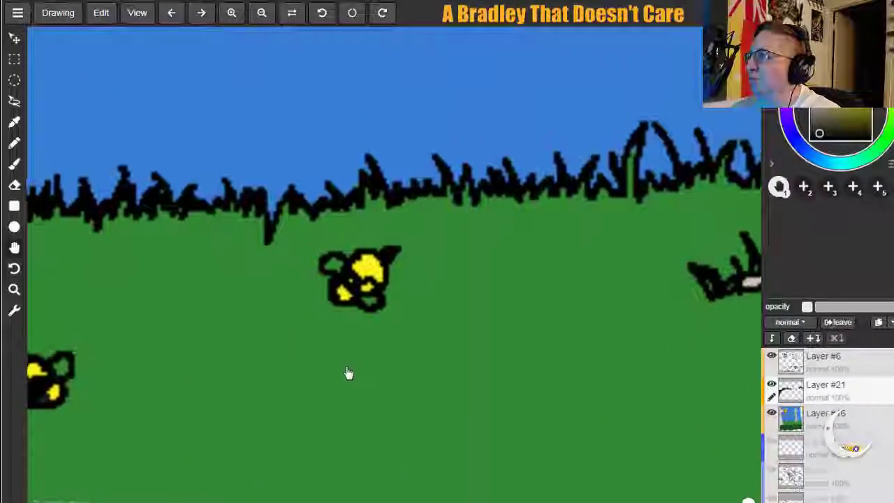
left_click(14, 164)
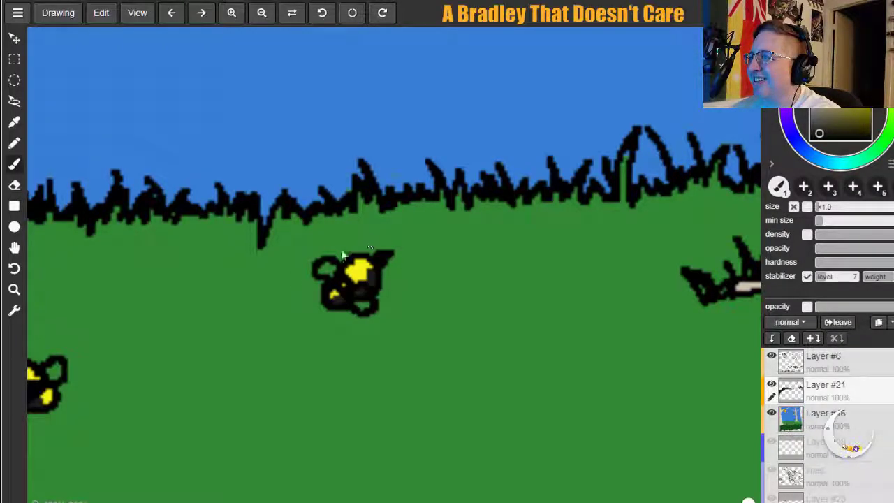
Shade beneath and between the finger-like roots on the beehive-side tree's near flank, including the gaps around the grass tufts.
left_click(14, 248)
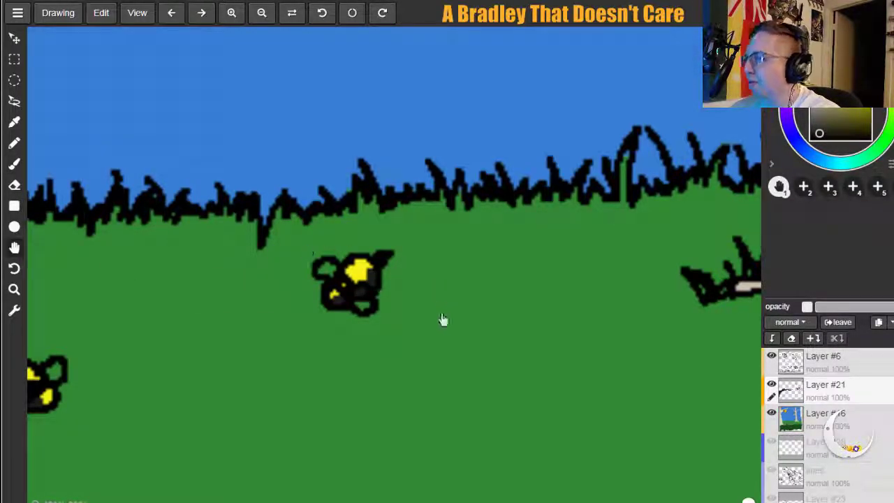
left_click_drag(440, 309, 93, 349)
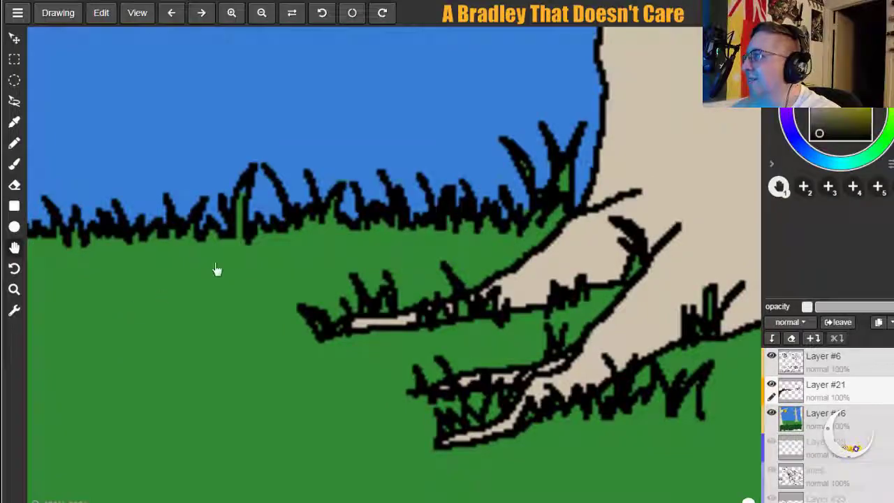
left_click(13, 164)
mouse_move(334, 337)
left_mouse_down()
mouse_move(459, 321)
mouse_move(621, 285)
mouse_move(585, 304)
left_mouse_up()
mouse_move(571, 356)
left_mouse_down()
mouse_move(600, 309)
mouse_move(621, 299)
mouse_move(547, 365)
mouse_move(493, 390)
mouse_move(479, 410)
mouse_move(517, 395)
mouse_move(523, 383)
mouse_move(451, 434)
left_mouse_up()
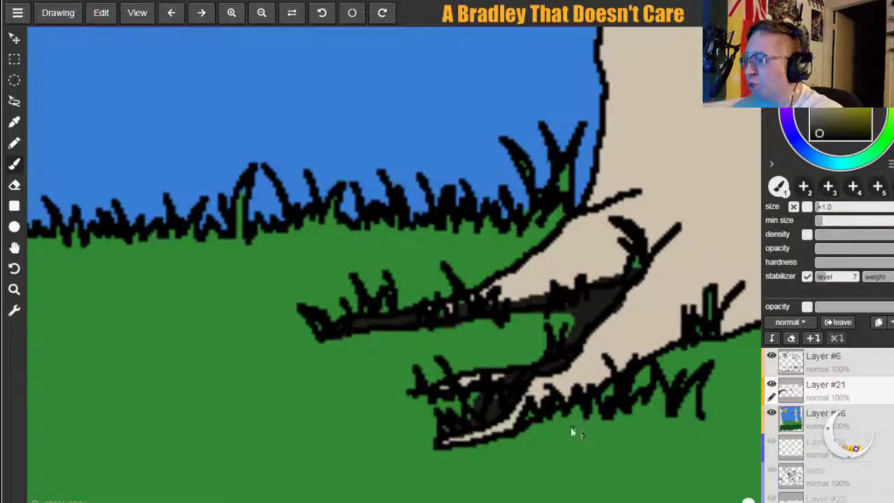
mouse_move(453, 455)
left_mouse_down()
mouse_move(621, 399)
mouse_move(606, 406)
mouse_move(651, 363)
left_mouse_up()
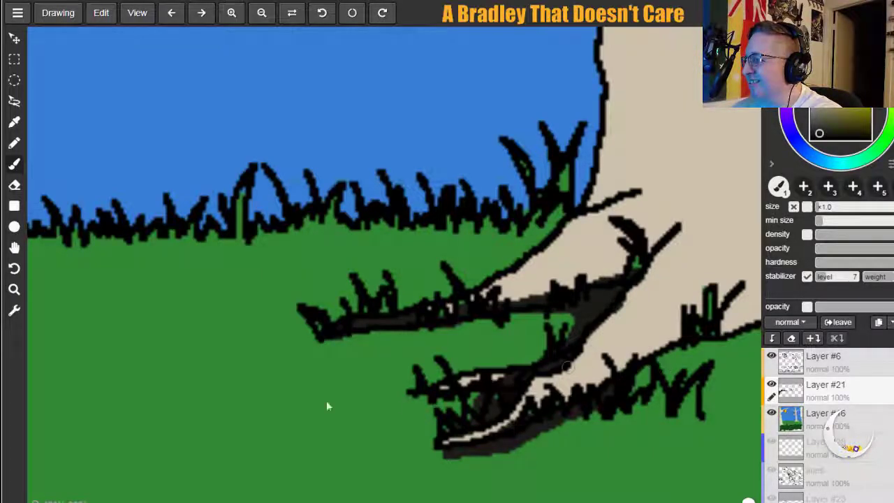
Paint shadows under the centre arch and the long outer root of the tree, and behind the grass tufts along them.
left_click(19, 252)
left_click_drag(653, 473, 226, 325)
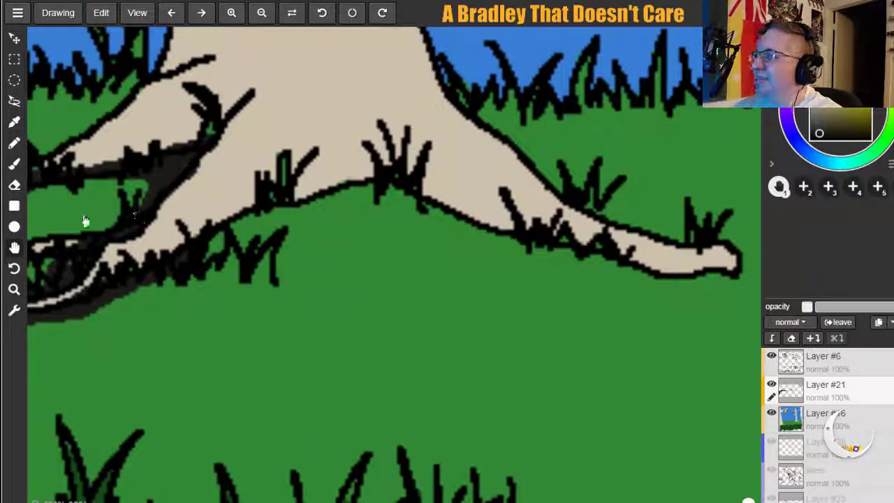
left_click(14, 164)
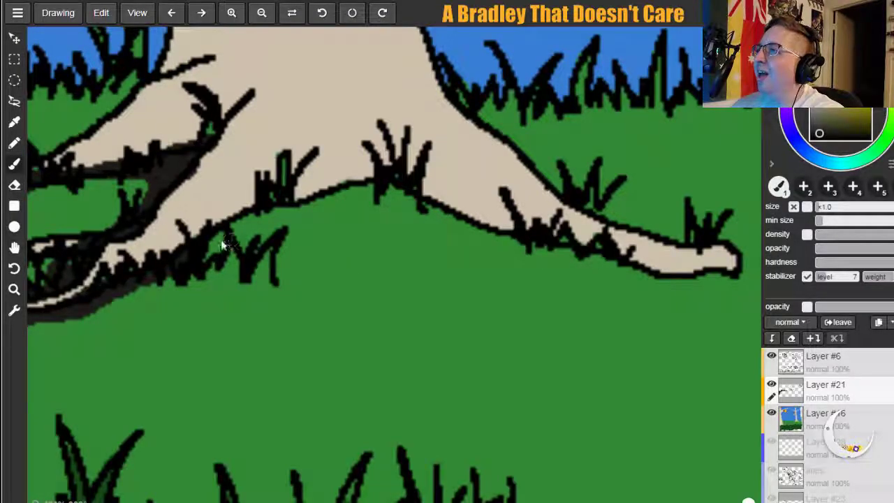
mouse_move(251, 226)
left_mouse_down()
mouse_move(293, 214)
mouse_move(264, 210)
mouse_move(307, 201)
mouse_move(229, 222)
mouse_move(265, 188)
mouse_move(272, 201)
mouse_move(289, 201)
mouse_move(287, 176)
mouse_move(299, 204)
mouse_move(368, 184)
left_mouse_up()
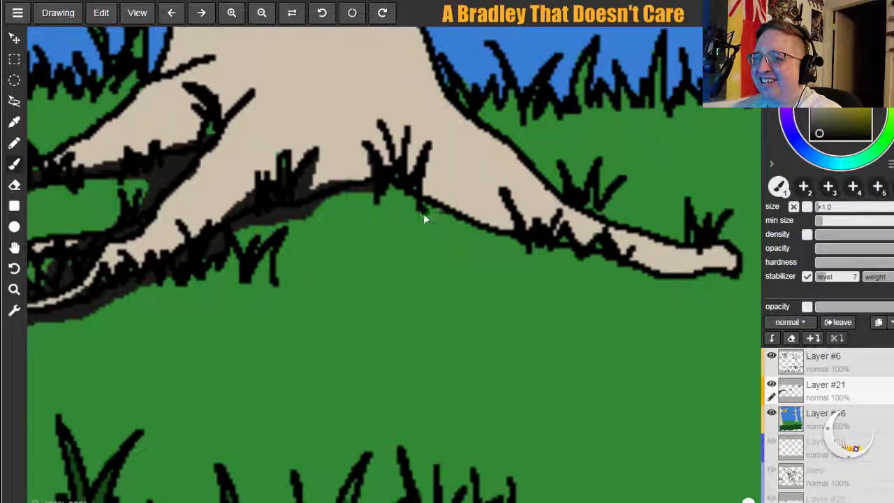
mouse_move(391, 159)
left_mouse_down()
mouse_move(407, 179)
mouse_move(417, 167)
mouse_move(417, 188)
mouse_move(440, 213)
mouse_move(424, 201)
mouse_move(491, 236)
mouse_move(510, 237)
mouse_move(509, 213)
mouse_move(528, 240)
mouse_move(681, 257)
mouse_move(721, 283)
mouse_move(740, 284)
mouse_move(651, 277)
mouse_move(541, 245)
mouse_move(577, 225)
left_mouse_up()
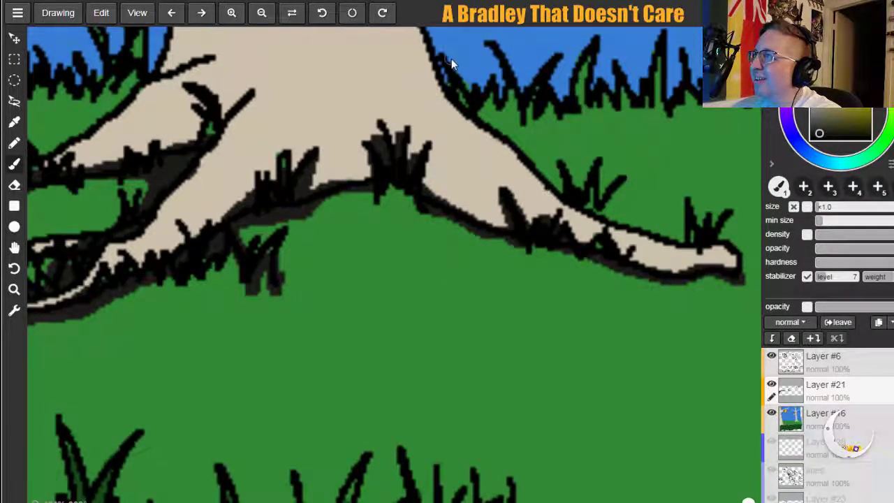
Paint a dark shadow on the grass along the upper side of the long outer root, redoing the first stroke.
left_click_drag(451, 63, 498, 138)
key("ctrl+z")
mouse_move(446, 54)
left_mouse_down()
mouse_move(482, 115)
mouse_move(569, 197)
mouse_move(510, 143)
mouse_move(507, 128)
mouse_move(526, 130)
mouse_move(546, 170)
mouse_move(510, 83)
mouse_move(503, 135)
mouse_move(494, 121)
mouse_move(555, 190)
left_mouse_up()
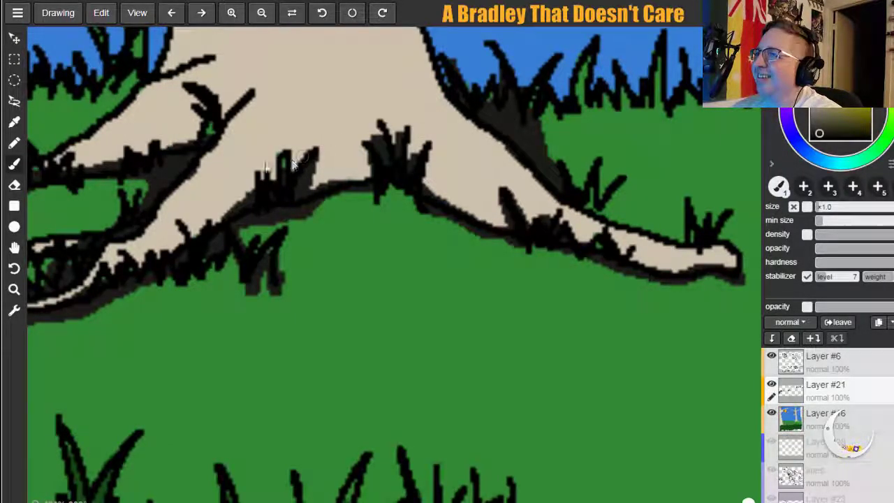
Shade behind the curled grass tuft between the roots and the end tuft, and widen the grass shadow along the long outer root.
mouse_move(218, 132)
left_mouse_down()
mouse_move(229, 100)
mouse_move(222, 117)
mouse_move(253, 92)
left_mouse_up()
left_click_drag(718, 222, 708, 241)
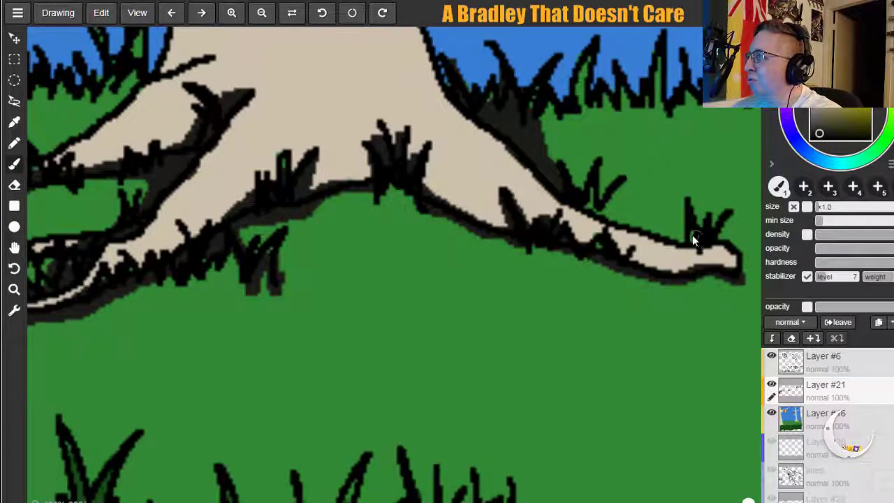
mouse_move(551, 103)
left_mouse_down()
mouse_move(557, 170)
mouse_move(580, 208)
left_mouse_up()
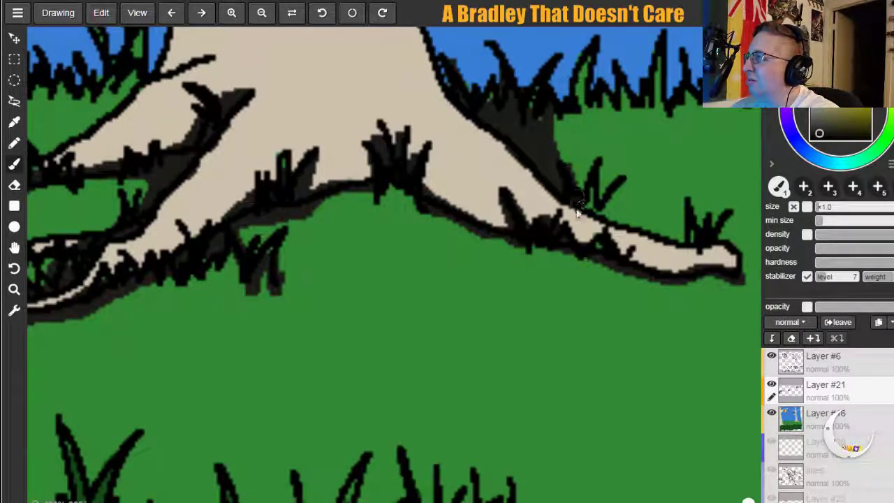
Shade the trunk's edge just above the crease where the rear root joins the beehive-side tree.
left_click(15, 248)
left_click_drag(122, 182, 234, 369)
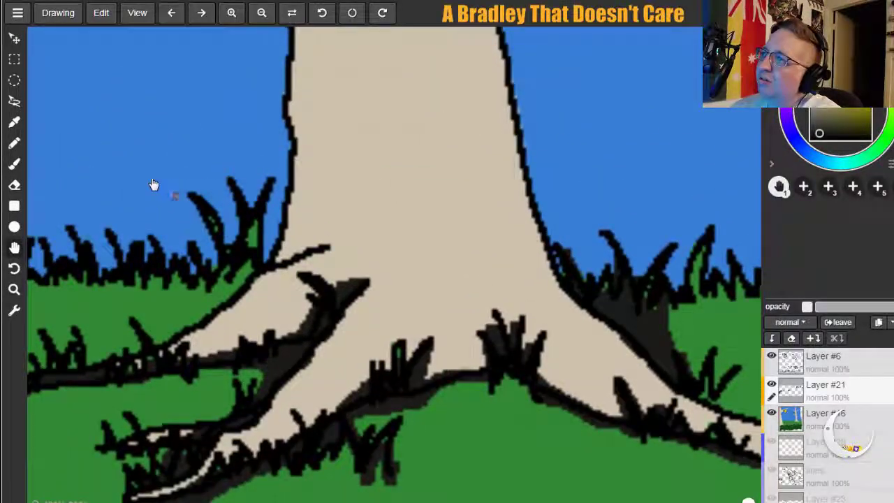
left_click(14, 163)
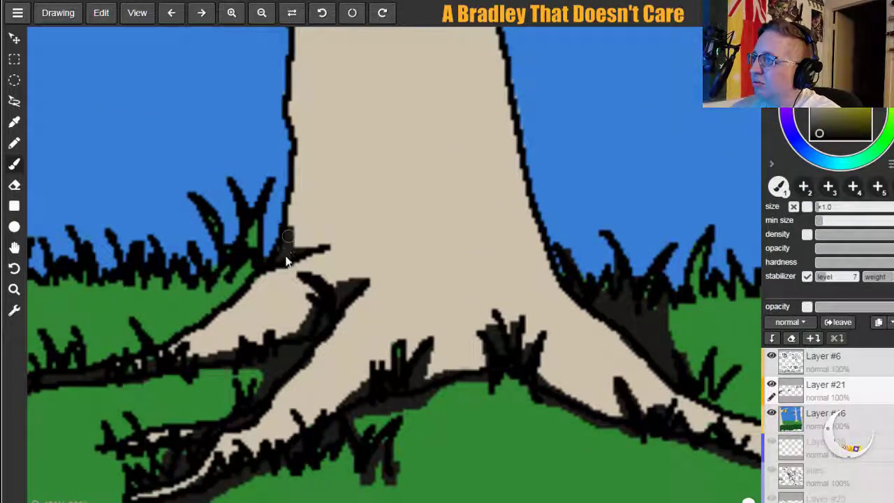
mouse_move(310, 255)
left_mouse_down()
mouse_move(284, 251)
mouse_move(287, 231)
mouse_move(281, 262)
mouse_move(303, 256)
mouse_move(289, 225)
mouse_move(290, 256)
mouse_move(313, 253)
left_mouse_up()
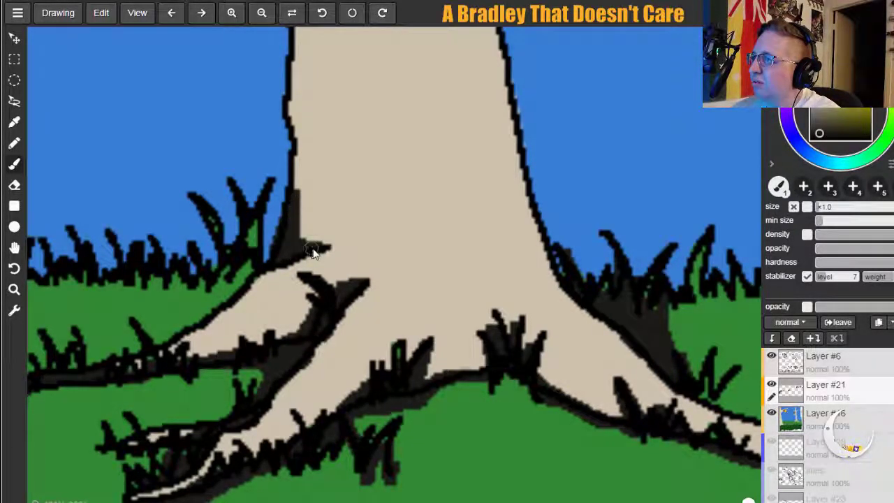
Paint dark shading inside and around the oval knot on the edge of the beehive-side trunk.
left_click(25, 246)
left_click_drag(106, 283, 495, 197)
mouse_move(233, 202)
left_mouse_down()
mouse_move(502, 206)
mouse_move(381, 183)
left_mouse_up()
left_click_drag(265, 206, 457, 233)
left_click_drag(202, 227, 545, 164)
left_click_drag(259, 168, 337, 469)
left_click_drag(306, 184, 375, 421)
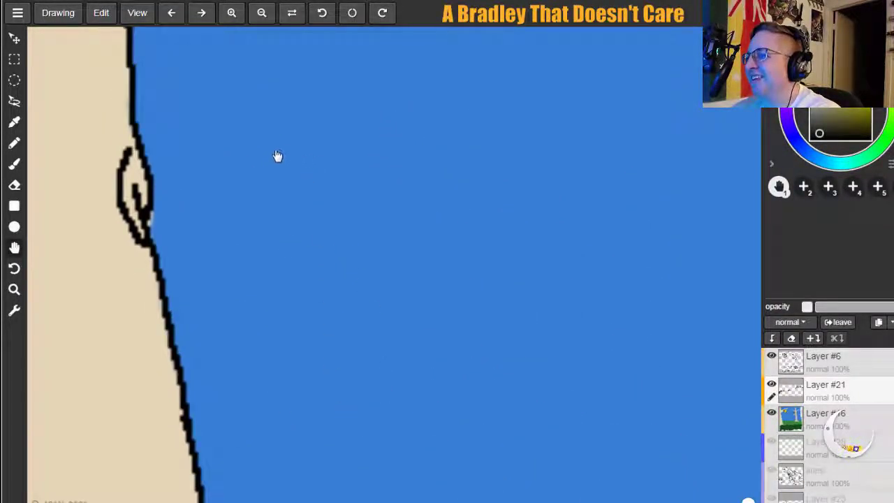
left_click(14, 165)
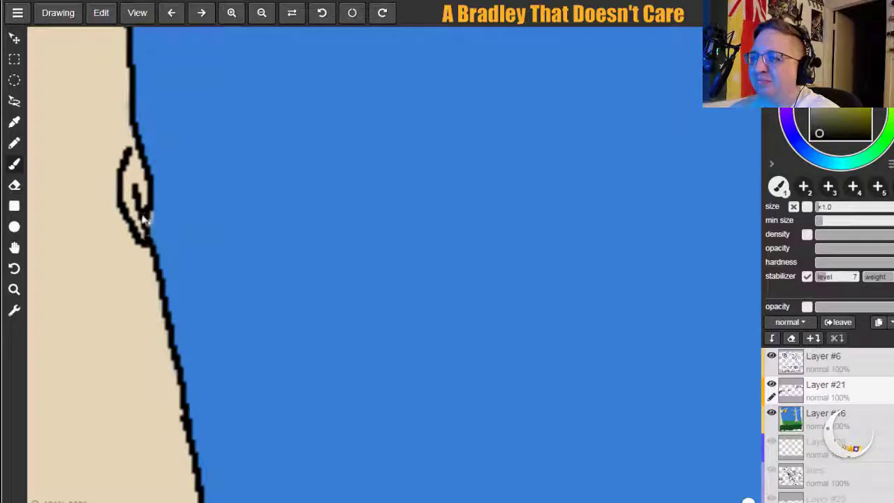
mouse_move(131, 186)
left_mouse_down()
mouse_move(148, 231)
mouse_move(146, 144)
mouse_move(143, 253)
left_mouse_up()
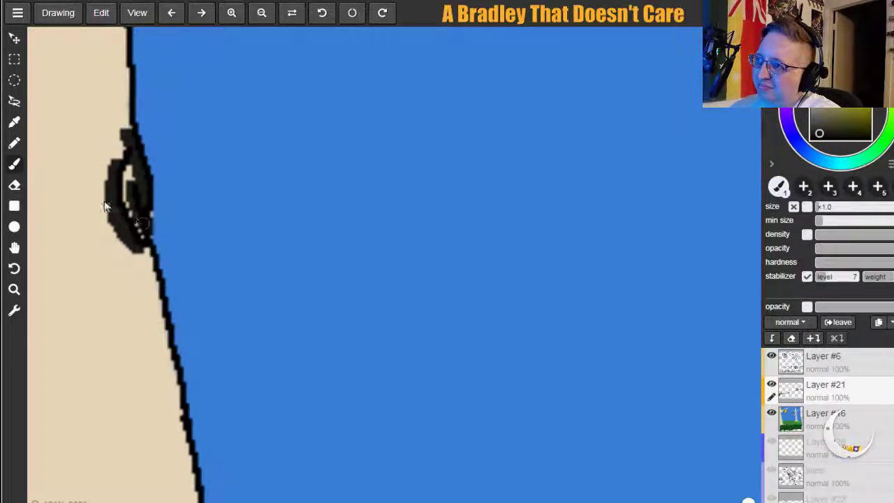
Paint dark shading on the bodies of the small bees flying below the beehive.
left_click(14, 248)
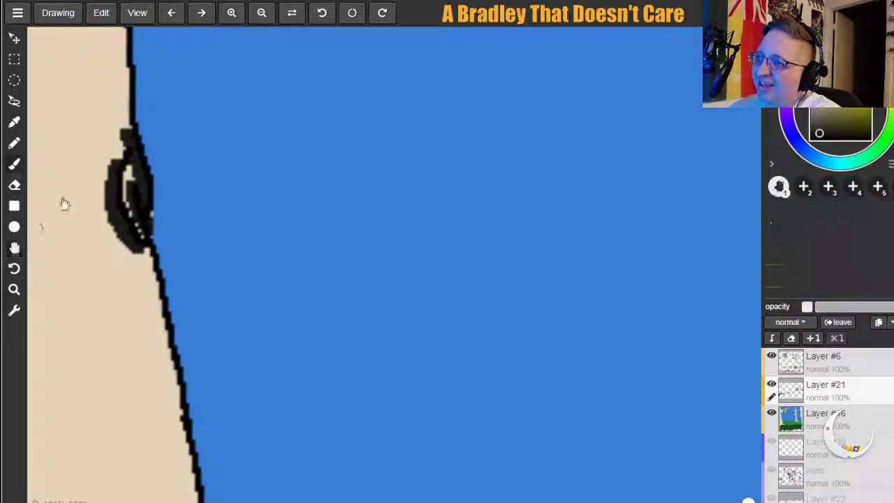
left_click_drag(205, 109, 293, 496)
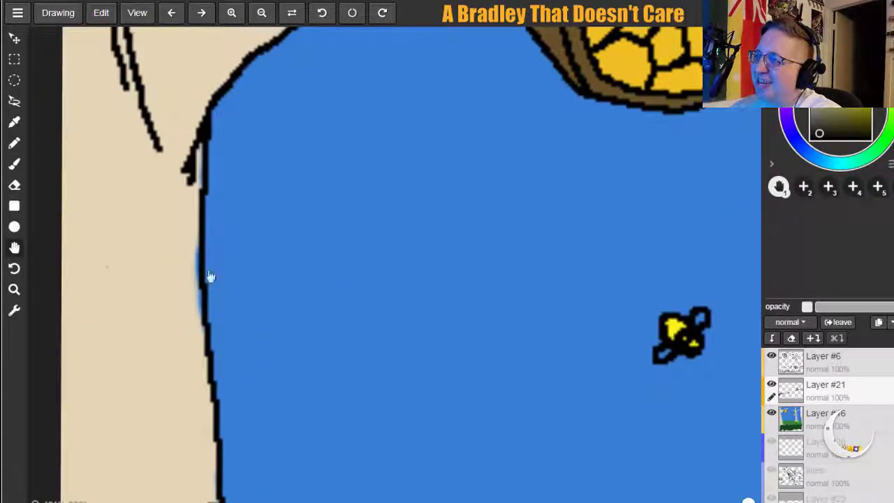
mouse_move(337, 326)
left_mouse_down()
mouse_move(72, 320)
mouse_move(21, 230)
left_mouse_up()
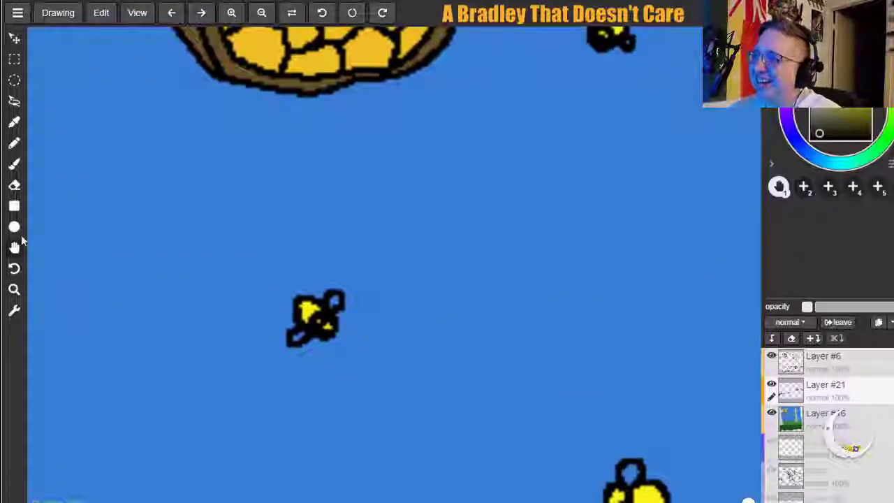
left_click(14, 164)
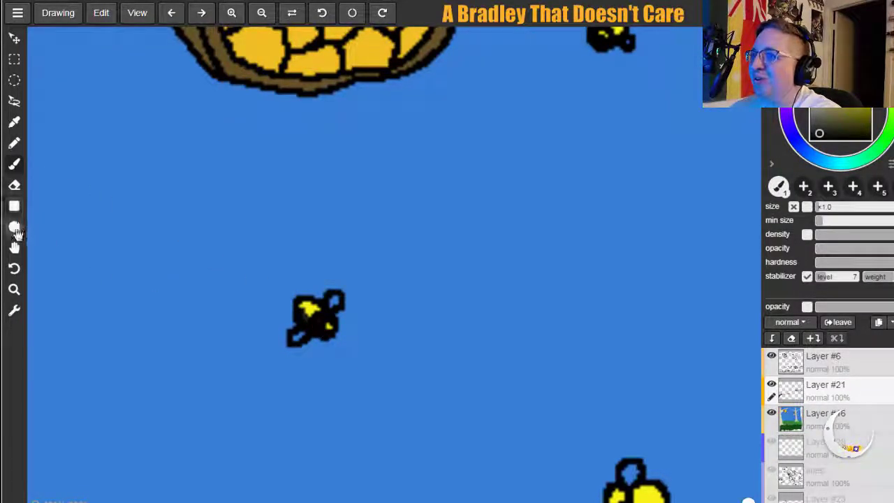
left_click(14, 247)
mouse_move(270, 306)
left_mouse_down()
mouse_move(301, 170)
mouse_move(82, 135)
left_mouse_up()
left_click(14, 164)
mouse_move(405, 262)
left_mouse_down()
mouse_move(393, 283)
mouse_move(396, 276)
mouse_move(417, 294)
mouse_move(447, 276)
mouse_move(175, 433)
mouse_move(111, 483)
left_mouse_up()
Shade the curled knot on the bird's tree and the trunk edge directly above and below it.
left_click(14, 247)
left_click_drag(452, 349, 170, 271)
left_click_drag(317, 471, 109, 260)
mouse_move(319, 295)
left_mouse_down()
mouse_move(49, 246)
mouse_move(84, 246)
left_mouse_up()
left_click(14, 164)
mouse_move(240, 239)
left_mouse_down()
mouse_move(251, 281)
mouse_move(244, 230)
mouse_move(271, 195)
mouse_move(295, 260)
mouse_move(287, 289)
left_mouse_up()
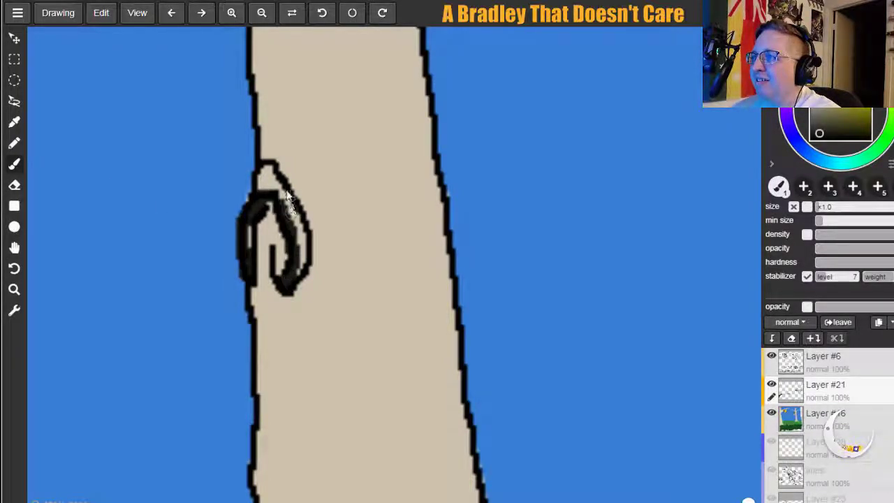
mouse_move(272, 168)
left_mouse_down()
mouse_move(307, 241)
mouse_move(280, 299)
mouse_move(256, 307)
mouse_move(257, 423)
left_mouse_up()
mouse_move(264, 248)
left_mouse_down()
mouse_move(278, 286)
mouse_move(274, 316)
left_mouse_up()
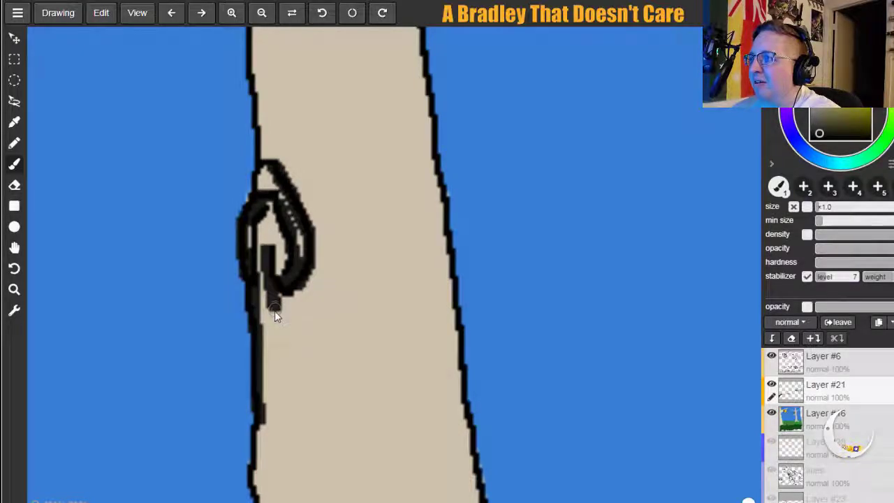
left_click_drag(264, 347, 264, 377)
mouse_move(262, 110)
left_mouse_down()
mouse_move(270, 158)
mouse_move(282, 169)
left_mouse_up()
Shade around the base of the bird's branch where it meets the trunk, plus the branch's forked tip and full underside.
left_click(16, 249)
left_click_drag(165, 167, 213, 426)
left_click_drag(259, 229, 316, 278)
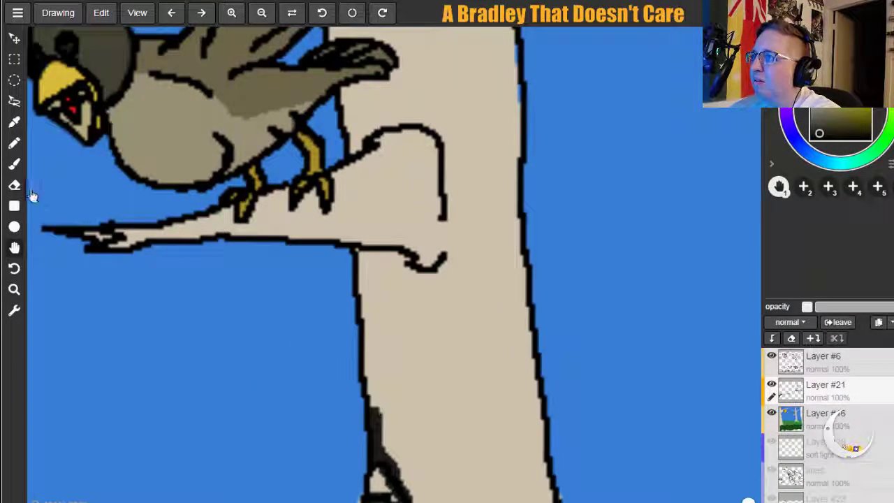
left_click(14, 163)
left_click_drag(353, 249, 426, 274)
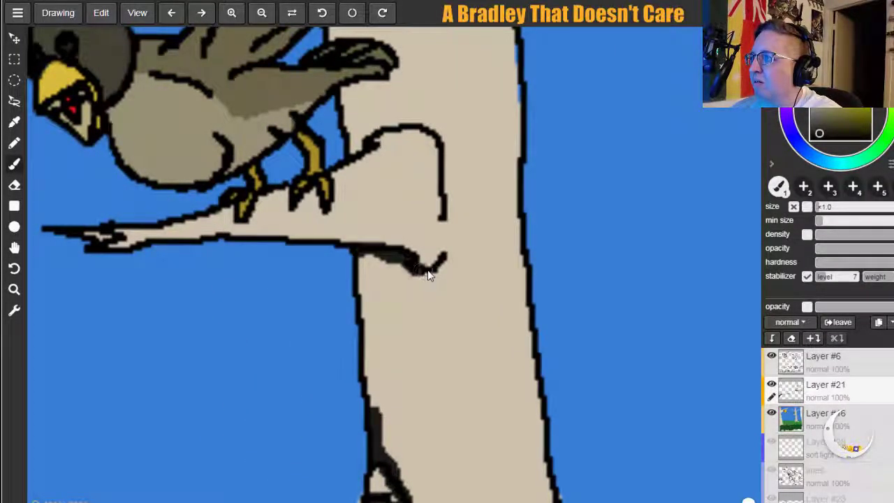
left_click_drag(354, 148, 375, 141)
left_click_drag(437, 132, 450, 231)
left_click_drag(426, 274, 444, 257)
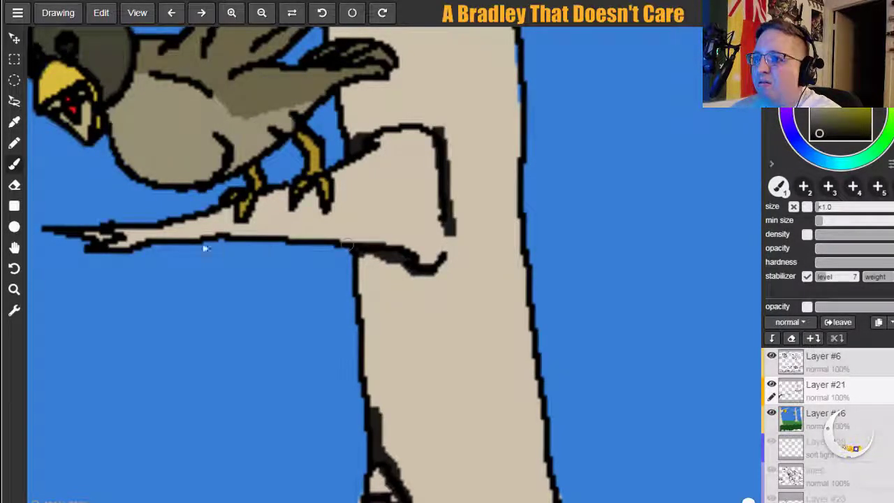
mouse_move(93, 237)
left_mouse_down()
mouse_move(144, 239)
mouse_move(123, 251)
left_mouse_up()
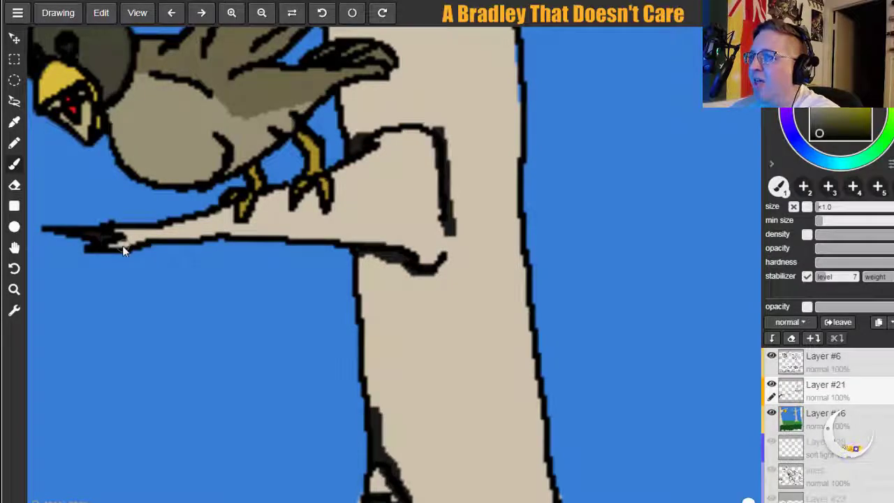
left_click_drag(266, 236, 413, 243)
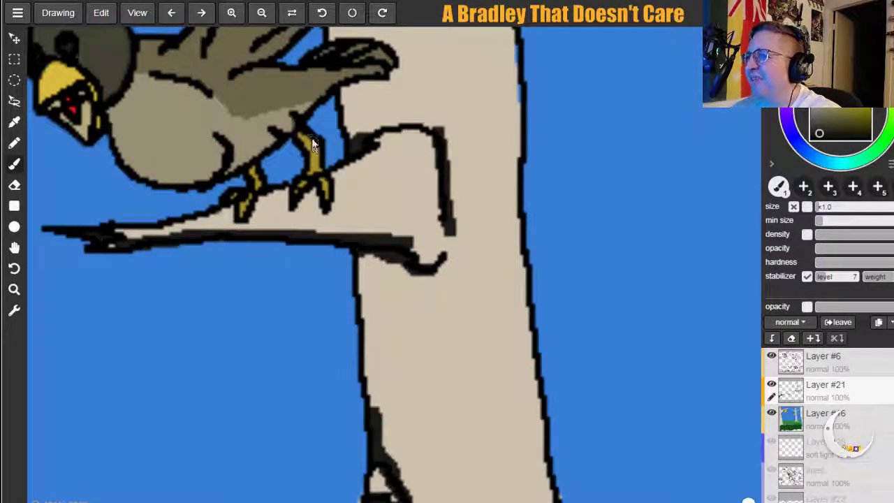
Shade the perched bird's legs and claws and their shadows on the branch.
mouse_move(312, 143)
left_mouse_down()
mouse_move(333, 169)
mouse_move(277, 178)
mouse_move(257, 165)
mouse_move(264, 183)
mouse_move(276, 175)
mouse_move(291, 203)
mouse_move(308, 196)
mouse_move(305, 207)
mouse_move(308, 195)
mouse_move(337, 185)
mouse_move(333, 176)
mouse_move(328, 204)
left_mouse_up()
left_click_drag(252, 213, 259, 192)
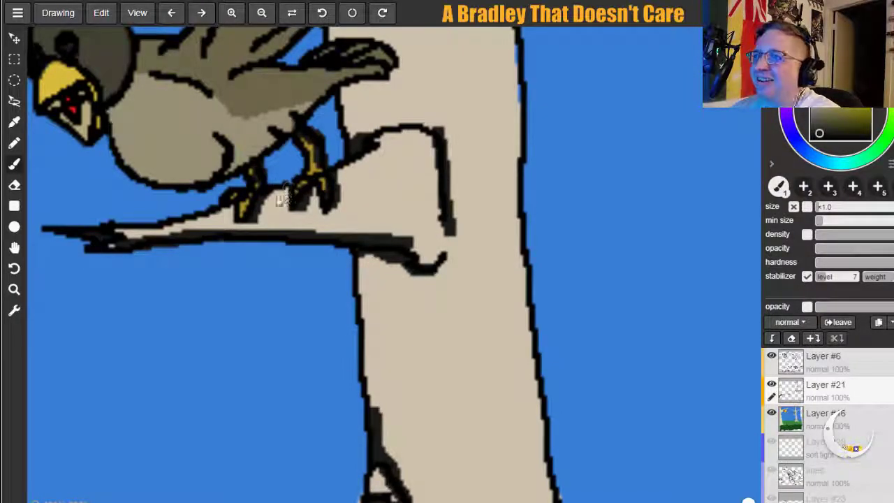
mouse_move(337, 178)
left_mouse_down()
mouse_move(377, 150)
mouse_move(364, 167)
mouse_move(327, 171)
left_mouse_up()
Shade the bird's open mouth, the lower side of its head, and the neck and chest behind it.
left_click(14, 247)
left_click_drag(159, 270, 287, 353)
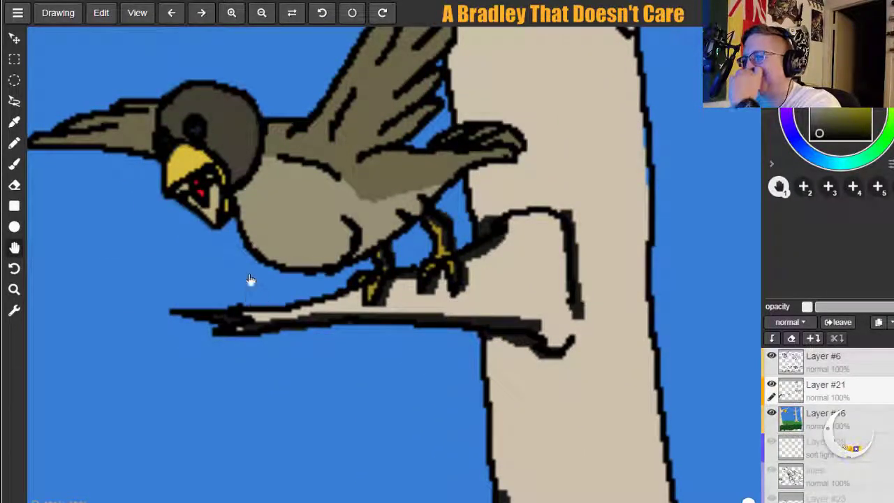
left_click(14, 164)
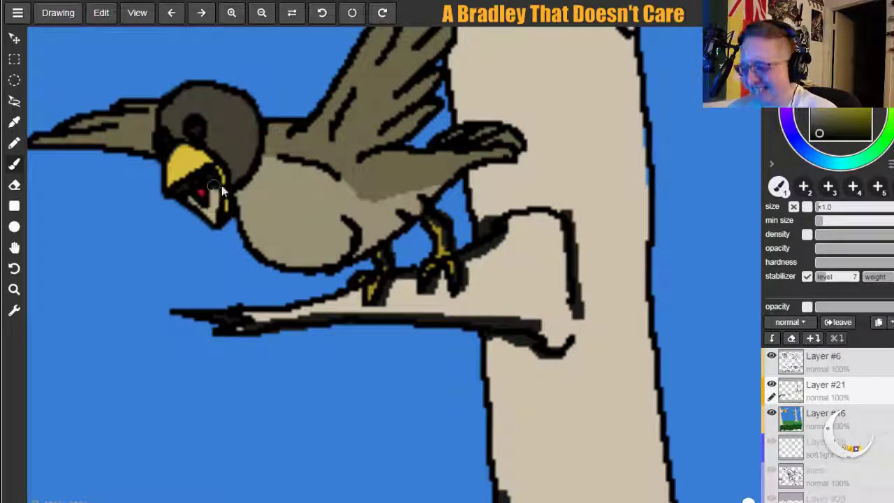
mouse_move(191, 200)
left_mouse_down()
mouse_move(205, 184)
mouse_move(222, 213)
mouse_move(232, 201)
mouse_move(222, 172)
mouse_move(227, 204)
mouse_move(253, 179)
mouse_move(242, 203)
mouse_move(264, 166)
mouse_move(252, 229)
mouse_move(266, 165)
mouse_move(248, 228)
mouse_move(247, 217)
mouse_move(267, 200)
mouse_move(272, 160)
mouse_move(201, 158)
mouse_move(183, 123)
mouse_move(236, 137)
mouse_move(251, 136)
mouse_move(254, 123)
mouse_move(235, 180)
mouse_move(255, 142)
left_mouse_up()
mouse_move(201, 147)
left_mouse_down()
mouse_move(180, 143)
mouse_move(228, 156)
mouse_move(286, 144)
mouse_move(349, 165)
left_mouse_up()
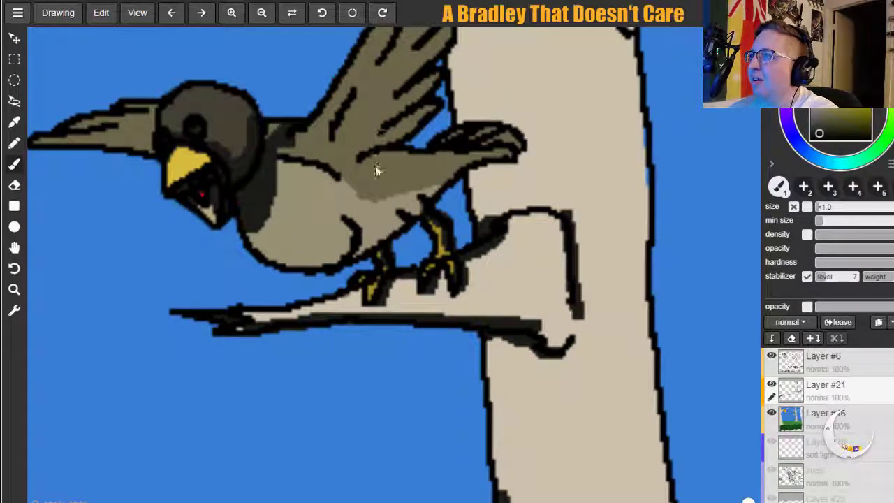
Shade the base of the bird's raised wing, its rear belly, and the gaps between the wing feathers.
mouse_move(391, 141)
left_mouse_down()
mouse_move(347, 165)
mouse_move(395, 168)
left_mouse_up()
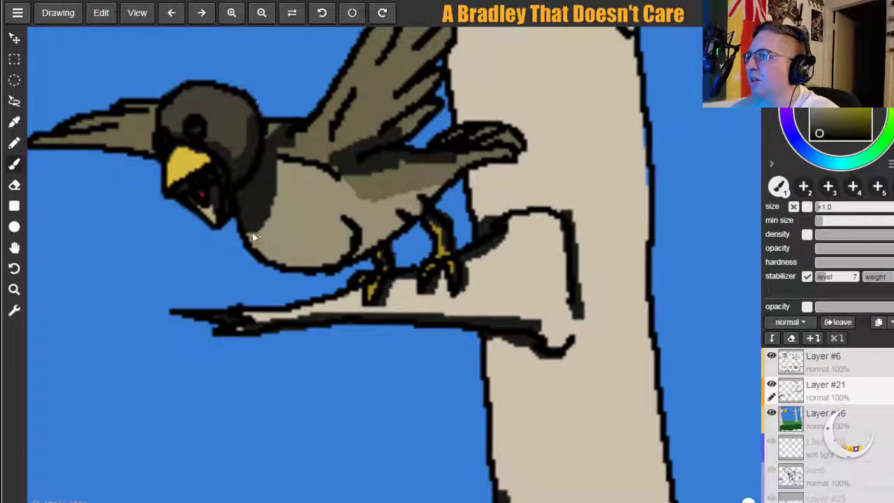
mouse_move(352, 251)
left_mouse_down()
mouse_move(391, 229)
mouse_move(359, 231)
mouse_move(364, 245)
mouse_move(355, 253)
mouse_move(412, 222)
mouse_move(468, 157)
left_mouse_up()
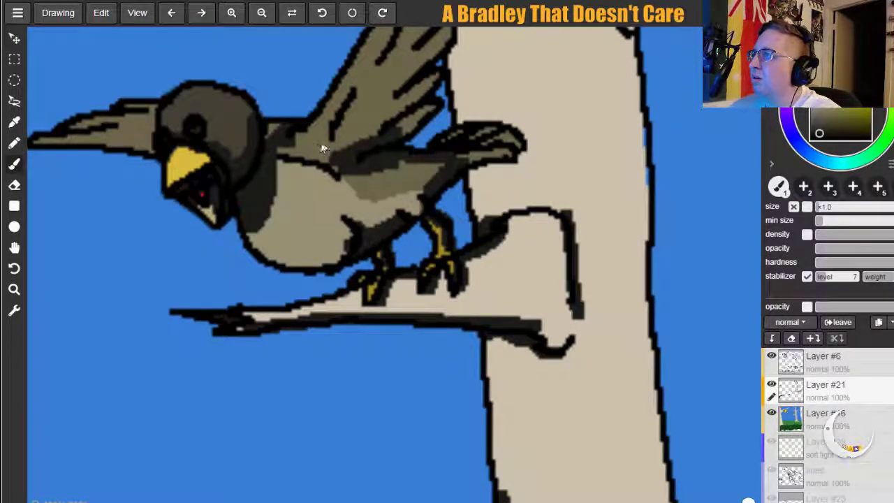
left_click_drag(365, 78, 399, 30)
mouse_move(399, 105)
left_mouse_down()
mouse_move(423, 81)
mouse_move(412, 75)
left_mouse_up()
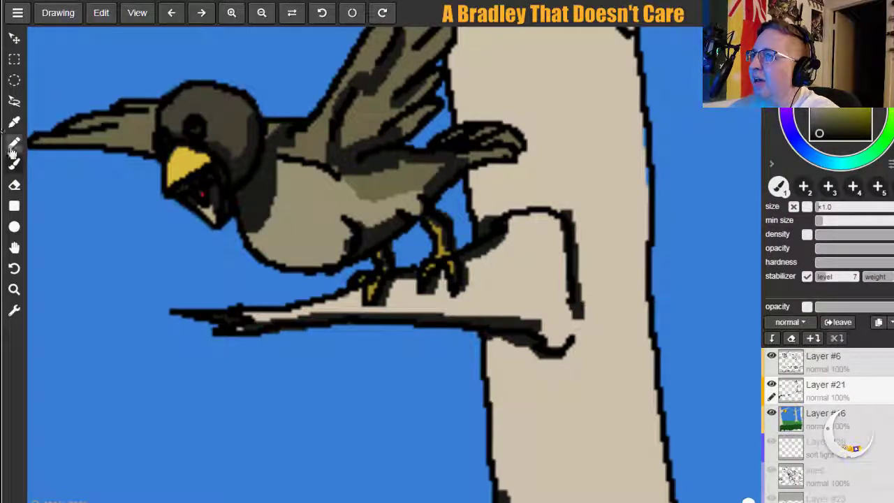
Shade the trunk edge between the bird's wing and tail, redoing the stroke until it fits, and the bark behind the wing tip.
left_click(15, 246)
mouse_move(512, 185)
left_mouse_down()
mouse_move(359, 349)
mouse_move(134, 216)
left_mouse_up()
left_click(14, 163)
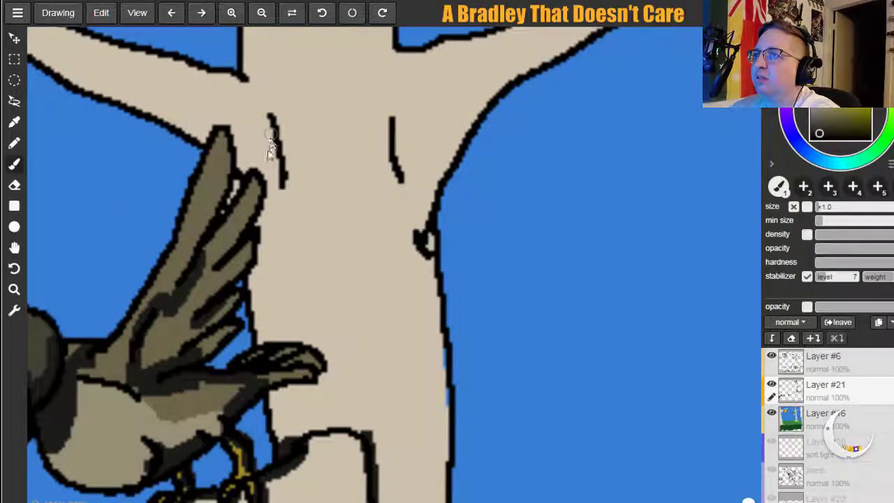
left_click_drag(251, 206, 271, 294)
key("ctrl+z")
left_click_drag(259, 255, 269, 328)
key("ctrl+z")
left_click_drag(249, 269, 263, 340)
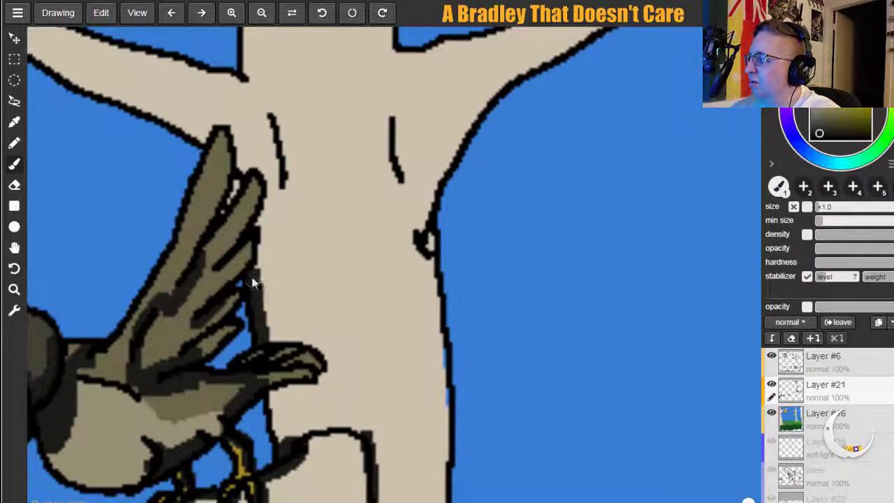
left_click_drag(246, 175, 236, 149)
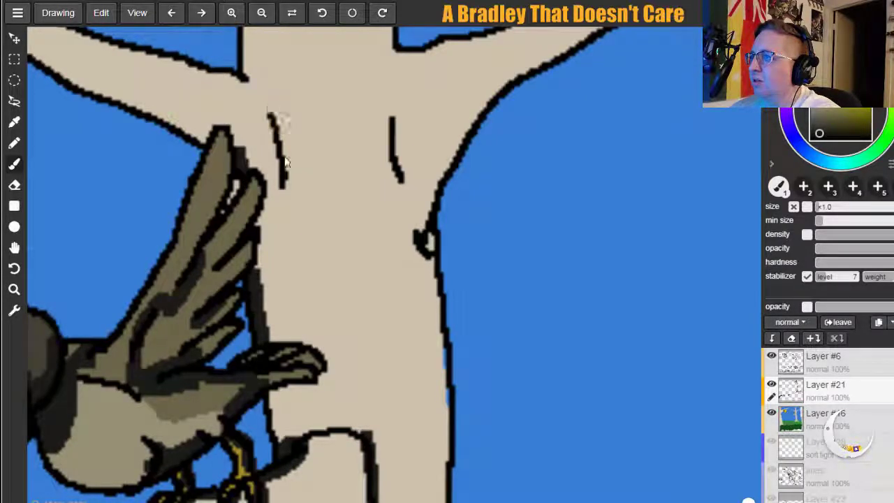
Thicken the two bark creases with dark shading, fill the small knot, and shade the trunk's far edge below it.
left_click_drag(269, 107, 285, 189)
left_click_drag(392, 113, 399, 177)
left_click_drag(427, 244, 431, 272)
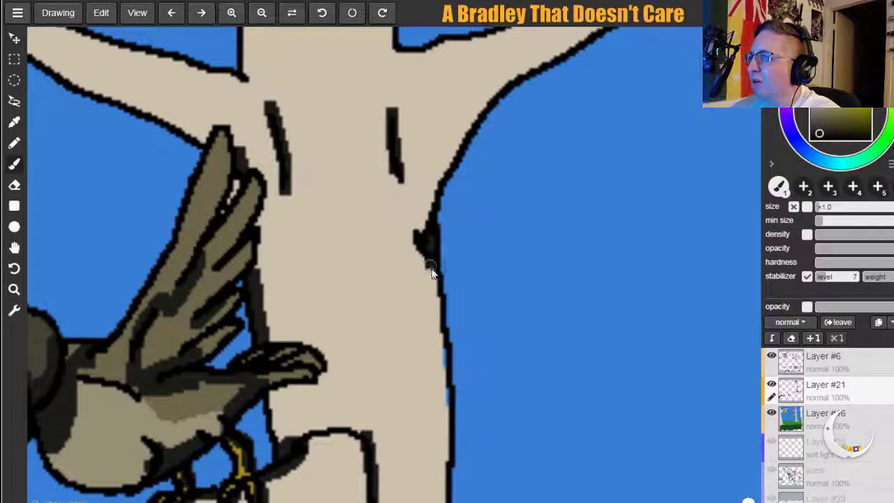
left_click_drag(441, 323, 451, 413)
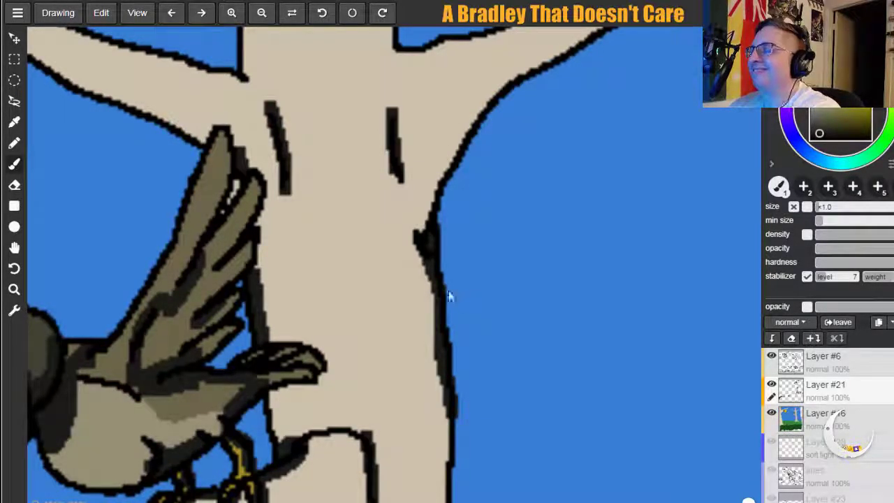
Paint a dark shadow along the underside of the long branch above the bird, up to its wing tip.
left_click(14, 248)
mouse_move(169, 199)
left_mouse_down()
mouse_move(300, 279)
mouse_move(321, 305)
left_mouse_up()
left_click(14, 163)
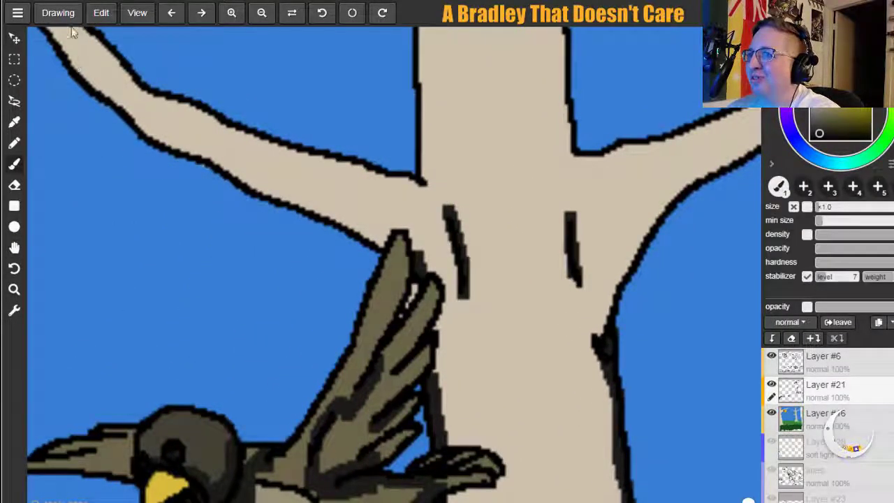
mouse_move(50, 38)
left_mouse_down()
mouse_move(94, 91)
mouse_move(129, 108)
mouse_move(164, 144)
mouse_move(397, 250)
left_mouse_up()
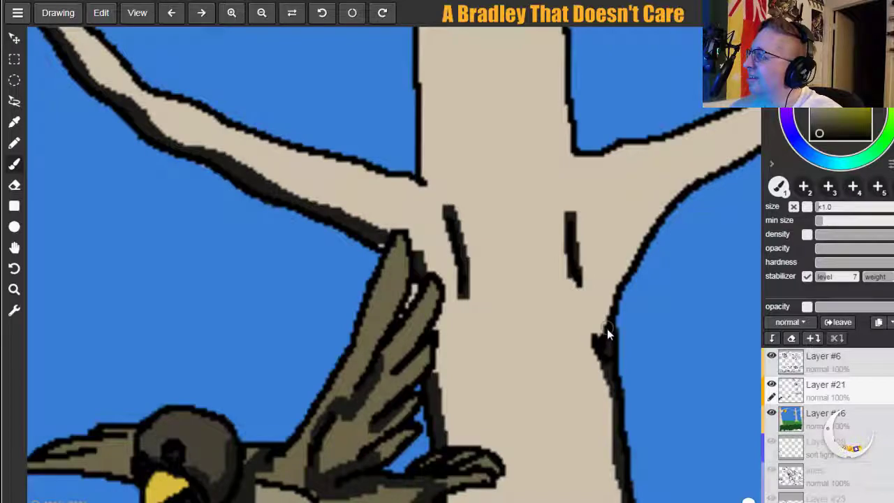
Shade the underside of the opposite branch from the small knot outward, and the trunk edge above the long branch's joint.
left_click_drag(606, 329, 629, 271)
left_click_drag(603, 333, 632, 264)
mouse_move(652, 235)
left_mouse_down()
mouse_move(702, 176)
mouse_move(759, 144)
left_mouse_up()
mouse_move(421, 185)
left_mouse_down()
mouse_move(426, 82)
mouse_move(426, 174)
mouse_move(438, 187)
left_mouse_up()
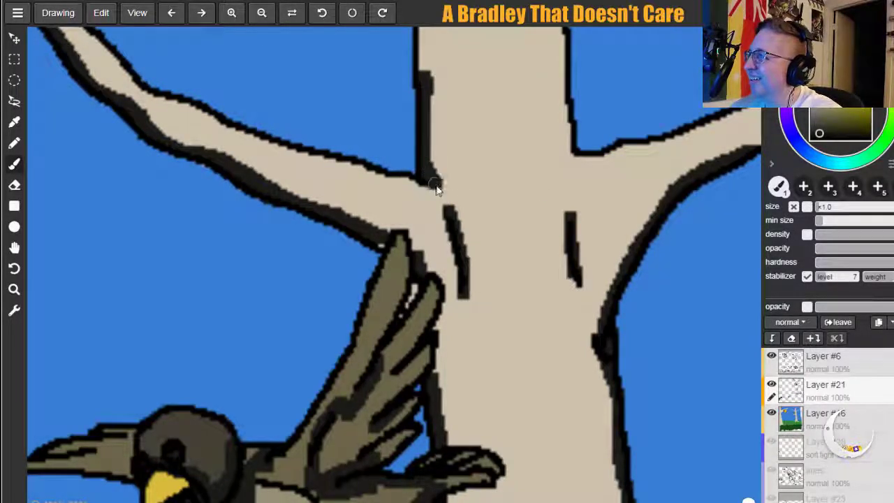
left_click_drag(605, 142, 605, 153)
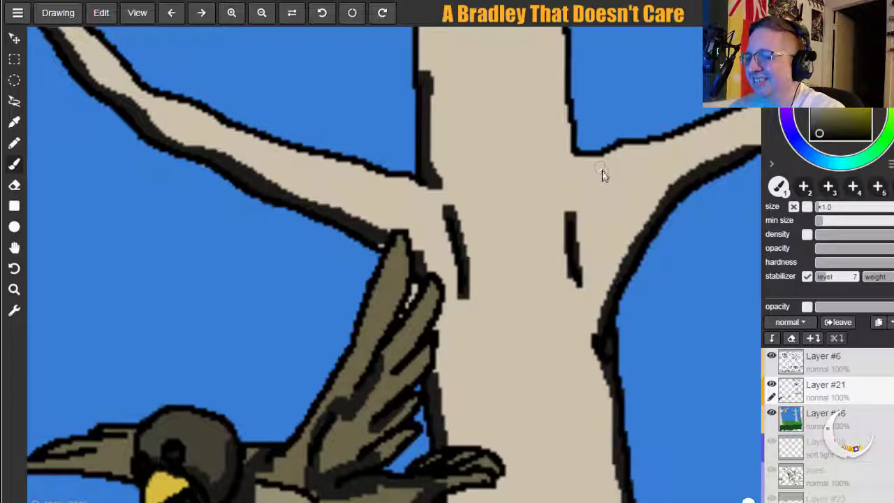
Shade the trunk's edge further up above the long branch's joint, redoing the first stroke as a thinner shadow.
mouse_move(415, 50)
left_mouse_down()
mouse_move(413, 40)
mouse_move(440, 60)
mouse_move(441, 82)
left_mouse_up()
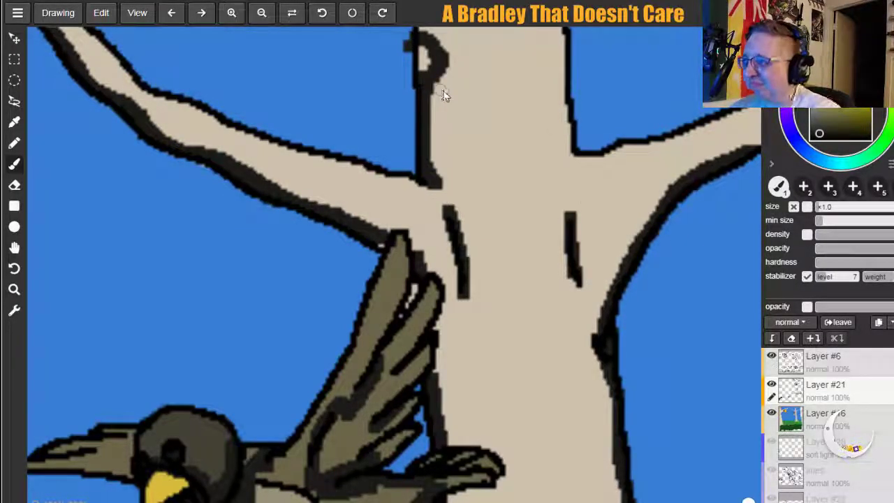
key("ctrl+z")
left_click_drag(418, 30, 436, 117)
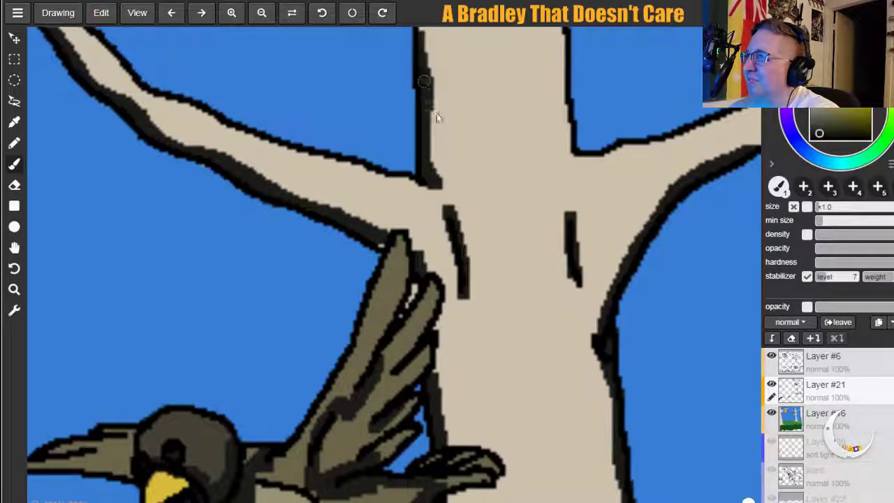
Paint dark shading between the feathers of the bird's outstretched wing beside its head.
left_click(14, 247)
mouse_move(196, 234)
left_mouse_down()
mouse_move(397, 183)
mouse_move(526, 80)
left_mouse_up()
mouse_move(273, 293)
left_mouse_down()
mouse_move(261, 435)
mouse_move(120, 436)
left_mouse_up()
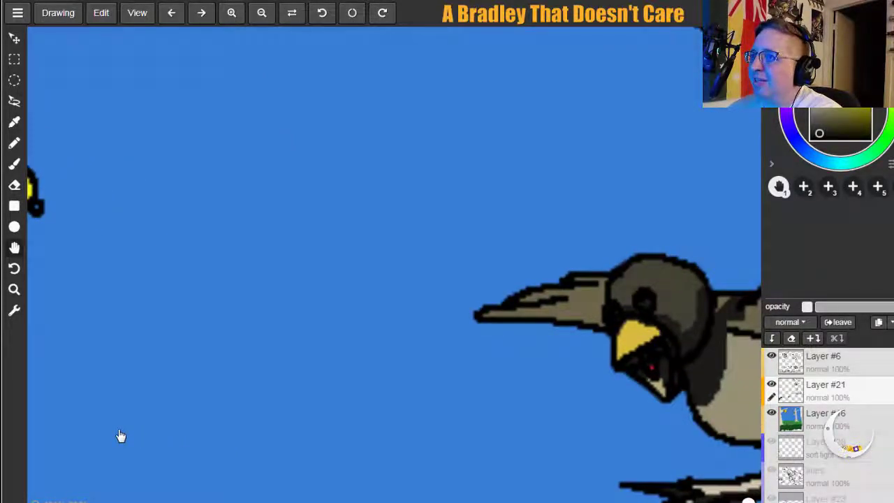
left_click(13, 165)
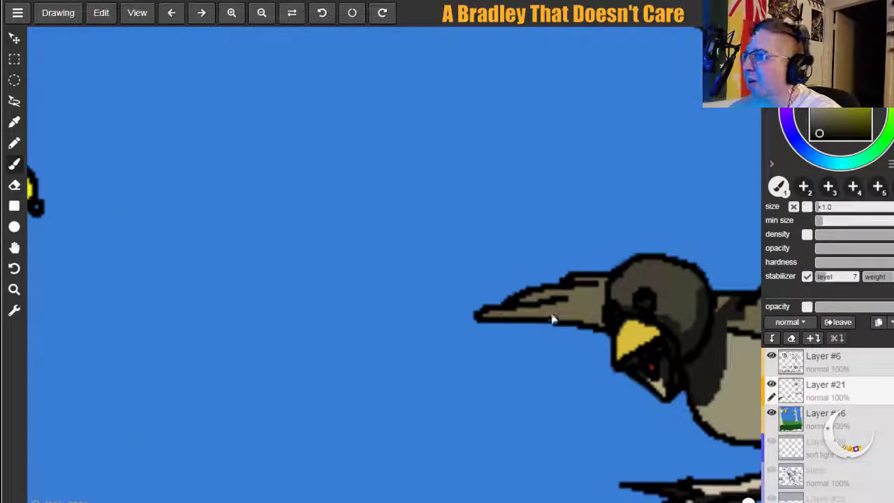
mouse_move(538, 302)
left_mouse_down()
mouse_move(577, 301)
mouse_move(577, 284)
mouse_move(588, 288)
mouse_move(600, 329)
mouse_move(579, 319)
mouse_move(553, 283)
left_mouse_up()
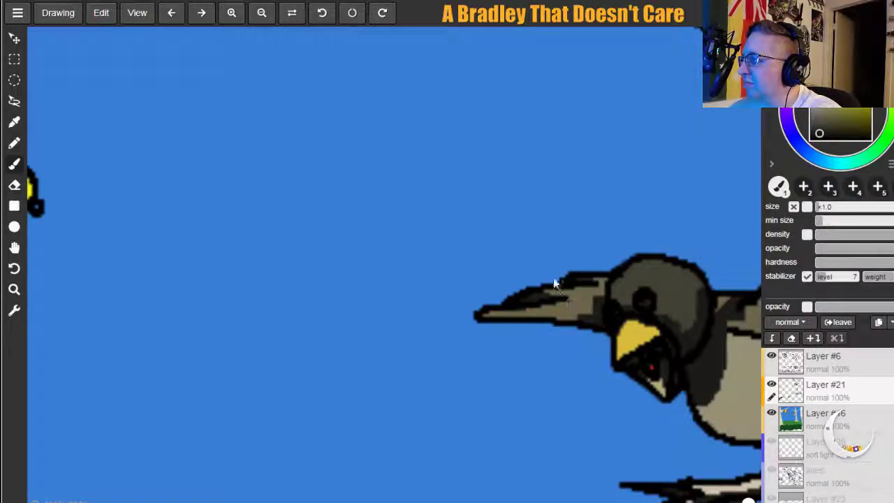
Shade the beehive rim dark along its outer side and underside, plus the small honeycomb cell in its upper corner.
left_click(14, 247)
left_click_drag(231, 208, 513, 334)
mouse_move(196, 231)
left_mouse_down()
mouse_move(216, 272)
mouse_move(457, 218)
left_mouse_up()
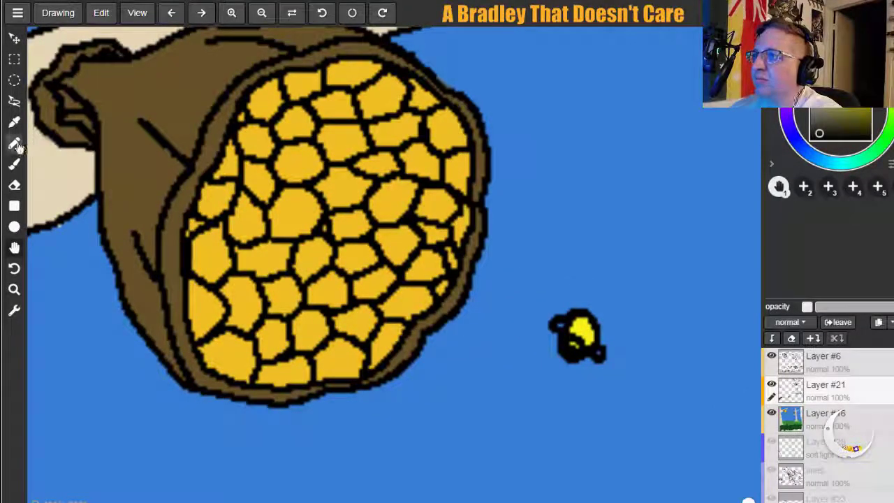
left_click(14, 163)
left_click_drag(439, 117, 423, 85)
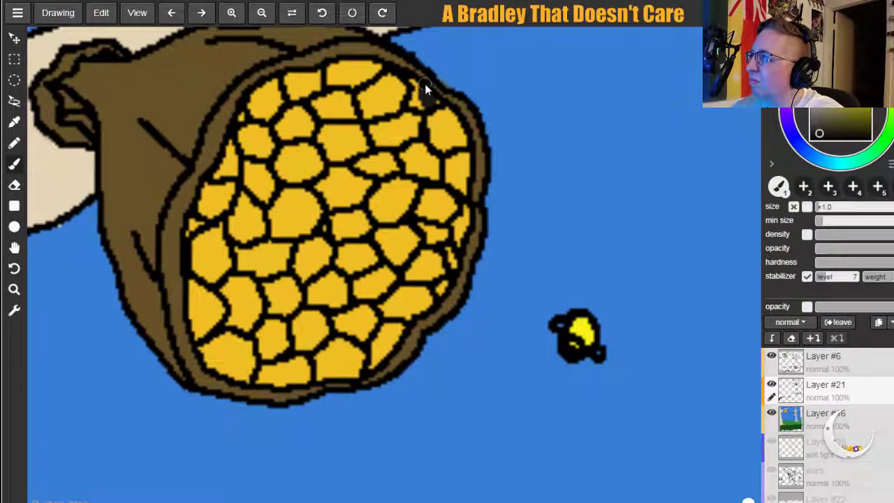
mouse_move(480, 188)
left_mouse_down()
mouse_move(455, 292)
mouse_move(423, 337)
mouse_move(389, 376)
mouse_move(332, 388)
left_mouse_up()
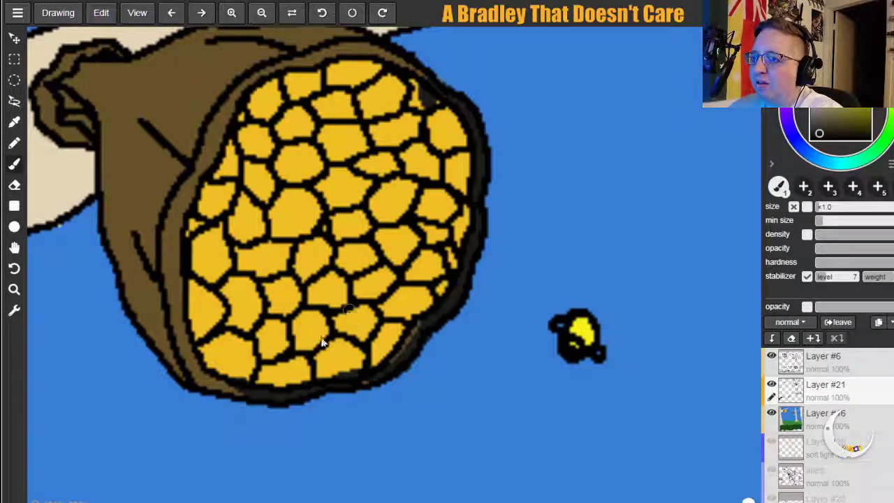
Paint dark shadows in the honeycomb cells nearest the hive body, from the lower rim up to the top and one row inward.
mouse_move(201, 355)
left_mouse_down()
mouse_move(244, 377)
mouse_move(222, 333)
mouse_move(185, 295)
mouse_move(197, 286)
mouse_move(201, 218)
mouse_move(231, 148)
mouse_move(259, 132)
mouse_move(269, 95)
mouse_move(292, 94)
left_mouse_up()
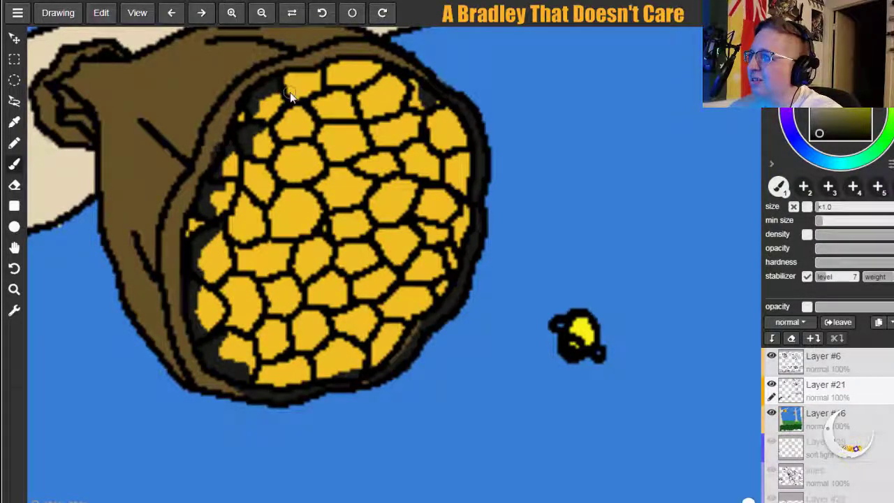
mouse_move(285, 141)
left_mouse_down()
mouse_move(296, 106)
mouse_move(307, 120)
mouse_move(313, 112)
left_mouse_up()
left_click_drag(260, 158, 247, 183)
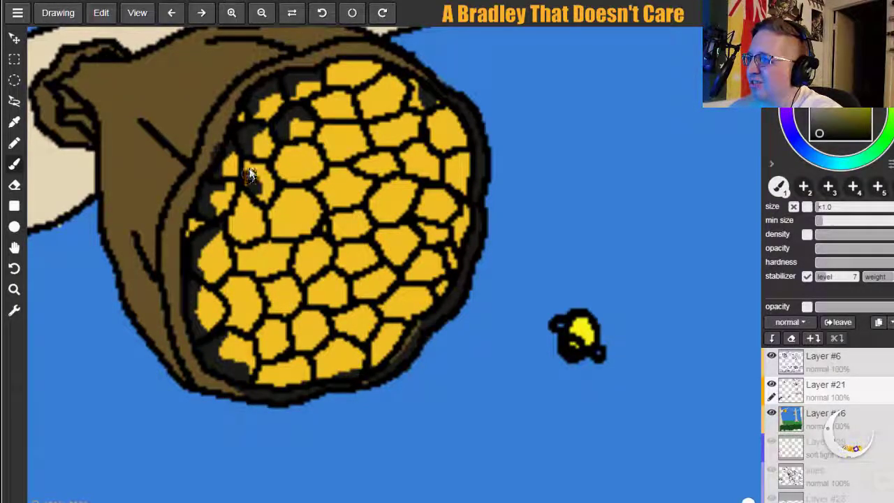
mouse_move(256, 215)
left_mouse_down()
mouse_move(237, 204)
mouse_move(230, 241)
mouse_move(243, 271)
left_mouse_up()
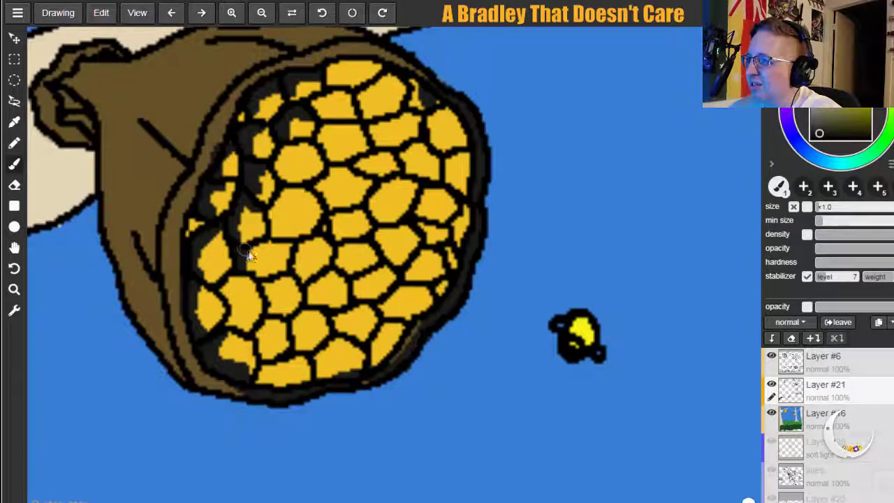
mouse_move(223, 299)
left_mouse_down()
mouse_move(252, 287)
mouse_move(255, 317)
mouse_move(276, 309)
mouse_move(290, 279)
mouse_move(299, 298)
mouse_move(276, 353)
mouse_move(269, 329)
mouse_move(262, 356)
mouse_move(271, 364)
mouse_move(259, 375)
mouse_move(275, 391)
mouse_move(322, 370)
left_mouse_up()
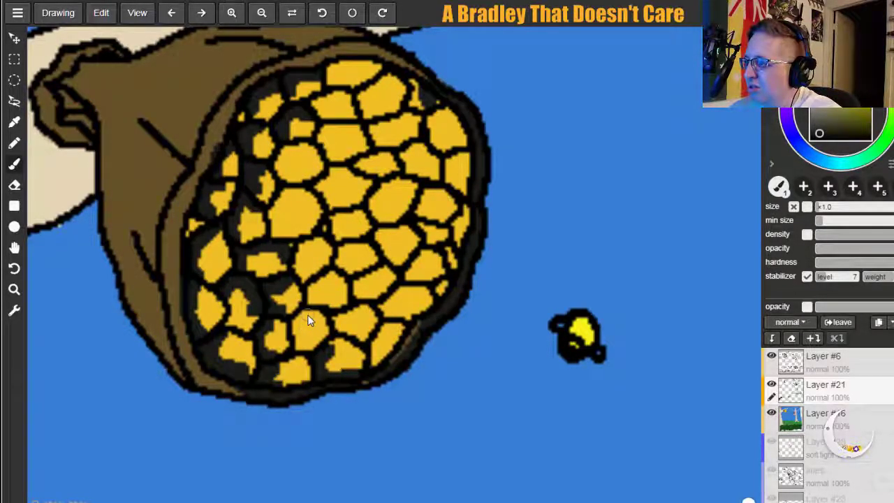
Shade the same side of the remaining honeycomb cells, from the centre out to the far rim.
mouse_move(321, 306)
left_mouse_down()
mouse_move(312, 248)
mouse_move(303, 273)
mouse_move(277, 189)
mouse_move(286, 223)
mouse_move(272, 227)
mouse_move(297, 183)
mouse_move(292, 149)
mouse_move(351, 132)
mouse_move(329, 123)
mouse_move(352, 67)
mouse_move(370, 66)
mouse_move(372, 110)
left_mouse_up()
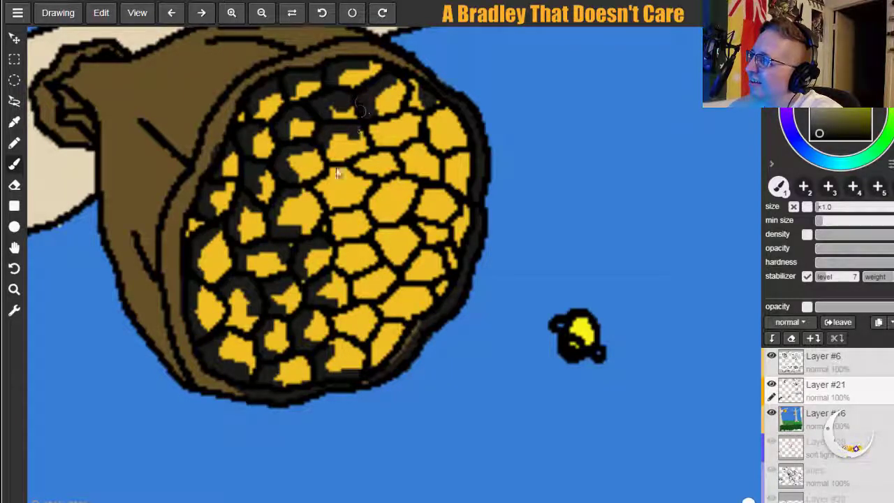
mouse_move(335, 207)
left_mouse_down()
mouse_move(323, 192)
mouse_move(345, 175)
mouse_move(324, 197)
left_mouse_up()
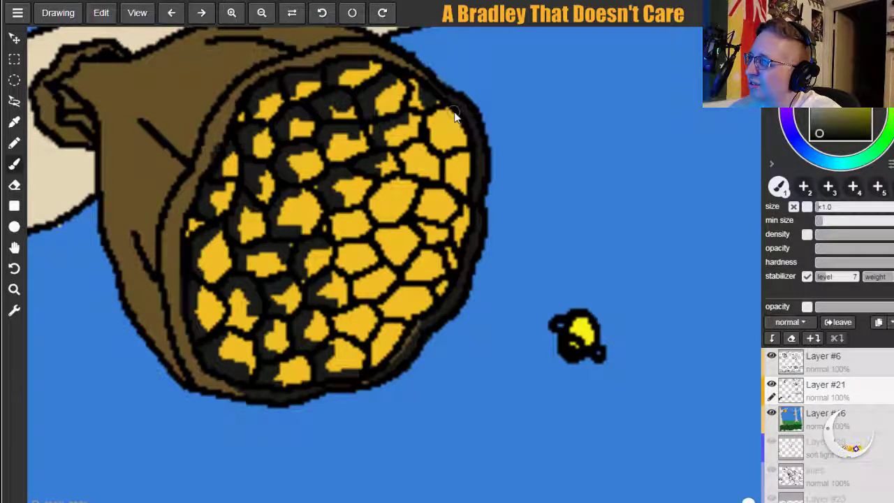
mouse_move(418, 175)
left_mouse_down()
mouse_move(413, 168)
mouse_move(431, 157)
left_mouse_up()
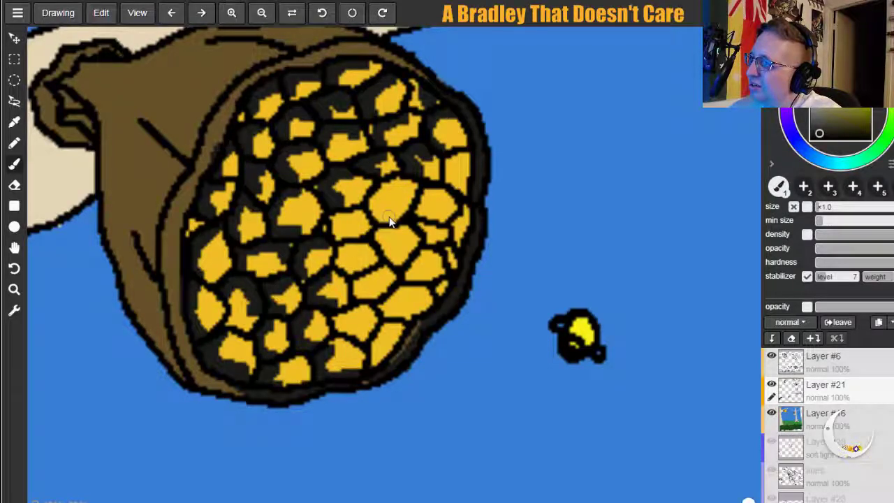
mouse_move(340, 239)
left_mouse_down()
mouse_move(351, 218)
mouse_move(362, 221)
left_mouse_up()
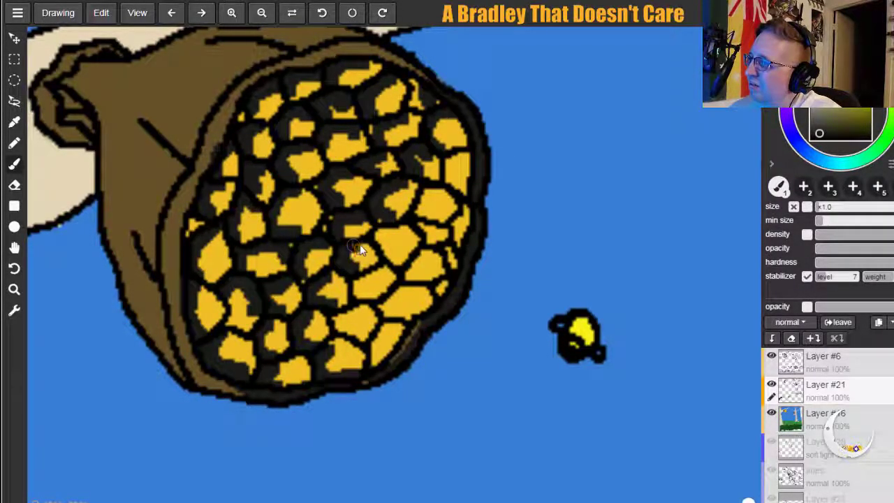
mouse_move(359, 336)
left_mouse_down()
mouse_move(338, 329)
mouse_move(377, 300)
mouse_move(368, 279)
mouse_move(375, 274)
mouse_move(361, 299)
left_mouse_up()
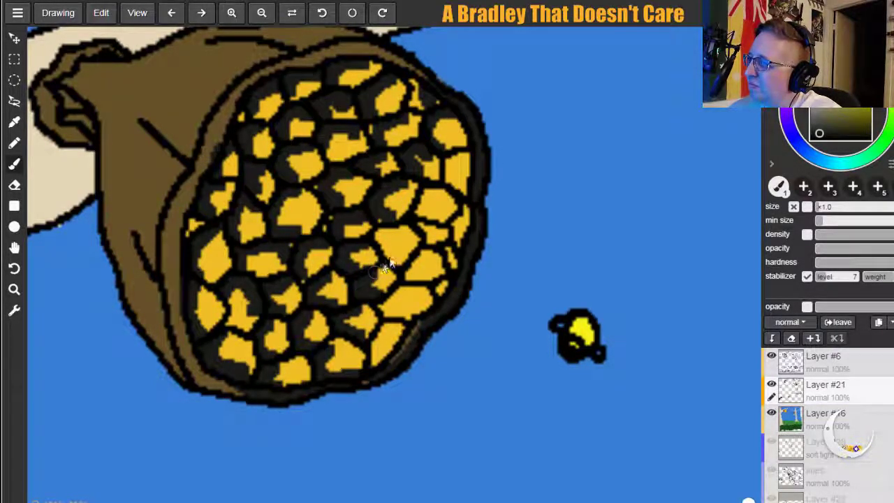
mouse_move(380, 237)
left_mouse_down()
mouse_move(387, 241)
mouse_move(429, 200)
mouse_move(428, 210)
mouse_move(421, 199)
mouse_move(447, 195)
mouse_move(469, 167)
left_mouse_up()
mouse_move(376, 362)
left_mouse_down()
mouse_move(381, 332)
mouse_move(419, 285)
mouse_move(414, 267)
mouse_move(443, 246)
mouse_move(427, 226)
mouse_move(431, 238)
mouse_move(439, 229)
mouse_move(460, 243)
mouse_move(461, 190)
left_mouse_up()
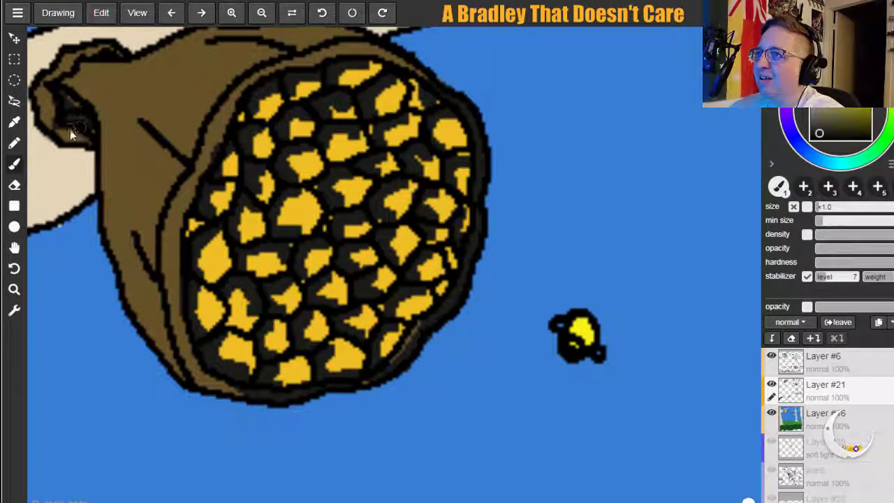
Shade the hive body's lower edge, the hollow of its knotted end, and the creases along its side and top.
mouse_move(103, 150)
left_mouse_down()
mouse_move(116, 242)
mouse_move(178, 370)
left_mouse_up()
left_click_drag(165, 334, 120, 243)
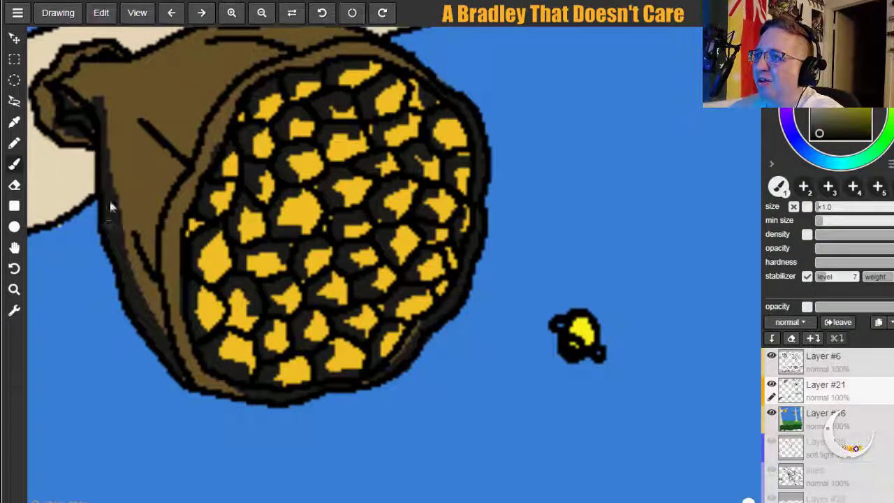
left_click_drag(117, 211, 161, 294)
left_click_drag(119, 99, 172, 174)
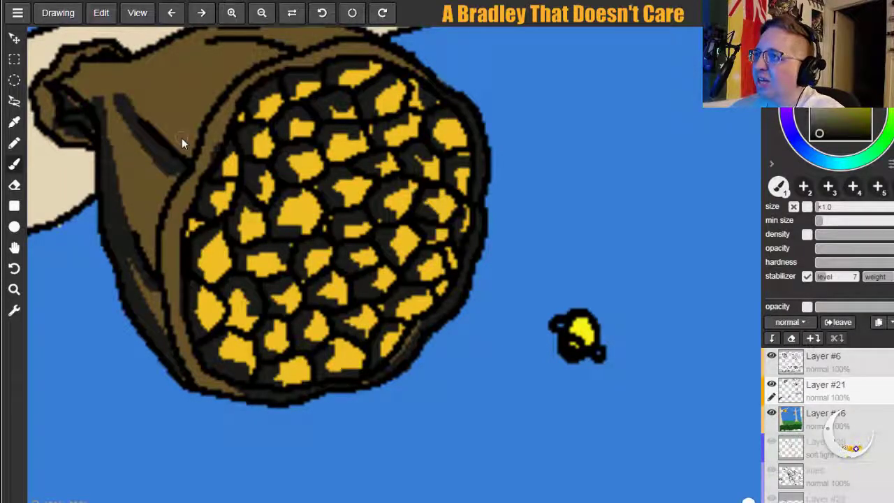
mouse_move(257, 46)
left_mouse_down()
mouse_move(189, 47)
mouse_move(171, 33)
mouse_move(130, 56)
left_mouse_up()
left_click_drag(316, 93, 312, 85)
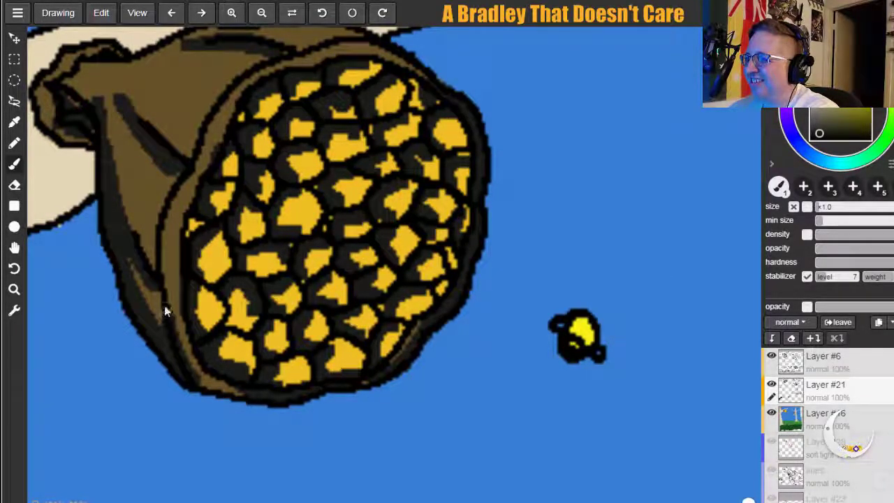
Shade the hive body where it meets the rim, fill the gaps by the lower crease, and darken the small bee's underside.
mouse_move(194, 145)
left_mouse_down()
mouse_move(229, 95)
mouse_move(281, 55)
left_mouse_up()
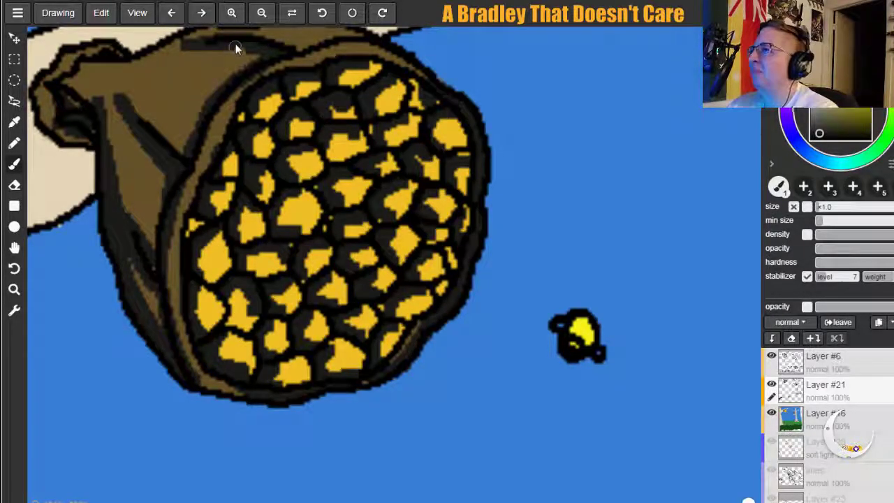
mouse_move(250, 51)
left_mouse_down()
mouse_move(254, 73)
mouse_move(244, 79)
left_mouse_up()
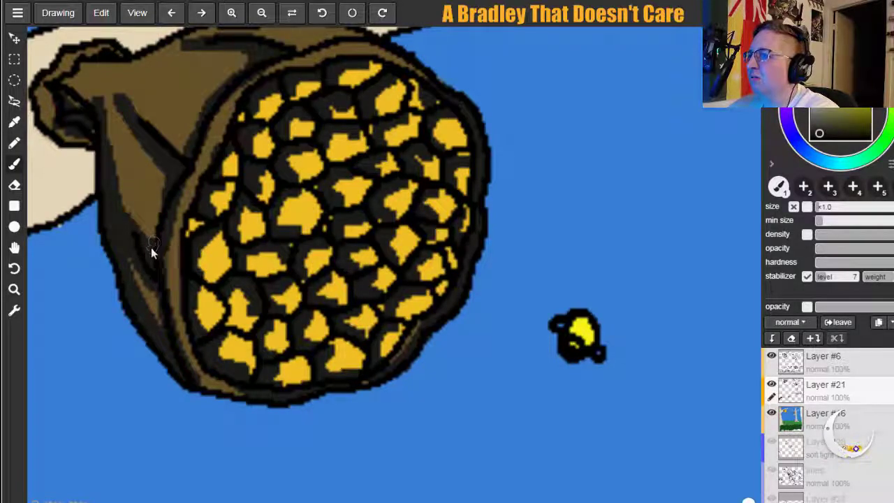
left_click_drag(146, 274, 161, 302)
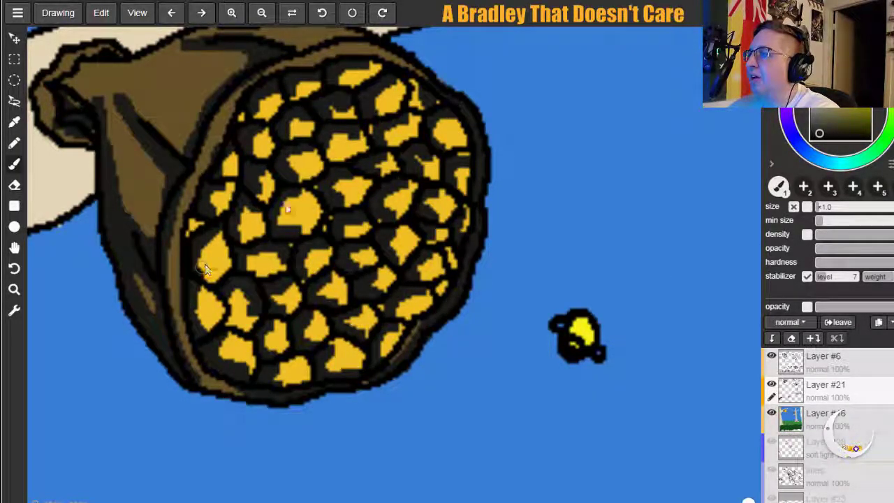
left_click_drag(577, 358, 591, 340)
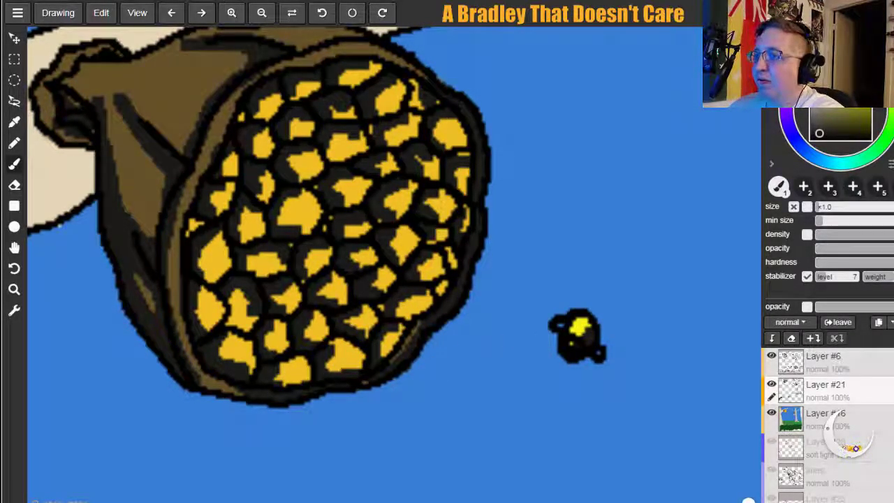
Thicken the long bark crease on the hive tree with dark shading and shade the trunk edge below the branch, redoing the edge stroke.
left_click(15, 248)
left_click_drag(173, 219, 564, 144)
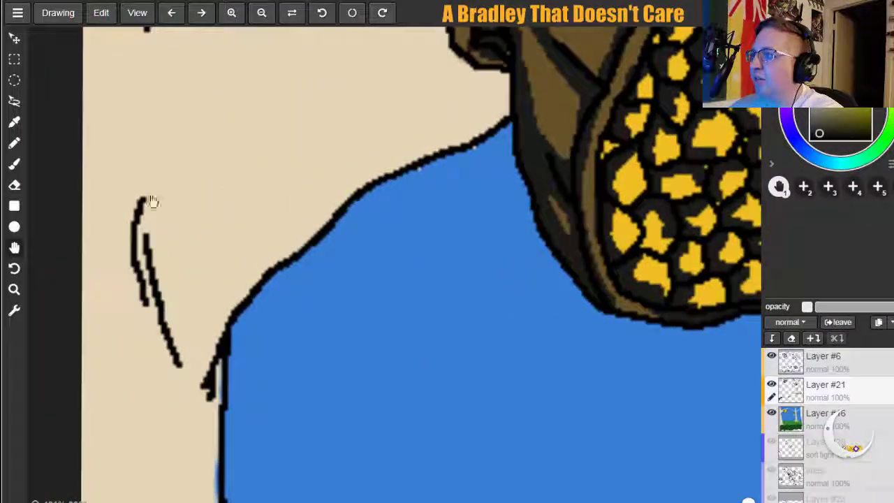
left_click_drag(223, 349, 240, 139)
mouse_move(240, 175)
left_mouse_down()
mouse_move(257, 286)
mouse_move(218, 318)
left_mouse_up()
left_click(14, 163)
mouse_move(135, 85)
left_mouse_down()
mouse_move(155, 227)
mouse_move(163, 225)
mouse_move(197, 287)
mouse_move(223, 271)
mouse_move(220, 246)
mouse_move(207, 305)
mouse_move(219, 274)
mouse_move(231, 437)
left_mouse_up()
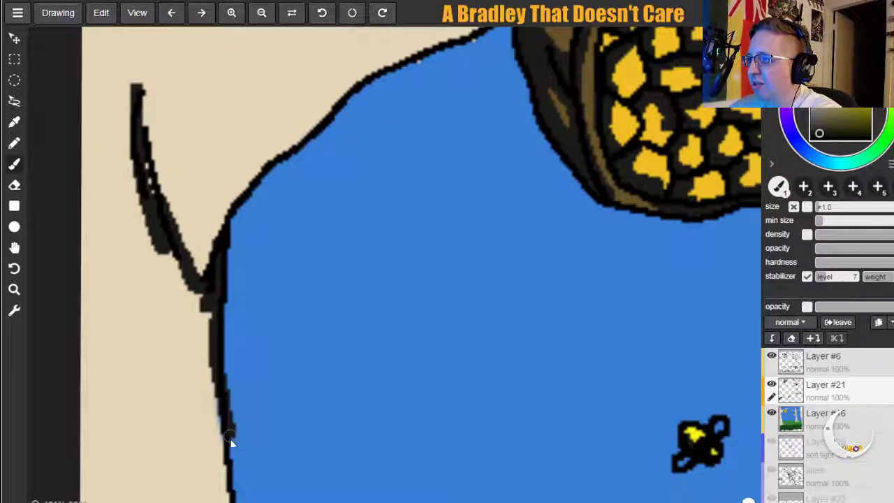
key("ctrl+z")
key("ctrl+z")
left_click_drag(218, 262, 231, 496)
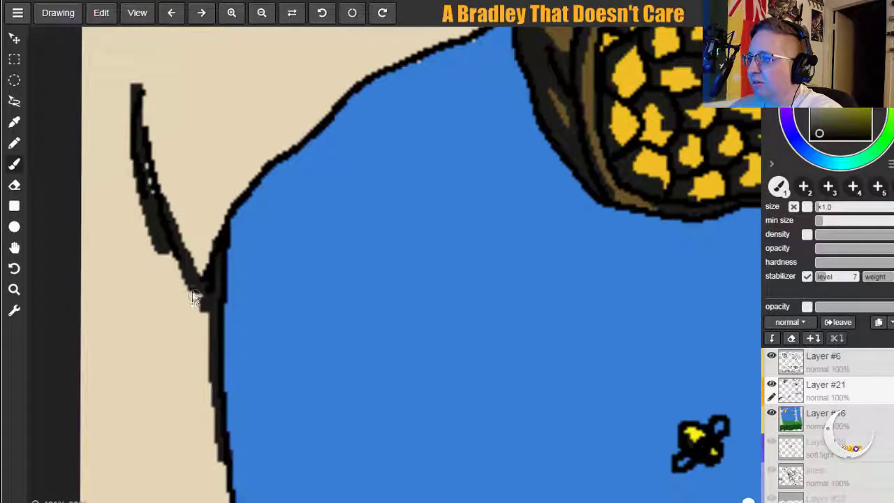
left_click_drag(175, 209, 209, 282)
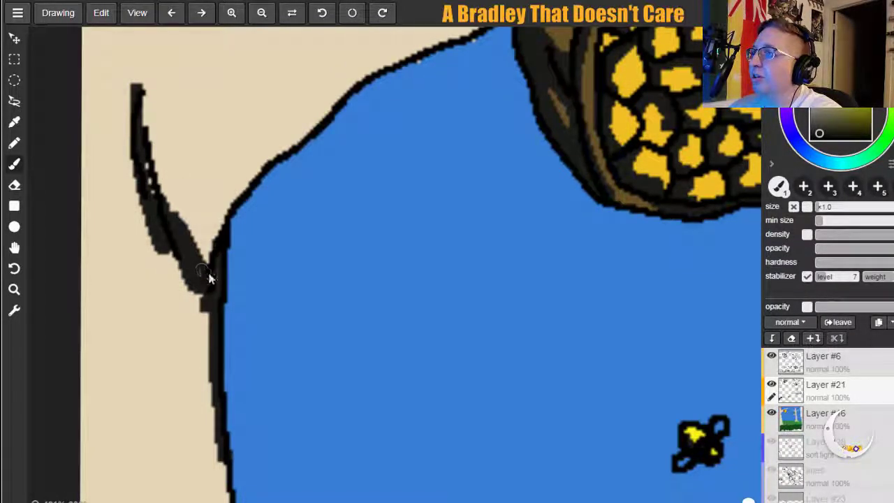
Shade the small crease at the hive branch's upper joint and the trunk edge just above it.
left_click(14, 248)
mouse_move(76, 174)
left_mouse_down()
mouse_move(150, 329)
mouse_move(144, 395)
left_mouse_up()
left_click(14, 164)
mouse_move(184, 184)
left_mouse_down()
mouse_move(211, 157)
mouse_move(210, 106)
left_mouse_up()
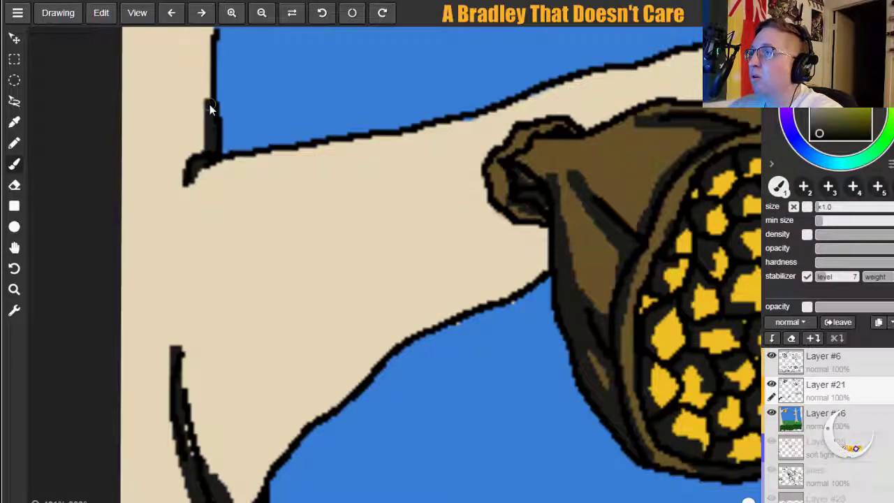
Paint a dark shadow under the hive branch from the hive down to the trunk, and fill the crook beside the bark crease.
mouse_move(532, 232)
left_mouse_down()
mouse_move(503, 220)
mouse_move(501, 208)
mouse_move(524, 234)
mouse_move(536, 233)
mouse_move(544, 252)
mouse_move(531, 276)
mouse_move(547, 230)
mouse_move(516, 294)
mouse_move(403, 338)
mouse_move(285, 448)
left_mouse_up()
left_click_drag(258, 496, 260, 502)
left_click(14, 247)
mouse_move(204, 297)
left_mouse_down()
mouse_move(222, 219)
mouse_move(191, 265)
left_mouse_up()
left_click(15, 165)
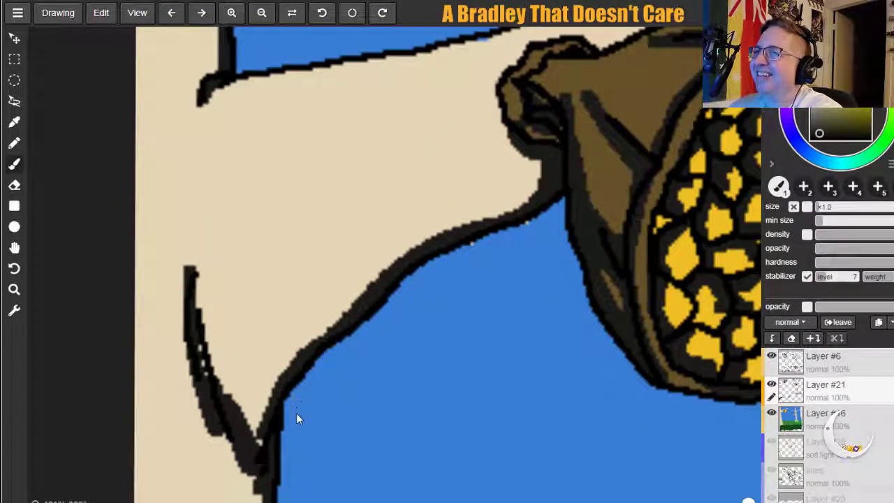
mouse_move(215, 387)
left_mouse_down()
mouse_move(249, 427)
mouse_move(265, 421)
mouse_move(300, 362)
left_mouse_up()
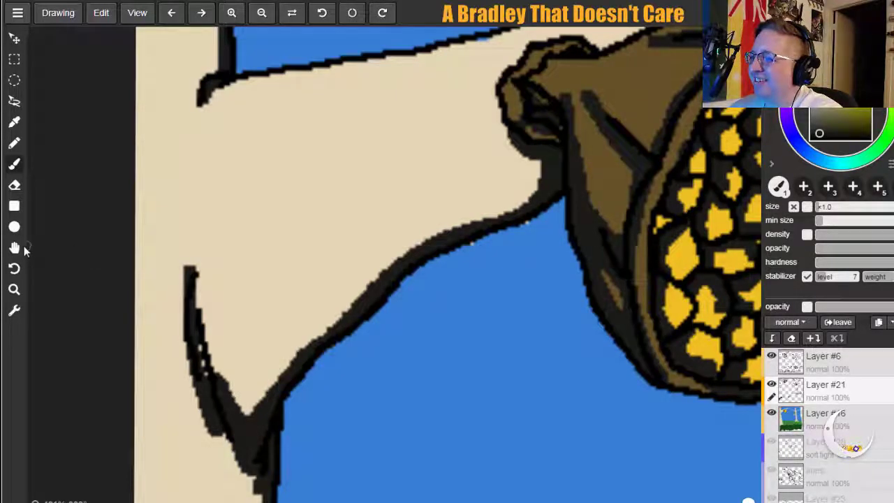
Shade the underside of the hive branch beyond the hive, out to the jagged marks near its tip.
left_click(14, 248)
left_click_drag(495, 209, 14, 406)
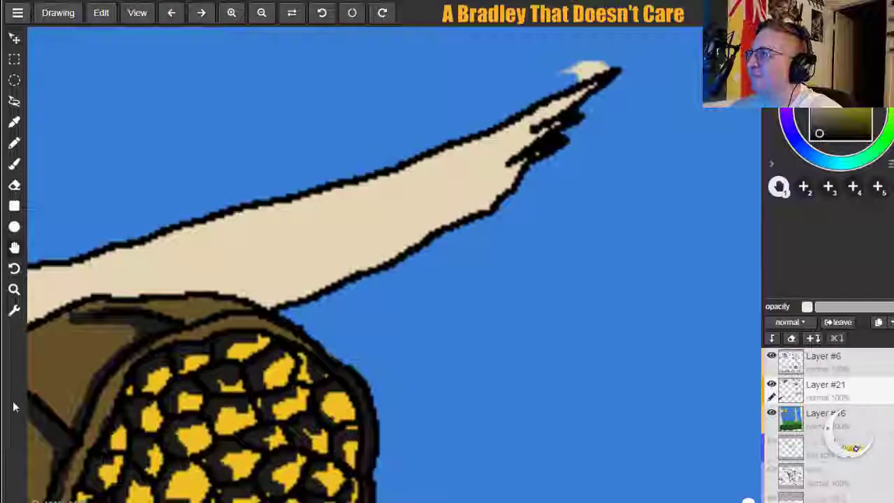
left_click(14, 164)
mouse_move(267, 312)
left_mouse_down()
mouse_move(359, 275)
mouse_move(480, 207)
left_mouse_up()
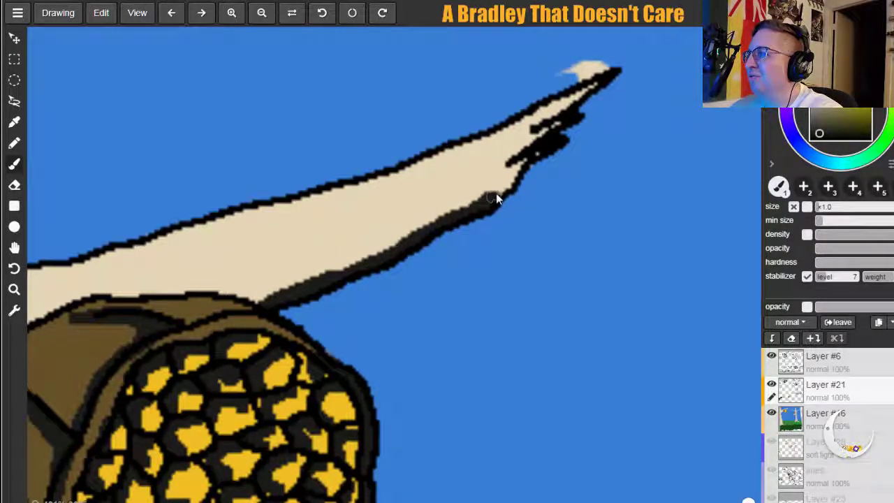
mouse_move(550, 133)
left_mouse_down()
mouse_move(555, 124)
mouse_move(542, 127)
left_mouse_up()
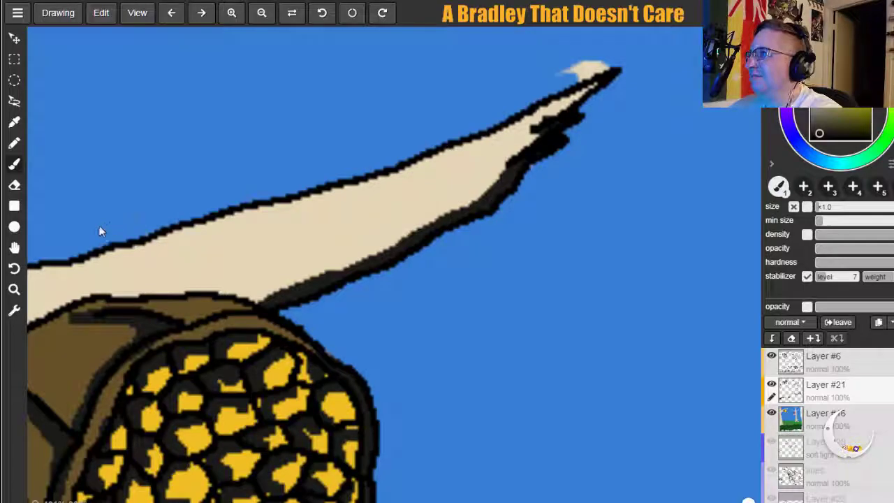
Erase the stray dark shading spilling over the dark green grass beneath the hive tree's base.
key("h")
left_click_drag(114, 267, 185, 347)
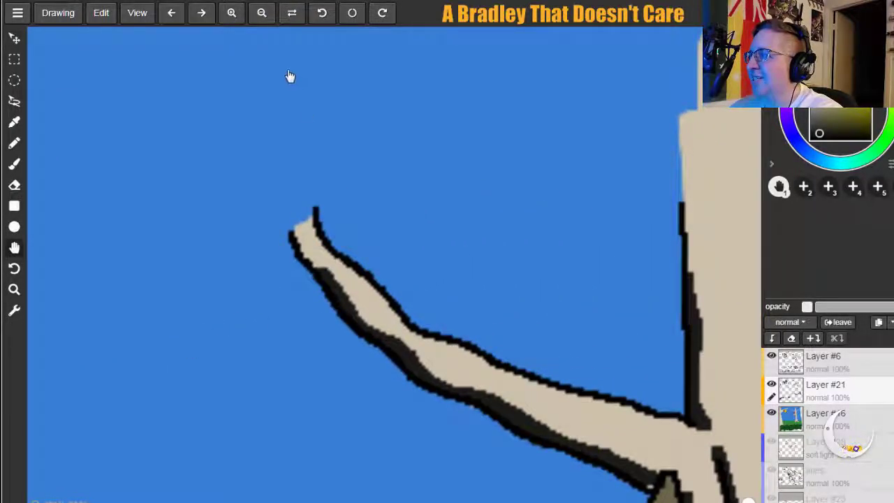
left_click(262, 13)
left_click(261, 13)
left_click(262, 13)
left_click(262, 12)
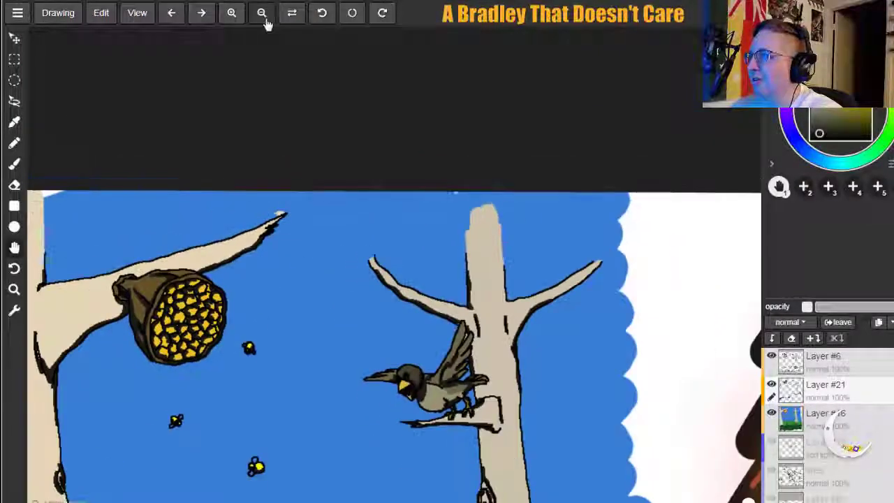
left_click_drag(300, 323, 339, 78)
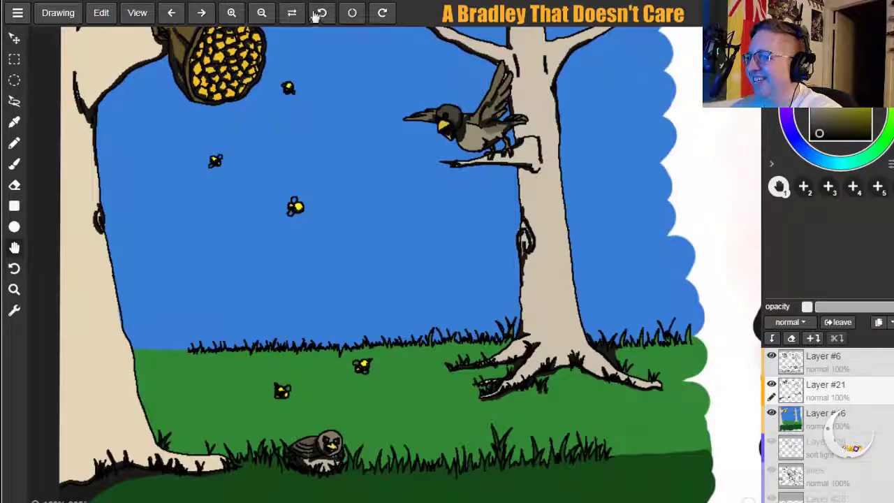
left_click(264, 21)
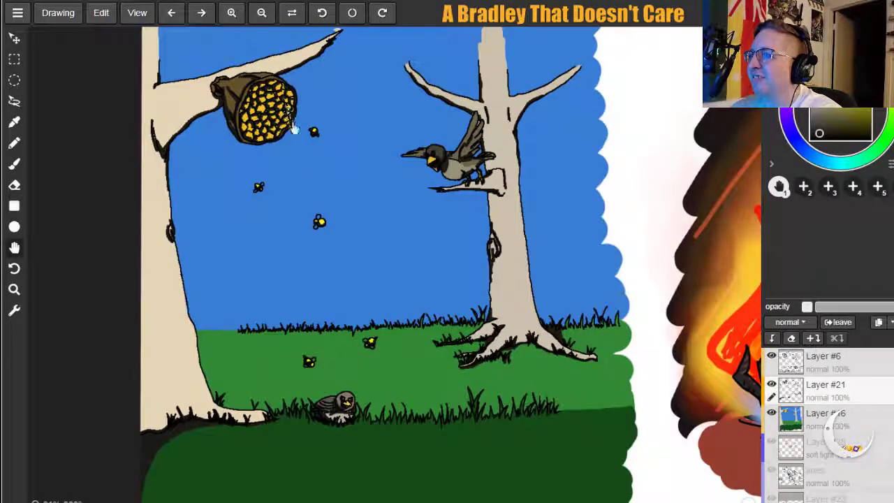
left_click_drag(277, 199, 278, 153)
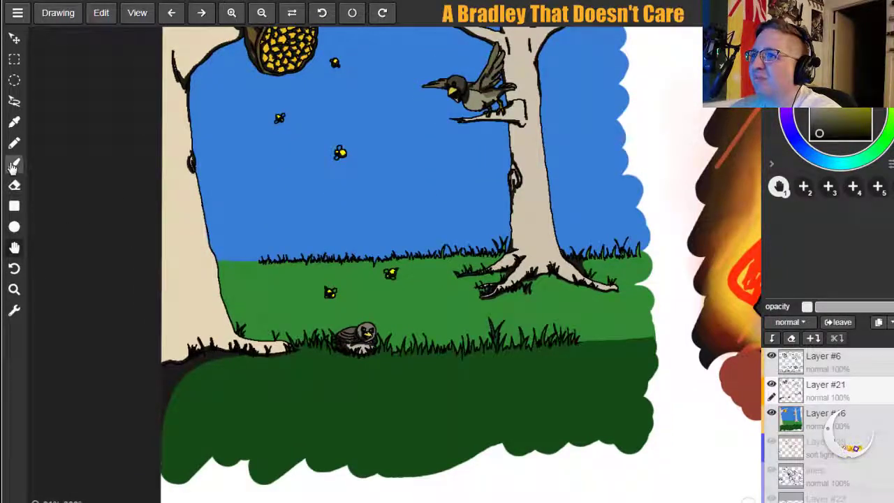
left_click(14, 185)
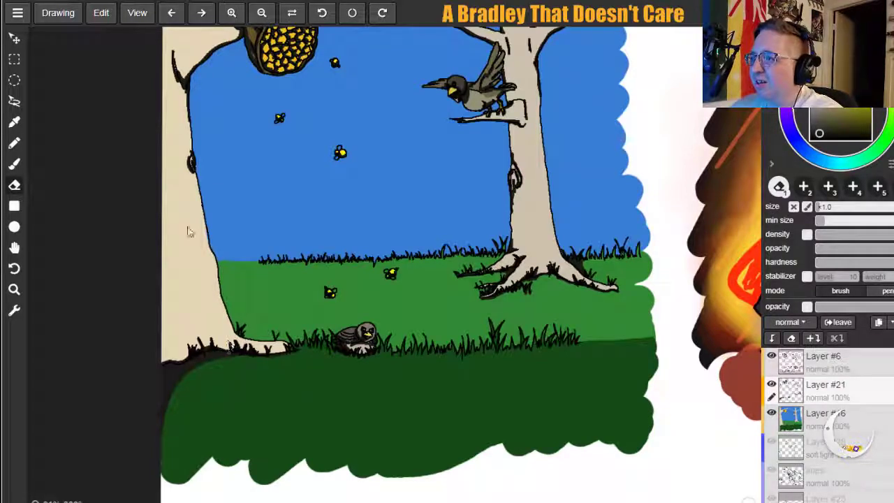
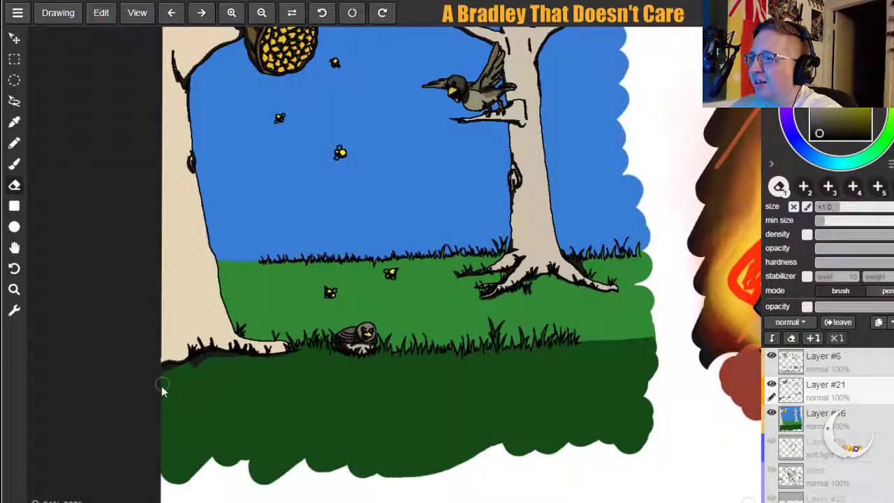
mouse_move(187, 375)
left_mouse_down()
mouse_move(204, 365)
mouse_move(243, 368)
left_mouse_up()
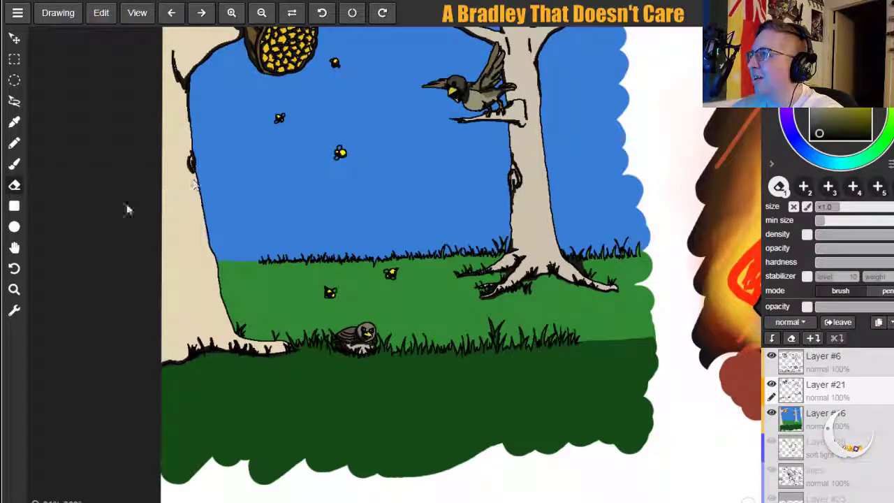
Lower the opacity of shading Layer #21 to 34%.
left_click(14, 248)
mouse_move(97, 253)
left_mouse_down()
mouse_move(56, 335)
mouse_move(70, 315)
mouse_move(82, 328)
left_mouse_up()
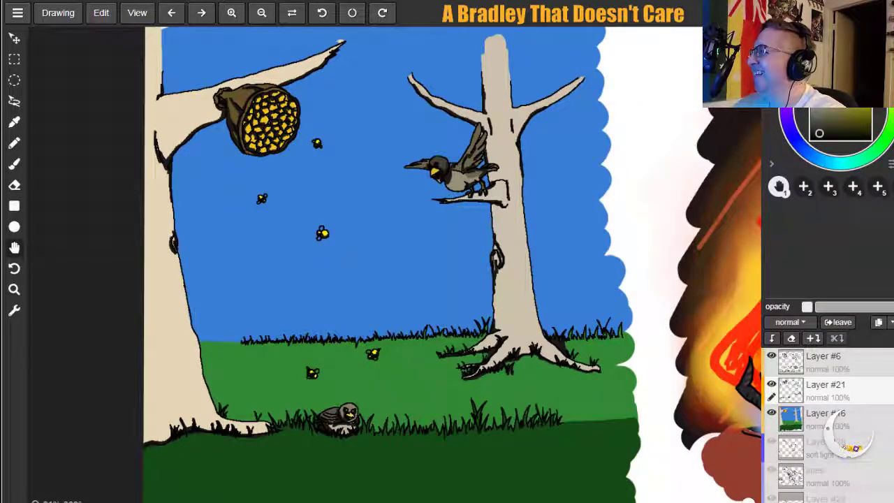
left_click_drag(883, 308, 849, 310)
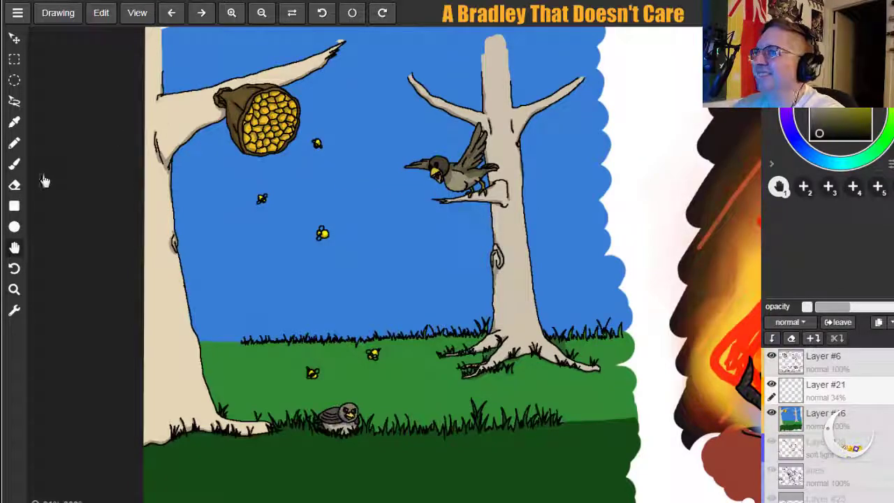
Add a new layer directly above Layer #21 for extra shading on the beehive.
left_click(231, 13)
left_click(232, 13)
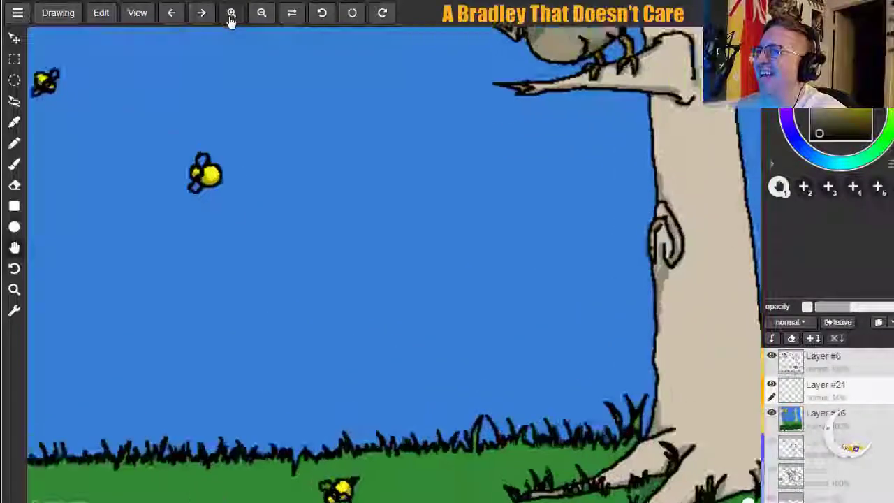
left_click(232, 15)
left_click_drag(209, 116, 565, 472)
left_click_drag(472, 170, 473, 367)
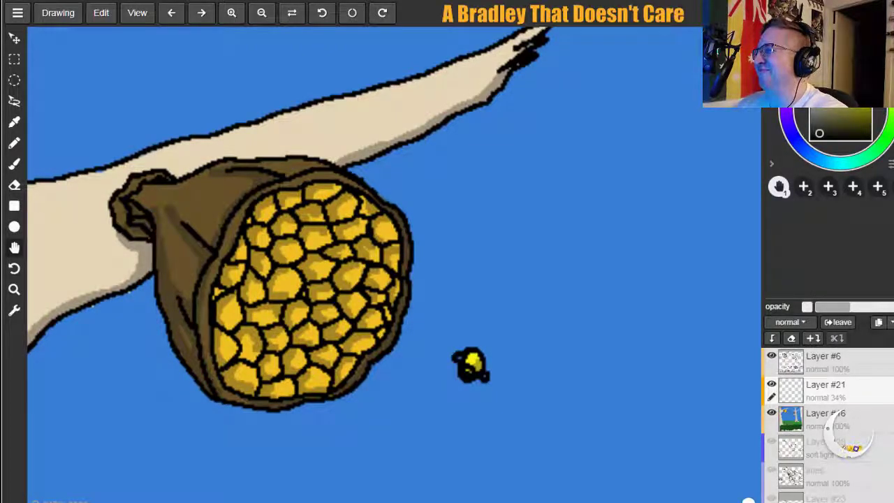
left_click(878, 322)
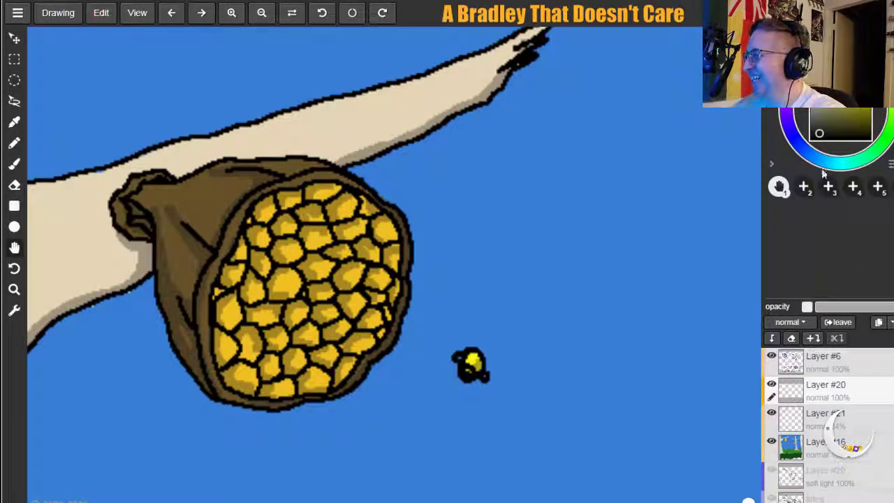
Paint a dark crescent shadow over the honeycomb's upper-left cells and set that shadow layer's opacity to 56%.
left_click(14, 164)
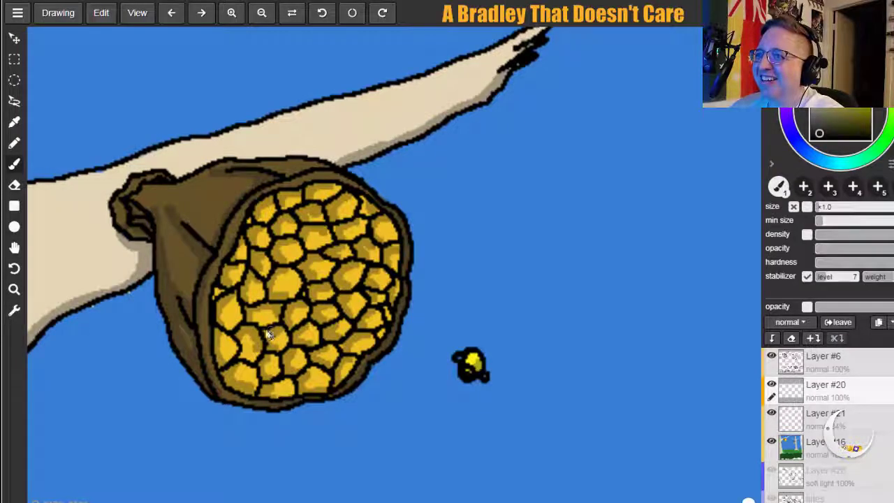
left_click(827, 207)
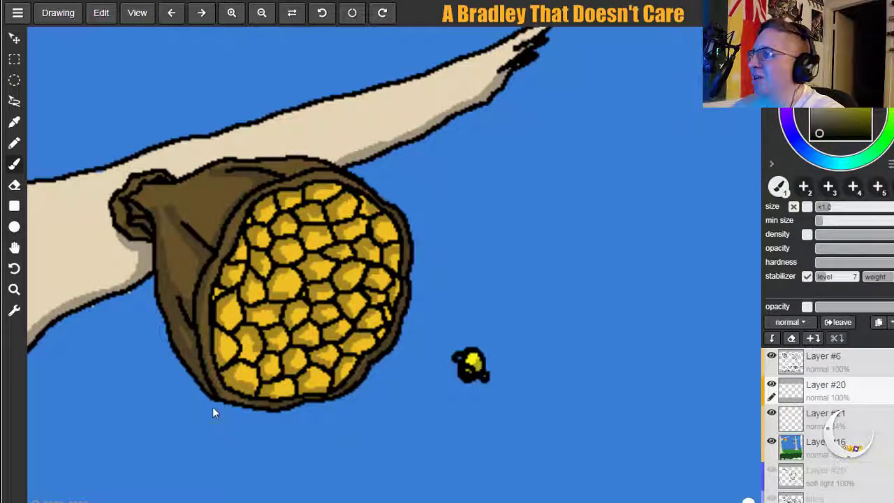
mouse_move(237, 373)
left_mouse_down()
mouse_move(230, 319)
mouse_move(247, 258)
mouse_move(226, 304)
mouse_move(275, 208)
mouse_move(307, 197)
mouse_move(332, 203)
mouse_move(262, 262)
mouse_move(235, 339)
mouse_move(259, 314)
mouse_move(238, 344)
mouse_move(245, 382)
mouse_move(244, 346)
mouse_move(289, 241)
mouse_move(330, 202)
mouse_move(377, 204)
left_mouse_up()
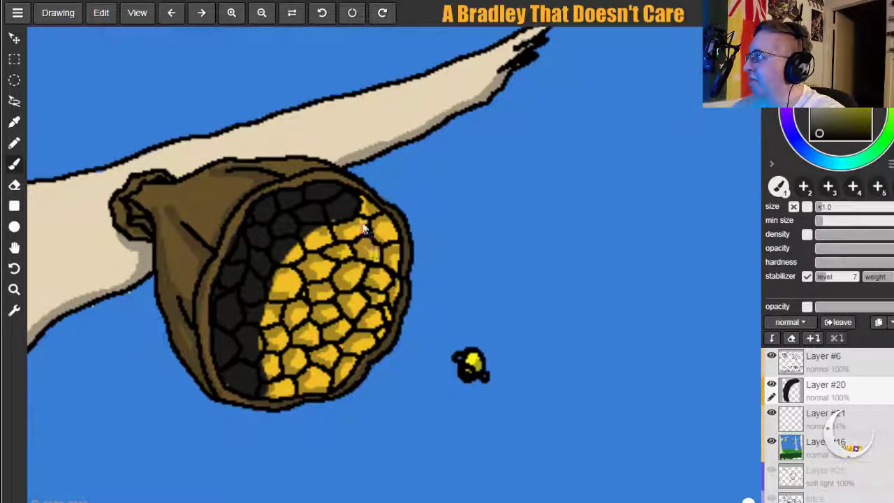
left_click_drag(348, 208, 366, 202)
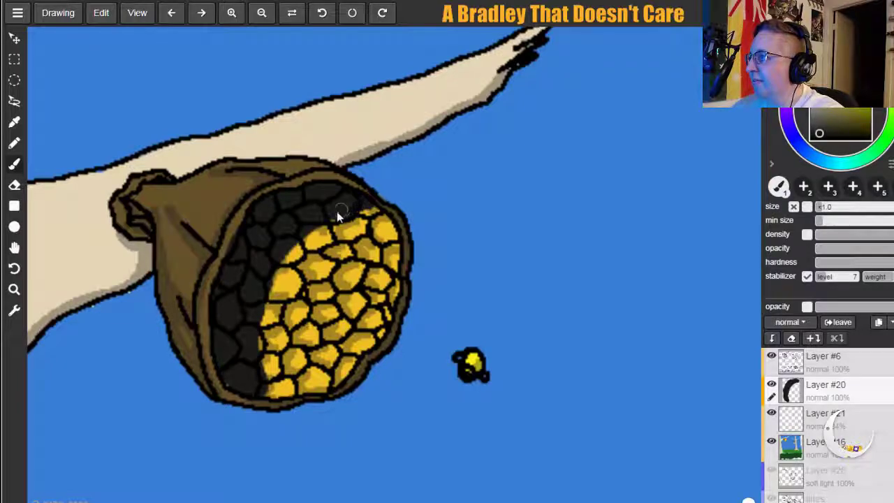
left_click_drag(254, 389, 272, 397)
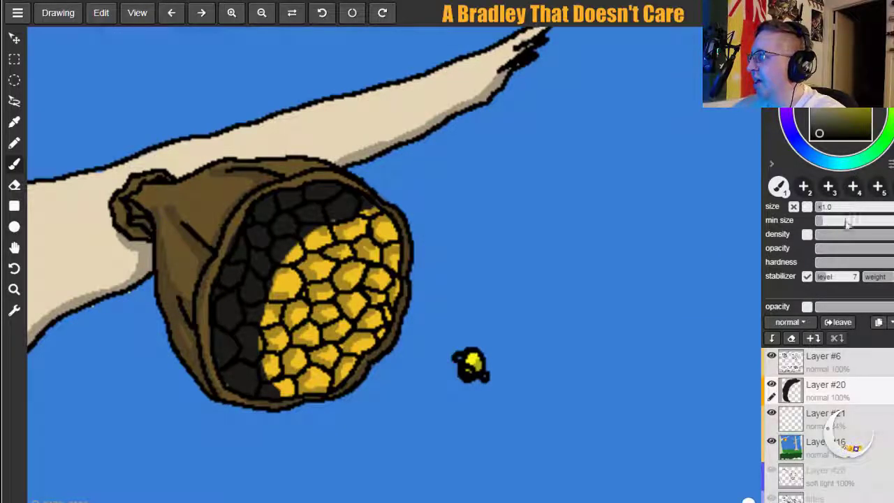
left_click_drag(887, 307, 870, 311)
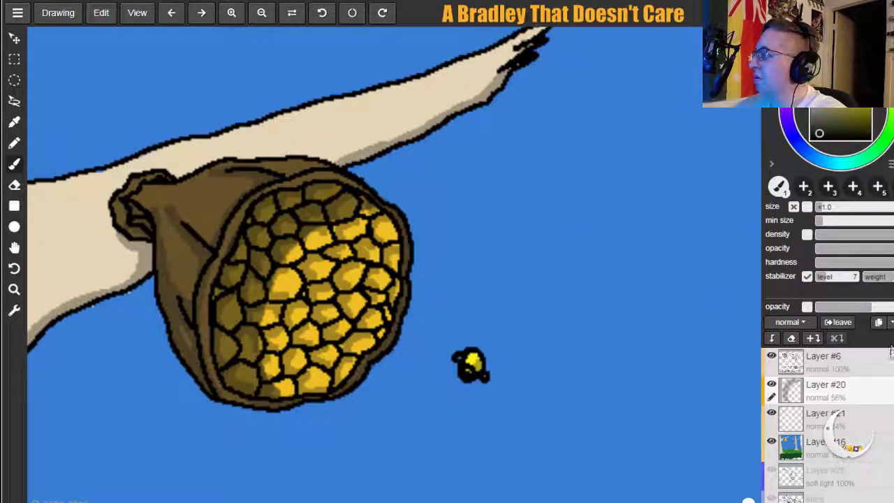
Add a layer above Layer #16 and paint translucent olive green in the trunk crook and under the branch up to the hive.
left_click(844, 446)
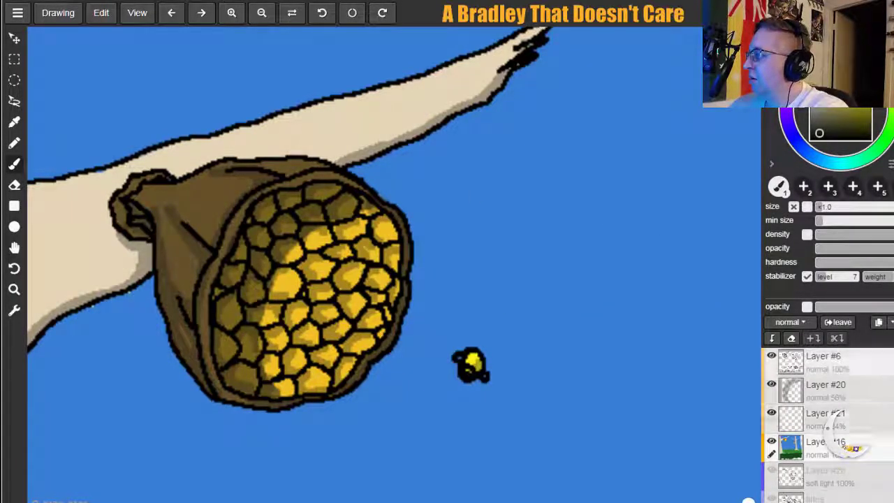
left_click(878, 322)
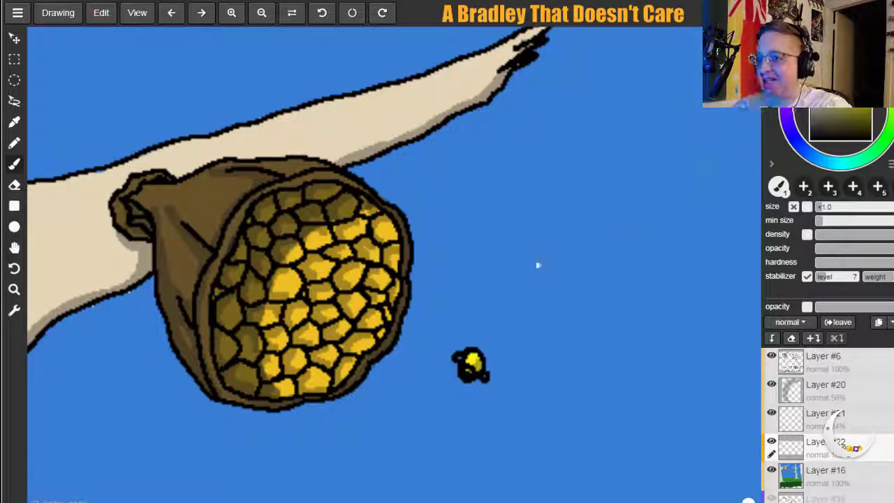
key("h")
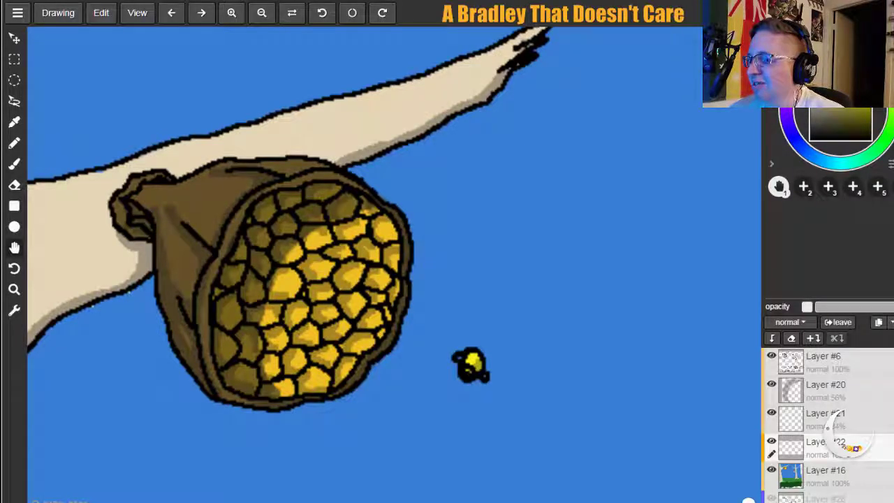
mouse_move(47, 252)
left_mouse_down()
mouse_move(270, 194)
mouse_move(289, 216)
mouse_move(244, 329)
mouse_move(276, 333)
mouse_move(269, 419)
mouse_move(236, 255)
left_mouse_up()
left_click(14, 163)
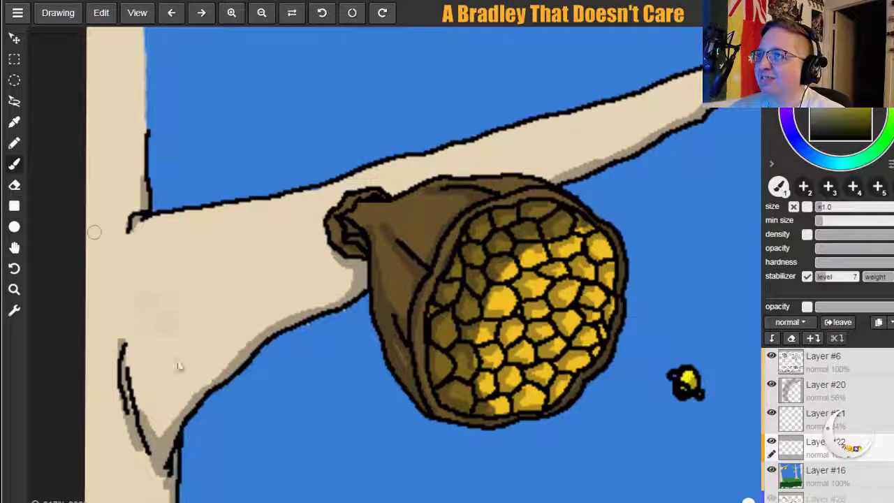
mouse_move(123, 323)
left_mouse_down()
mouse_move(159, 445)
mouse_move(166, 417)
mouse_move(151, 414)
mouse_move(152, 391)
mouse_move(165, 433)
left_mouse_up()
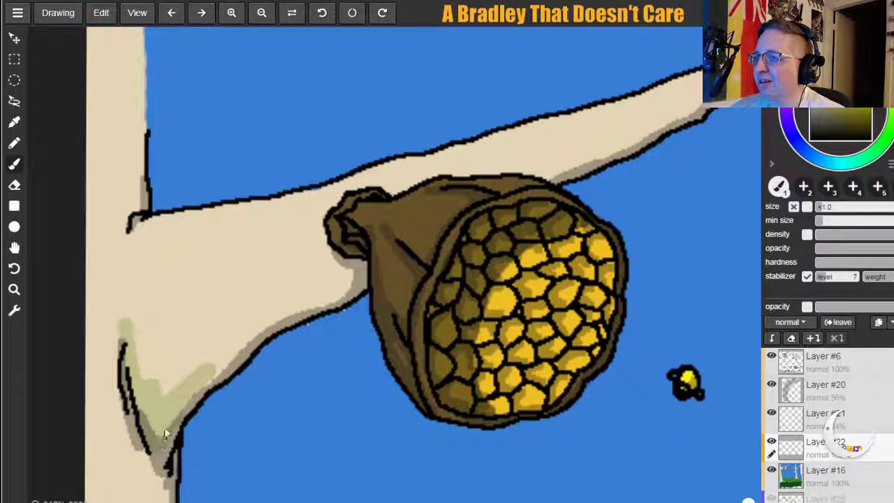
mouse_move(183, 404)
left_mouse_down()
mouse_move(259, 334)
mouse_move(152, 415)
mouse_move(148, 386)
left_mouse_up()
left_click_drag(239, 355, 353, 277)
Tint the trunk edge above the hive branch olive green down past the joint crease, undoing and repainting the first stroke.
mouse_move(146, 201)
left_mouse_down()
mouse_move(130, 225)
mouse_move(136, 146)
mouse_move(124, 63)
mouse_move(136, 51)
mouse_move(156, 213)
mouse_move(154, 181)
mouse_move(155, 190)
left_mouse_up()
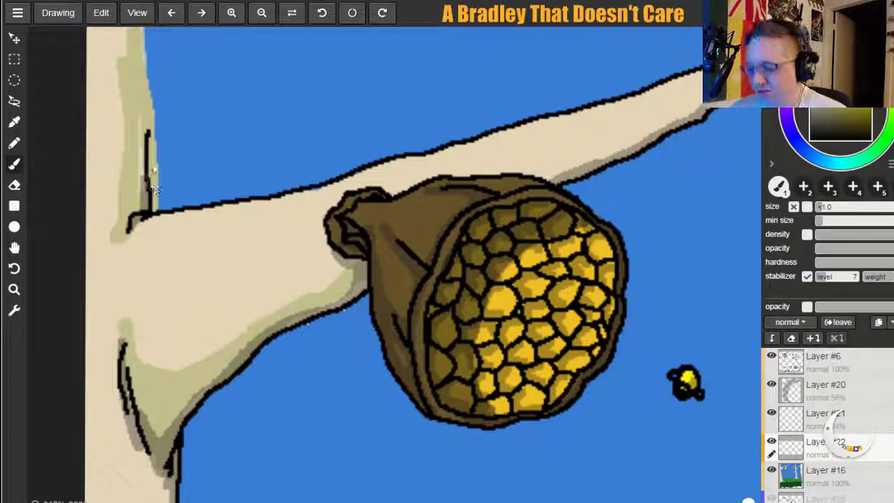
key("ctrl+z")
mouse_move(137, 38)
left_mouse_down()
mouse_move(145, 201)
mouse_move(122, 258)
mouse_move(125, 278)
left_mouse_up()
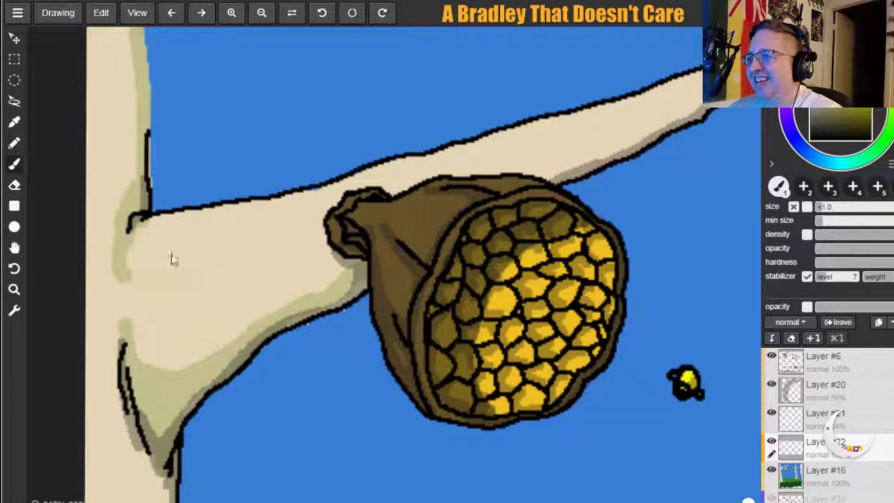
Paint olive green on the branch around the hive's knot, fill the gap below it, and tint the underside beyond the hive.
mouse_move(328, 235)
left_mouse_down()
mouse_move(325, 269)
mouse_move(316, 246)
mouse_move(332, 262)
mouse_move(322, 224)
mouse_move(315, 235)
mouse_move(325, 254)
mouse_move(319, 228)
mouse_move(325, 259)
mouse_move(354, 269)
mouse_move(332, 253)
mouse_move(319, 219)
mouse_move(336, 198)
mouse_move(361, 195)
mouse_move(310, 243)
mouse_move(313, 249)
left_mouse_up()
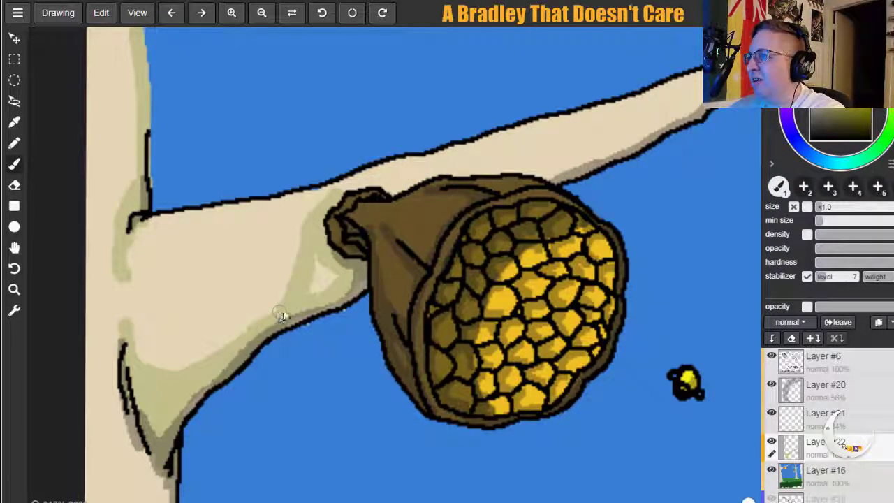
left_click_drag(315, 289, 331, 273)
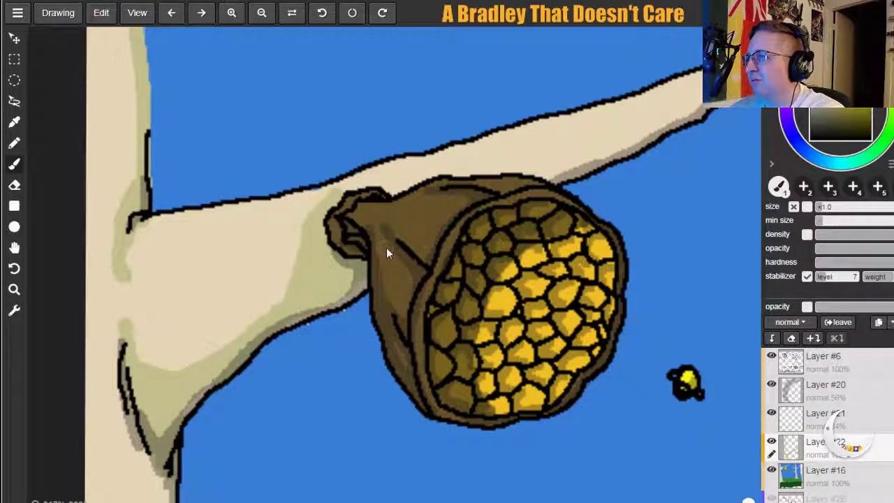
mouse_move(549, 180)
left_mouse_down()
mouse_move(623, 153)
mouse_move(702, 112)
left_mouse_up()
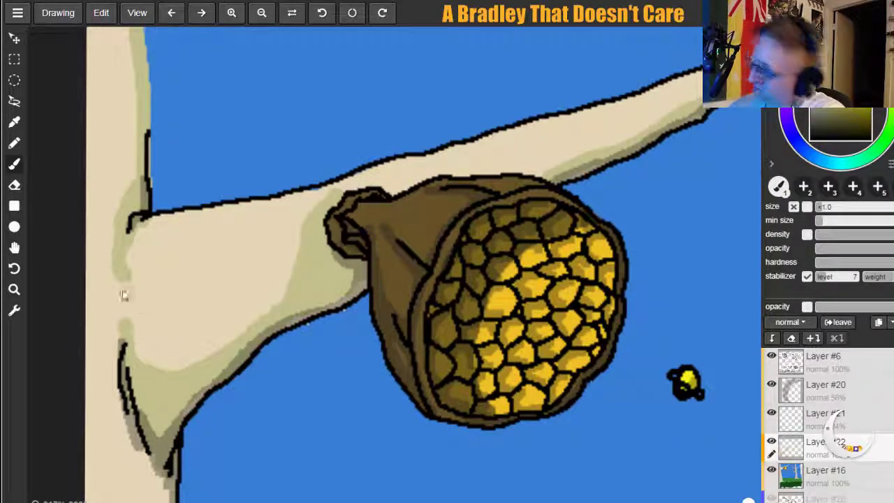
Paint ragged olive green moss patches across the hive tree's trunk from below the branch crook to the knothole.
left_click(14, 247)
mouse_move(158, 273)
left_mouse_down()
mouse_move(242, 34)
mouse_move(212, 18)
left_mouse_up()
left_click(14, 164)
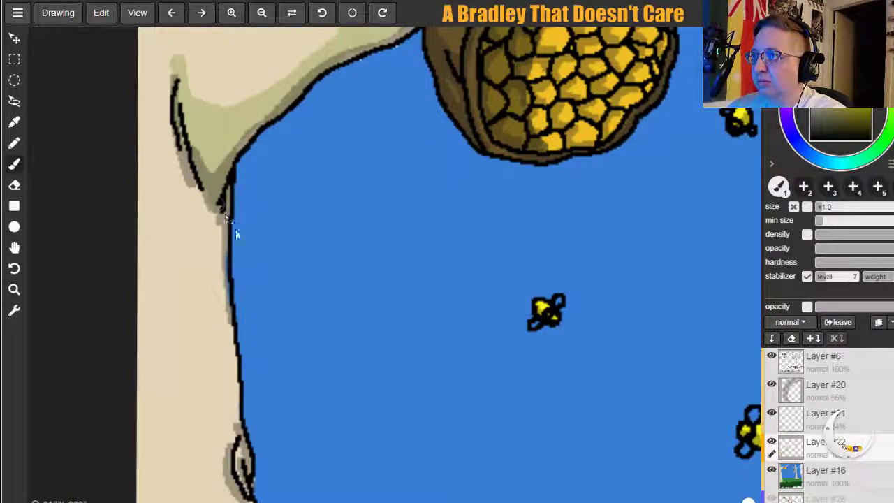
left_click_drag(143, 224, 143, 360)
mouse_move(150, 273)
left_mouse_down()
mouse_move(163, 371)
mouse_move(186, 361)
left_mouse_up()
mouse_move(189, 316)
left_mouse_down()
mouse_move(195, 253)
mouse_move(198, 351)
left_mouse_up()
mouse_move(141, 376)
left_mouse_down()
mouse_move(153, 405)
mouse_move(140, 438)
left_mouse_up()
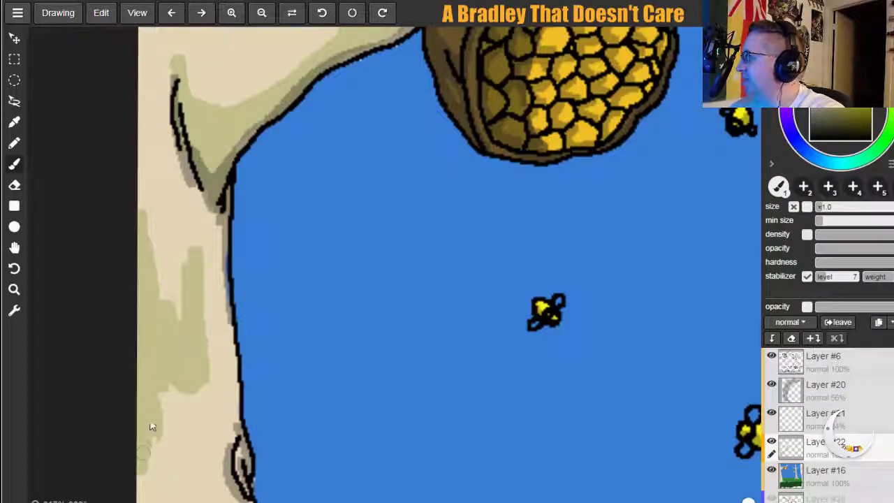
mouse_move(189, 430)
left_mouse_down()
mouse_move(193, 385)
mouse_move(222, 393)
mouse_move(246, 491)
left_mouse_up()
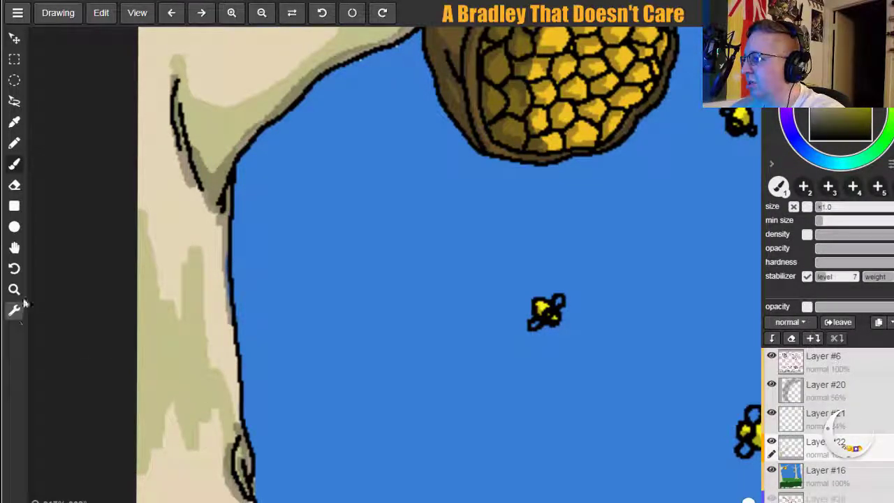
Extend the olive green patches around the trunk's knothole, down the edge beneath it, and along the trunk's left side.
left_click(16, 249)
mouse_move(126, 388)
left_mouse_down()
mouse_move(140, 254)
mouse_move(95, 119)
left_mouse_up()
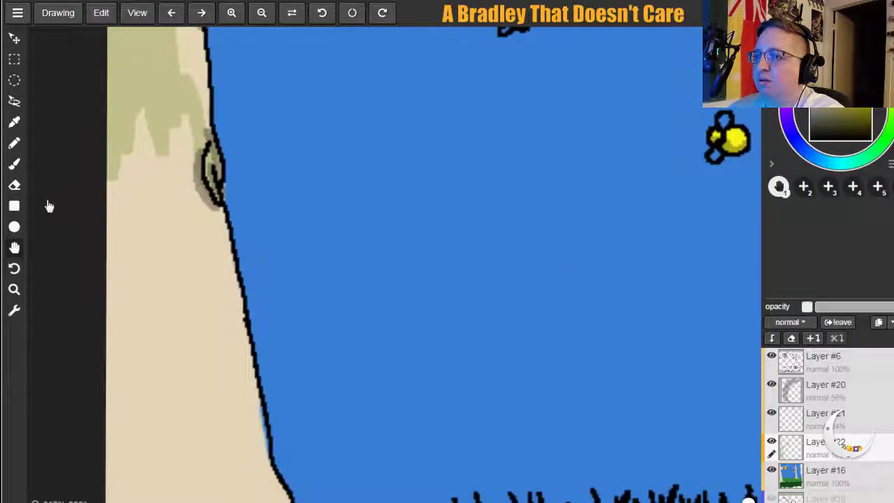
left_click(14, 165)
left_click_drag(201, 159, 231, 300)
mouse_move(112, 179)
left_mouse_down()
mouse_move(119, 138)
mouse_move(118, 270)
mouse_move(122, 132)
mouse_move(117, 252)
mouse_move(130, 270)
mouse_move(127, 137)
mouse_move(131, 171)
mouse_move(143, 125)
mouse_move(173, 177)
mouse_move(183, 149)
mouse_move(194, 162)
mouse_move(191, 147)
mouse_move(184, 171)
left_mouse_up()
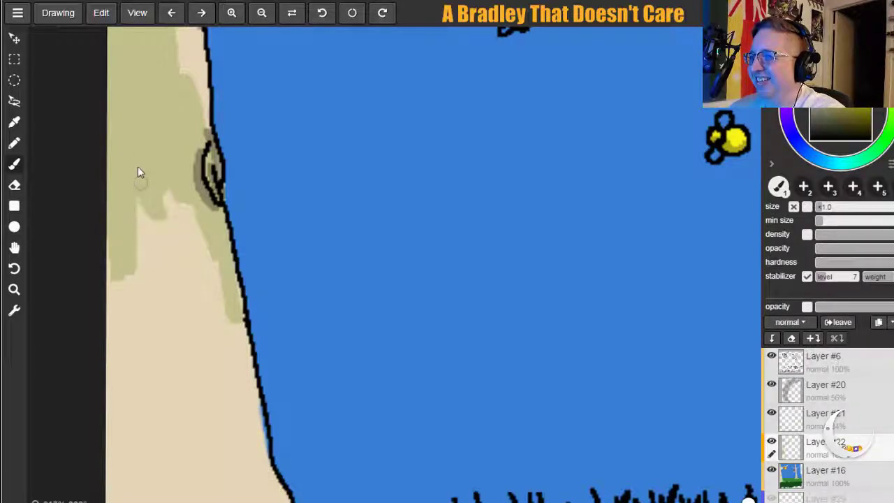
mouse_move(115, 274)
left_mouse_down()
mouse_move(114, 346)
mouse_move(121, 187)
mouse_move(98, 367)
mouse_move(119, 181)
mouse_move(108, 446)
mouse_move(119, 271)
mouse_move(115, 452)
left_mouse_up()
left_click(15, 248)
left_click_drag(116, 336, 104, 143)
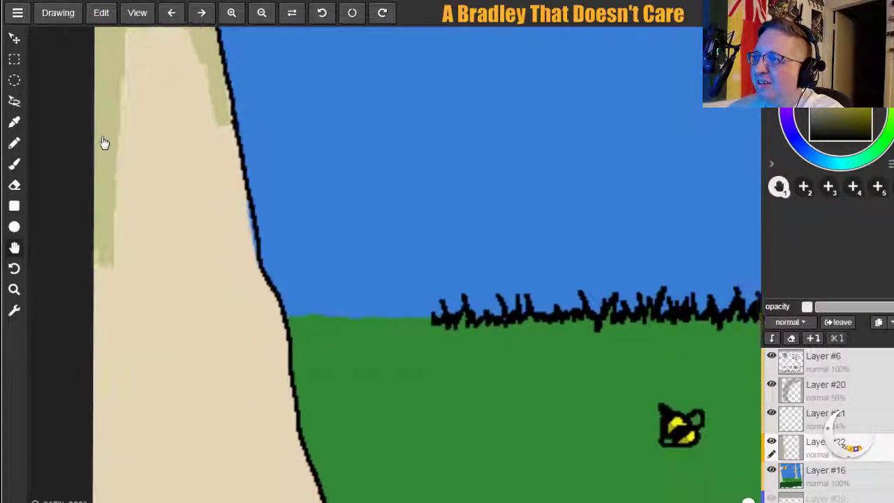
Paint olive green down the hive tree's right trunk edge past the grass horizon, redoing the first stroke, and continue down its left side.
left_click(14, 164)
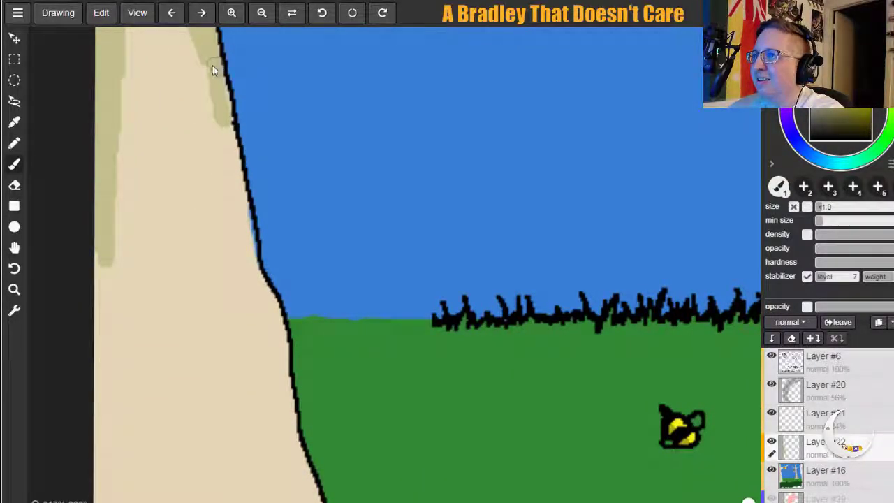
mouse_move(225, 92)
left_mouse_down()
mouse_move(259, 282)
mouse_move(287, 354)
left_mouse_up()
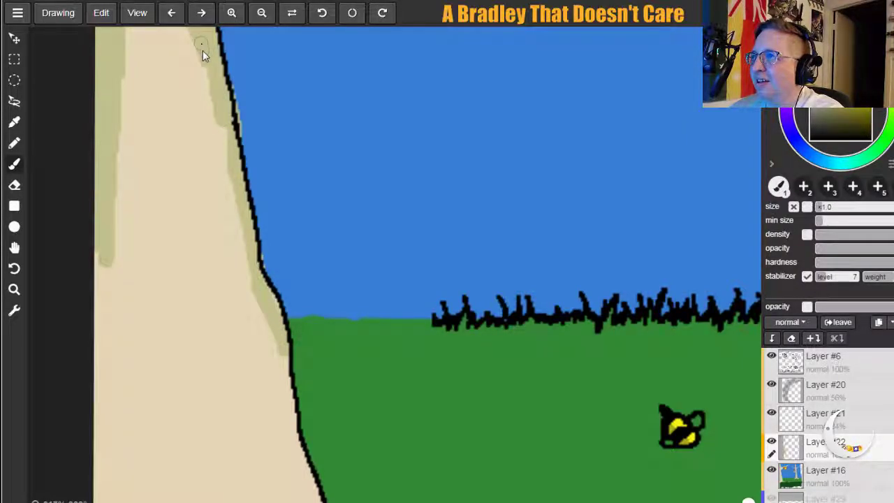
key("ctrl+z")
left_click_drag(221, 89, 244, 223)
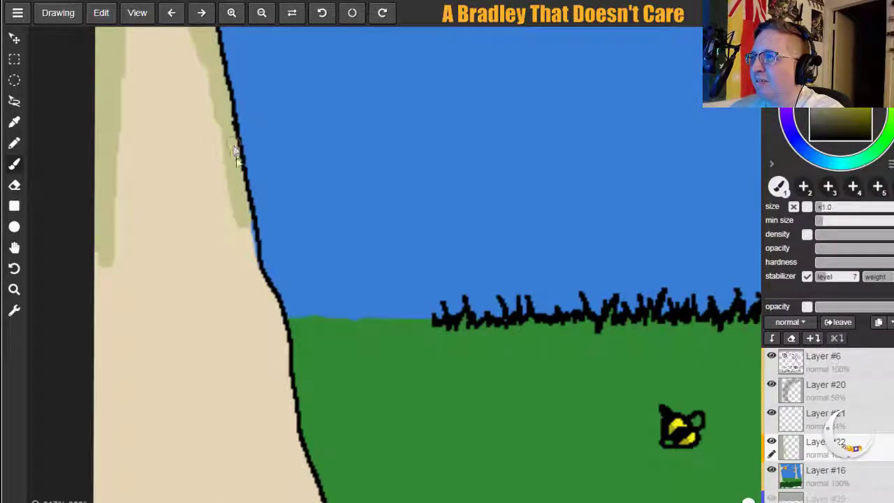
mouse_move(256, 296)
left_mouse_down()
mouse_move(281, 327)
mouse_move(297, 428)
left_mouse_up()
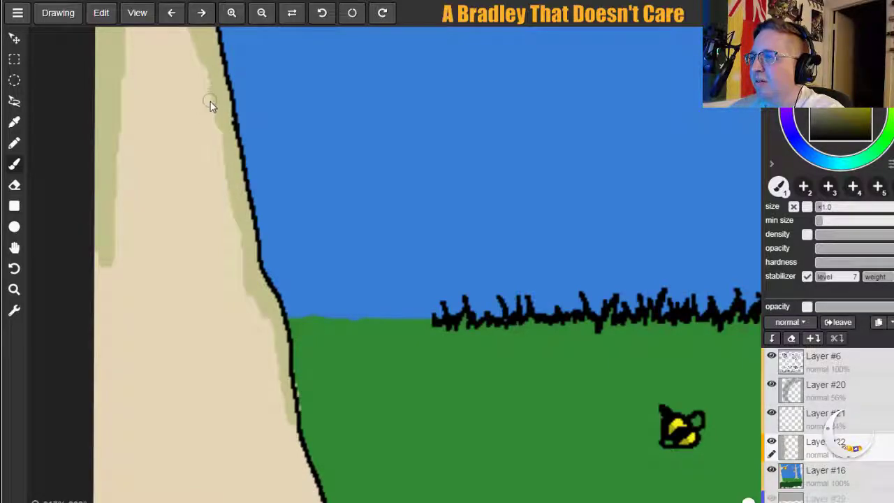
mouse_move(214, 110)
left_mouse_down()
mouse_move(202, 131)
mouse_move(241, 322)
mouse_move(218, 137)
mouse_move(223, 203)
mouse_move(222, 180)
left_mouse_up()
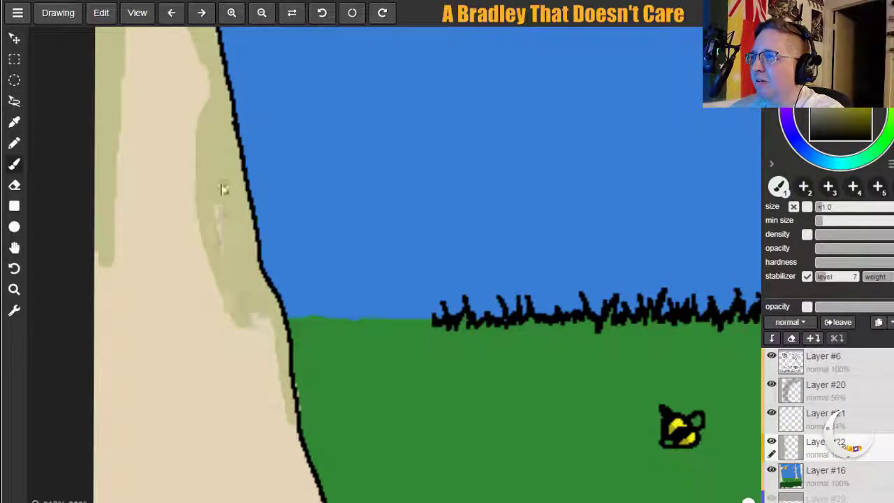
mouse_move(102, 243)
left_mouse_down()
mouse_move(103, 314)
mouse_move(90, 362)
mouse_move(97, 335)
mouse_move(96, 447)
left_mouse_up()
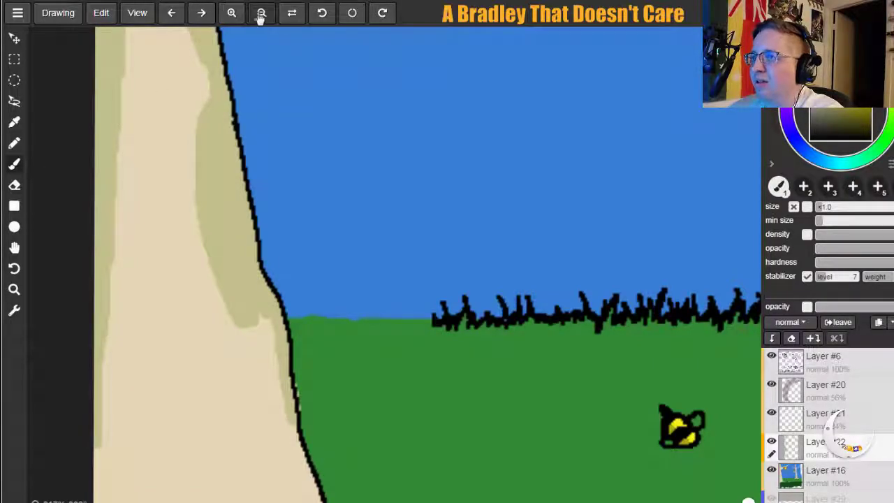
Extend the olive green tint along the hive tree's right edge down to the grass tuft at the trunk's base.
left_click(14, 247)
left_click_drag(203, 387, 139, 249)
left_click_drag(188, 292, 207, 231)
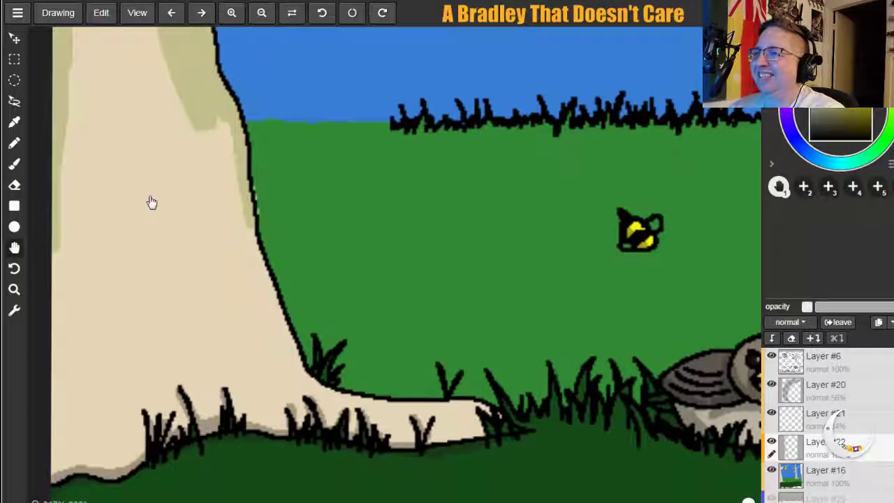
left_click(14, 164)
left_click_drag(205, 114, 222, 237)
mouse_move(222, 154)
left_mouse_down()
mouse_move(217, 109)
mouse_move(245, 219)
mouse_move(230, 176)
left_mouse_up()
mouse_move(246, 218)
left_mouse_down()
mouse_move(270, 311)
mouse_move(304, 374)
left_mouse_up()
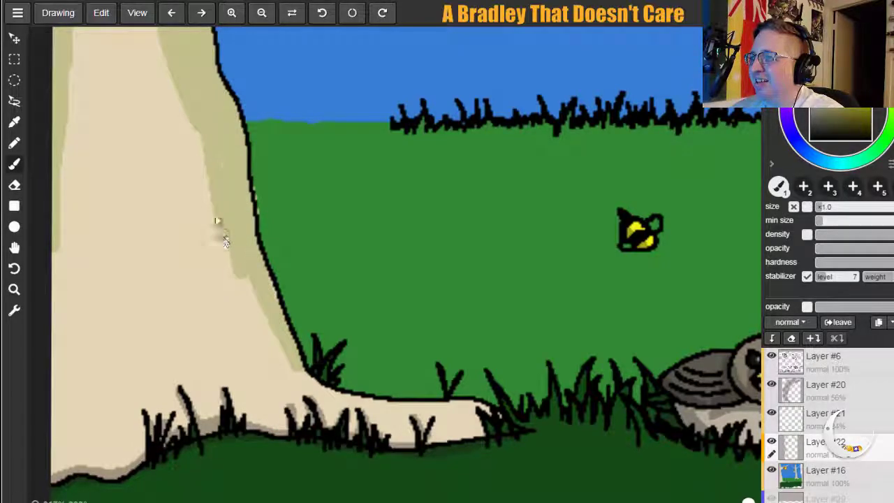
Paint branching olive green patches down the middle of the hive tree's lower trunk to the ground, and tint the upper edge of its root.
mouse_move(175, 170)
left_mouse_down()
mouse_move(137, 82)
mouse_move(138, 177)
mouse_move(119, 334)
mouse_move(128, 65)
left_mouse_up()
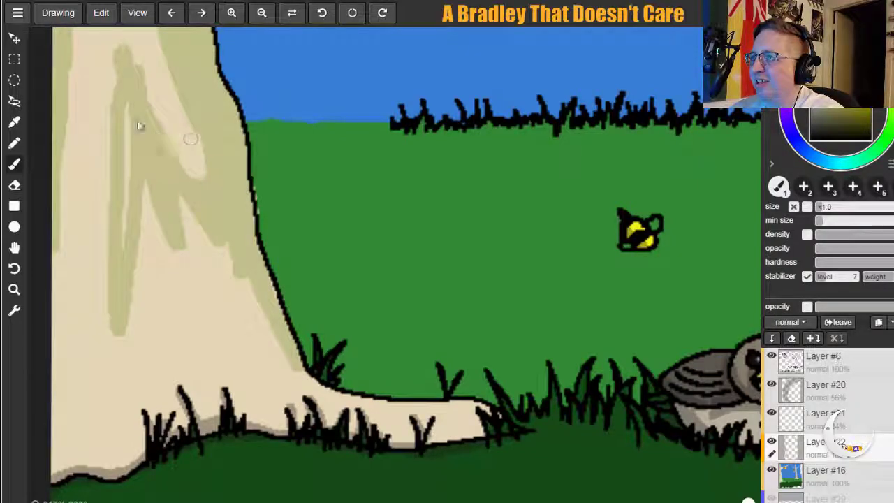
mouse_move(123, 104)
left_mouse_down()
mouse_move(120, 305)
mouse_move(106, 393)
mouse_move(135, 126)
mouse_move(133, 150)
mouse_move(168, 235)
mouse_move(143, 387)
mouse_move(130, 374)
mouse_move(127, 246)
mouse_move(55, 470)
mouse_move(110, 471)
mouse_move(144, 451)
mouse_move(92, 396)
mouse_move(72, 456)
left_mouse_up()
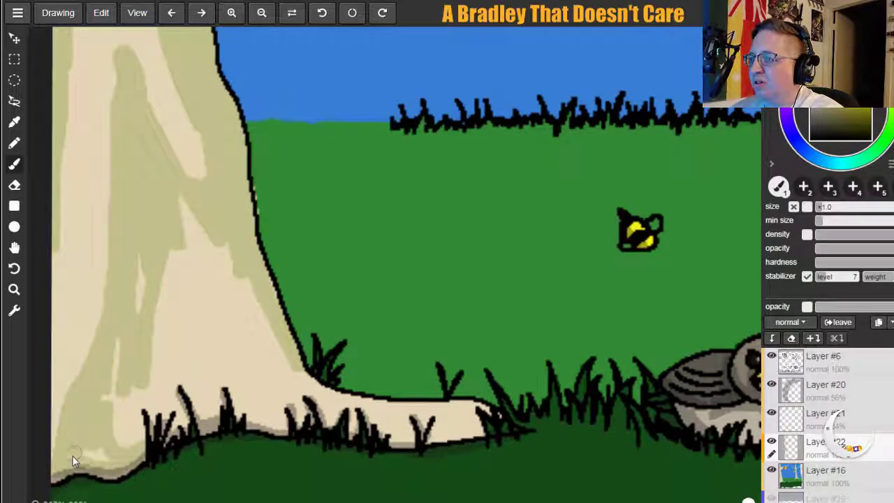
left_click_drag(107, 411, 118, 440)
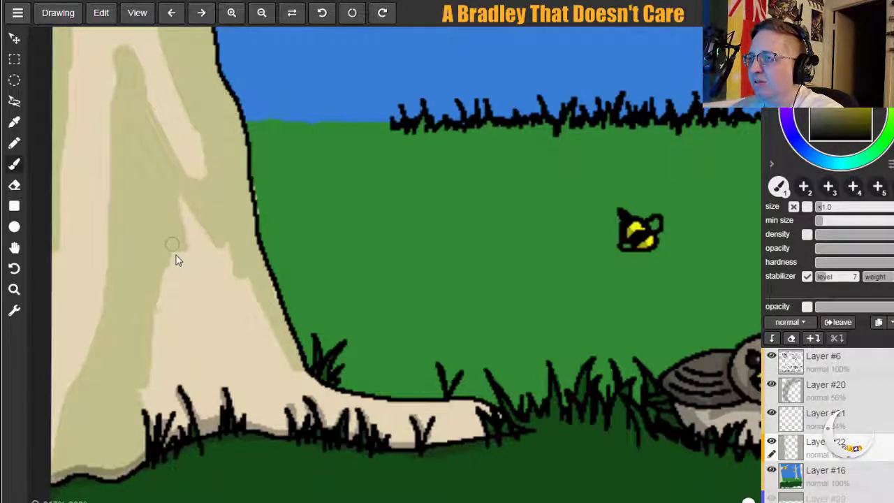
mouse_move(230, 243)
left_mouse_down()
mouse_move(203, 243)
mouse_move(172, 277)
mouse_move(143, 413)
mouse_move(147, 440)
left_mouse_up()
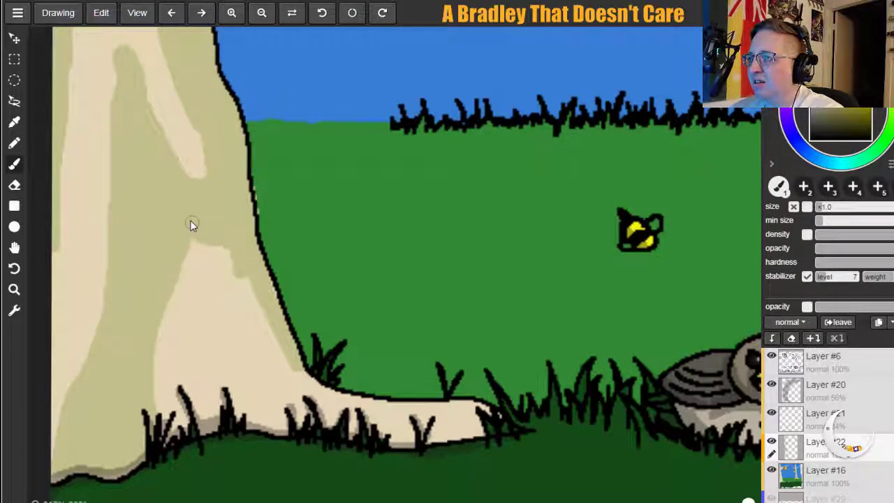
left_click_drag(225, 254, 309, 389)
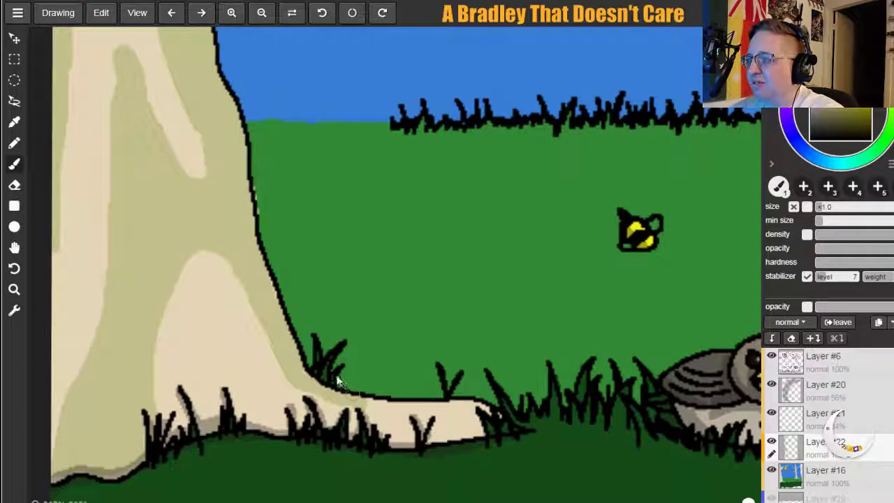
mouse_move(308, 388)
left_mouse_down()
mouse_move(357, 409)
mouse_move(500, 423)
left_mouse_up()
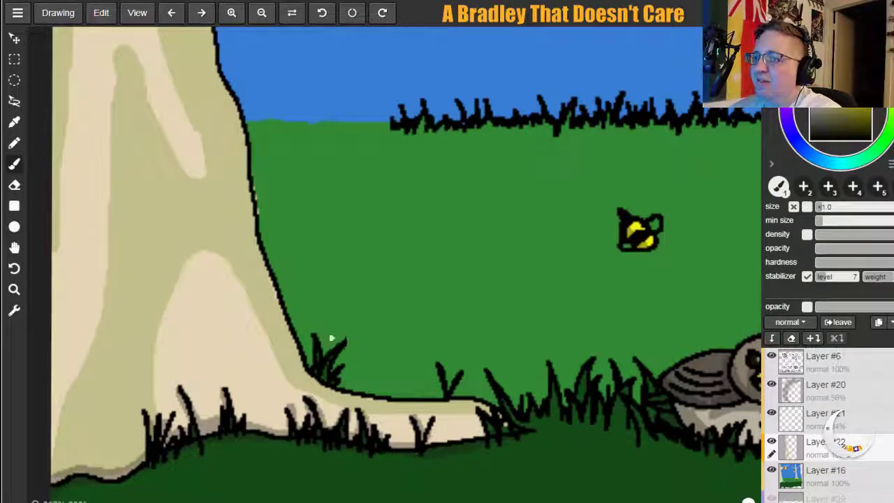
Tint the other tree's lower left trunk edge and rear left root olive green, adding a short streak up the trunk.
left_click(14, 247)
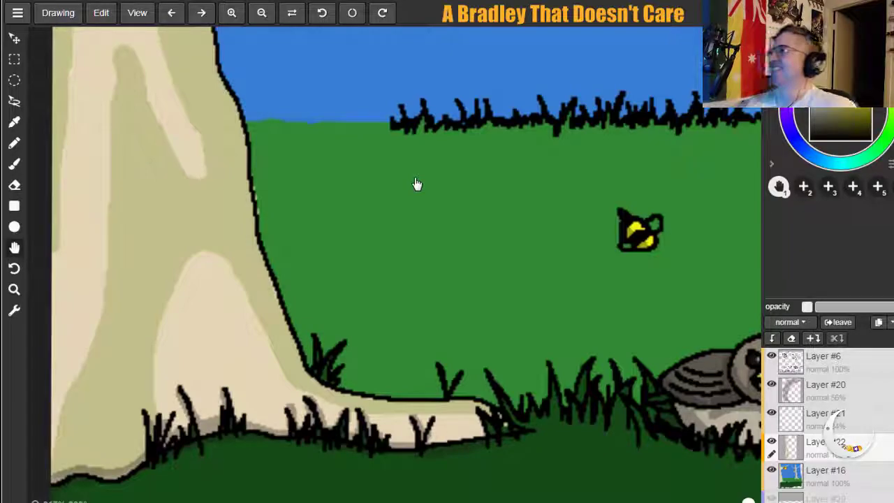
left_click_drag(634, 249, 303, 373)
mouse_move(693, 351)
left_mouse_down()
mouse_move(280, 273)
mouse_move(161, 314)
left_mouse_up()
left_click_drag(503, 244, 331, 431)
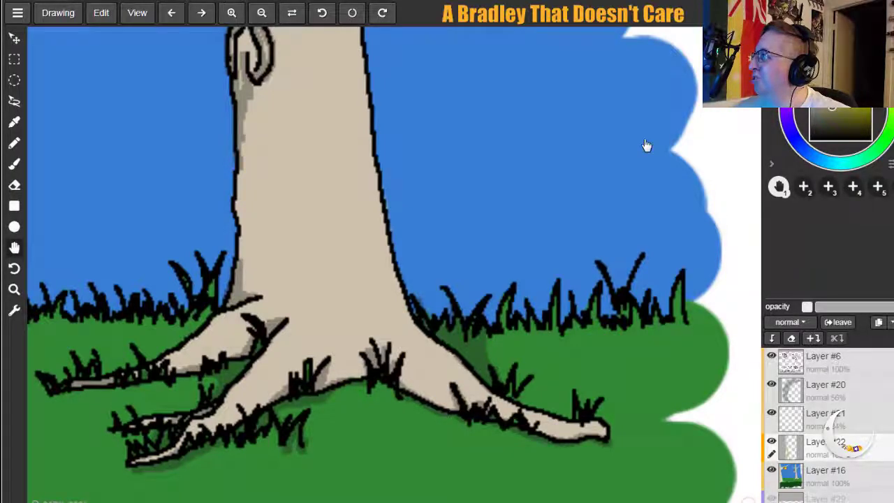
left_click(14, 163)
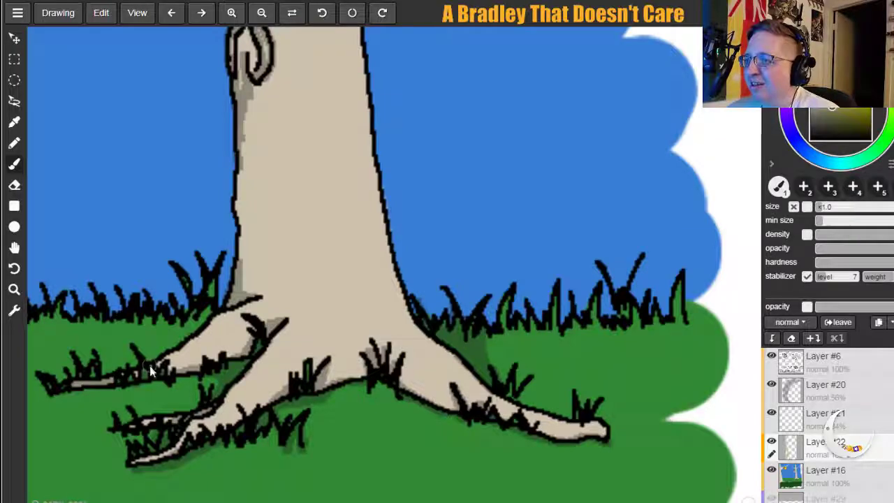
mouse_move(149, 365)
left_mouse_down()
mouse_move(216, 336)
mouse_move(249, 308)
mouse_move(244, 314)
mouse_move(239, 293)
mouse_move(246, 174)
mouse_move(246, 268)
left_mouse_up()
mouse_move(251, 313)
left_mouse_down()
mouse_move(287, 279)
mouse_move(286, 203)
mouse_move(296, 298)
left_mouse_up()
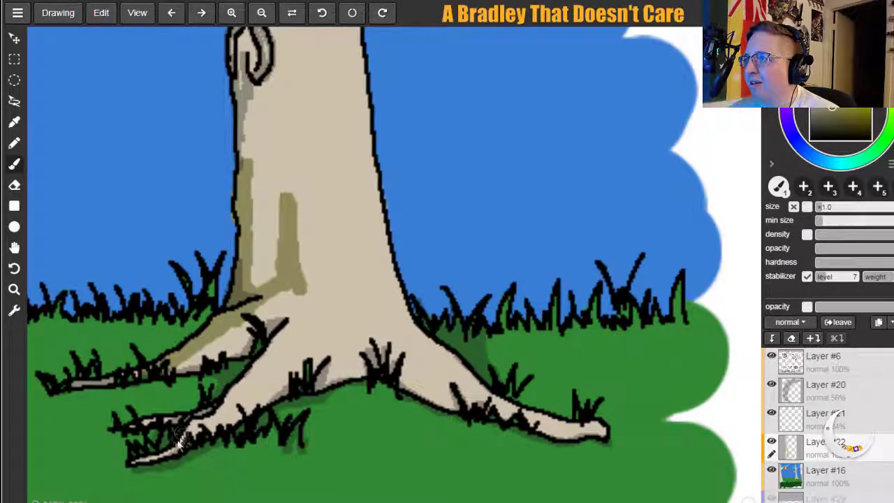
Paint olive green along the second tree's front and right roots, joining them to tapering streaks up the lower trunk.
mouse_move(195, 435)
left_mouse_down()
mouse_move(260, 371)
mouse_move(290, 320)
mouse_move(297, 278)
mouse_move(309, 331)
mouse_move(251, 394)
left_mouse_up()
mouse_move(221, 422)
left_mouse_down()
mouse_move(283, 363)
mouse_move(357, 351)
left_mouse_up()
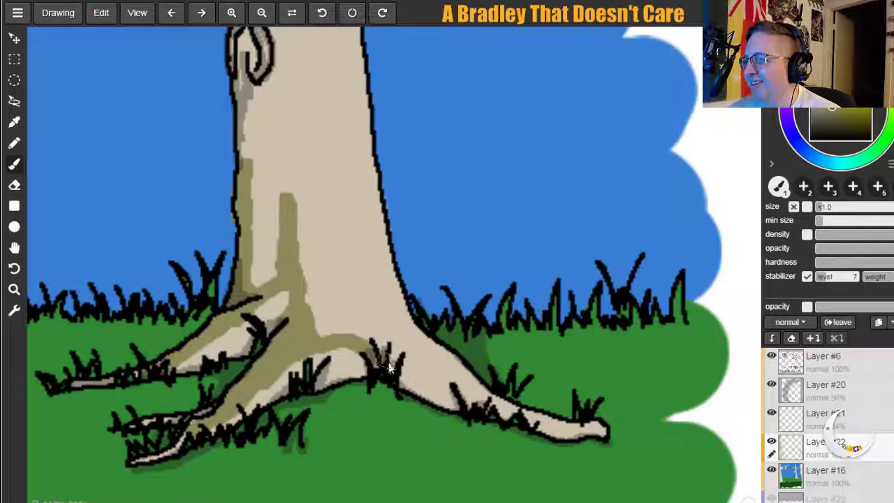
left_click_drag(412, 377, 567, 431)
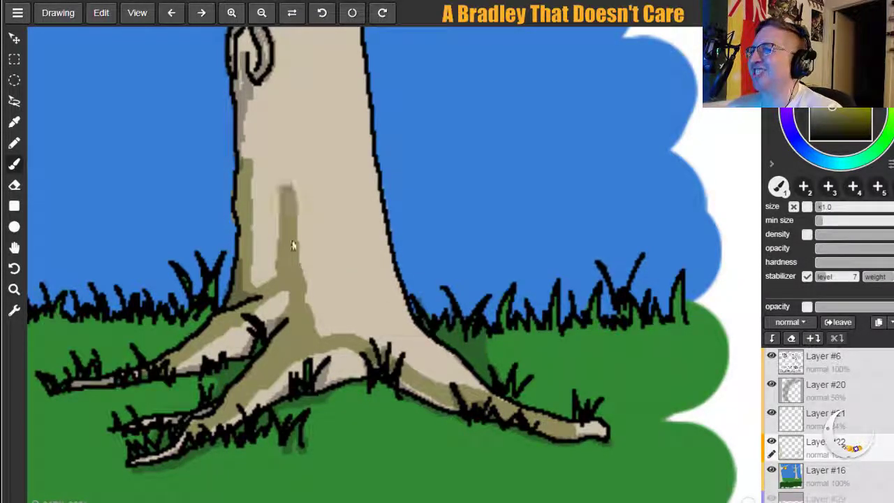
mouse_move(296, 273)
left_mouse_down()
mouse_move(335, 328)
mouse_move(325, 318)
mouse_move(383, 347)
mouse_move(371, 313)
mouse_move(441, 393)
left_mouse_up()
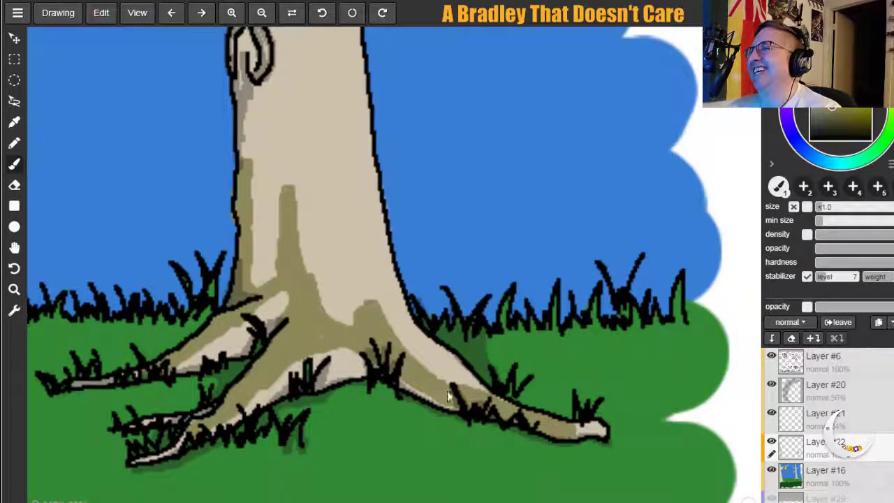
mouse_move(361, 235)
left_mouse_down()
mouse_move(345, 100)
mouse_move(352, 328)
left_mouse_up()
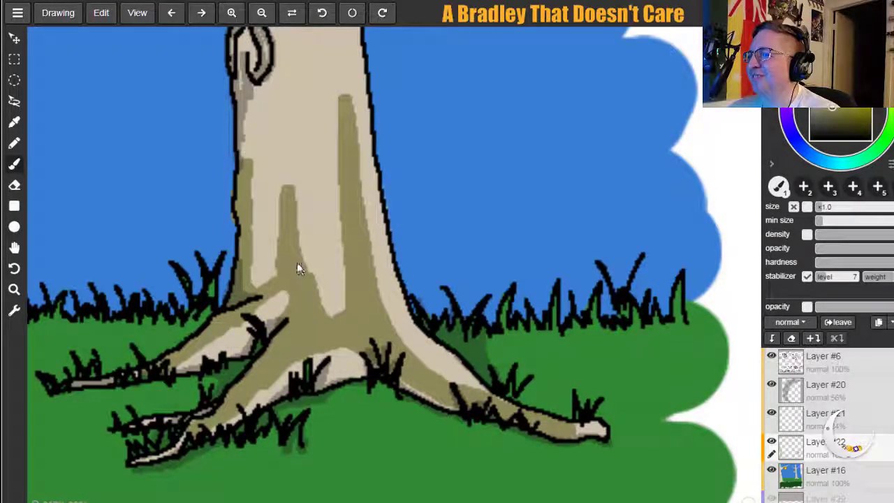
Paint olive green on the second tree's trunk edge above the knothole and around the knothole's rim.
key("h")
left_click_drag(489, 116, 533, 347)
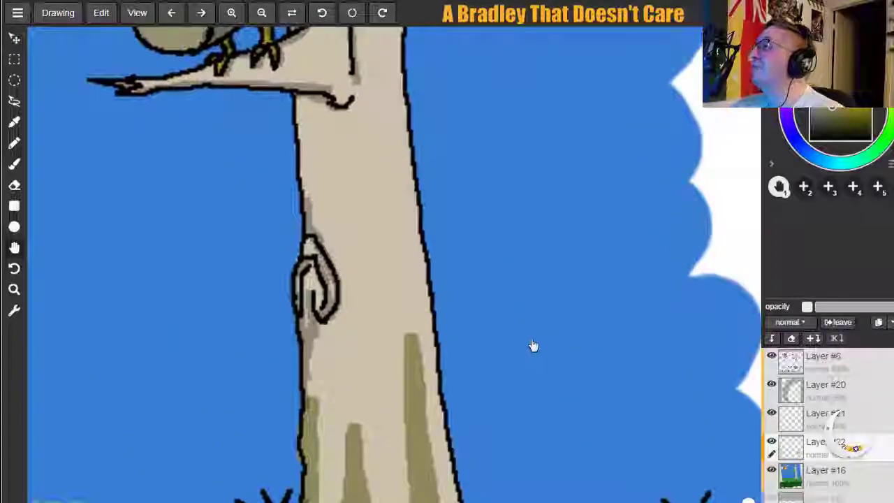
left_click(14, 163)
mouse_move(303, 313)
left_mouse_down()
mouse_move(312, 245)
mouse_move(303, 162)
mouse_move(314, 239)
left_mouse_up()
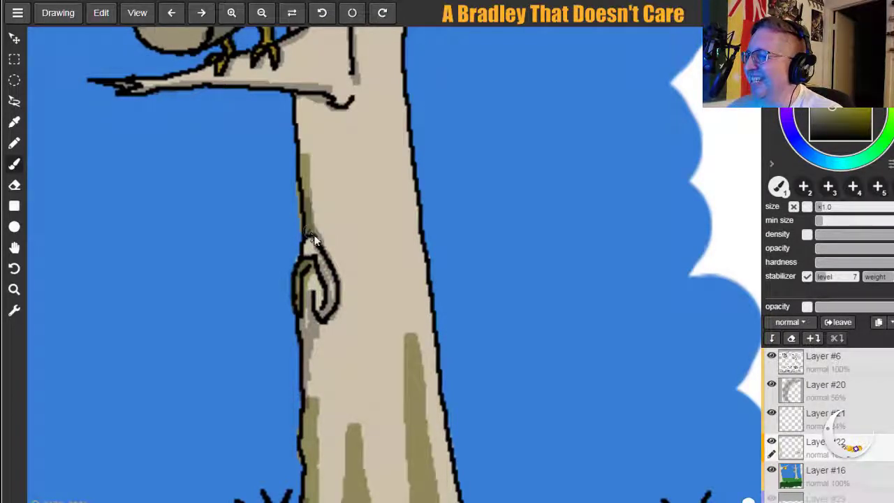
mouse_move(333, 270)
left_mouse_down()
mouse_move(323, 316)
mouse_move(321, 249)
mouse_move(333, 275)
left_mouse_up()
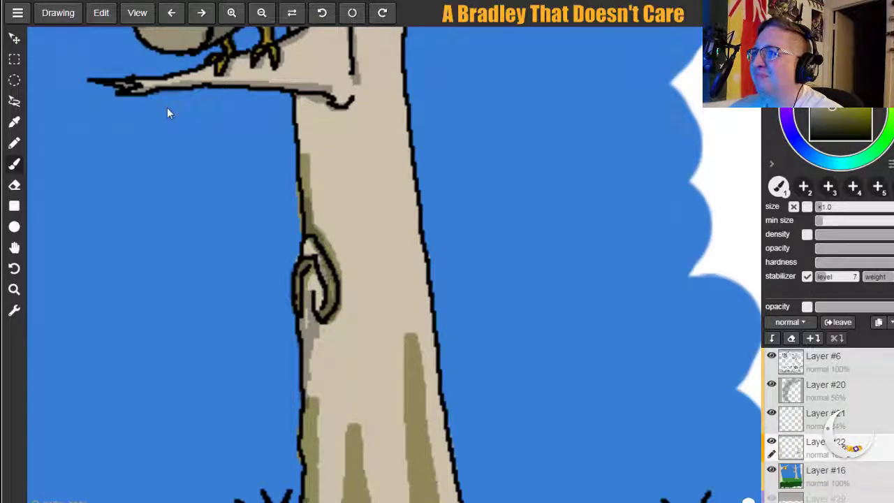
Tint the underside of the bird's branch olive green, and add a right-edge patch and a wavy central streak on the trunk below.
left_click_drag(141, 91, 161, 86)
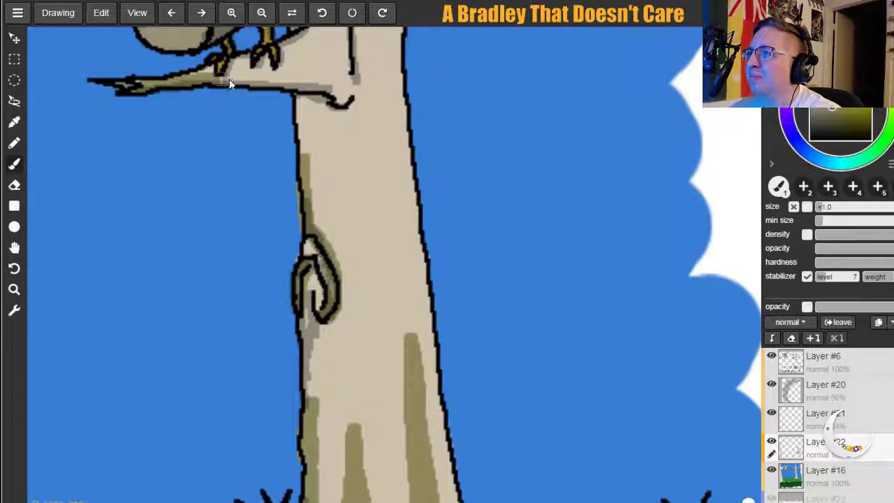
mouse_move(318, 90)
left_mouse_down()
mouse_move(352, 101)
mouse_move(302, 101)
left_mouse_up()
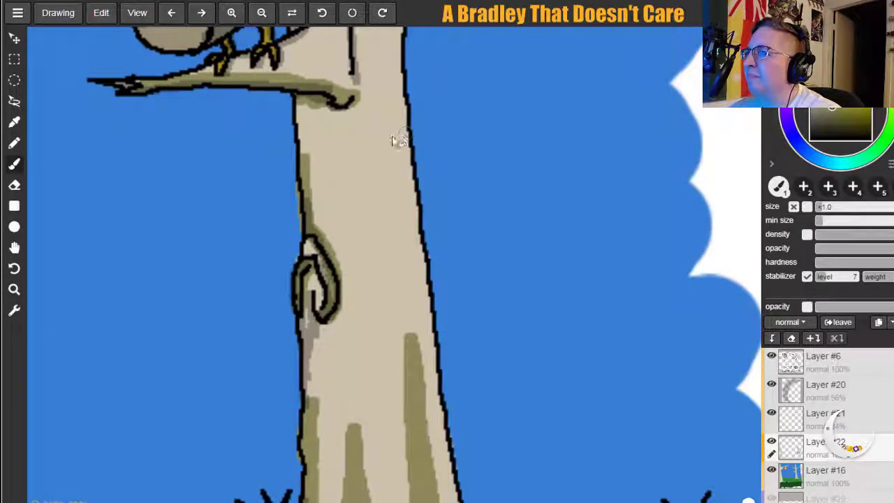
mouse_move(375, 84)
left_mouse_down()
mouse_move(377, 204)
mouse_move(381, 74)
mouse_move(399, 35)
mouse_move(396, 120)
mouse_move(400, 162)
mouse_move(401, 77)
mouse_move(419, 280)
mouse_move(392, 113)
left_mouse_up()
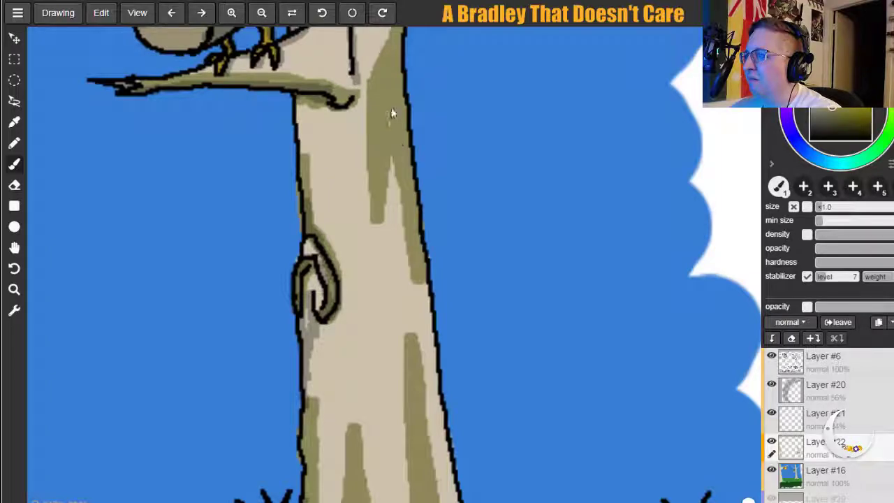
mouse_move(377, 201)
left_mouse_down()
mouse_move(425, 308)
mouse_move(391, 203)
left_mouse_up()
mouse_move(340, 135)
left_mouse_down()
mouse_move(343, 210)
mouse_move(367, 322)
mouse_move(365, 370)
left_mouse_up()
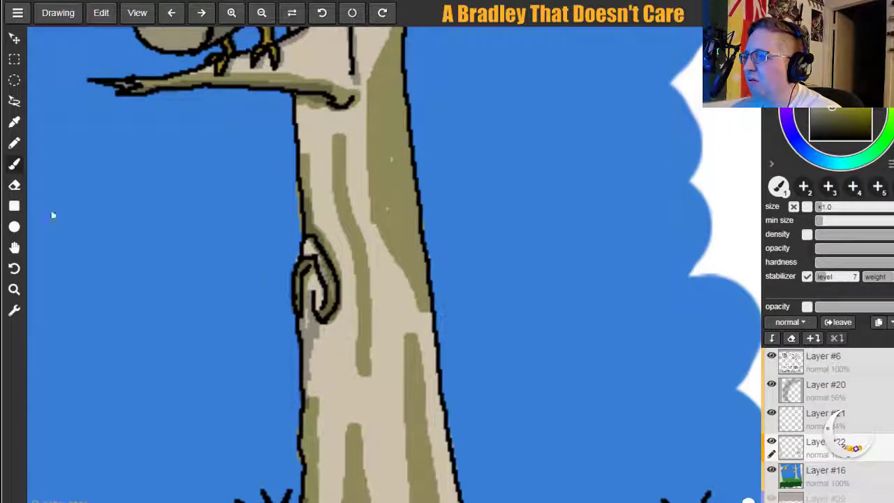
Paint olive green over the top of the bird's branch joint and up the trunk's right edge to the small knot.
left_click(14, 247)
left_click_drag(221, 185, 199, 502)
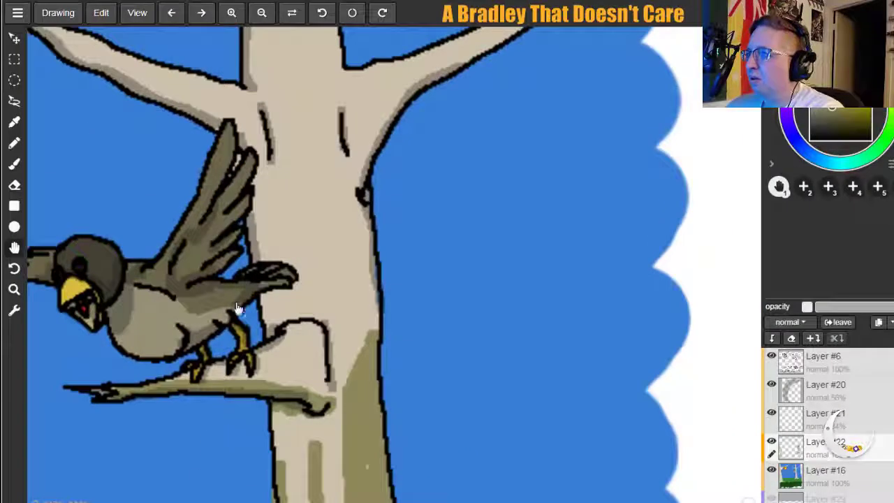
left_click_drag(245, 310, 329, 323)
left_click(14, 166)
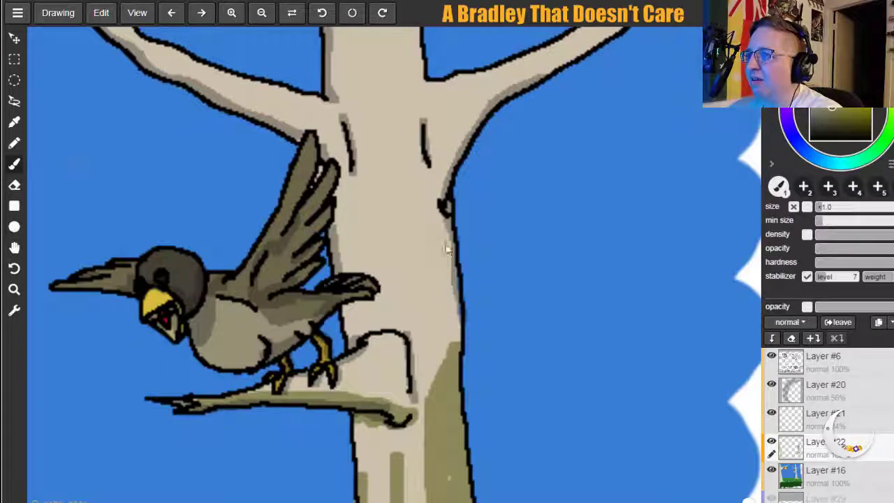
mouse_move(360, 349)
left_mouse_down()
mouse_move(374, 331)
mouse_move(400, 332)
mouse_move(410, 396)
left_mouse_up()
mouse_move(412, 325)
left_mouse_down()
mouse_move(363, 327)
mouse_move(357, 336)
mouse_move(422, 292)
mouse_move(408, 316)
mouse_move(423, 292)
mouse_move(415, 331)
mouse_move(453, 241)
mouse_move(444, 196)
mouse_move(445, 304)
mouse_move(448, 232)
mouse_move(451, 293)
mouse_move(443, 289)
mouse_move(431, 311)
mouse_move(446, 317)
mouse_move(447, 366)
mouse_move(452, 289)
left_mouse_up()
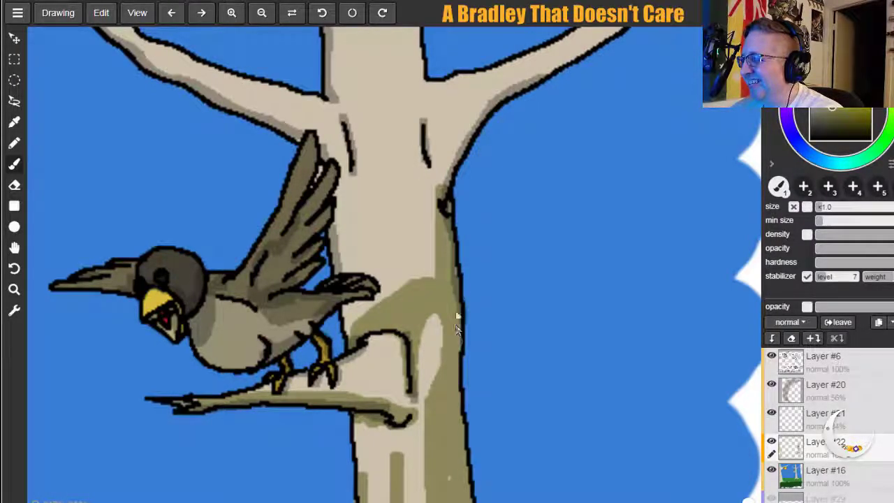
Tint the trunk above the small knot and around both bark creases olive green, reaching into the crook of the right upper branch.
left_click_drag(445, 188, 437, 153)
mouse_move(421, 98)
left_mouse_down()
mouse_move(426, 155)
mouse_move(421, 144)
left_mouse_up()
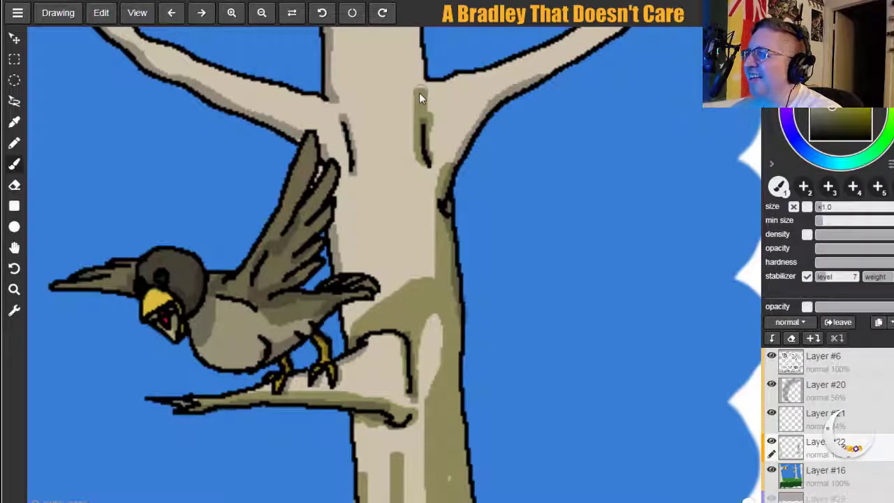
mouse_move(427, 91)
left_mouse_down()
mouse_move(479, 78)
mouse_move(432, 109)
mouse_move(426, 133)
mouse_move(415, 85)
left_mouse_up()
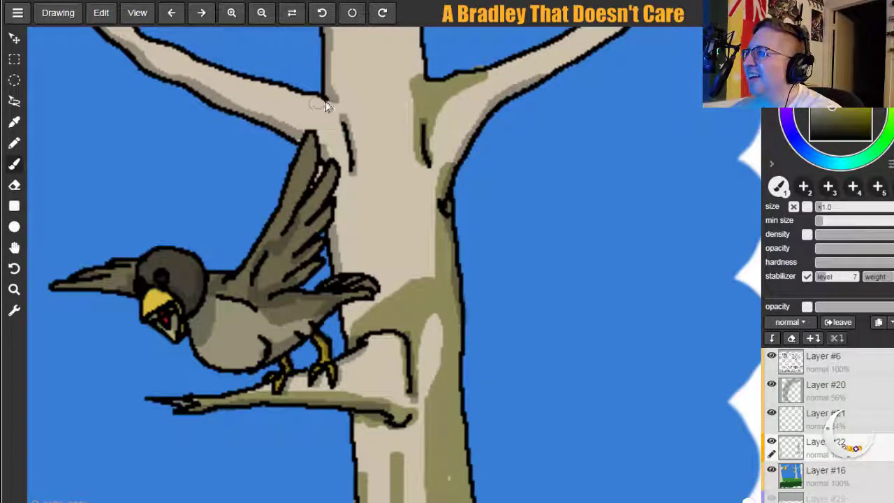
mouse_move(343, 117)
left_mouse_down()
mouse_move(351, 168)
mouse_move(348, 150)
mouse_move(327, 159)
mouse_move(305, 138)
left_mouse_up()
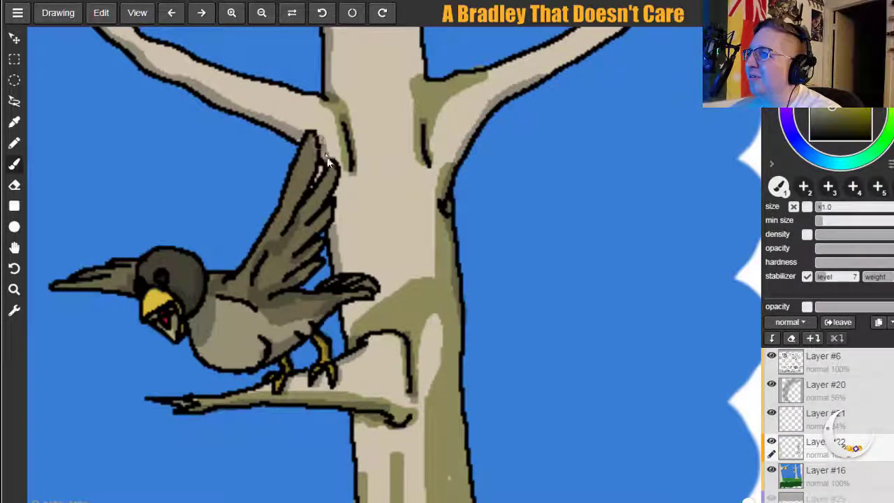
Paint olive green along the left upper branch, a forked patch on the trunk above its joint, and the right upper branch's underside.
left_click_drag(326, 150, 329, 158)
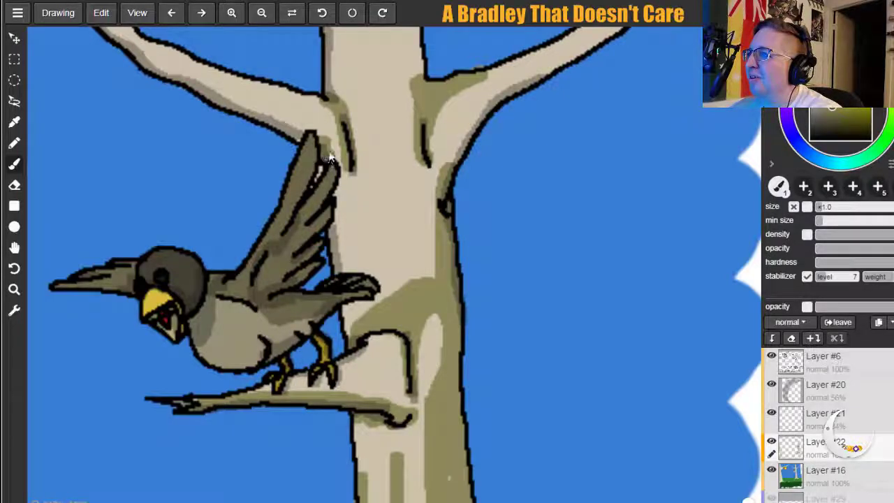
left_click(15, 250)
left_click_drag(119, 181, 244, 307)
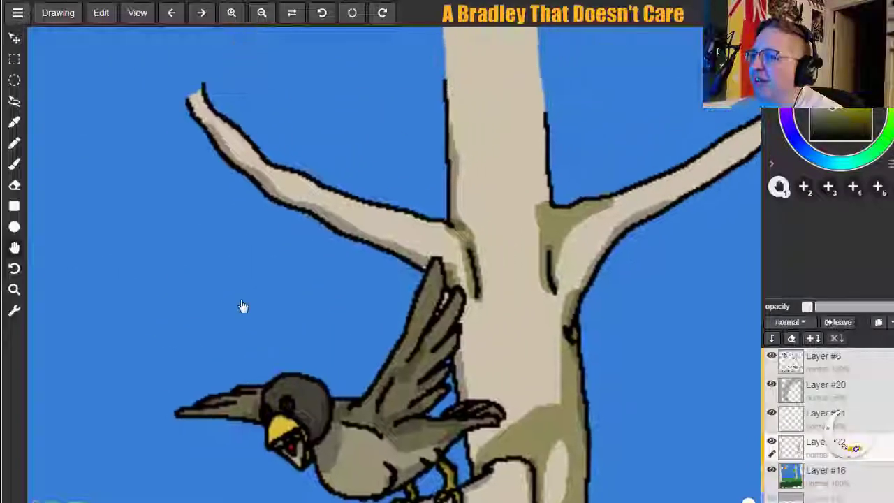
left_click(14, 164)
mouse_move(195, 90)
left_mouse_down()
mouse_move(261, 176)
mouse_move(462, 243)
mouse_move(443, 231)
mouse_move(443, 197)
mouse_move(609, 183)
mouse_move(515, 173)
mouse_move(461, 217)
mouse_move(468, 249)
mouse_move(462, 84)
mouse_move(454, 174)
left_mouse_up()
mouse_move(468, 245)
left_mouse_down()
mouse_move(488, 219)
mouse_move(493, 132)
mouse_move(477, 224)
mouse_move(502, 159)
mouse_move(507, 85)
mouse_move(496, 217)
mouse_move(479, 247)
left_mouse_up()
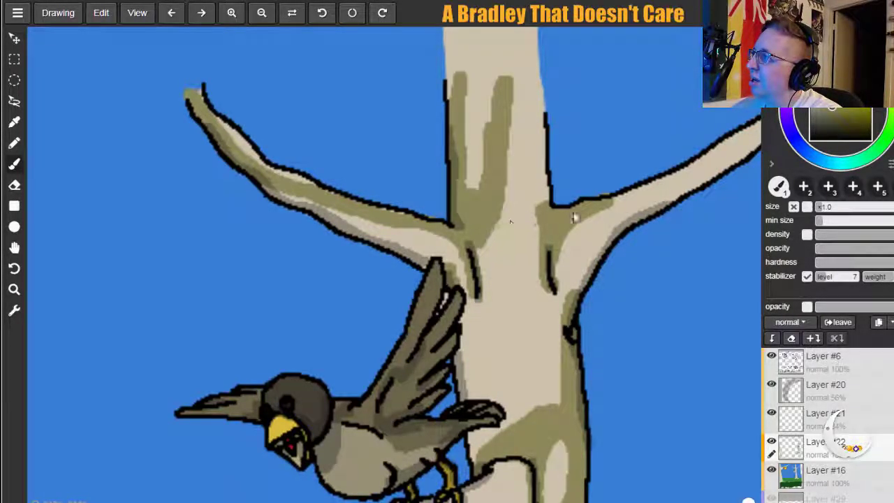
mouse_move(642, 219)
left_mouse_down()
mouse_move(734, 164)
mouse_move(759, 134)
left_mouse_up()
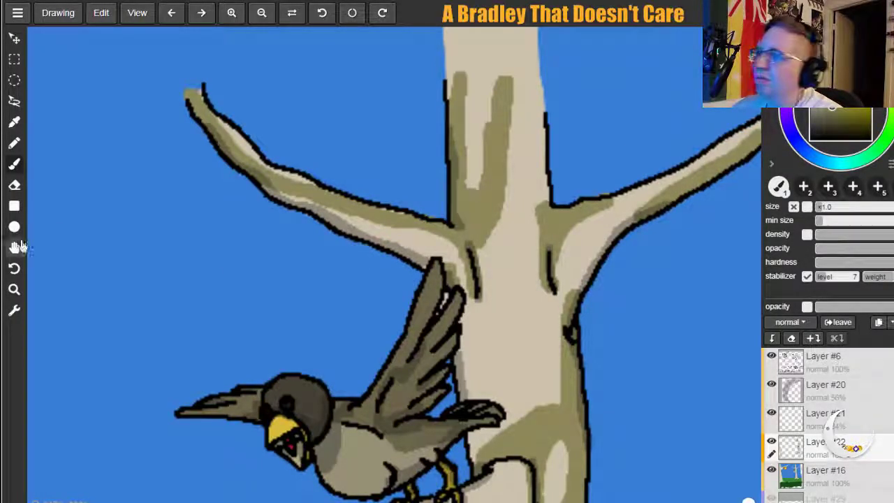
Hand-letter the called-out first name in red capitals with an exclamation mark above the winged bird, and add a speech tick over its head.
left_click(14, 247)
left_click_drag(310, 306, 437, 152)
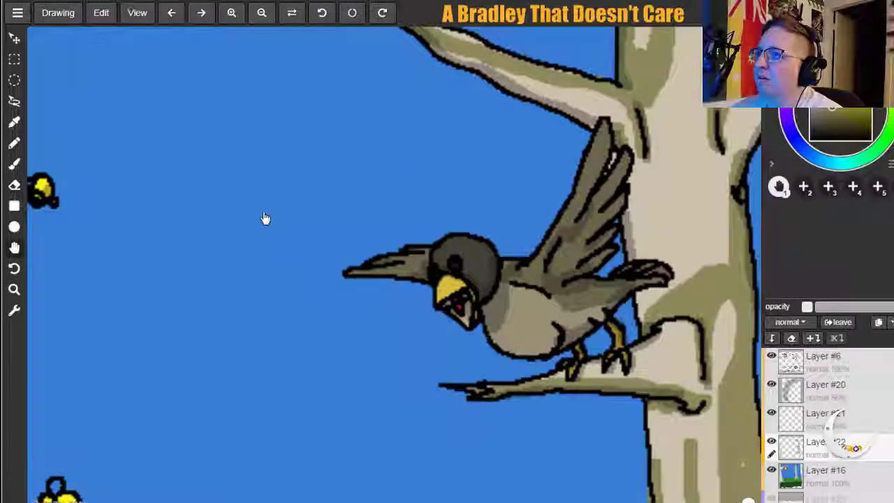
left_click_drag(226, 74, 289, 158)
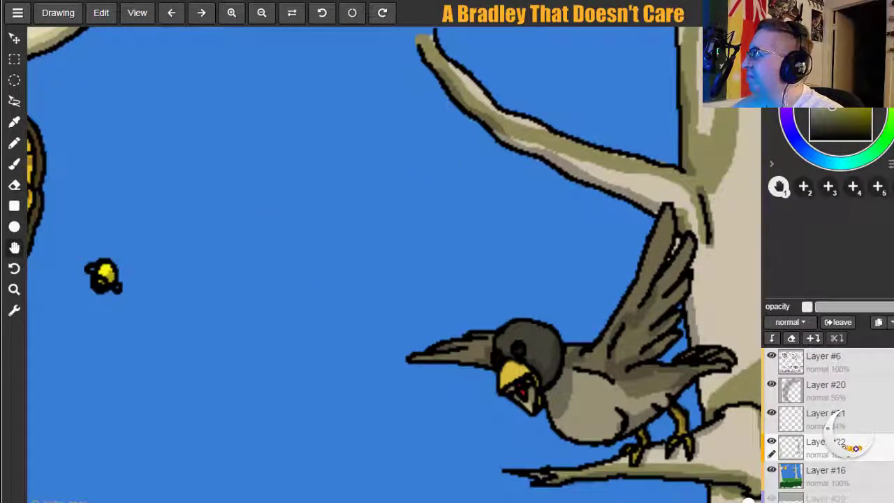
left_click(14, 164)
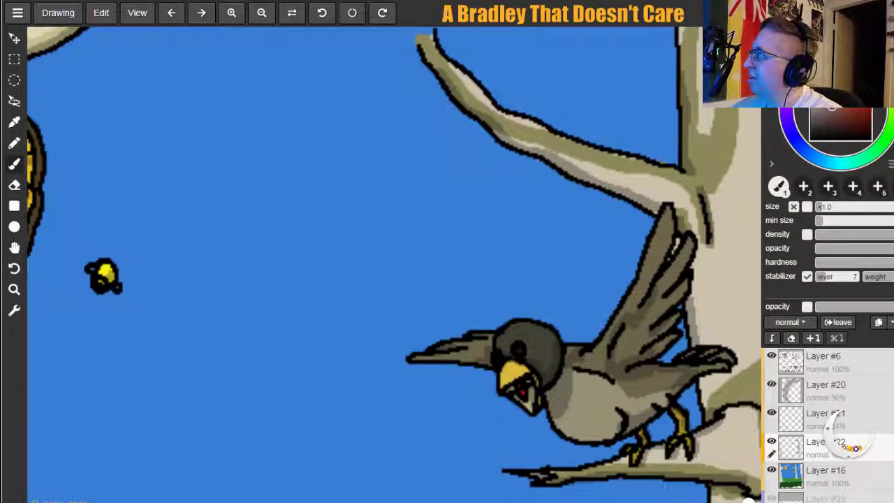
left_click_drag(271, 320, 349, 398)
mouse_move(273, 323)
left_mouse_down()
mouse_move(323, 294)
mouse_move(317, 349)
mouse_move(353, 325)
left_mouse_up()
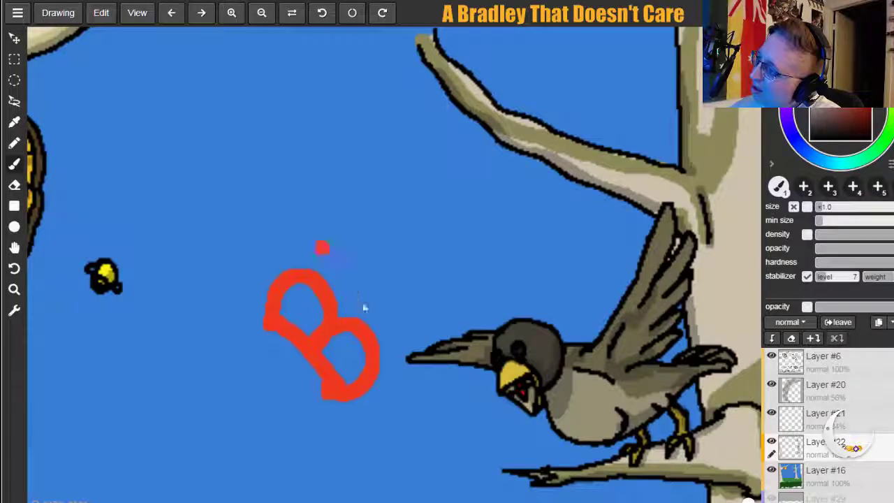
left_click_drag(327, 256, 358, 301)
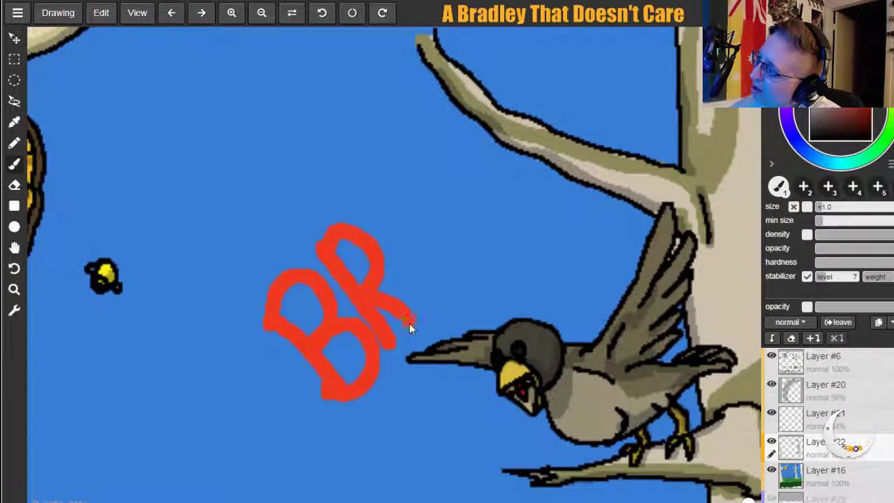
left_click_drag(382, 221, 415, 315)
mouse_move(383, 223)
left_mouse_down()
mouse_move(419, 242)
mouse_move(445, 290)
left_mouse_up()
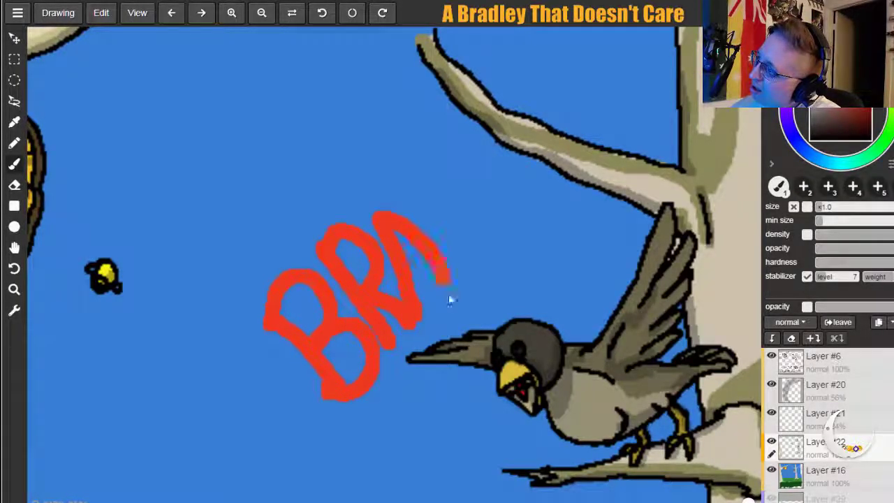
left_click_drag(416, 204, 436, 226)
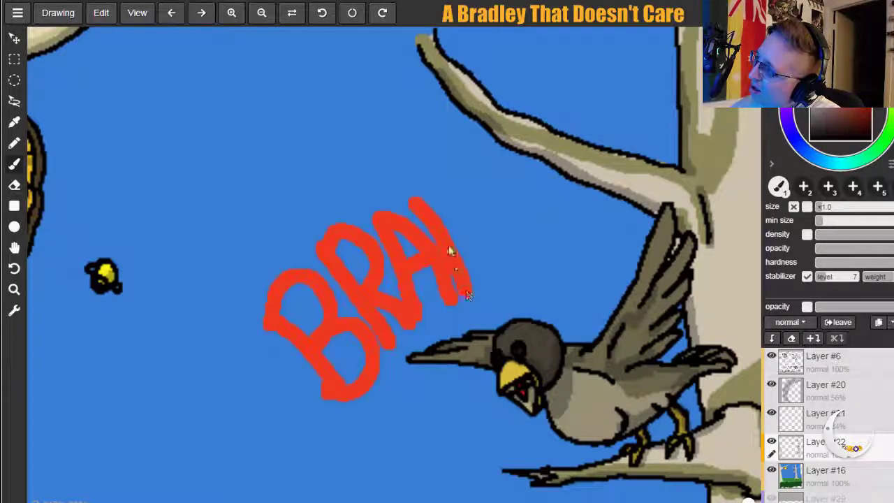
left_click_drag(466, 188, 498, 254)
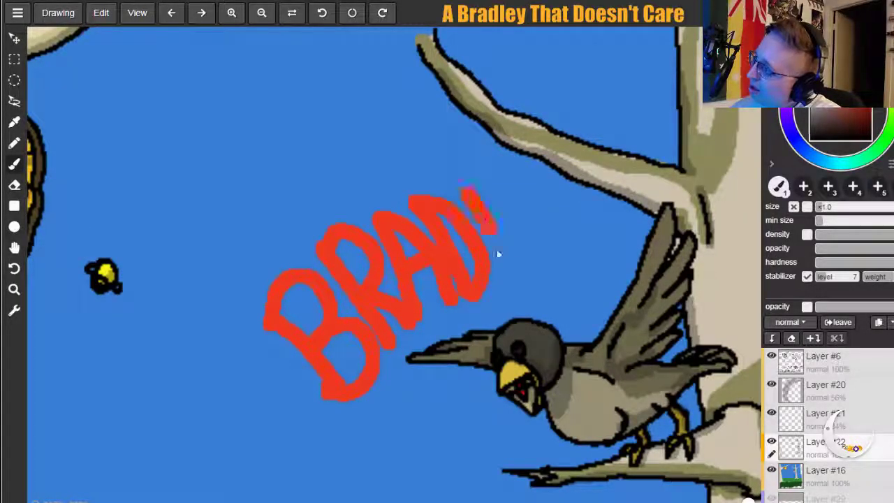
left_click_drag(498, 188, 538, 271)
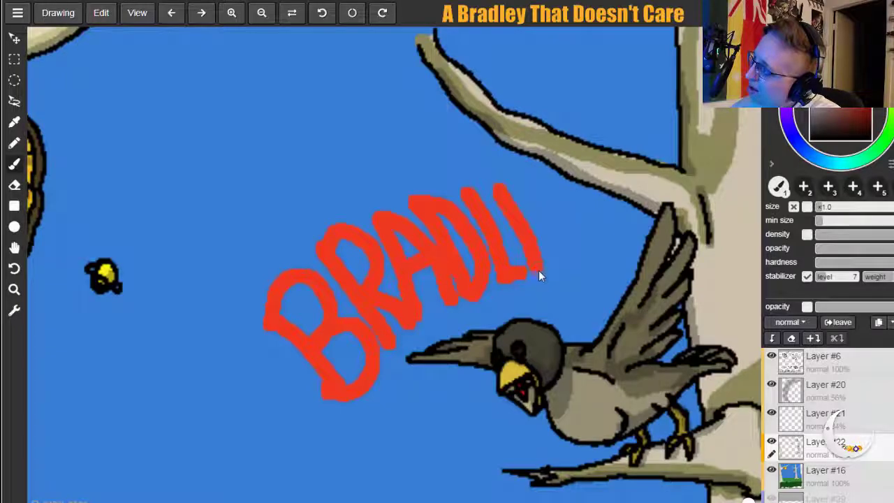
left_click_drag(543, 224, 546, 225)
left_click_drag(537, 271, 558, 260)
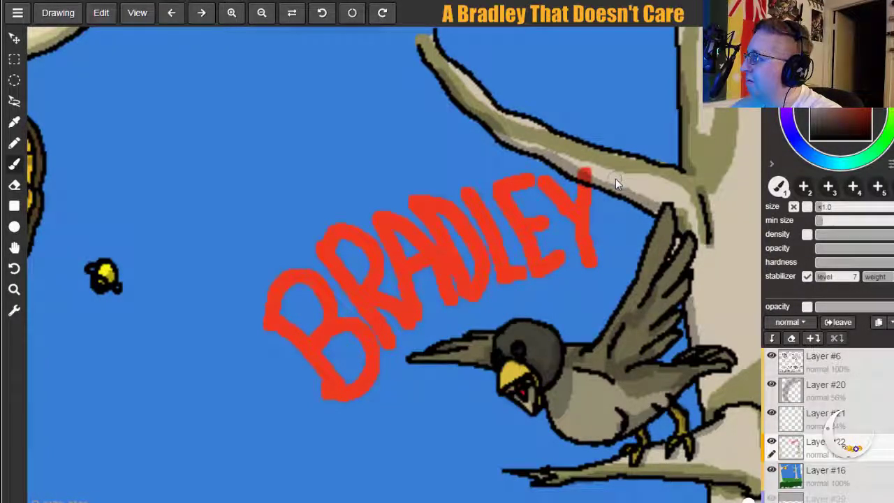
mouse_move(612, 178)
left_mouse_down()
mouse_move(625, 238)
mouse_move(630, 204)
mouse_move(616, 166)
left_mouse_up()
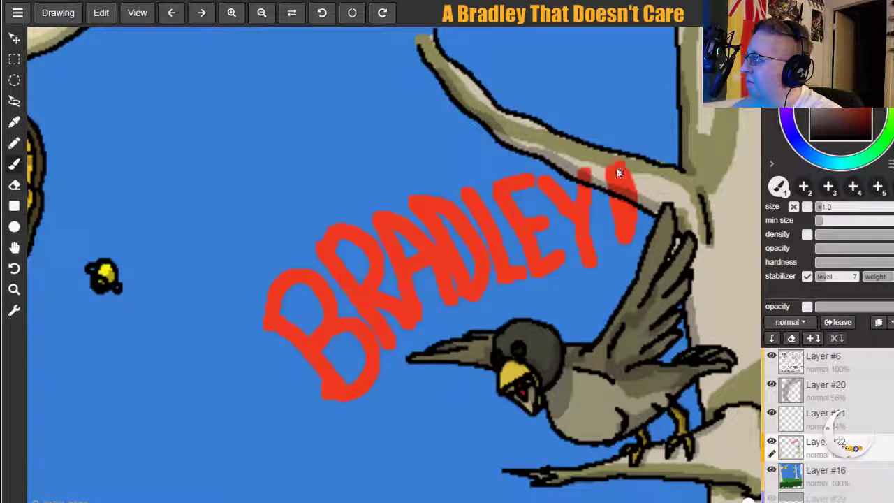
left_click_drag(552, 296, 554, 308)
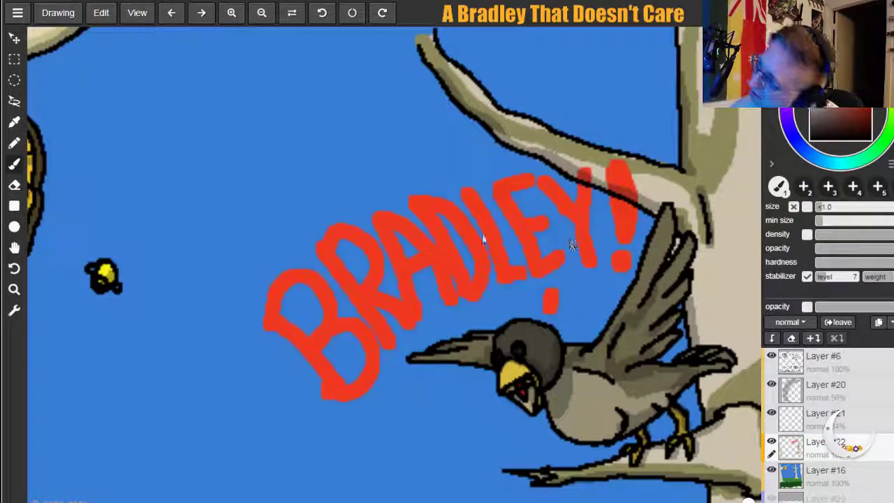
Hand-letter "Fuck off" and "mom" in purple on two lines above the bird sitting in the grass.
left_click(14, 249)
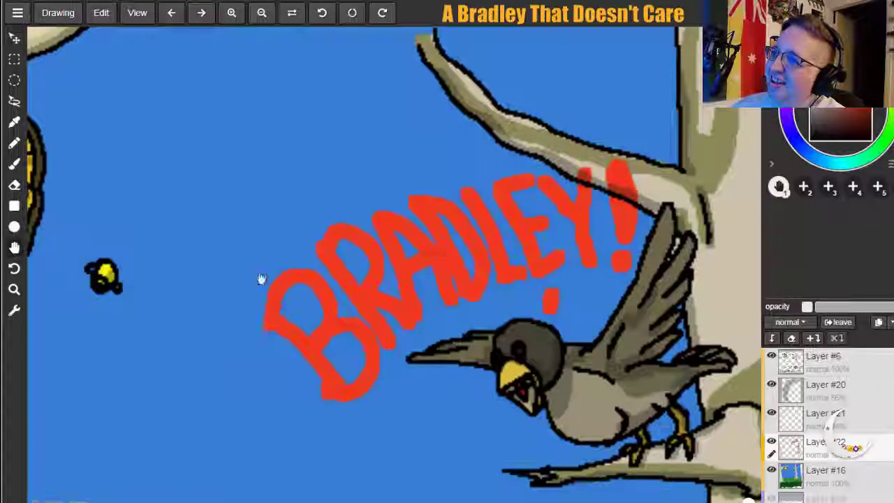
scroll(231, 347, "down", 10)
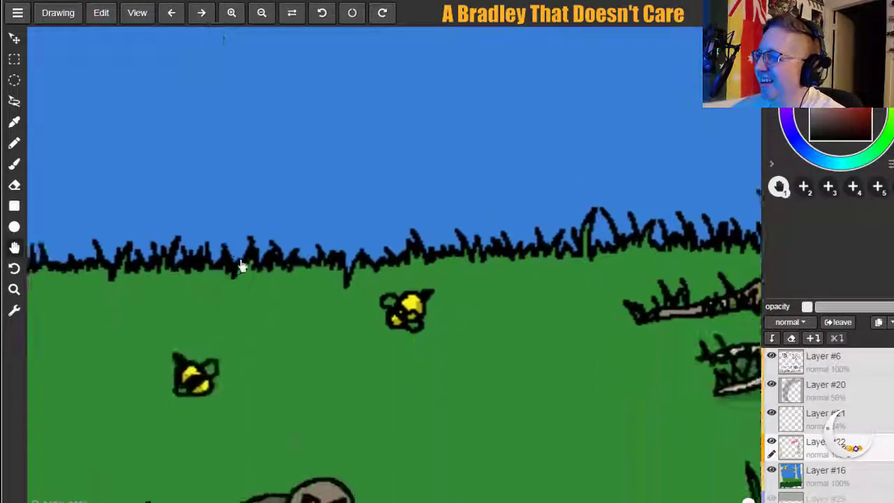
left_click_drag(240, 266, 326, 116)
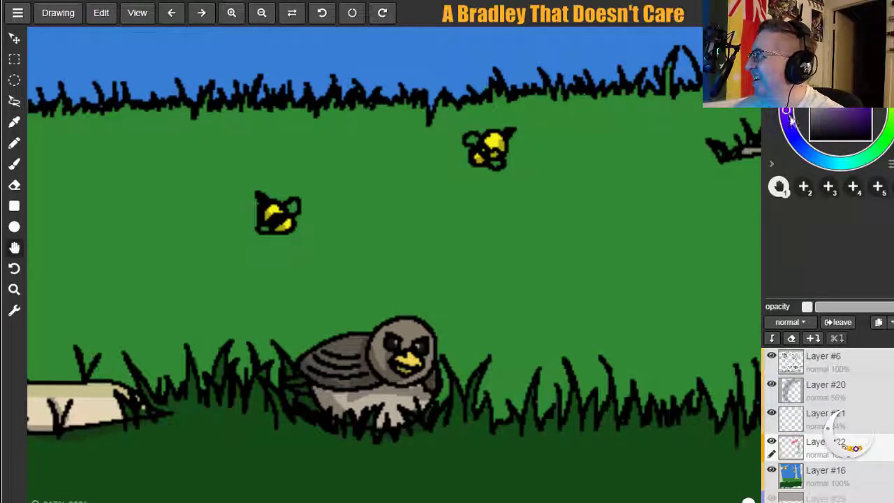
left_click(14, 163)
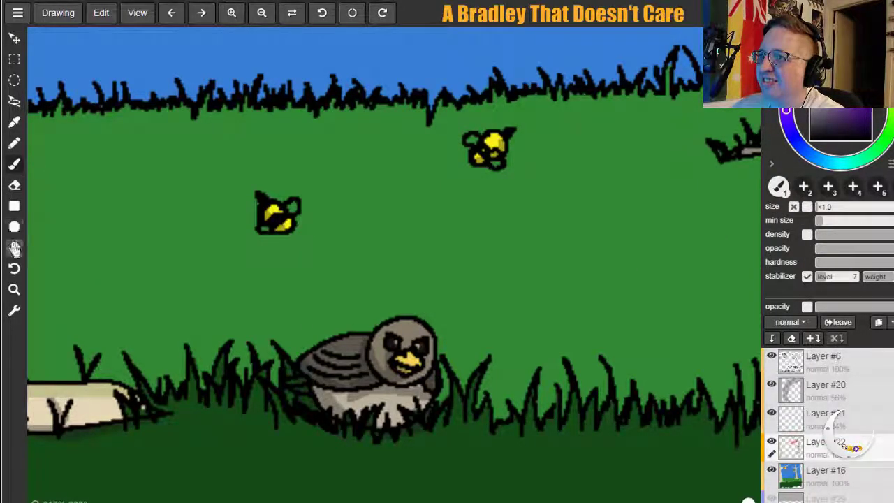
left_click(232, 12)
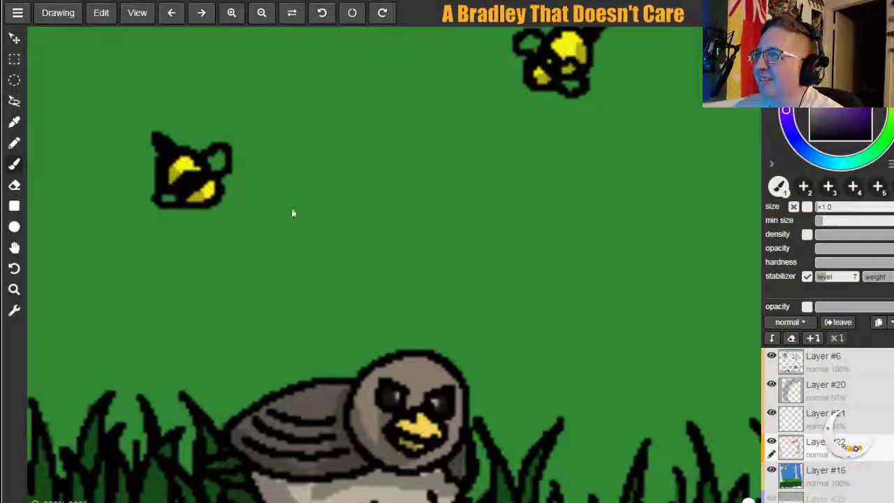
left_click_drag(279, 174, 281, 227)
left_click_drag(280, 183, 302, 170)
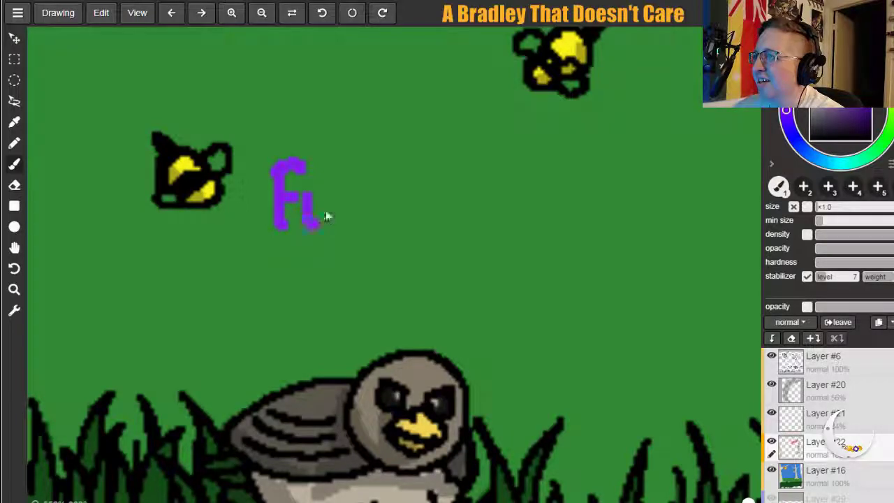
left_click_drag(370, 187, 371, 205)
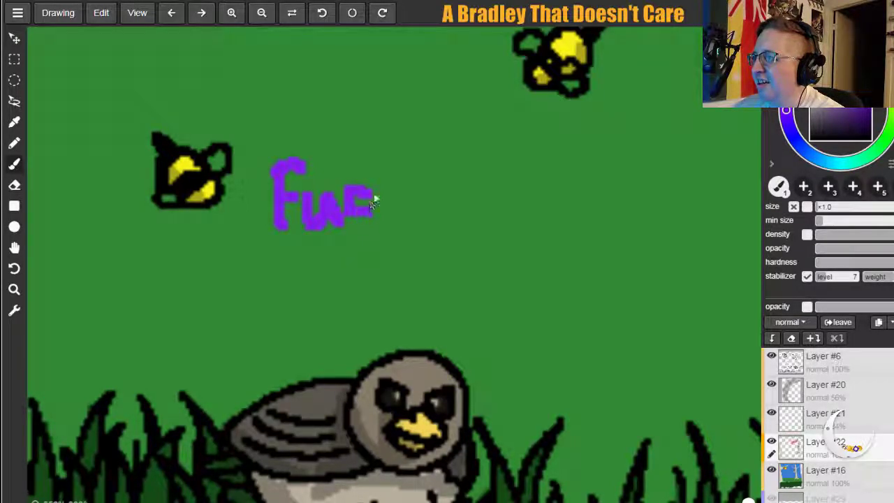
left_click_drag(374, 161, 381, 215)
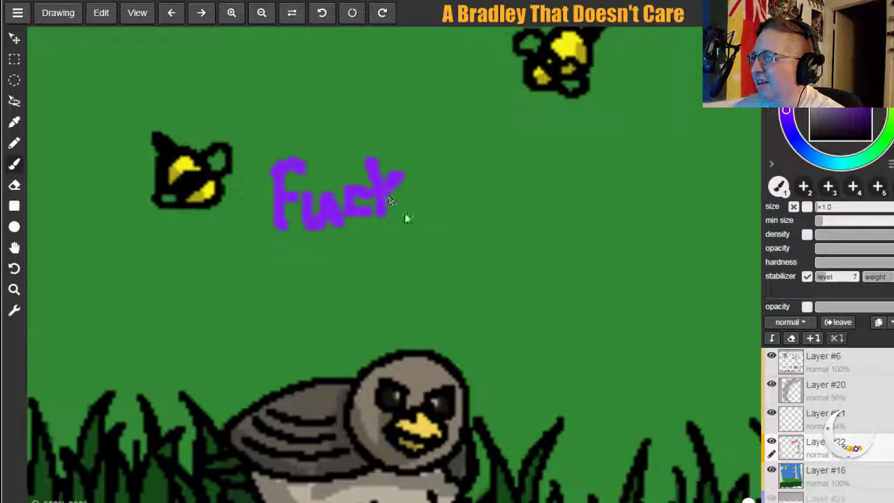
left_click_drag(461, 202, 445, 176)
mouse_move(482, 145)
left_mouse_down()
mouse_move(481, 206)
mouse_move(489, 183)
left_mouse_up()
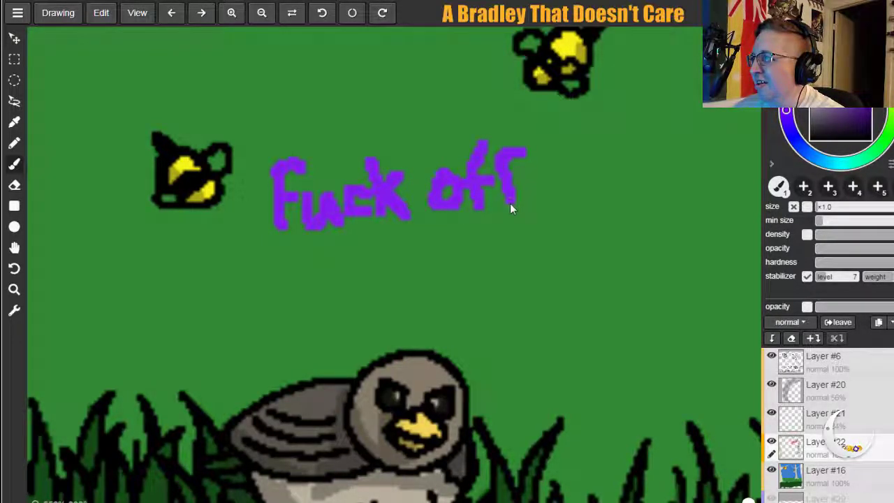
mouse_move(236, 302)
left_mouse_down()
mouse_move(269, 279)
mouse_move(288, 296)
mouse_move(327, 274)
mouse_move(330, 293)
left_mouse_up()
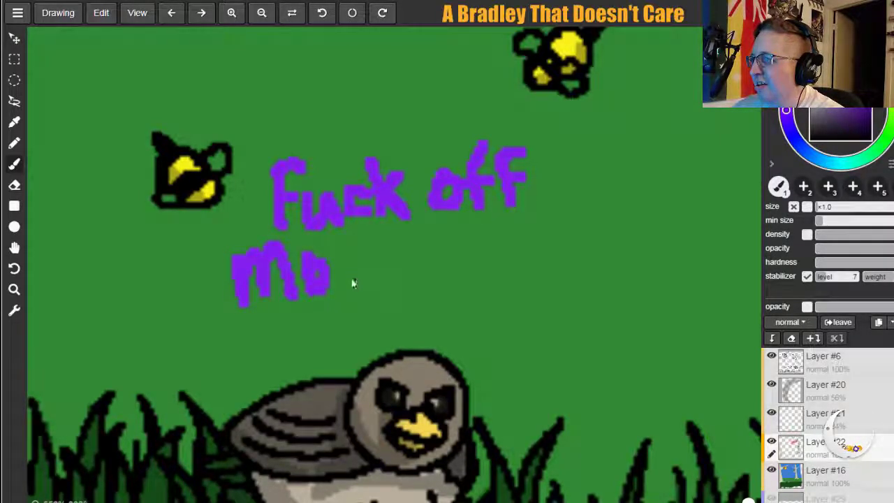
mouse_move(389, 298)
left_mouse_down()
mouse_move(342, 268)
mouse_move(440, 290)
left_mouse_up()
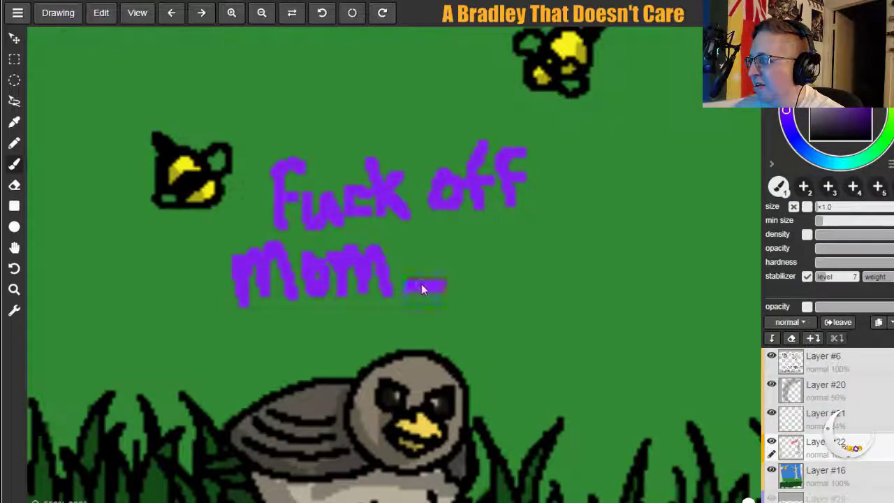
left_click(412, 284)
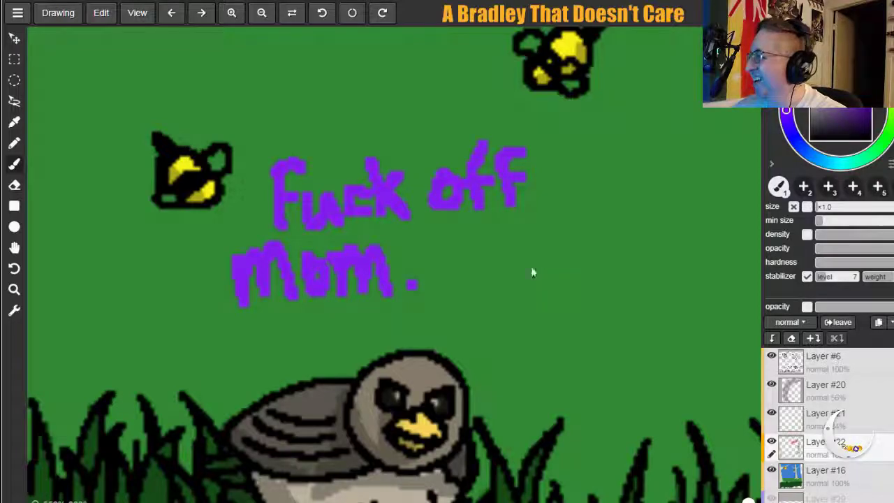
left_click_drag(434, 284, 461, 282)
key("ctrl+z")
key("ctrl+z")
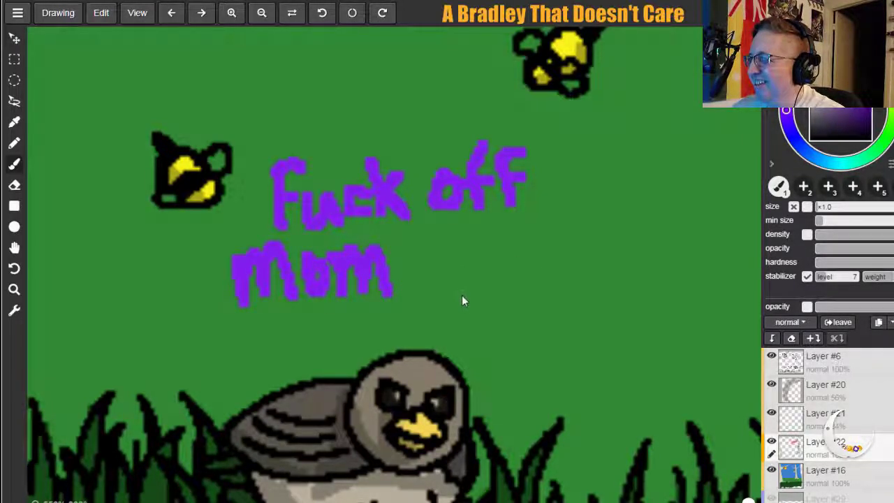
Complete the purple second line with ", geez..." and add a small speech tick above the sitting bird's head.
mouse_move(415, 287)
left_mouse_down()
mouse_move(418, 306)
mouse_move(447, 319)
mouse_move(444, 312)
left_mouse_up()
mouse_move(487, 269)
left_mouse_down()
mouse_move(541, 279)
mouse_move(536, 285)
left_mouse_up()
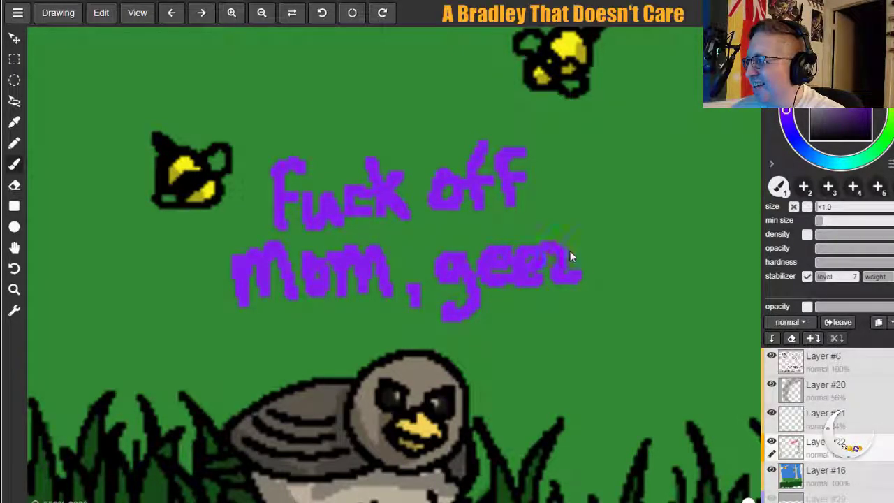
mouse_move(588, 250)
left_mouse_down()
mouse_move(584, 279)
mouse_move(593, 279)
left_mouse_up()
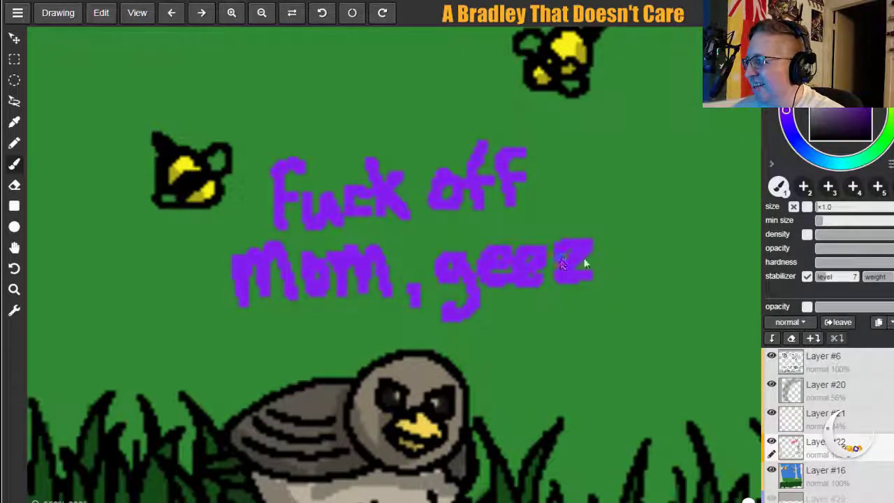
left_click(604, 276)
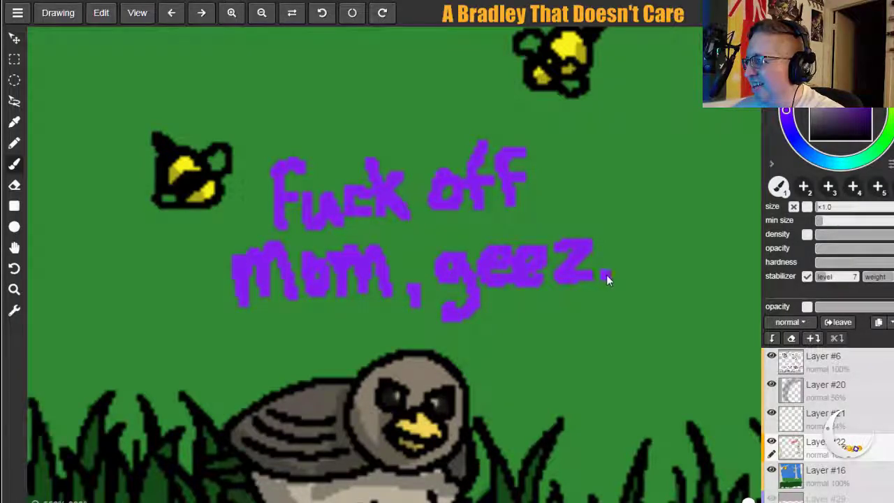
left_click(643, 285)
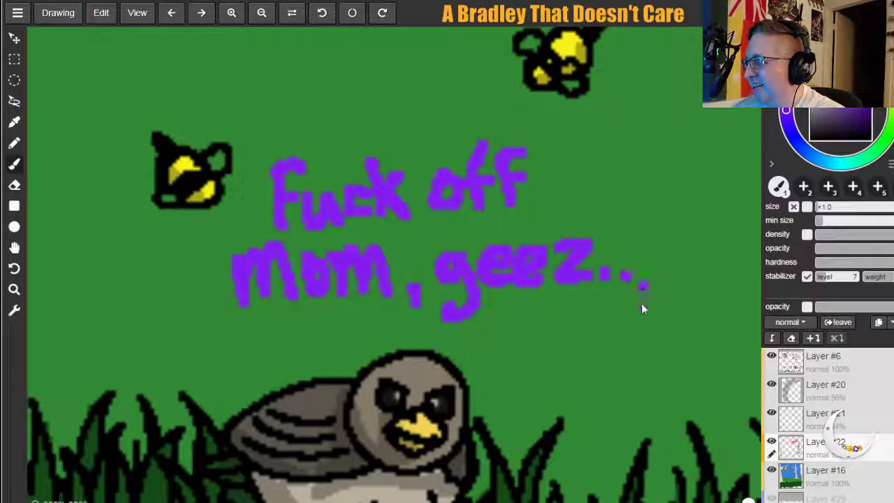
left_click_drag(355, 321, 362, 341)
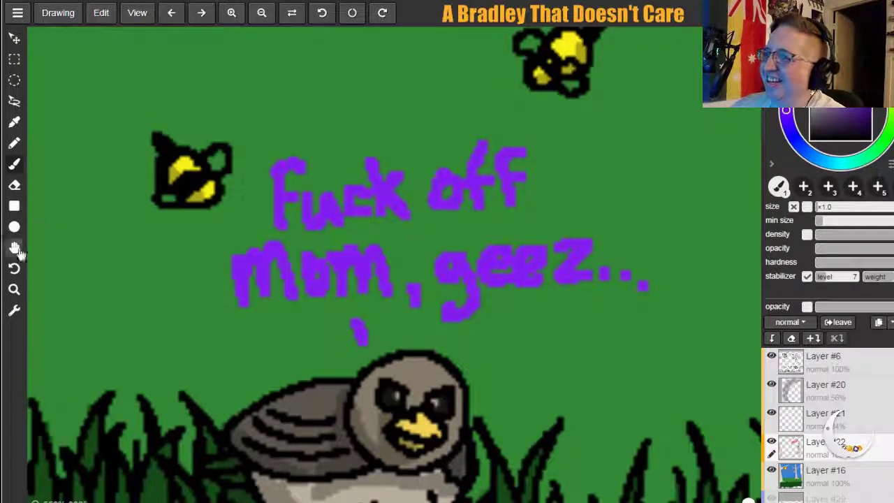
left_click(262, 13)
left_click(262, 13)
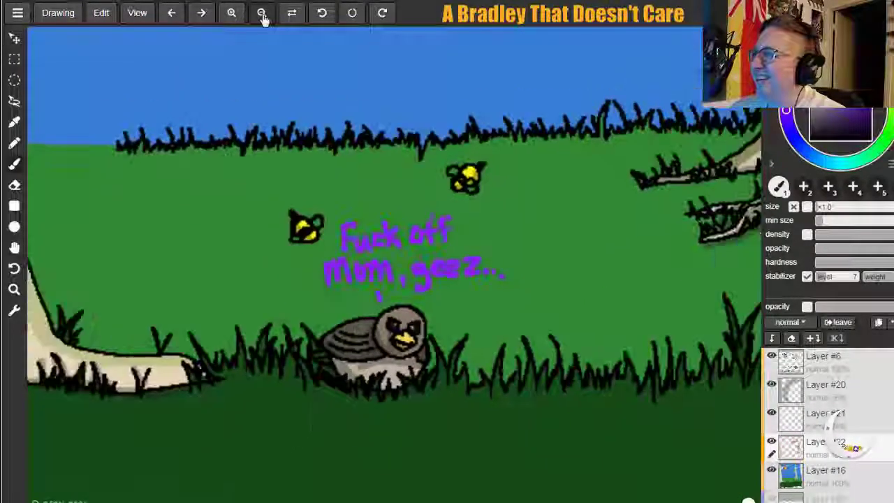
Look over the bird and bee scene from beehive to grass, and compare it with the flaming elf drawing beside it.
left_click(262, 13)
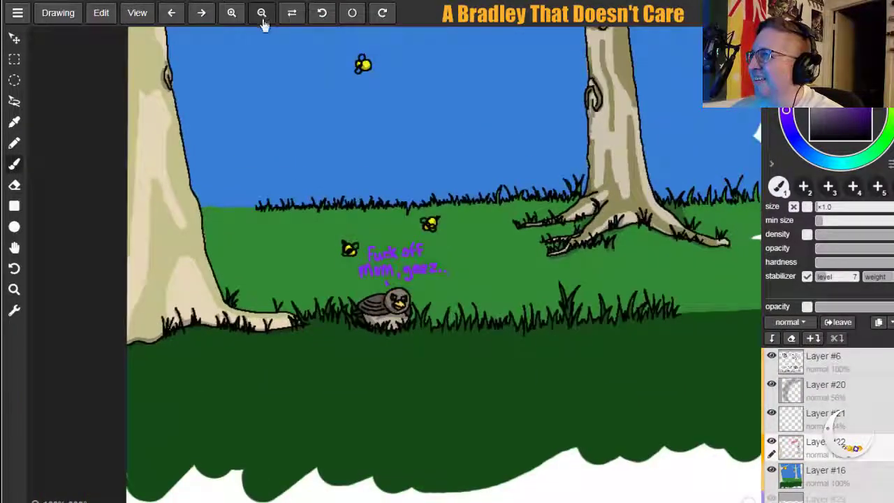
left_click(14, 247)
mouse_move(423, 178)
left_mouse_down()
mouse_move(409, 261)
mouse_move(379, 339)
mouse_move(426, 328)
left_mouse_up()
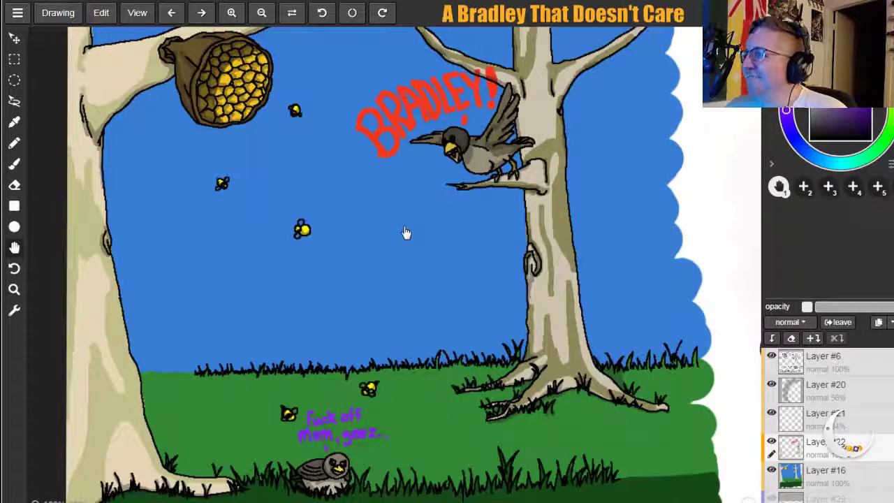
mouse_move(440, 259)
left_mouse_down()
mouse_move(477, 302)
mouse_move(373, 274)
mouse_move(343, 240)
mouse_move(458, 222)
mouse_move(499, 133)
mouse_move(433, 247)
mouse_move(455, 255)
left_mouse_up()
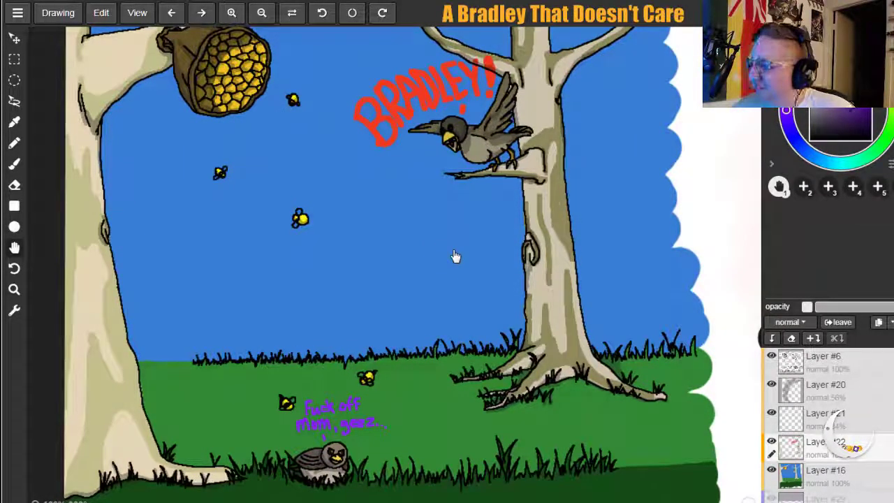
left_click_drag(86, 263, 89, 285)
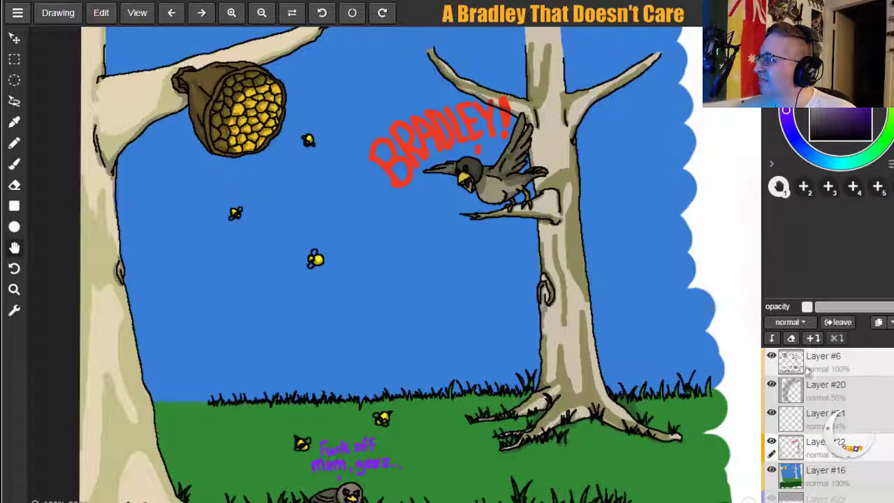
mouse_move(686, 350)
left_mouse_down()
mouse_move(589, 368)
mouse_move(20, 378)
left_mouse_up()
left_click_drag(150, 372, 75, 351)
mouse_move(360, 399)
left_mouse_down()
mouse_move(329, 314)
mouse_move(305, 312)
mouse_move(319, 301)
left_mouse_up()
left_click_drag(243, 321, 627, 211)
left_click_drag(314, 280, 573, 292)
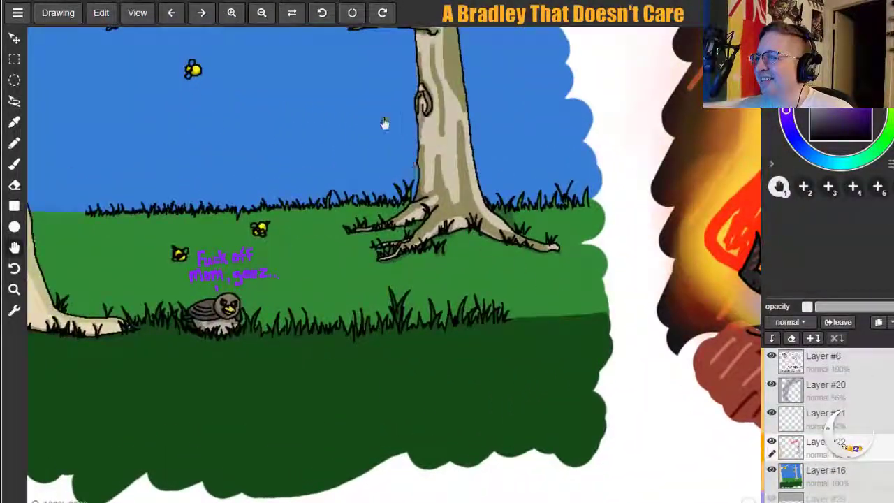
left_click(264, 24)
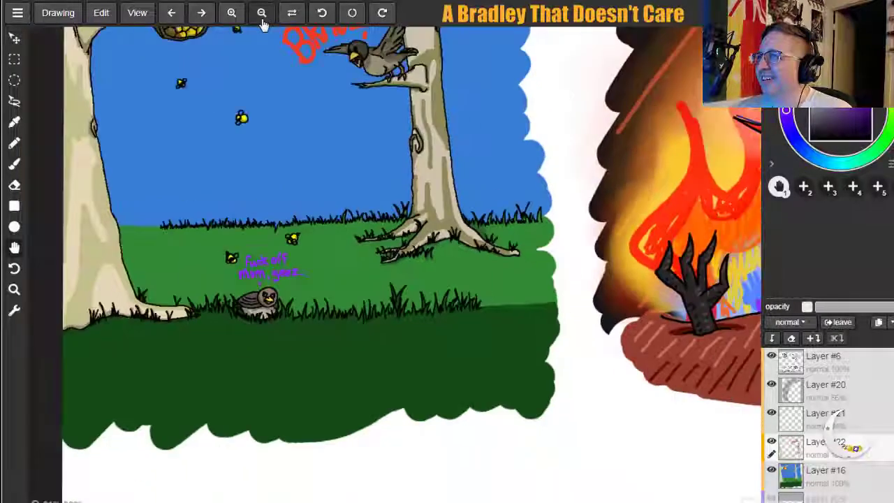
left_click_drag(439, 154, 370, 266)
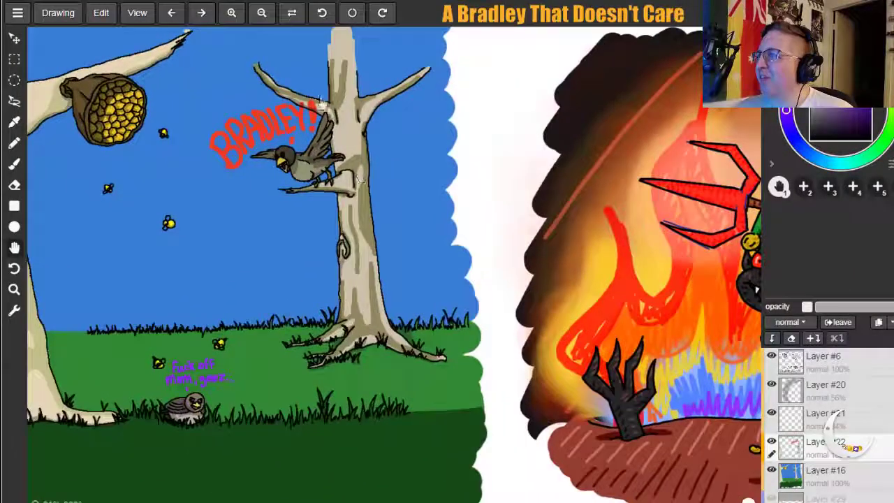
left_click(262, 13)
mouse_move(458, 223)
left_mouse_down()
mouse_move(372, 213)
mouse_move(407, 226)
mouse_move(405, 208)
mouse_move(424, 220)
mouse_move(417, 217)
left_mouse_up()
left_click(231, 12)
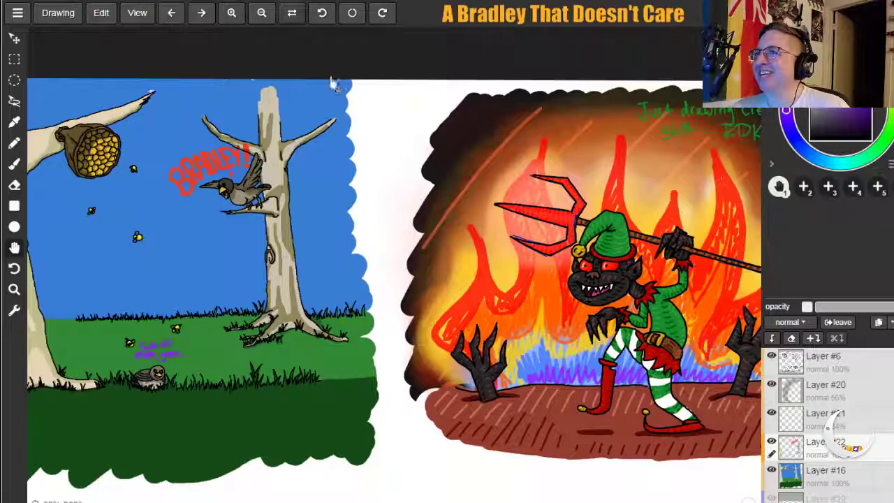
left_click_drag(248, 349, 450, 297)
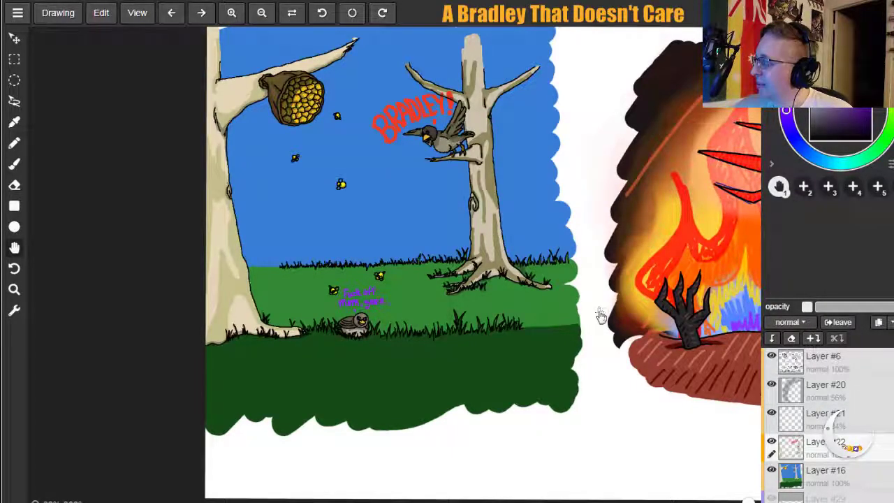
Add a new layer directly above Layer #20.
left_click(872, 383)
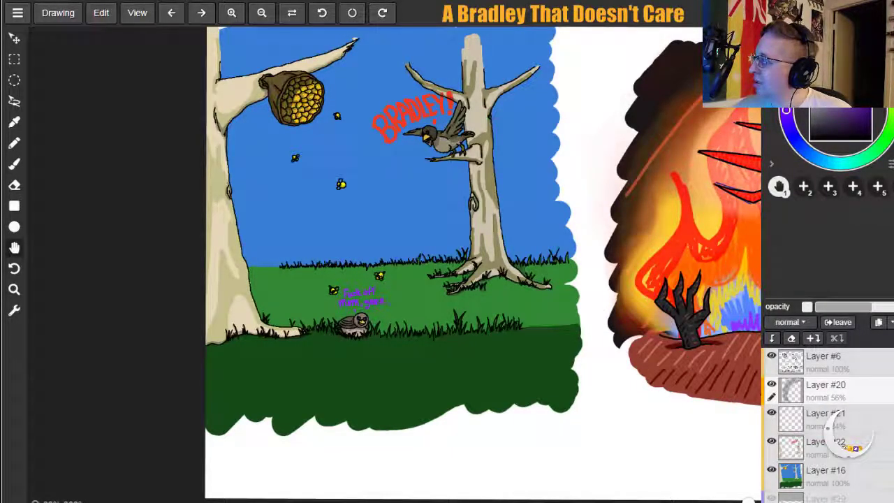
left_click(879, 322)
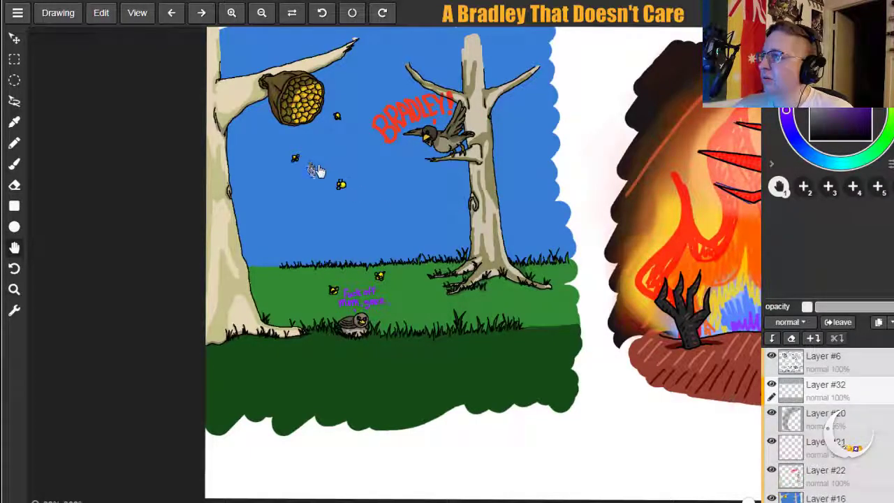
mouse_move(324, 193)
left_mouse_down()
mouse_move(273, 291)
mouse_move(262, 292)
left_mouse_up()
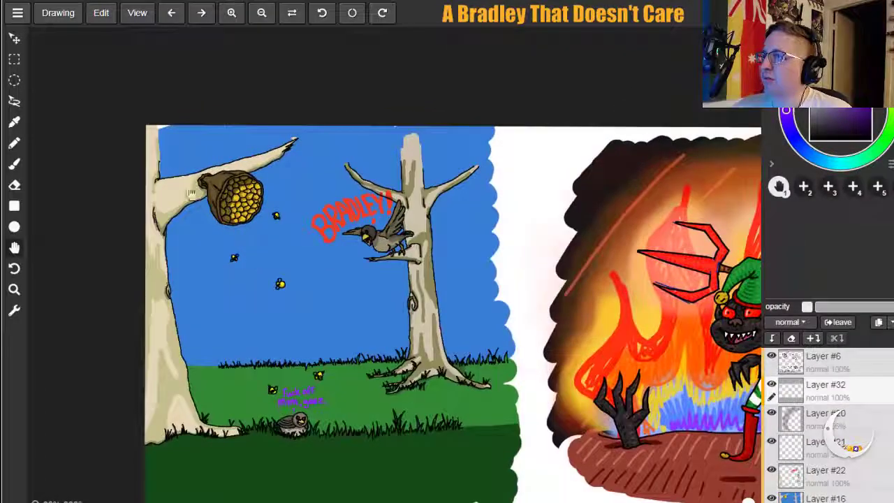
Sign a first name in lime green on the dark grass just below the base of the large beehive tree.
left_click(14, 164)
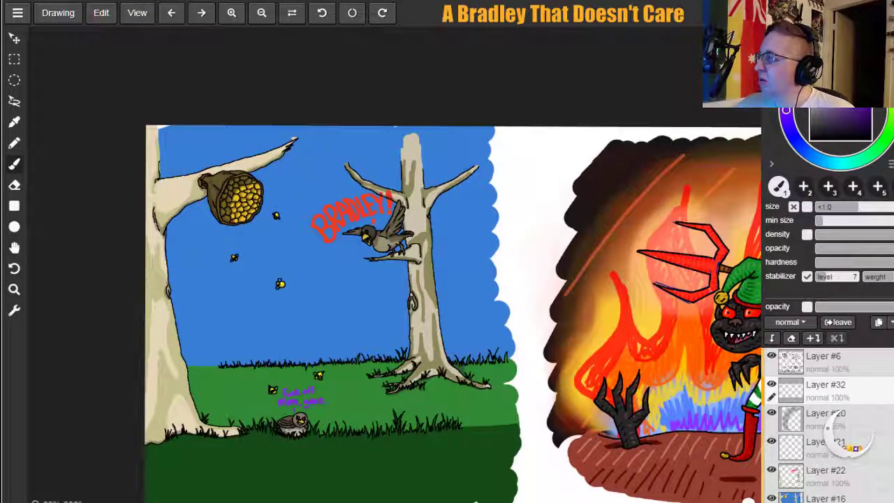
scroll(848, 441, "down", 2)
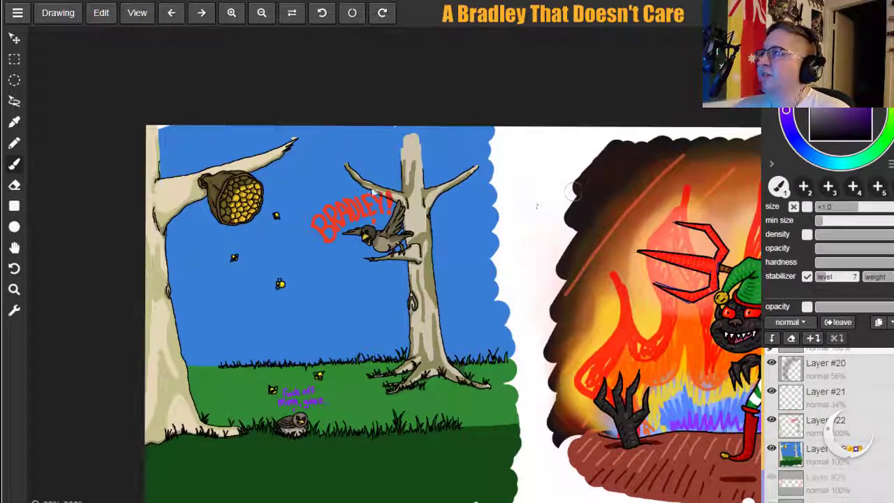
left_click(232, 13)
left_click(232, 14)
left_click(232, 13)
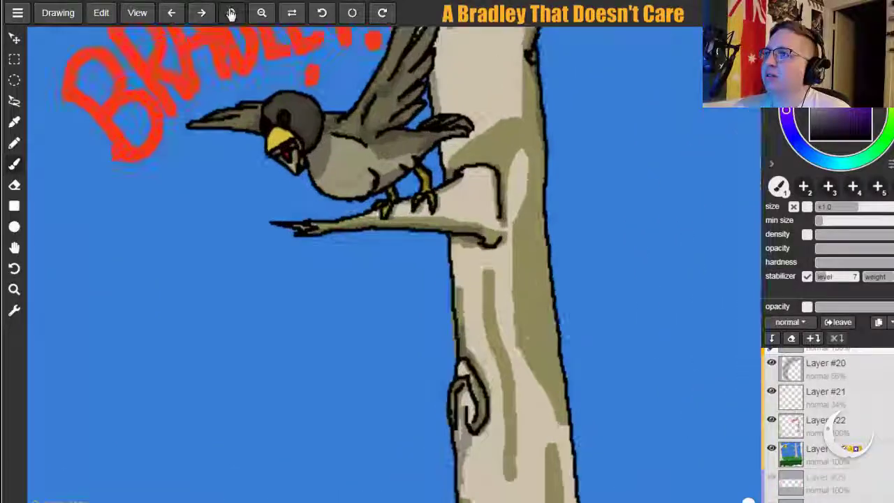
left_click(14, 248)
mouse_move(143, 249)
left_mouse_down()
mouse_move(429, 356)
mouse_move(511, 39)
left_mouse_up()
left_click_drag(216, 379, 521, 135)
left_click_drag(229, 394, 365, 118)
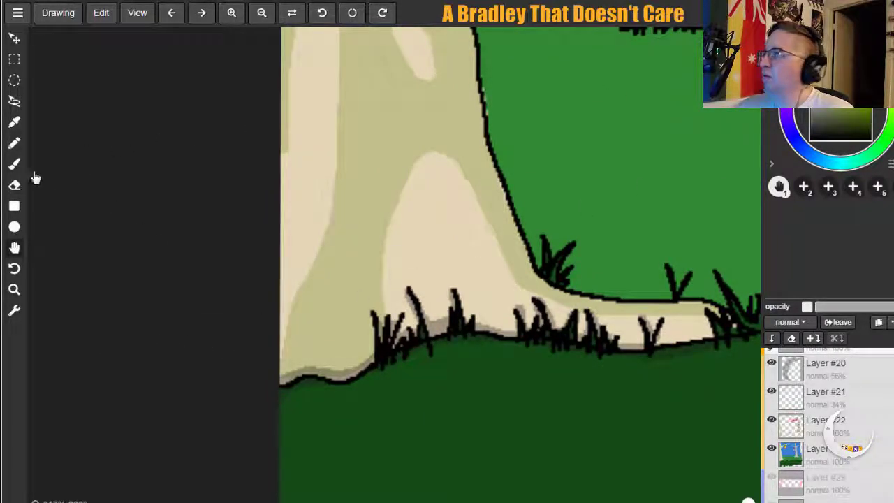
left_click(14, 164)
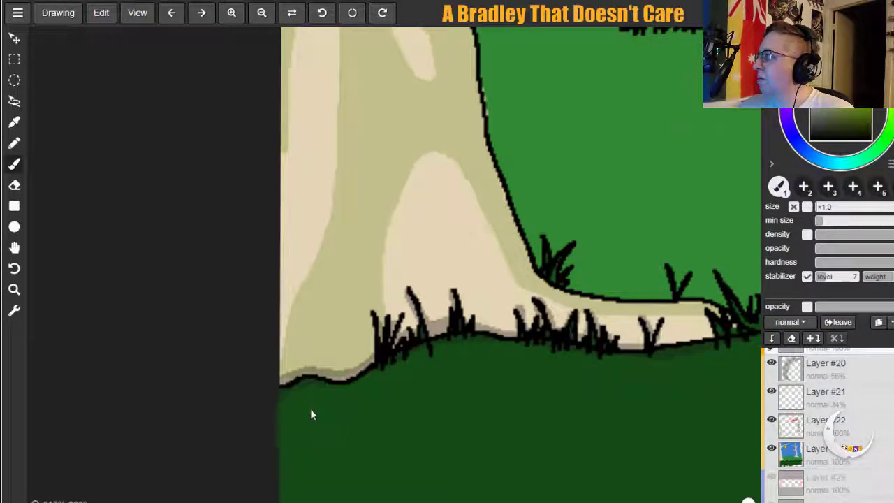
left_click_drag(323, 396, 307, 431)
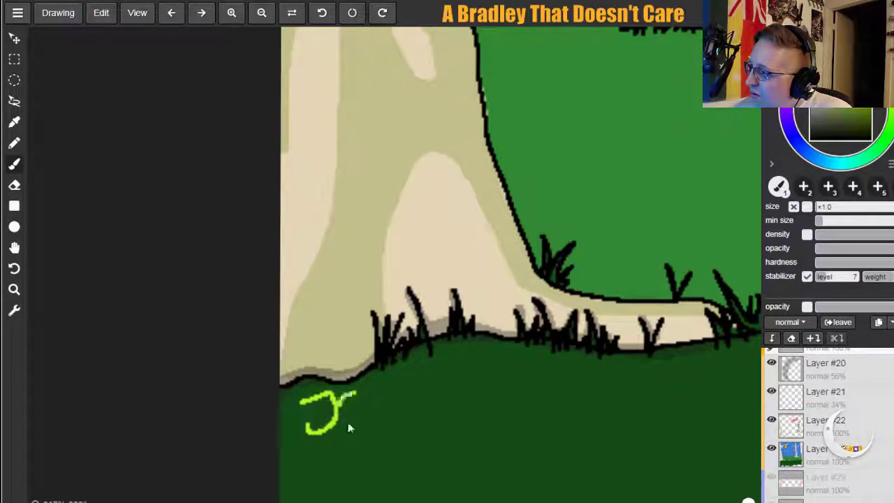
mouse_move(380, 382)
left_mouse_down()
mouse_move(421, 402)
mouse_move(400, 384)
mouse_move(434, 369)
mouse_move(454, 388)
left_mouse_up()
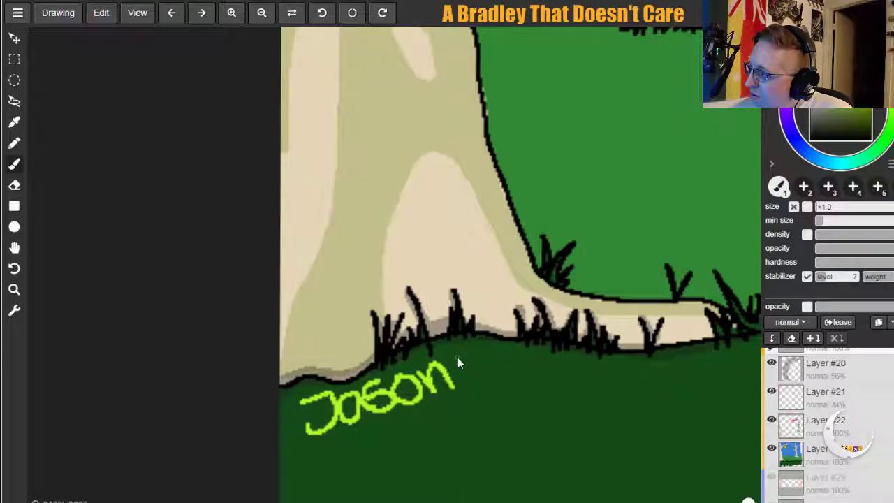
Review the signed scene as a whole alongside the neighbouring flaming elf drawing.
left_click(14, 247)
left_click_drag(496, 203, 230, 223)
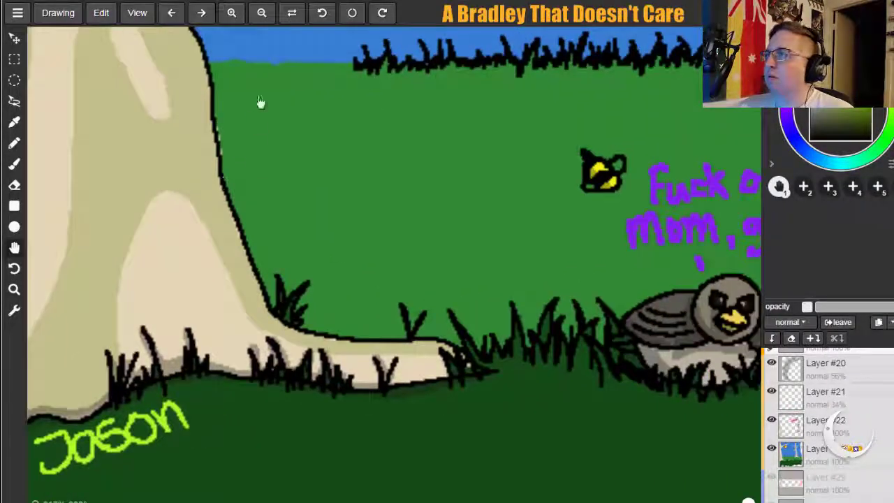
left_click(262, 14)
left_click(261, 12)
left_click_drag(494, 273, 294, 287)
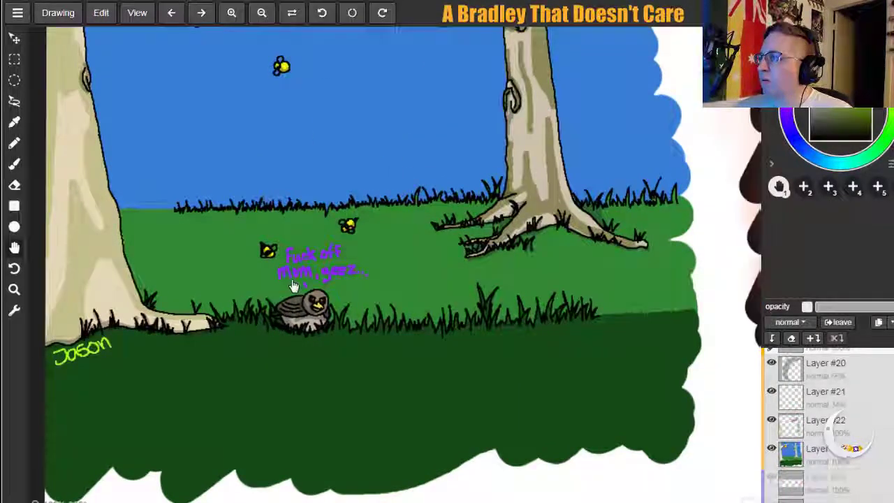
left_click(261, 13)
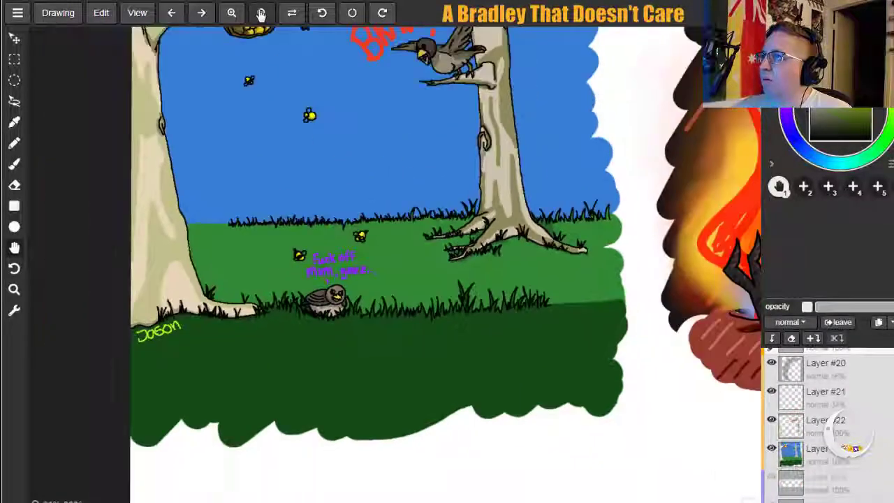
left_click(261, 13)
mouse_move(471, 246)
left_mouse_down()
mouse_move(461, 260)
mouse_move(395, 256)
mouse_move(297, 269)
left_mouse_up()
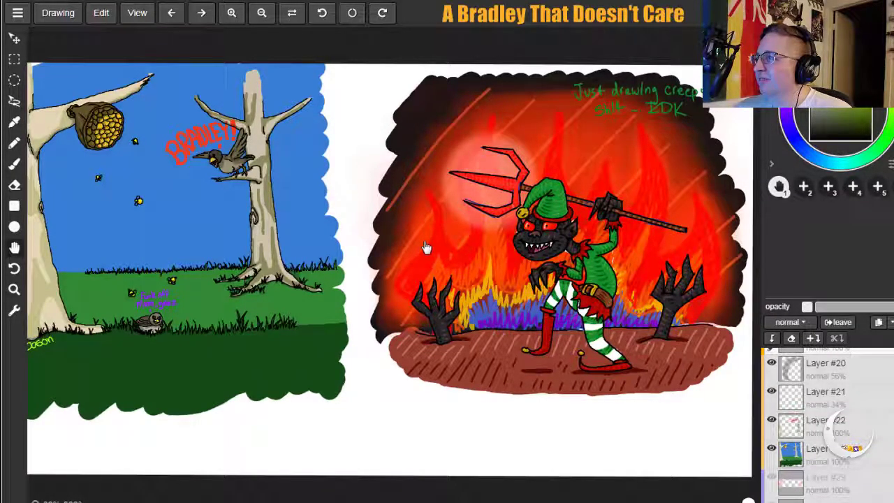
mouse_move(421, 256)
left_mouse_down()
mouse_move(419, 240)
mouse_move(427, 239)
mouse_move(435, 252)
mouse_move(425, 257)
left_mouse_up()
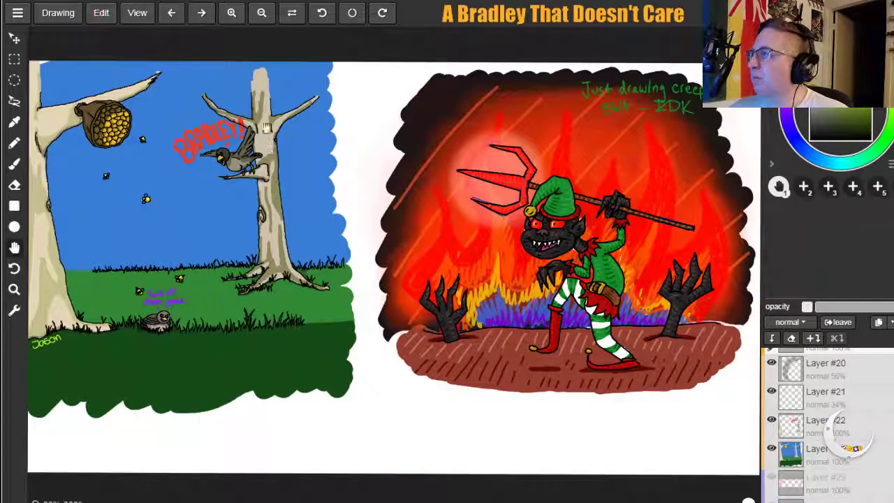
Hand-letter a small yellow "B" on the grass beside the bee next to the purple dialogue.
key("ctrl+z")
left_click(231, 13)
left_click(231, 14)
left_click(231, 14)
left_click_drag(246, 224, 521, 286)
mouse_move(163, 289)
left_mouse_down()
mouse_move(421, 200)
mouse_move(462, 200)
left_mouse_up()
left_click_drag(208, 241, 399, 165)
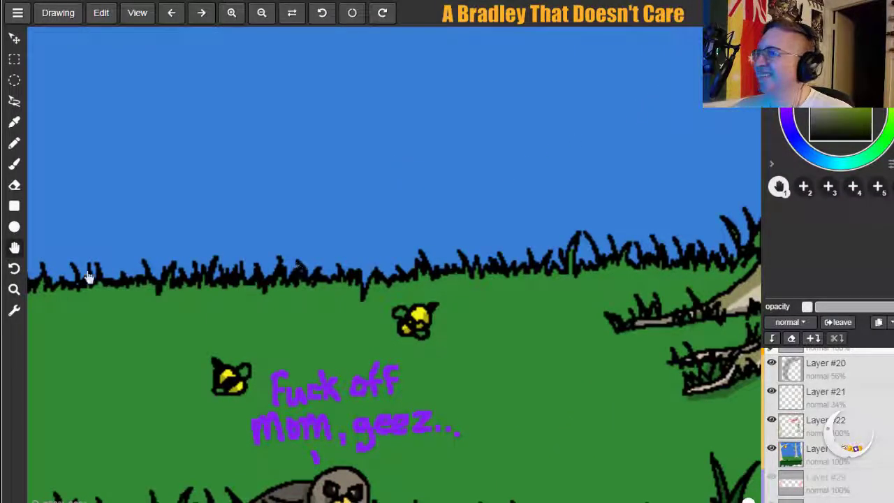
left_click(14, 163)
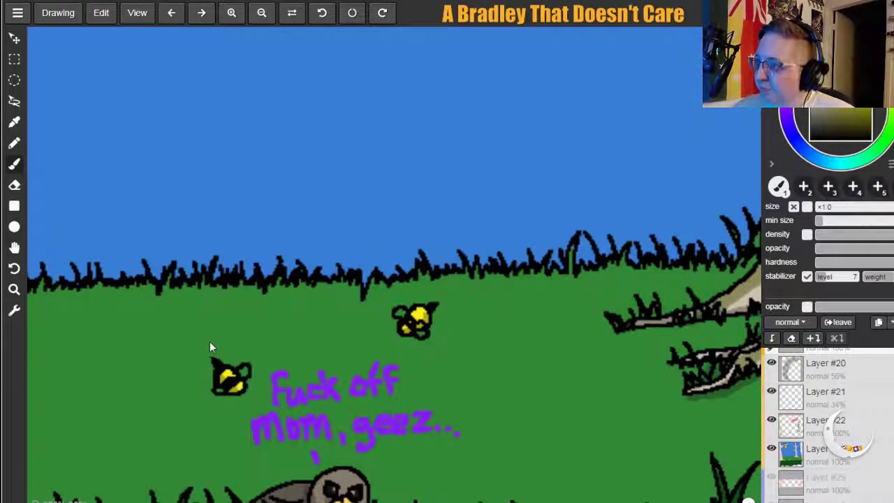
left_click_drag(196, 356, 197, 345)
left_click(234, 322, "alt")
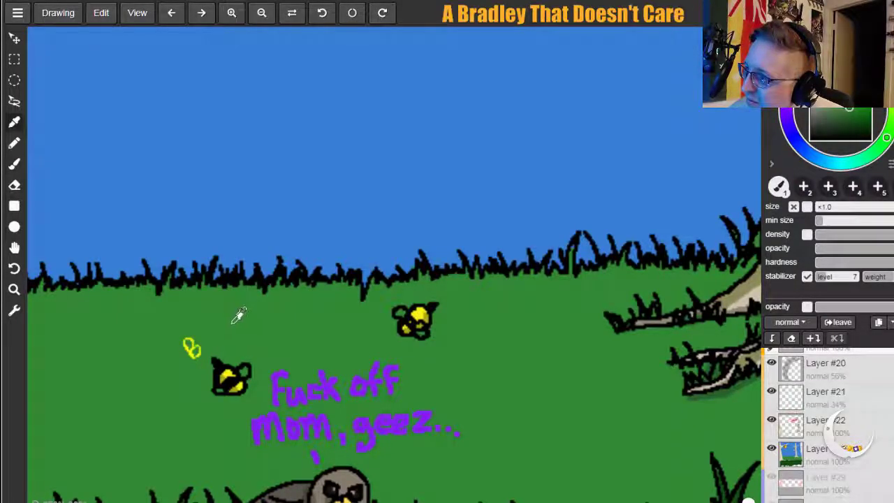
left_click(202, 342)
left_click(198, 350)
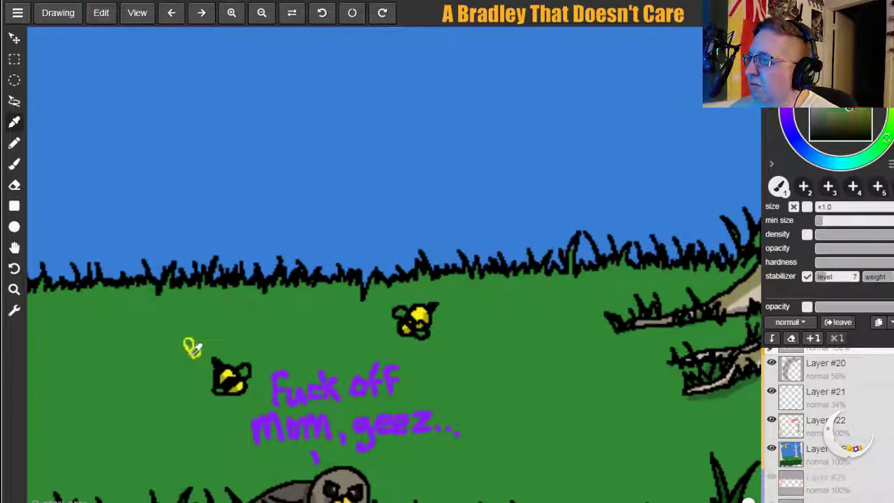
left_click(244, 305)
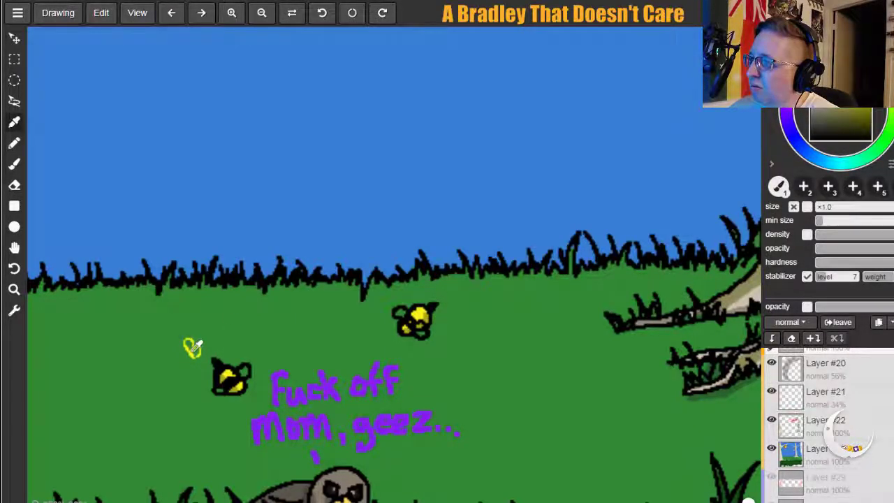
left_click(235, 272)
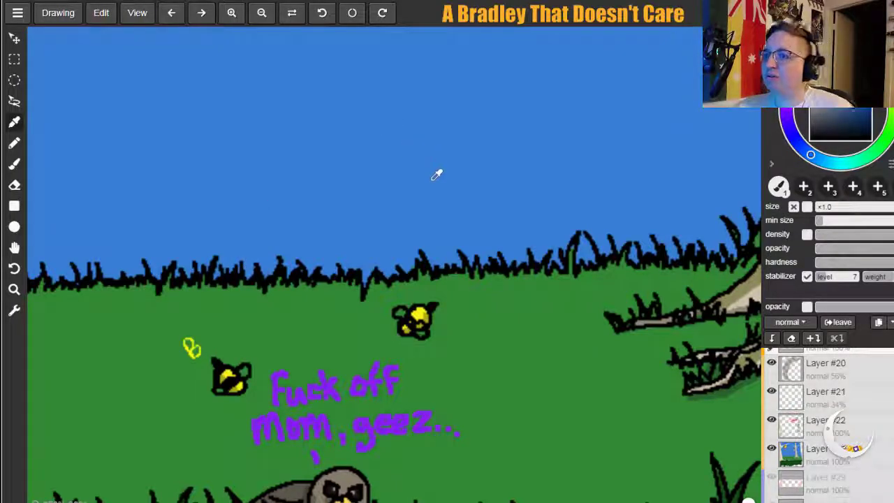
left_click(225, 360)
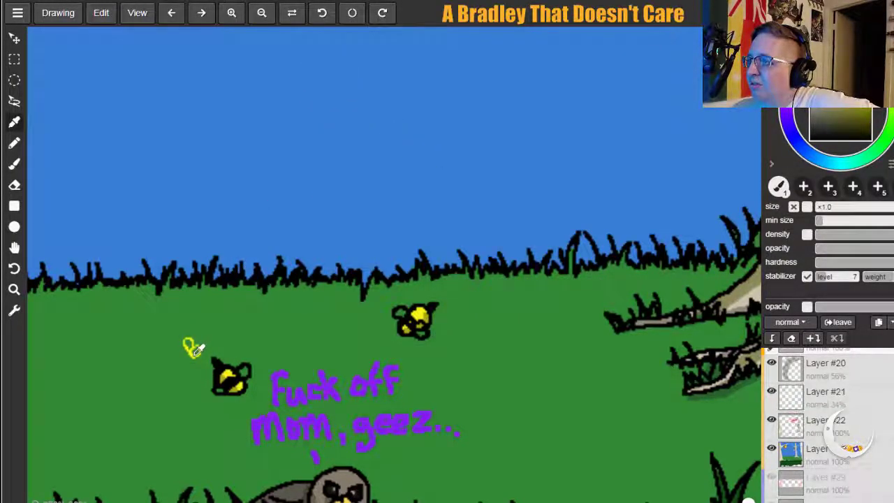
left_click(194, 347)
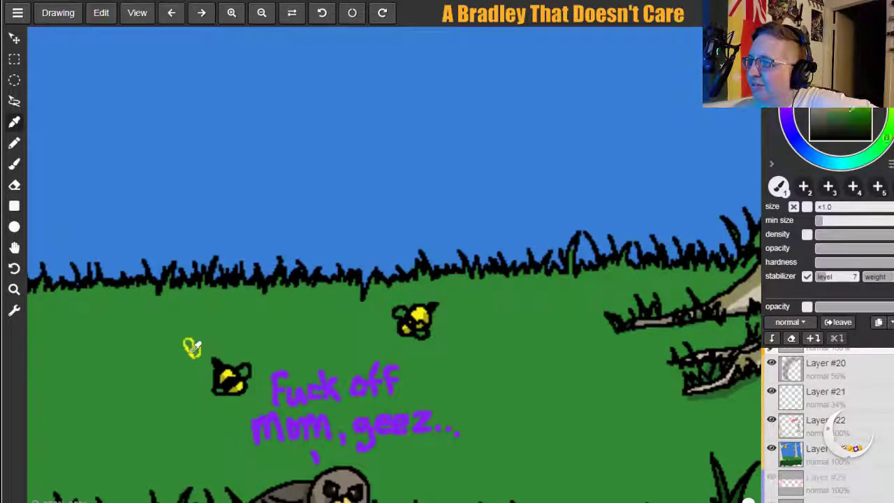
left_click(248, 286)
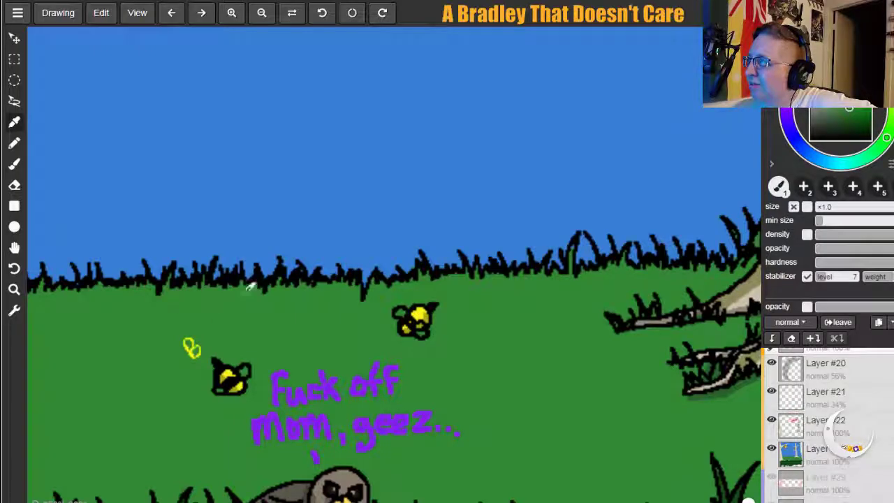
left_click(195, 346)
left_click(198, 344)
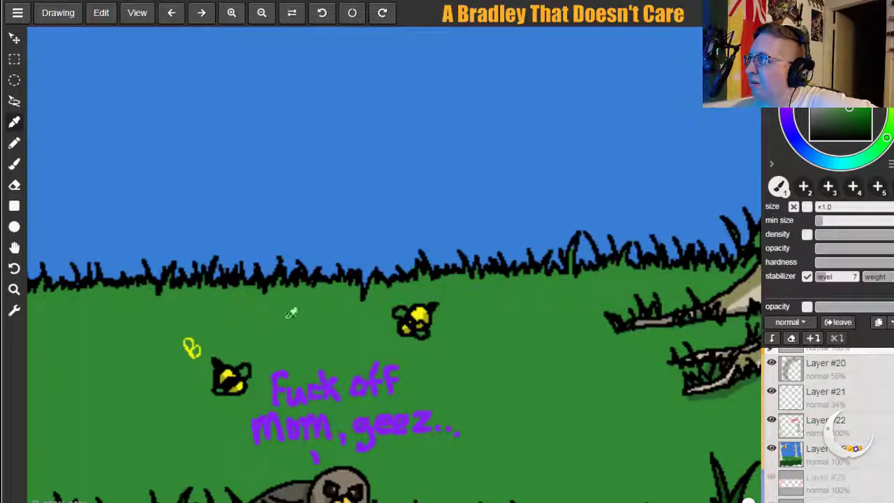
left_click(147, 77)
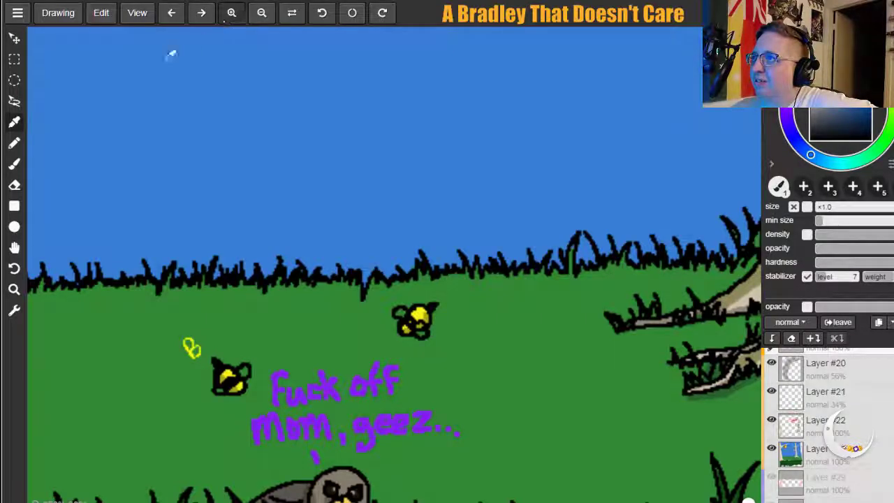
Sample the yellow of the small "B" beside the bee as the brush colour.
left_click(199, 318)
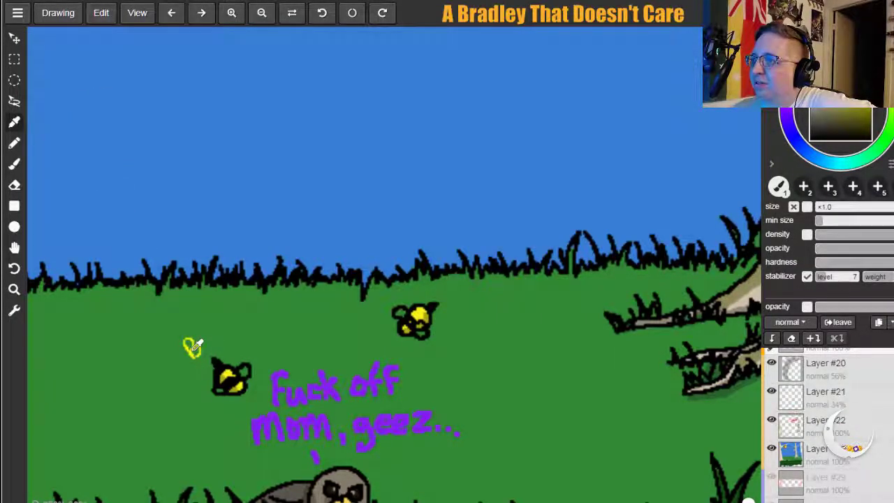
left_click(188, 351)
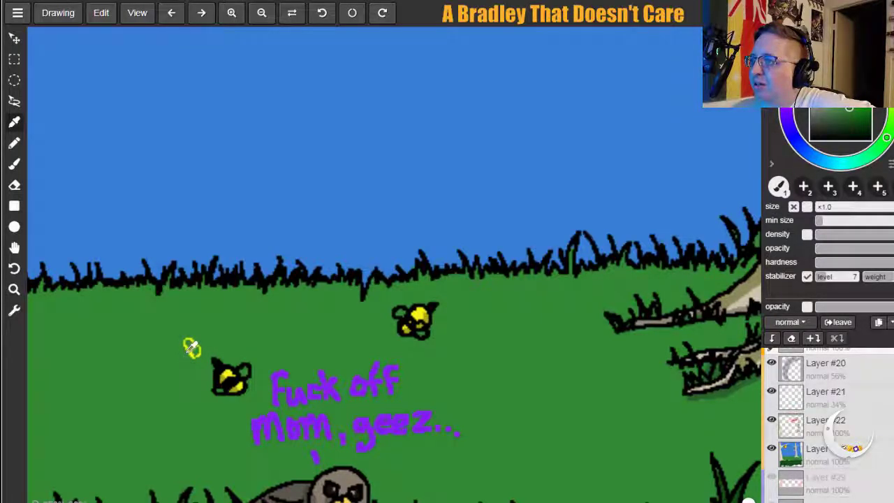
key("b")
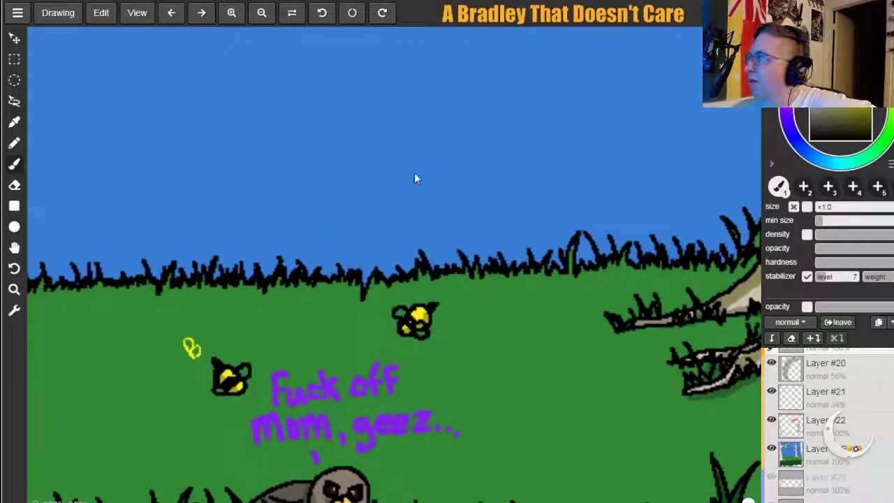
Examine the neighbouring flaming elf drawing, including its pitchfork, face and the clawed hands, and return to the bird scene.
left_click(261, 13)
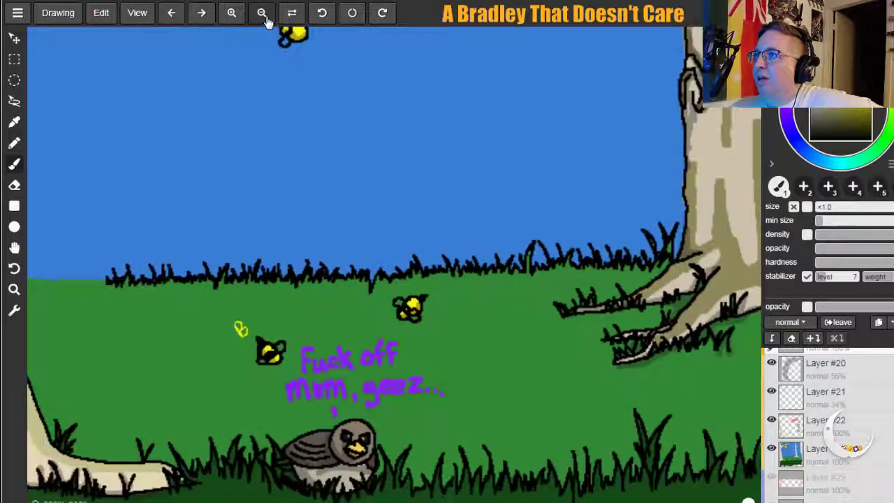
left_click(14, 250)
left_click_drag(468, 302, 145, 305)
mouse_move(417, 300)
left_mouse_down()
mouse_move(150, 300)
mouse_move(196, 299)
mouse_move(124, 339)
left_mouse_up()
left_click_drag(251, 291, 259, 287)
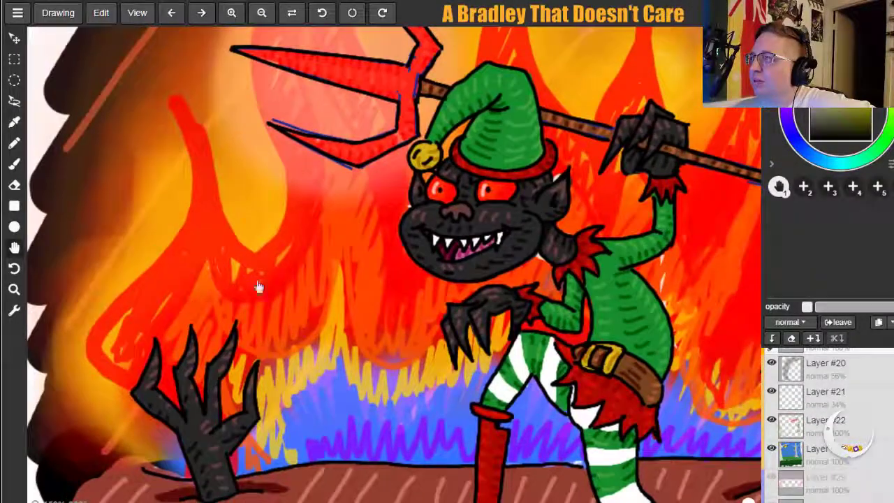
mouse_move(515, 223)
left_mouse_down()
mouse_move(184, 373)
mouse_move(401, 485)
mouse_move(541, 347)
mouse_move(460, 158)
mouse_move(329, 160)
mouse_move(248, 202)
mouse_move(217, 266)
mouse_move(322, 243)
mouse_move(400, 281)
mouse_move(369, 301)
mouse_move(401, 286)
mouse_move(403, 256)
left_mouse_up()
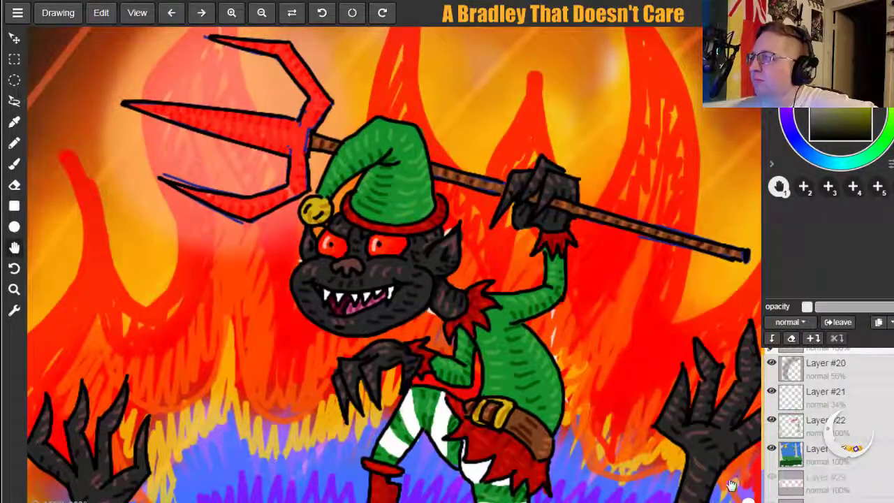
mouse_move(741, 494)
left_mouse_down()
mouse_move(723, 488)
mouse_move(716, 452)
mouse_move(723, 461)
mouse_move(726, 454)
left_mouse_up()
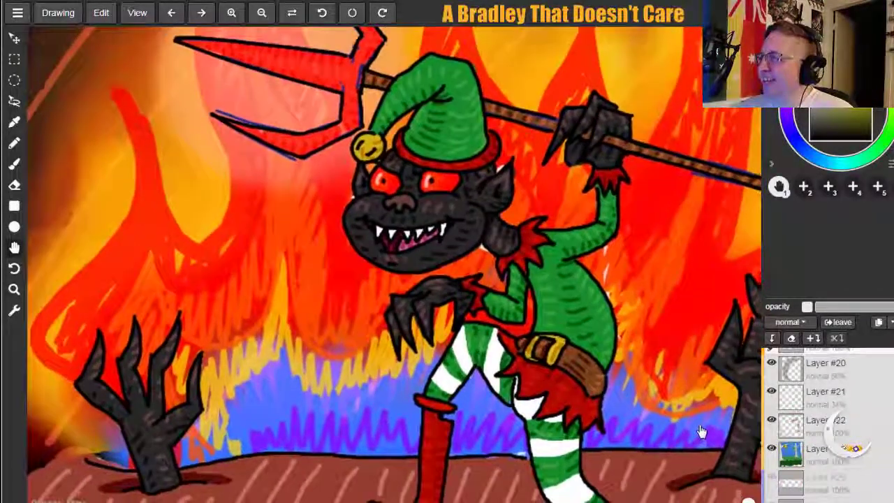
left_click_drag(706, 449, 669, 438)
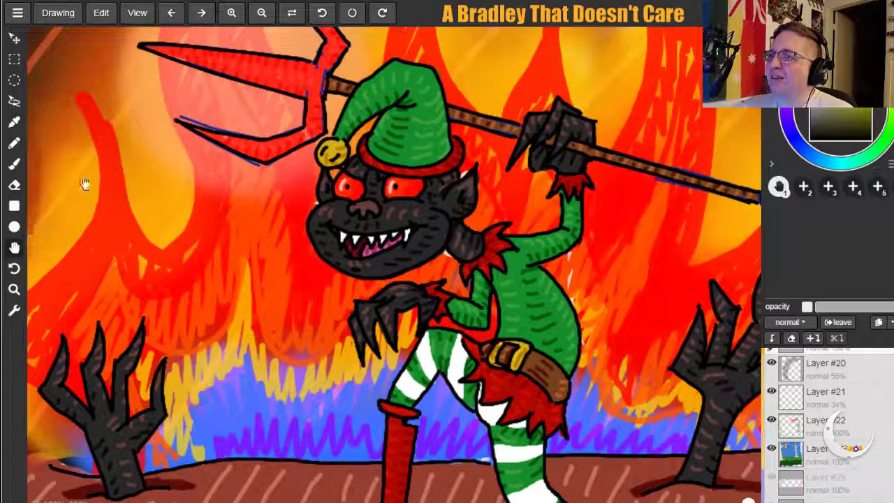
left_click(231, 15)
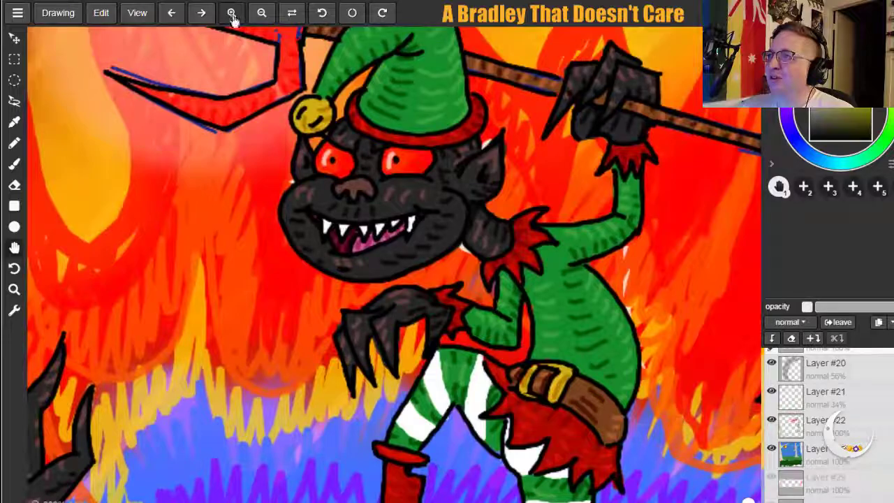
left_click(262, 16)
left_click(262, 17)
left_click_drag(295, 259, 486, 213)
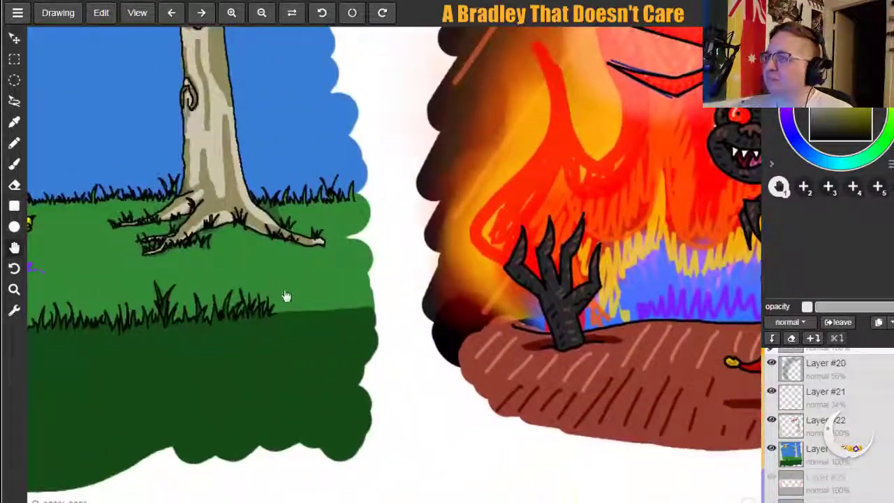
left_click_drag(286, 297, 577, 275)
left_click_drag(206, 312, 278, 324)
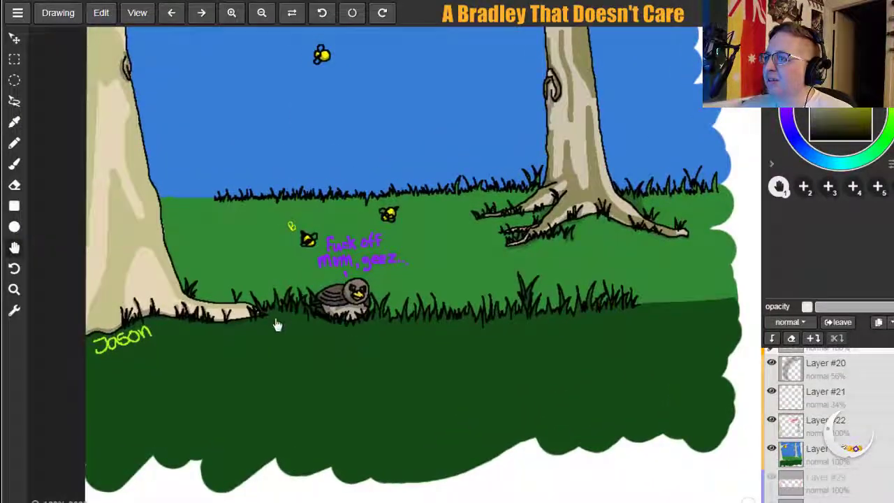
Hand-letter the artist's first name in large purple brush strokes on the dark grass below the signature.
left_click(16, 164)
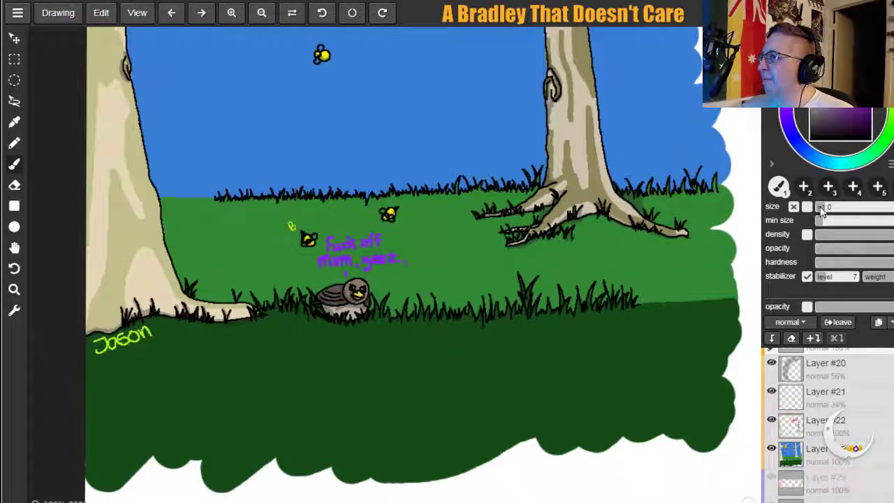
mouse_move(141, 425)
left_mouse_down()
mouse_move(154, 463)
mouse_move(140, 422)
mouse_move(168, 427)
mouse_move(145, 461)
left_mouse_up()
mouse_move(197, 454)
left_mouse_down()
mouse_move(188, 423)
mouse_move(209, 412)
left_mouse_up()
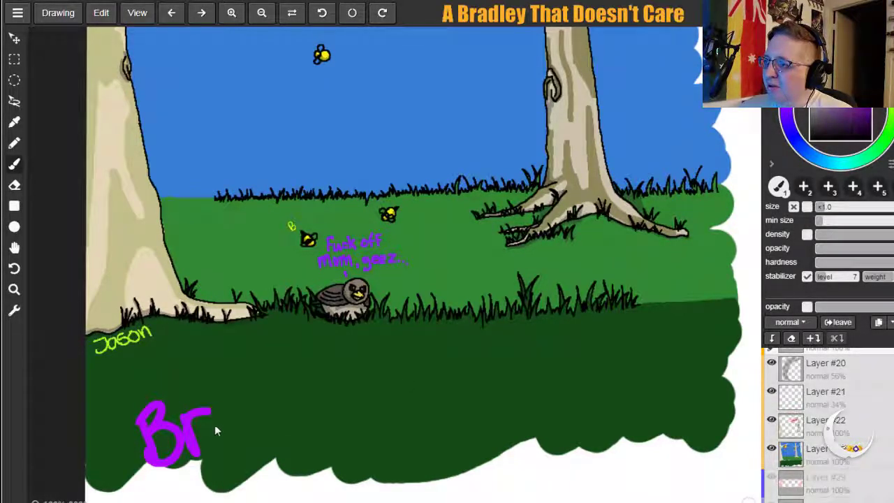
mouse_move(207, 447)
left_mouse_down()
mouse_move(226, 423)
mouse_move(258, 424)
mouse_move(271, 446)
left_mouse_up()
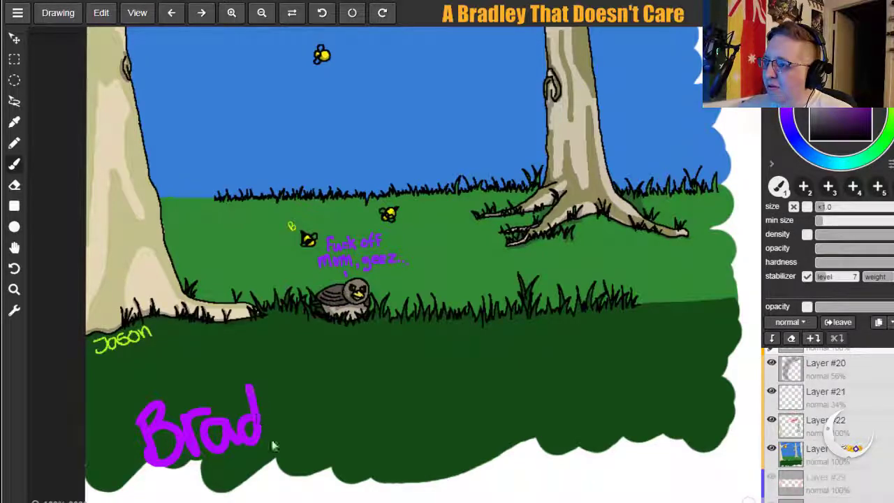
mouse_move(285, 386)
left_mouse_down()
mouse_move(287, 436)
mouse_move(321, 406)
mouse_move(300, 436)
mouse_move(354, 423)
mouse_move(331, 424)
mouse_move(326, 409)
mouse_move(348, 414)
mouse_move(347, 454)
left_mouse_up()
left_click(294, 419)
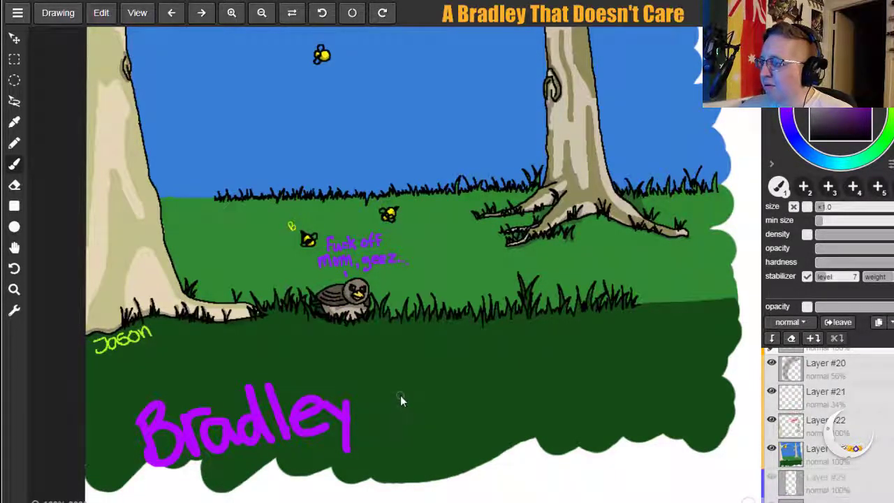
Hand-letter "Doesn't Care" in large purple strokes right after the artist's name on the dark grass.
mouse_move(361, 380)
left_mouse_down()
mouse_move(367, 423)
mouse_move(405, 415)
mouse_move(373, 410)
mouse_move(361, 389)
mouse_move(367, 424)
left_mouse_up()
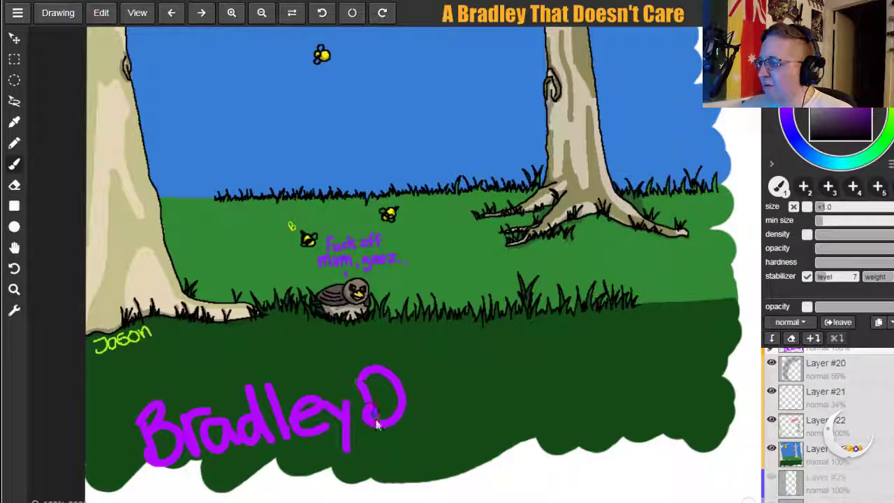
mouse_move(421, 395)
left_mouse_down()
mouse_move(451, 411)
mouse_move(438, 404)
mouse_move(449, 387)
mouse_move(450, 415)
mouse_move(470, 385)
mouse_move(482, 402)
mouse_move(470, 406)
mouse_move(482, 382)
mouse_move(520, 400)
left_mouse_up()
left_click_drag(511, 339, 530, 397)
left_click_drag(493, 356, 529, 376)
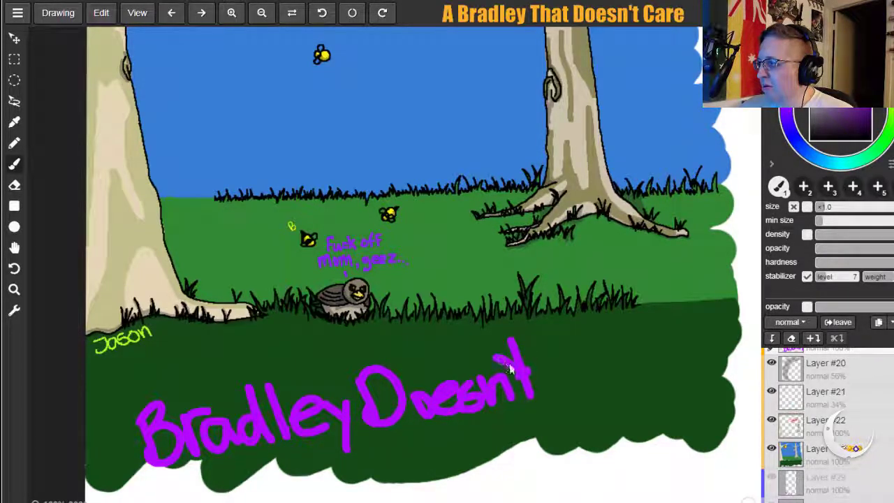
key("ctrl+z")
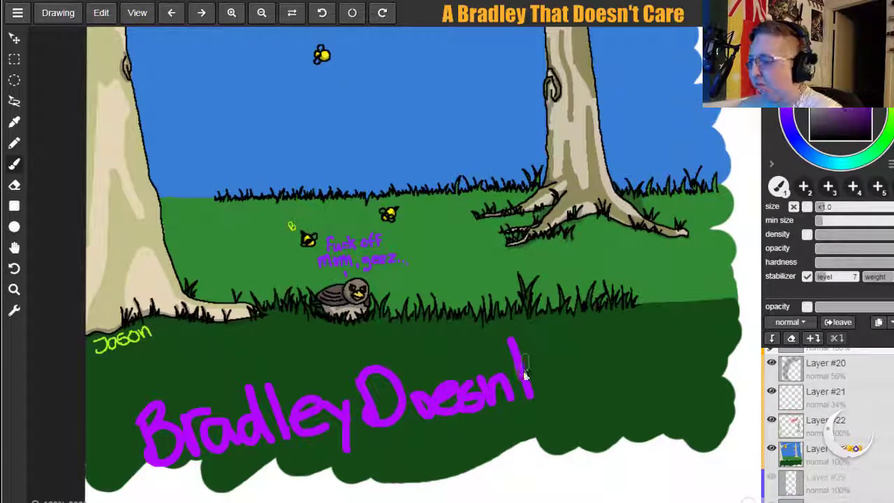
left_click_drag(516, 356, 507, 369)
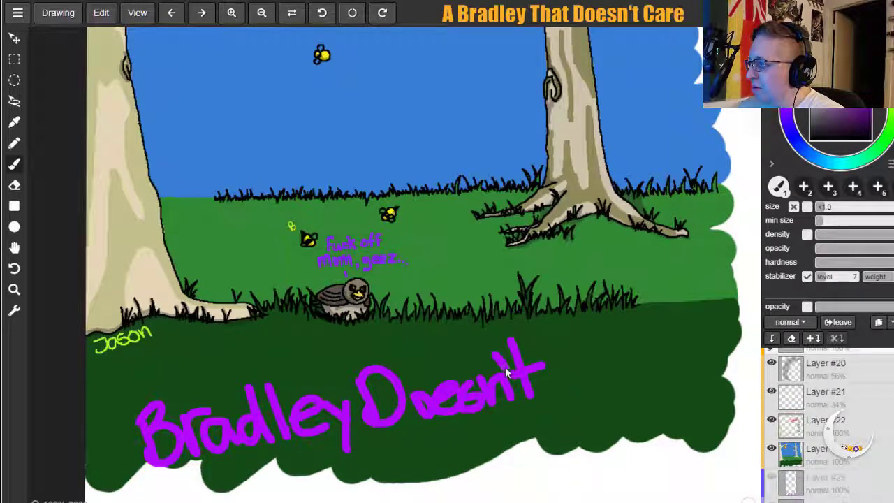
mouse_move(581, 359)
left_mouse_down()
mouse_move(585, 391)
mouse_move(616, 387)
mouse_move(637, 362)
mouse_move(648, 362)
mouse_move(645, 376)
mouse_move(666, 364)
mouse_move(645, 384)
mouse_move(667, 377)
left_mouse_up()
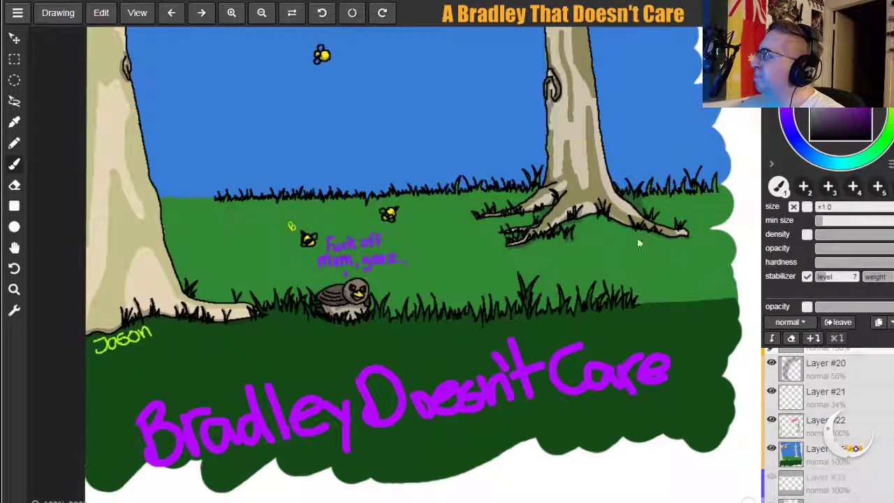
Complete the small "B" beside the bee near the purple dialogue into "BZZ", using its sampled yellow.
left_click(232, 13)
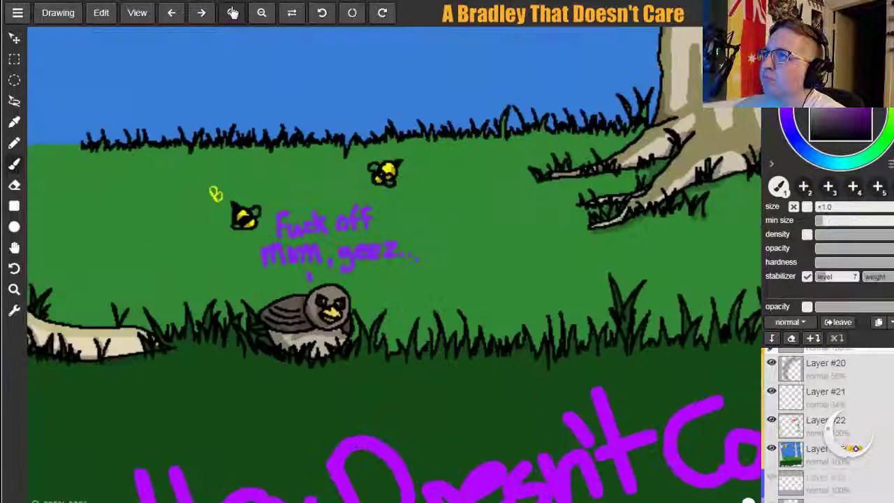
left_click(231, 13)
left_click(232, 12)
left_click(232, 12)
left_click(14, 248)
left_click_drag(206, 158, 480, 345)
left_click_drag(175, 156, 347, 207)
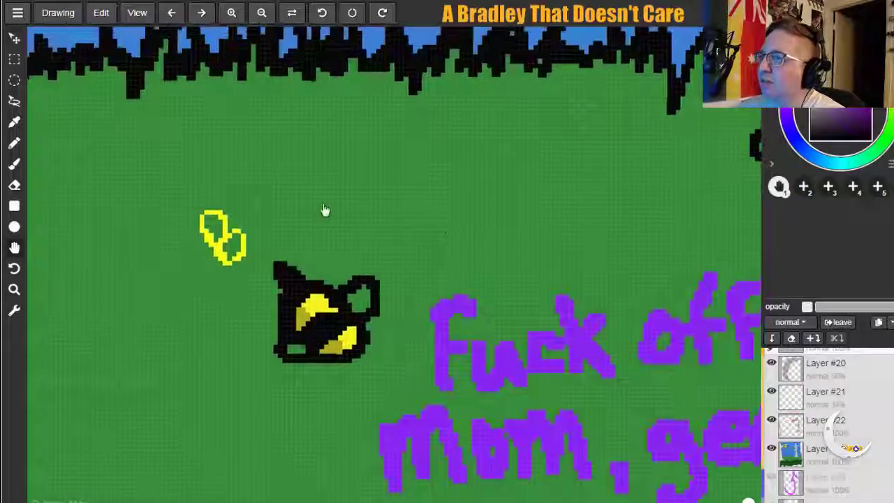
left_click(14, 121)
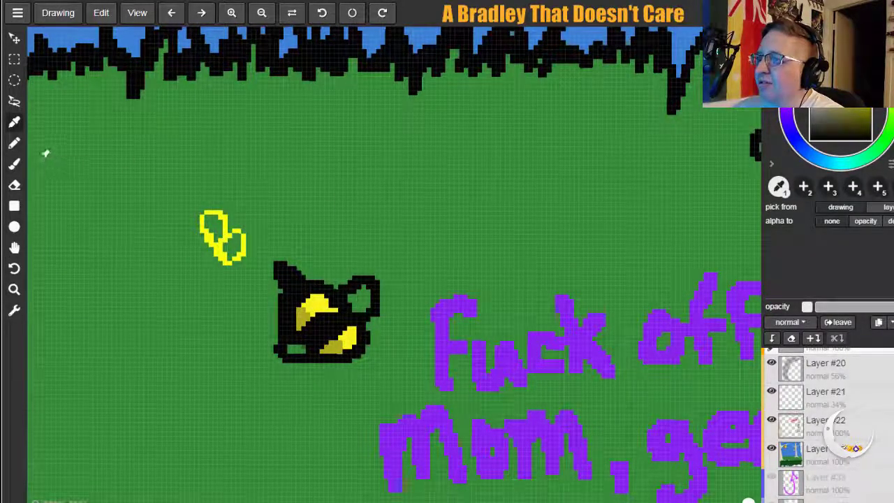
left_click(14, 164)
mouse_move(237, 209)
left_mouse_down()
mouse_move(257, 240)
mouse_move(280, 232)
left_mouse_up()
mouse_move(315, 196)
left_mouse_down()
mouse_move(286, 224)
mouse_move(318, 222)
left_mouse_up()
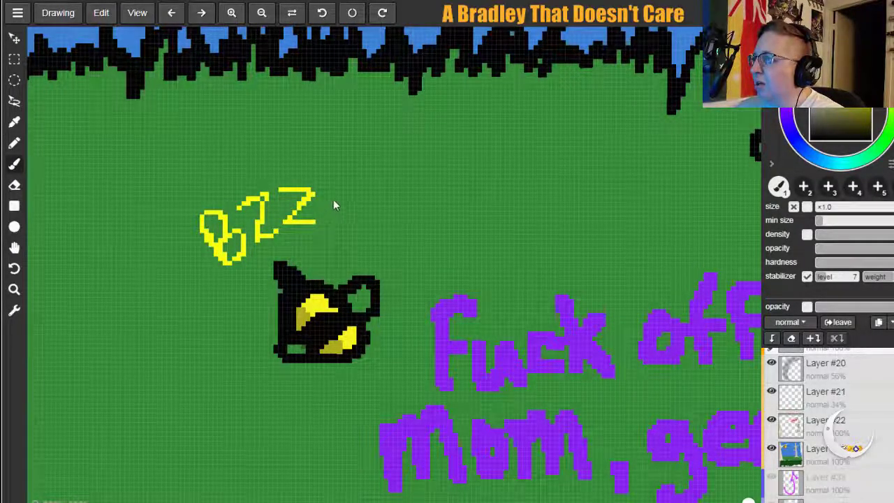
Hand-letter a small yellow "BZZ" above the other grass-level bee, just under the far grass line.
left_click(16, 248)
left_click_drag(549, 114, 139, 380)
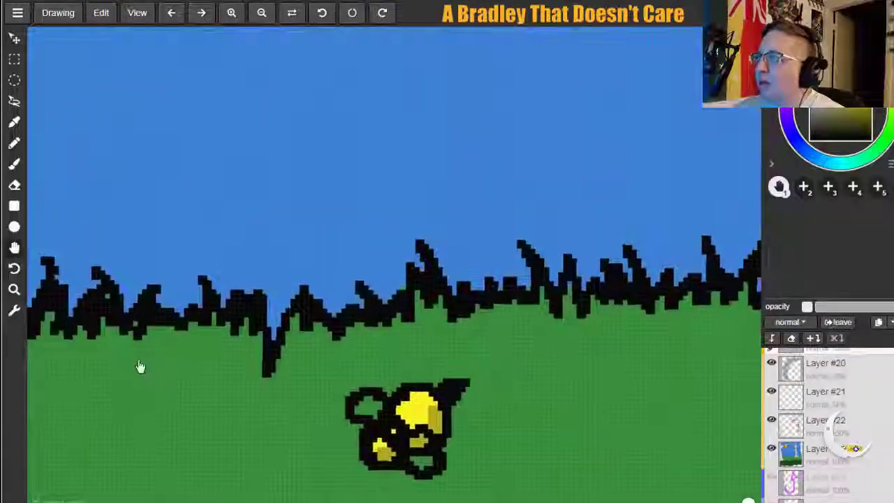
left_click(16, 164)
mouse_move(347, 340)
left_mouse_down()
mouse_move(364, 371)
mouse_move(347, 338)
mouse_move(380, 354)
mouse_move(379, 331)
mouse_move(396, 345)
left_mouse_up()
mouse_move(421, 301)
left_mouse_down()
mouse_move(426, 337)
mouse_move(443, 329)
mouse_move(440, 298)
mouse_move(459, 325)
left_mouse_up()
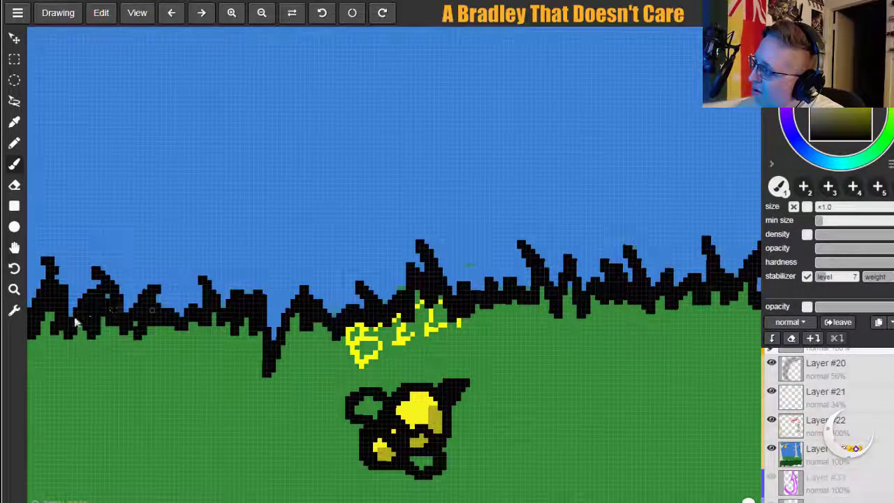
Hand-letter a small yellow "BUZZ" above the lowest bee flying in the blue sky.
left_click(14, 248)
left_click_drag(130, 203, 387, 328)
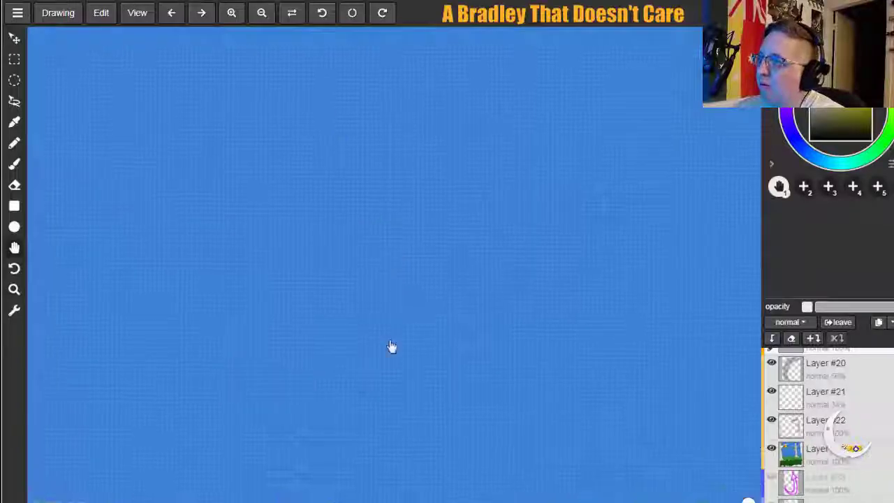
left_click_drag(359, 149, 185, 446)
left_click(14, 165)
mouse_move(209, 129)
left_mouse_down()
mouse_move(218, 115)
mouse_move(239, 159)
mouse_move(225, 165)
left_mouse_up()
mouse_move(235, 107)
left_mouse_down()
mouse_move(261, 154)
mouse_move(261, 124)
mouse_move(287, 135)
mouse_move(269, 113)
mouse_move(280, 101)
mouse_move(289, 139)
mouse_move(300, 126)
mouse_move(288, 93)
mouse_move(307, 91)
mouse_move(323, 124)
left_mouse_up()
Hand-letter a small yellow "BZZUZ" above the bee flying just beside the beehive.
left_click(15, 247)
mouse_move(431, 126)
left_mouse_down()
mouse_move(271, 347)
mouse_move(252, 412)
left_mouse_up()
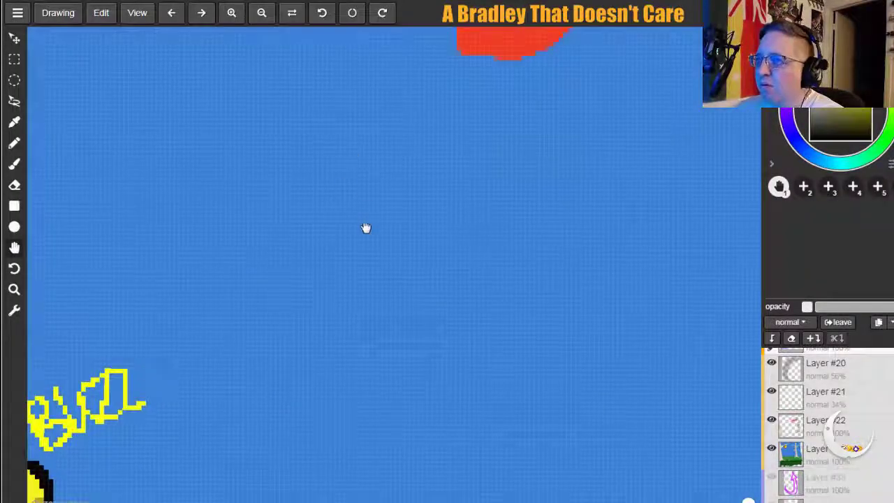
left_click_drag(363, 211, 300, 481)
left_click_drag(293, 242, 521, 365)
left_click_drag(232, 324, 504, 385)
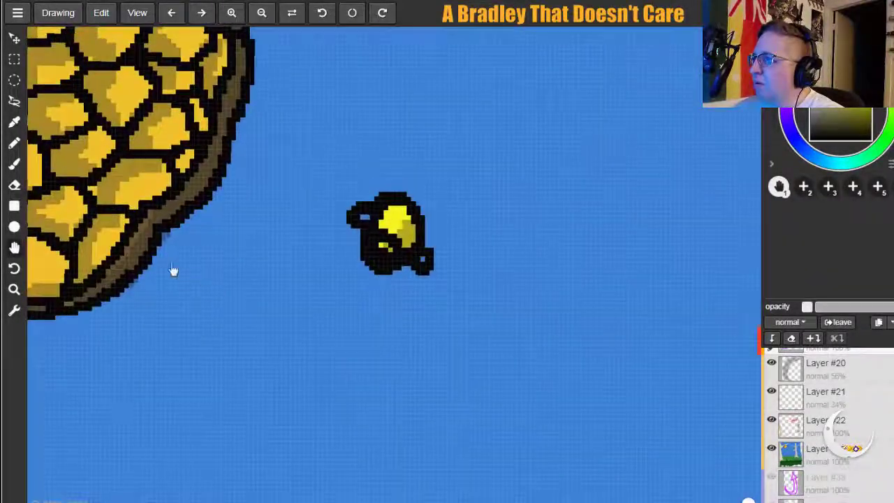
left_click(14, 164)
mouse_move(335, 183)
left_mouse_down()
mouse_move(315, 139)
mouse_move(339, 156)
mouse_move(342, 174)
left_mouse_up()
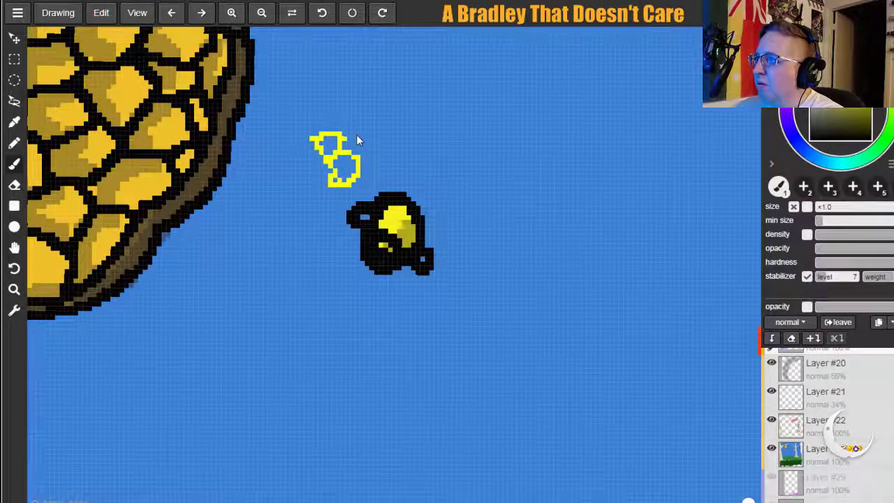
mouse_move(349, 129)
left_mouse_down()
mouse_move(378, 129)
mouse_move(388, 169)
left_mouse_up()
mouse_move(380, 118)
left_mouse_down()
mouse_move(408, 113)
mouse_move(394, 165)
mouse_move(416, 160)
left_mouse_up()
mouse_move(448, 135)
left_mouse_down()
mouse_move(445, 89)
mouse_move(456, 139)
mouse_move(485, 126)
left_mouse_up()
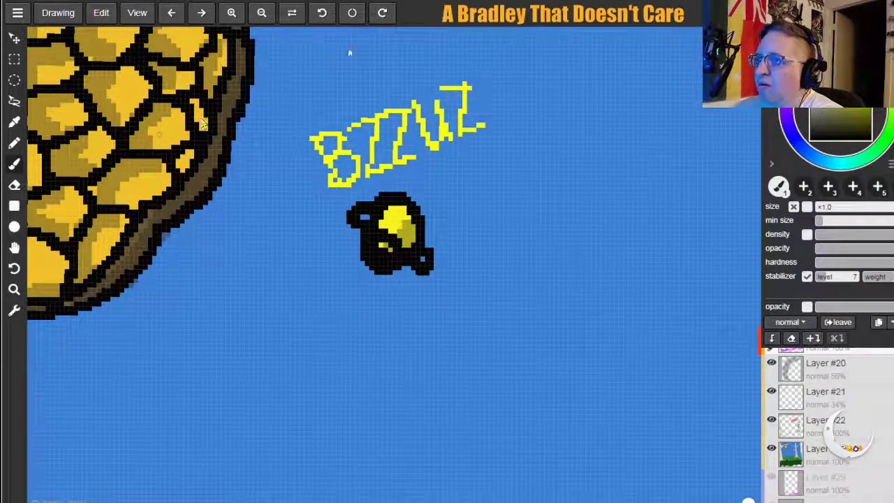
Hand-letter a small yellow "BEE?" slanting above the bee directly below the beehive.
left_click(14, 250)
left_click_drag(260, 308, 623, 181)
left_click_drag(35, 325, 187, 207)
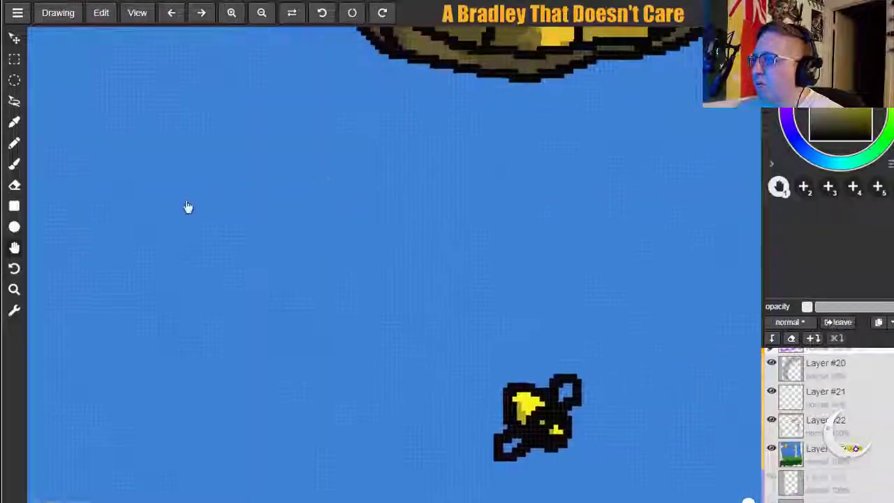
left_click(14, 164)
mouse_move(435, 375)
left_mouse_down()
mouse_move(463, 410)
mouse_move(453, 364)
mouse_move(469, 414)
mouse_move(474, 363)
mouse_move(488, 381)
mouse_move(483, 343)
left_mouse_up()
mouse_move(498, 362)
left_mouse_down()
mouse_move(490, 386)
mouse_move(505, 361)
mouse_move(494, 338)
mouse_move(517, 365)
mouse_move(497, 333)
mouse_move(514, 322)
mouse_move(507, 348)
mouse_move(522, 342)
mouse_move(519, 366)
mouse_move(552, 322)
left_mouse_up()
left_click(555, 335)
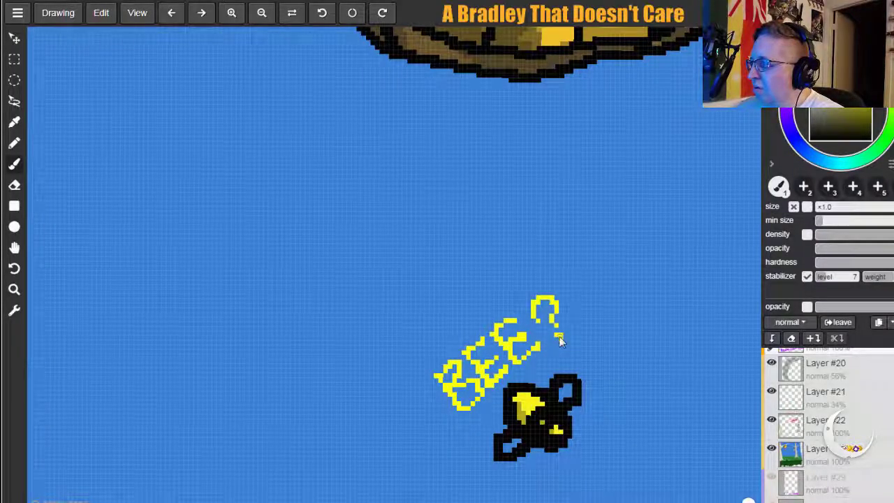
left_click(261, 13)
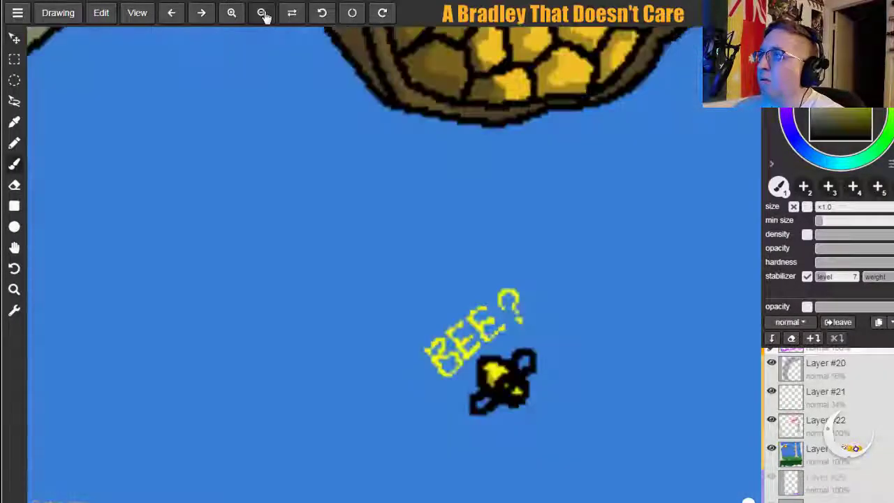
left_click(262, 14)
left_click(263, 17)
left_click(263, 19)
left_click(262, 15)
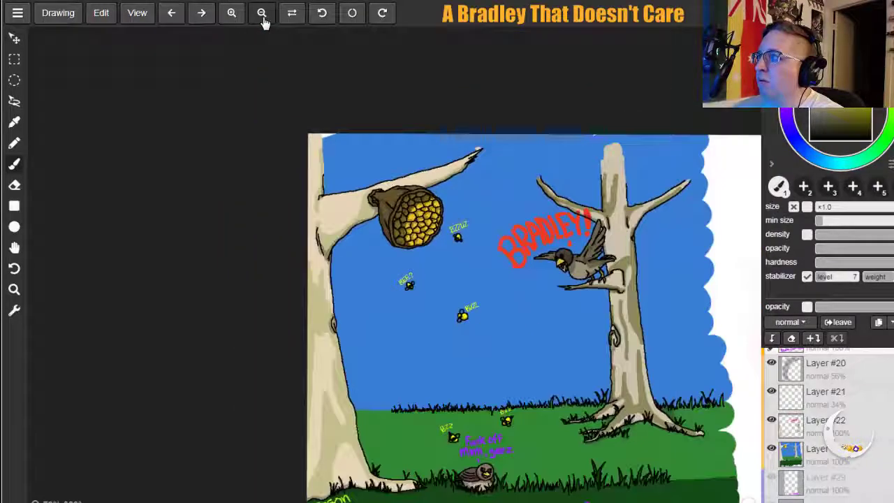
Examine the bird scene and the elf drawing side by side across the whole canvas.
left_click(263, 18)
left_click(15, 247)
mouse_move(474, 328)
left_mouse_down()
mouse_move(203, 287)
mouse_move(179, 251)
left_mouse_up()
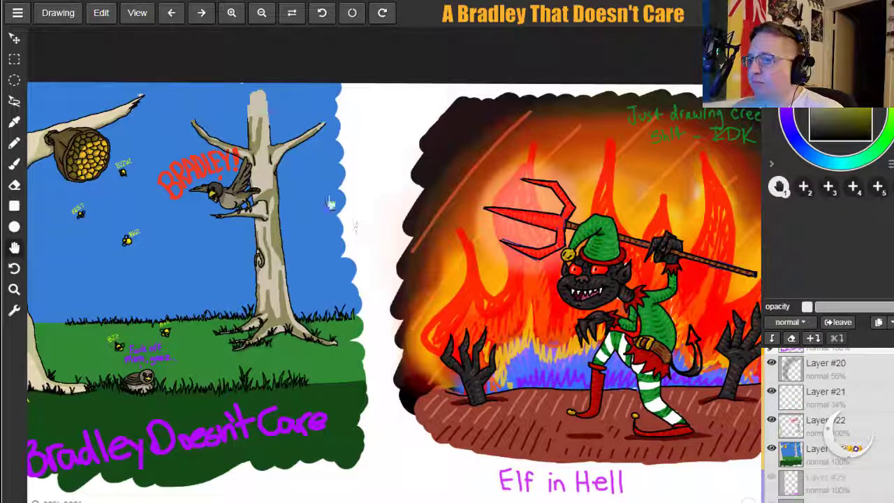
left_click(262, 15)
left_click_drag(345, 250, 327, 213)
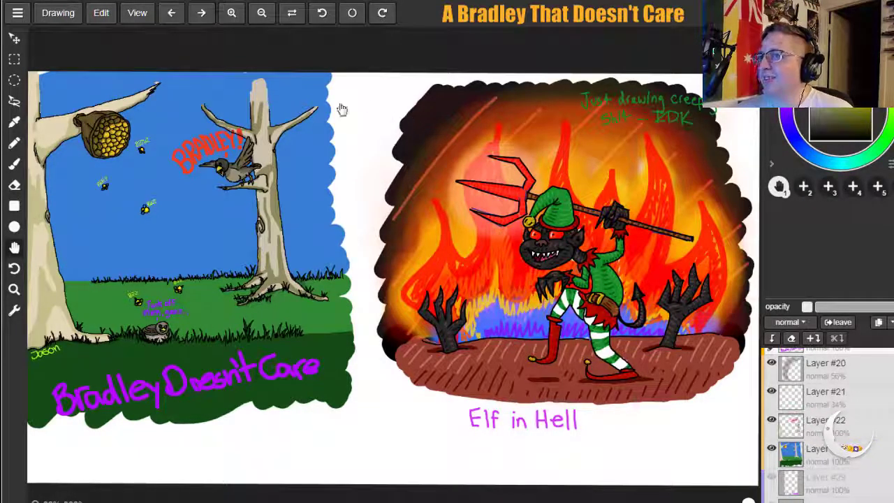
Try small yellow round bells along the hem of the elf's red tunic, and undo them.
left_click(231, 12)
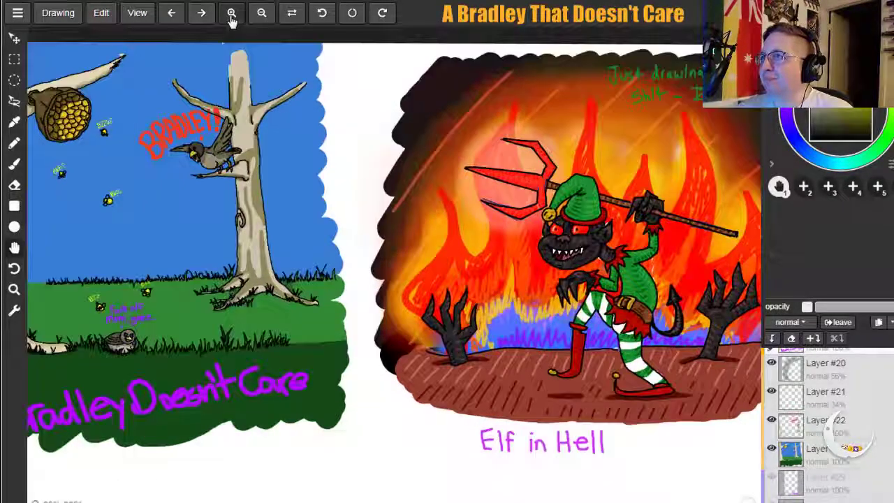
left_click(231, 12)
left_click(231, 14)
left_click(232, 14)
left_click_drag(489, 302, 98, 220)
left_click_drag(605, 353, 171, 286)
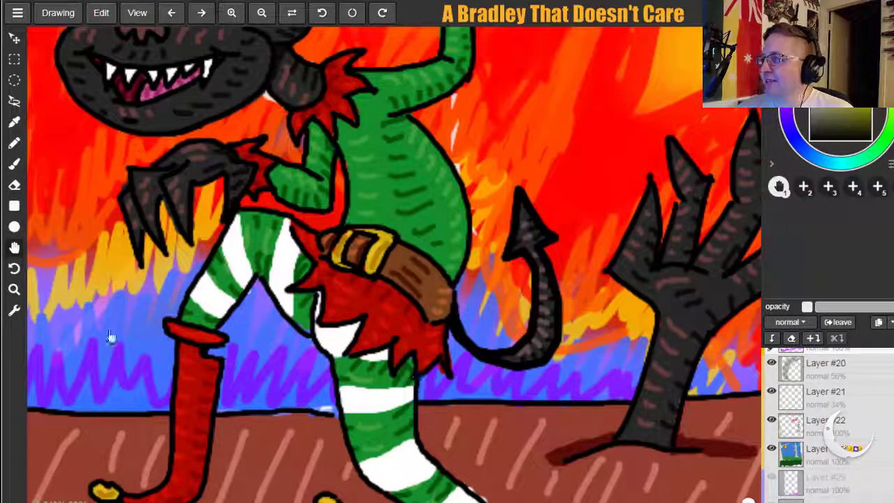
left_click(14, 164)
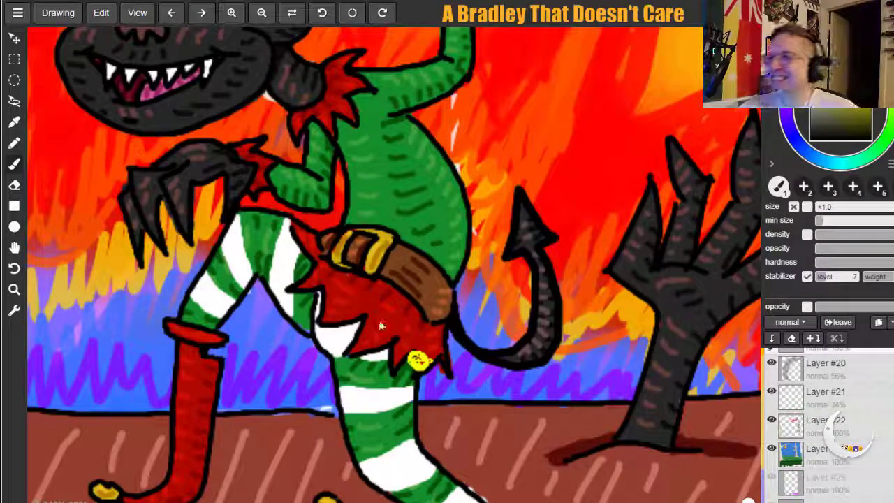
mouse_move(353, 354)
left_mouse_down()
mouse_move(363, 349)
mouse_move(381, 367)
mouse_move(363, 358)
left_mouse_up()
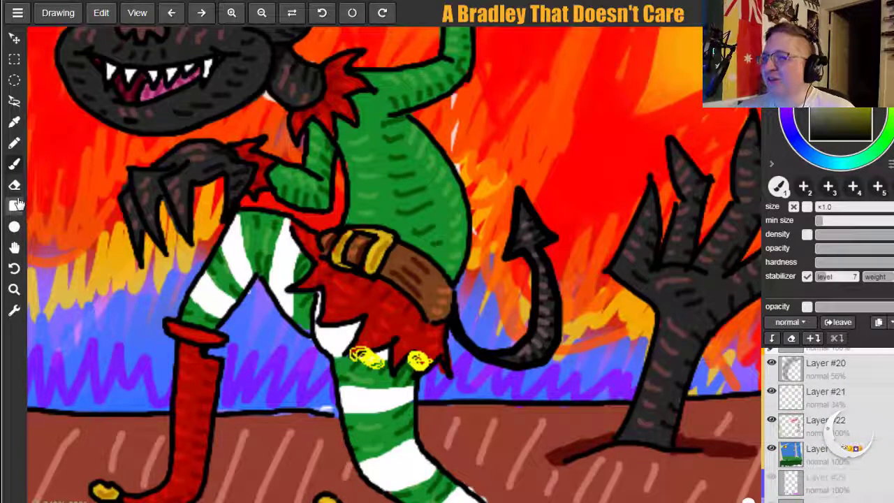
left_click(172, 13)
left_click(173, 13)
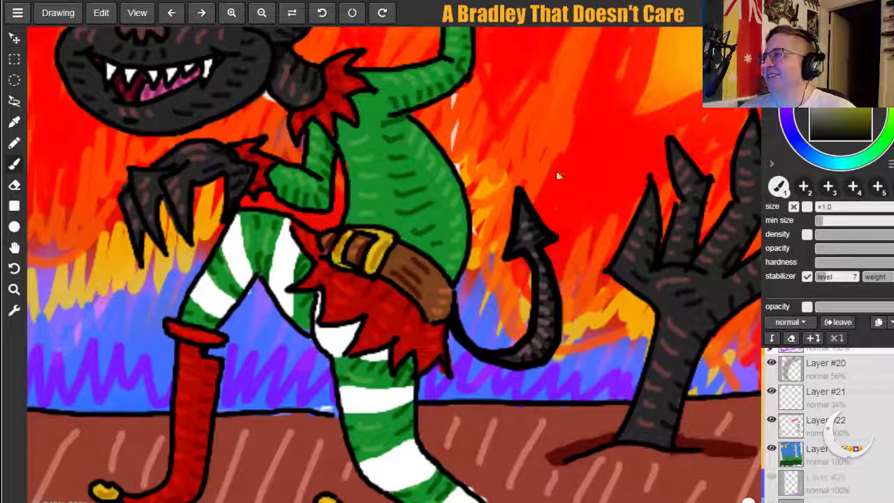
Hand-letter "TAIL" in thin yellow above the elf's tail, with an arrow pointing down at its tip.
left_click_drag(526, 173, 526, 170)
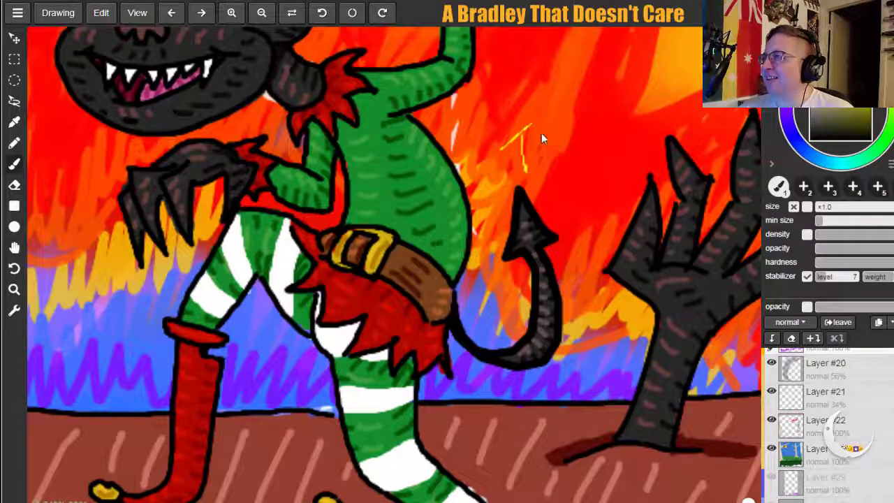
mouse_move(538, 119)
left_mouse_down()
mouse_move(557, 163)
mouse_move(535, 167)
left_mouse_up()
left_click_drag(540, 121, 559, 154)
left_click_drag(567, 112, 572, 147)
left_click_drag(539, 184, 550, 204)
left_click_drag(550, 204, 563, 185)
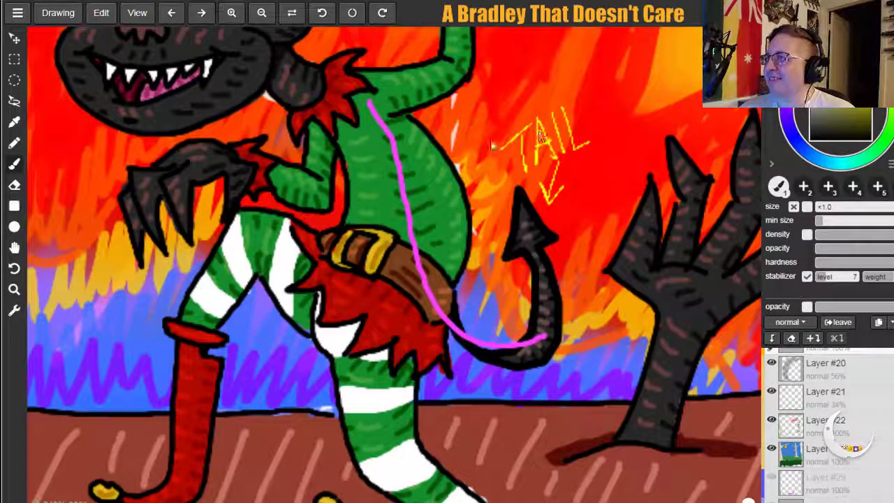
Add a yellow "P" above the tail label and sketch thin yellow curves from the elf's neck through its body to the tail.
left_click_drag(487, 128, 471, 98)
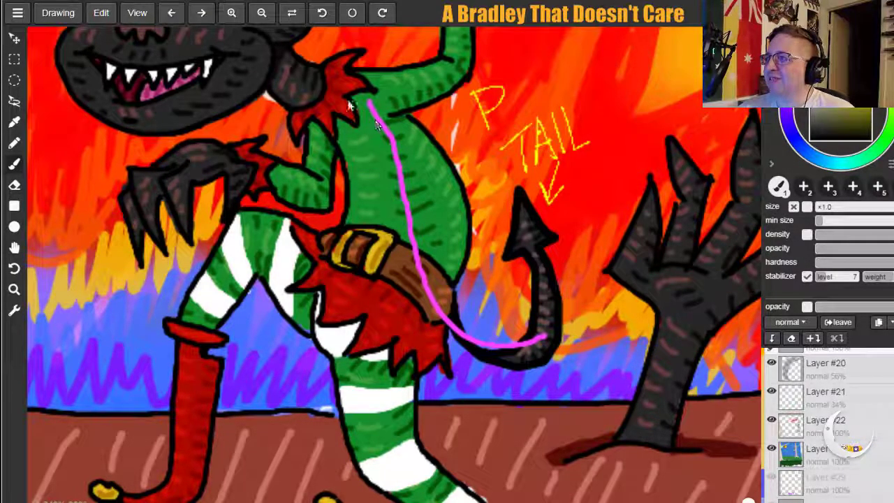
mouse_move(292, 65)
left_mouse_down()
mouse_move(377, 118)
mouse_move(427, 208)
mouse_move(430, 245)
mouse_move(417, 293)
mouse_move(359, 336)
left_mouse_up()
mouse_move(408, 306)
left_mouse_down()
mouse_move(426, 350)
mouse_move(468, 369)
mouse_move(526, 351)
left_mouse_up()
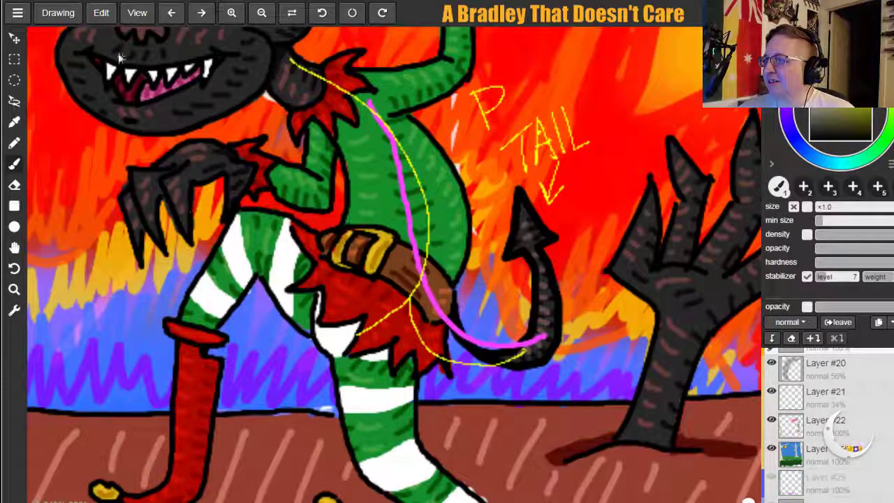
Erase the yellow guide curves and the lettering around the elf's body and tail.
left_click(14, 185)
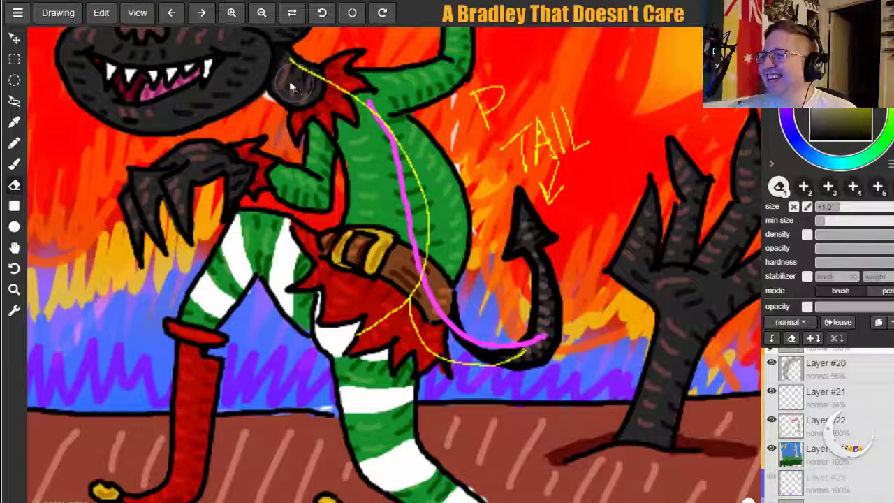
mouse_move(296, 69)
left_mouse_down()
mouse_move(279, 112)
mouse_move(319, 93)
mouse_move(392, 82)
mouse_move(405, 95)
mouse_move(406, 251)
mouse_move(428, 265)
mouse_move(386, 320)
mouse_move(409, 341)
mouse_move(482, 352)
mouse_move(519, 347)
left_mouse_up()
mouse_move(466, 149)
left_mouse_down()
mouse_move(546, 178)
mouse_move(533, 179)
mouse_move(537, 215)
left_mouse_up()
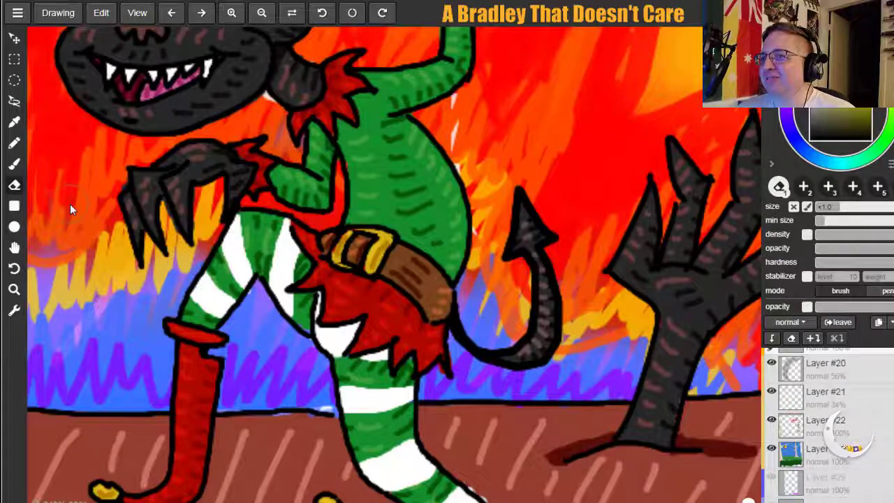
Examine the elf's belt buckle closely at pixel level.
left_click(14, 248)
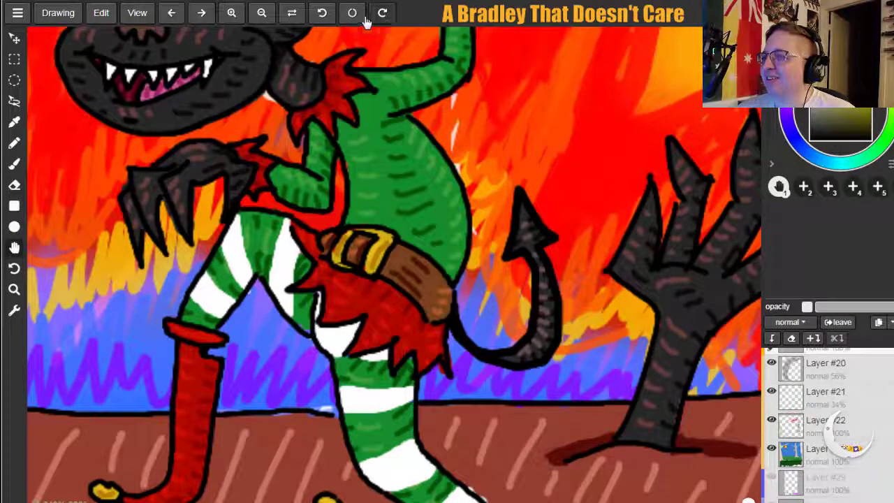
left_click(233, 14)
left_click(233, 16)
left_click(233, 13)
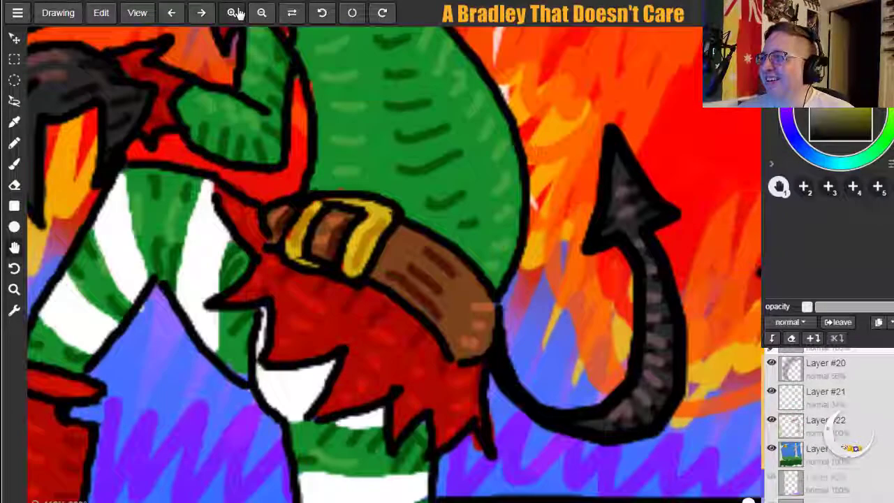
left_click(234, 11)
left_click(236, 10)
left_click(236, 7)
left_click_drag(286, 212, 320, 296)
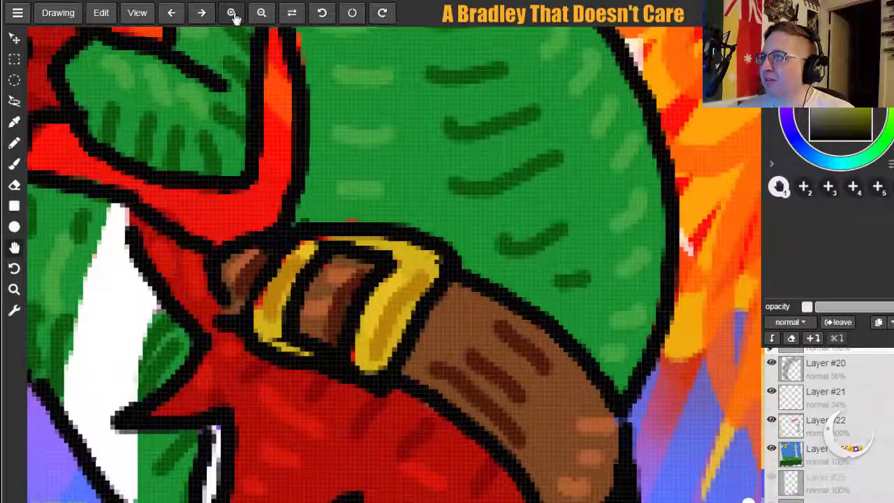
left_click(232, 14)
left_click(233, 14)
left_click_drag(255, 339, 328, 278)
left_click(233, 13)
left_click(232, 13)
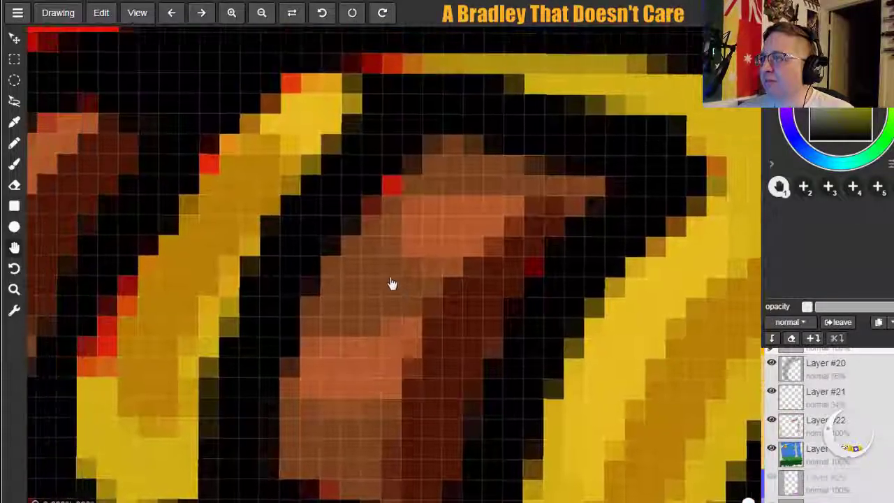
left_click_drag(392, 284, 411, 266)
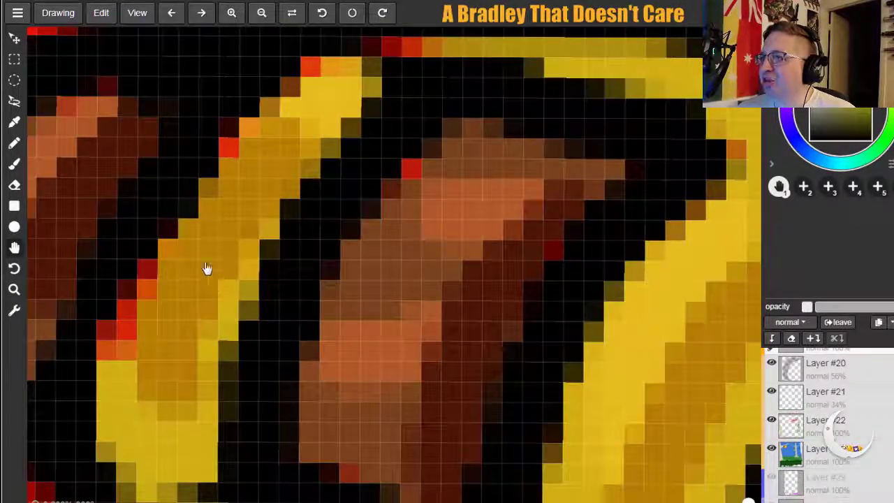
Examine the full elf figure and its hell background together with the bird scene beside it.
left_click(262, 13)
left_click(261, 13)
left_click(261, 13)
left_click(261, 13)
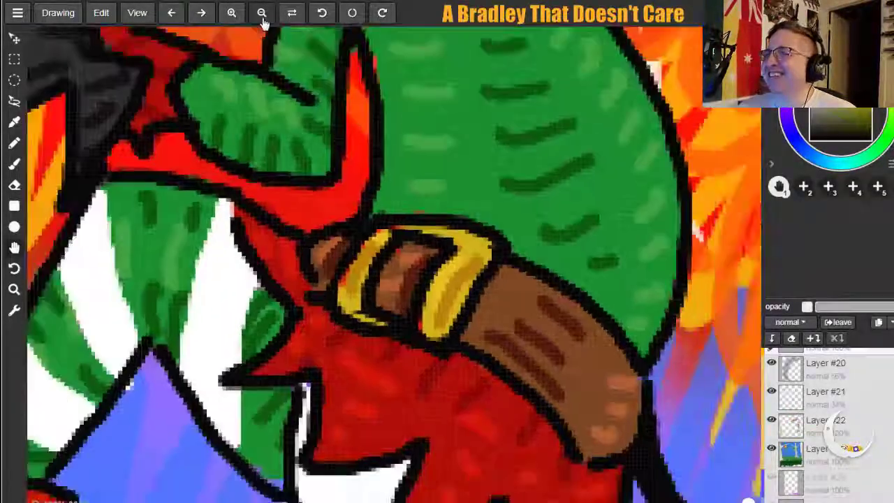
left_click(262, 14)
left_click(261, 14)
left_click(262, 14)
left_click(262, 14)
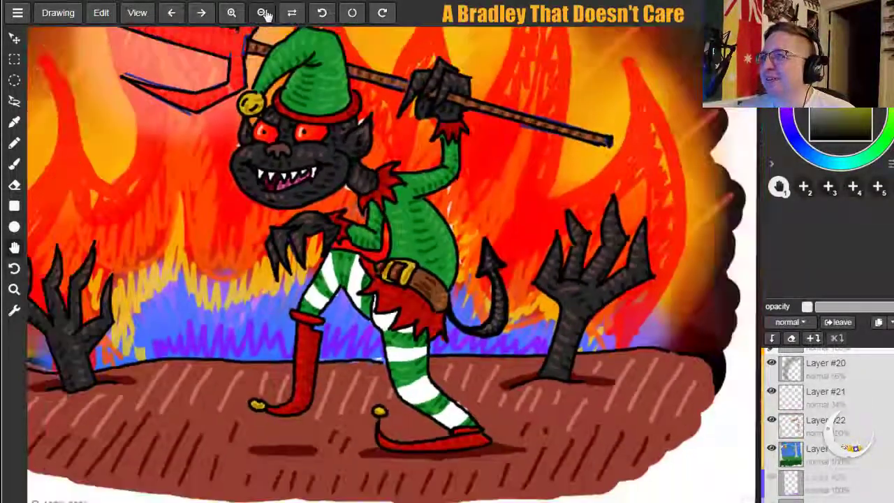
left_click(262, 14)
left_click(262, 14)
left_click(262, 14)
mouse_move(231, 172)
left_mouse_down()
mouse_move(413, 252)
mouse_move(340, 208)
left_mouse_up()
left_click(233, 13)
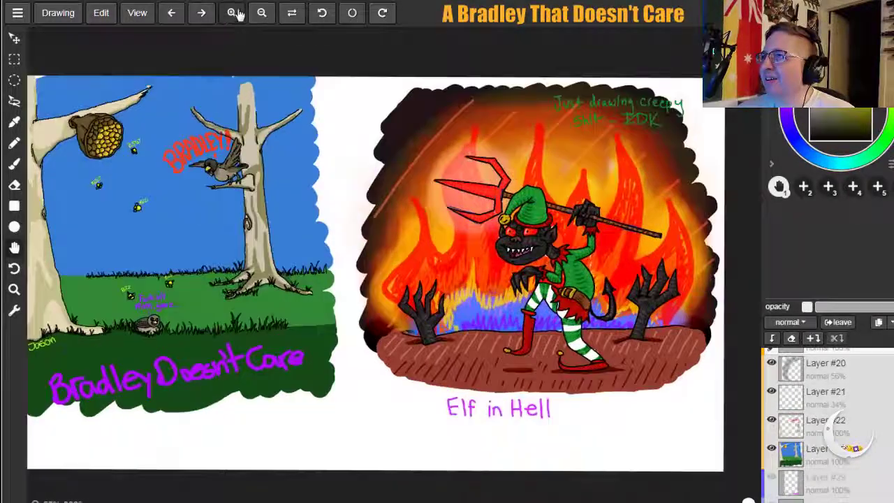
left_click_drag(354, 181, 349, 160)
left_click(234, 12)
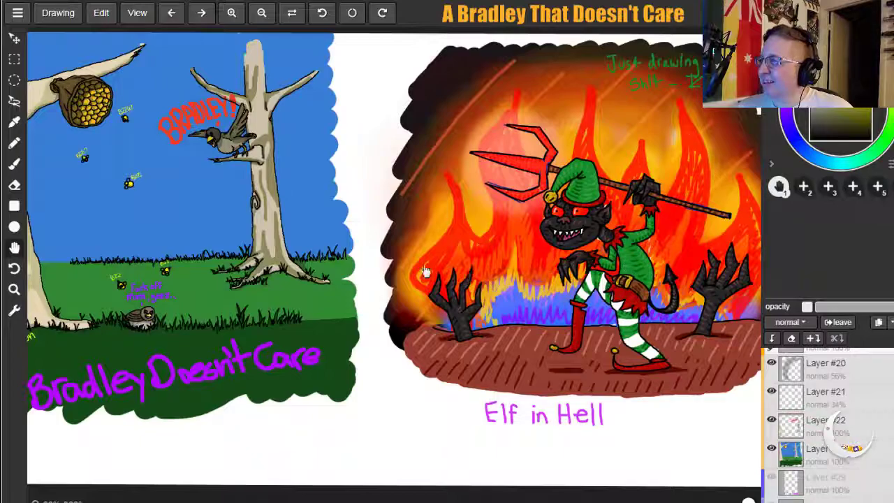
Try a thin yellow handwritten scribble across the flames beside the elf's face, and undo it.
left_click(15, 167)
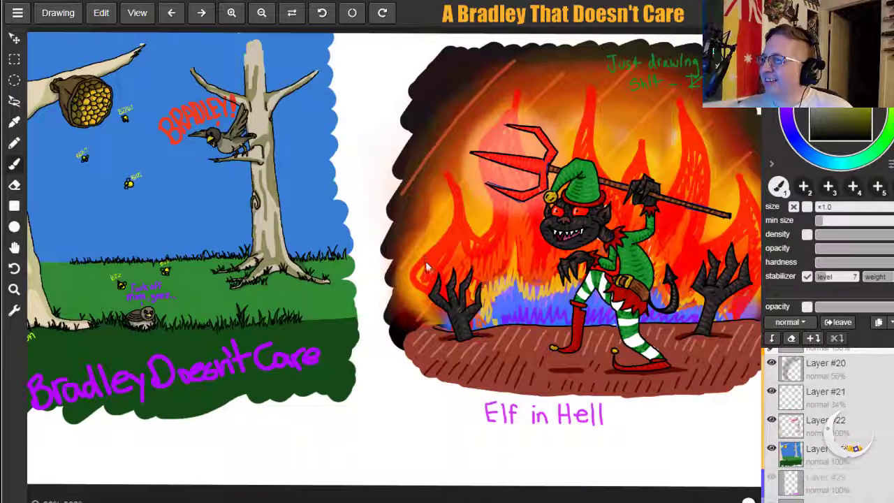
mouse_move(466, 240)
left_mouse_down()
mouse_move(484, 220)
mouse_move(485, 236)
mouse_move(468, 238)
mouse_move(504, 225)
mouse_move(507, 257)
mouse_move(508, 205)
mouse_move(537, 209)
left_mouse_up()
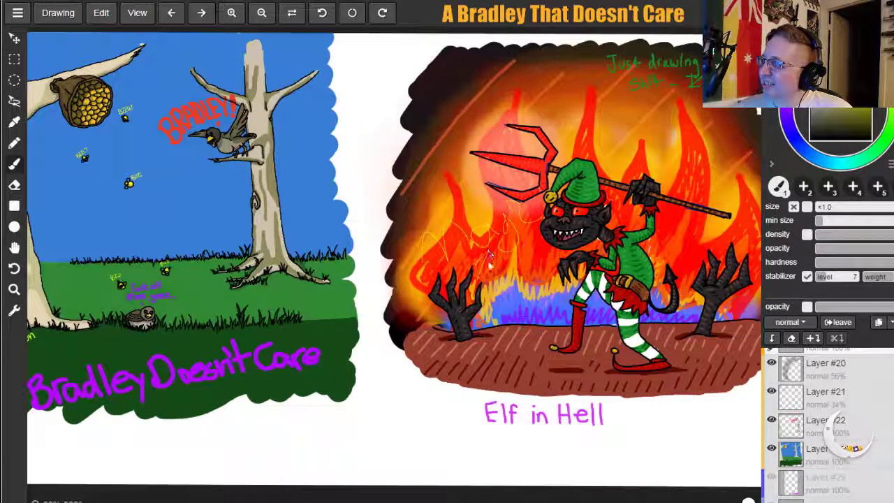
left_click(171, 14)
left_click(172, 14)
left_click(172, 14)
left_click(172, 14)
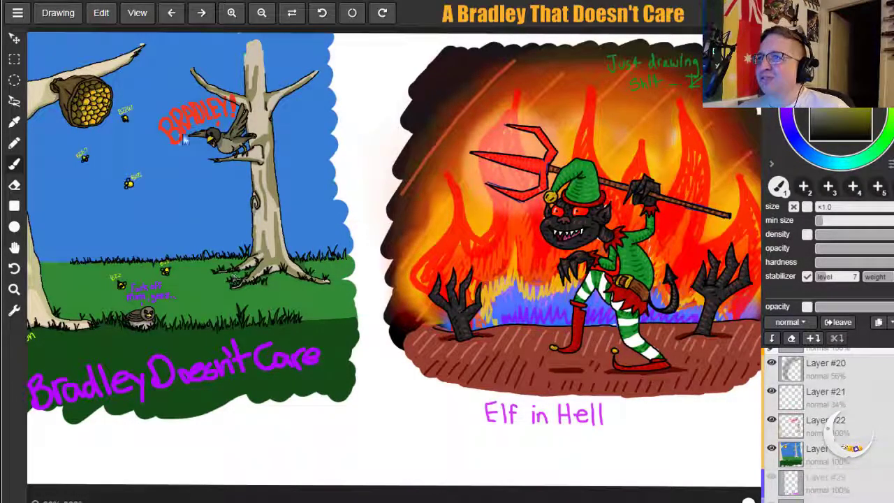
Look through the drawing's layers, from the elf's flame and ground layers up to the line art.
left_click(14, 247)
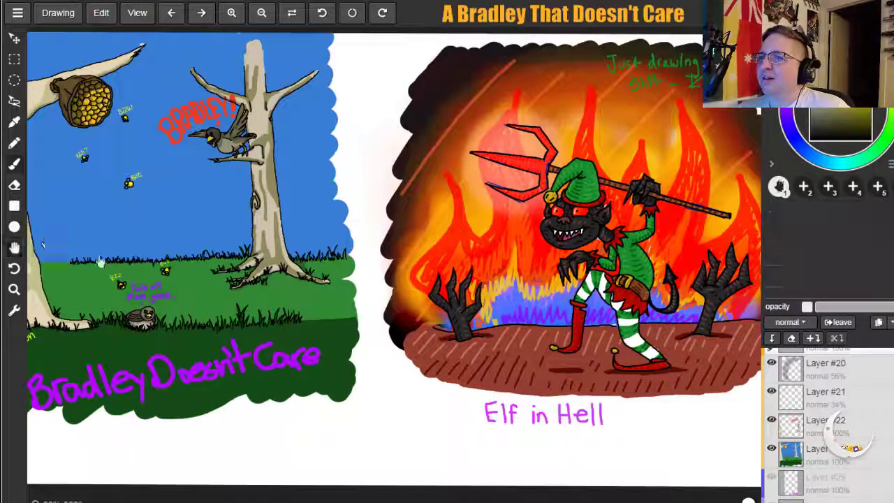
left_click_drag(209, 259, 216, 271)
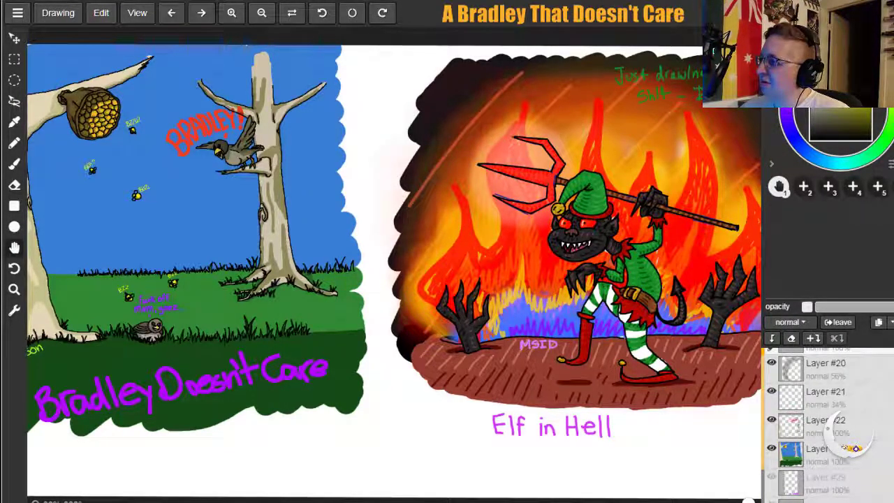
scroll(827, 419, "down", 5)
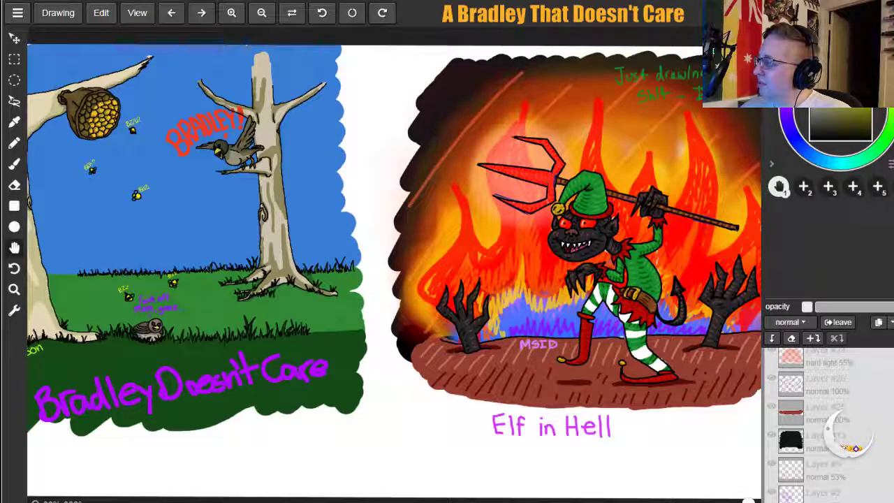
scroll(827, 419, "up", 1)
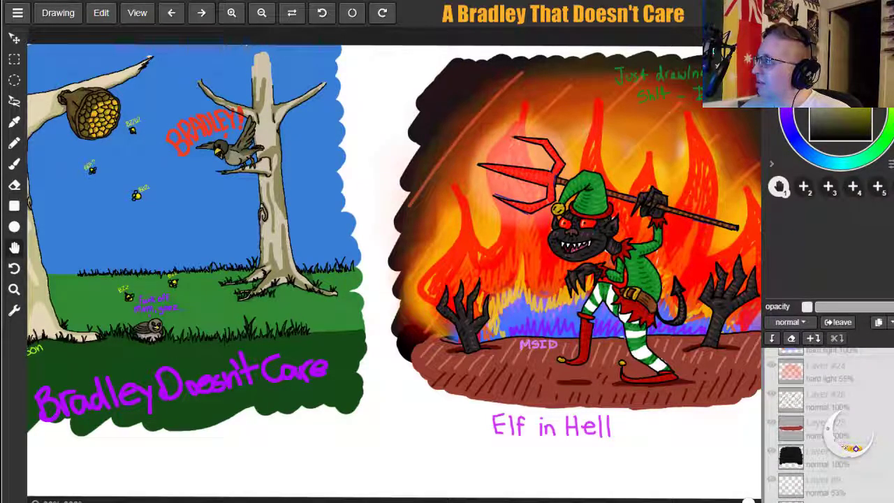
scroll(848, 439, "up", 4)
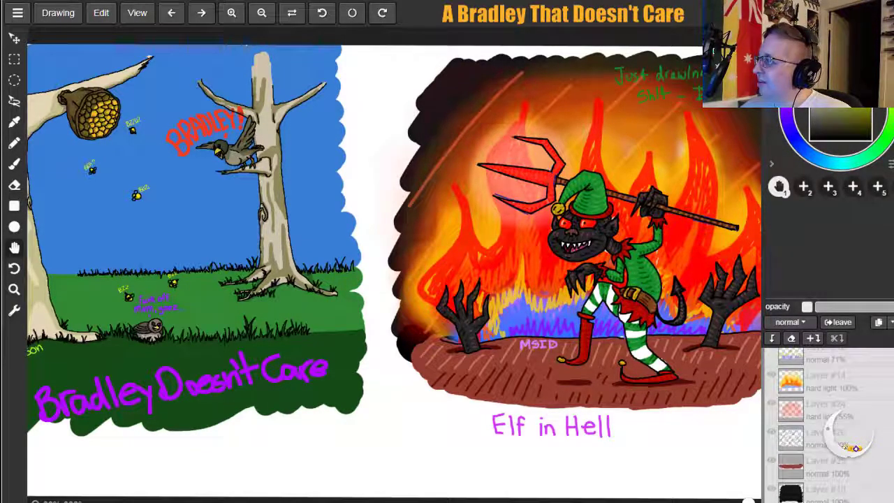
scroll(849, 439, "up", 4)
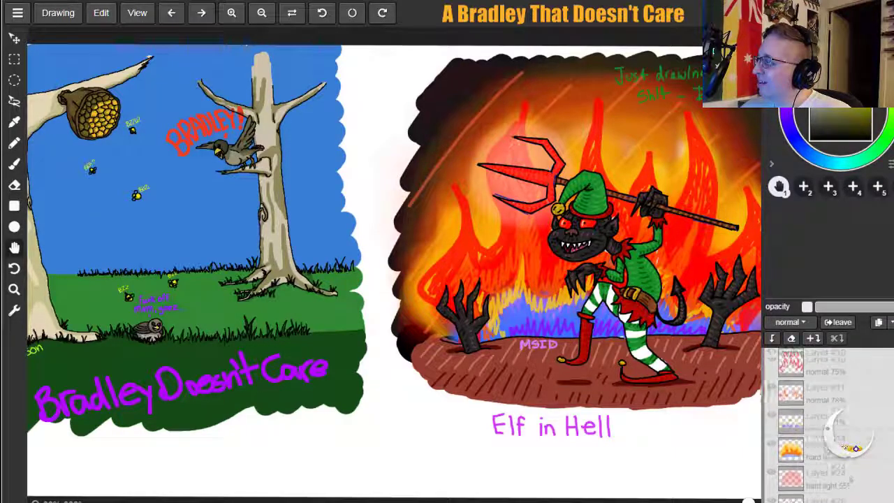
scroll(849, 436, "up", 5)
scroll(849, 437, "up", 2)
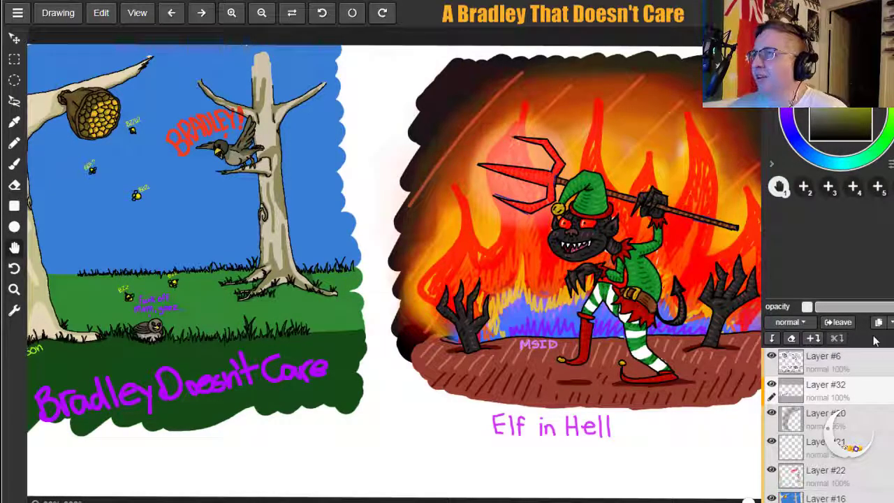
Bring both drawings into view and save the finished drawing.
mouse_move(73, 194)
left_mouse_down()
mouse_move(175, 189)
mouse_move(121, 147)
left_mouse_up()
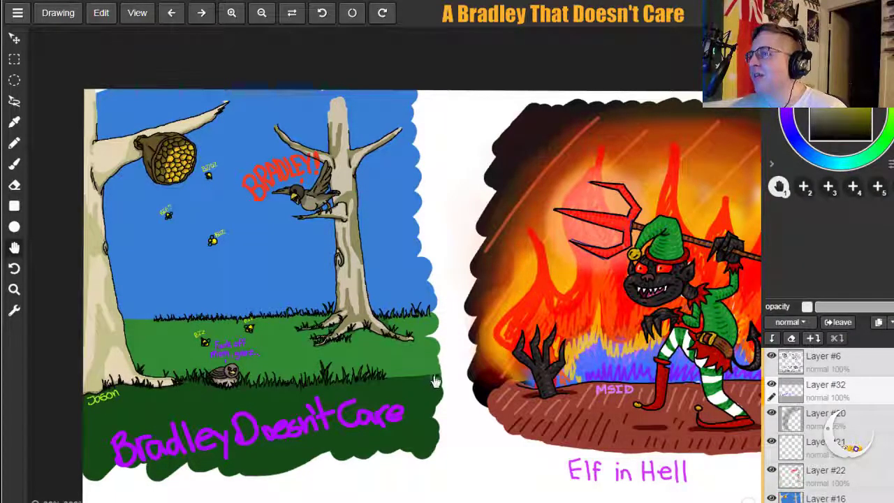
left_click_drag(412, 360, 352, 310)
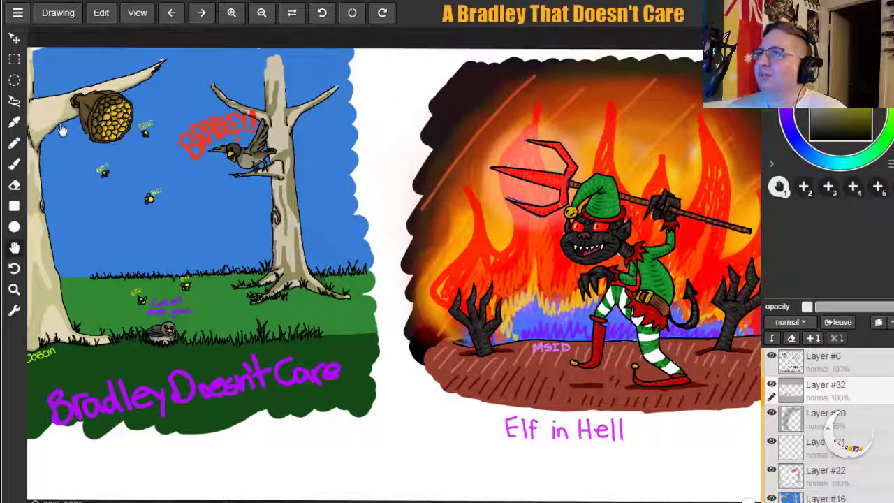
left_click(49, 13)
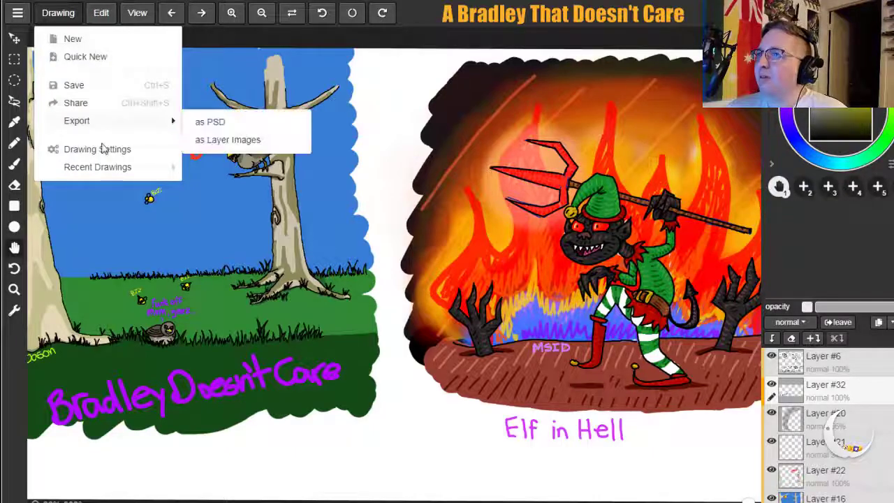
left_click(101, 85)
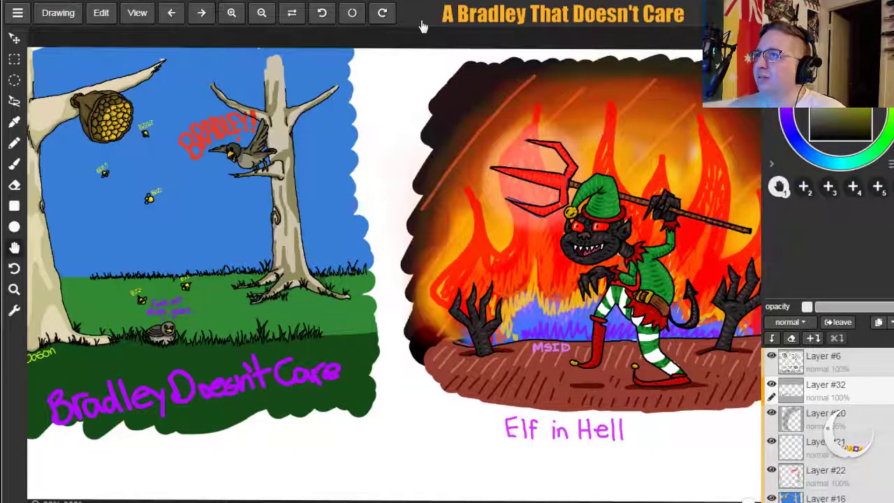